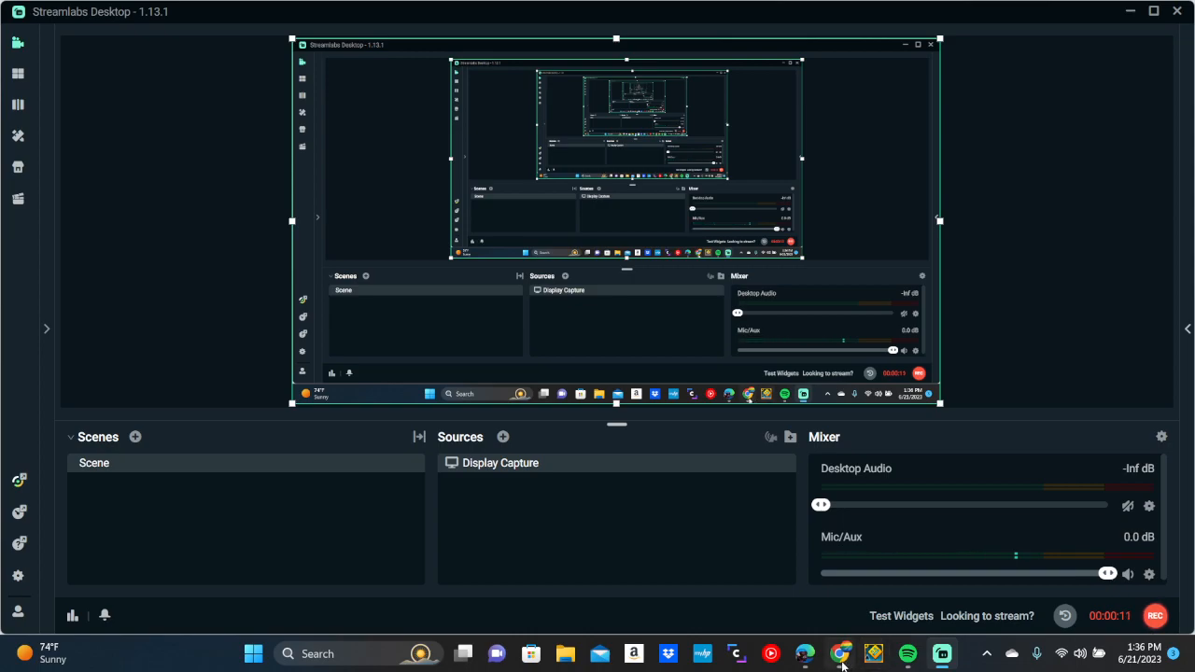
Switch to File Explorer and open the 138__01 folder inside DCIM on the SDXC (D:) card
click(842, 658)
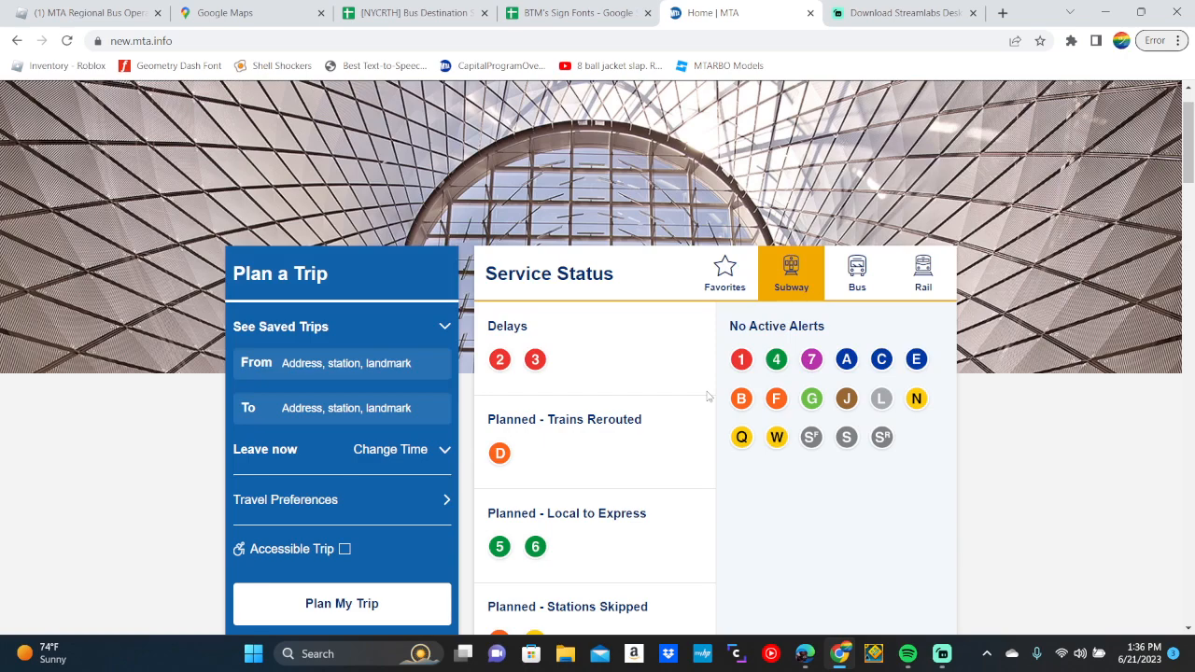
click(556, 660)
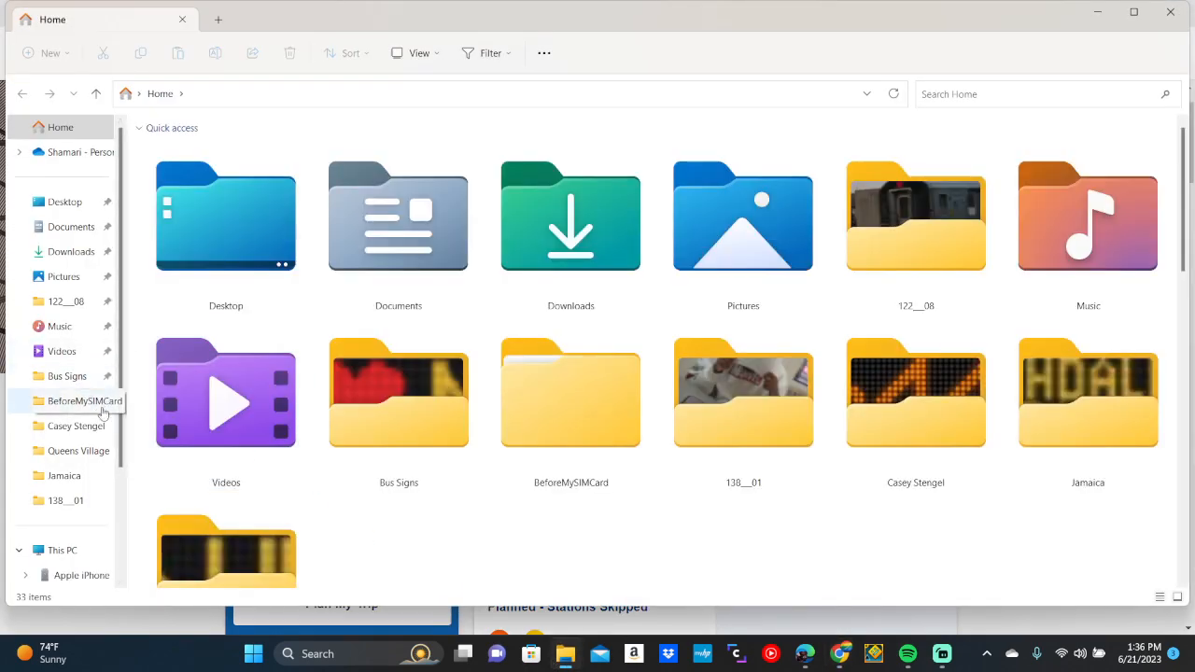
scroll(80, 457, down, 2)
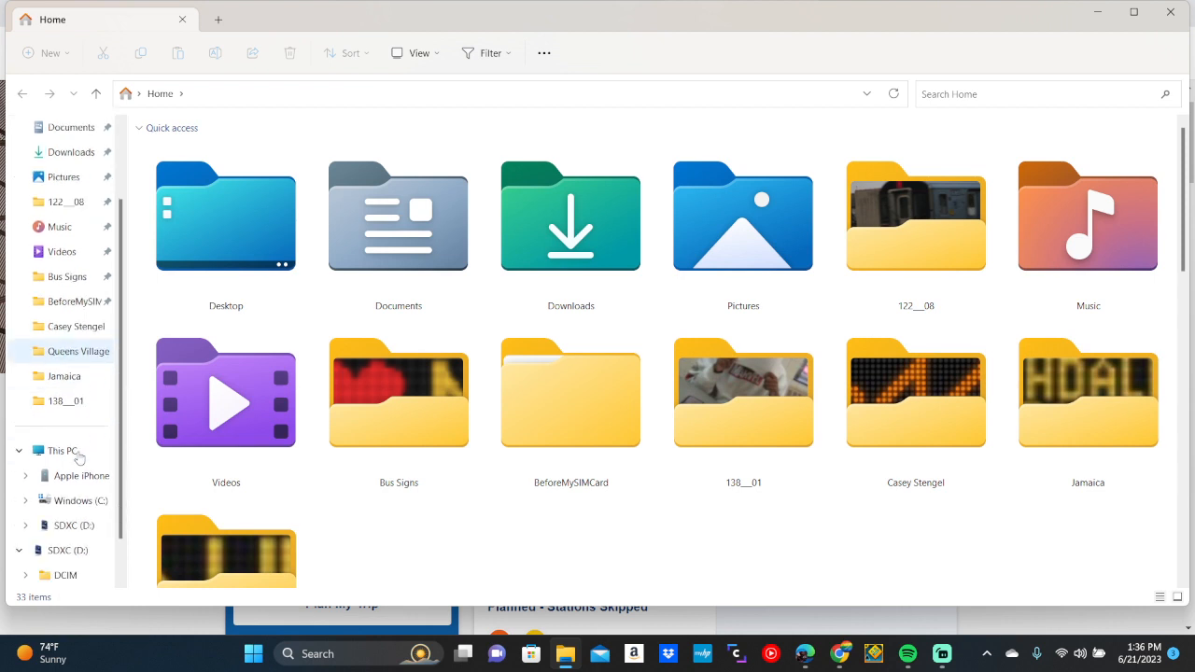
click(23, 525)
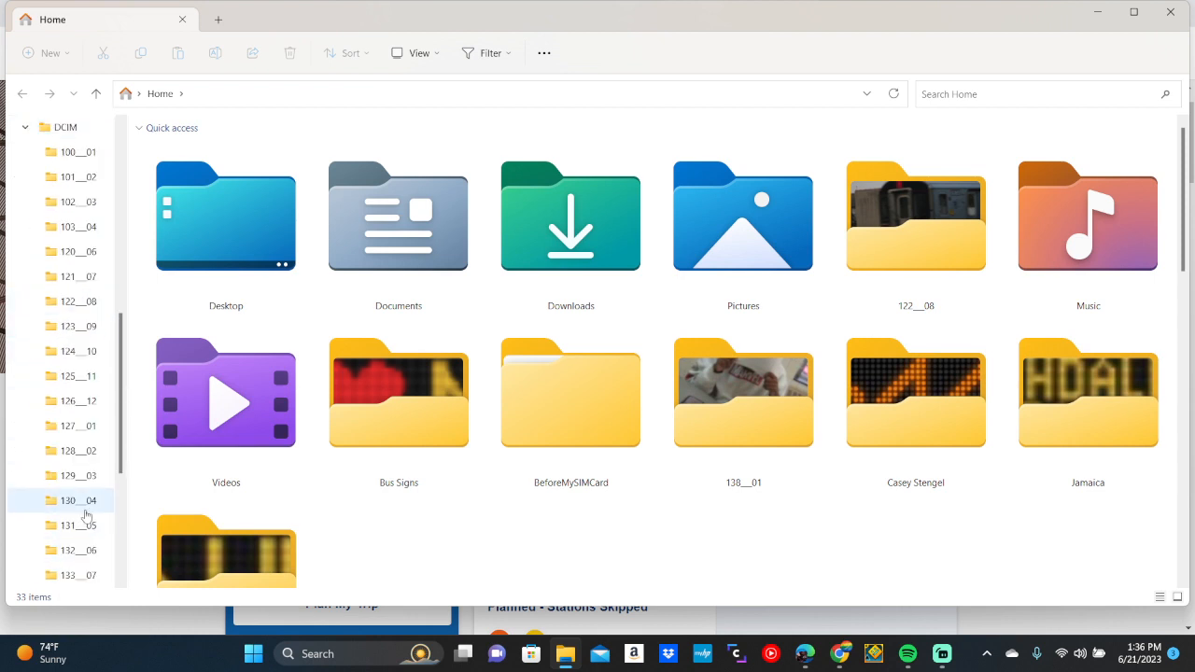
scroll(86, 500, down, 1)
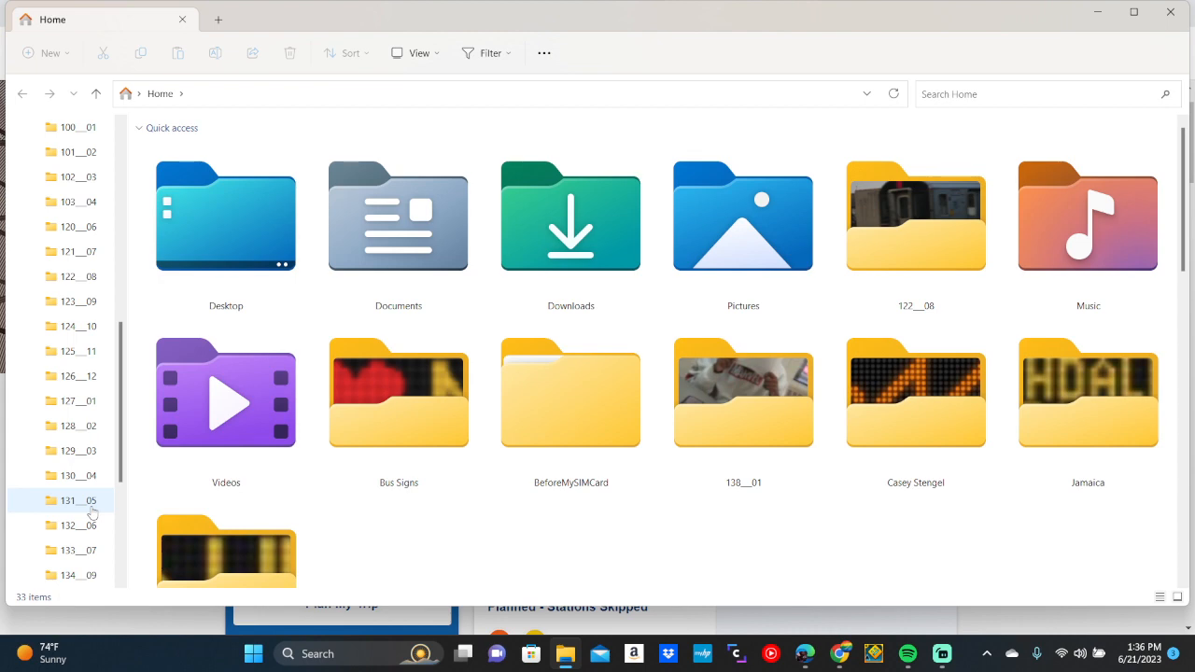
scroll(80, 421, down, 3)
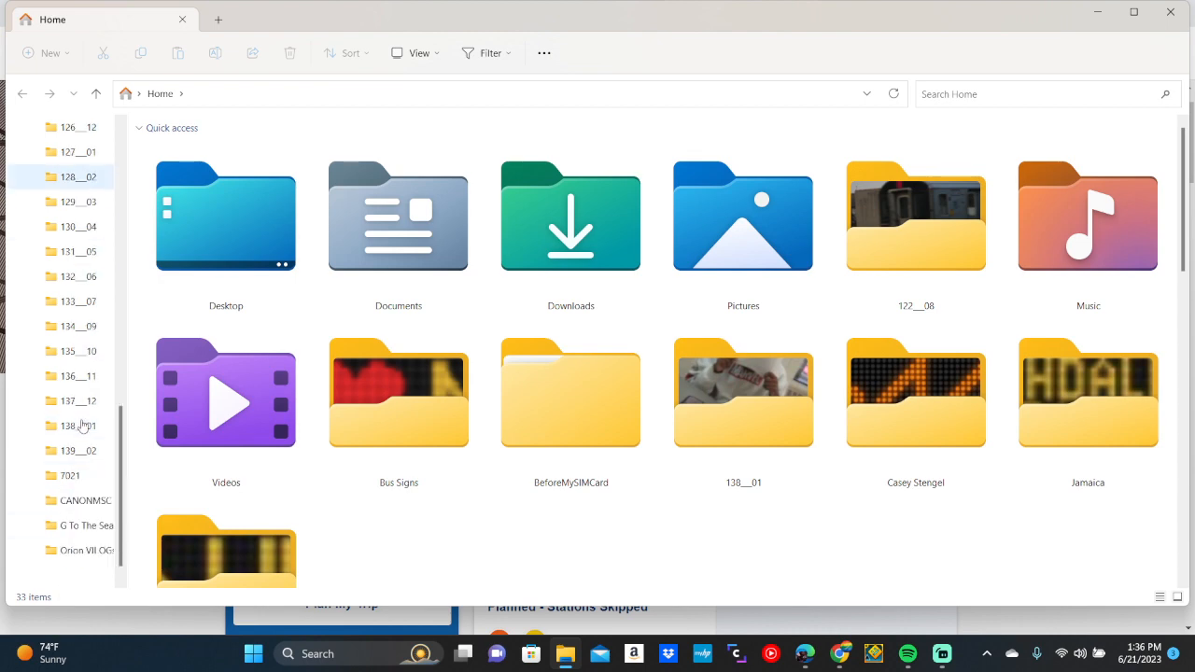
scroll(82, 426, down, 1)
click(80, 401)
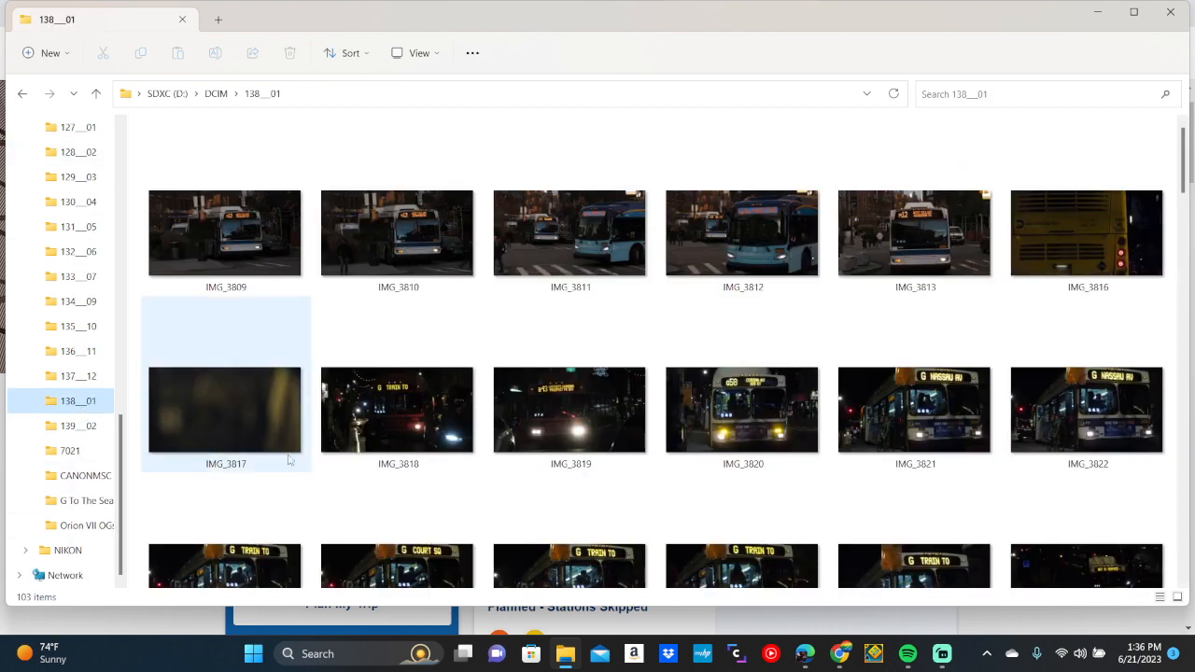
Look through the bus photos in the 138__01 folder and open IMG_3812
scroll(290, 460, down, 10)
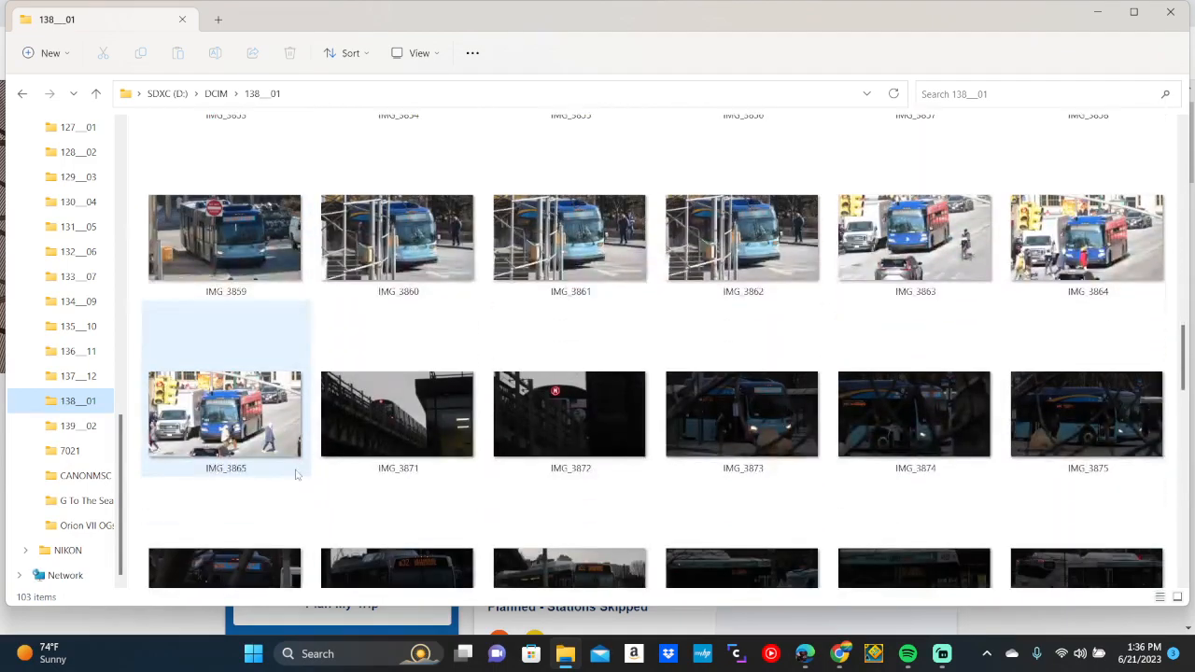
scroll(296, 476, down, 5)
scroll(297, 476, up, 2)
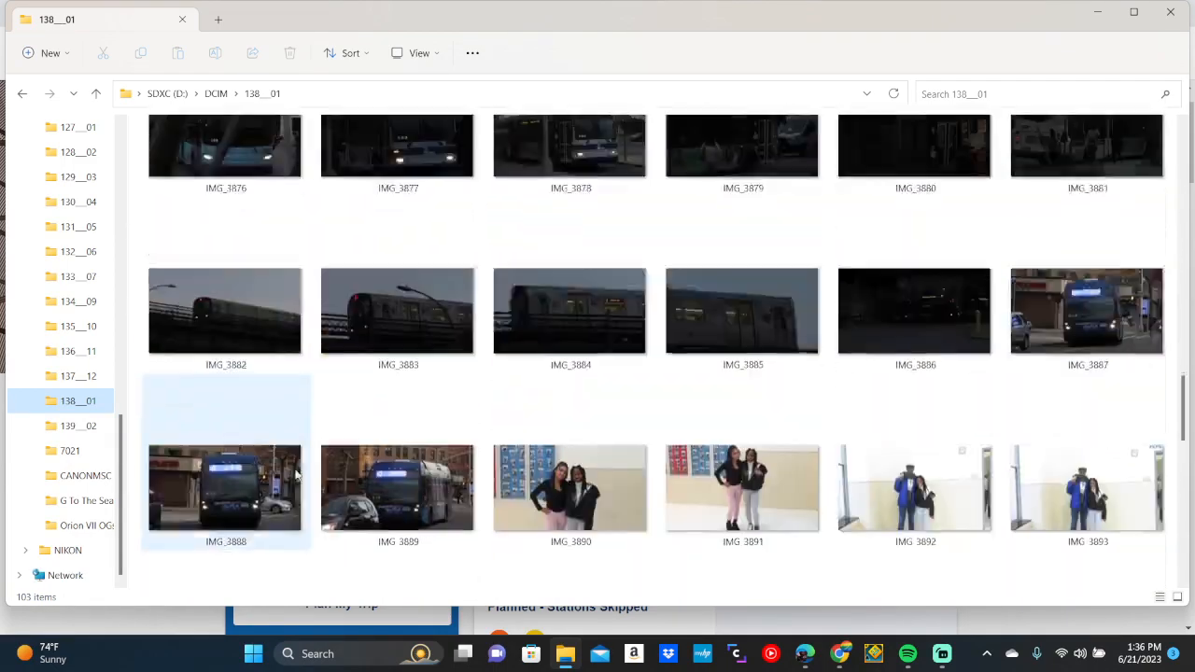
scroll(296, 475, up, 10)
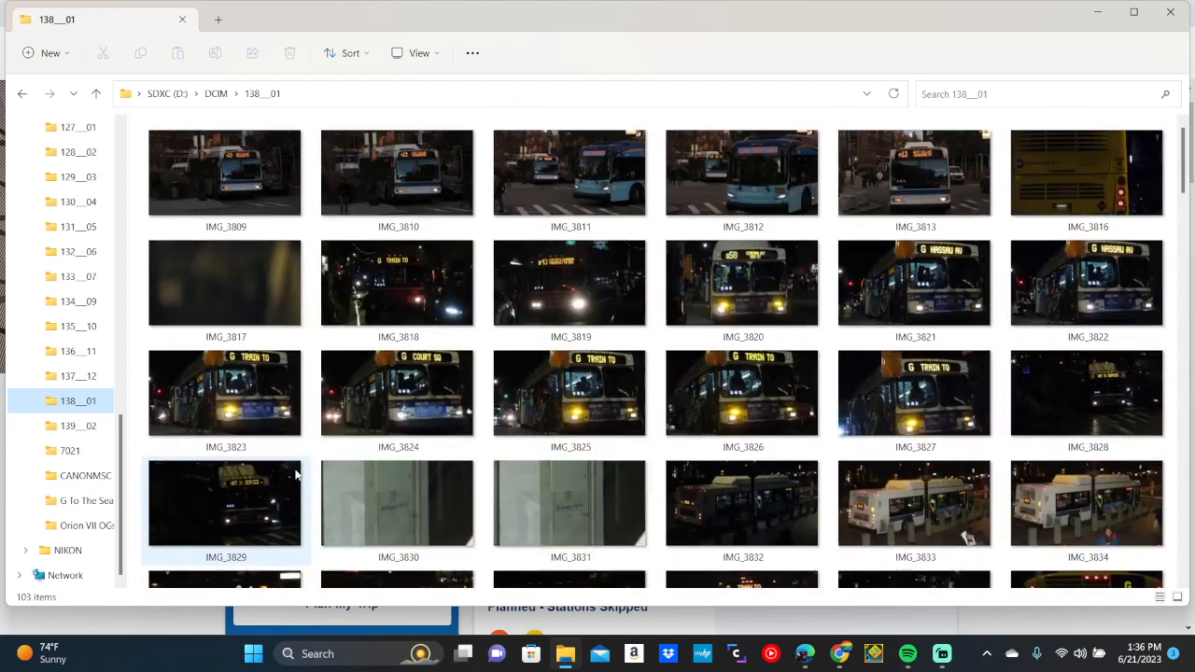
scroll(295, 475, up, 2)
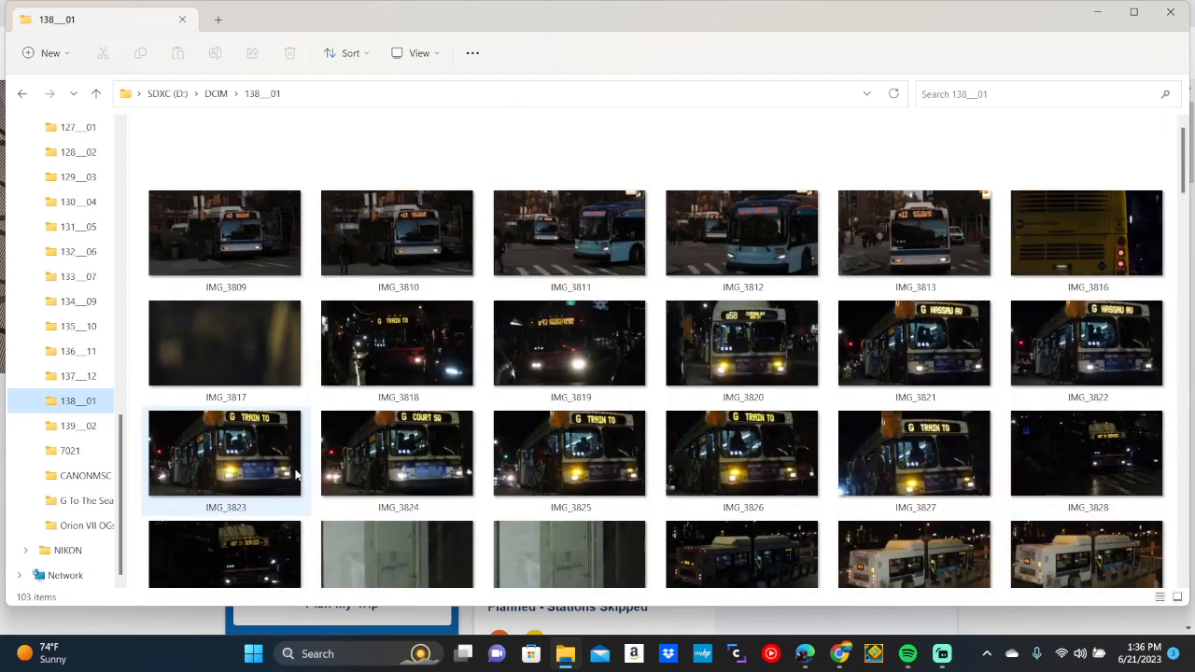
double_click(735, 240)
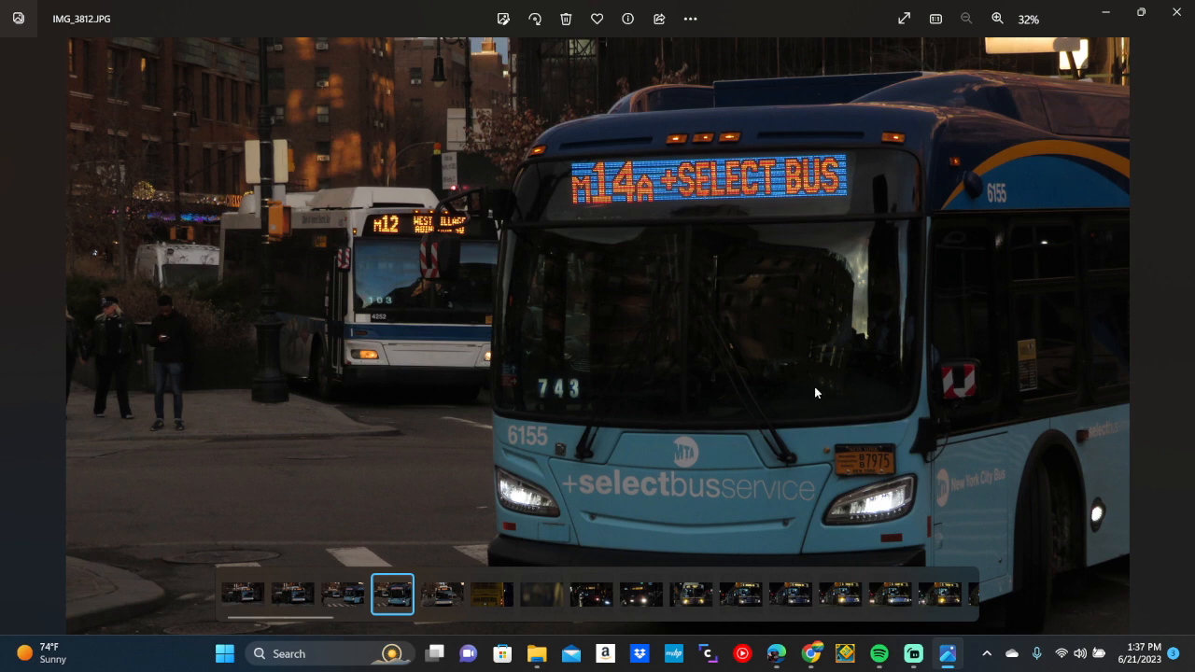
click(802, 663)
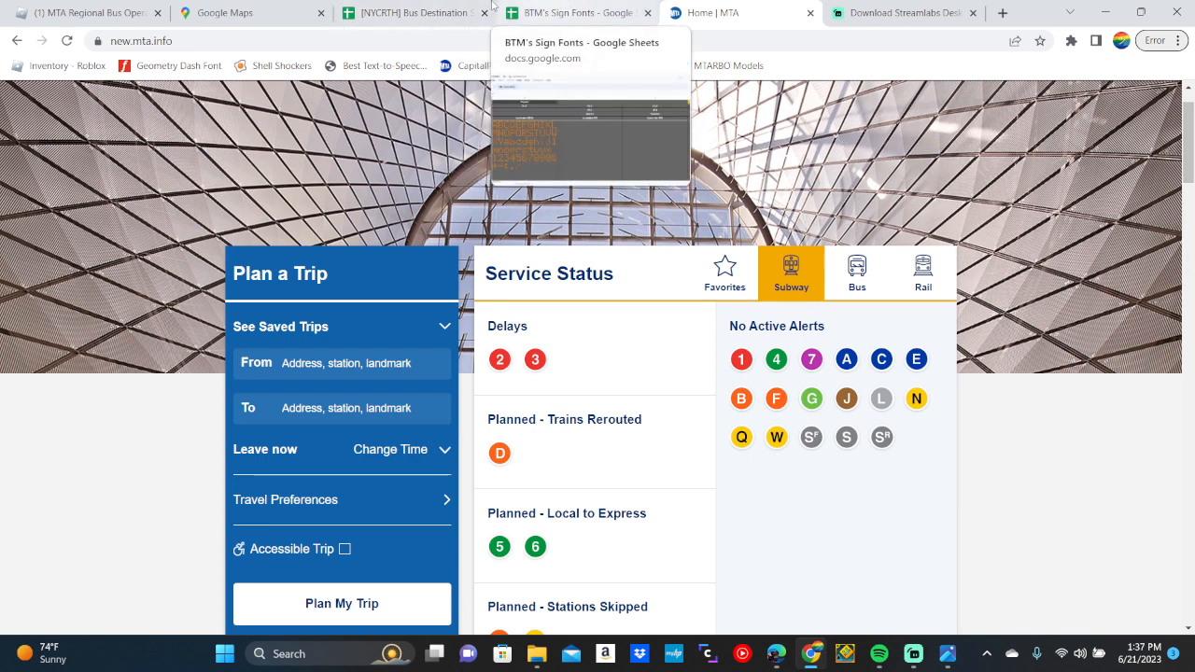
click(1005, 12)
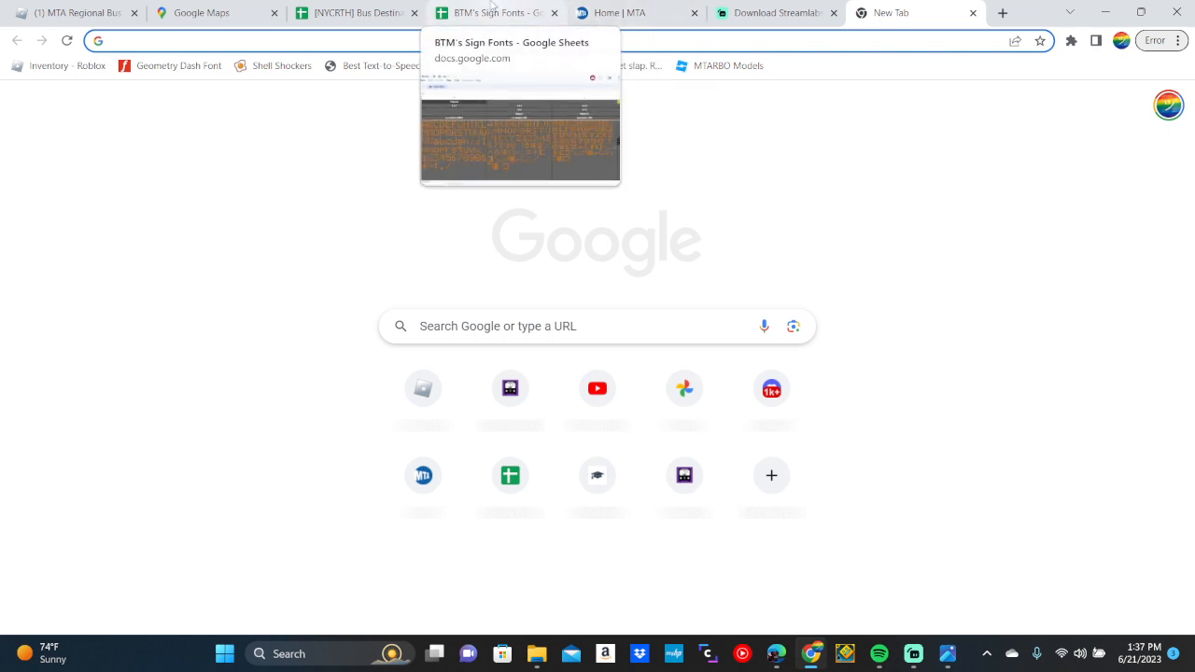
mouse_move(536, 661)
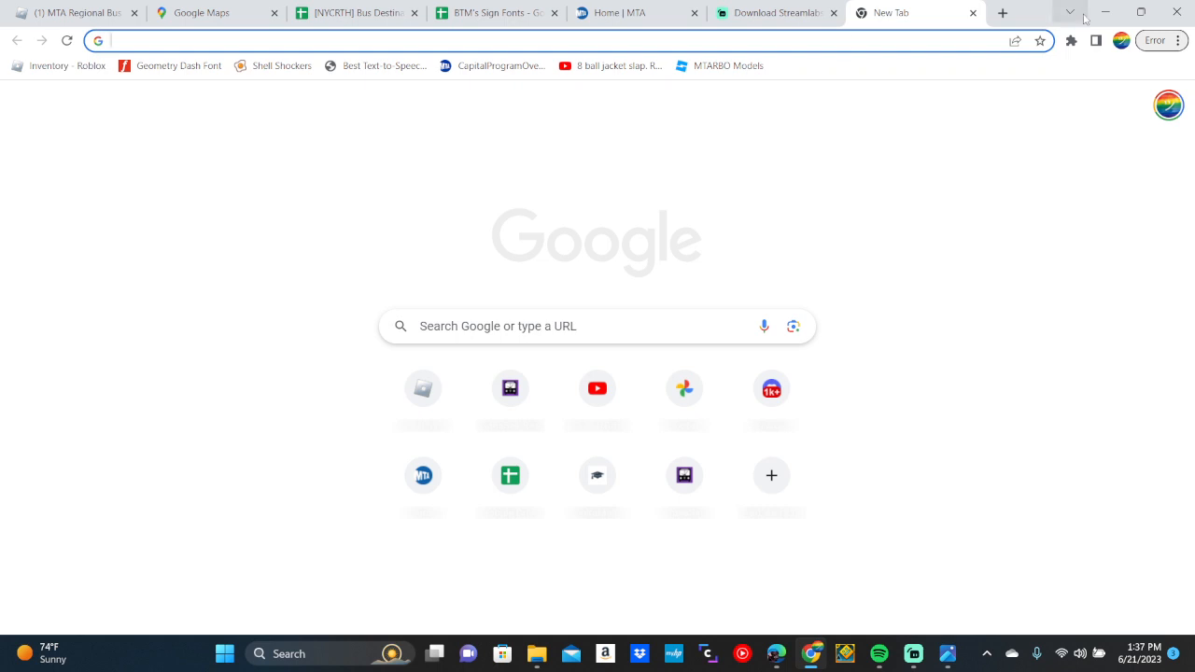
click(973, 13)
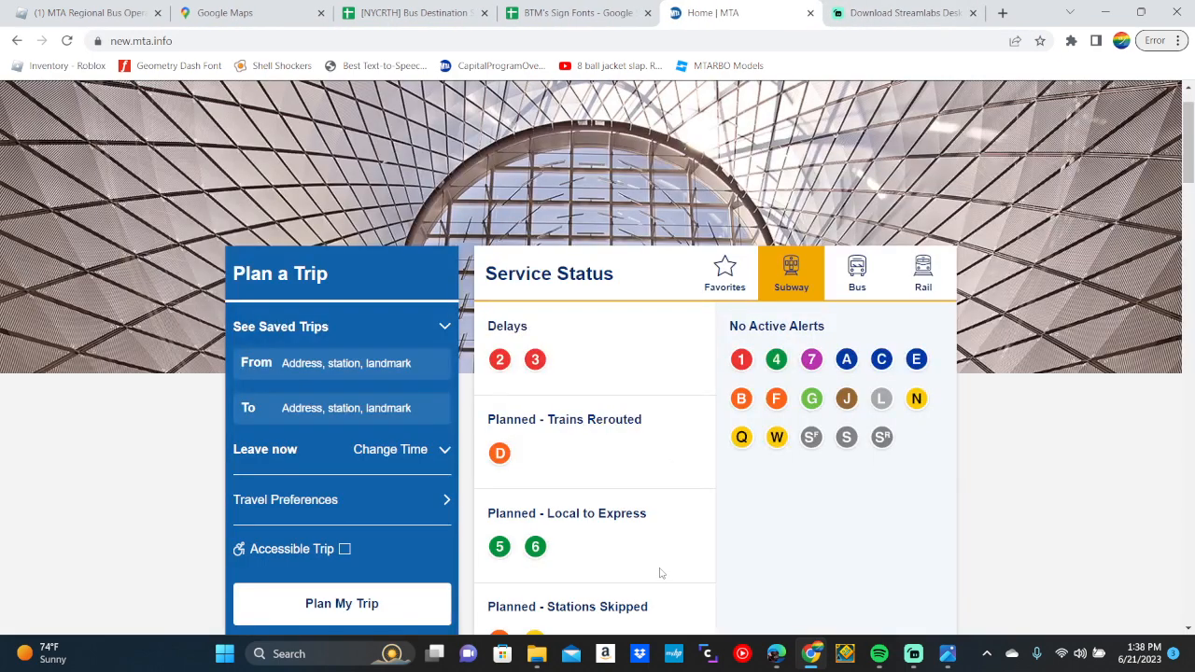
Return to File Explorer, open the Bus Signs folder and copy the blank 200X24 sign image
click(537, 654)
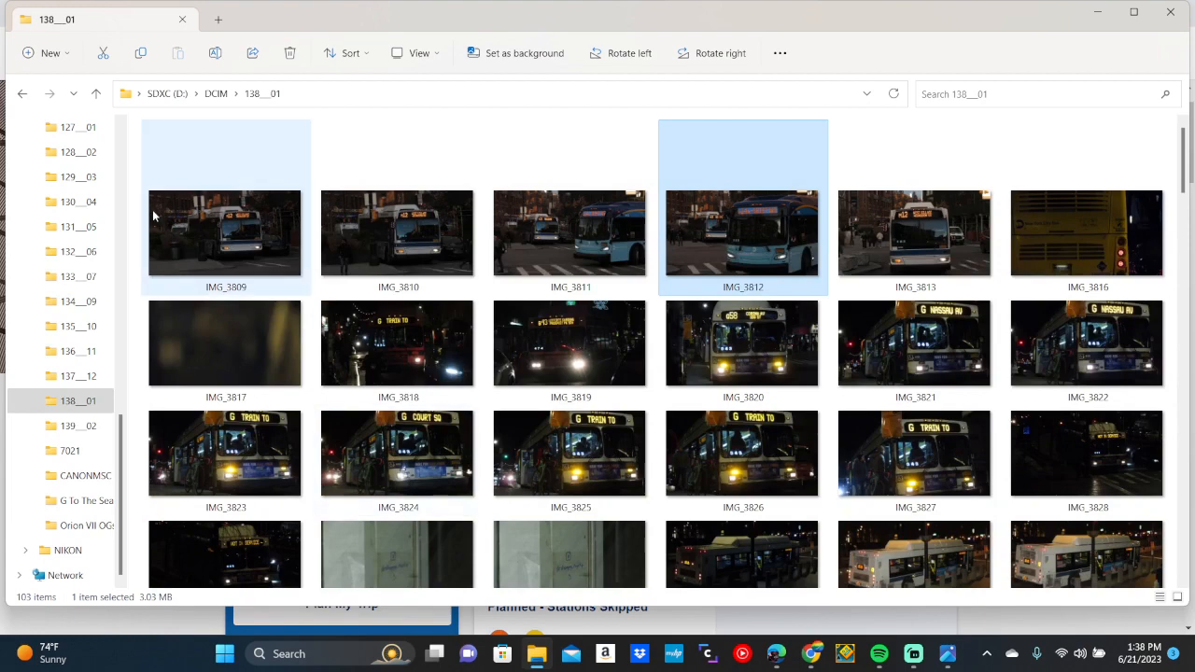
scroll(58, 266, up, 6)
click(61, 275)
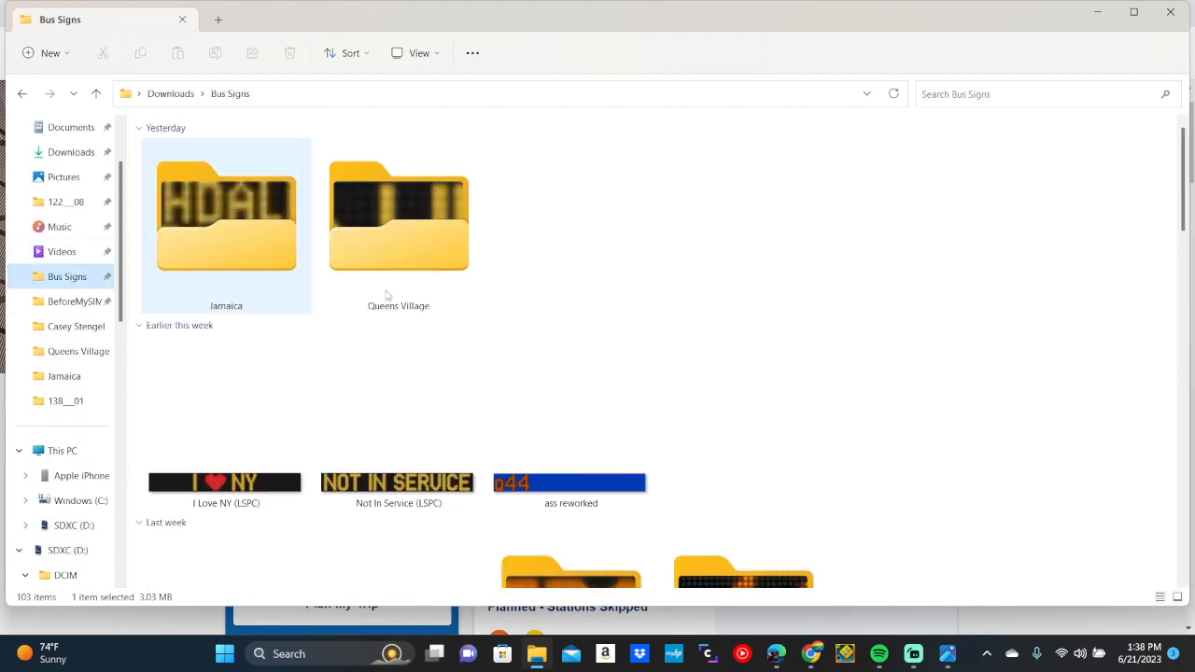
scroll(515, 346, down, 10)
scroll(514, 346, down, 5)
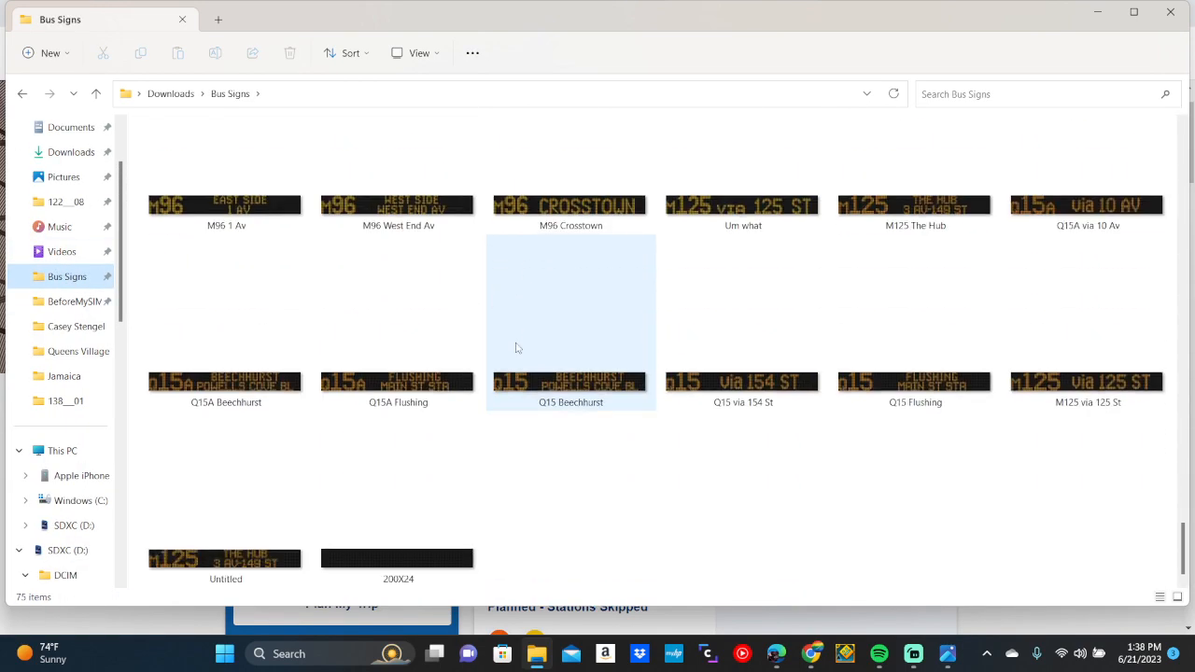
click(408, 576)
right_click(409, 574)
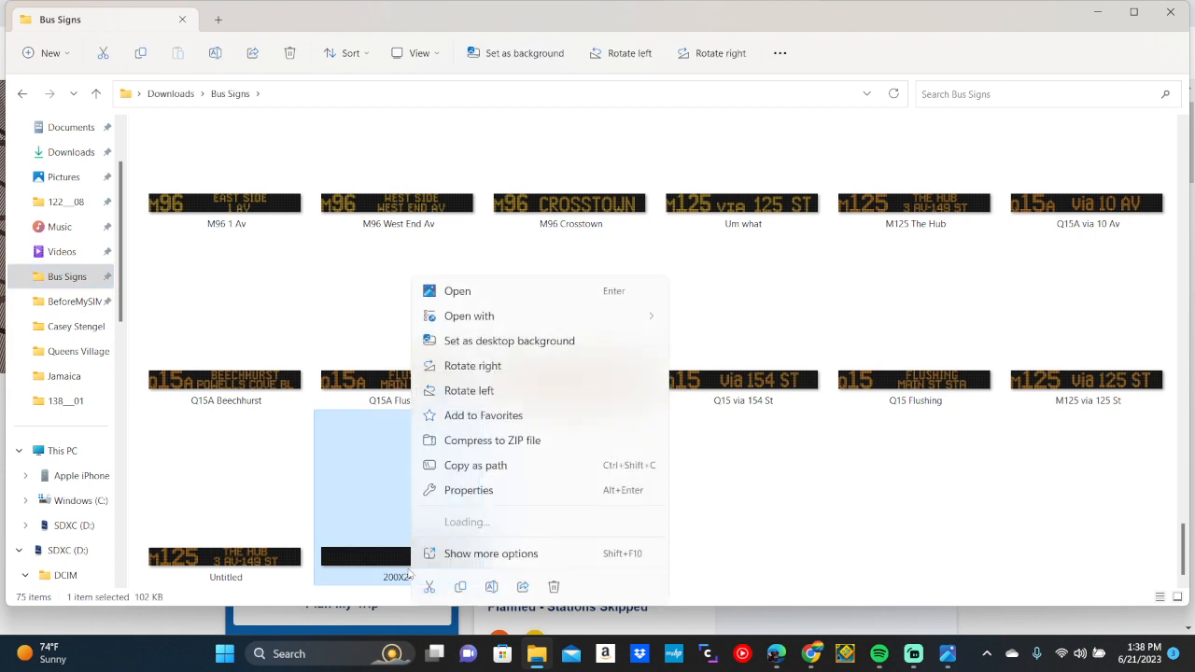
click(455, 590)
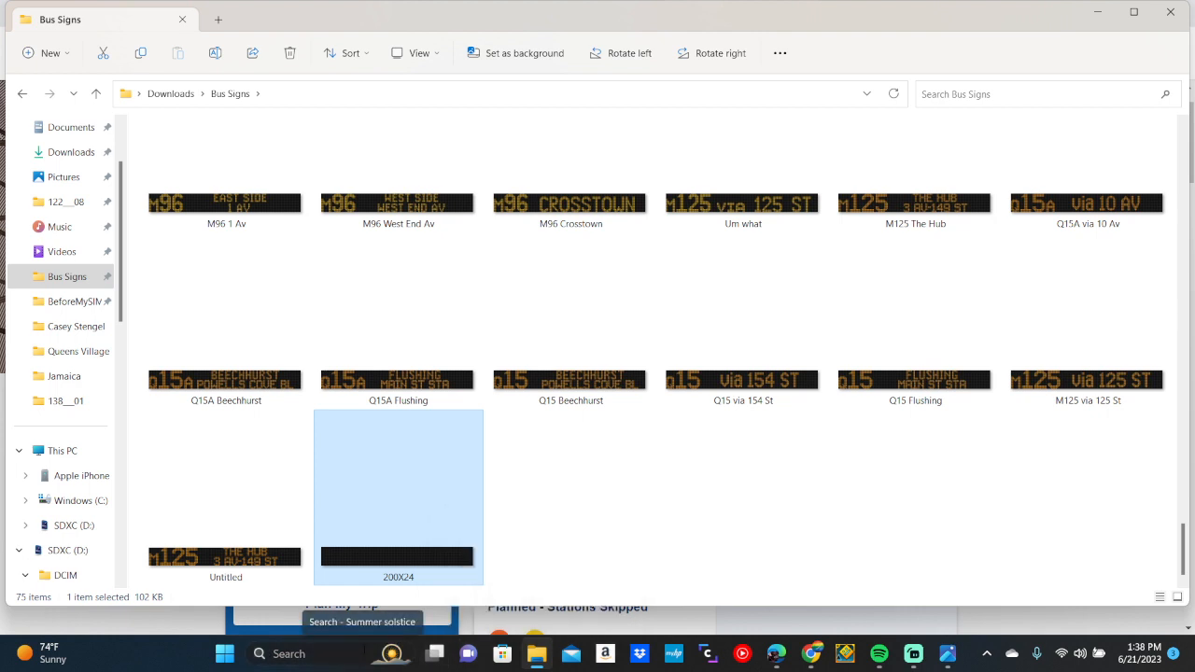
Launch paint.net and resize the blank image to 2000 pixels wide and 240 pixels high
click(317, 653)
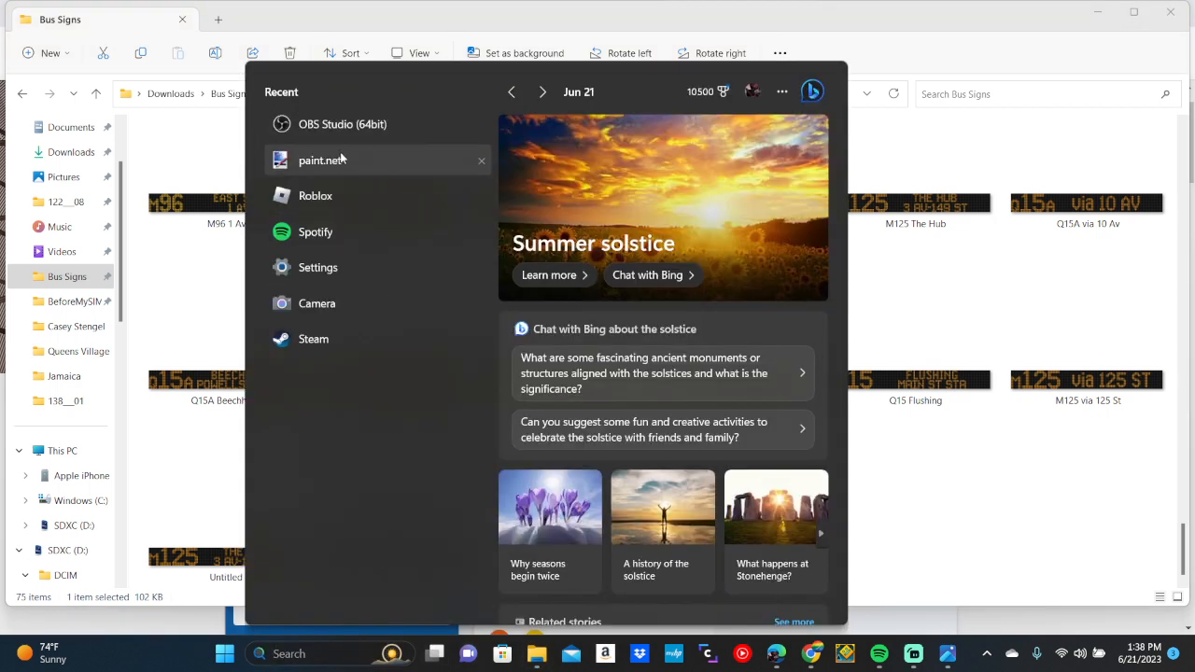
click(342, 159)
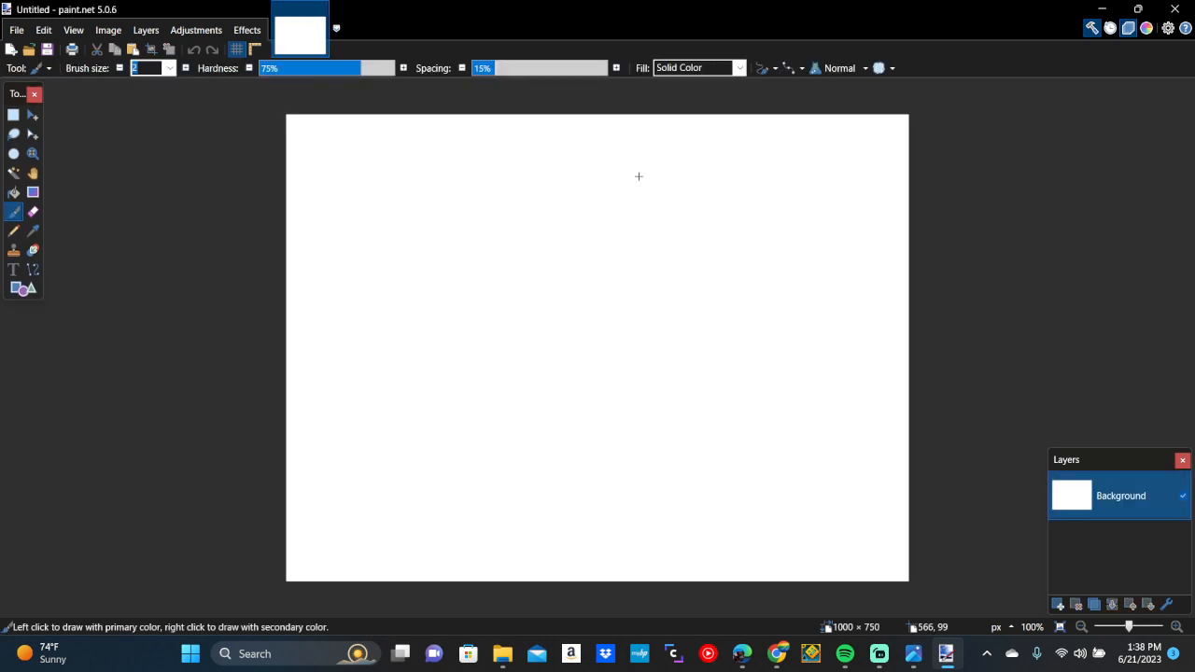
click(112, 33)
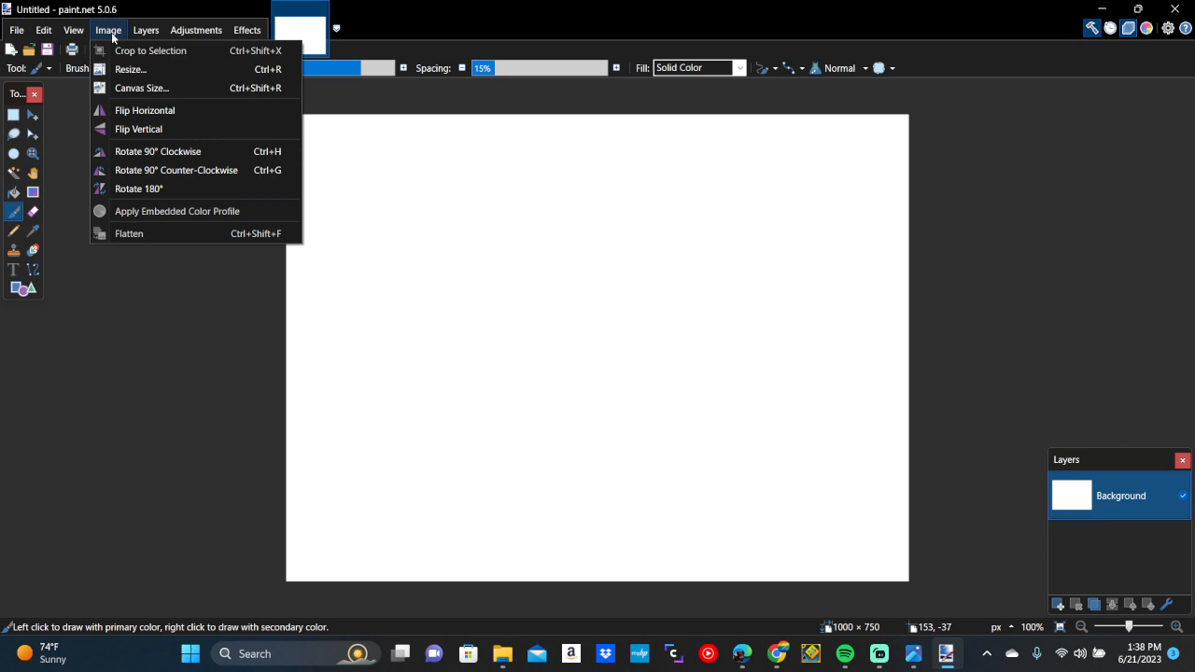
click(154, 69)
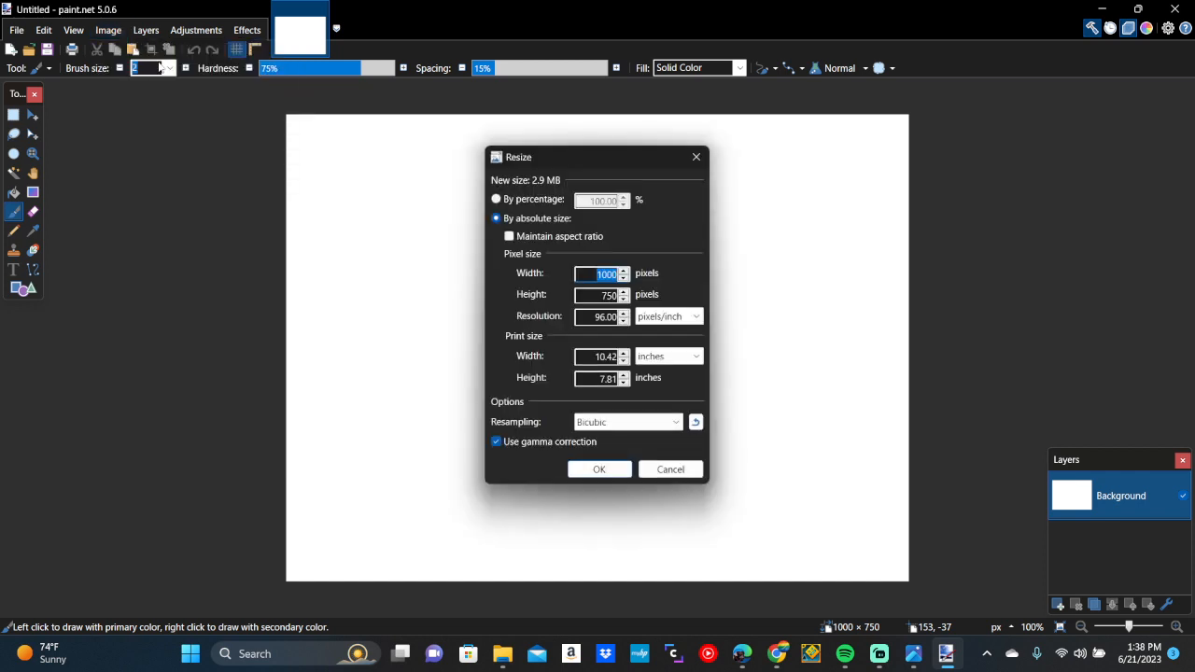
text(2000)
key(Tab)
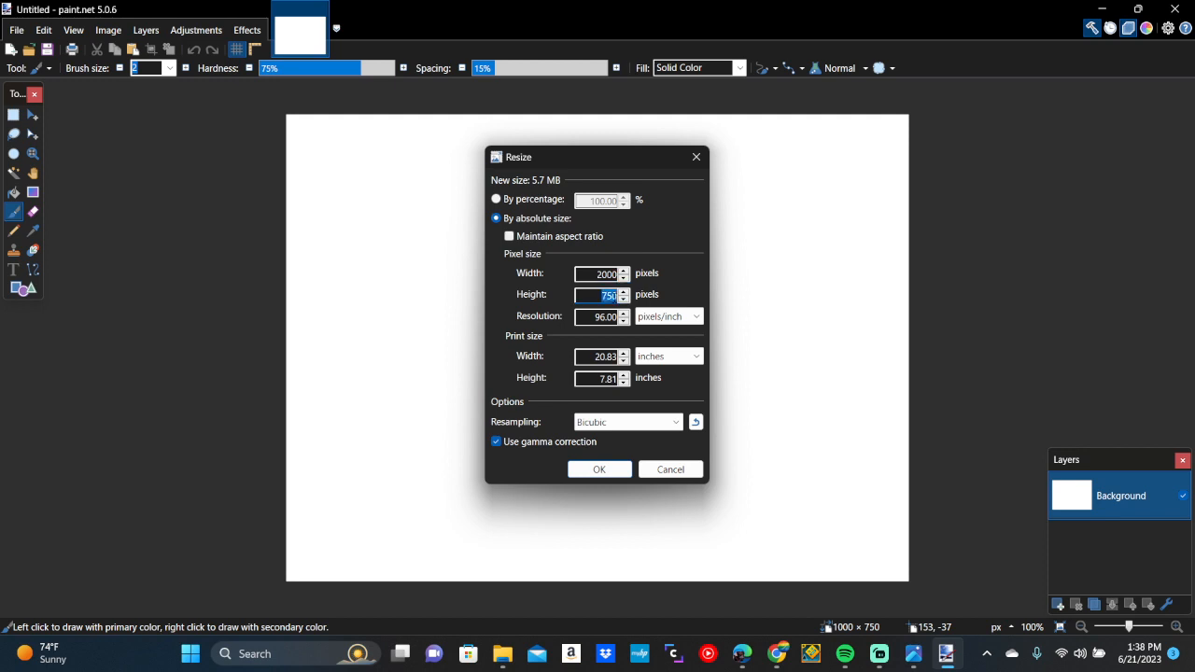
text(240)
key(Return)
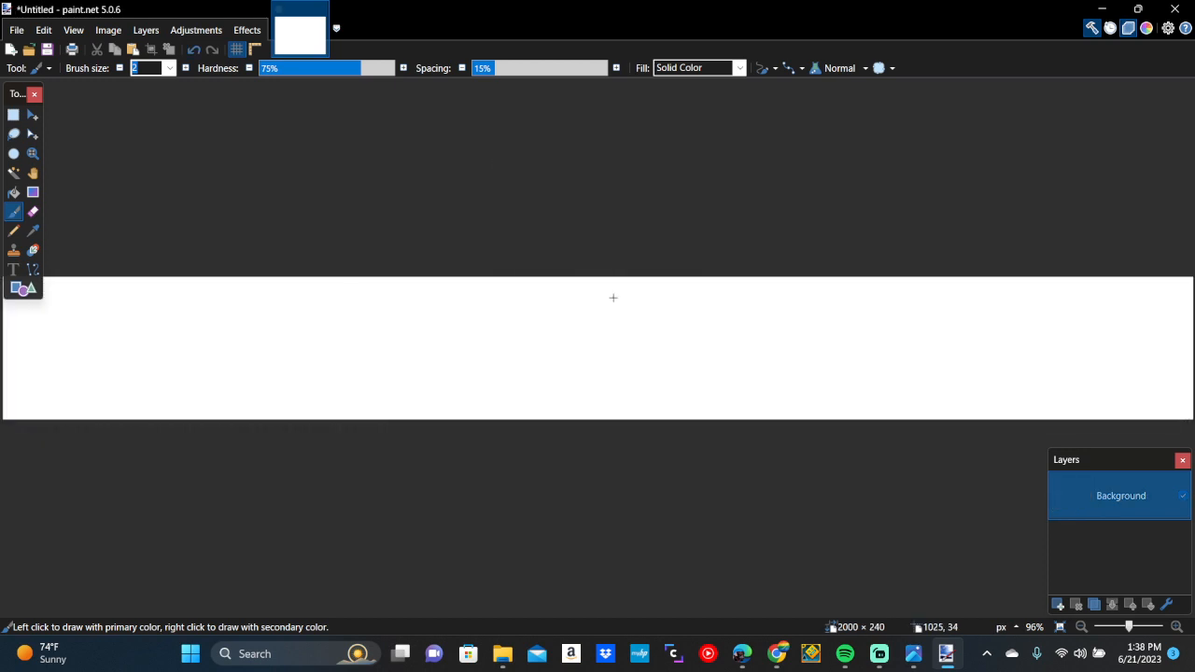
Copy the 200X24 image from the Bus Signs folder and paste it onto the paint.net canvas
click(505, 653)
right_click(443, 557)
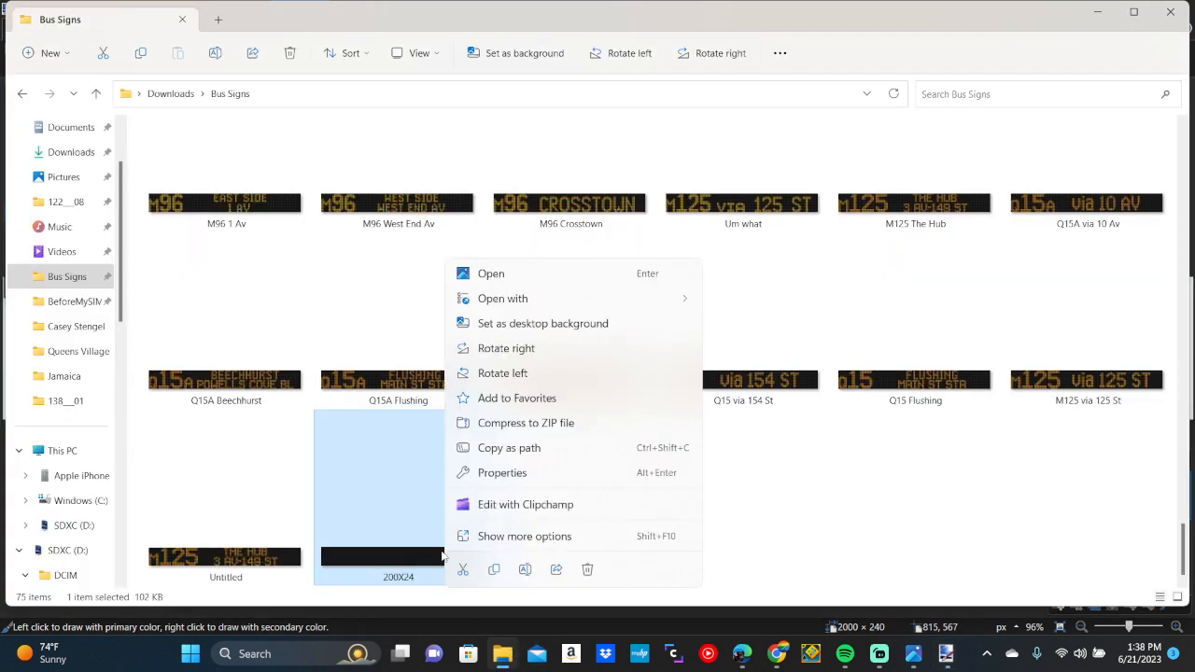
click(496, 575)
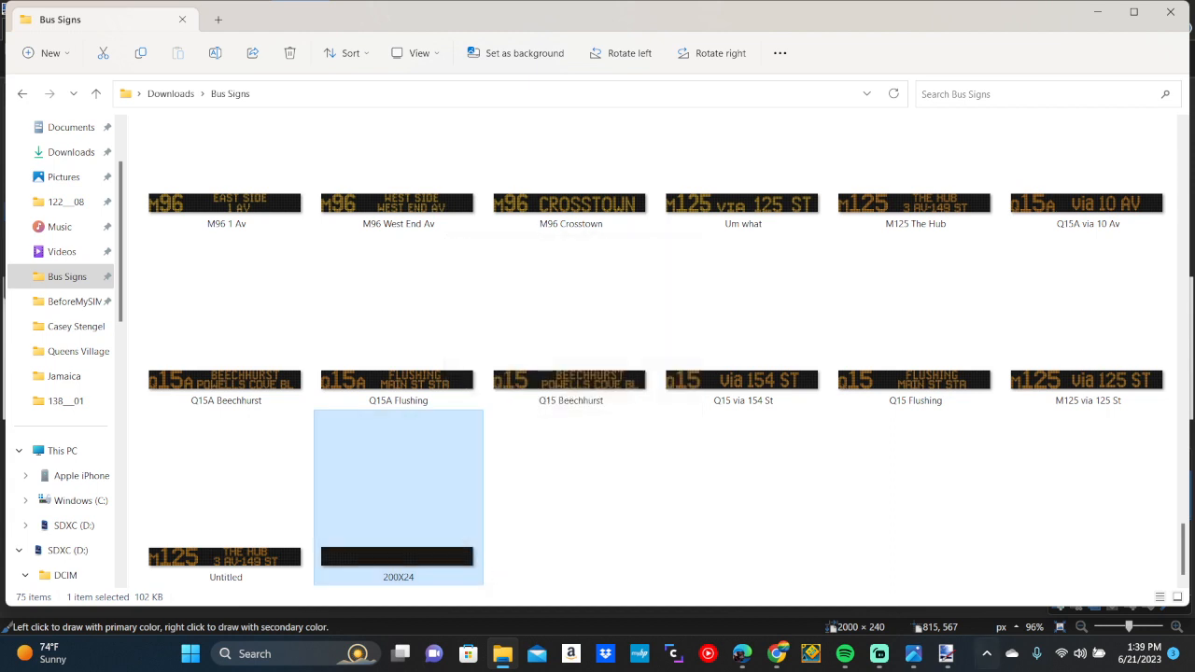
click(946, 654)
key(ctrl+v)
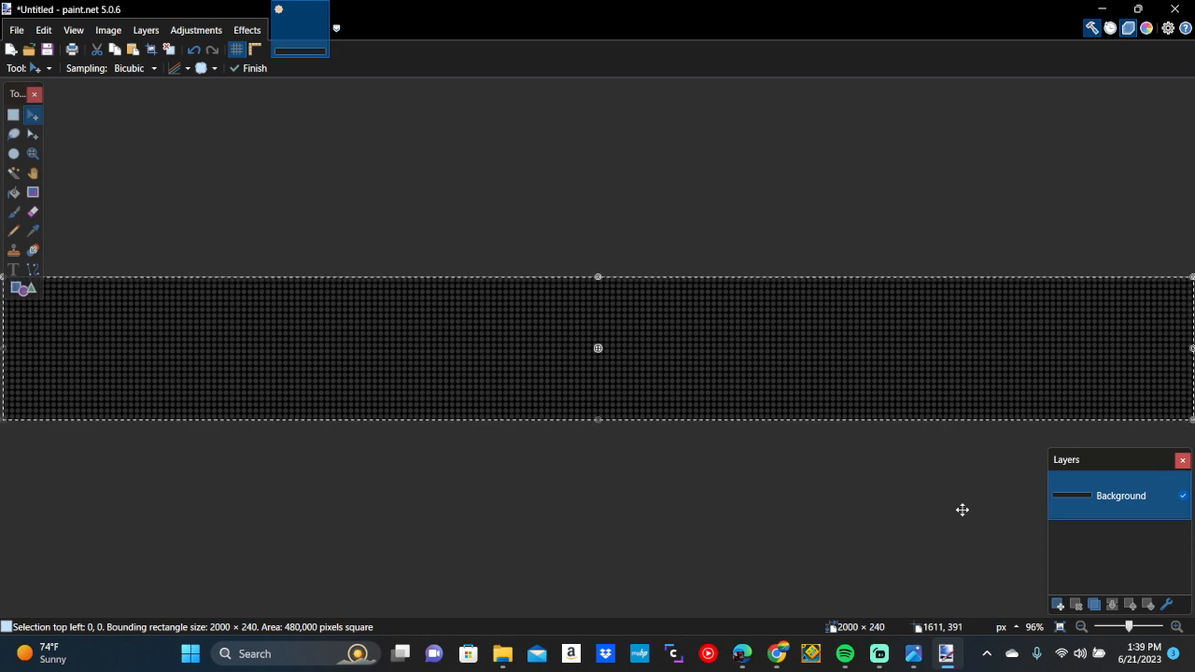
Try adding the text HI in Calibri at size 83 directly on the Background layer
click(14, 272)
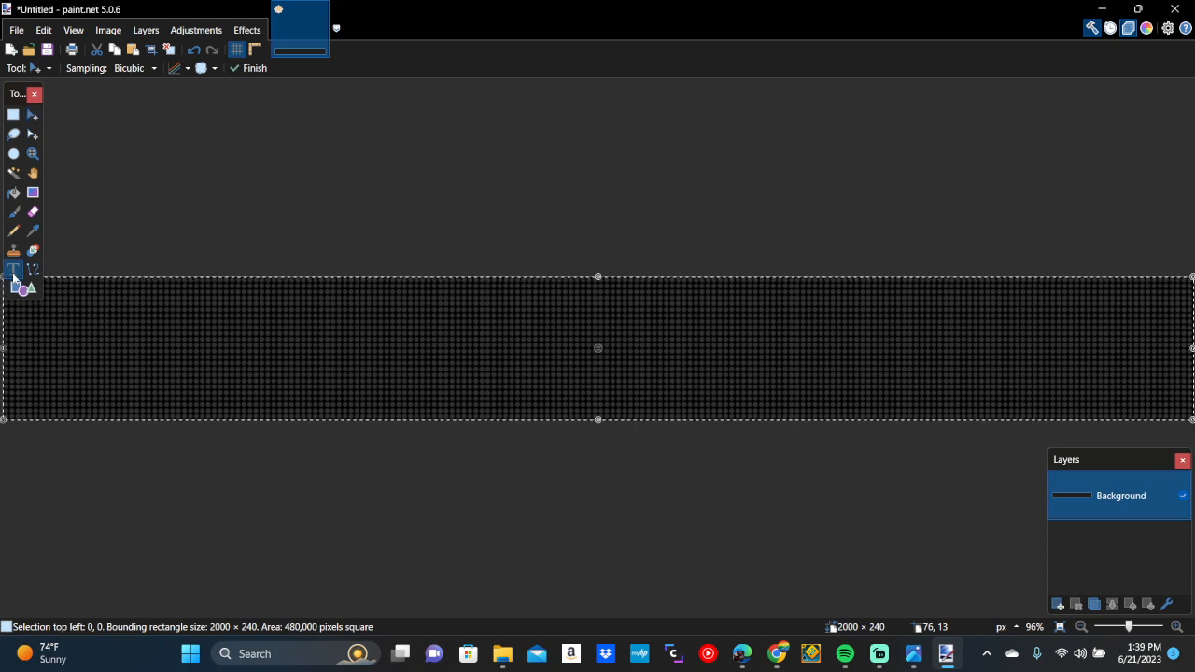
click(141, 336)
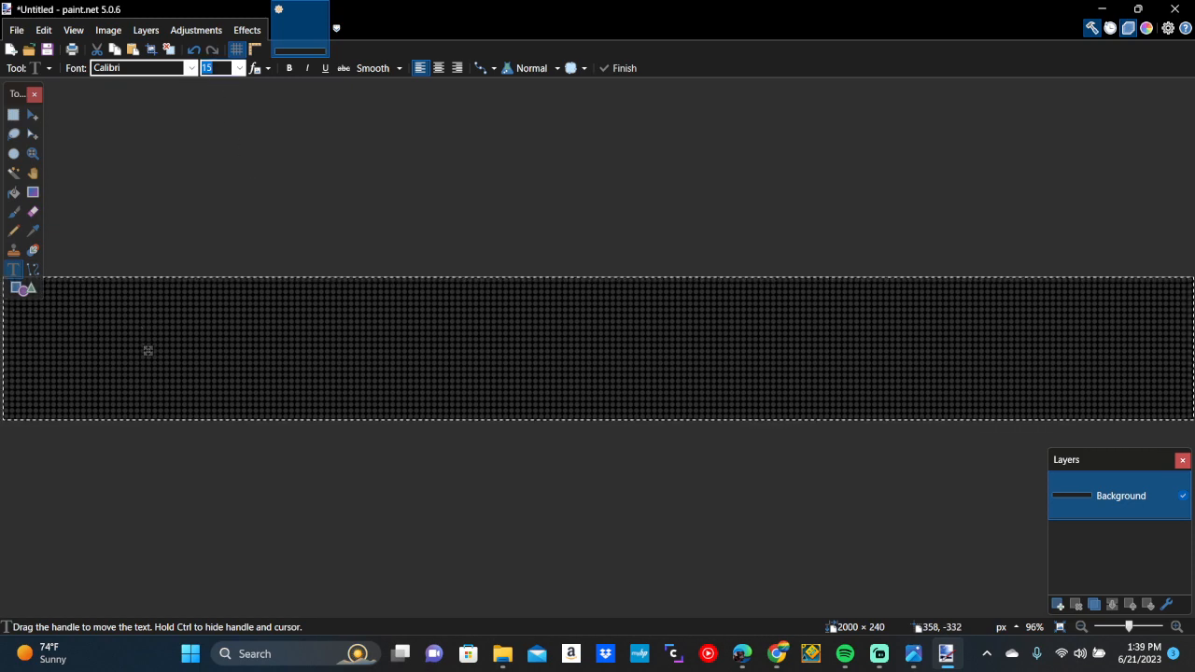
text(83)
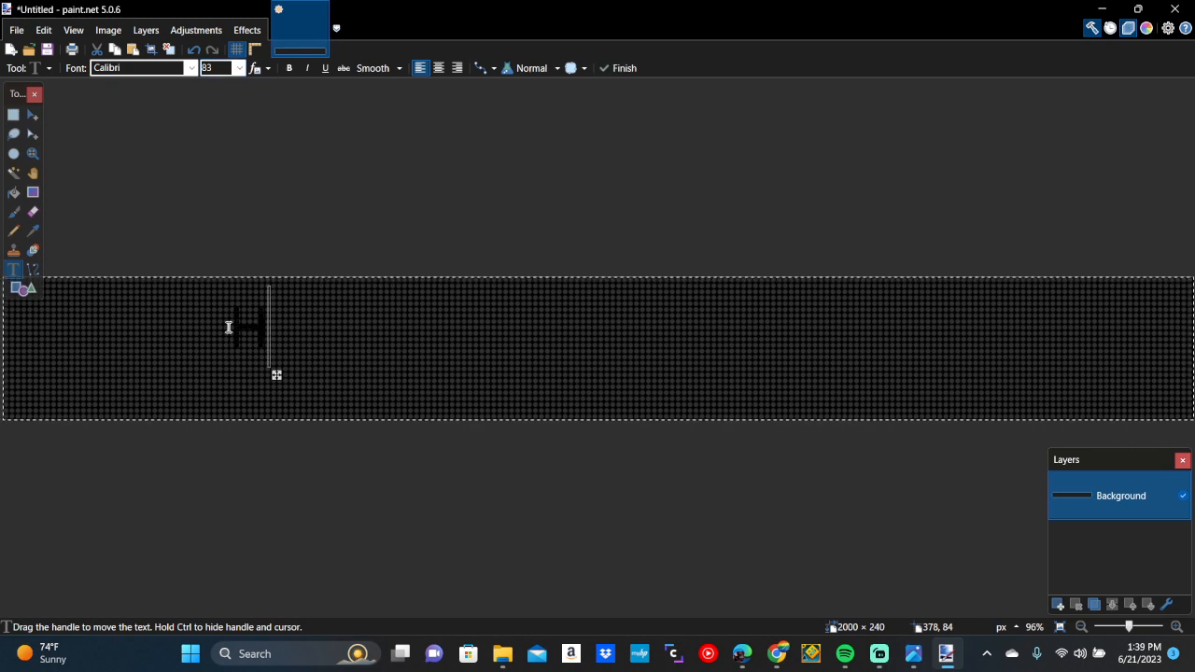
click(190, 179)
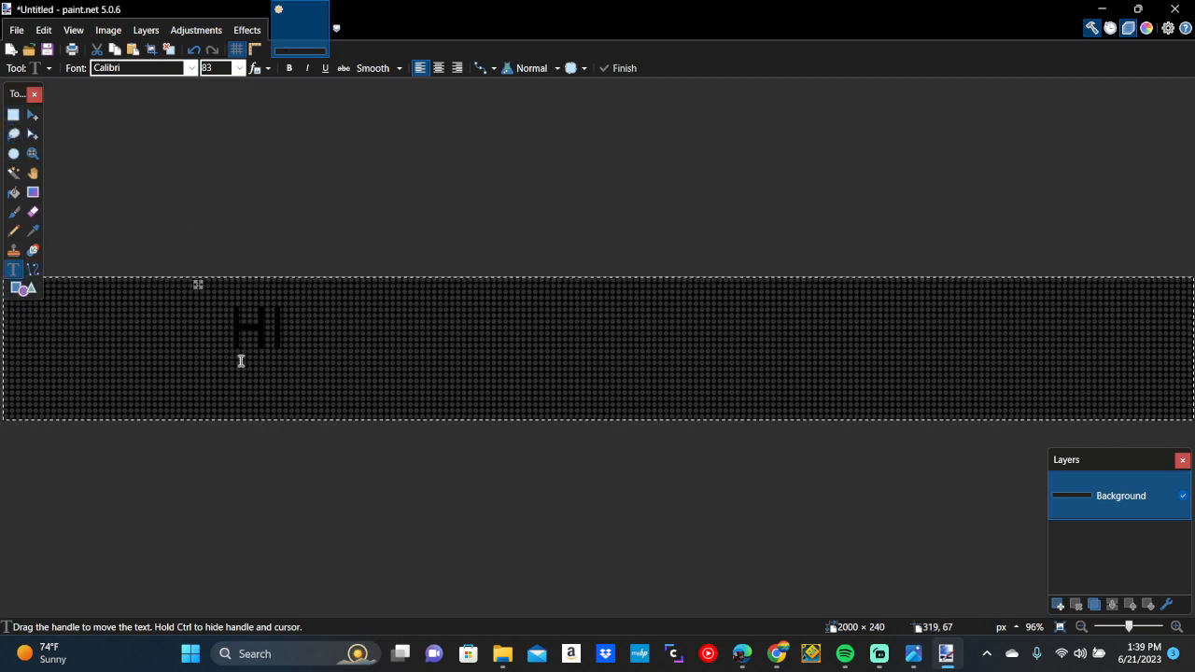
click(262, 332)
key(Right)
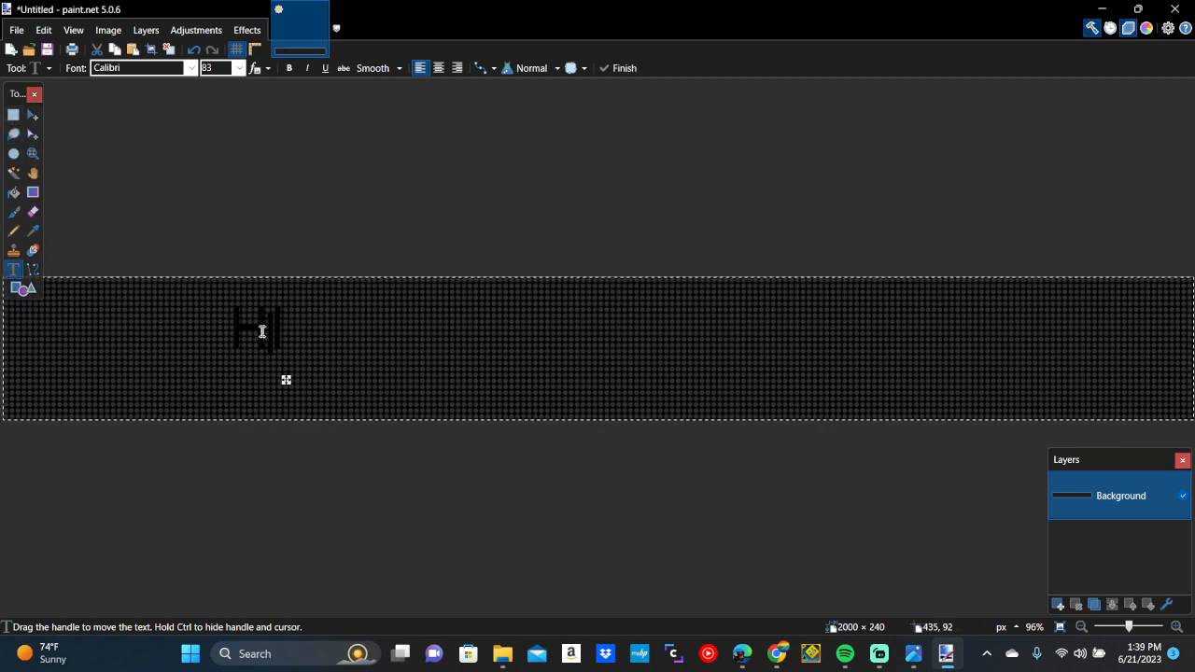
key(Left)
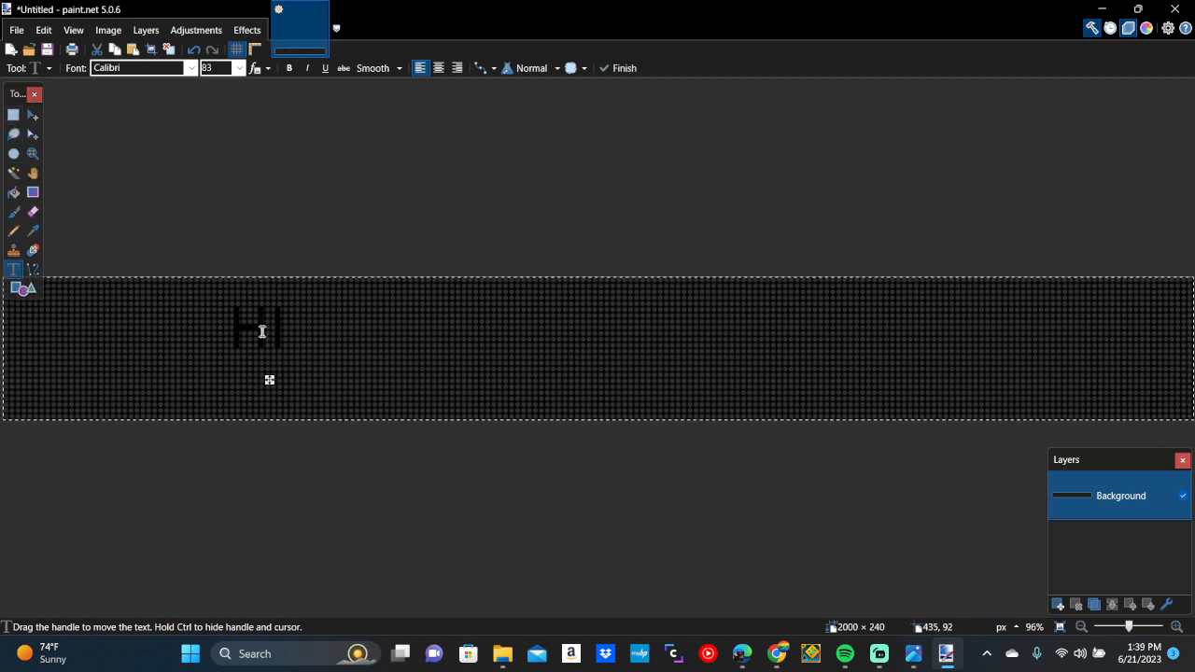
Delete a rectangular area around the HI text, and undo the edits back to the clean pasted dot-matrix template
click(13, 113)
drag(228, 271, 293, 356)
key(Delete)
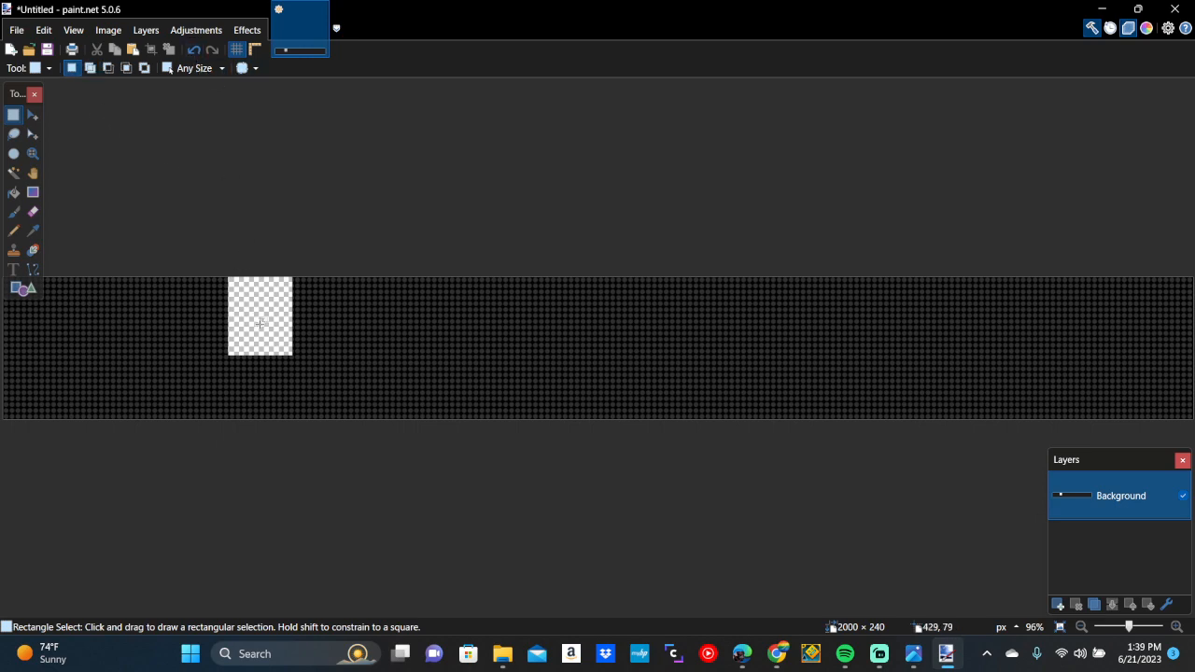
click(198, 52)
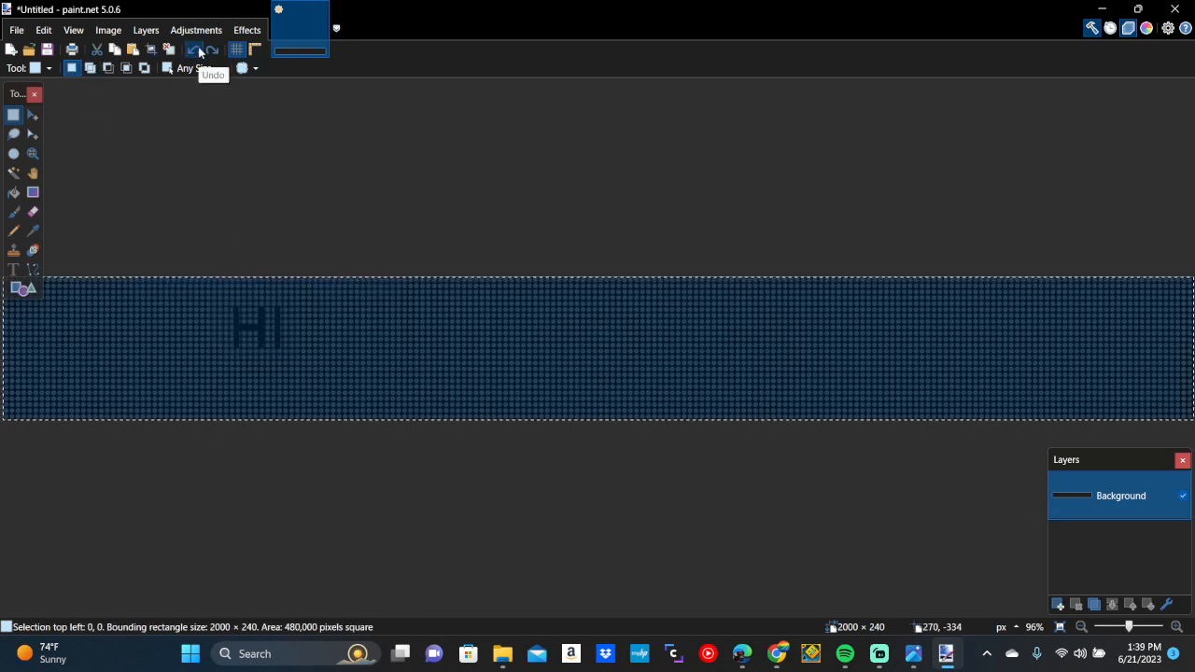
click(199, 52)
click(199, 52)
click(199, 52)
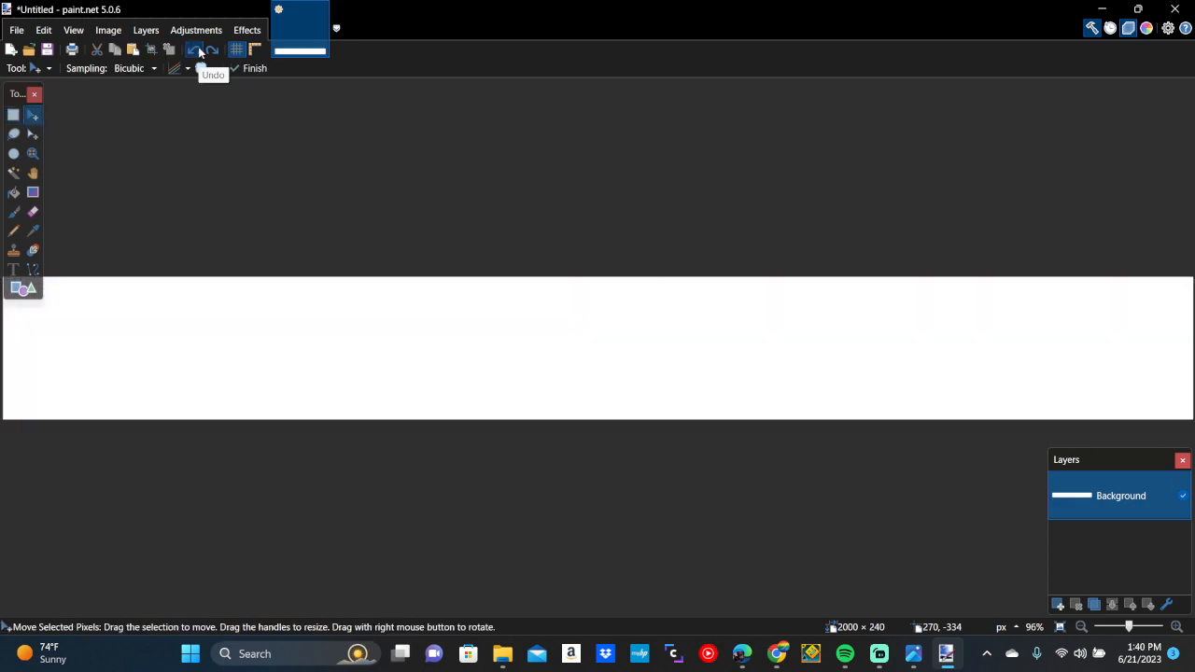
click(199, 52)
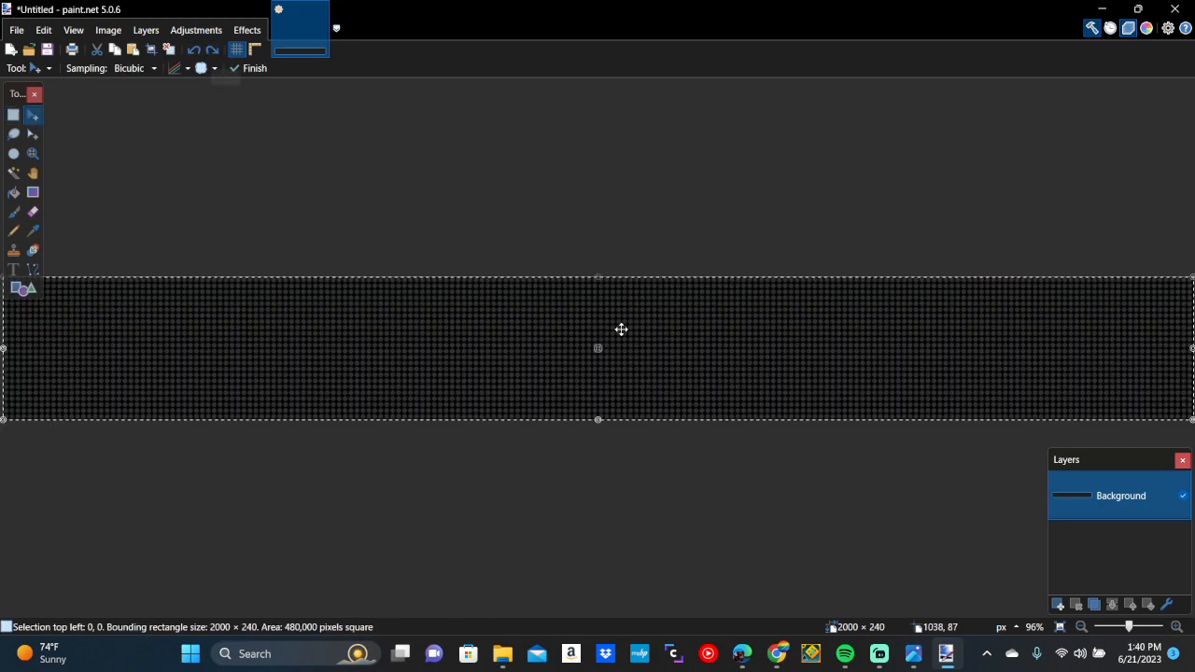
Add a new layer above the Background layer for the sign text
click(1058, 606)
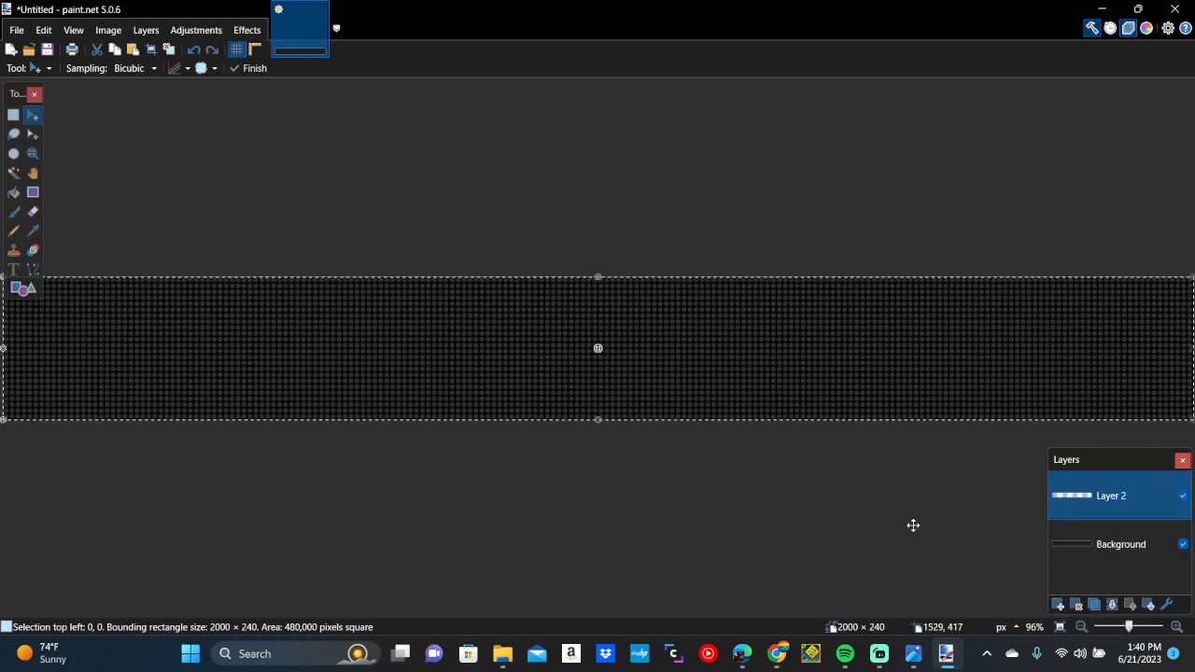
scroll(913, 526, up, 1)
scroll(913, 526, left, 5)
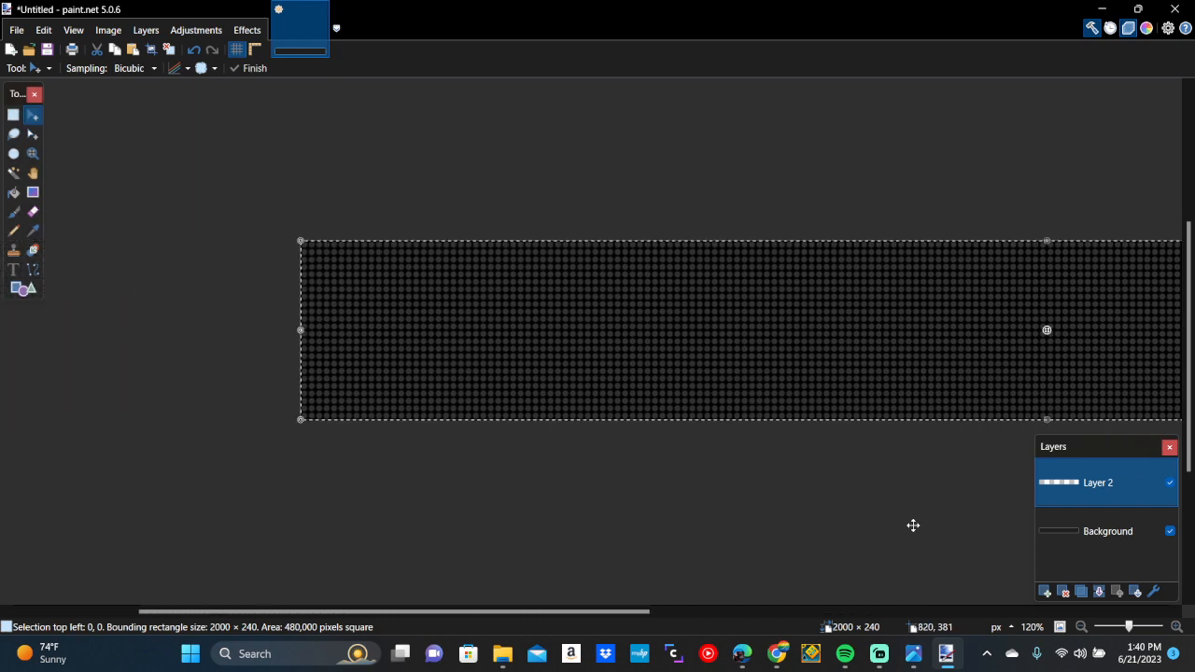
scroll(794, 490, right, 5)
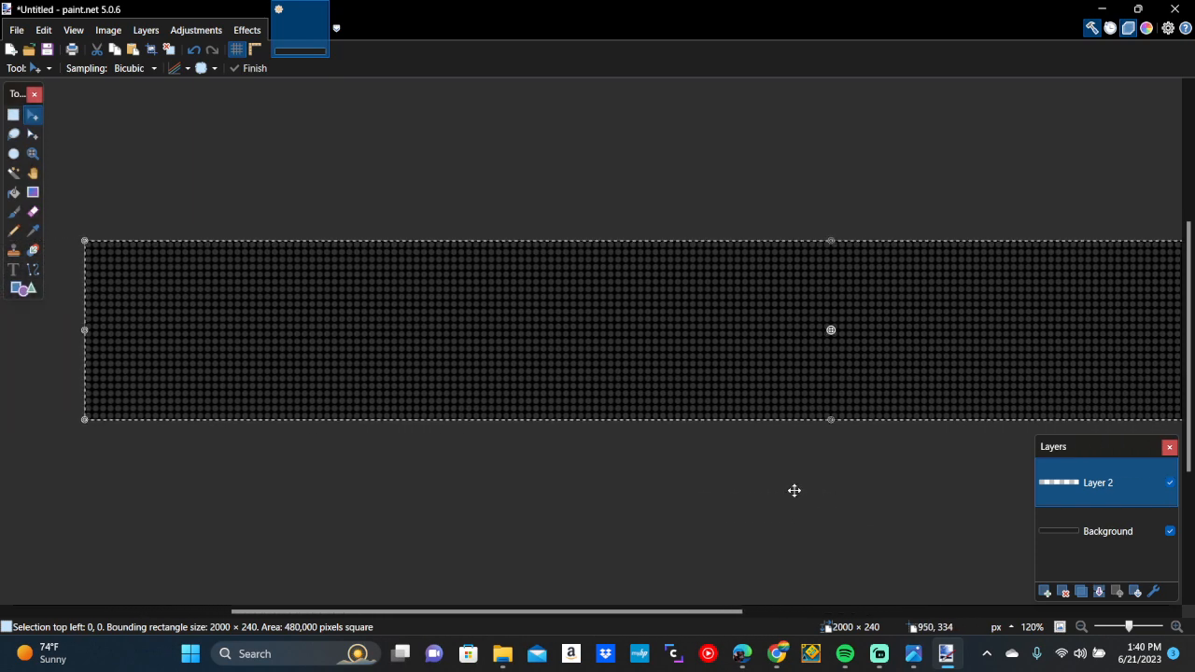
Switch to Chrome, open the BTM's Sign Fonts spreadsheet and look through its Luminator and Hanover font sheets
click(778, 657)
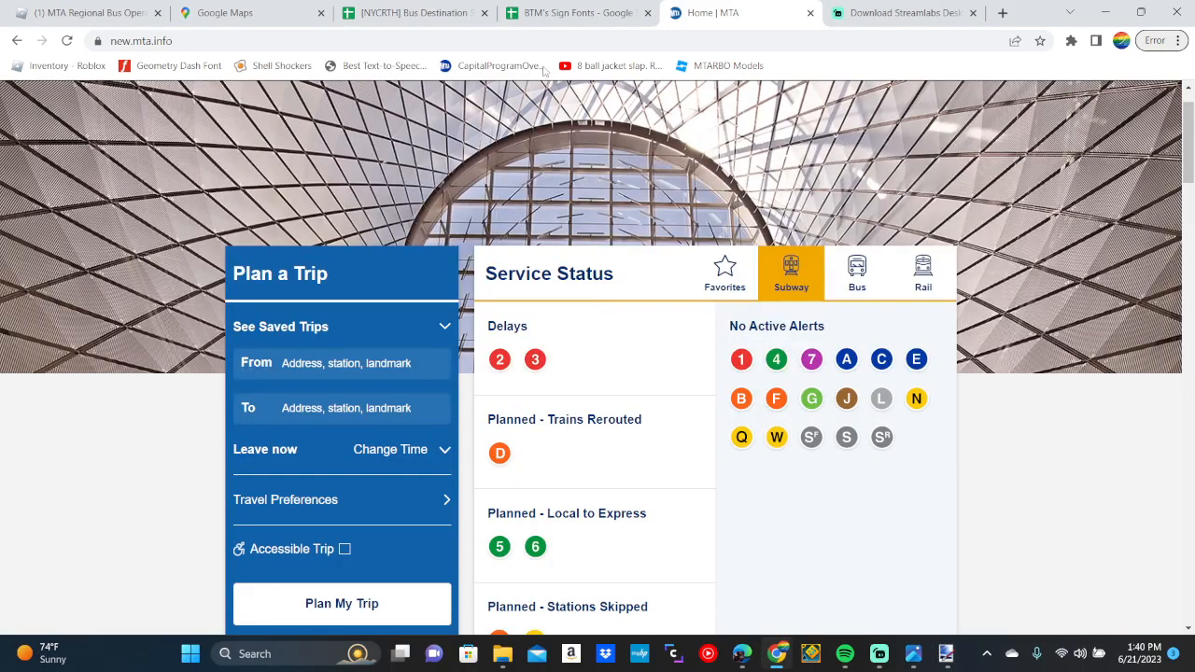
click(567, 12)
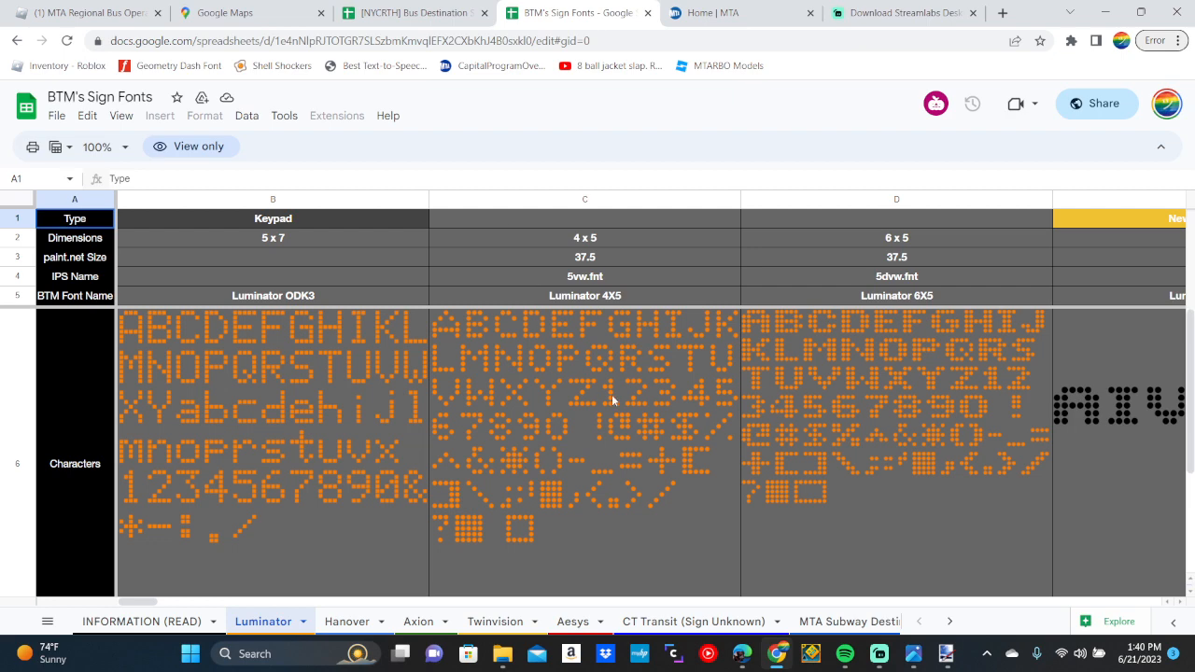
scroll(611, 394, down, 3)
scroll(611, 394, up, 3)
scroll(612, 394, right, 4)
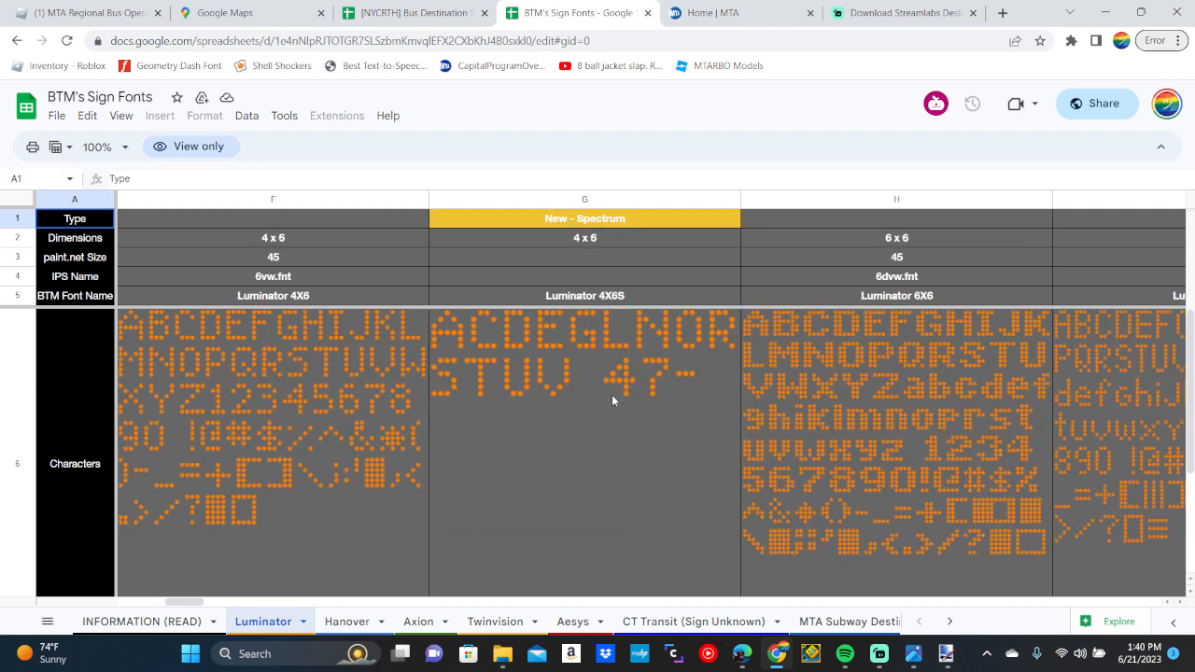
click(347, 621)
scroll(578, 466, right, 10)
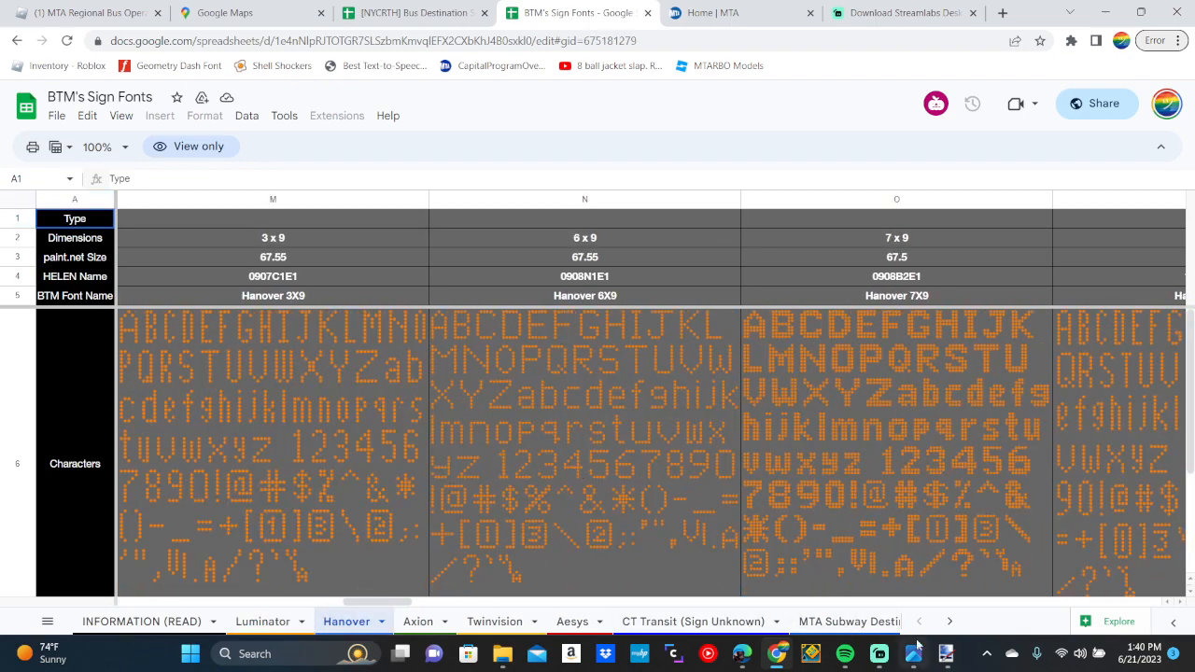
Return to paint.net, start a text entry on Layer 2 and browse the available fonts to the Hanover family
click(946, 654)
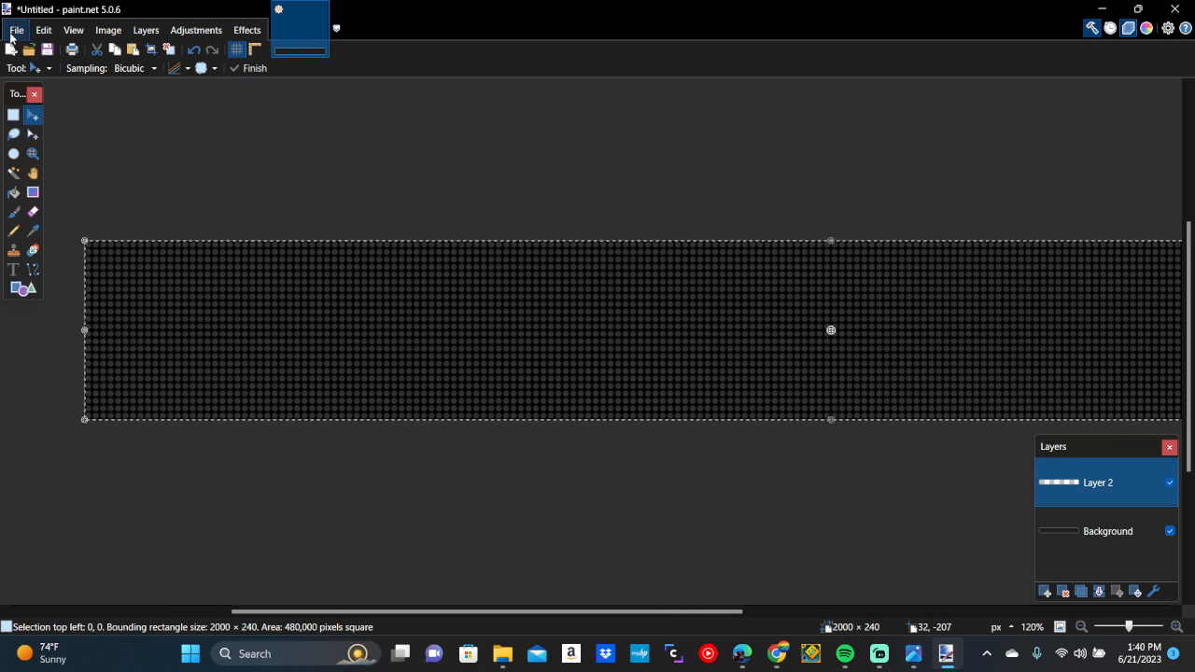
click(15, 30)
click(107, 125)
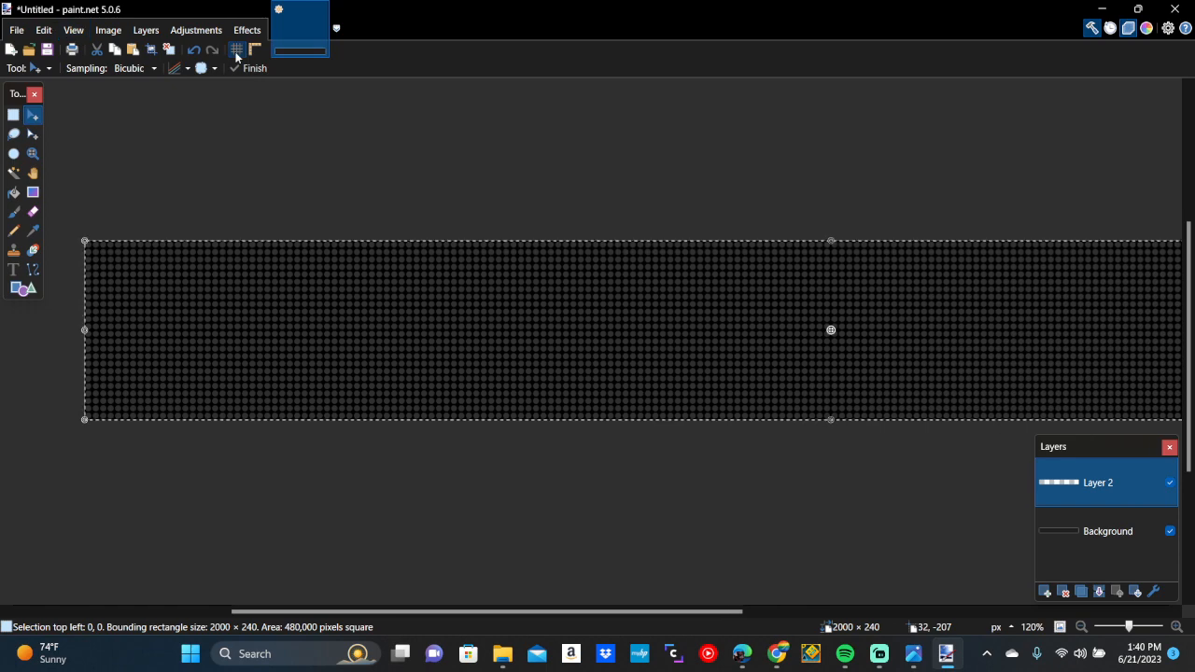
click(13, 268)
click(224, 323)
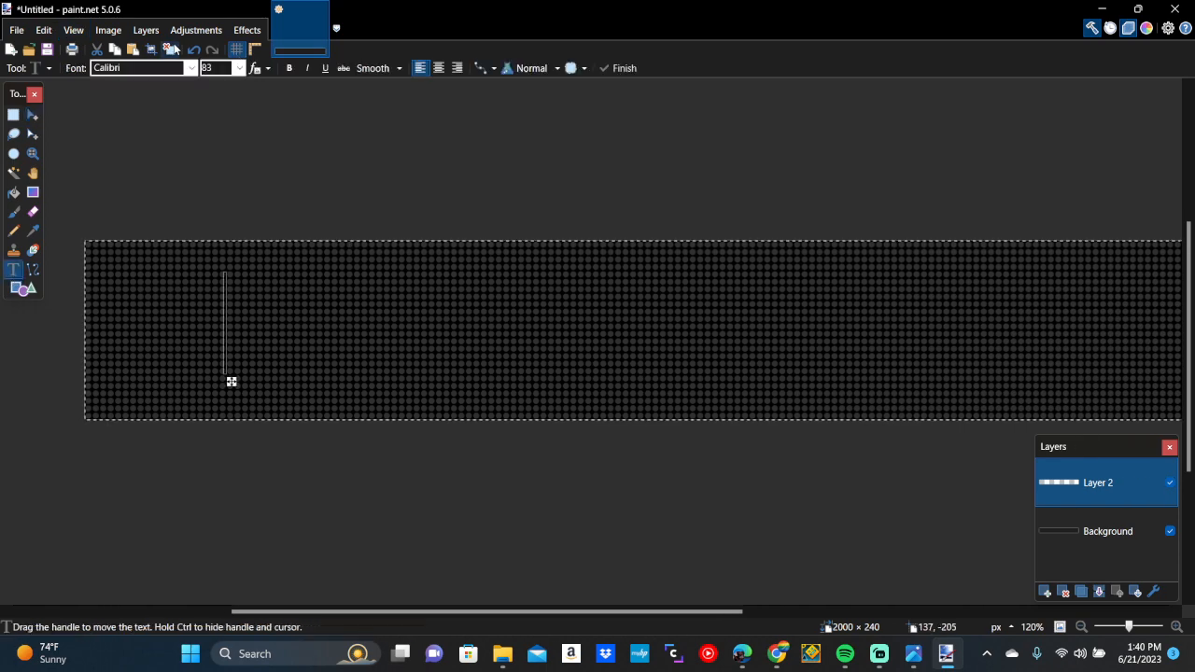
click(178, 67)
scroll(180, 412, down, 20)
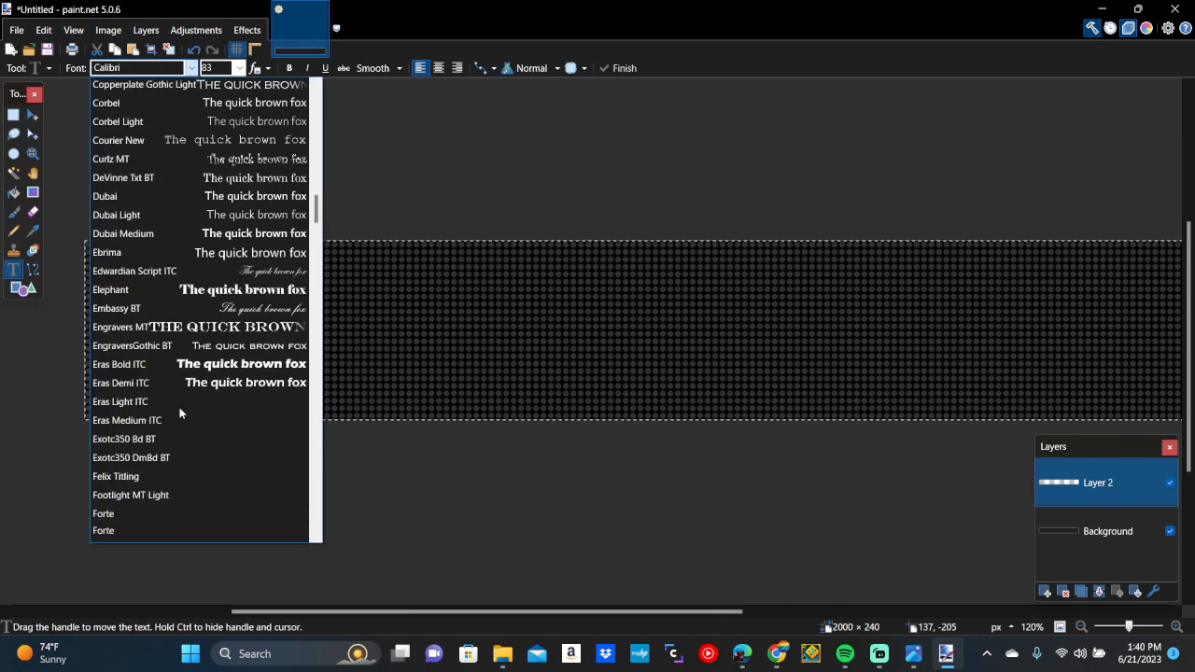
scroll(180, 412, down, 2)
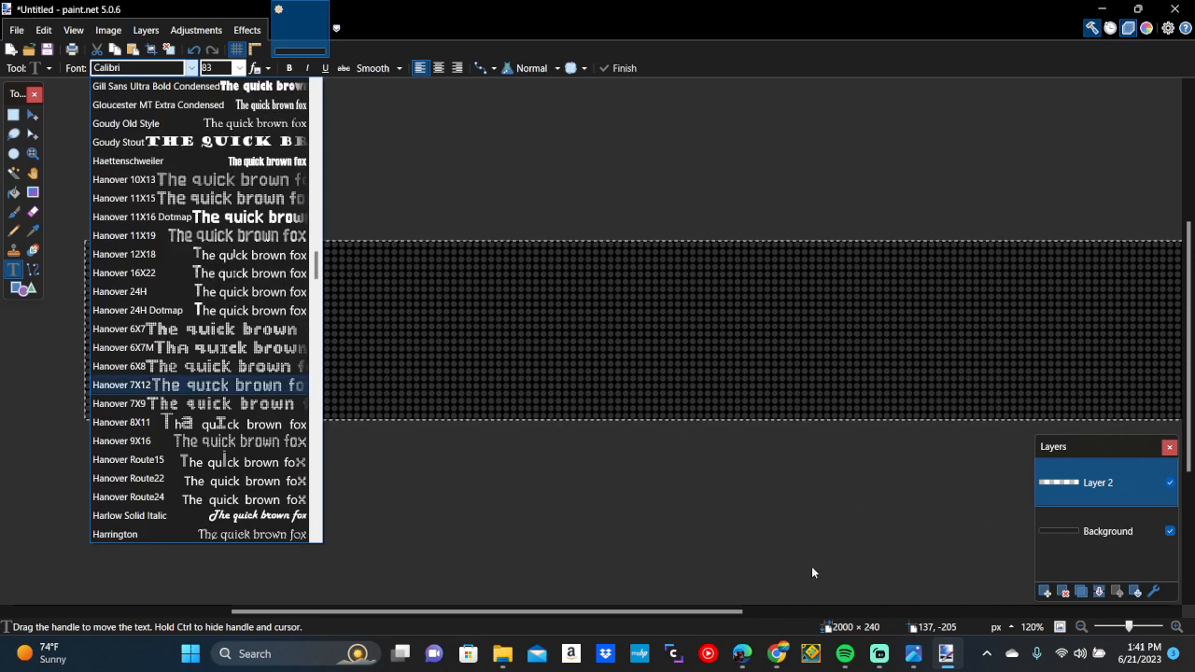
Switch back to the BTM's Sign Fonts spreadsheet and compare the Hanover fonts from 3X10 to 7X12M, including their sizes and MTA usage notes
click(777, 653)
scroll(717, 446, right, 3)
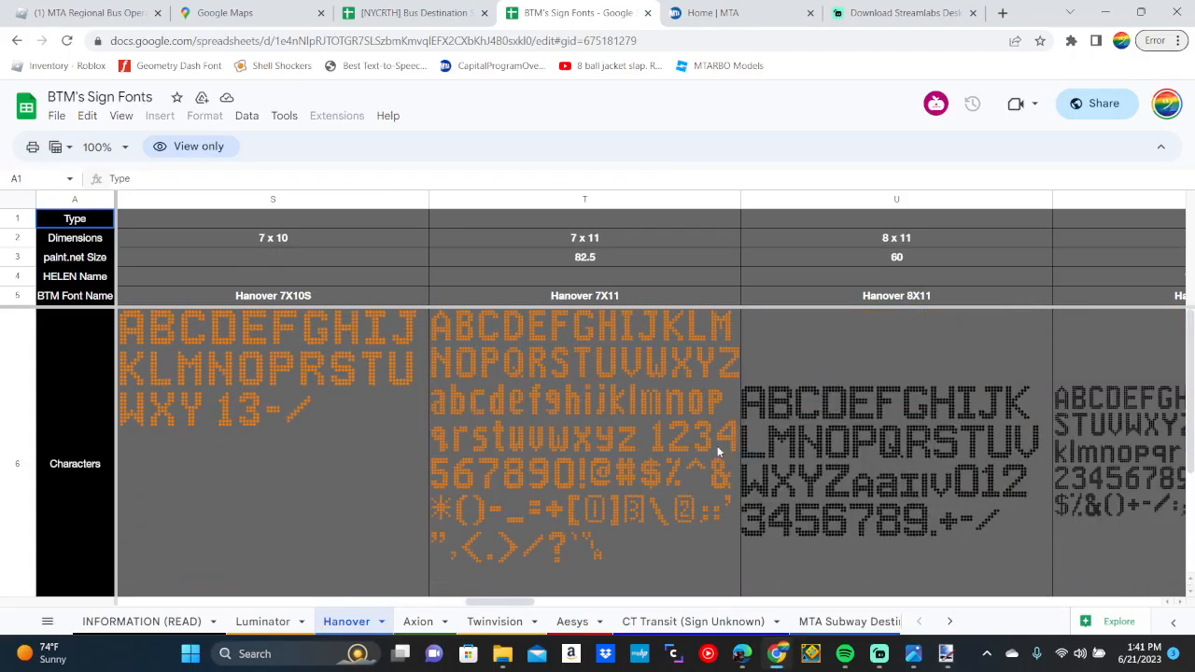
scroll(717, 445, left, 10)
scroll(717, 445, right, 3)
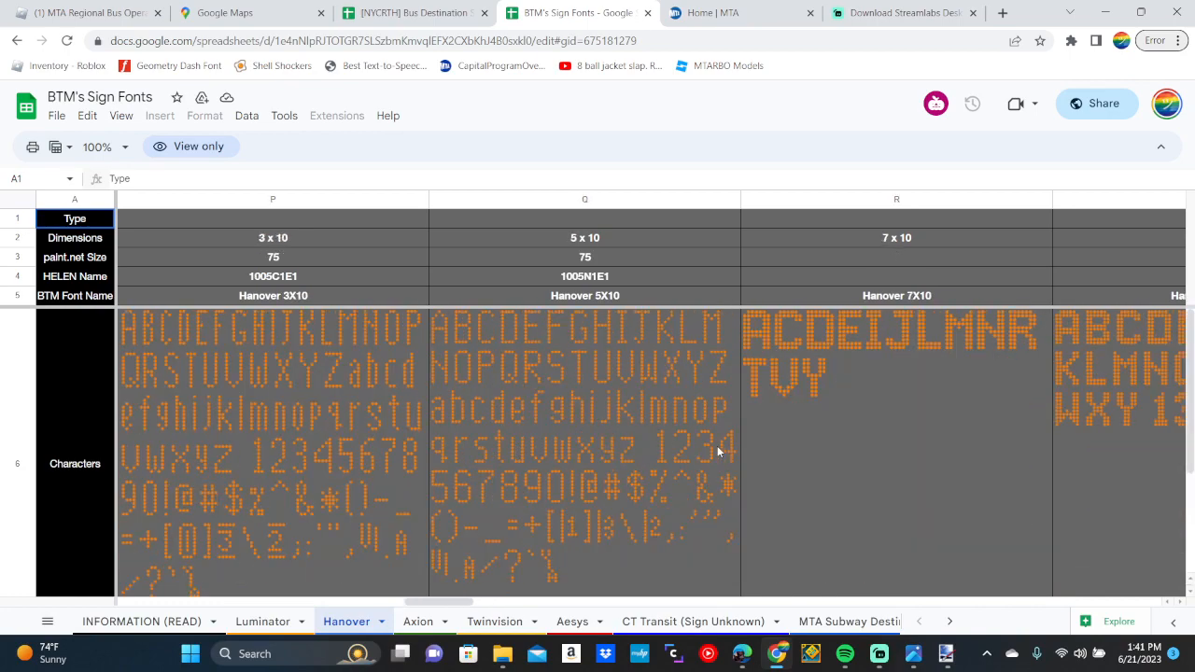
scroll(718, 452, right, 2)
scroll(718, 452, down, 3)
scroll(718, 452, up, 3)
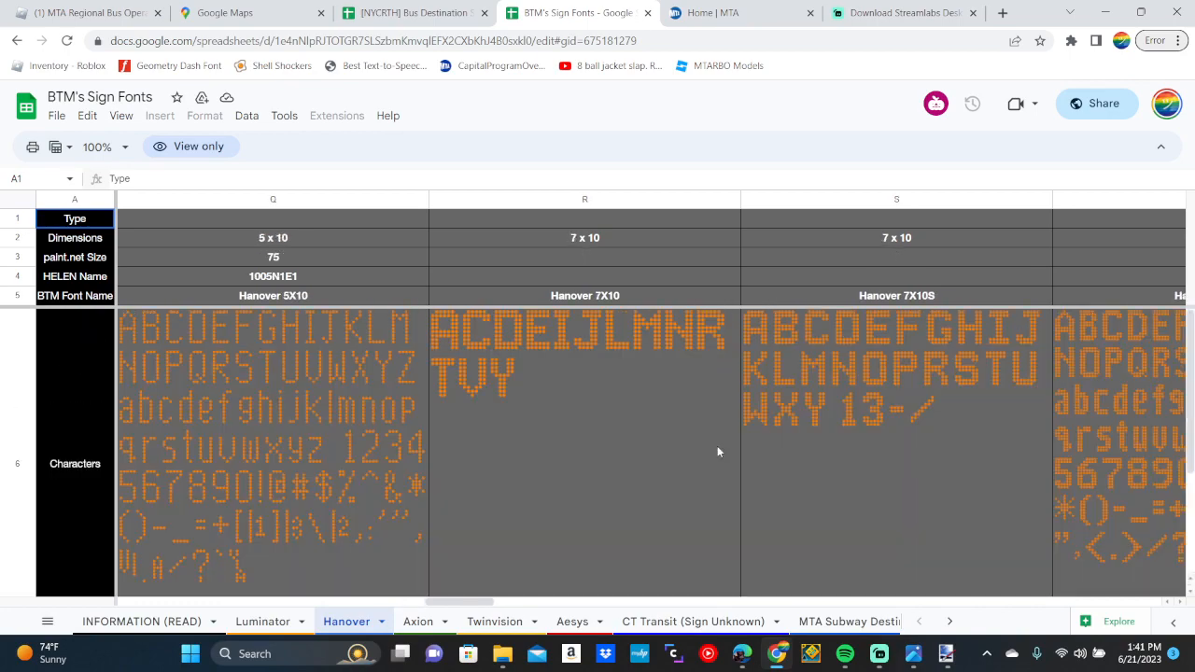
scroll(717, 452, right, 2)
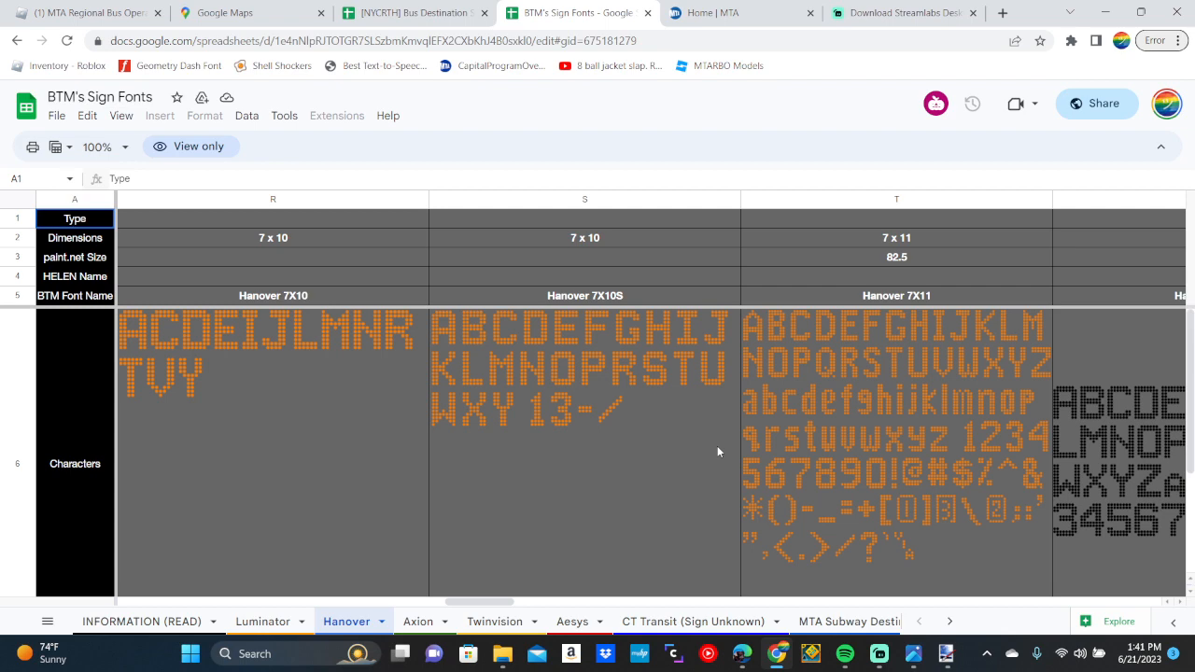
scroll(717, 452, right, 2)
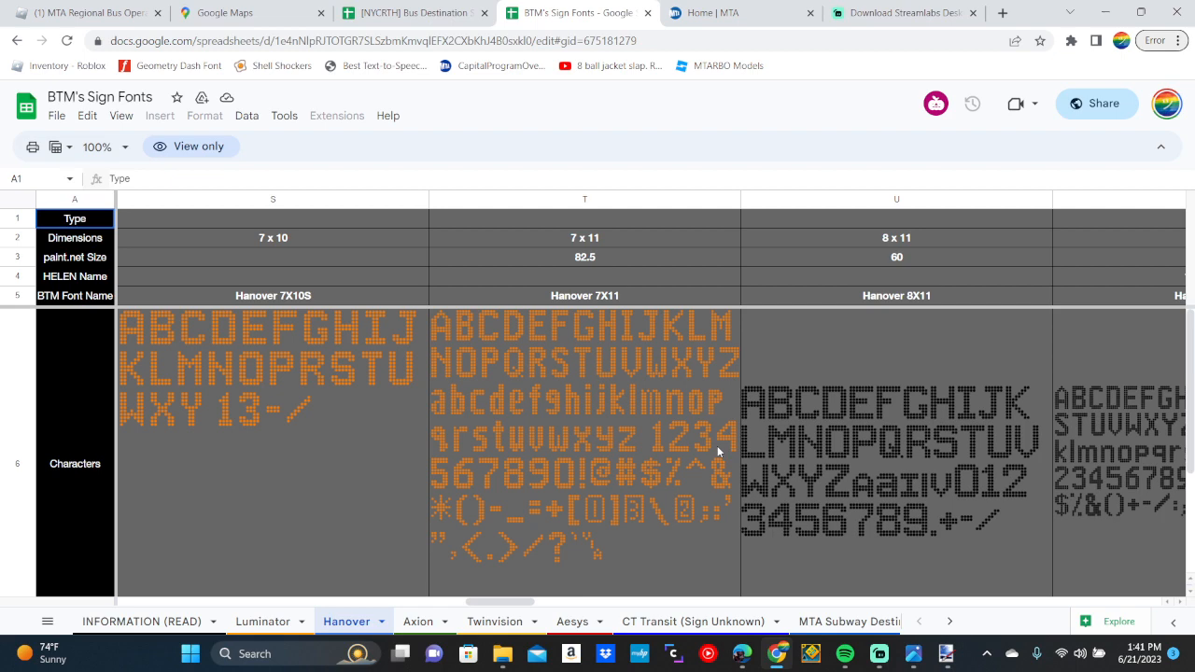
scroll(717, 452, right, 2)
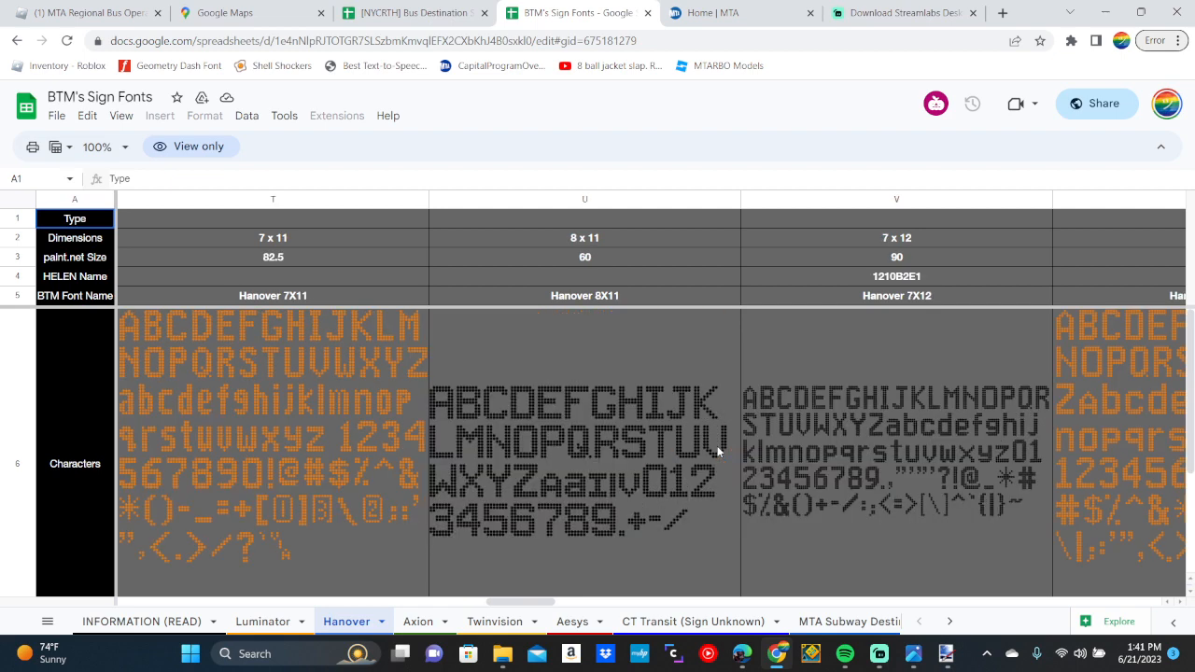
scroll(717, 452, down, 2)
scroll(717, 452, up, 2)
scroll(717, 452, right, 2)
scroll(717, 452, down, 2)
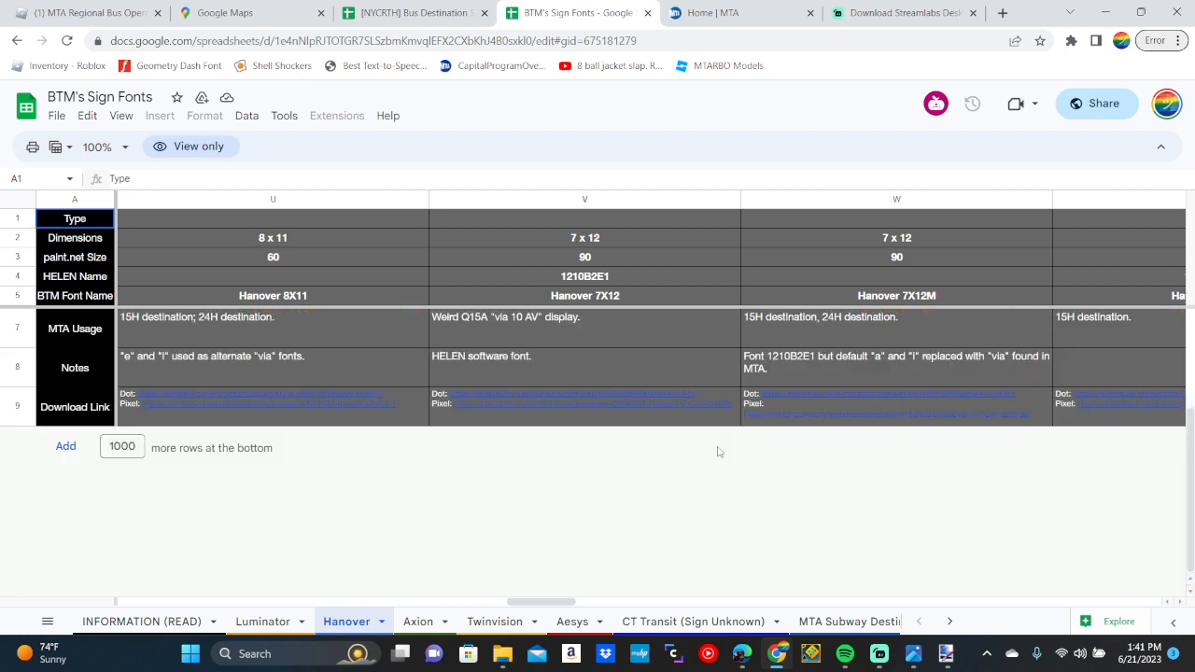
scroll(800, 353, up, 2)
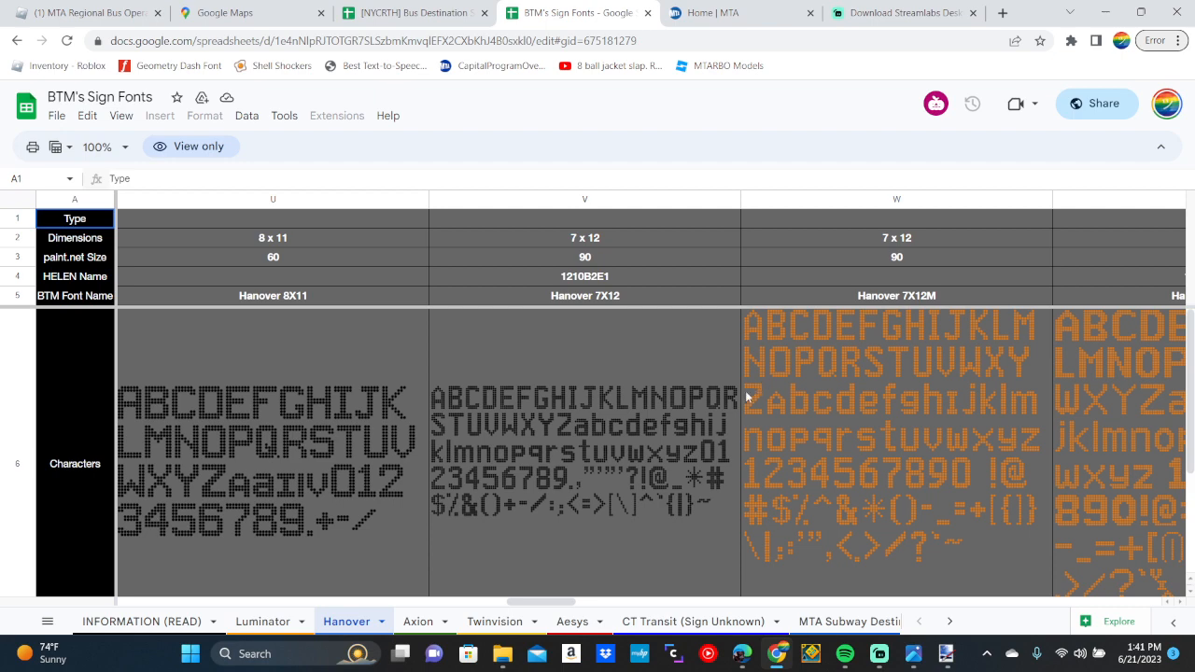
Examine the Luminator sheet's fonts up to 7 x 12, and the 10 x 13 fonts on the Hanover sheet
click(262, 621)
scroll(748, 464, right, 12)
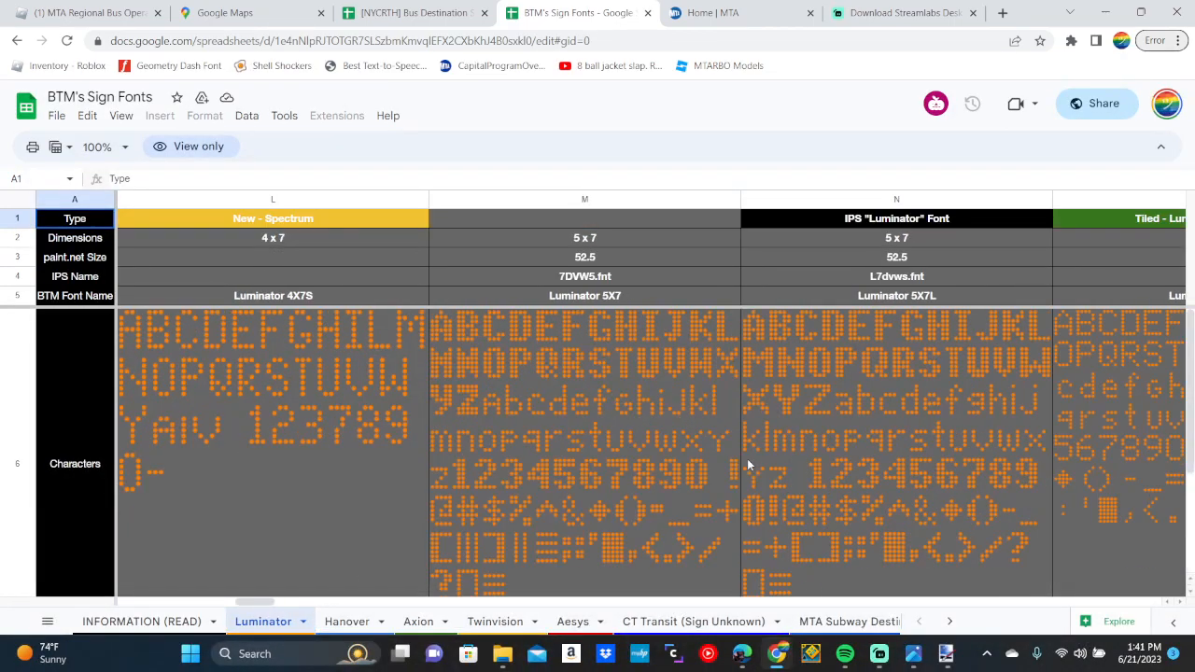
scroll(748, 464, right, 8)
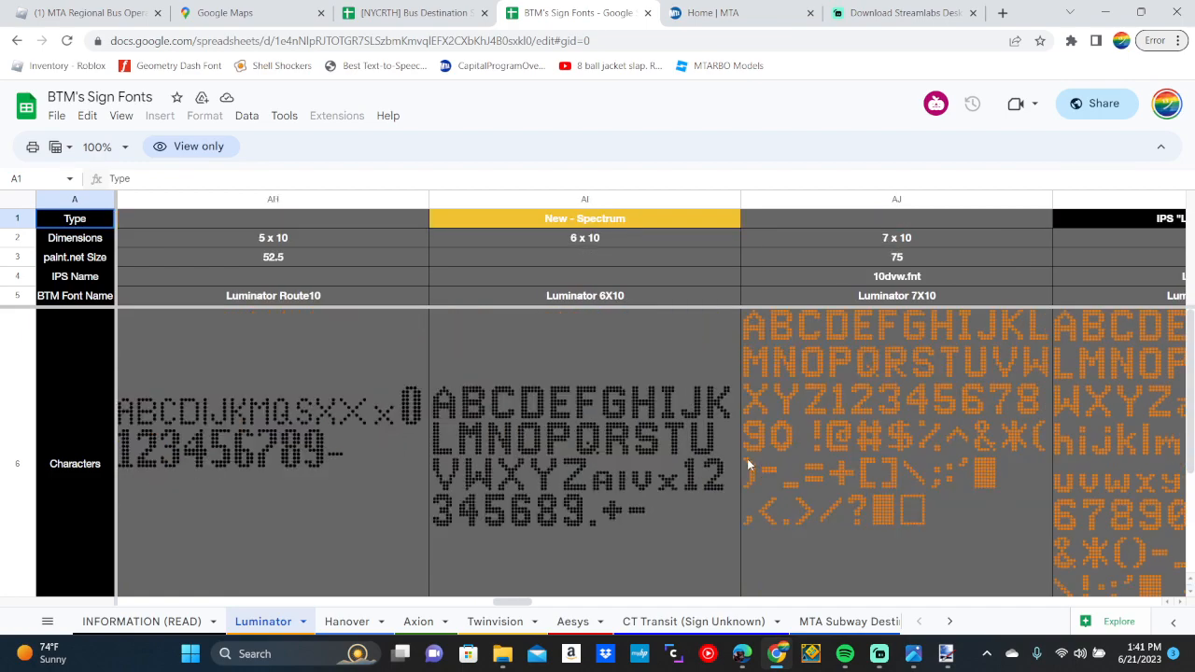
scroll(747, 464, right, 7)
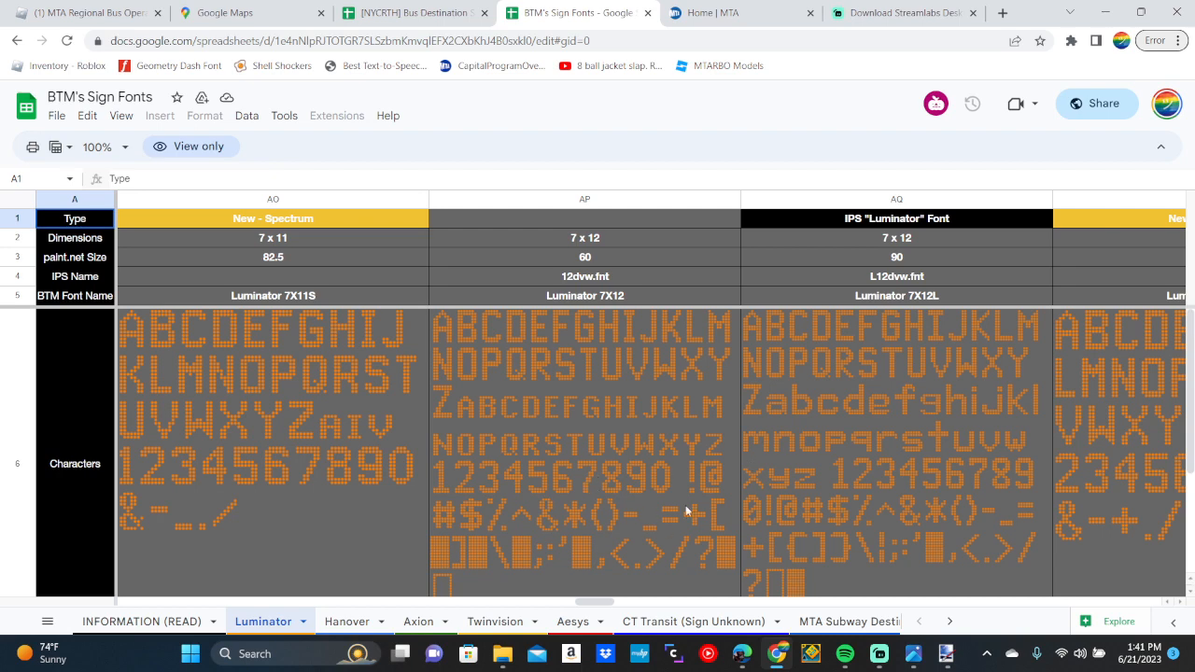
click(346, 622)
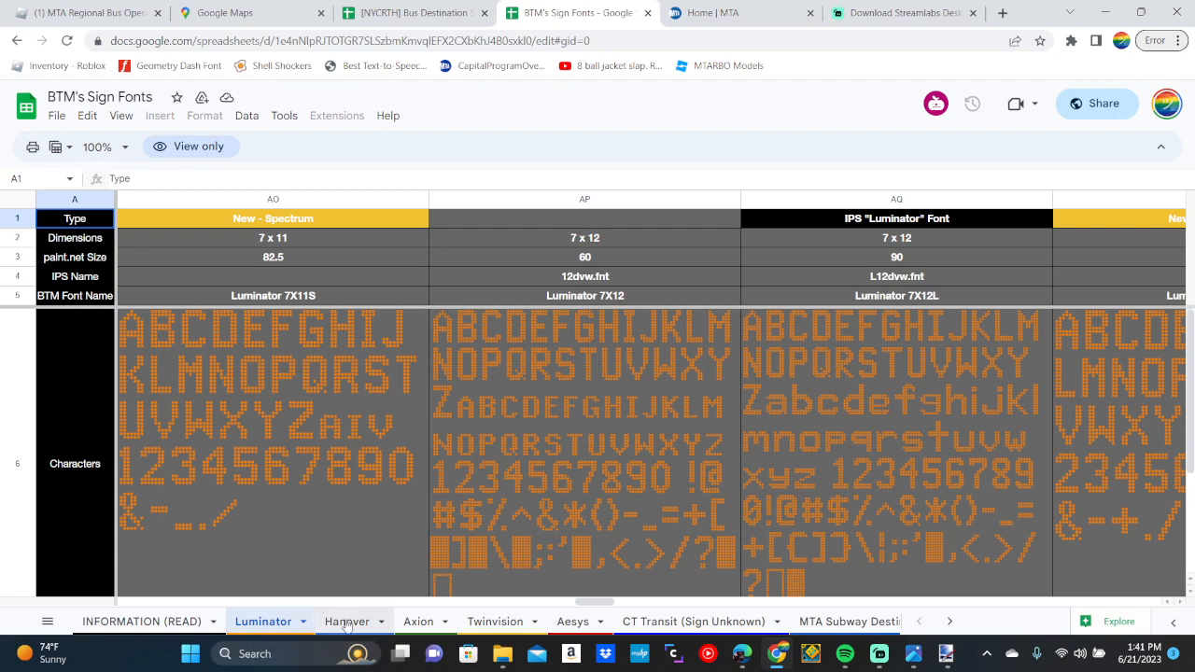
scroll(849, 450, right, 5)
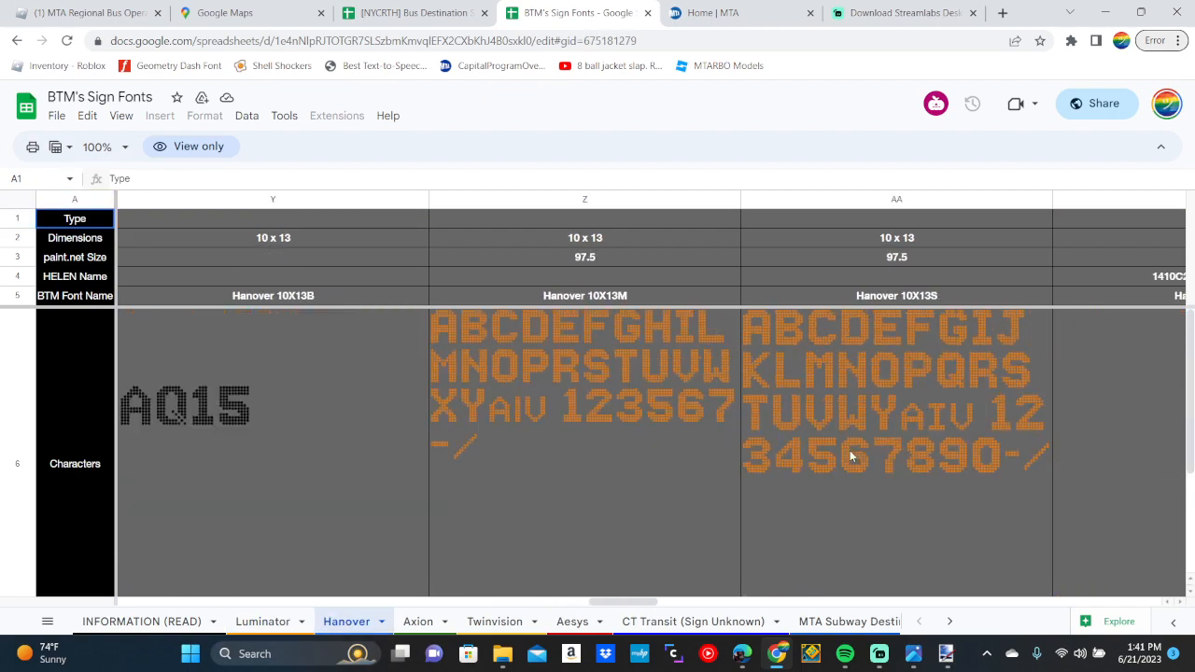
Examine the 10 x 13, 6 x 14 and 10 x 14 fonts on the Hanover sheet, including their MTA usage notes and download links
scroll(850, 450, down, 3)
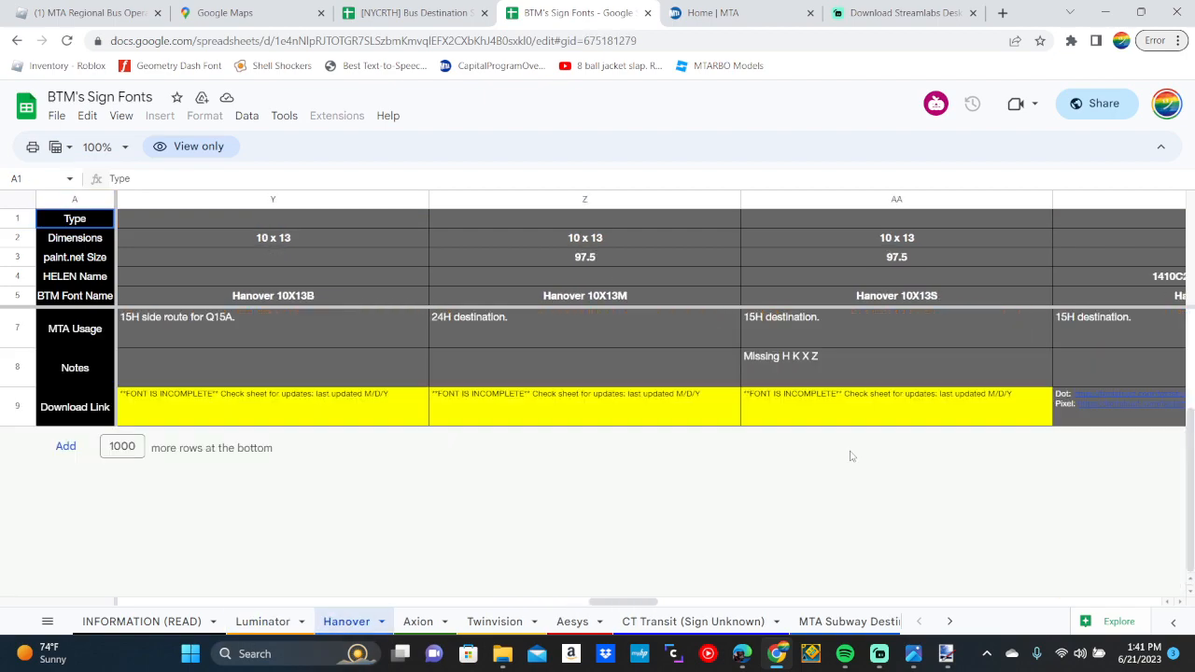
scroll(850, 456, up, 3)
scroll(850, 455, right, 3)
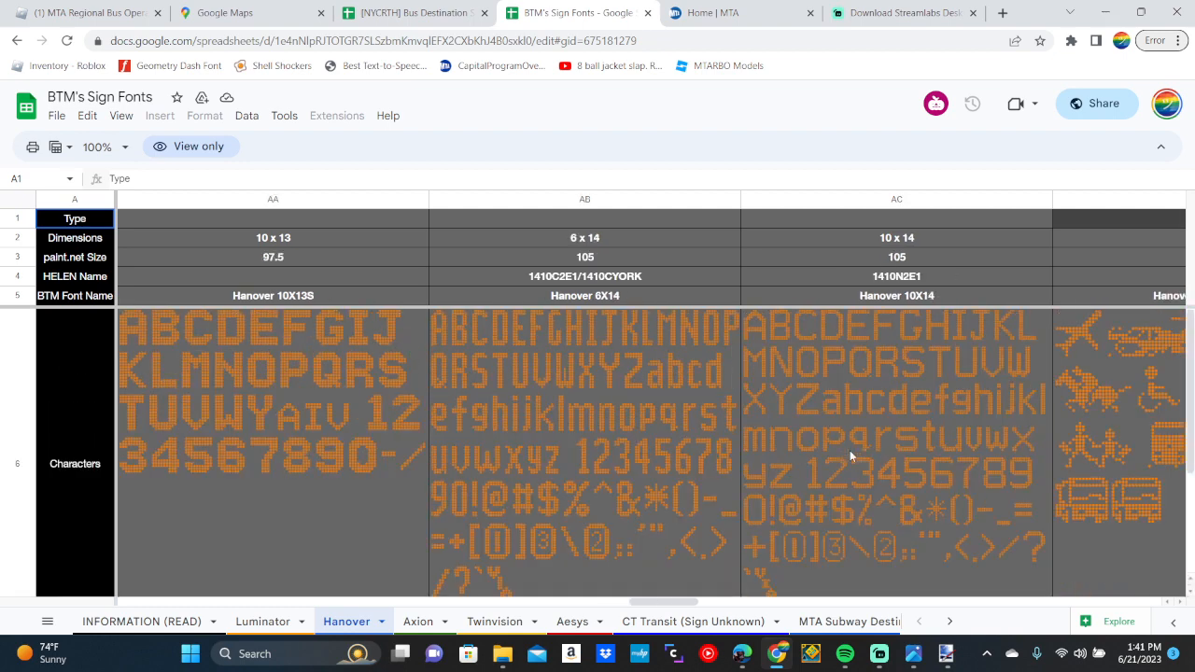
scroll(849, 450, down, 3)
scroll(849, 450, up, 3)
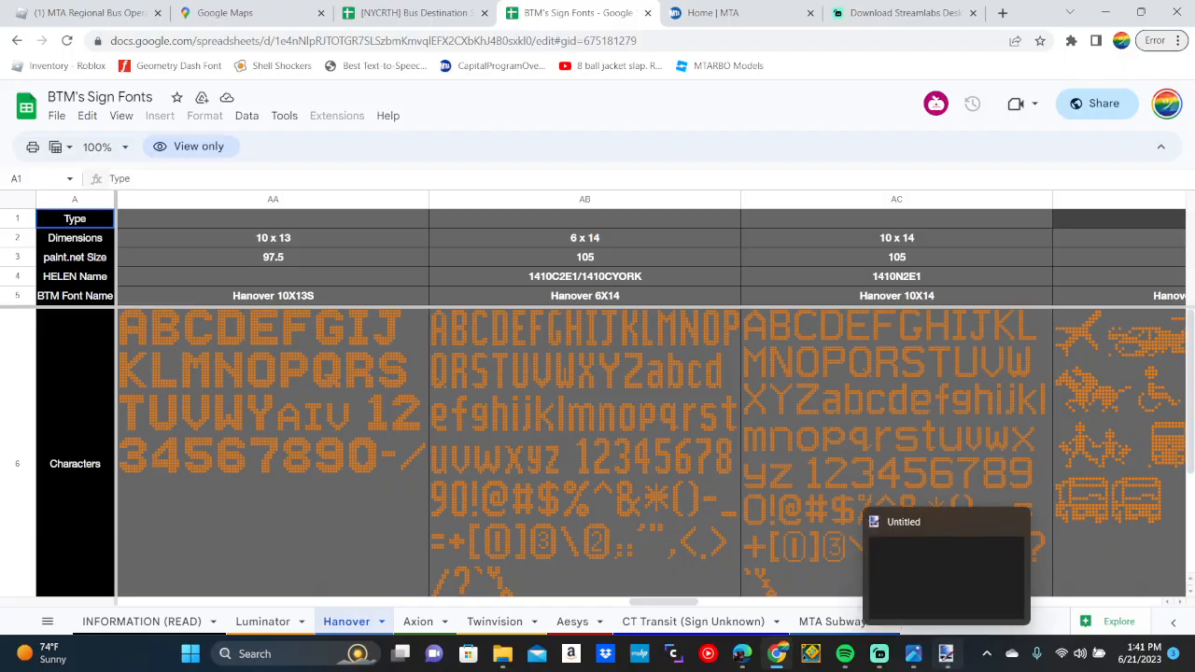
Switch to paint.net and look through the installed Hanover fonts for a 6X14 version
click(945, 654)
click(176, 68)
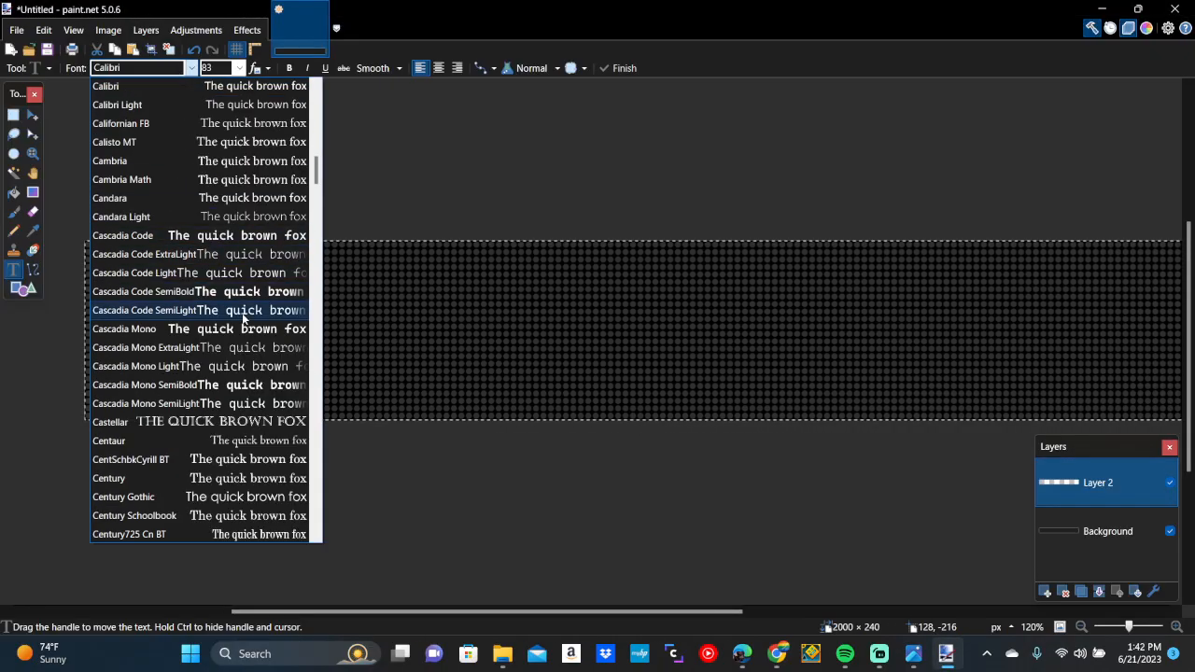
scroll(242, 320, down, 6)
scroll(243, 320, down, 15)
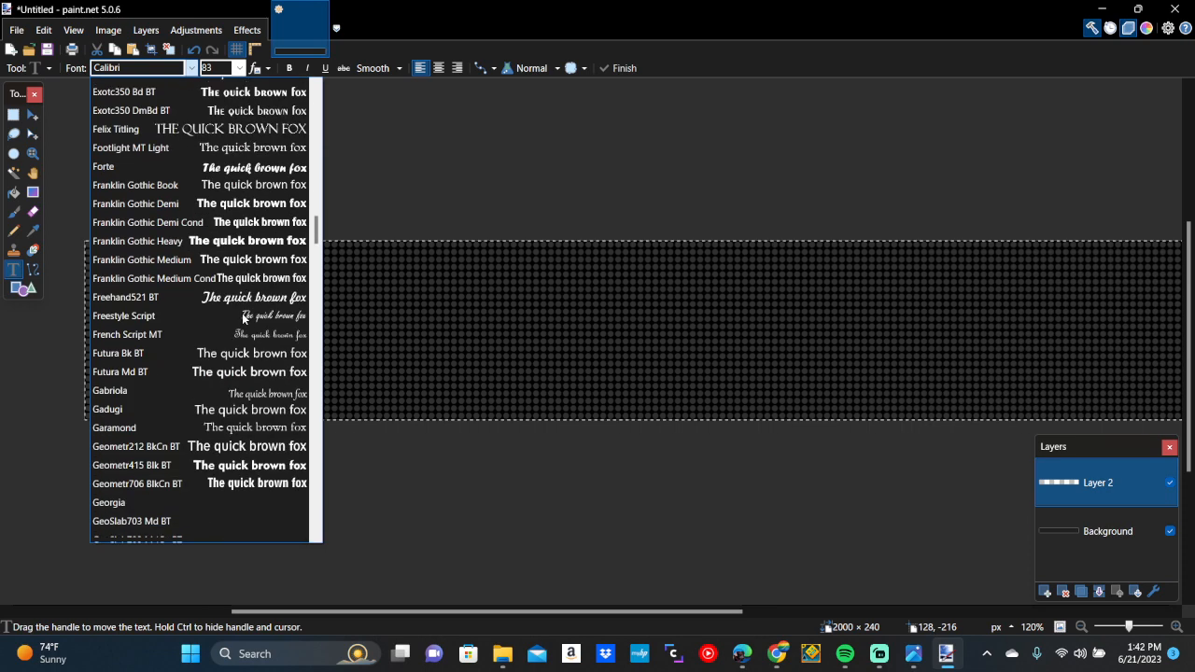
scroll(243, 320, down, 4)
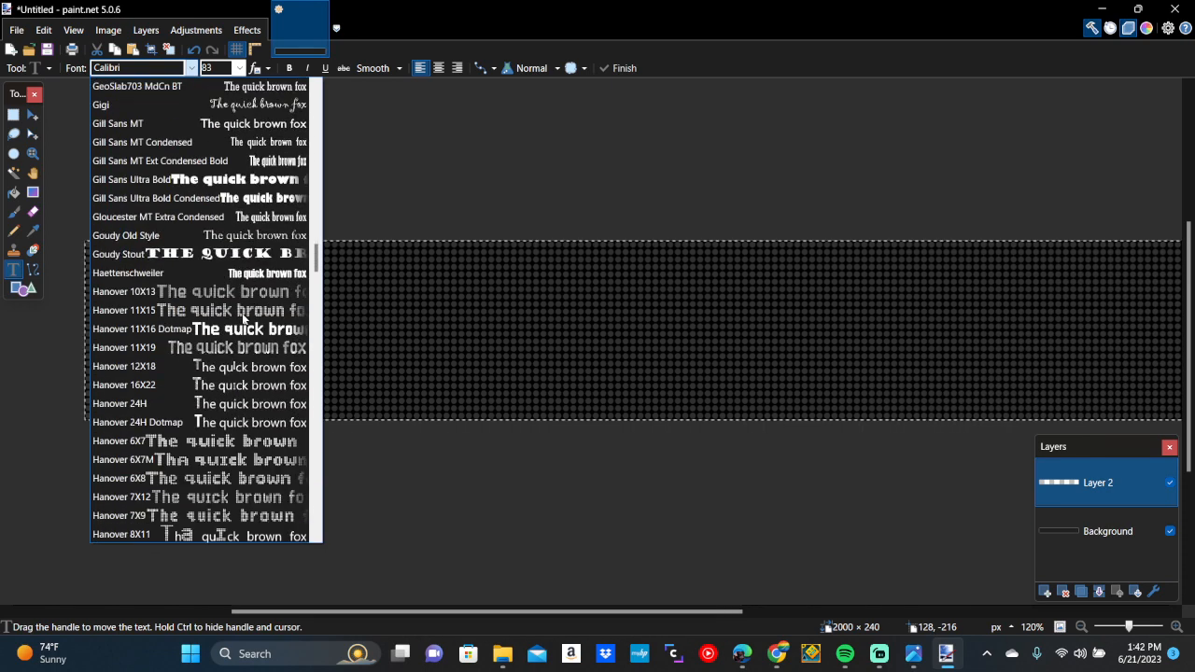
scroll(243, 318, down, 3)
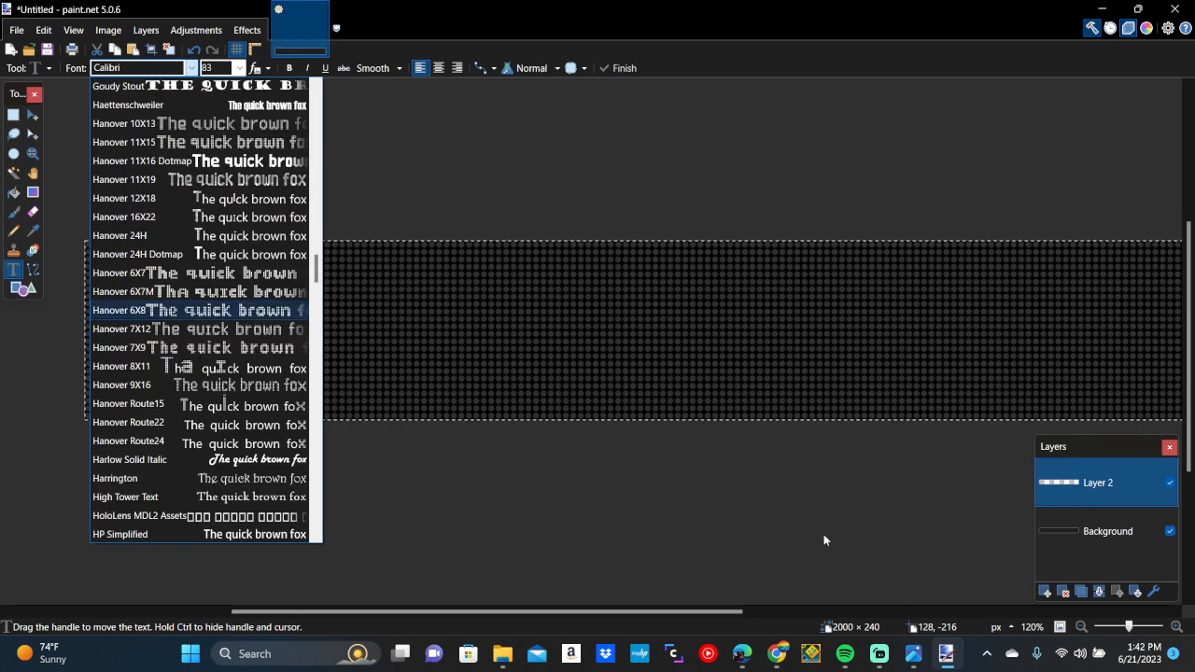
Switch back to the BTM's Sign Fonts spreadsheet in Chrome and open the dot version download link of Hanover 6X14
click(777, 654)
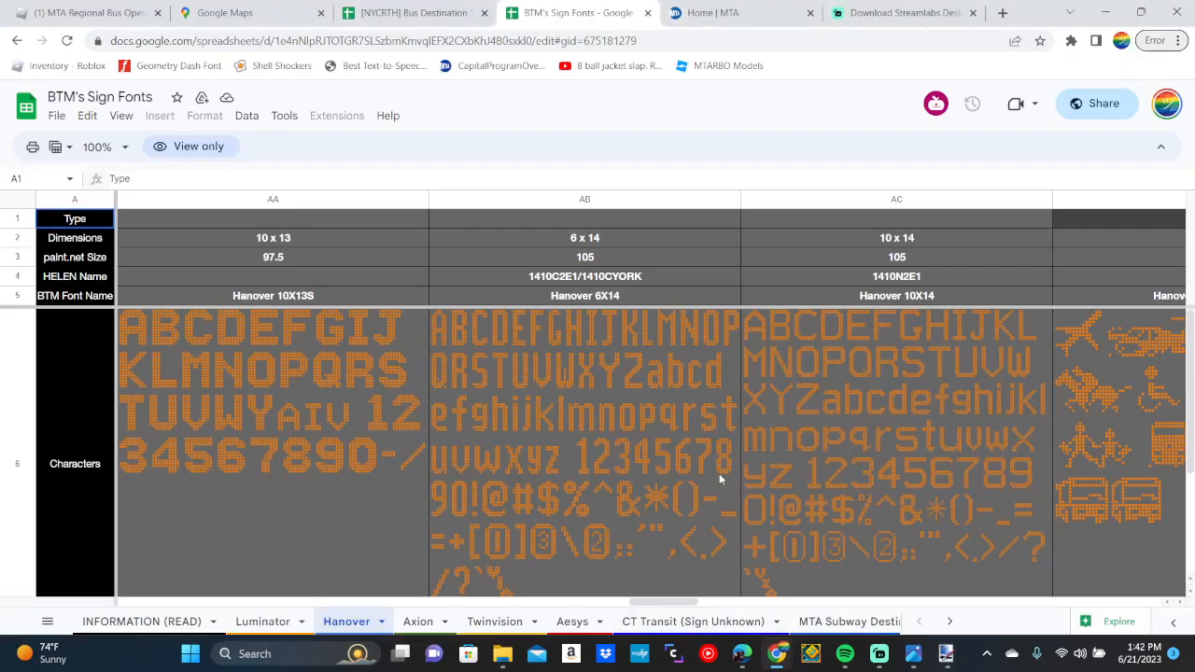
scroll(719, 473, down, 3)
click(620, 392)
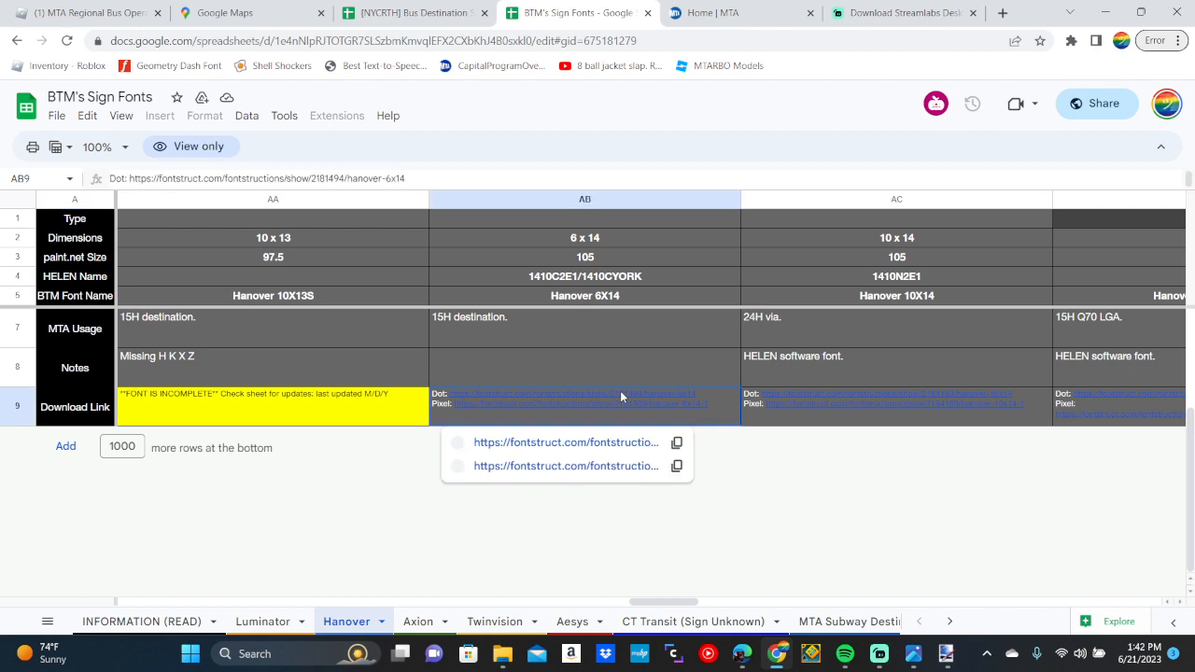
click(581, 446)
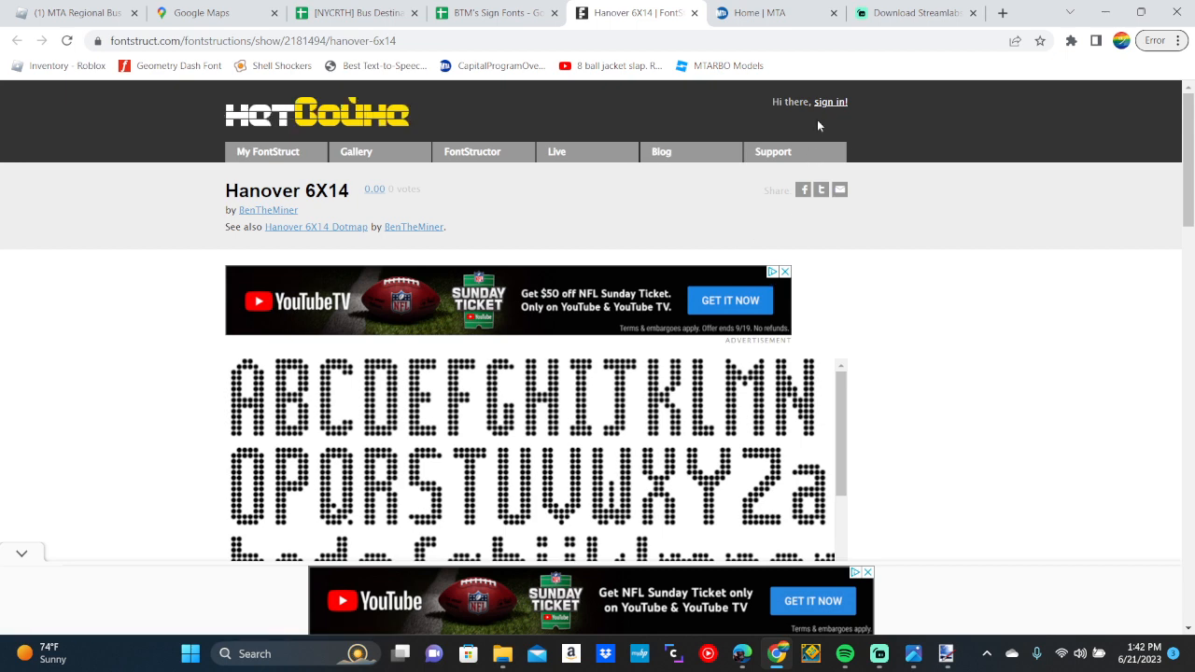
Accept the Hanover 6X14 license agreement on FontStruct and download the font in OpenType format
scroll(962, 307, down, 4)
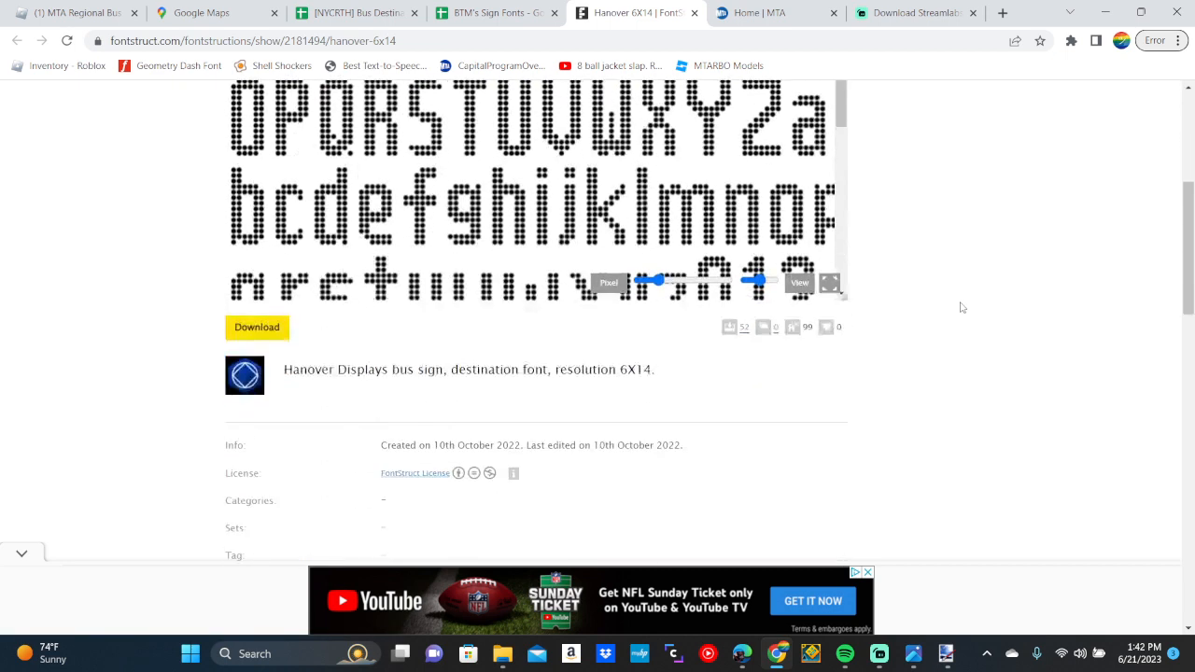
scroll(962, 307, up, 2)
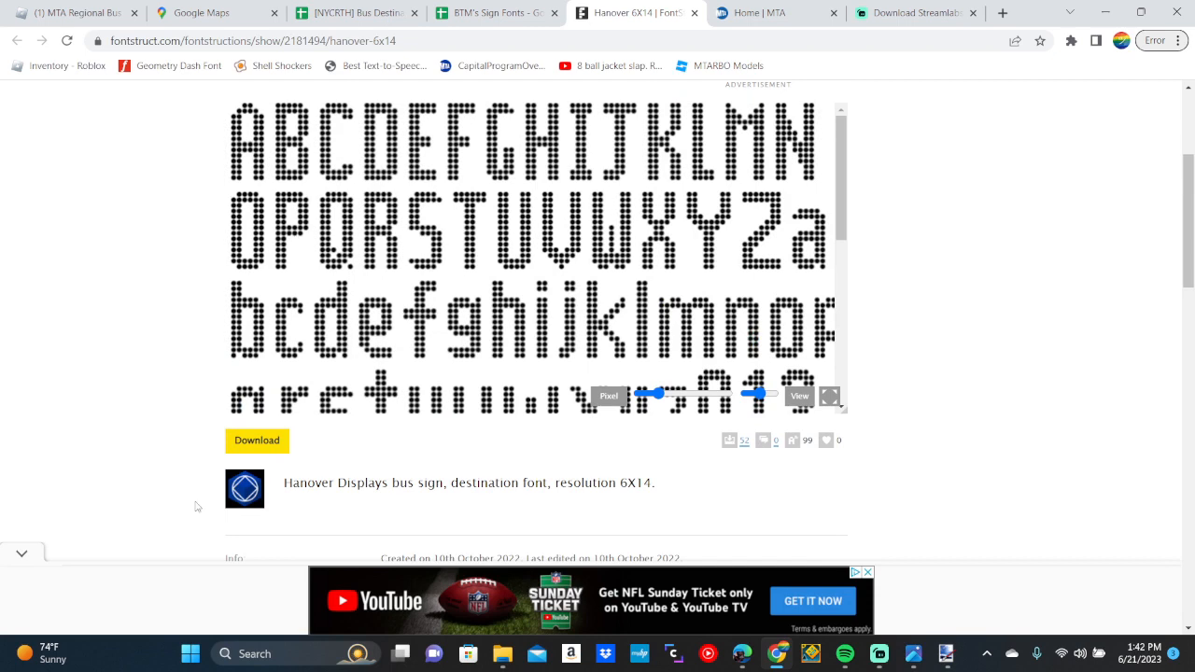
click(258, 441)
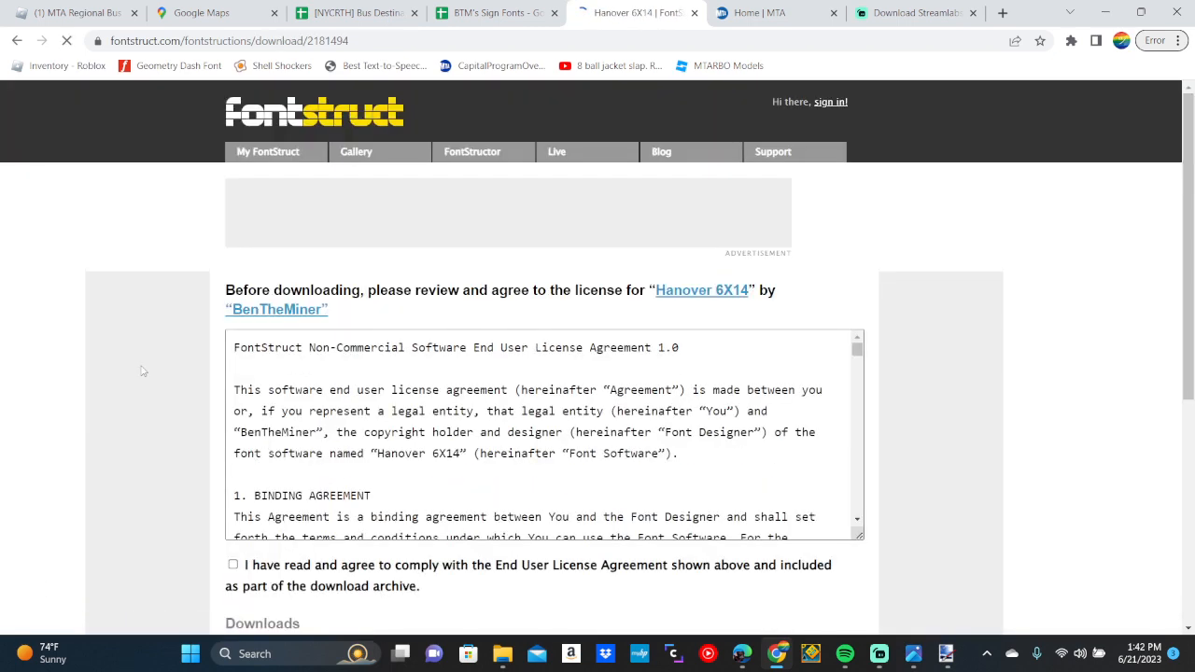
scroll(111, 404, down, 2)
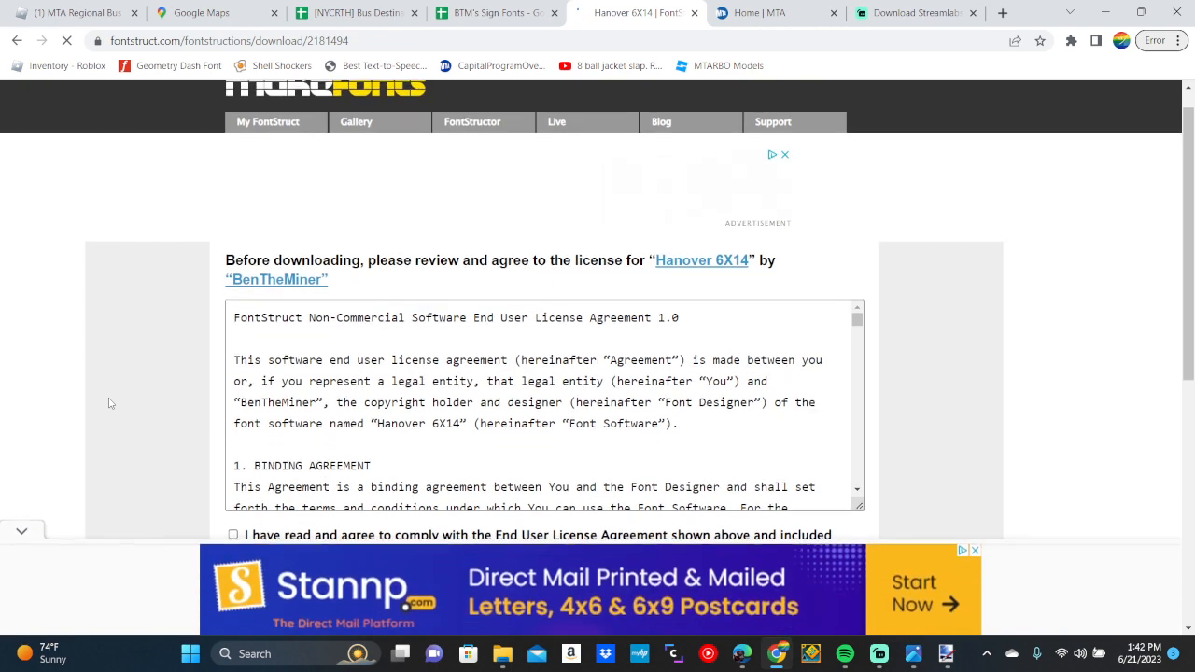
scroll(2, 315, down, 1)
scroll(2, 314, down, 1)
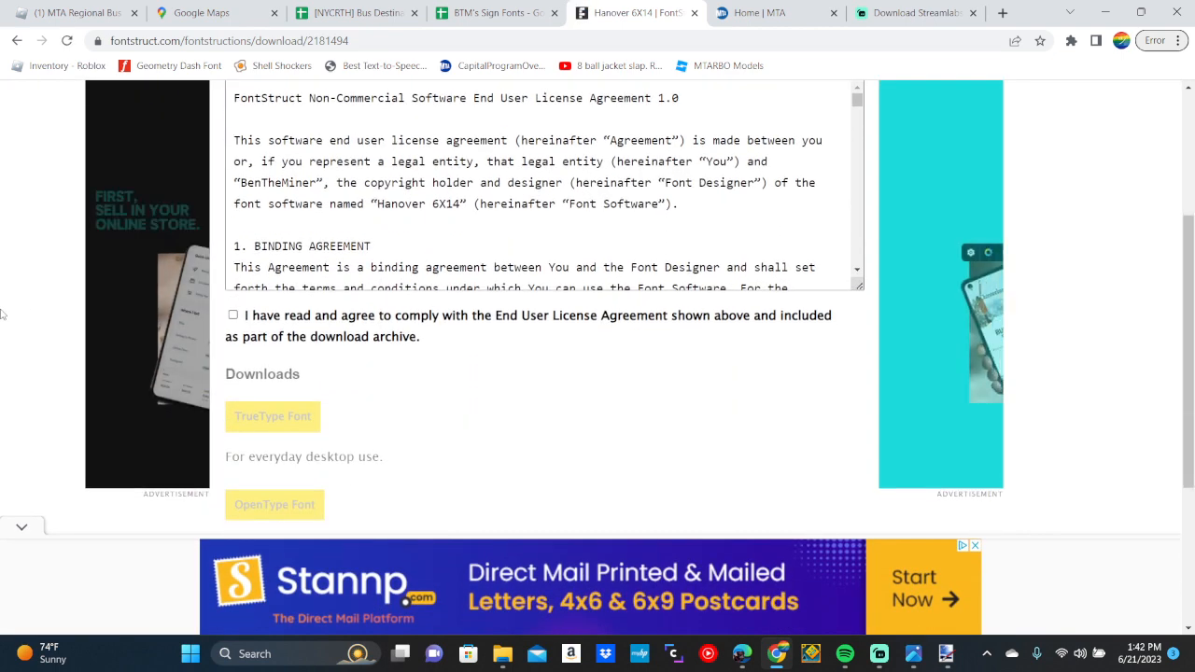
click(233, 317)
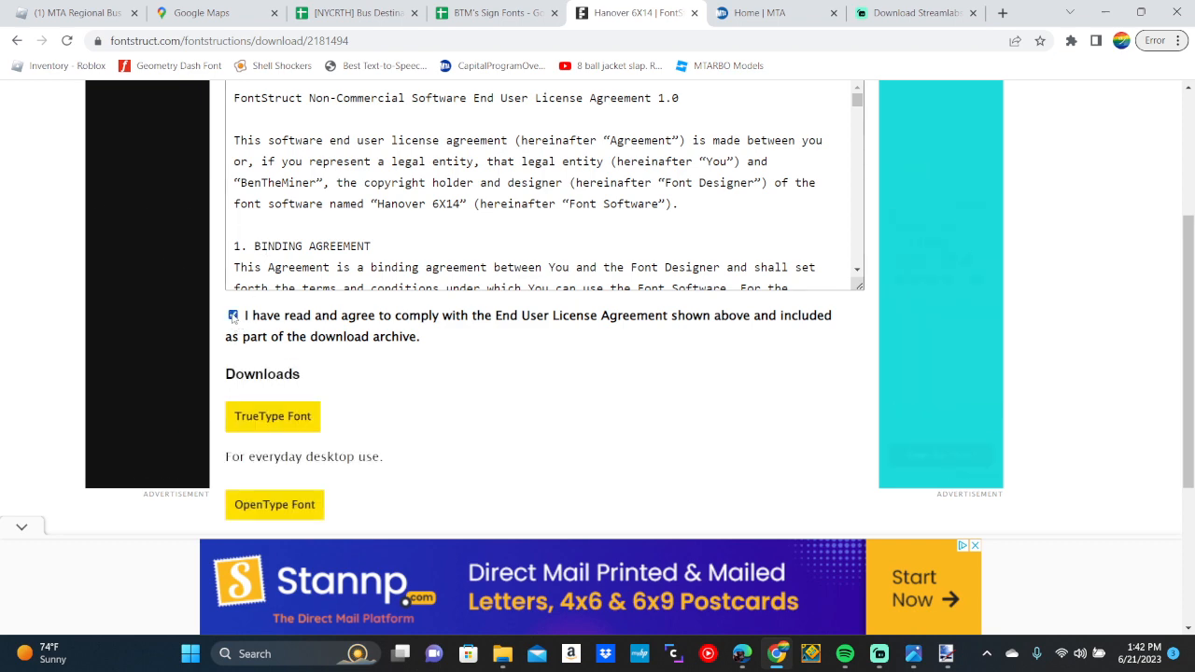
scroll(359, 188, down, 3)
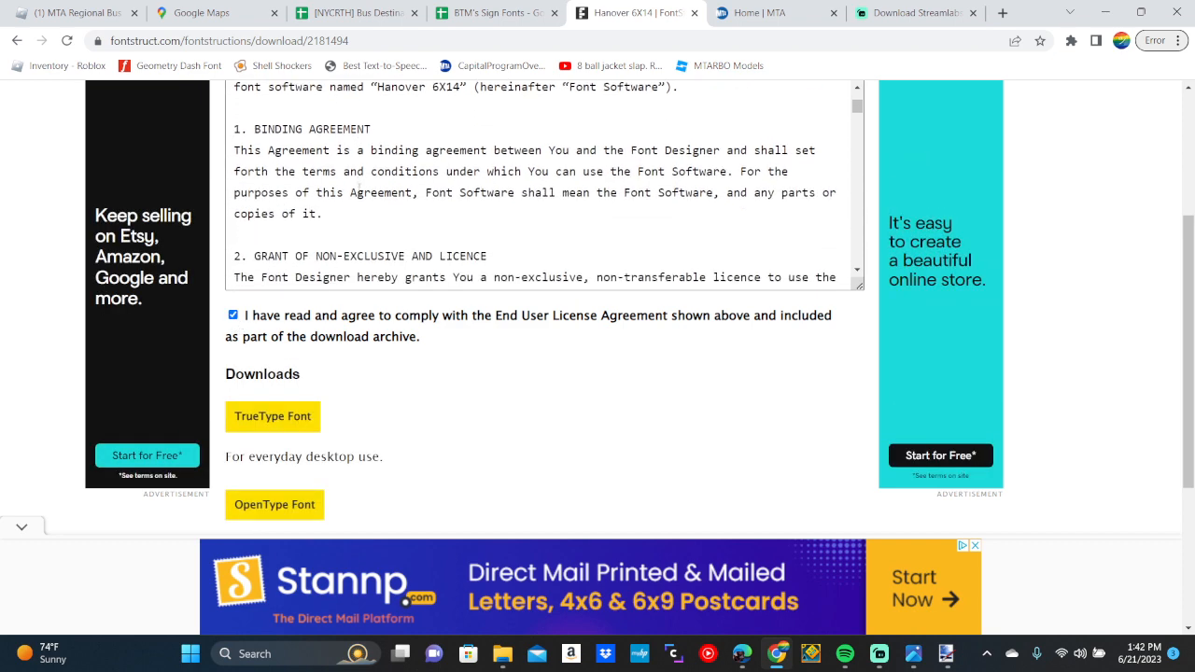
scroll(360, 188, up, 3)
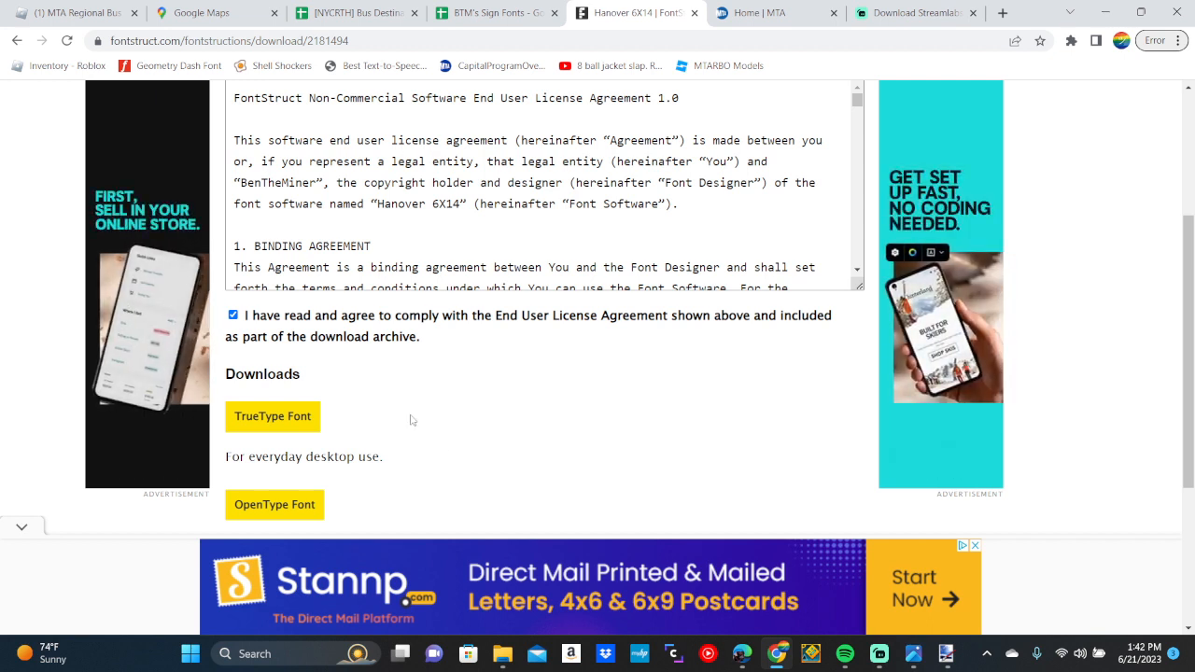
click(299, 504)
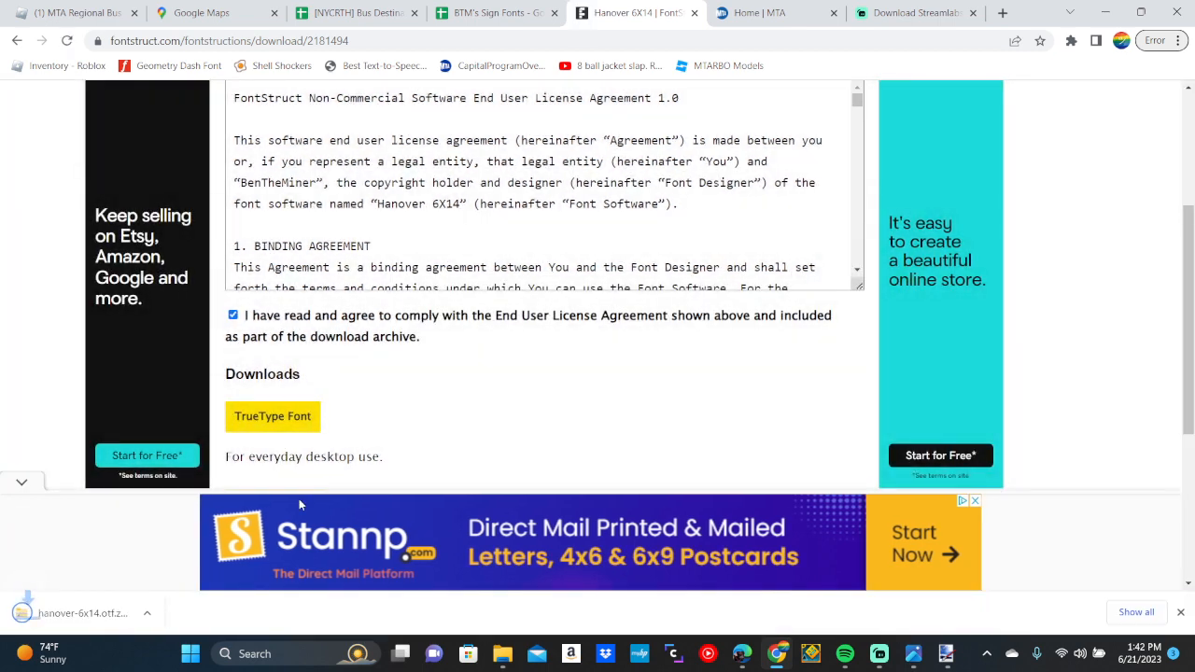
Open the downloaded hanover-6x14.otf archive, install the hanover-6x14 font, and close the font preview and archive windows
click(99, 621)
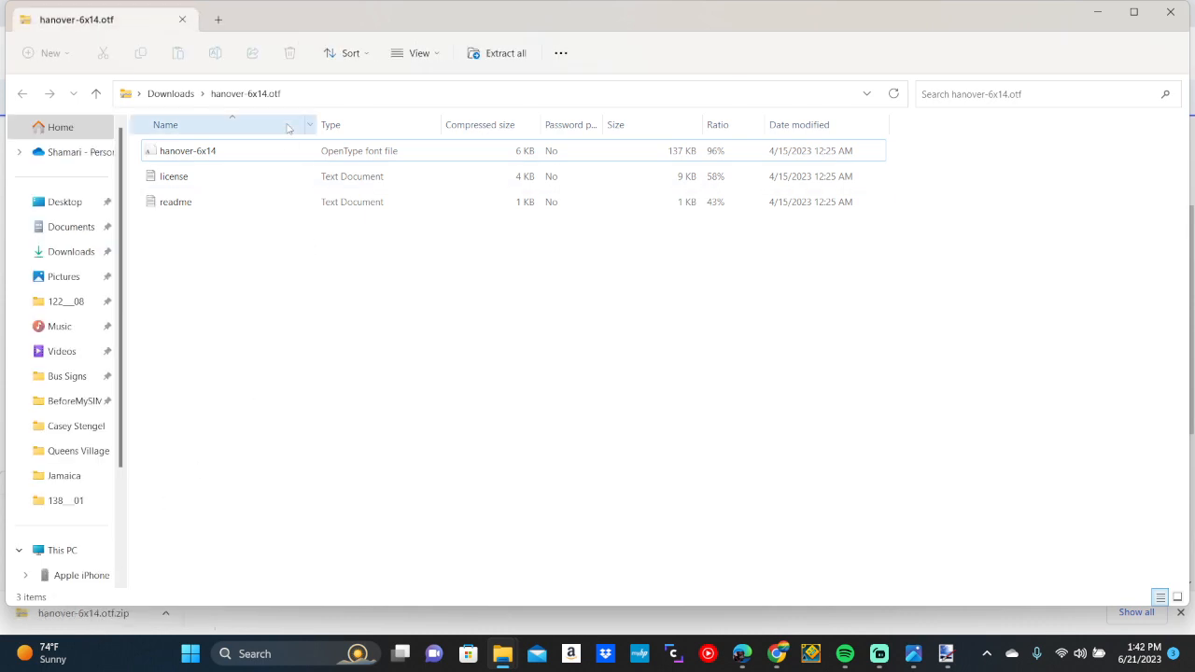
click(287, 150)
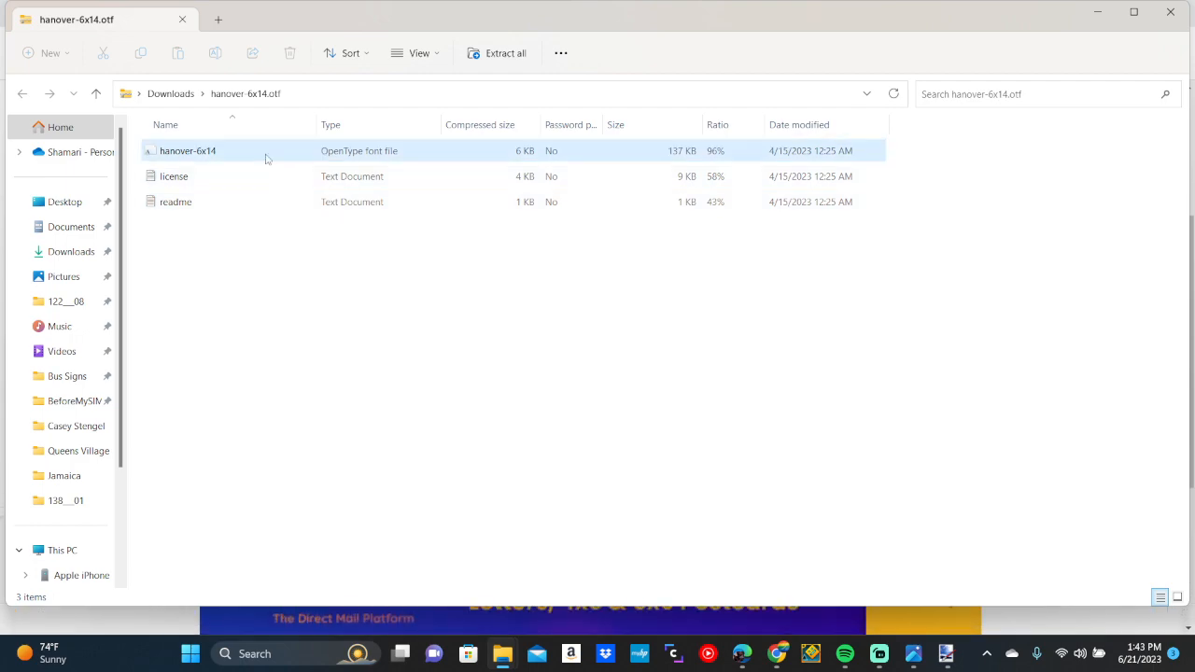
click(265, 158)
double_click(265, 159)
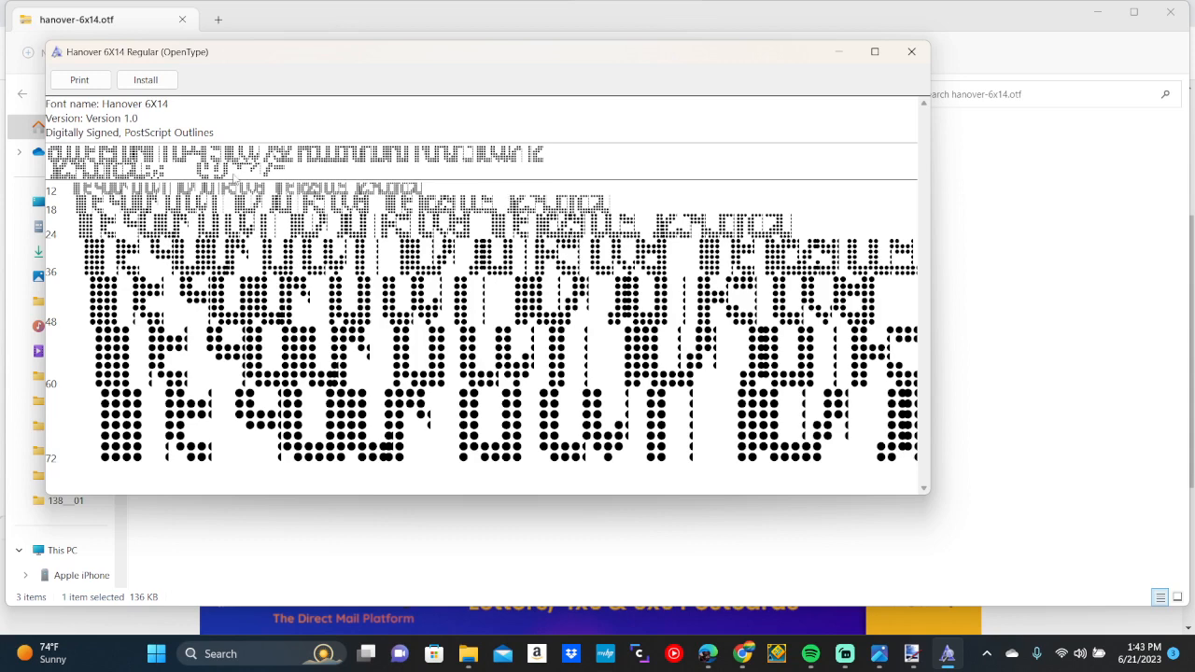
click(146, 80)
click(911, 51)
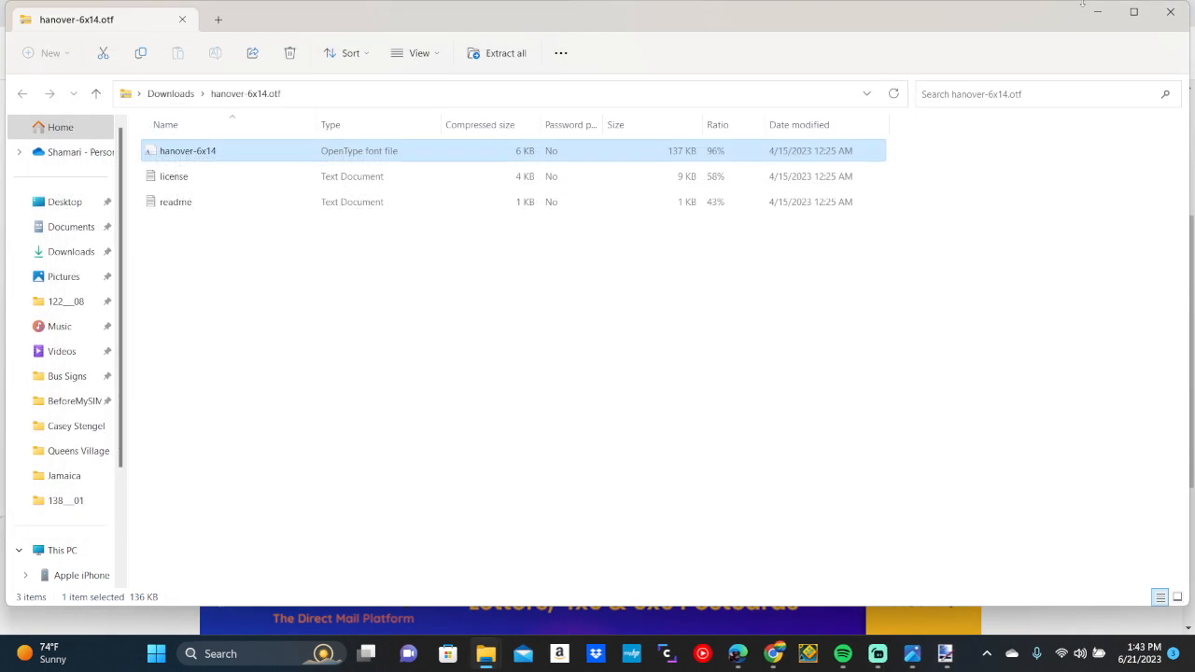
click(1171, 12)
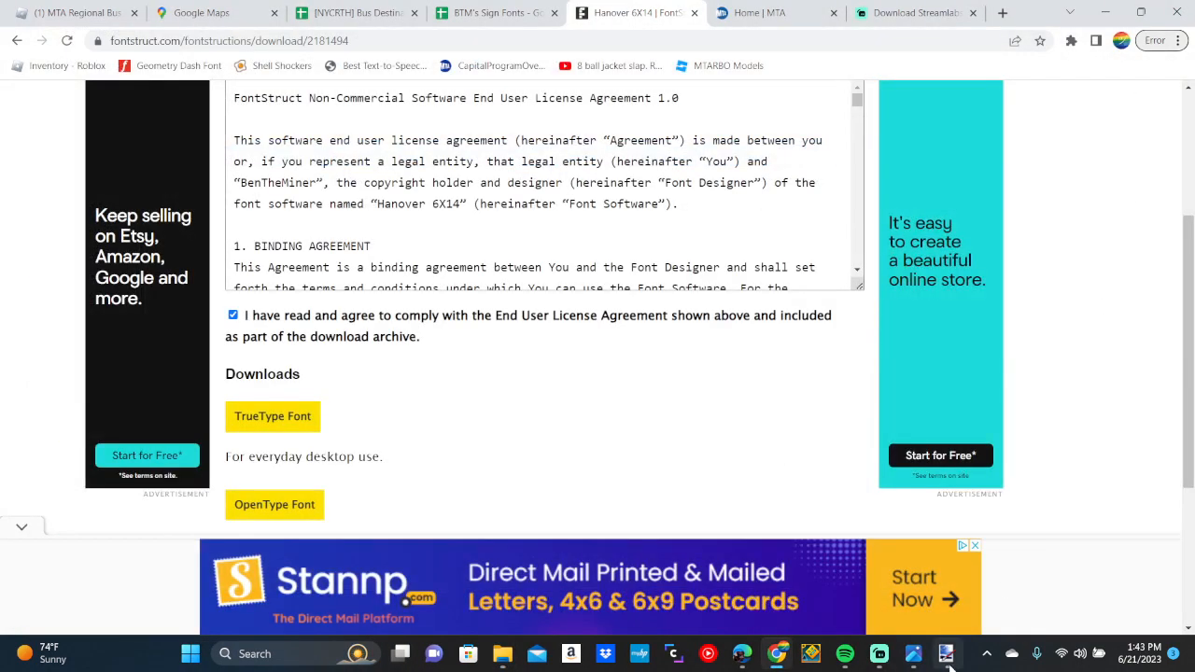
Return to paint.net and look for the newly installed Hanover 6X14 in the available fonts
click(946, 653)
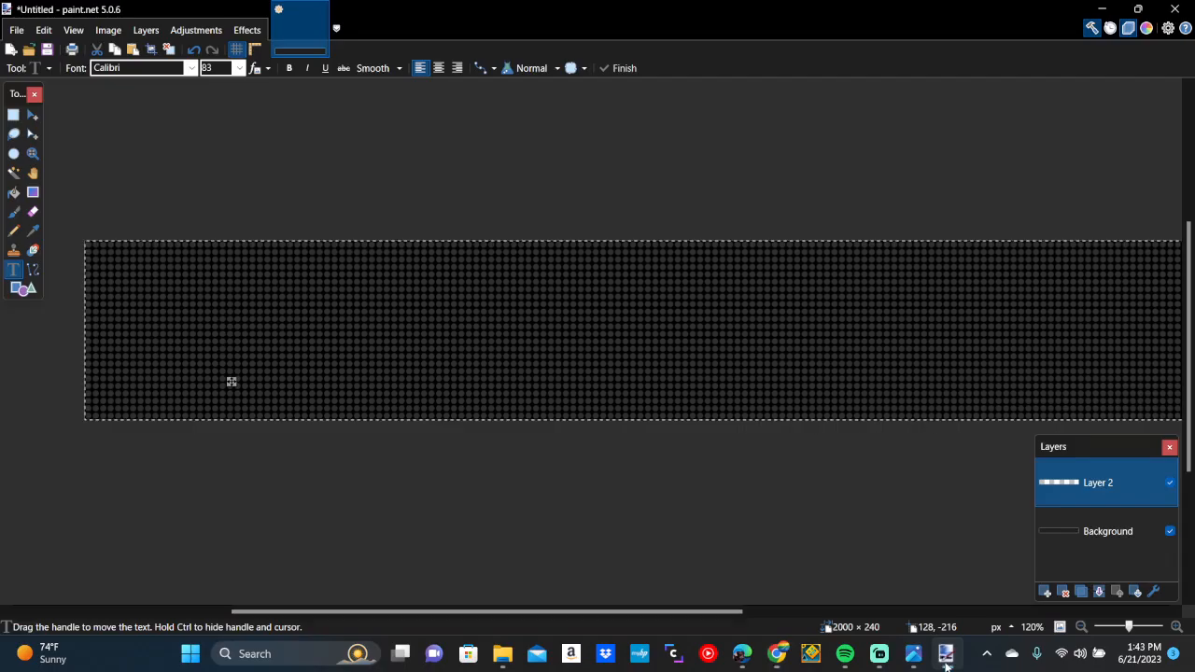
click(185, 69)
scroll(188, 326, down, 20)
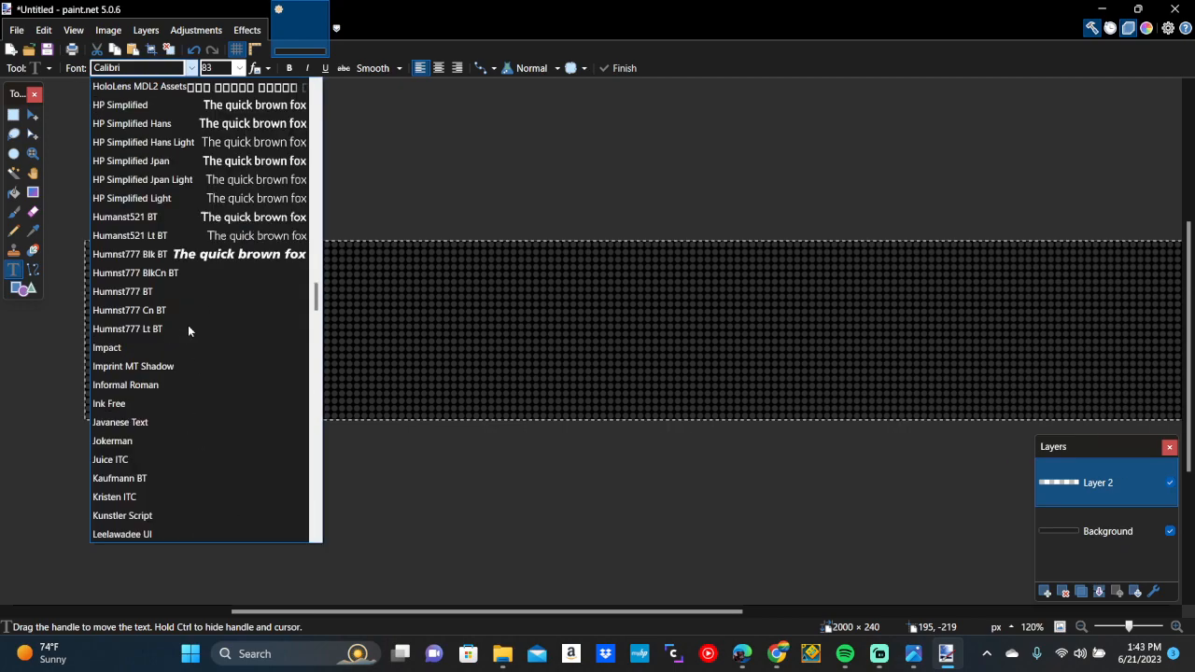
scroll(188, 329, down, 2)
scroll(188, 329, up, 2)
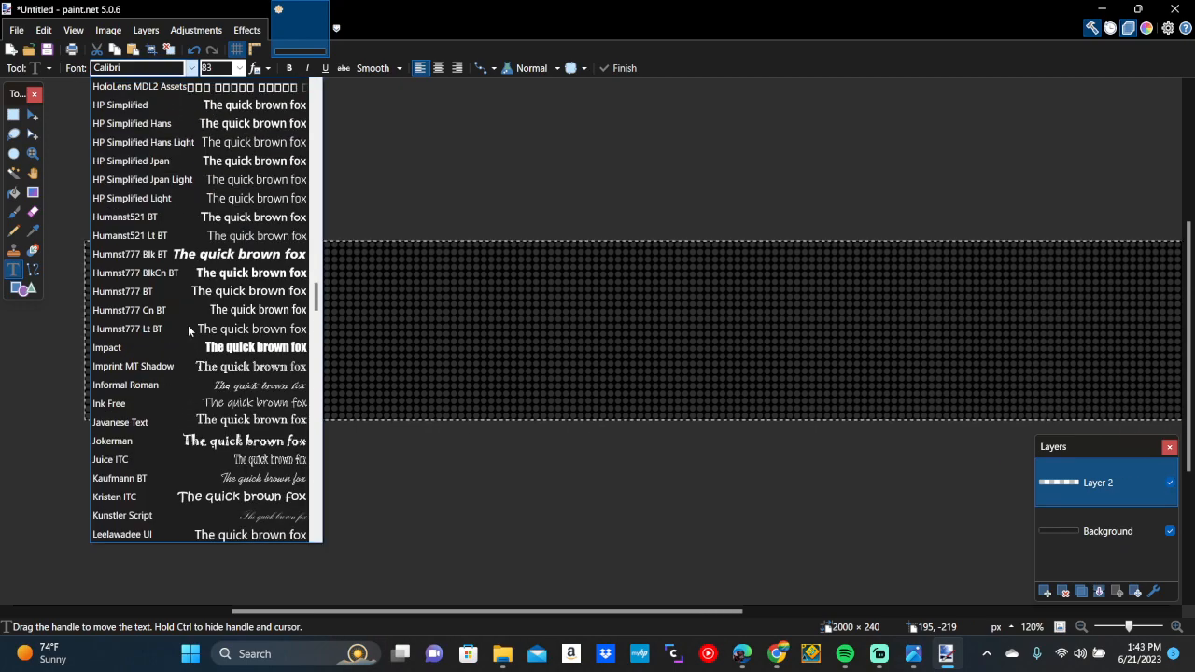
scroll(188, 328, up, 1)
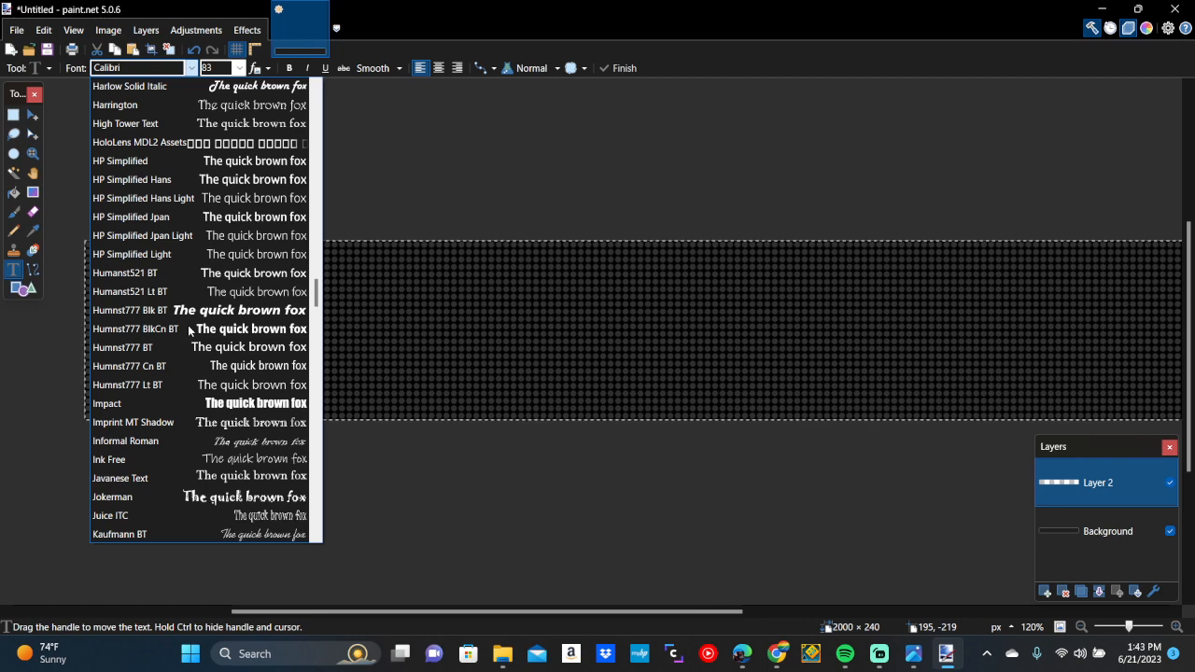
scroll(188, 329, up, 4)
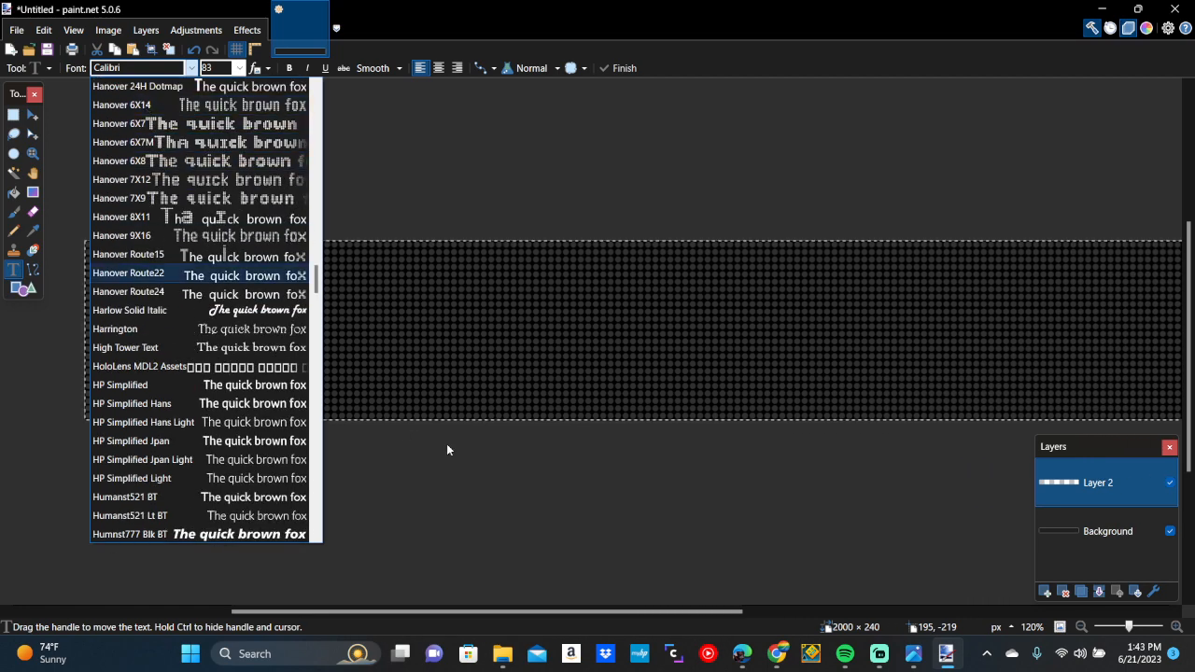
Switch back to the BTM's Sign Fonts spreadsheet in Chrome and check the paint.net size listed for Hanover 6X14
click(779, 652)
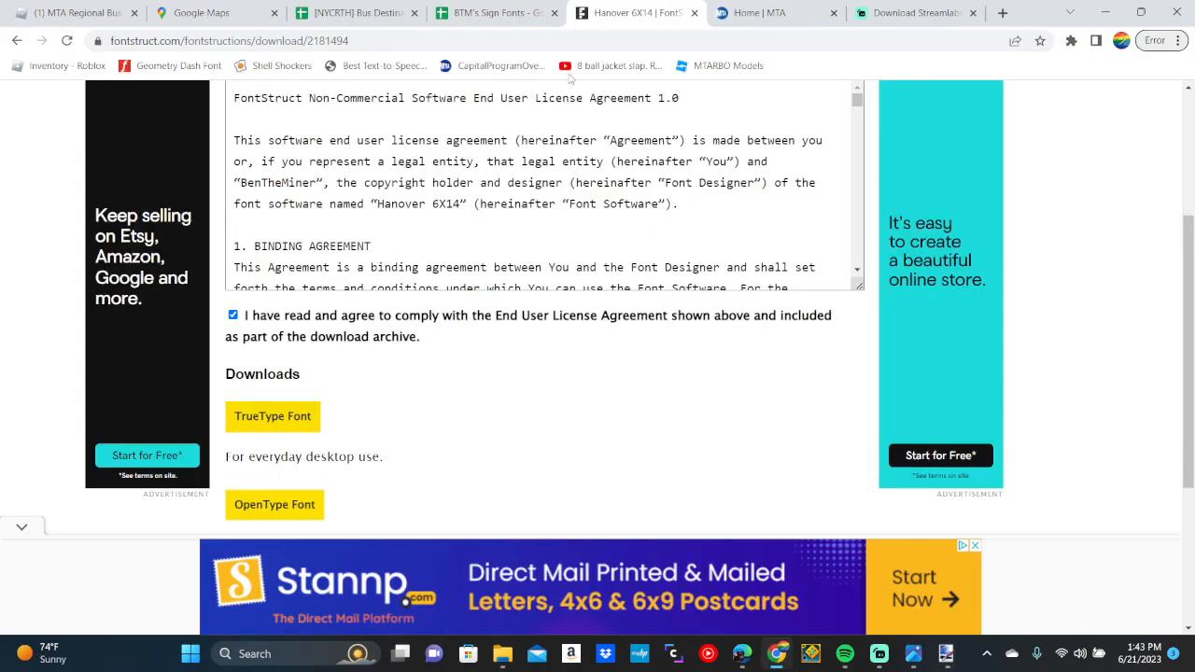
click(509, 11)
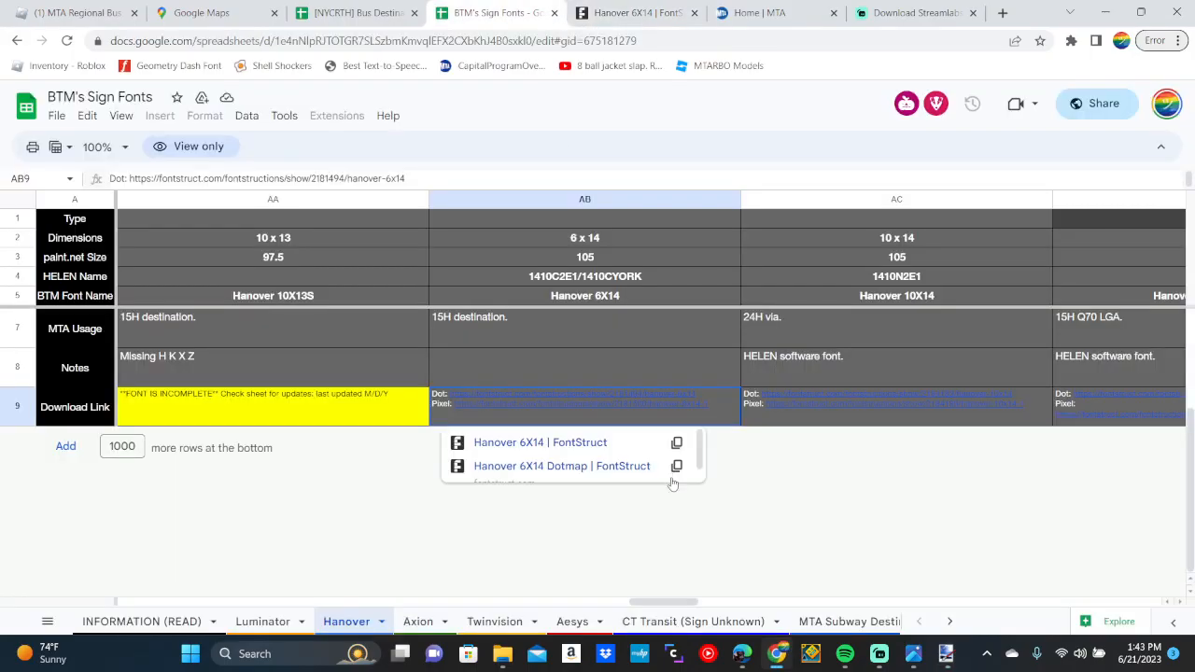
key(Right)
scroll(808, 541, up, 2)
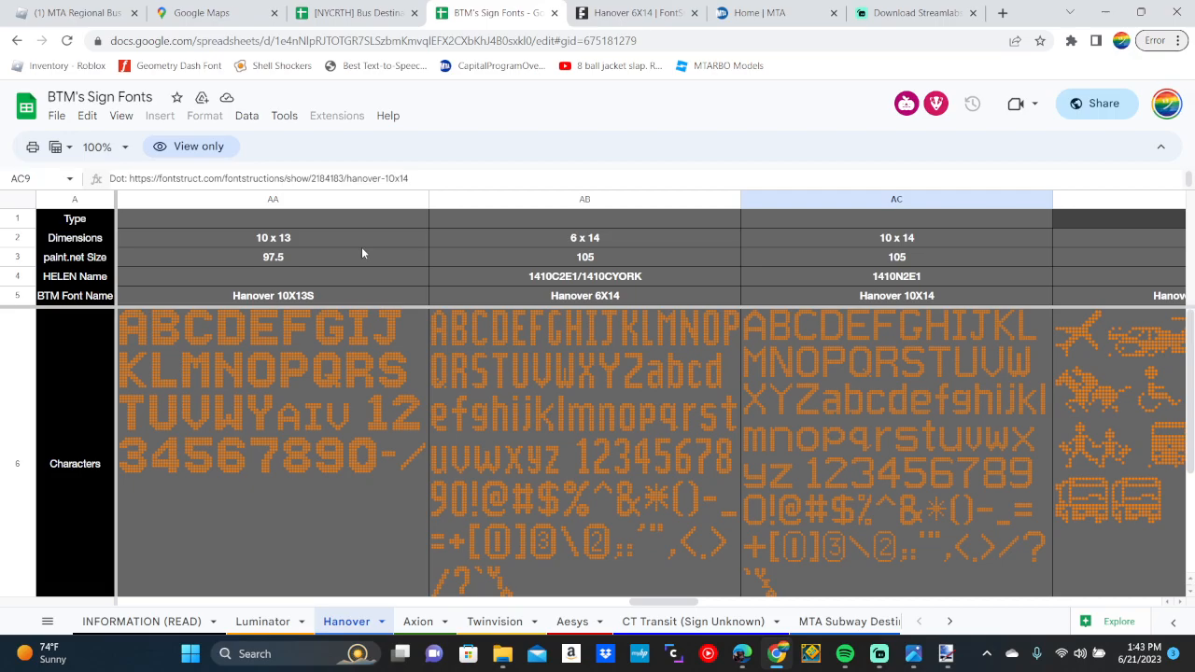
Switch back to paint.net and set the text font to Hanover 6X14 at size 105
click(945, 653)
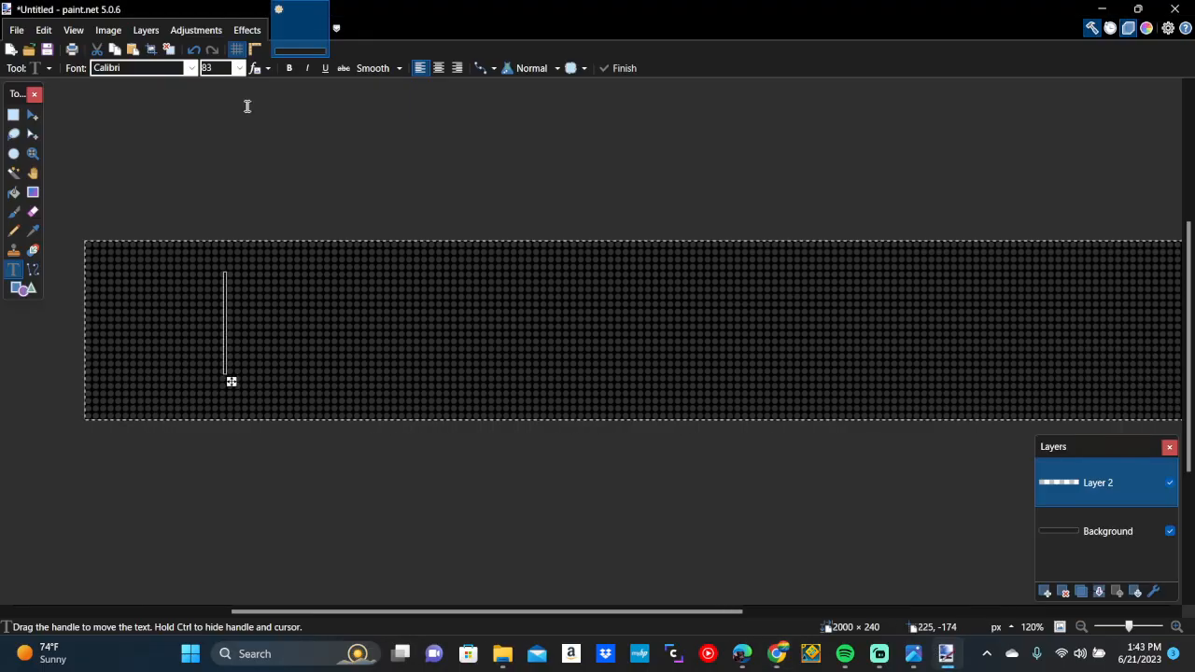
text(105)
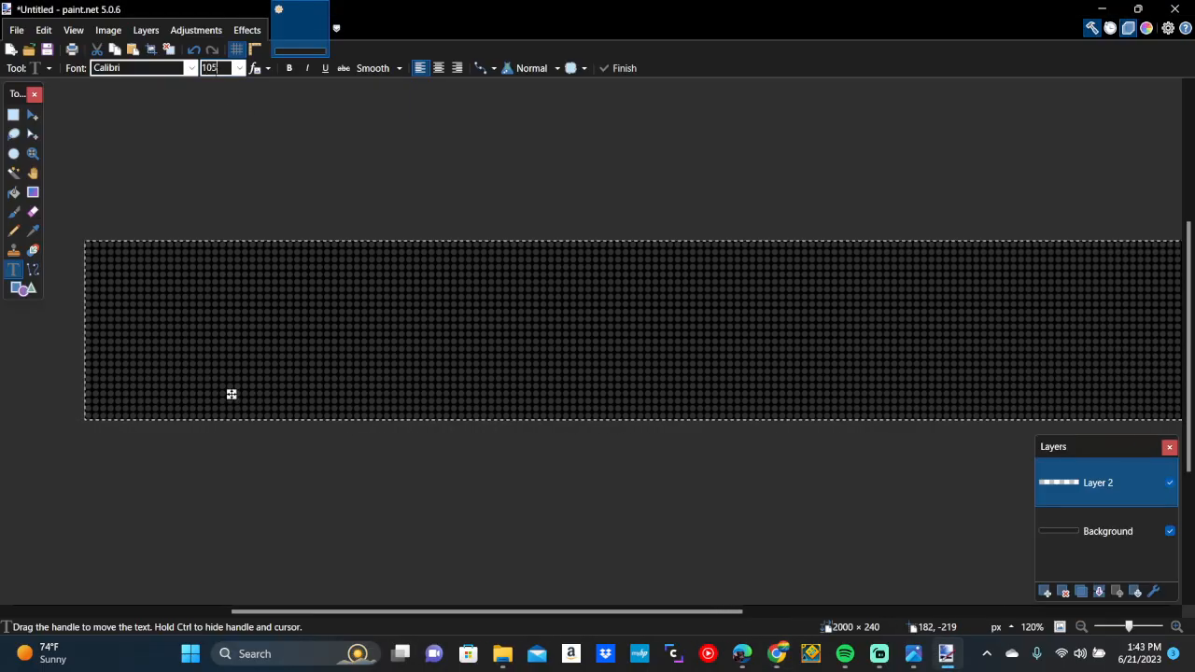
click(164, 71)
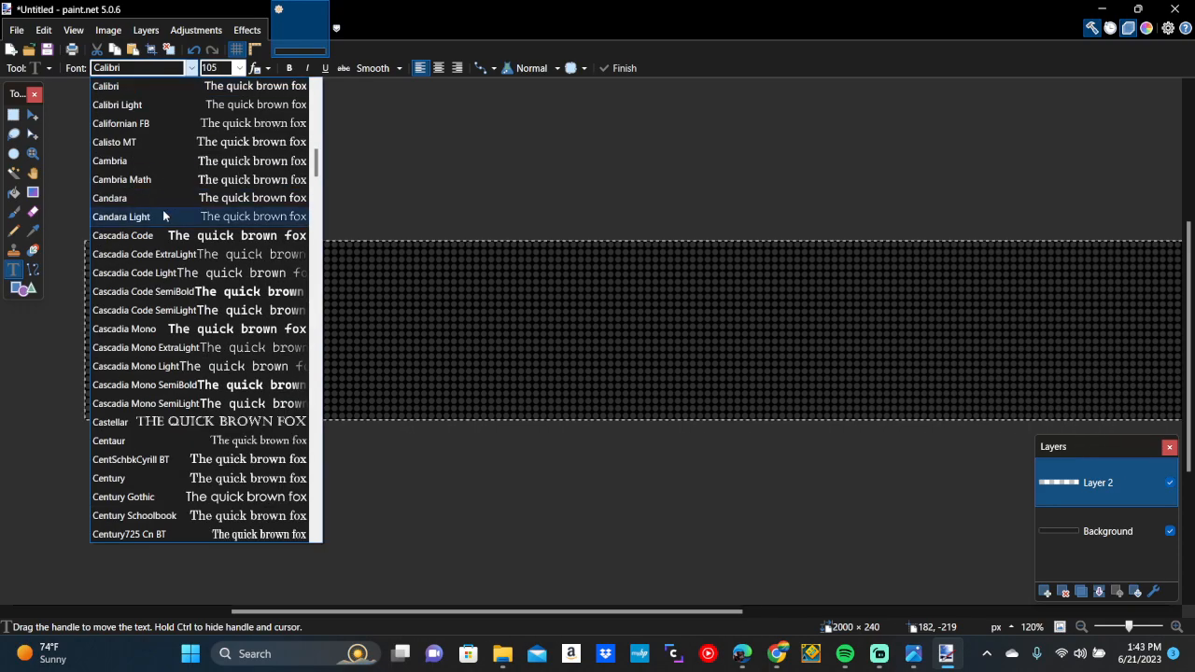
scroll(164, 216, down, 20)
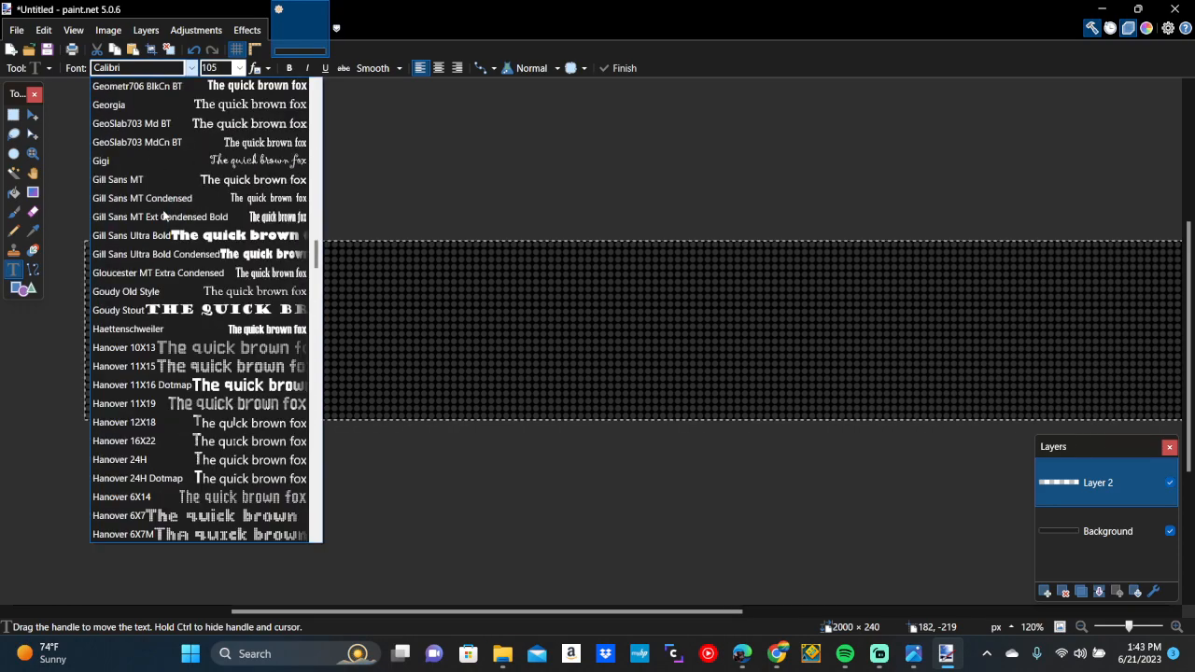
scroll(194, 442, down, 3)
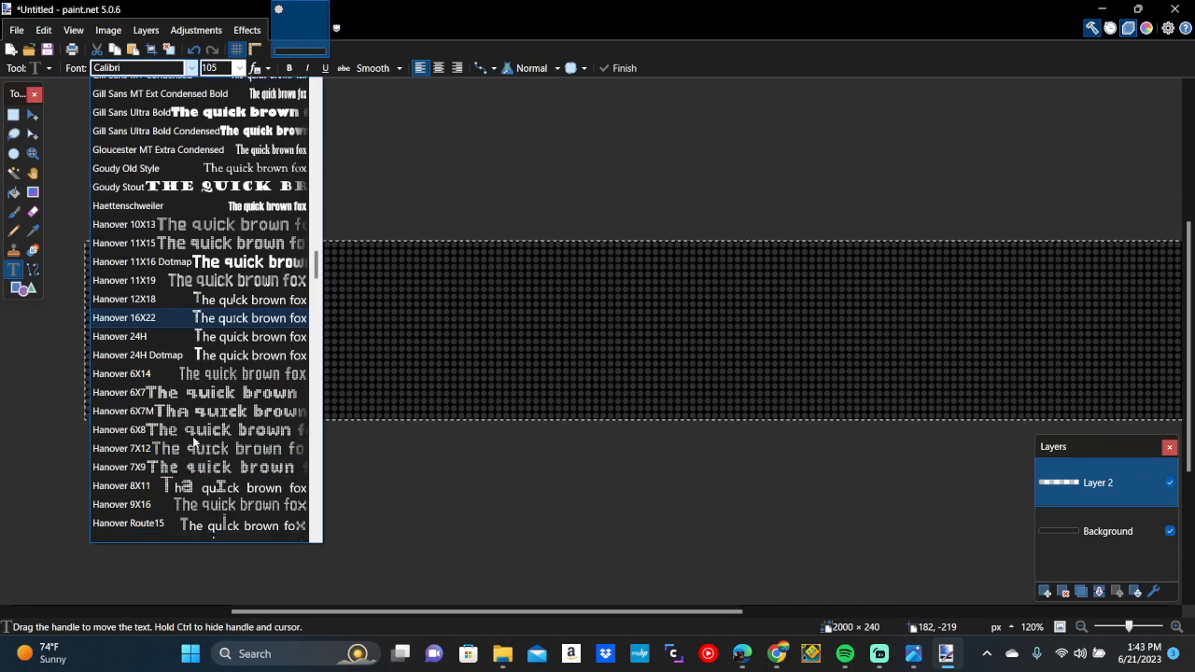
scroll(194, 443, down, 1)
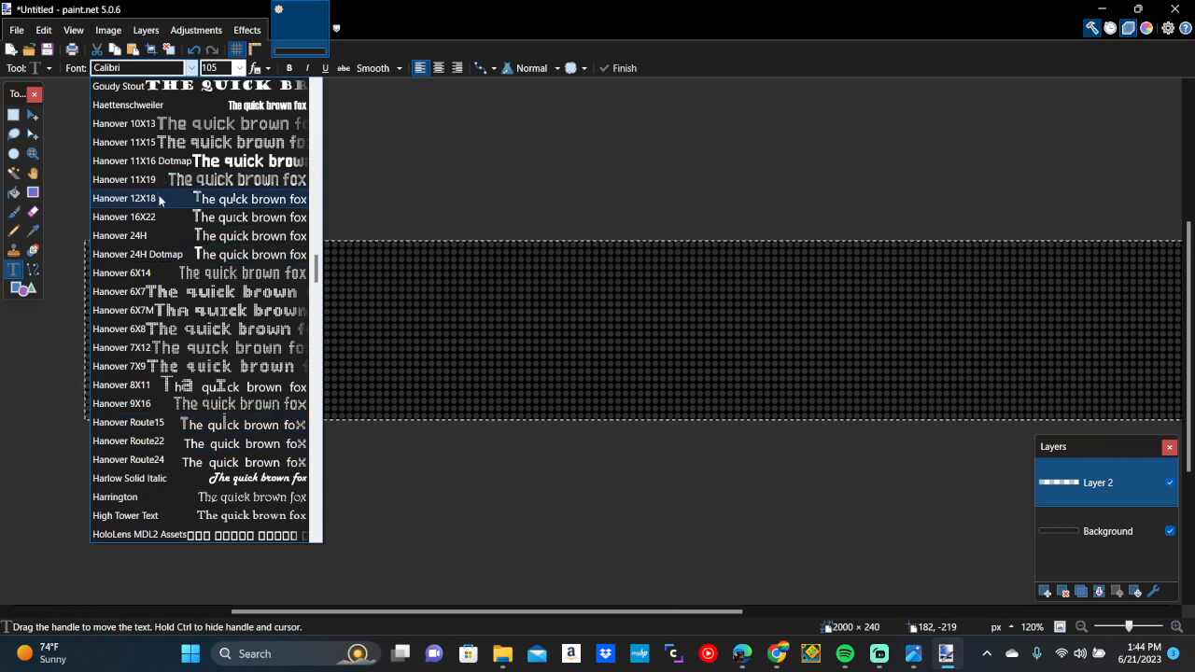
click(154, 273)
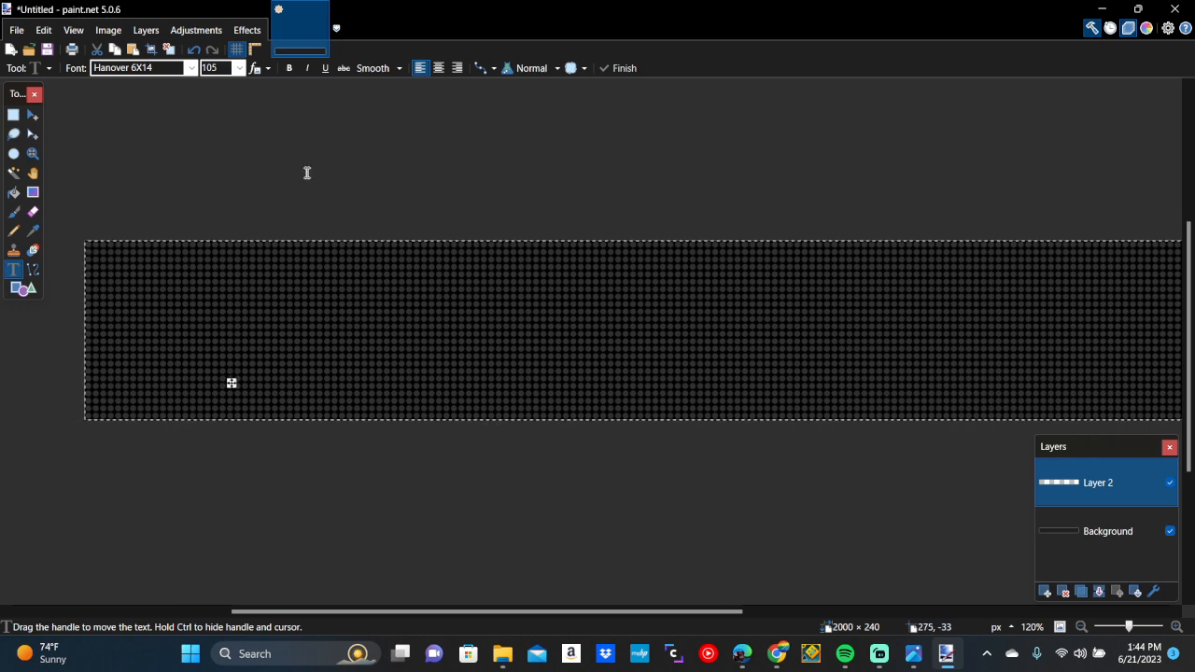
Set the primary color to orange from the color palette, then hide the color picker
click(1148, 30)
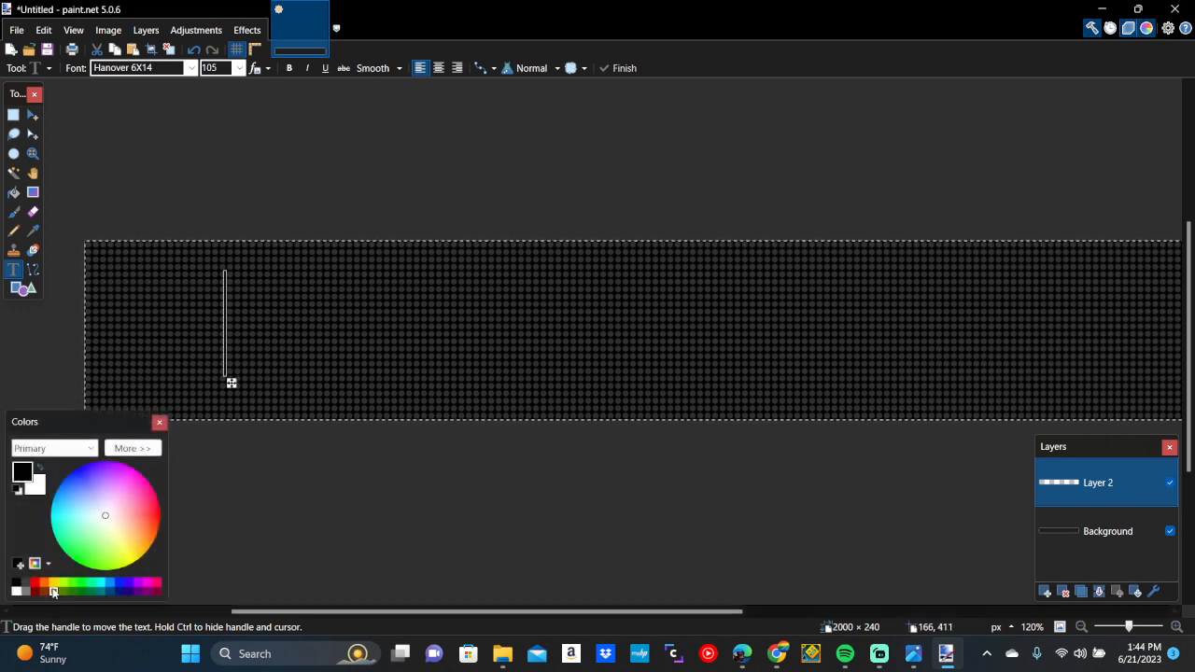
click(45, 584)
click(159, 425)
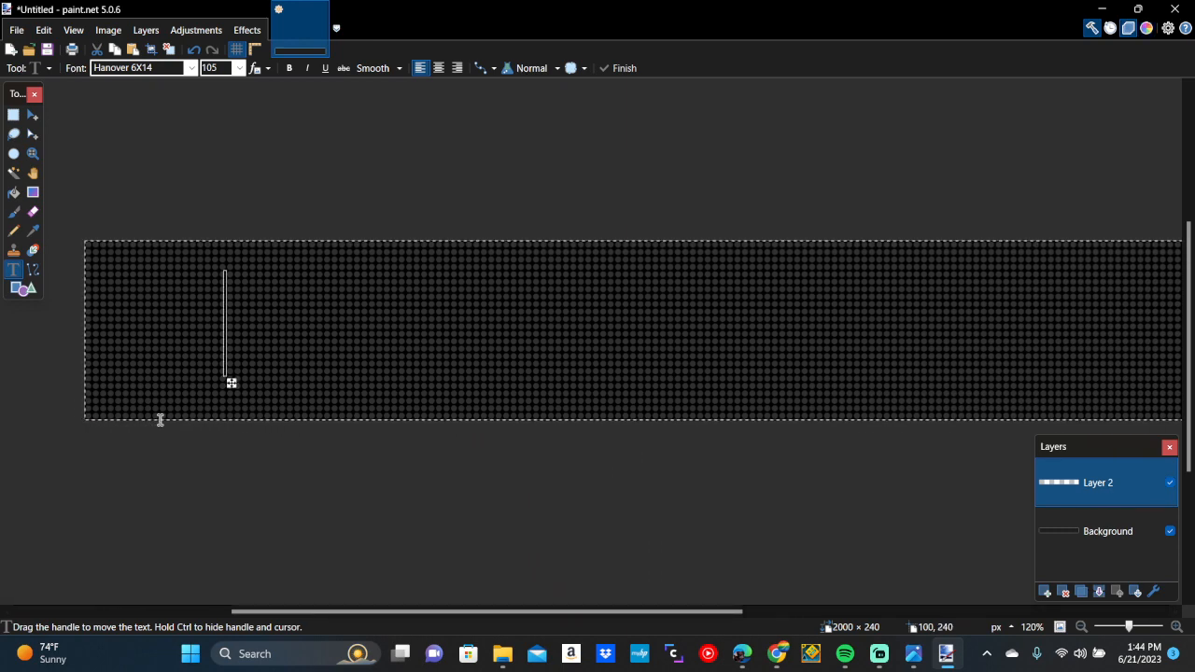
Enter the sign text "HELLO MY NAME IS" followed by the creator's first name on Layer 2
text(HELL)
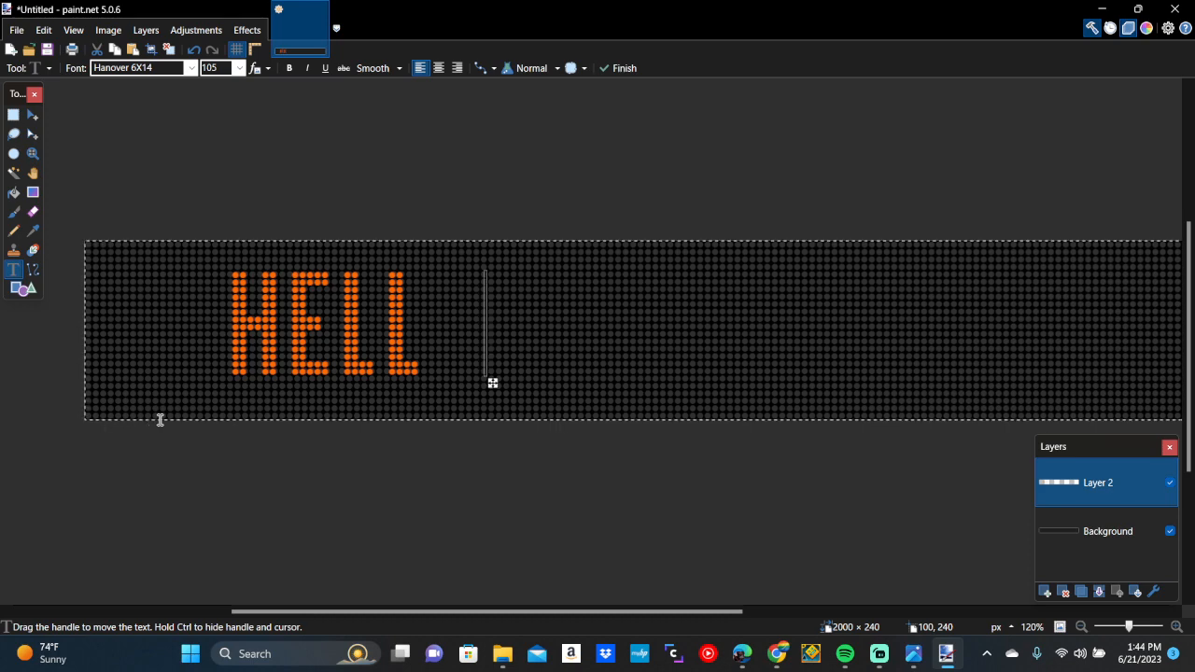
text(O MY NAME IS S)
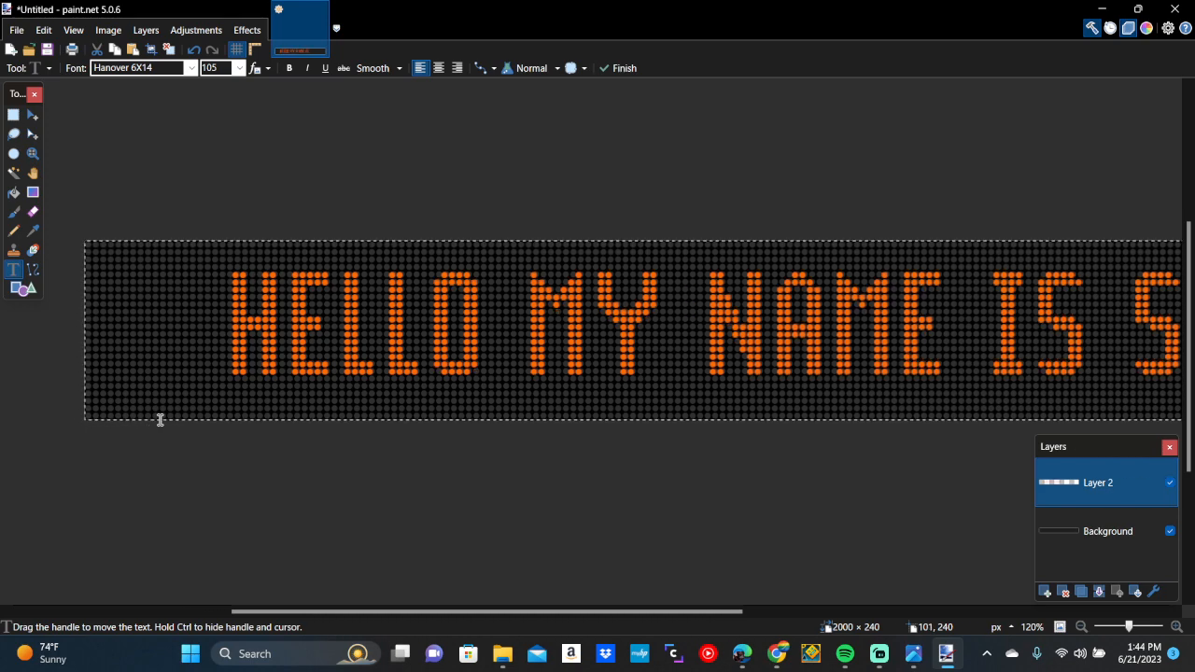
text(HAMARI)
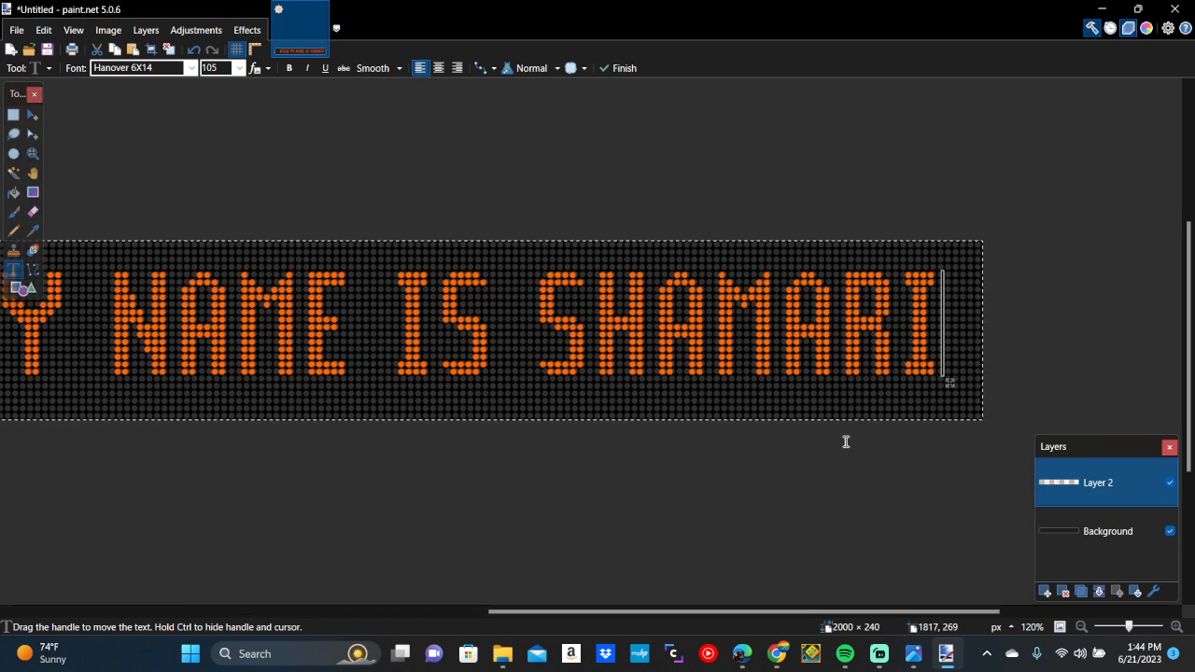
scroll(846, 442, down, 2)
scroll(846, 441, left, 3)
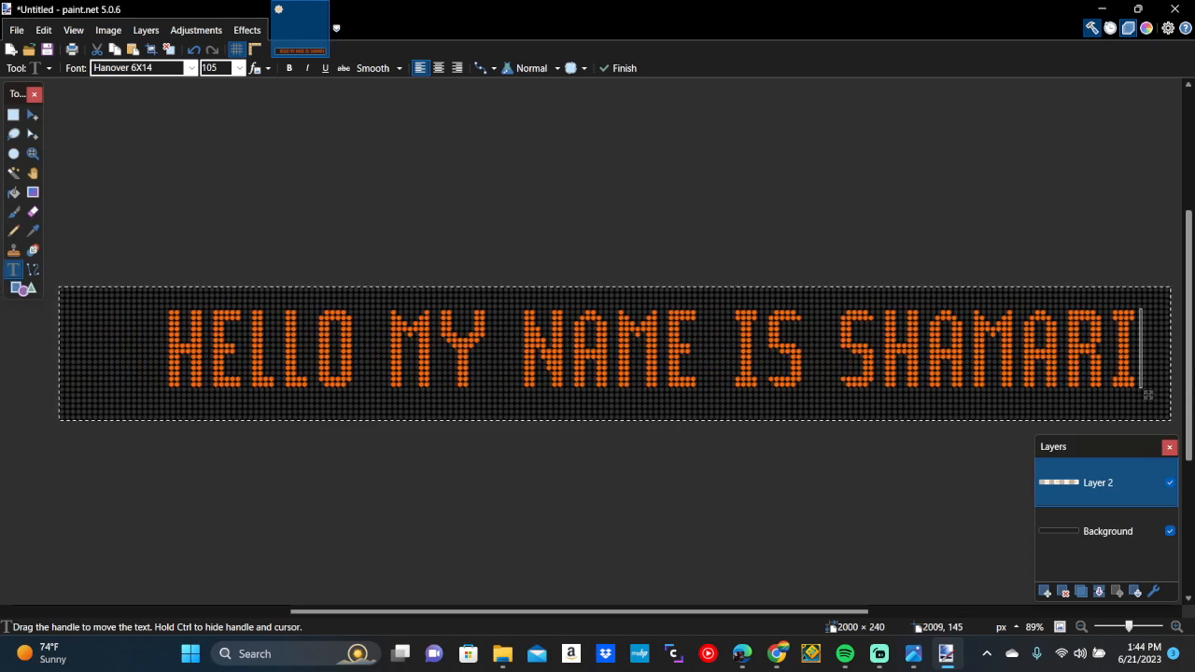
Move the sign text toward the center of the template and align its letters exactly with the dot grid
drag(1148, 396, 1118, 404)
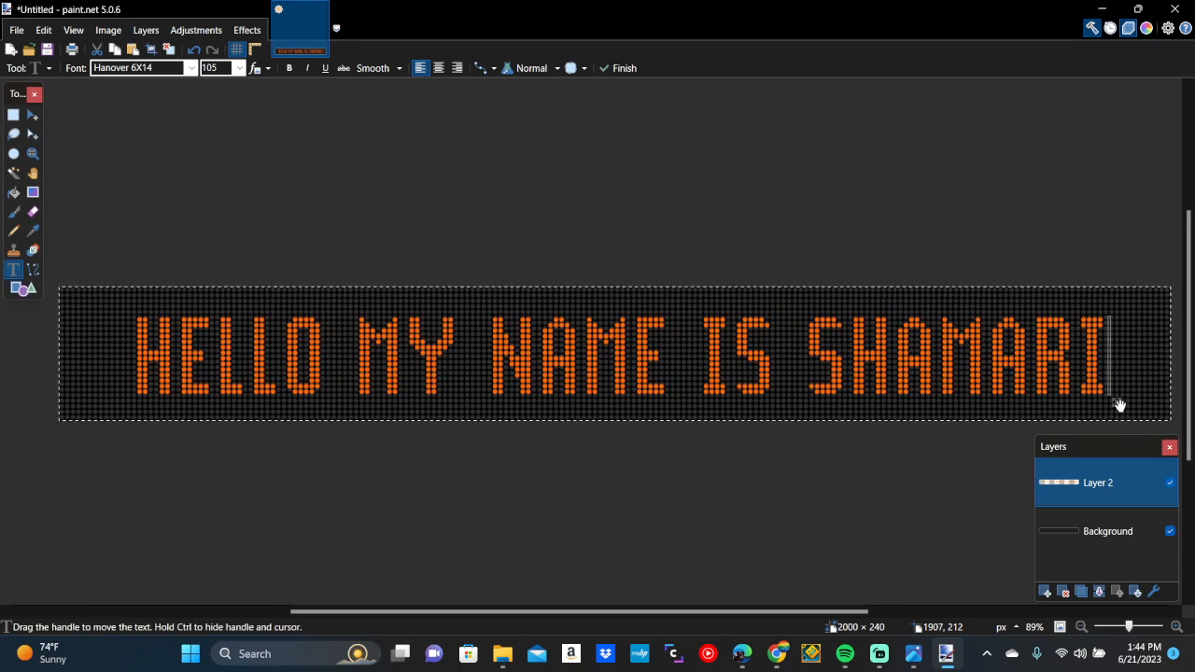
scroll(1119, 404, up, 6)
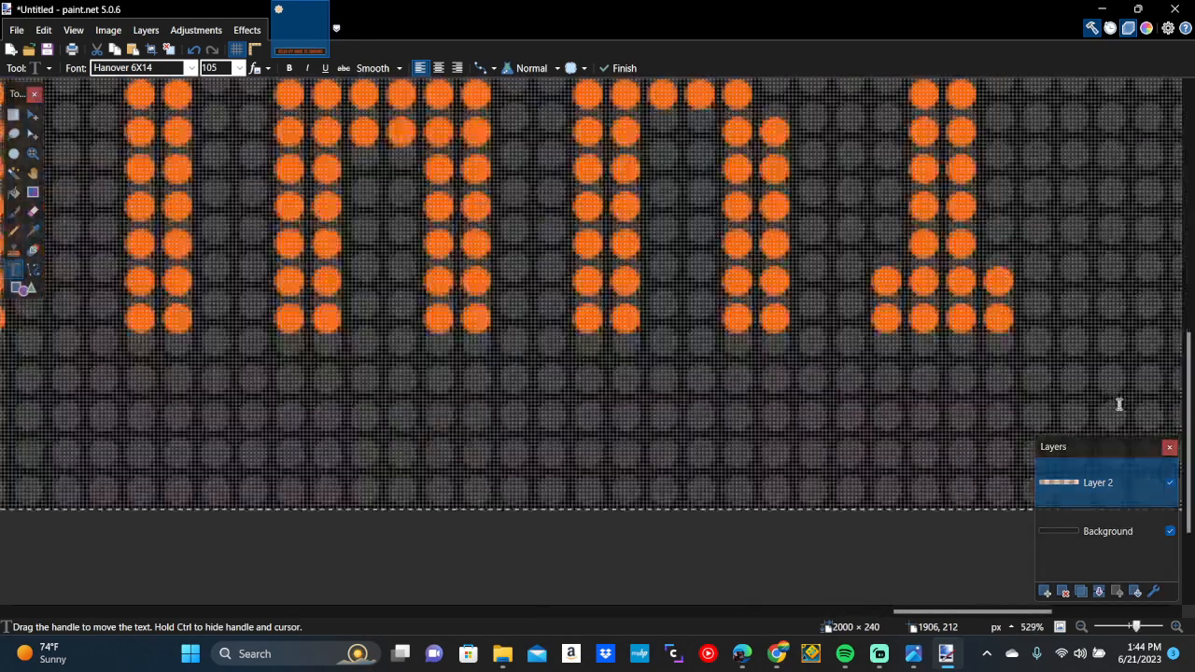
scroll(1119, 404, up, 1)
drag(1052, 328, 797, 313)
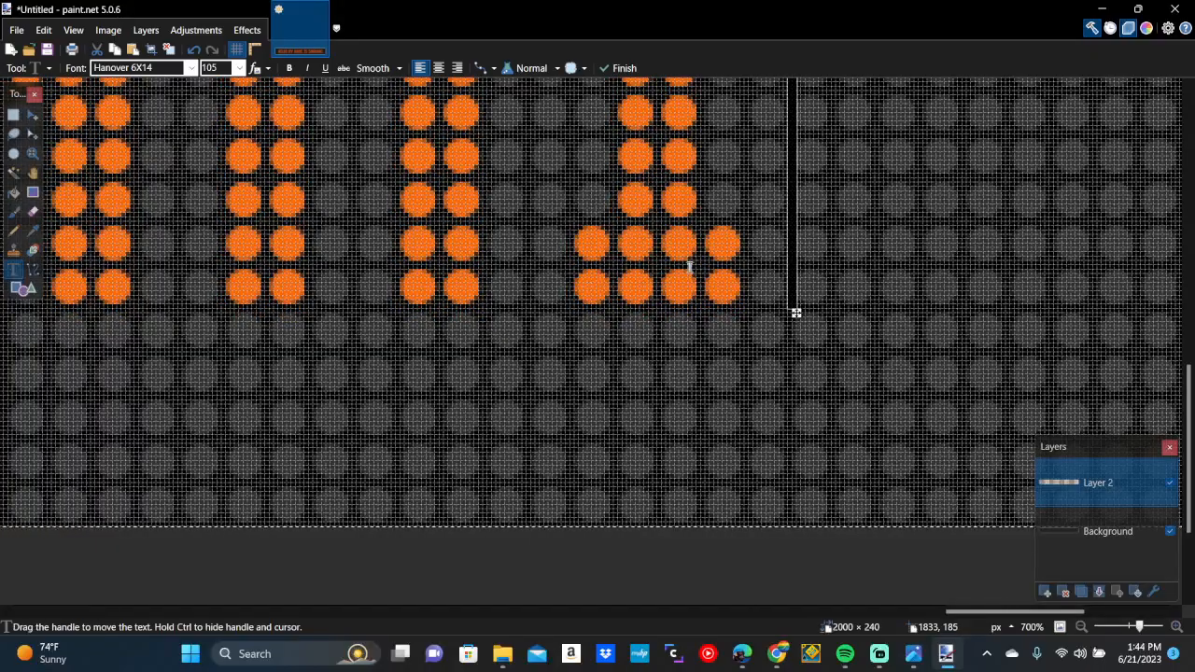
Inspect the sign text up close for alignment with the template dots, then view the whole sign
scroll(654, 281, up, 4)
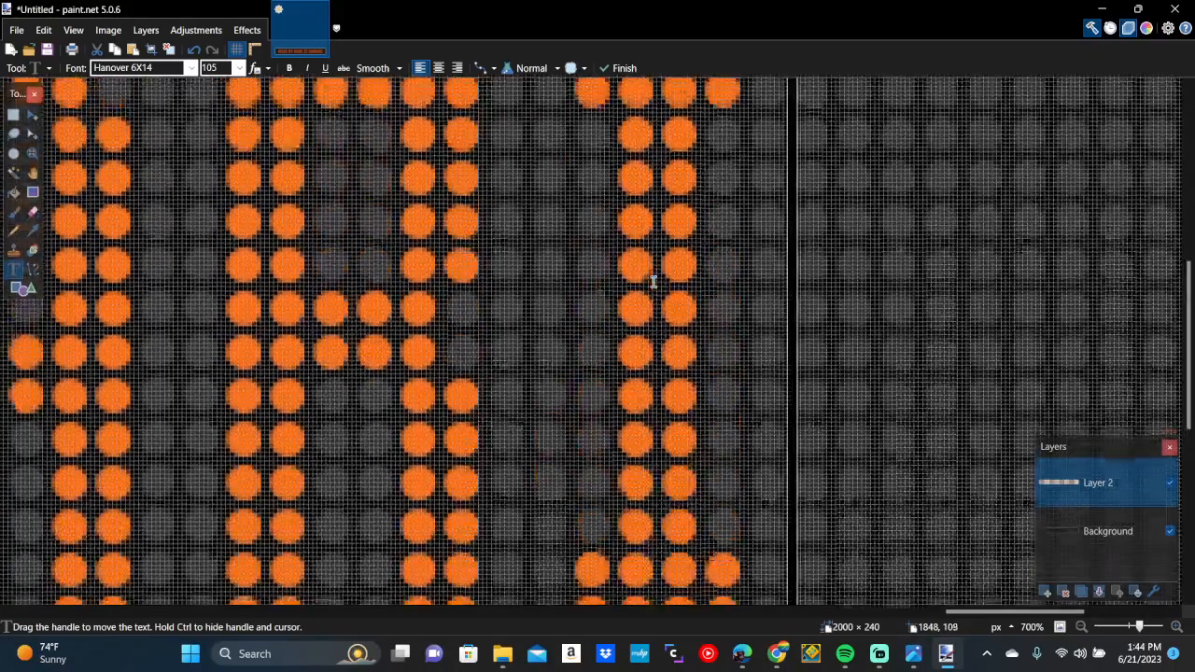
scroll(654, 281, left, 3)
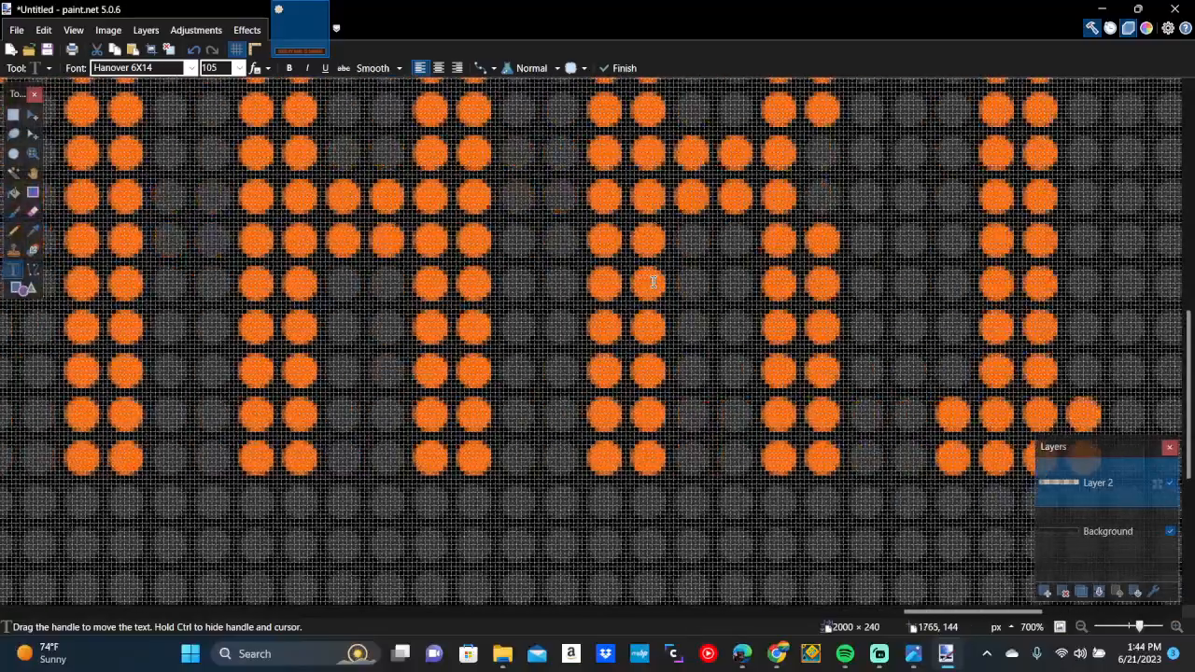
scroll(654, 281, left, 3)
scroll(653, 281, left, 2)
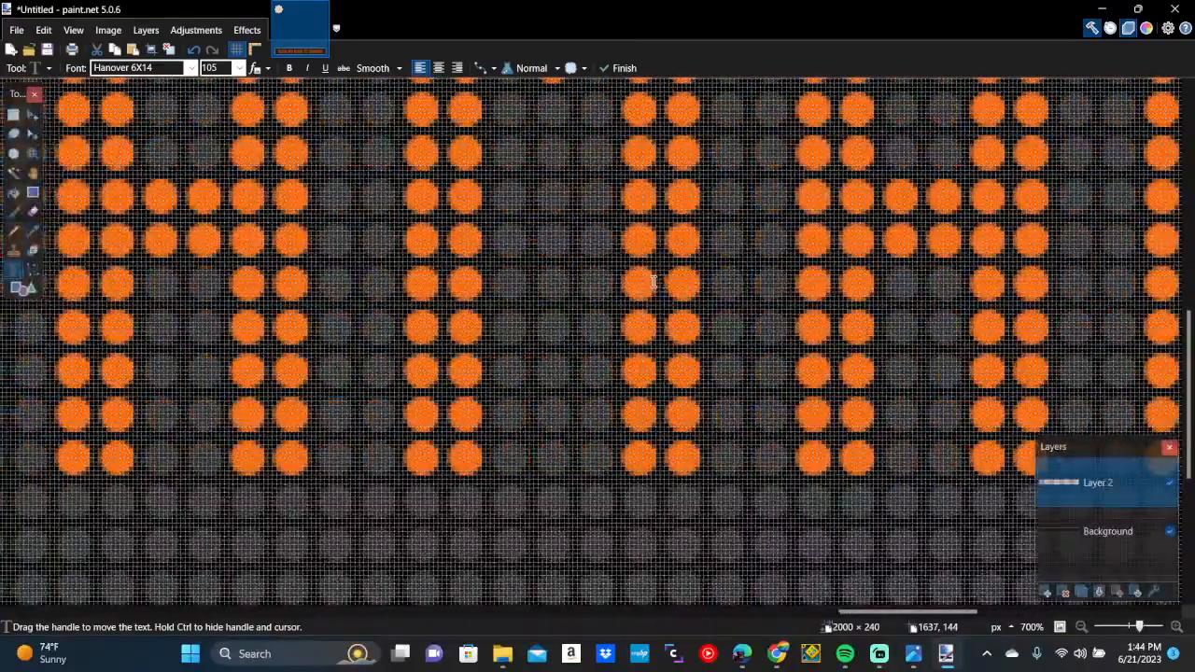
scroll(557, 248, up, 5)
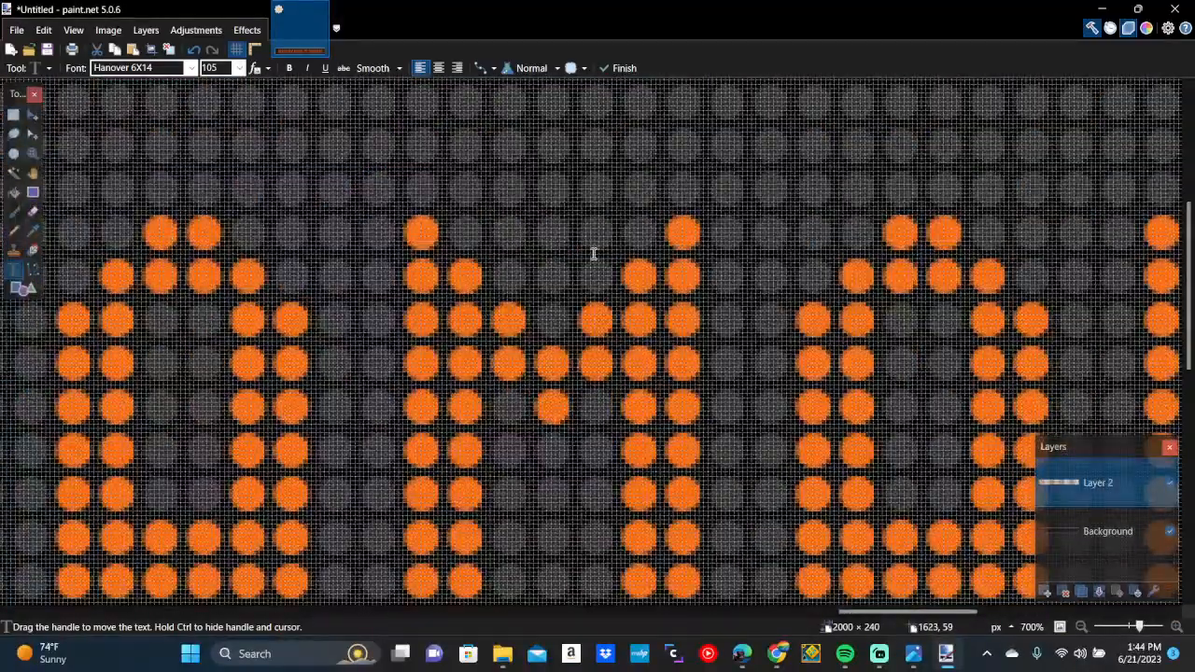
scroll(594, 254, down, 10)
scroll(594, 254, down, 2)
scroll(594, 254, up, 4)
scroll(594, 254, right, 10)
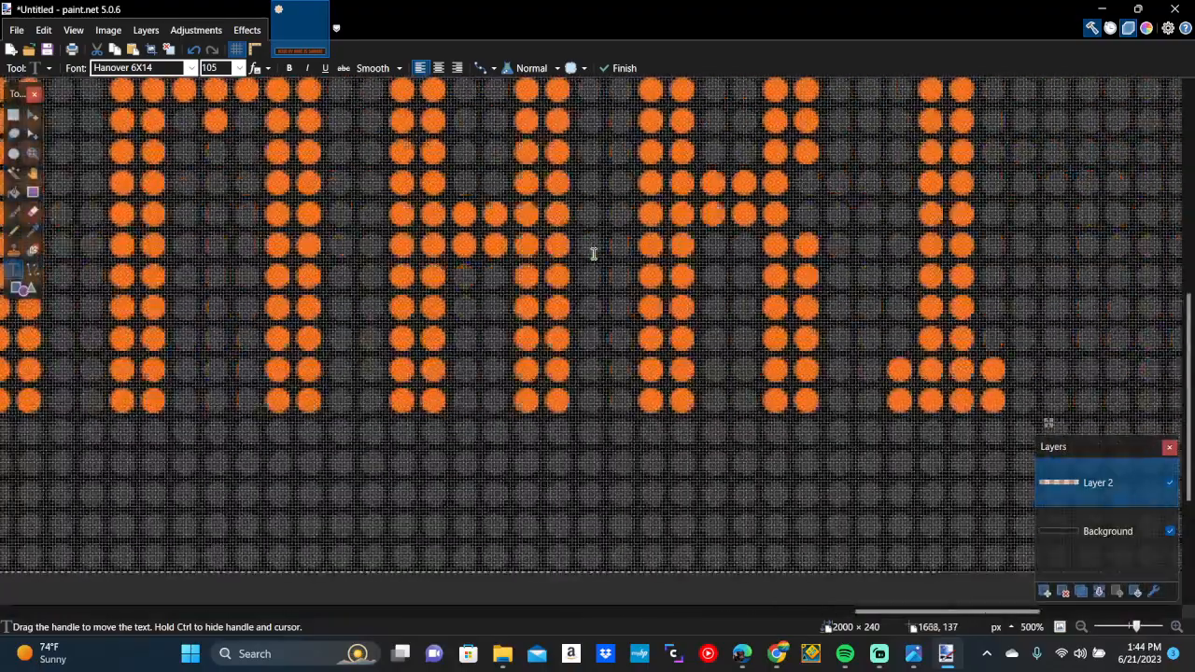
scroll(594, 254, up, 3)
scroll(594, 254, up, 3)
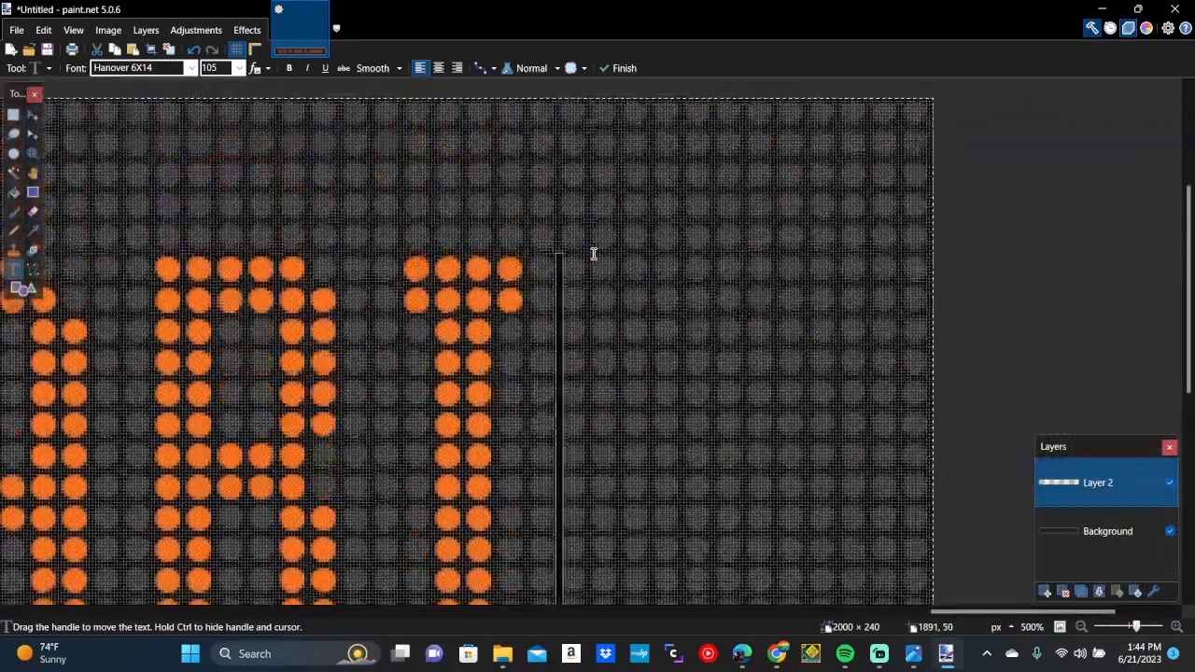
scroll(594, 254, down, 6)
scroll(594, 254, down, 1)
scroll(594, 254, down, 7)
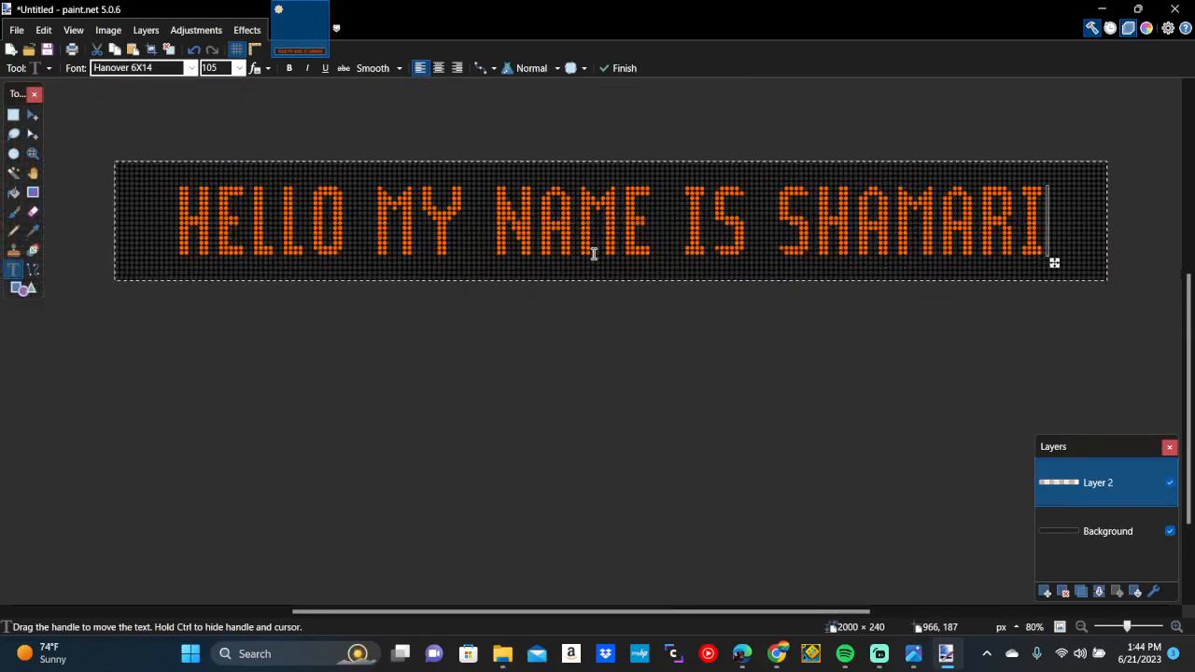
scroll(594, 254, down, 1)
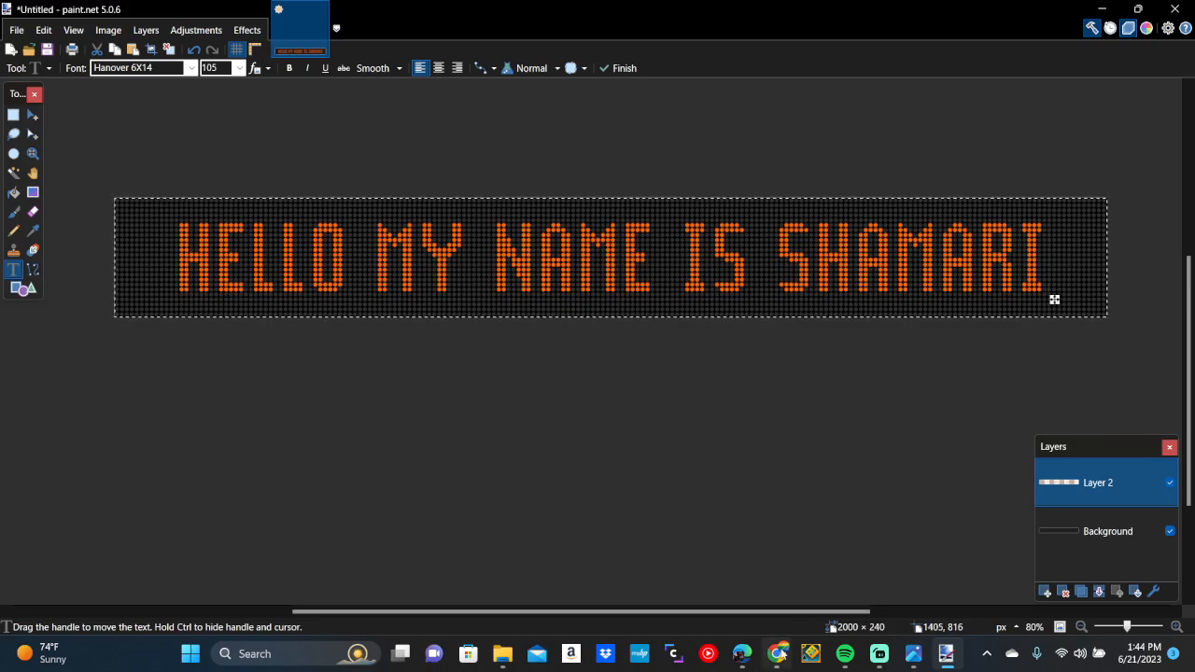
Switch to the NYCRTH Bus Destination Sign Codes spreadsheet in Chrome and browse the MTA NYCT Bus codes
click(777, 652)
click(407, 8)
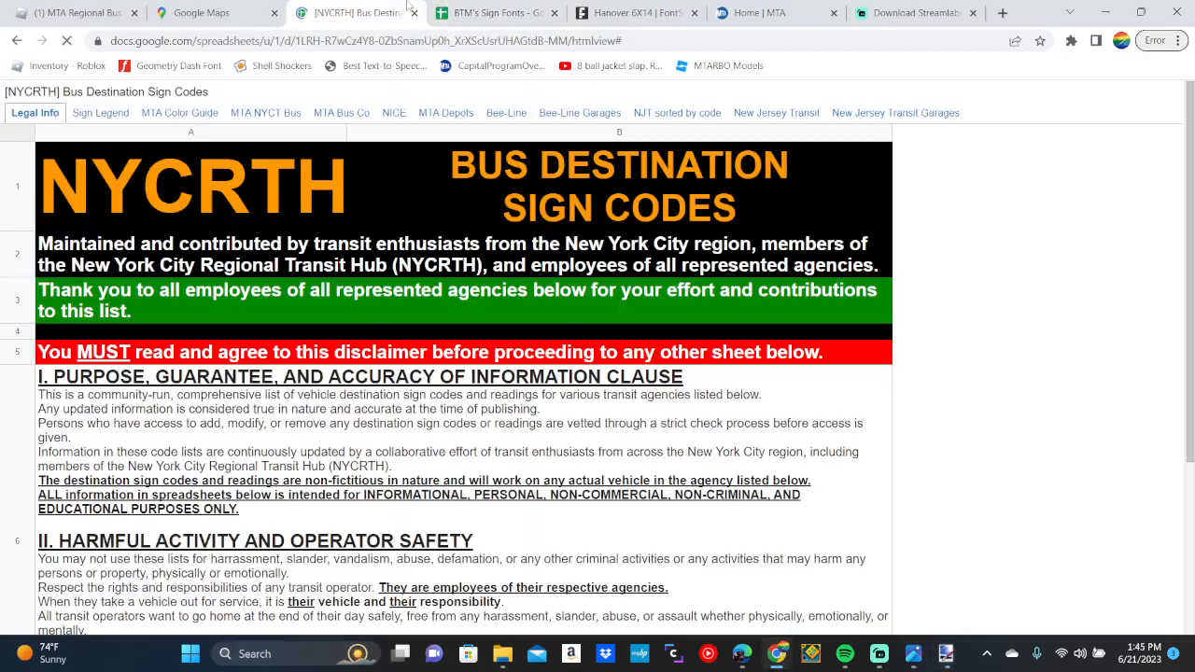
click(266, 113)
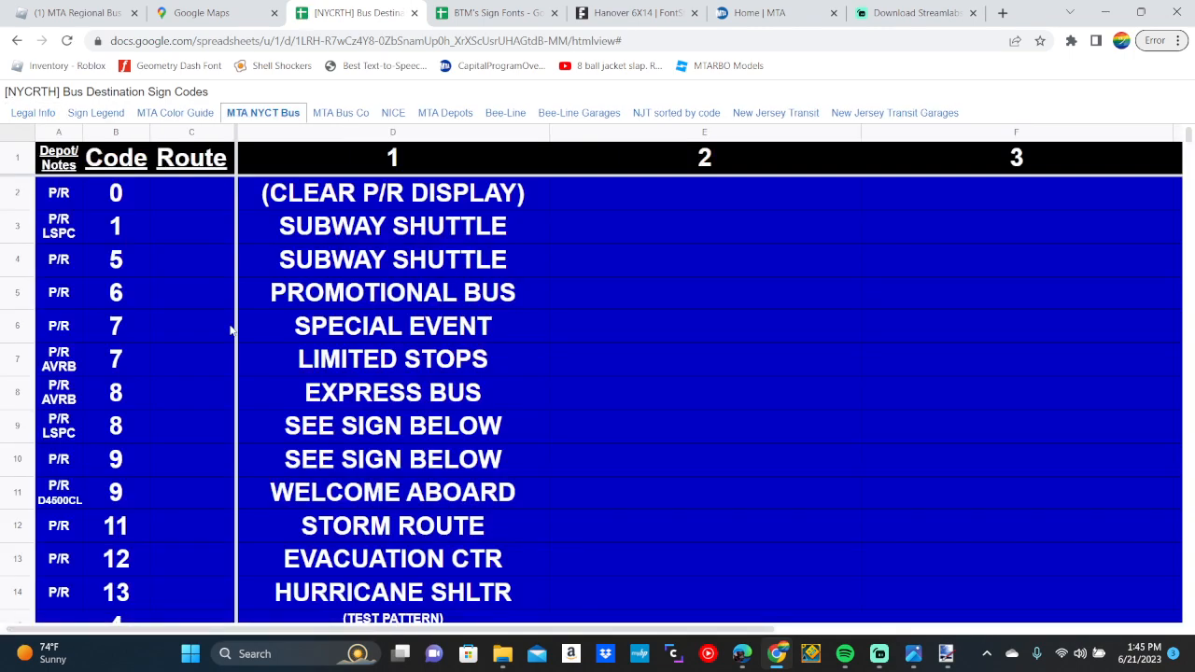
scroll(231, 329, down, 20)
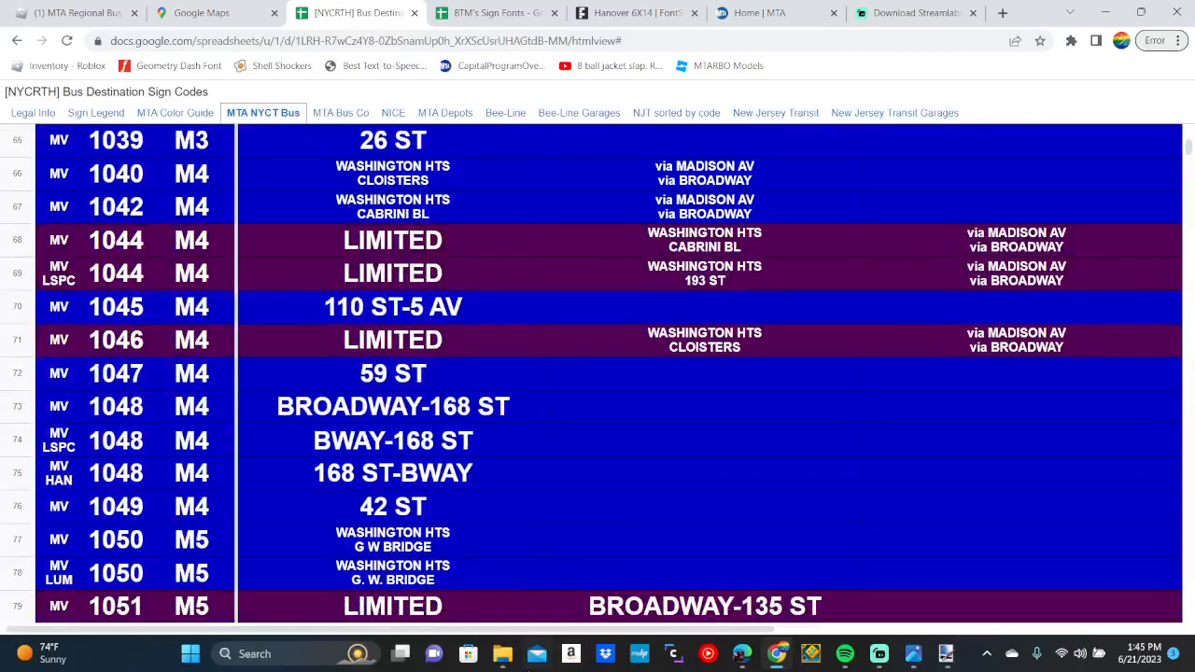
Browse the Bus Signs folder in File Explorer, open its Castleton subfolder, and show the files as extra large icons
click(502, 655)
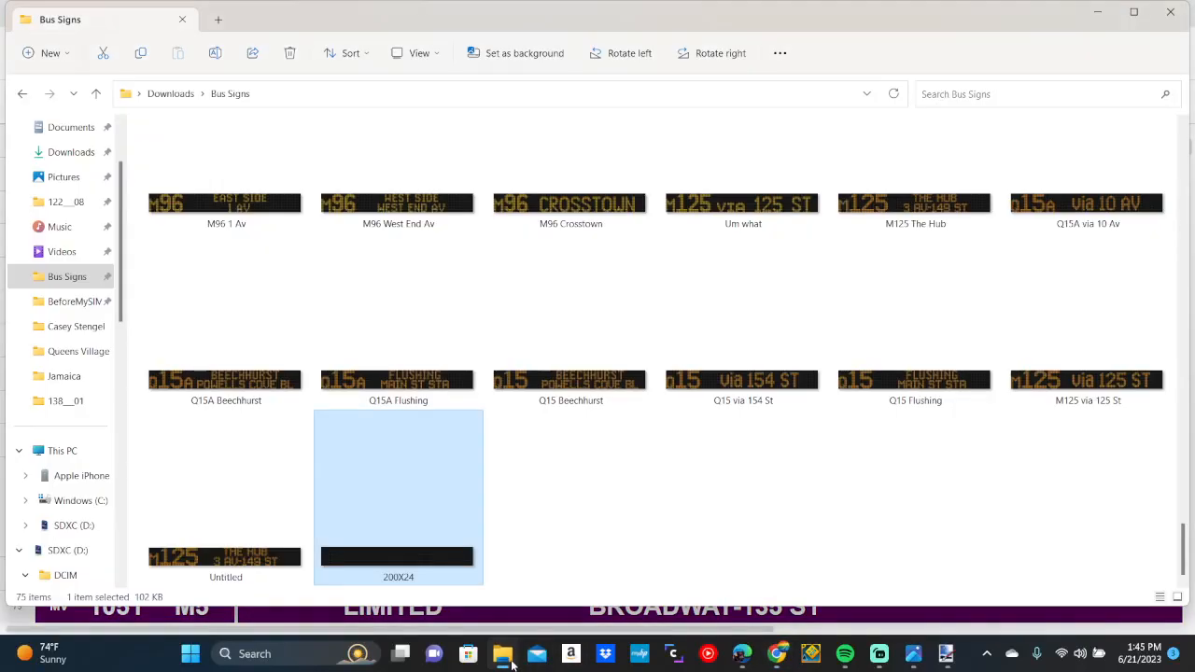
click(75, 282)
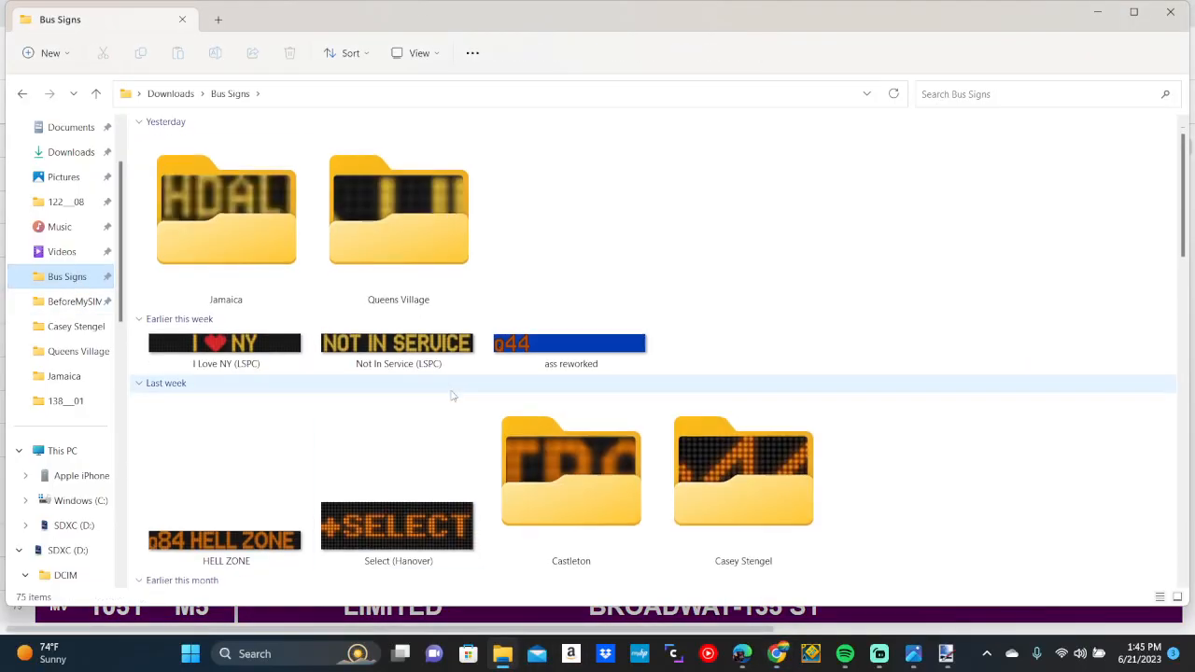
scroll(452, 395, down, 1)
scroll(452, 396, down, 2)
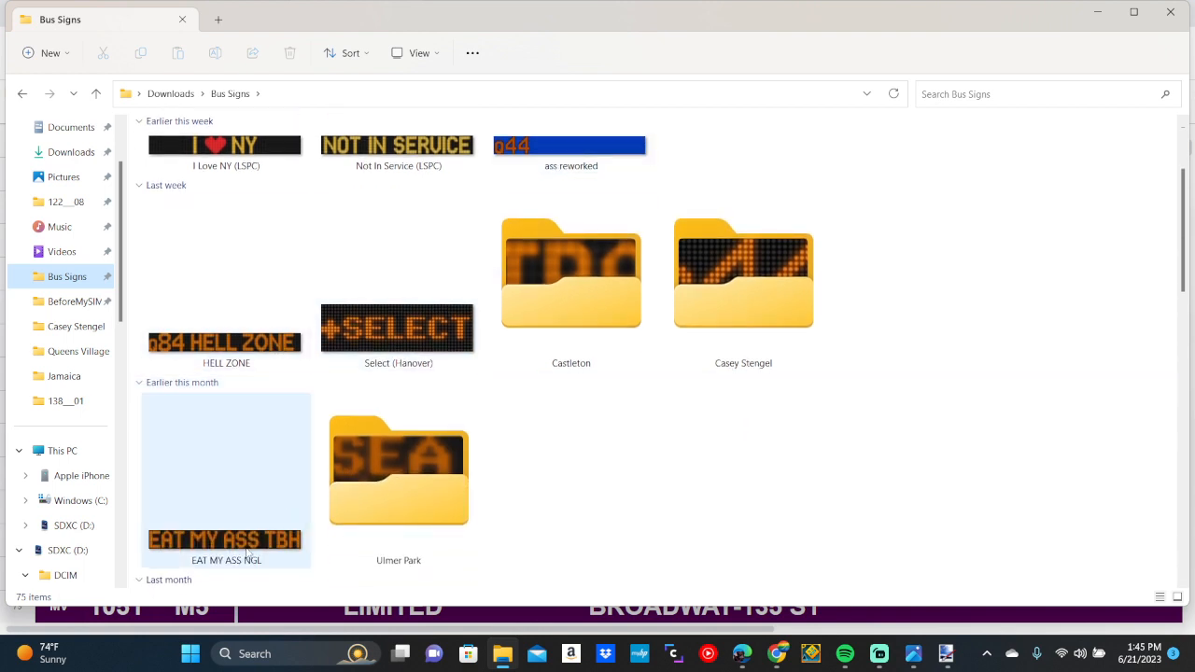
scroll(448, 420, up, 2)
click(551, 450)
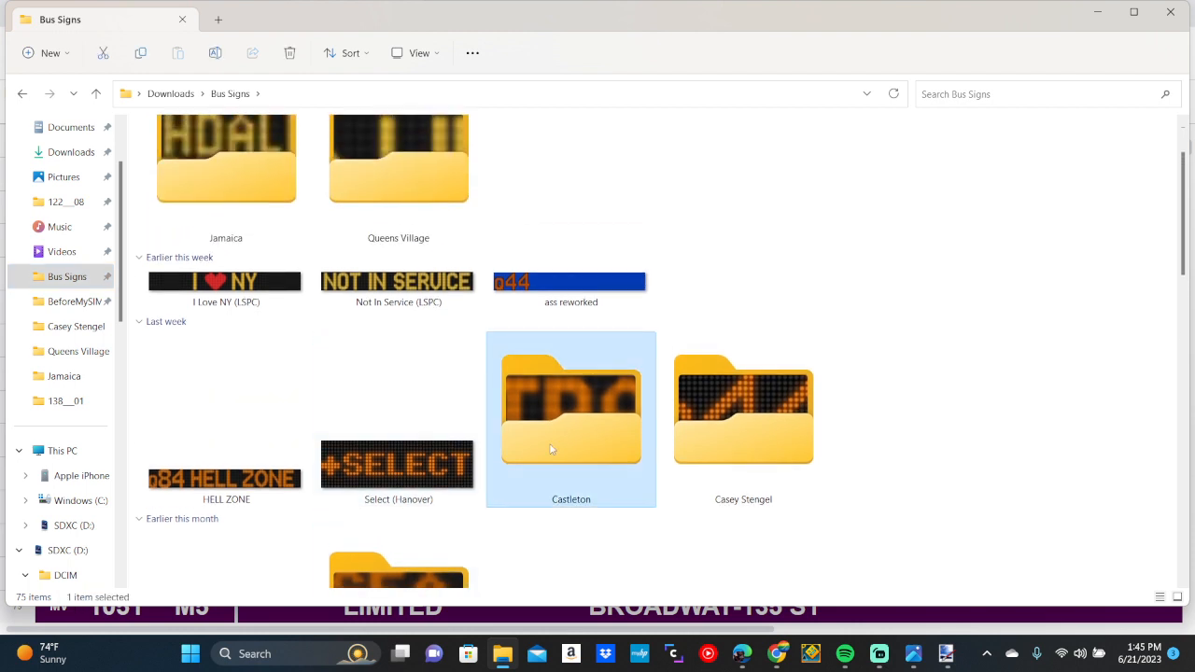
double_click(551, 450)
click(429, 56)
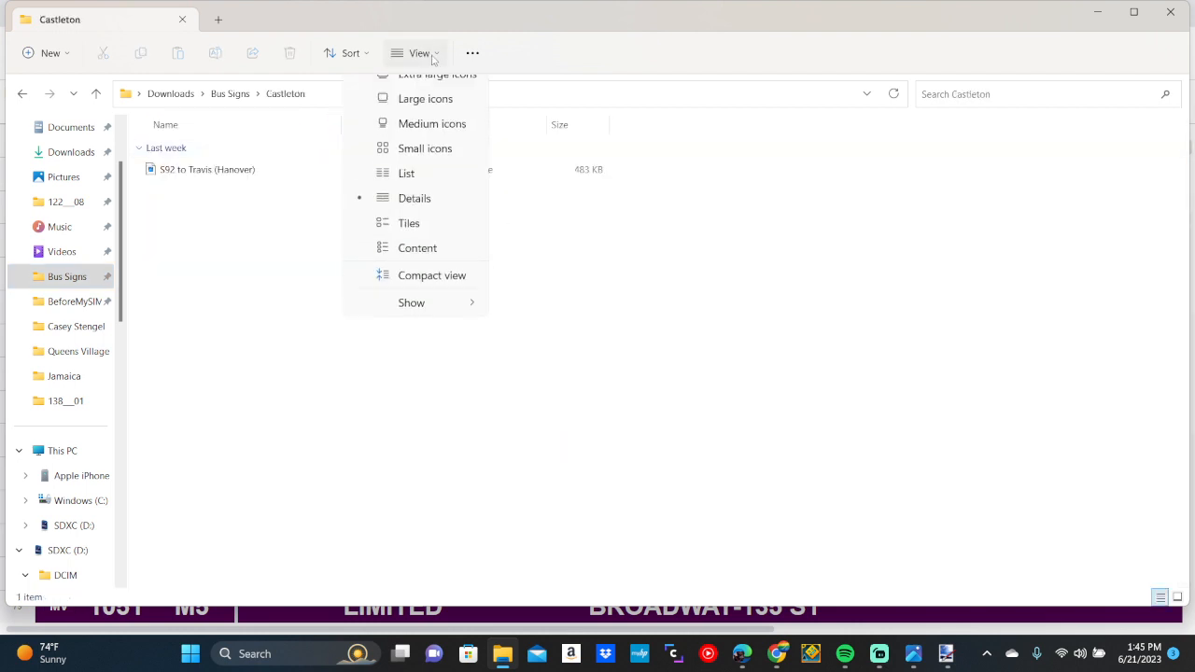
click(439, 89)
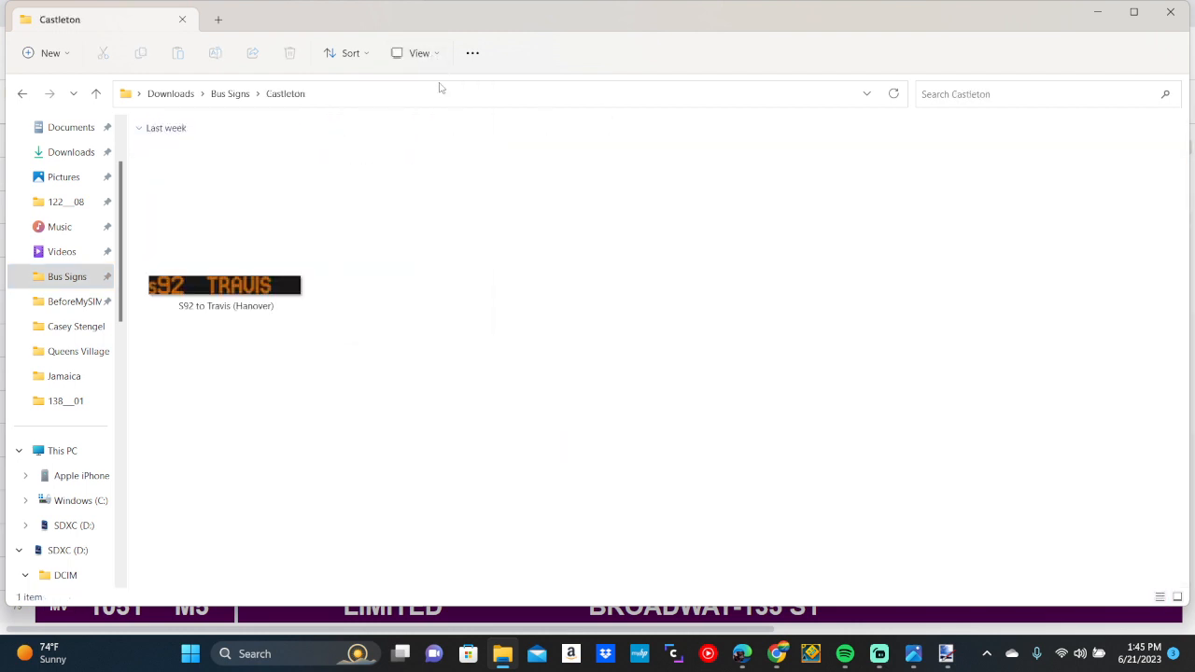
Switch to the bus destination sign codes spreadsheet in Chrome and search it for s62
click(953, 651)
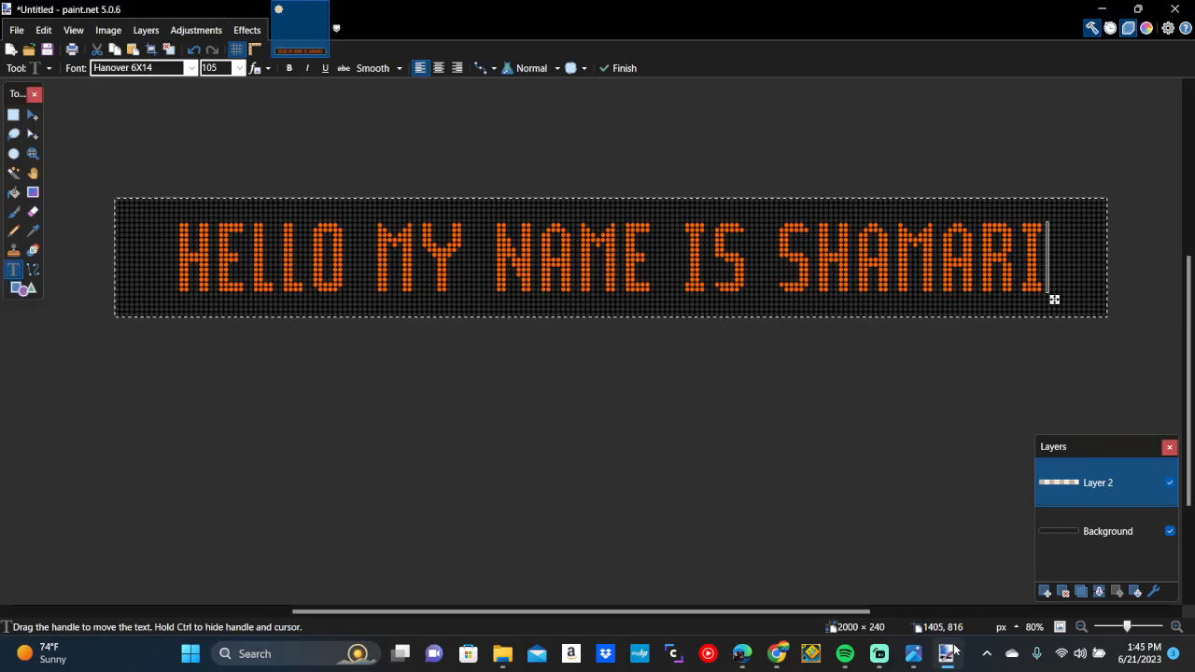
click(787, 663)
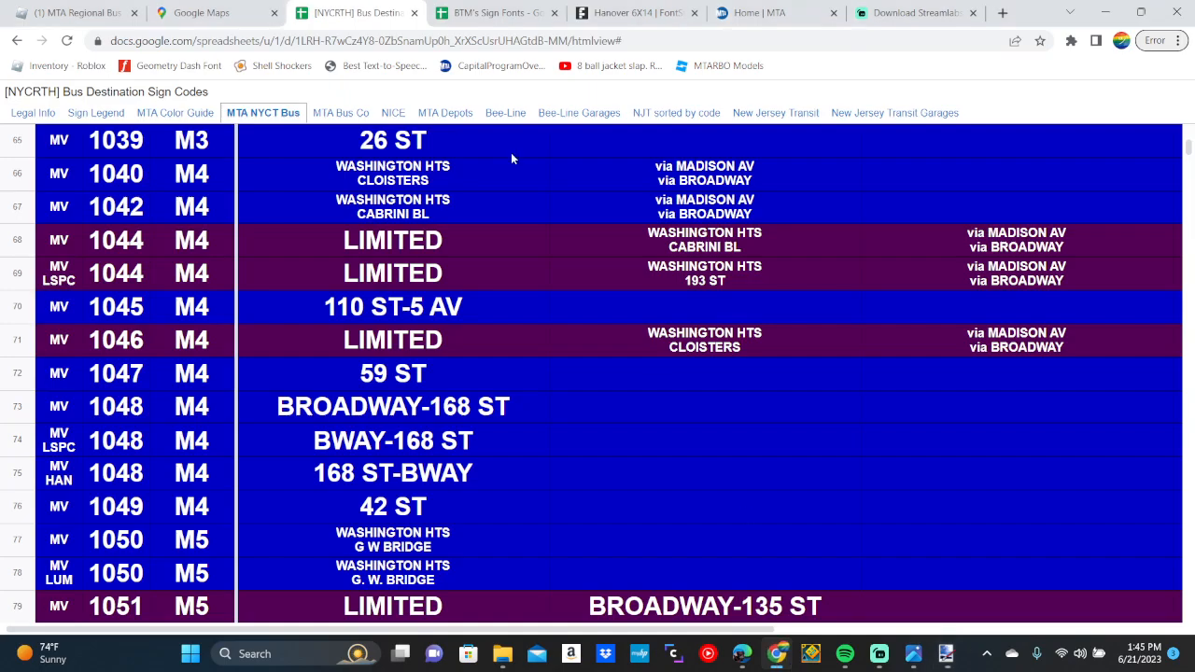
key(ctrl+f)
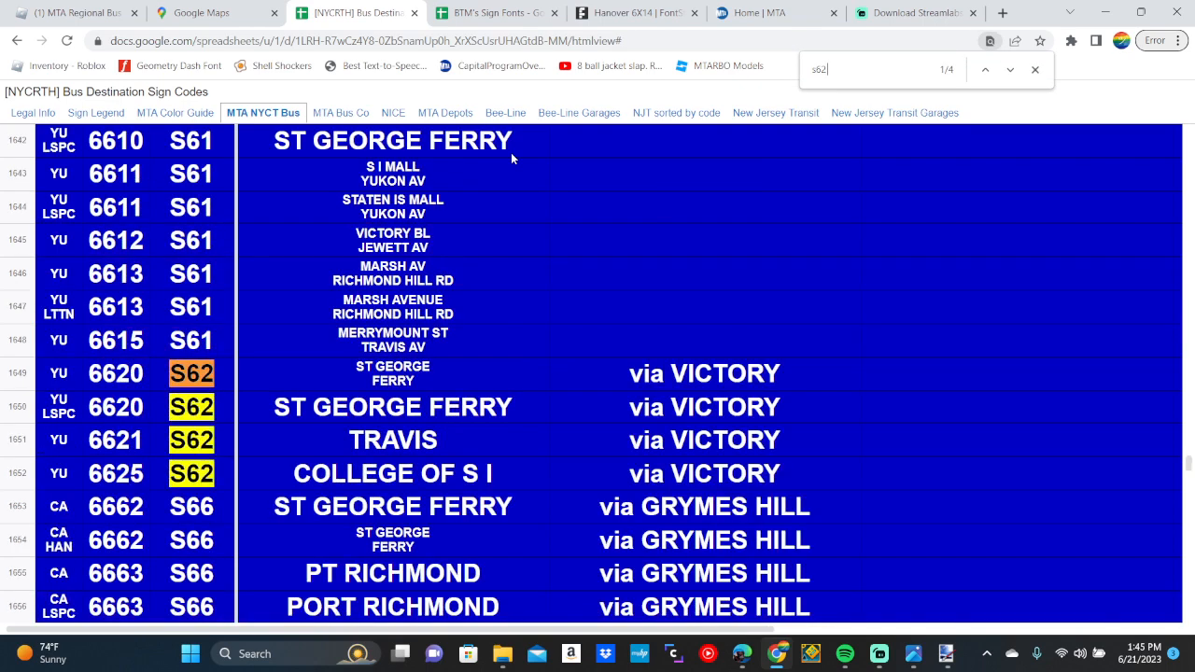
Switch to paint.net and delete the entire greeting text from the sign template
click(946, 663)
key(BackSpace)
key(BackSpace)
key(BackSpace)
key(BackSpace)
key(BackSpace)
key(BackSpace)
key(BackSpace)
key(BackSpace)
key(BackSpace)
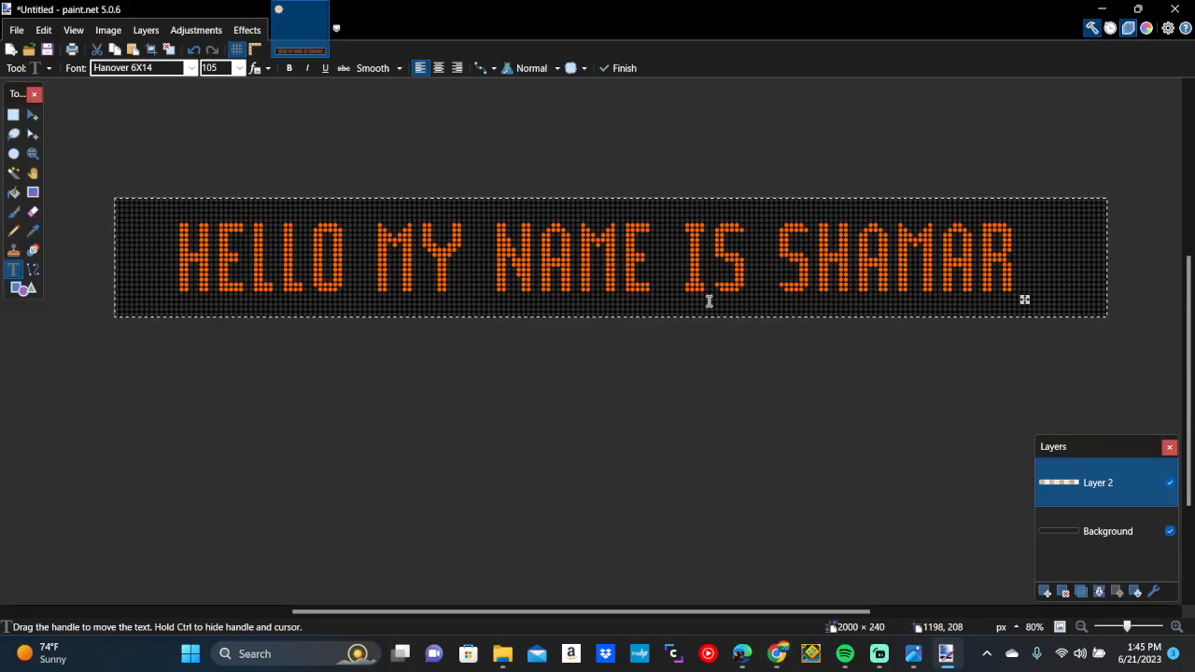
key(BackSpace)
key(BackSpace)
key(BackSpace)
key(BackSpace)
key(BackSpace)
key(BackSpace)
key(BackSpace)
key(BackSpace)
key(BackSpace)
key(BackSpace)
key(BackSpace)
key(BackSpace)
key(BackSpace)
key(BackSpace)
key(BackSpace)
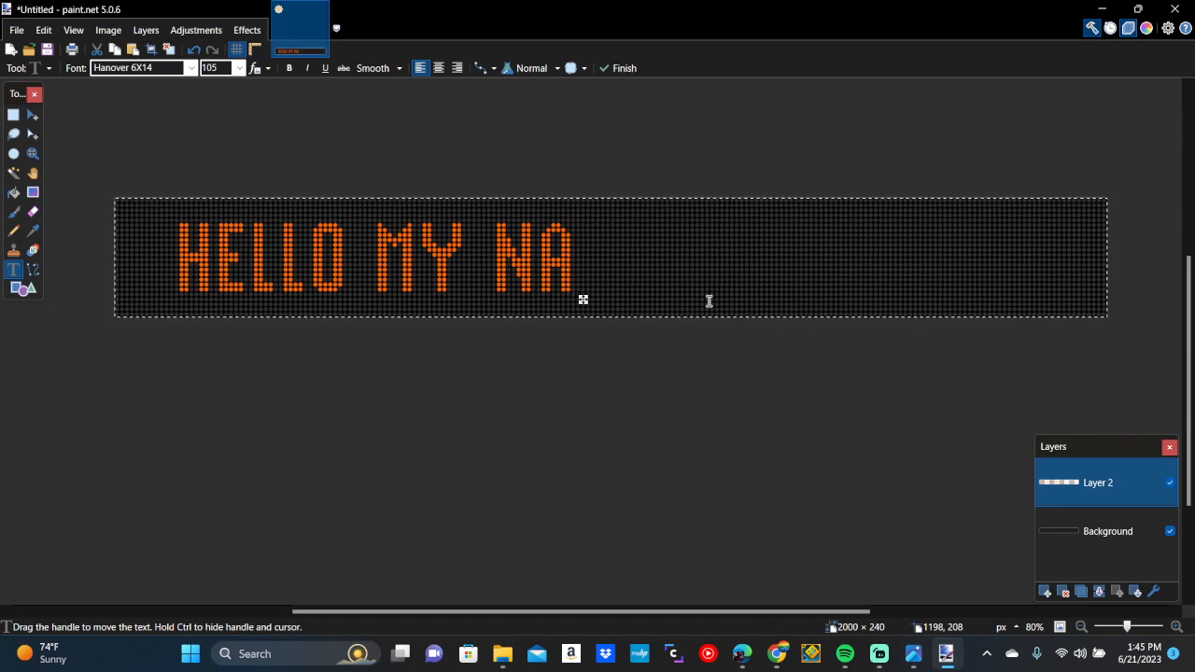
Set the text font to Hanover Route24 at size 120 and enter the route letter S
scroll(143, 248, up, 4)
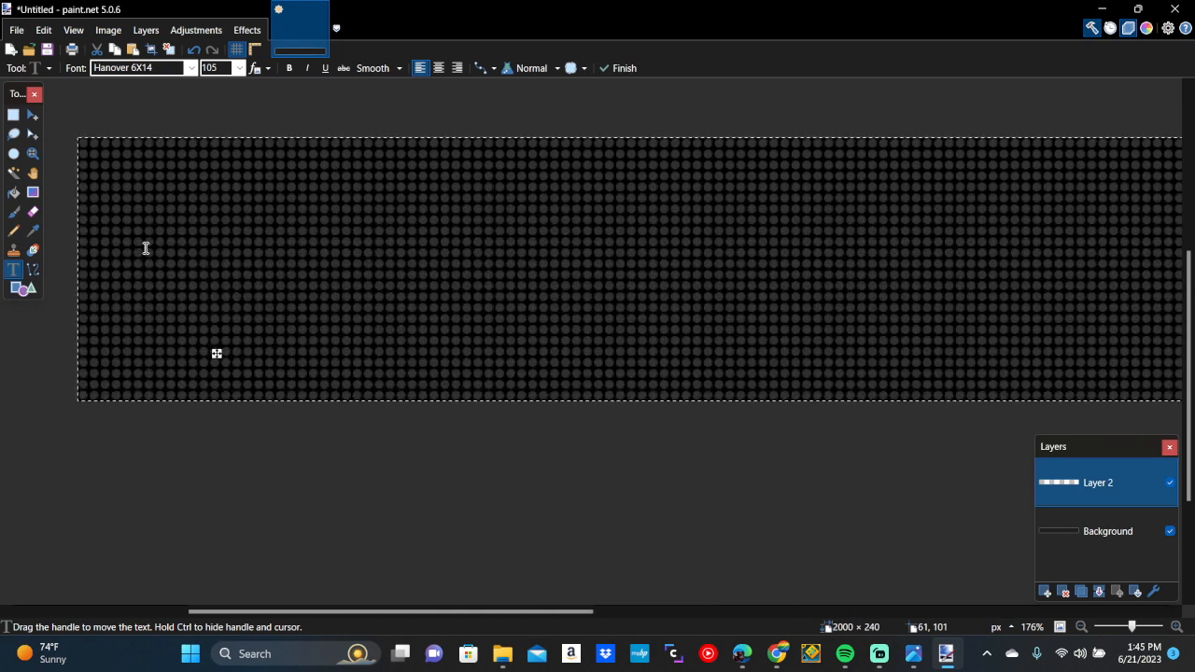
click(190, 67)
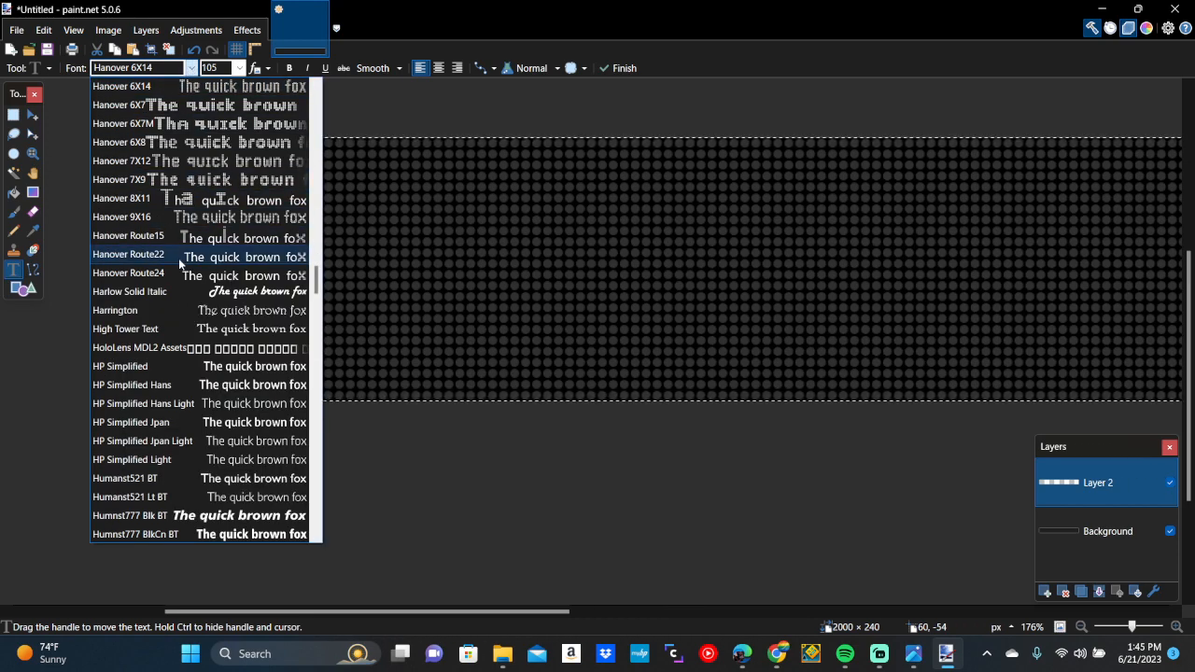
click(166, 272)
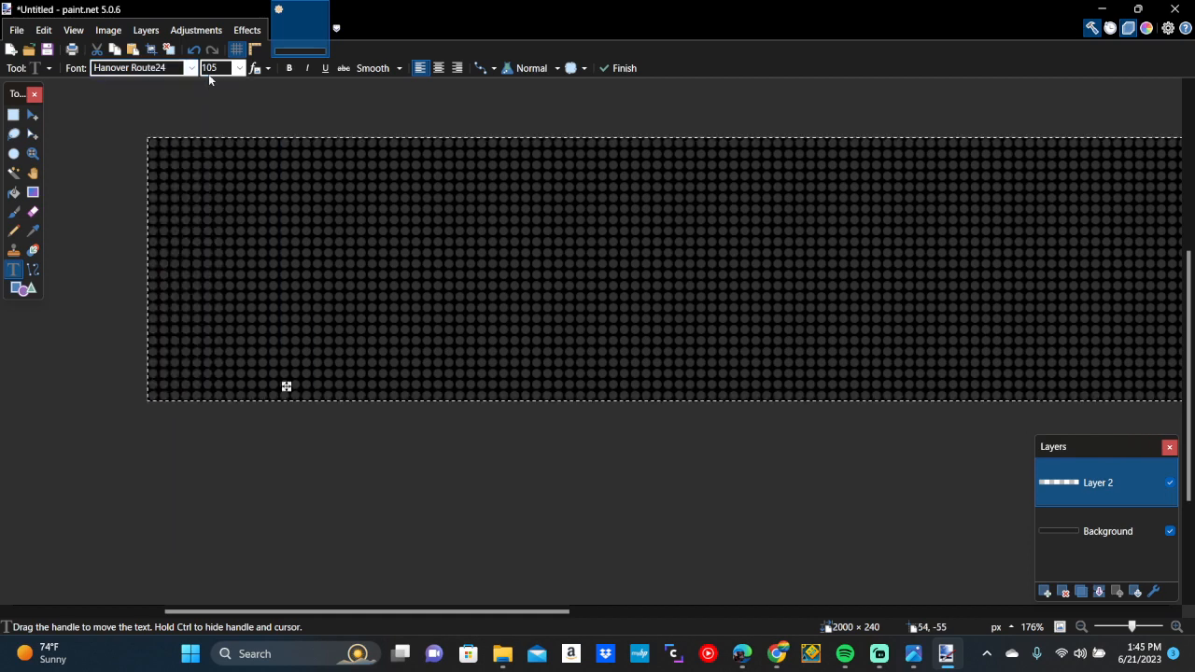
double_click(209, 68)
text(120)
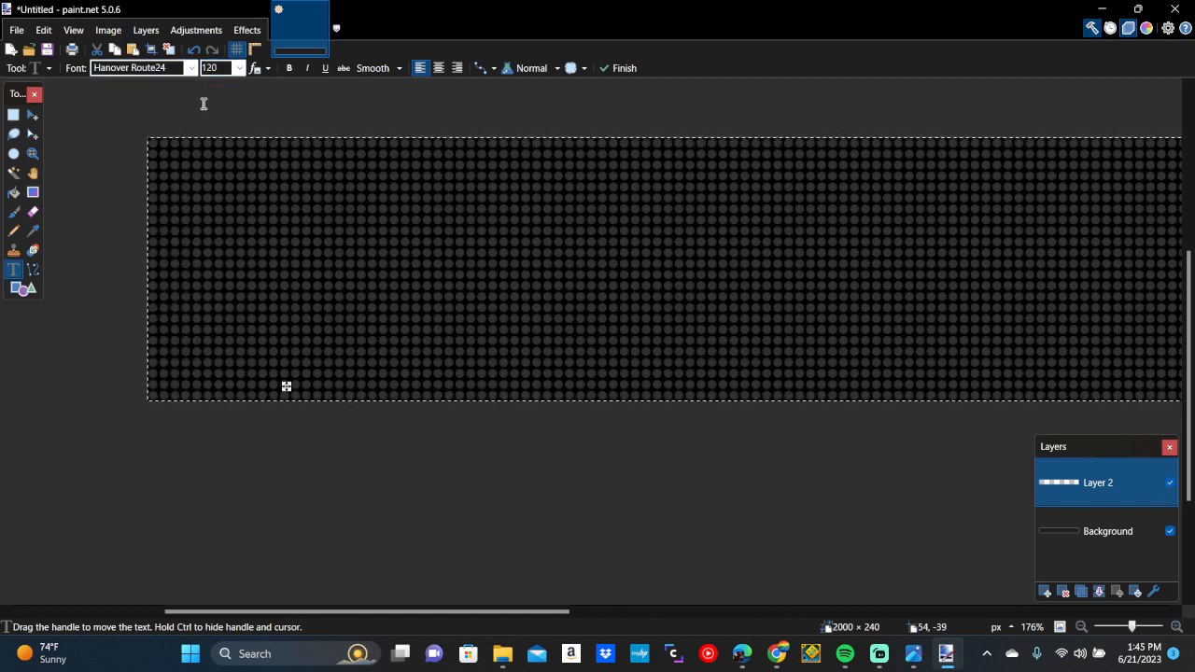
key(Return)
text(S9)
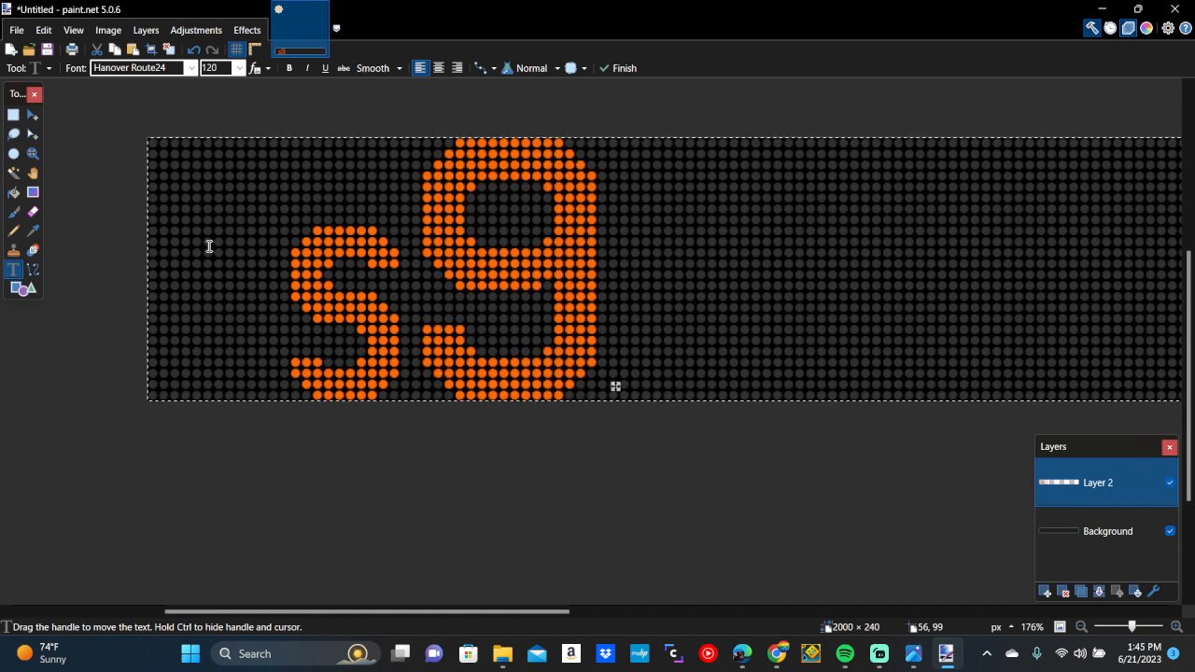
key(BackSpace)
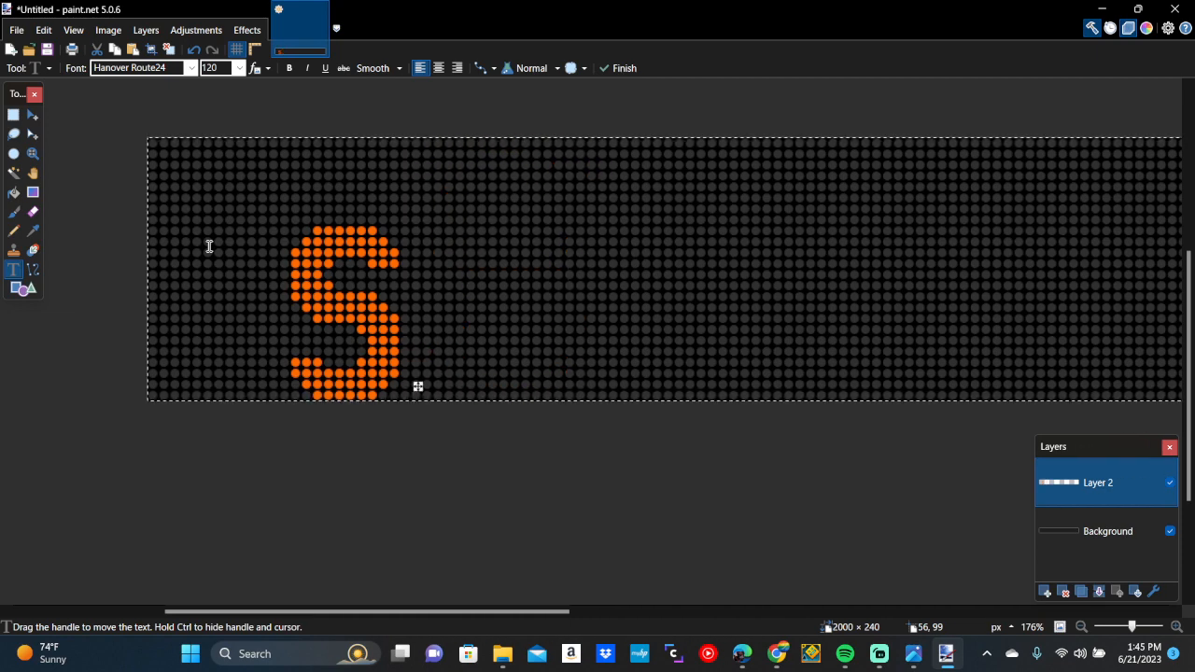
Check the S62 entries in the Chrome spreadsheet and open the S92 to Travis (Hanover) image from the Castleton folder for reference
click(787, 660)
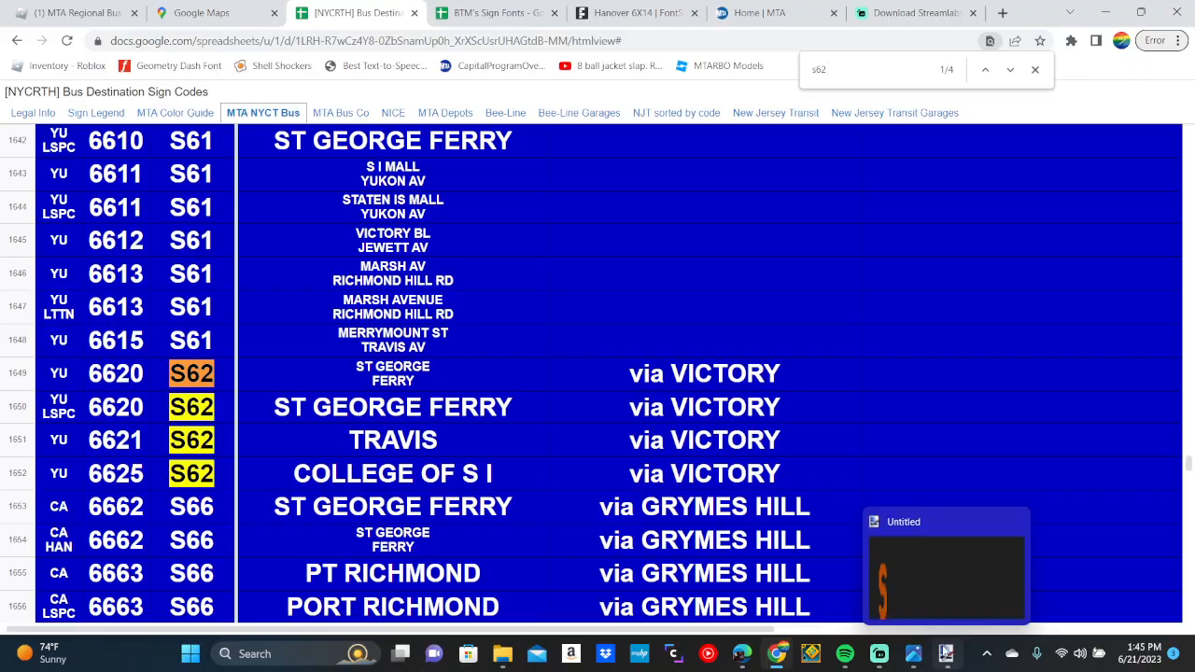
click(912, 656)
click(775, 656)
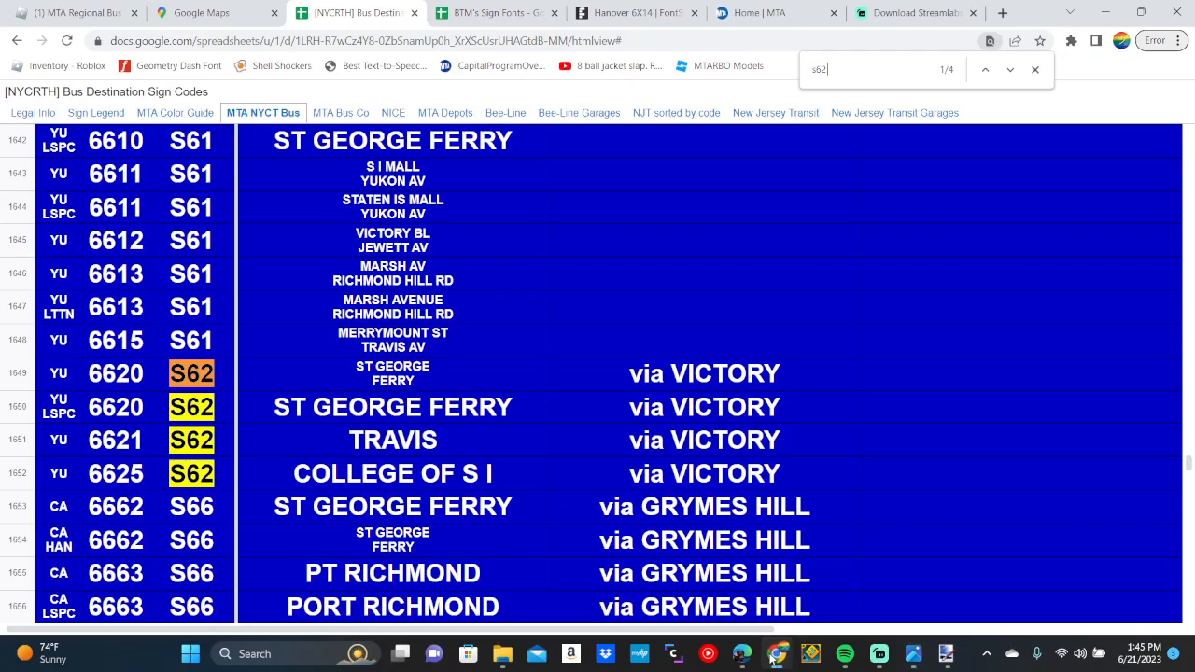
click(502, 654)
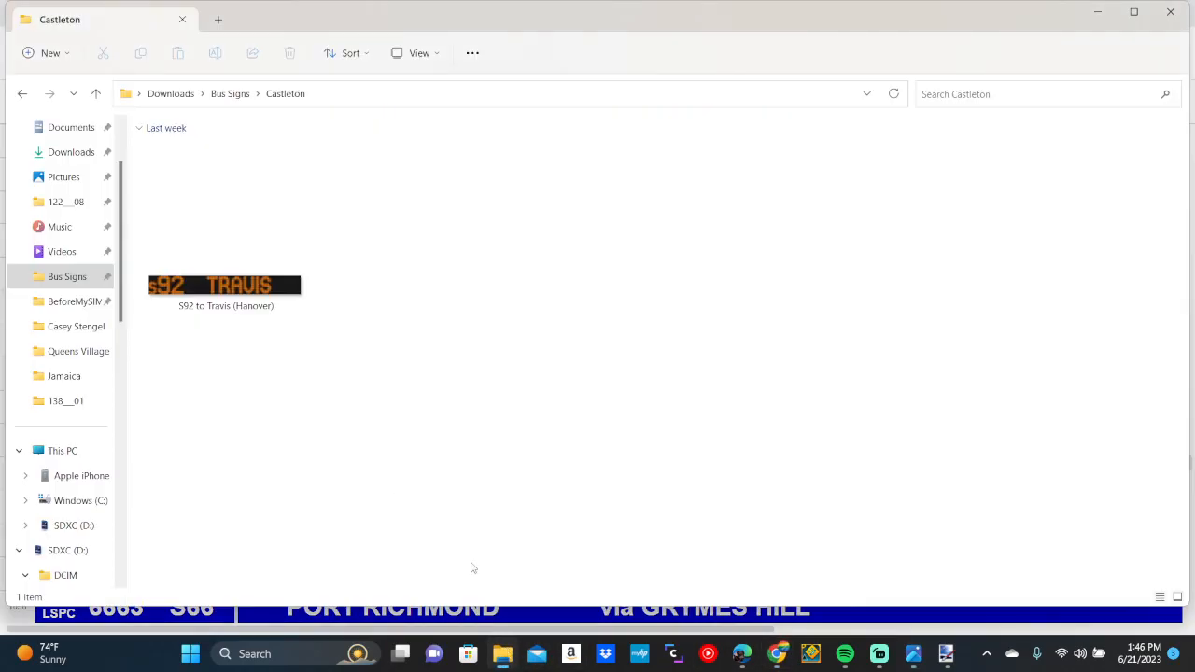
double_click(237, 278)
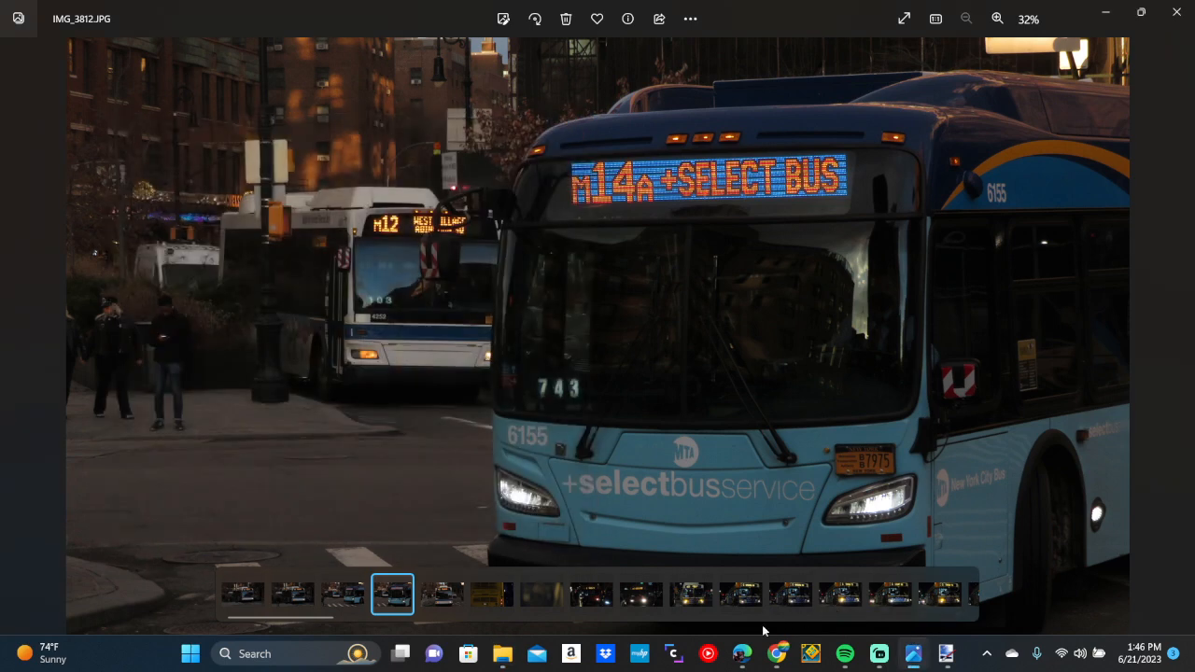
click(777, 654)
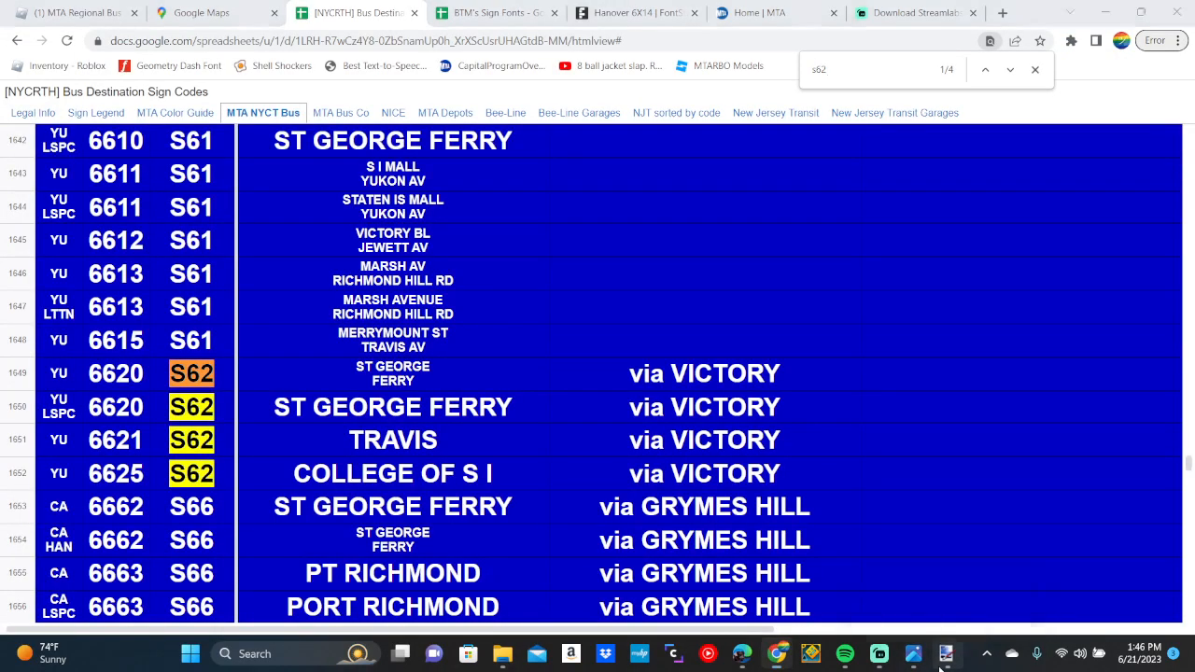
Switch to paint.net, complete the route number as S62, and move it flush with the template's left edge, aligned to the dot grid
click(943, 659)
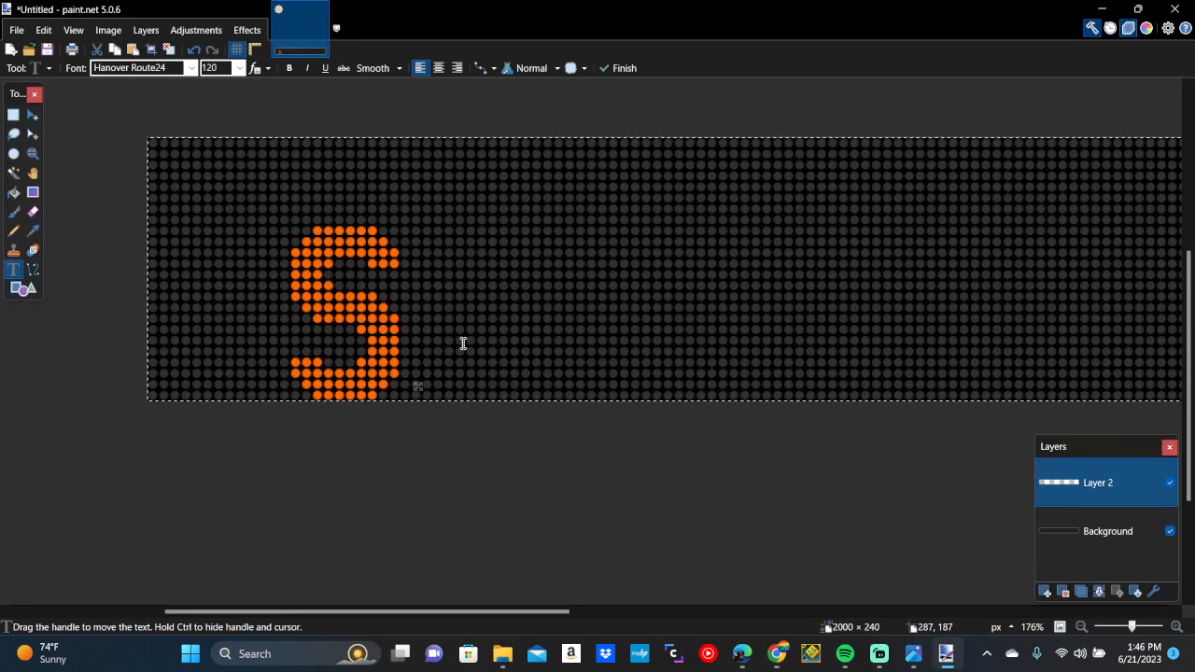
text(62)
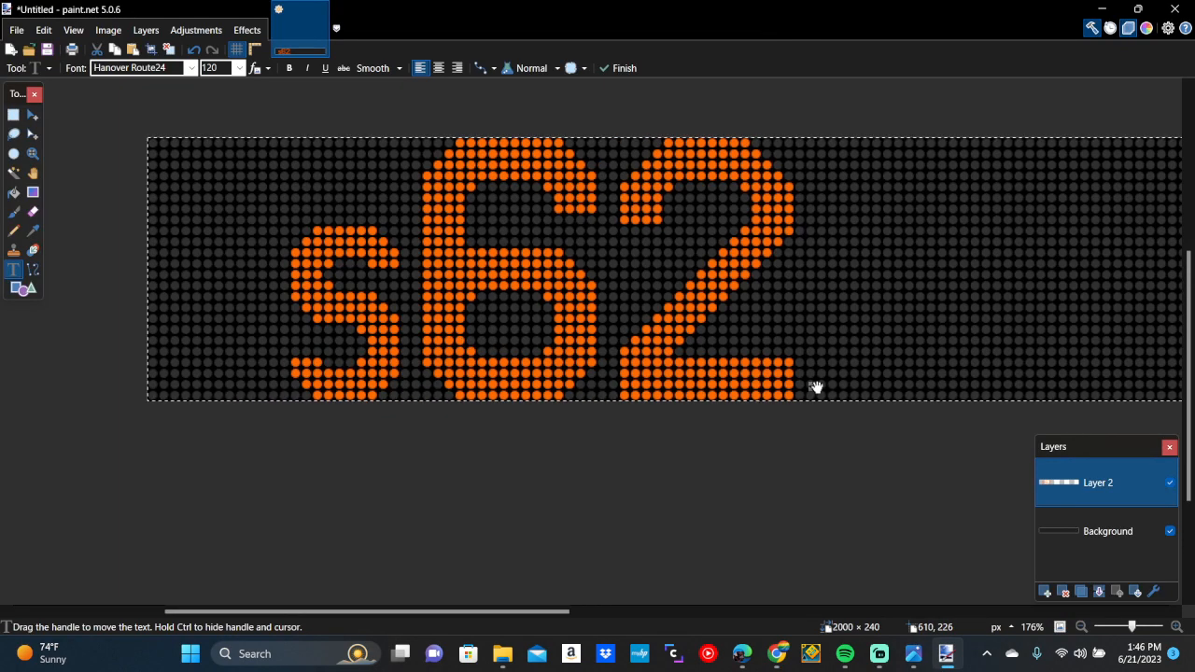
drag(814, 387, 669, 393)
scroll(669, 393, up, 8)
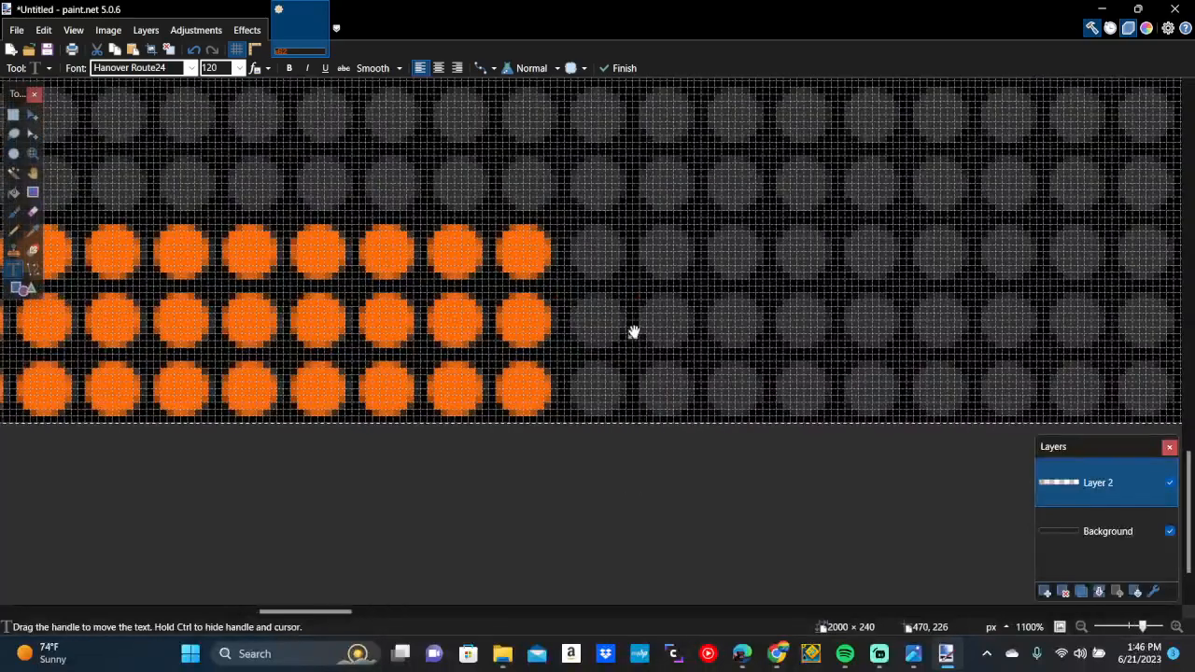
drag(632, 333, 635, 264)
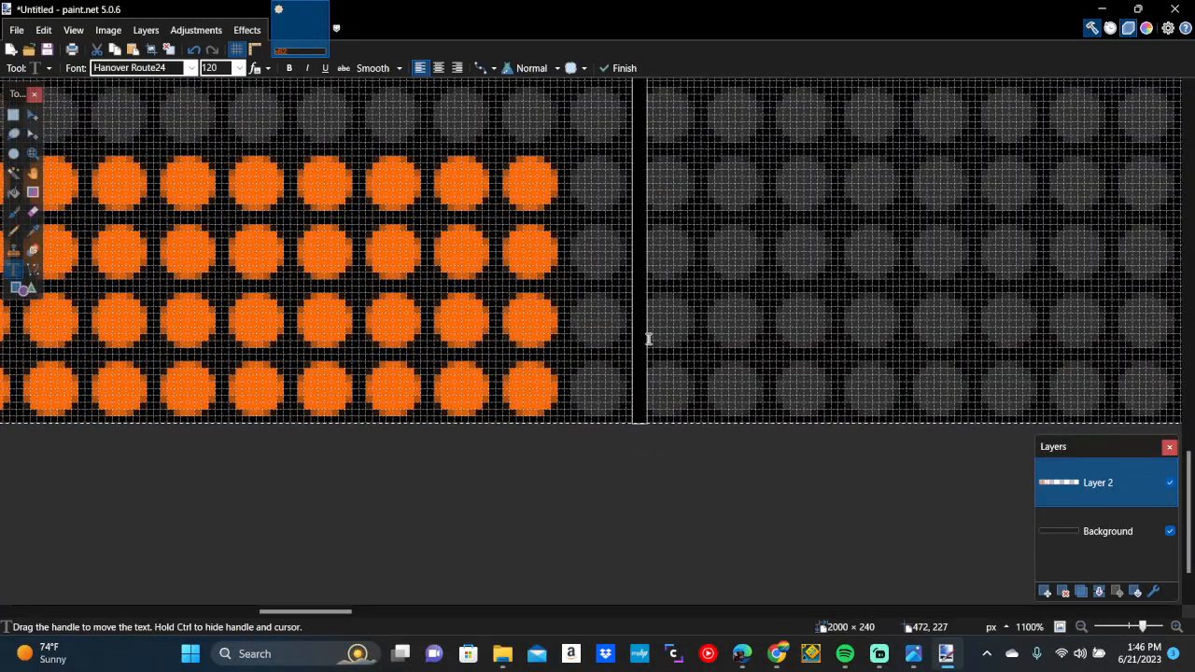
scroll(651, 353, down, 4)
scroll(654, 356, down, 6)
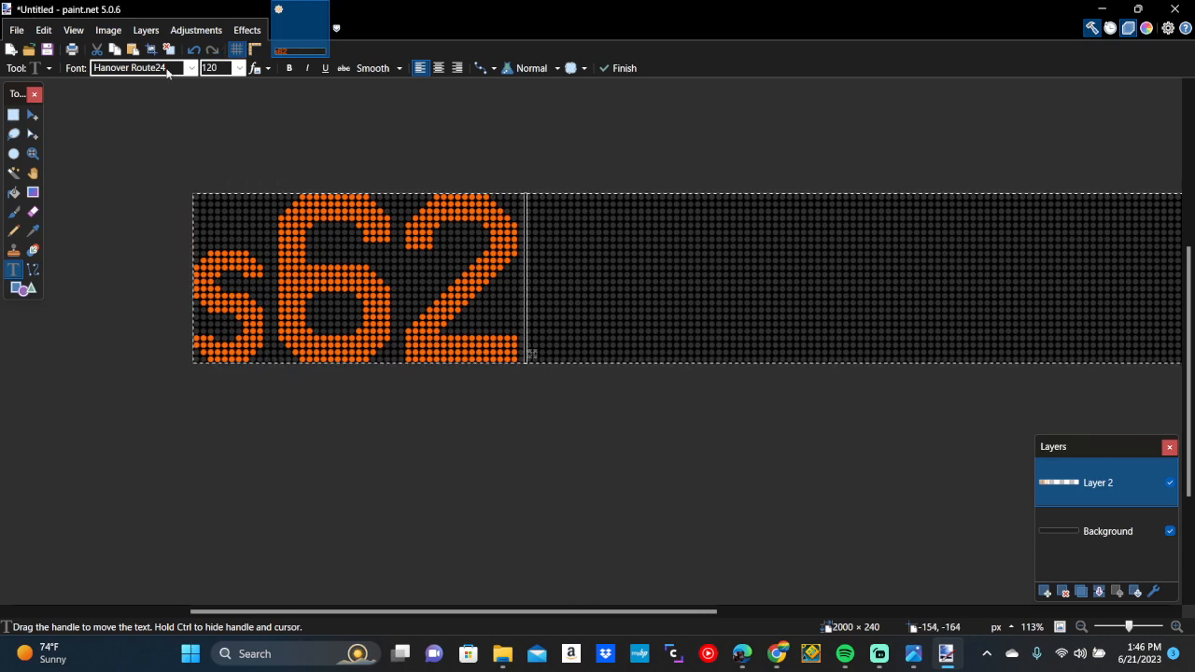
Cut the S62 route number with a rectangular selection and paste it back in the same place, then deselect
click(13, 114)
drag(171, 162, 529, 425)
key(ctrl+x)
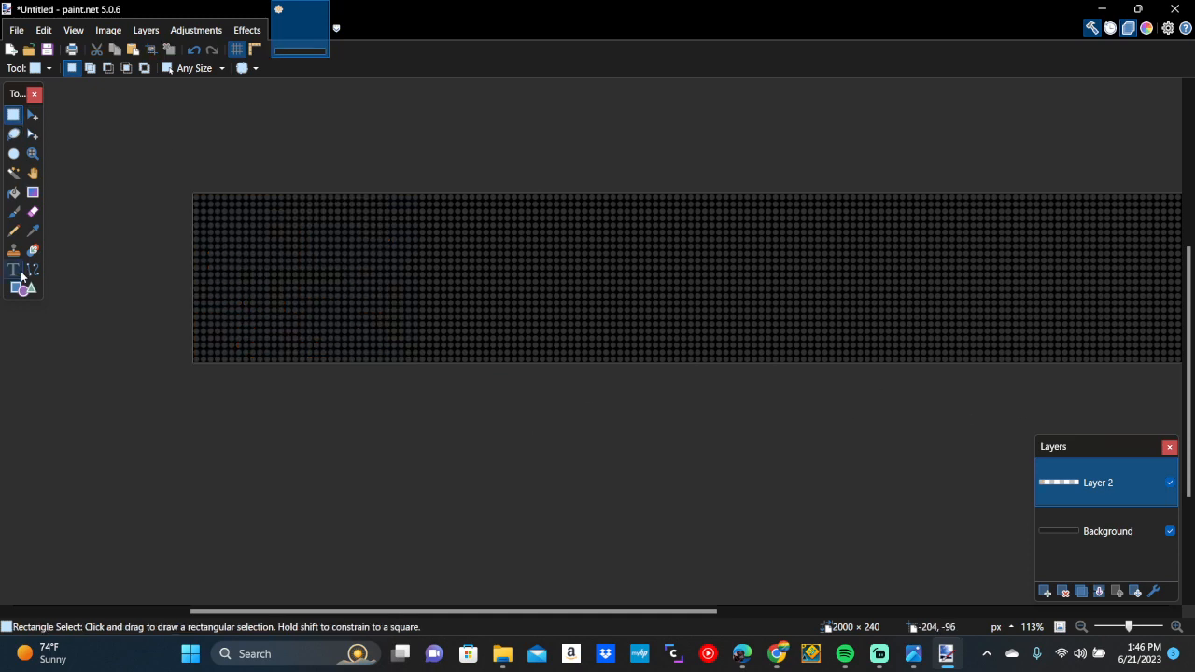
key(ctrl+v)
click(701, 317)
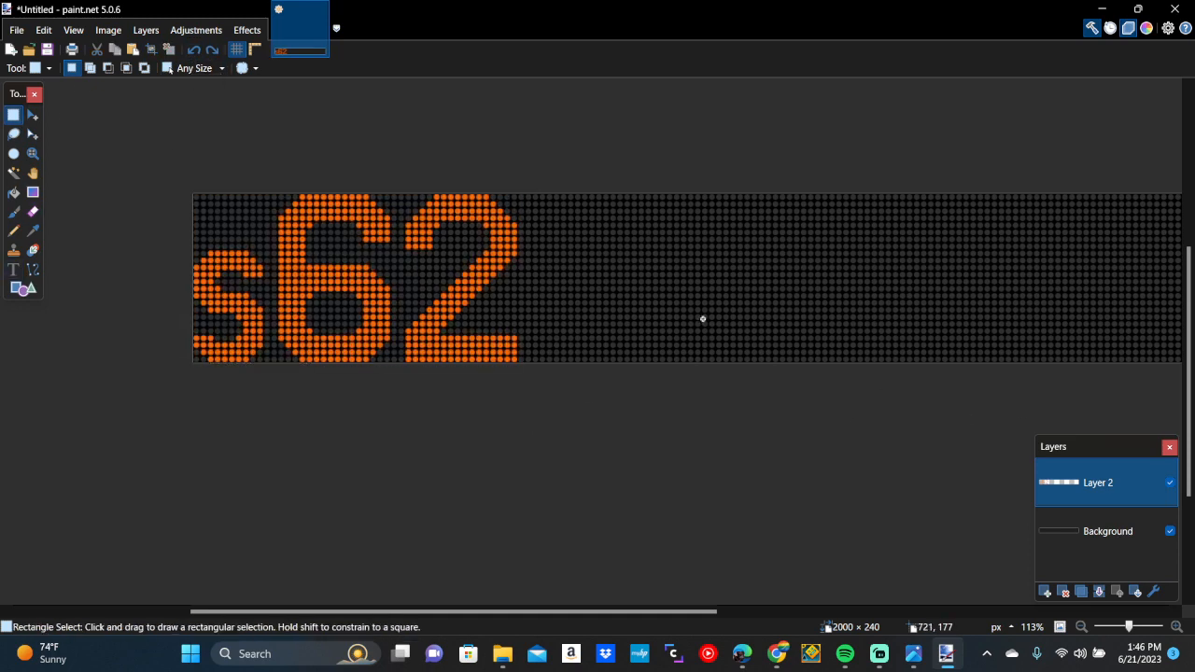
Start a new text block to the right of the S62 route number in Hanover 16X22 at size 165
scroll(704, 318, right, 3)
scroll(705, 317, right, 1)
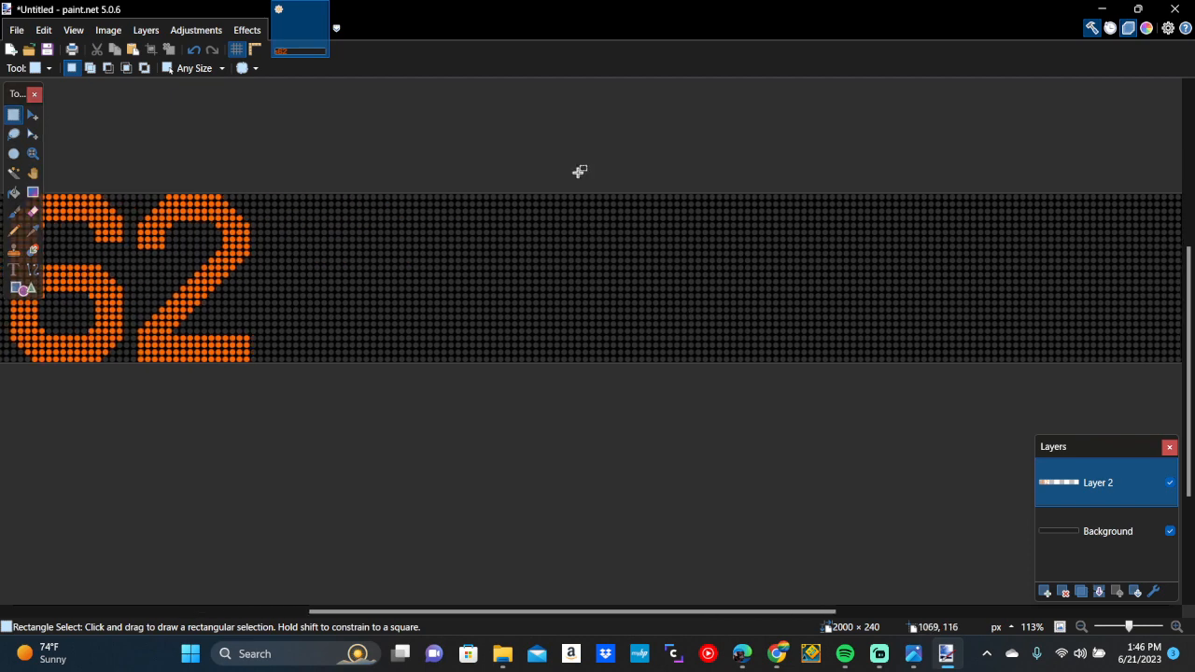
click(14, 270)
click(495, 261)
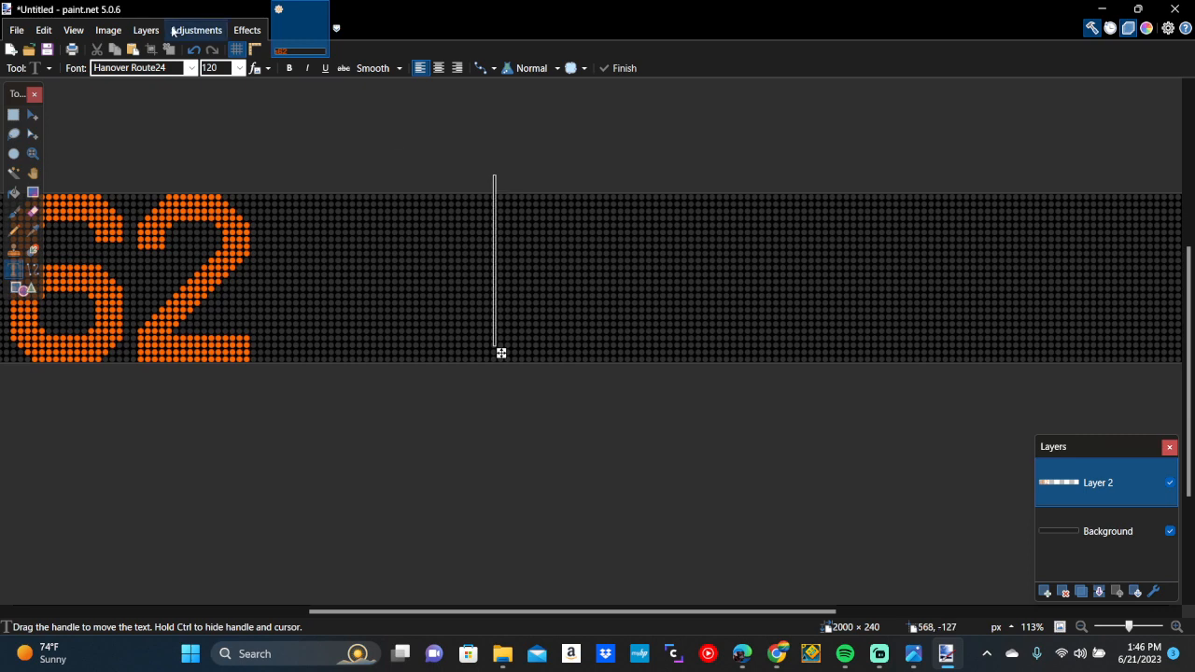
click(161, 70)
scroll(161, 233, up, 3)
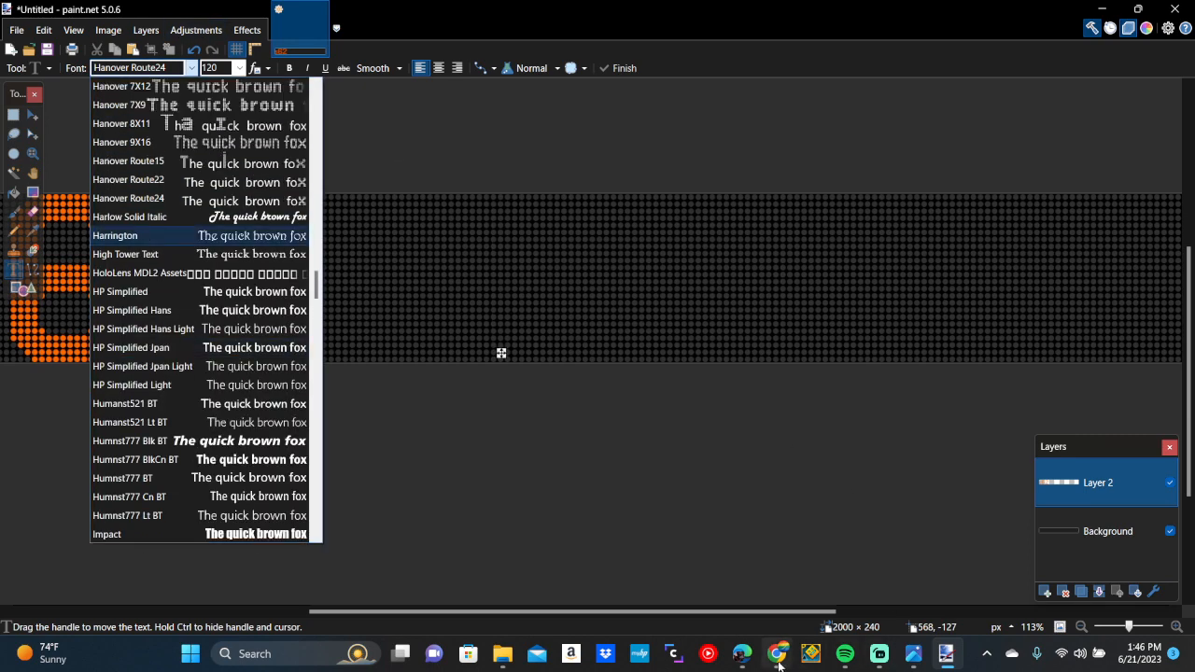
mouse_move(777, 653)
scroll(270, 170, up, 3)
scroll(270, 170, up, 1)
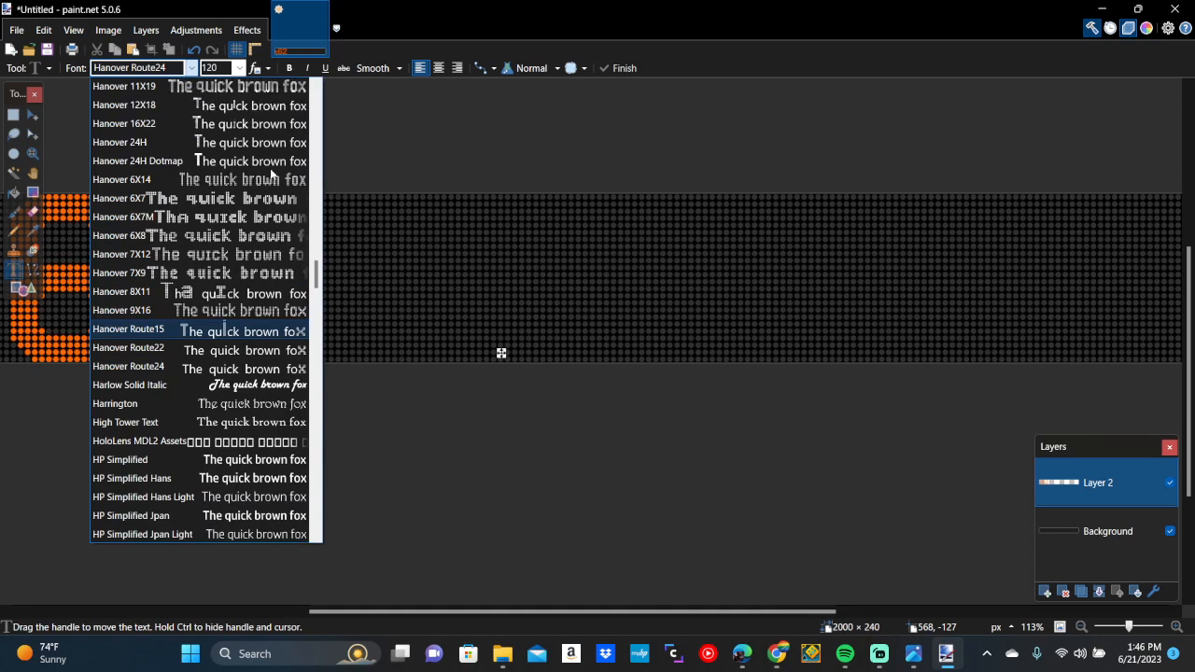
scroll(270, 175, up, 3)
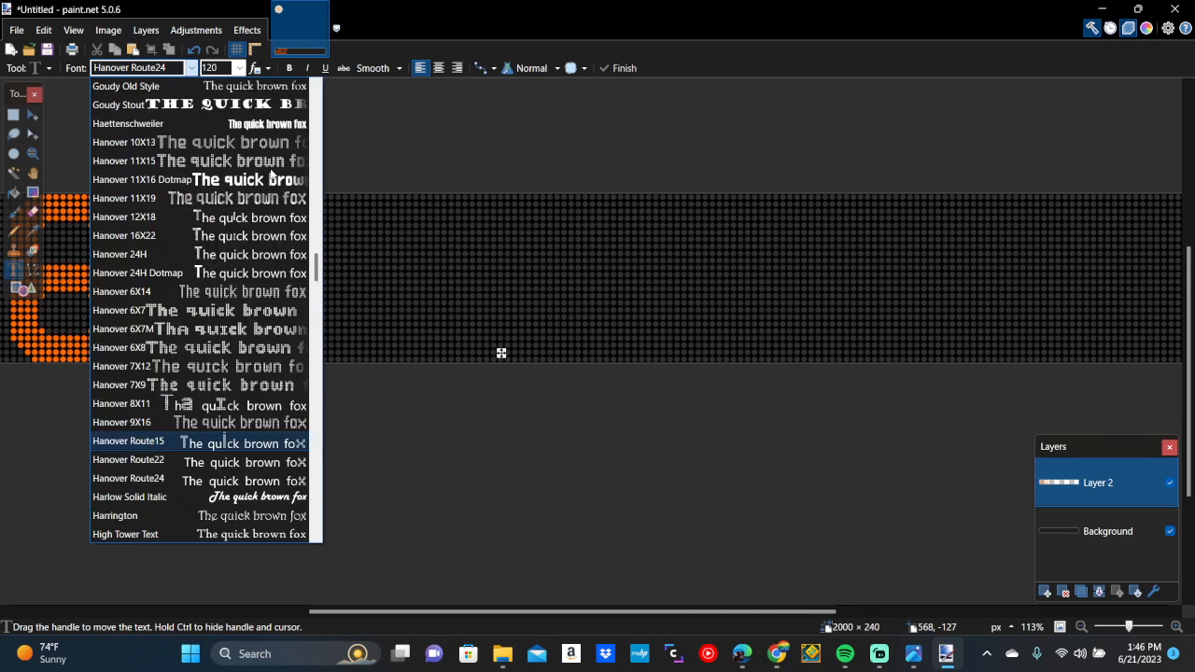
click(193, 238)
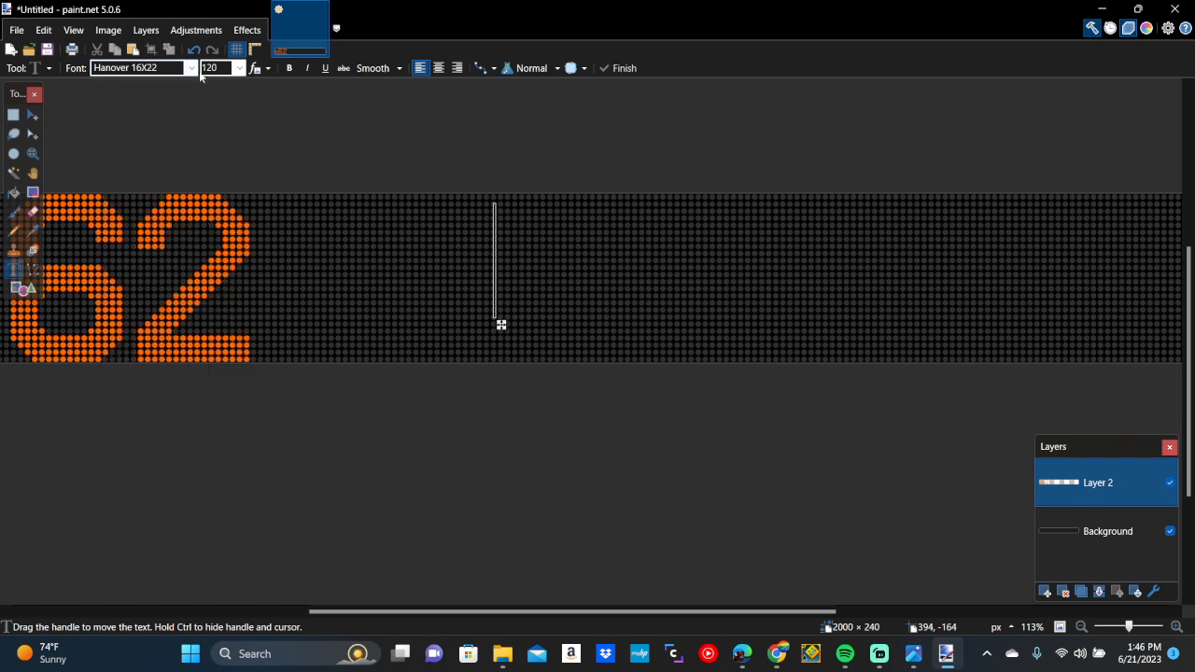
key(Tab)
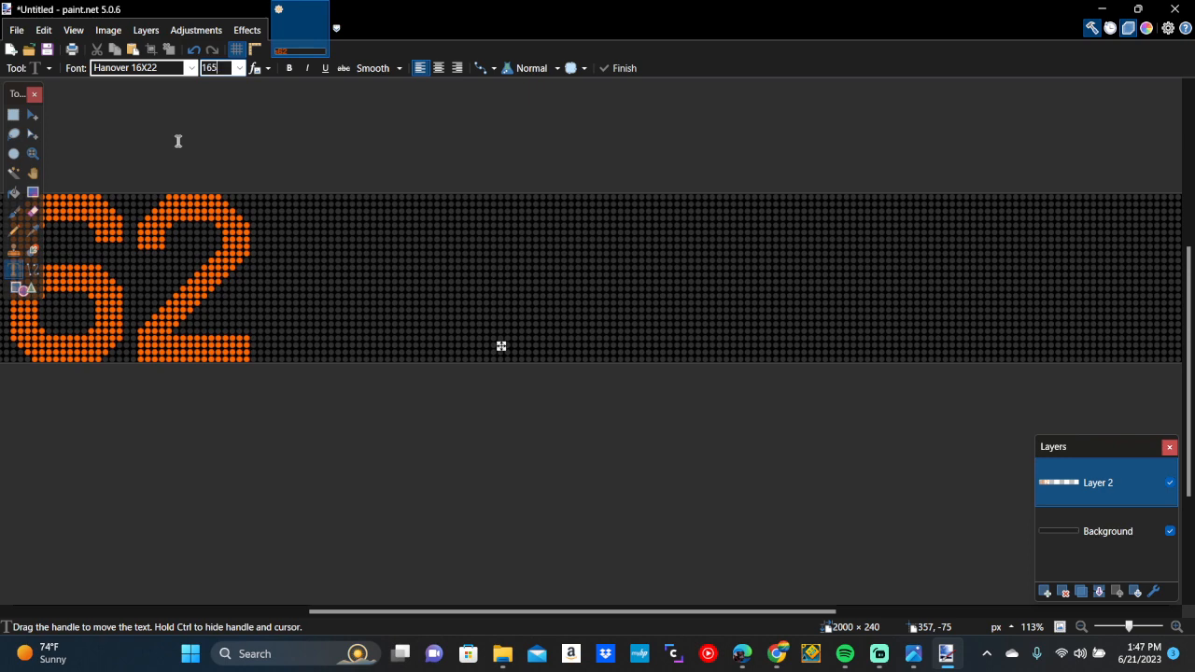
Enter the destination text TRAVIS to the right of the route number
click(539, 284)
text(TR)
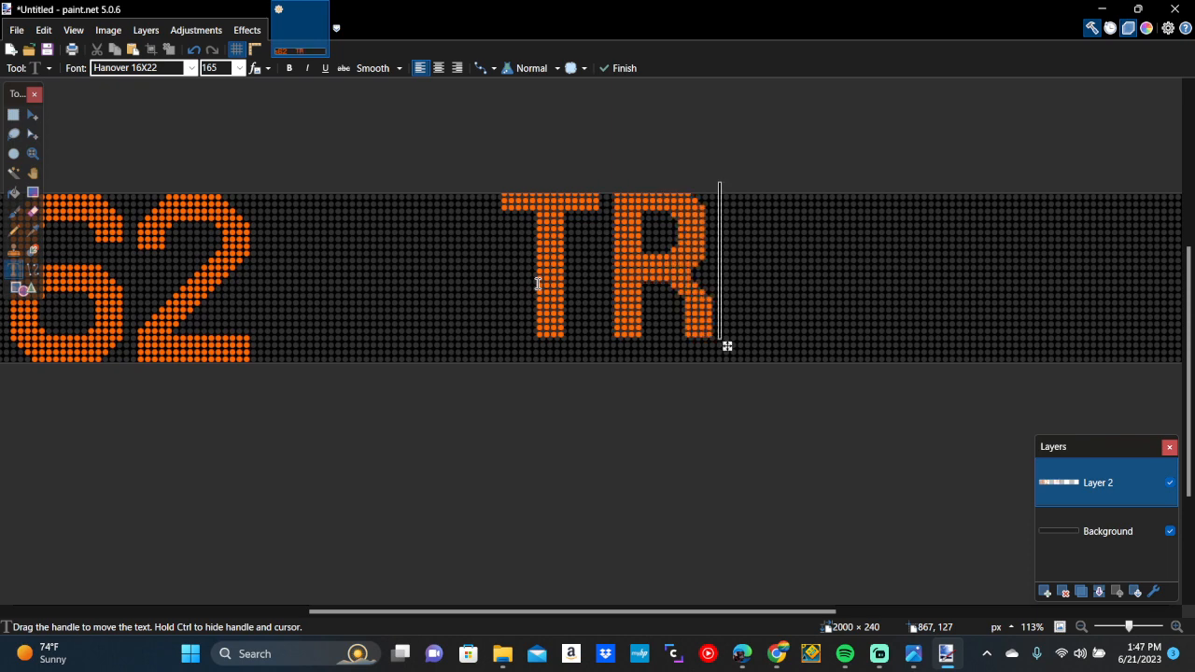
text(AVIS)
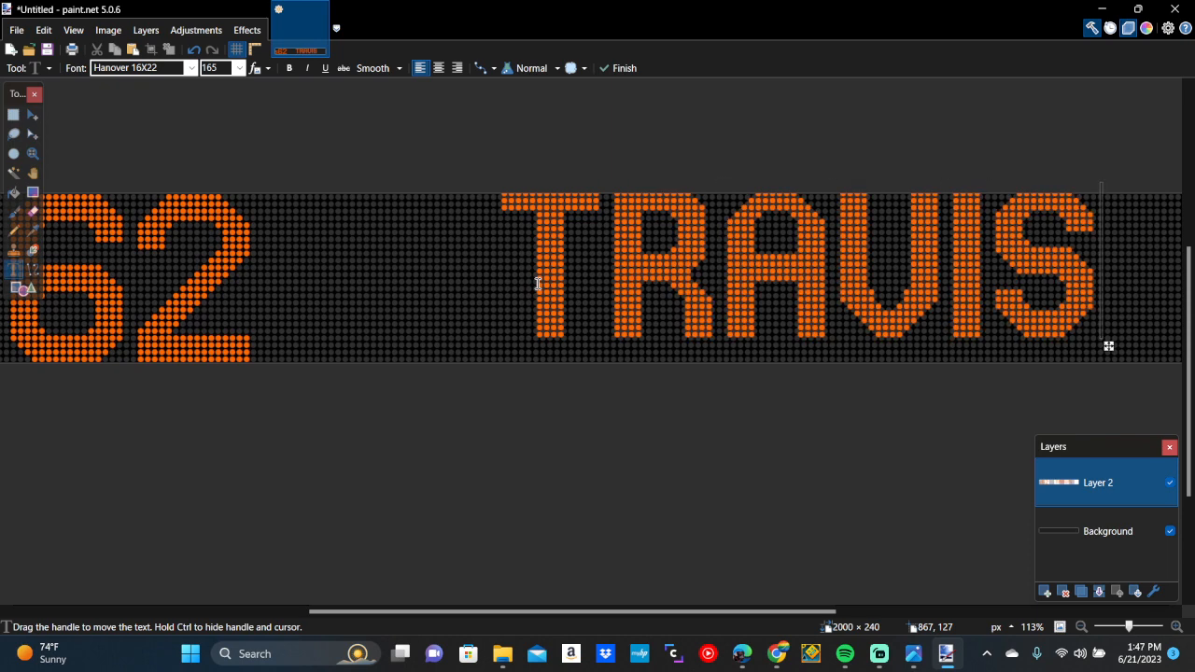
Reposition the TRAVIS text to the right of the route number, aligned to the dot grid with one dot row free below it
scroll(539, 284, right, 2)
scroll(539, 284, down, 3)
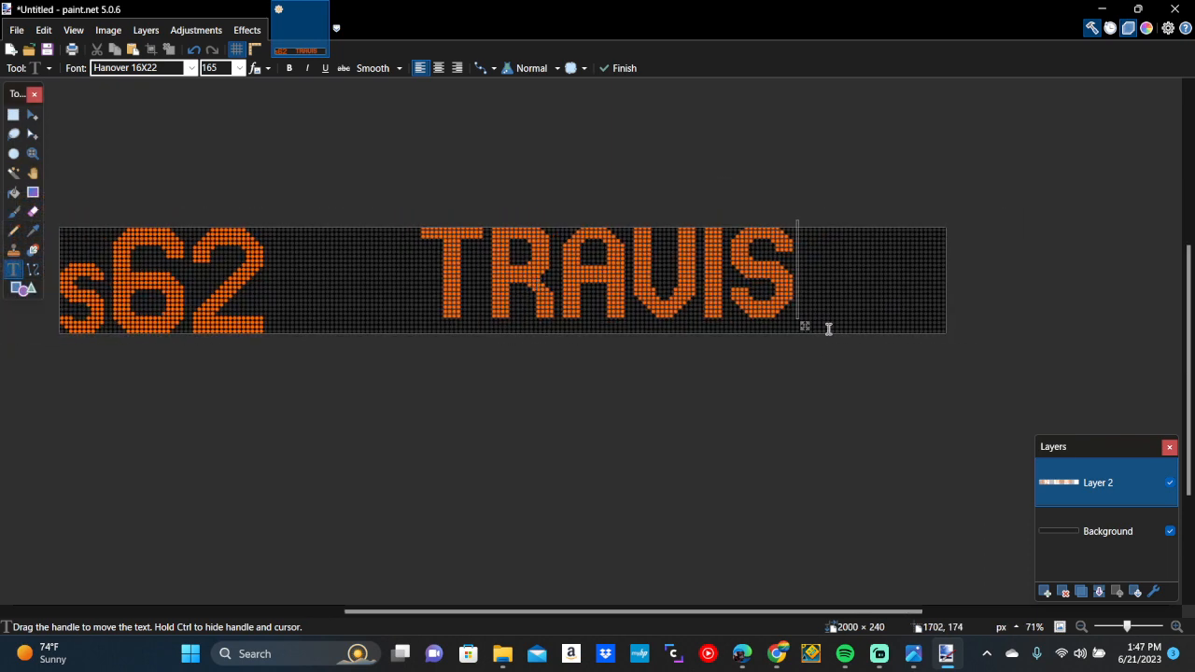
drag(805, 327, 787, 330)
scroll(781, 327, up, 2)
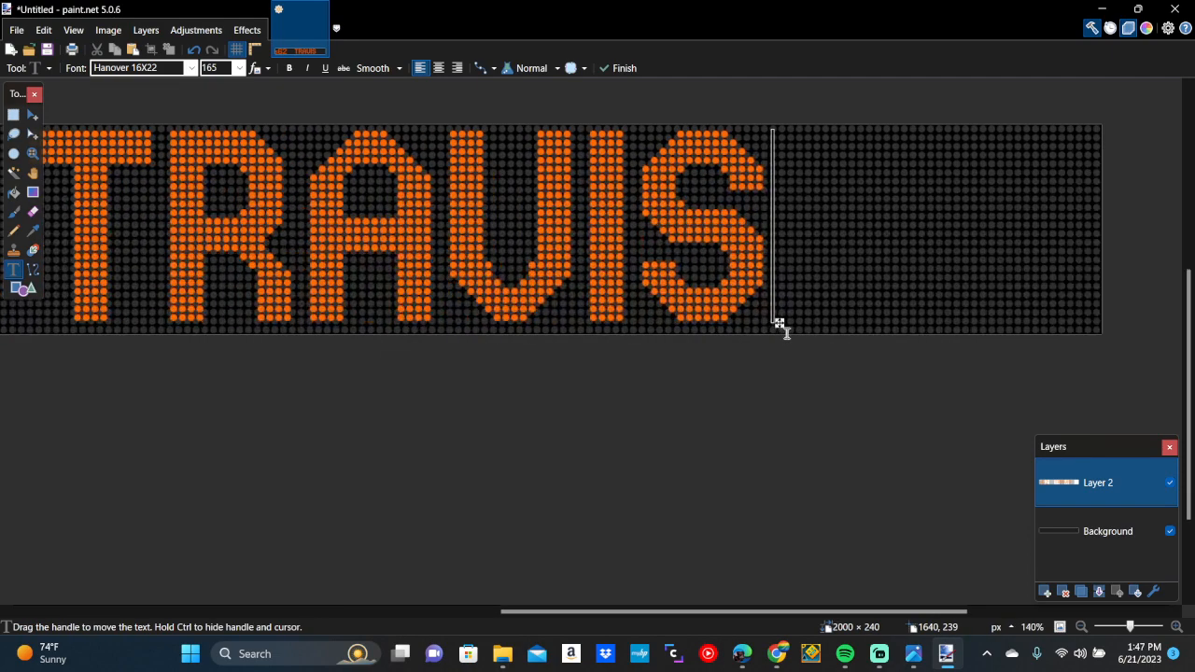
scroll(787, 333, up, 5)
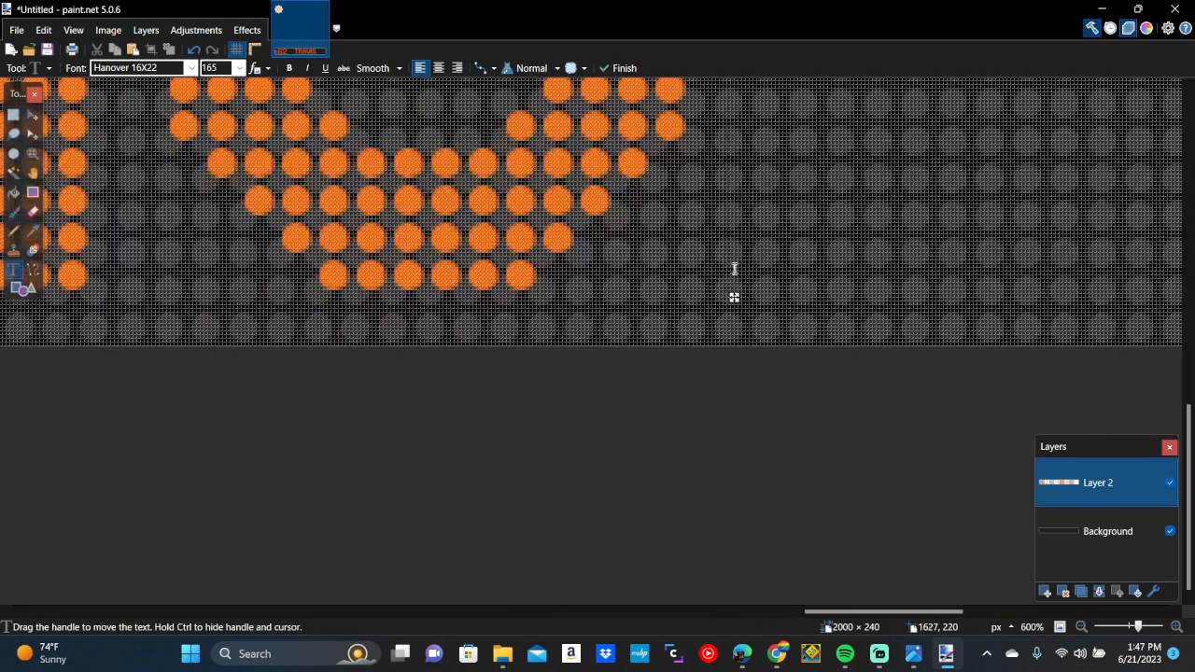
drag(734, 297, 755, 311)
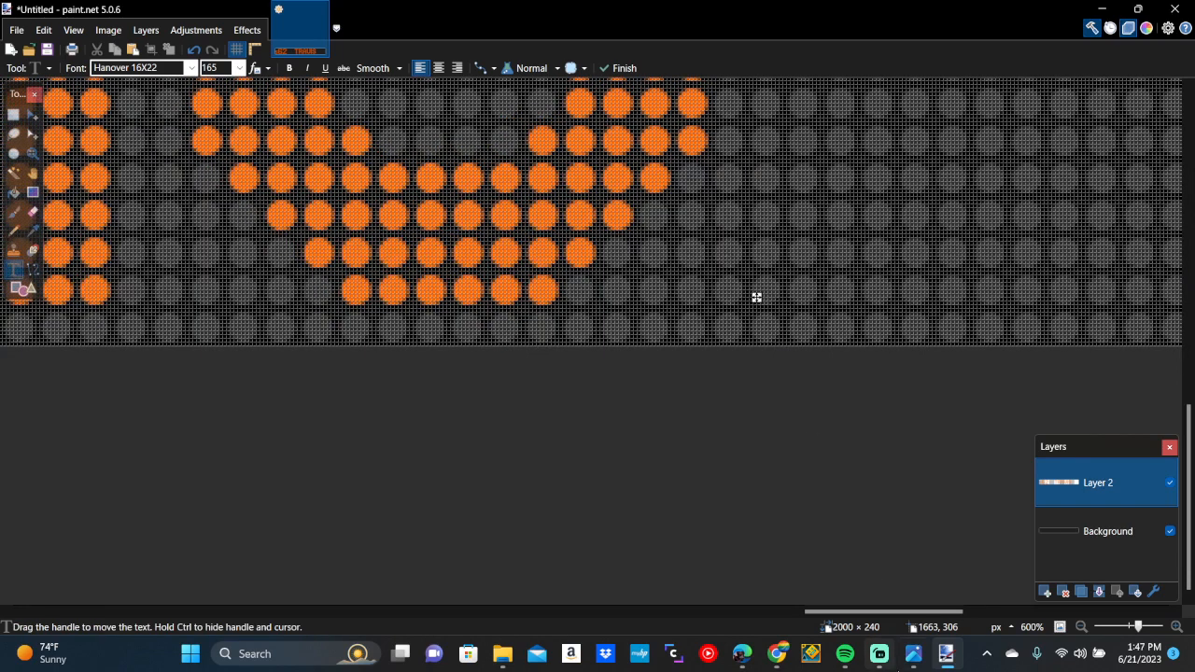
click(986, 657)
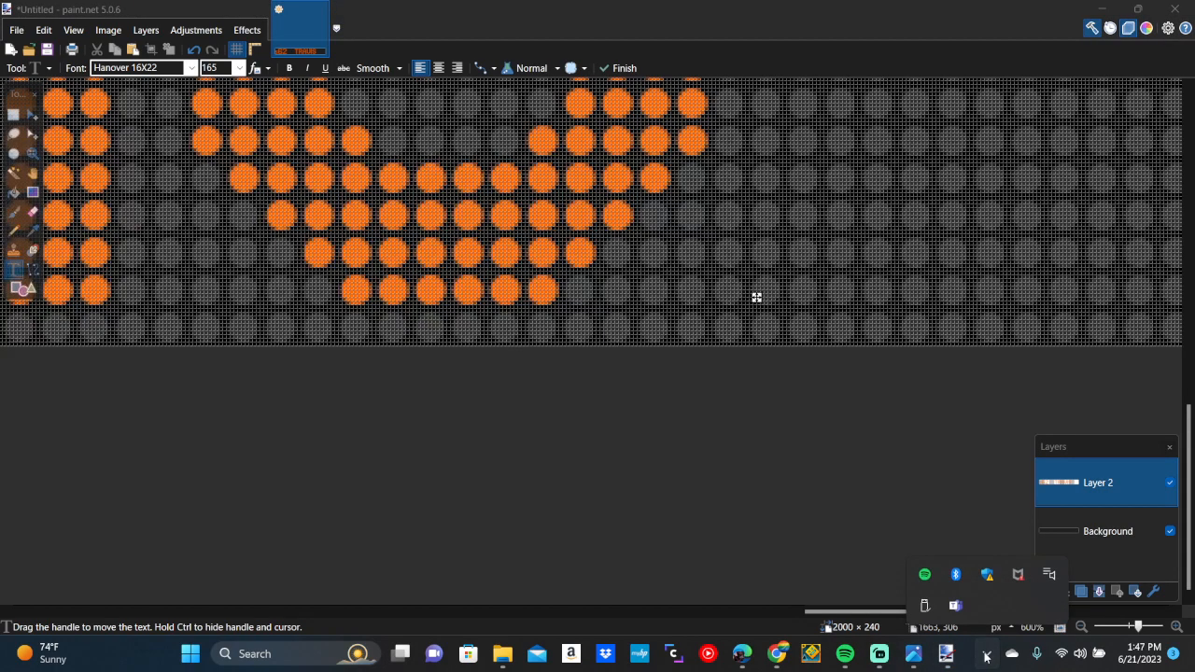
click(986, 656)
scroll(766, 402, up, 3)
scroll(766, 403, down, 8)
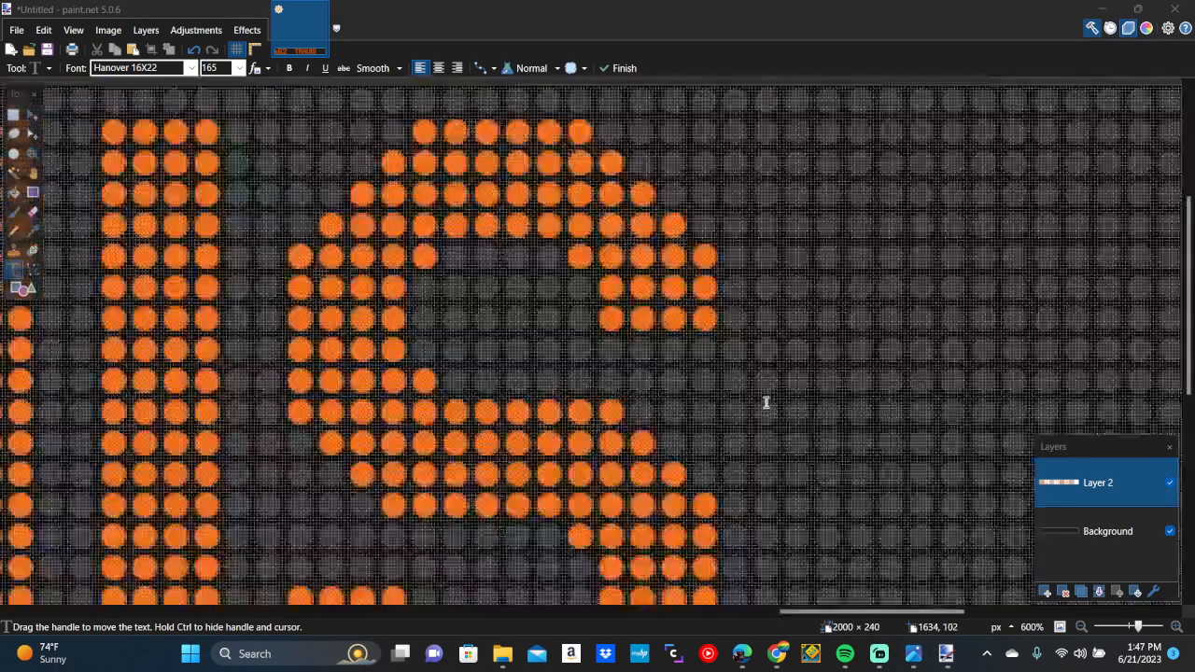
scroll(765, 402, left, 3)
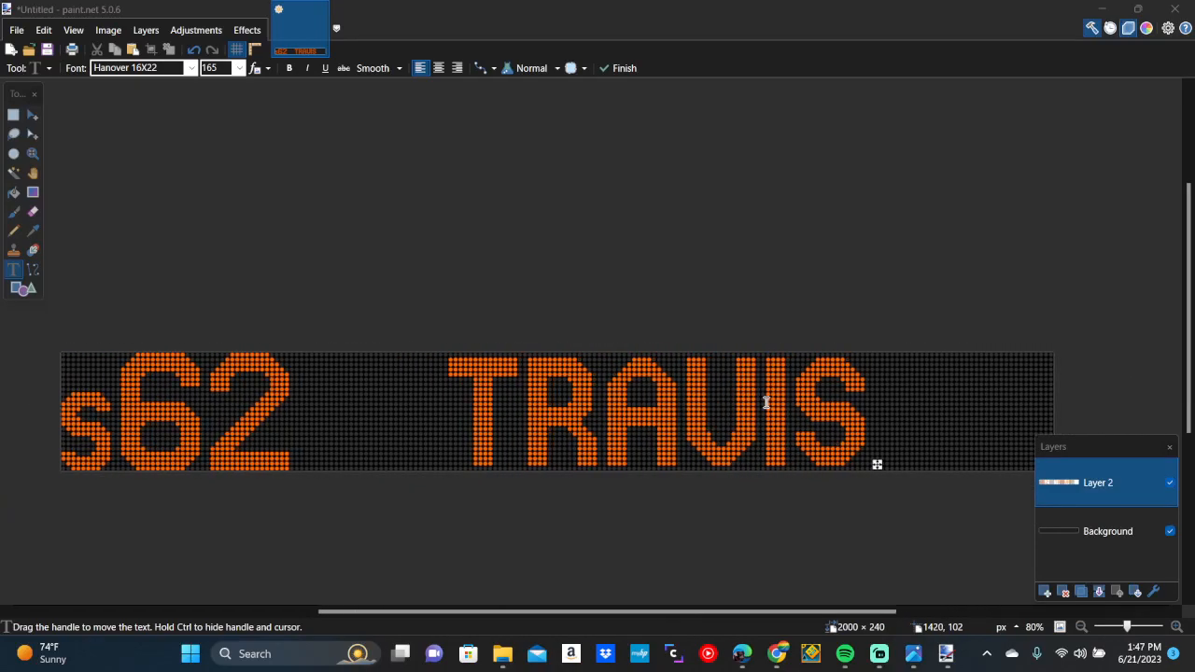
scroll(766, 403, right, 1)
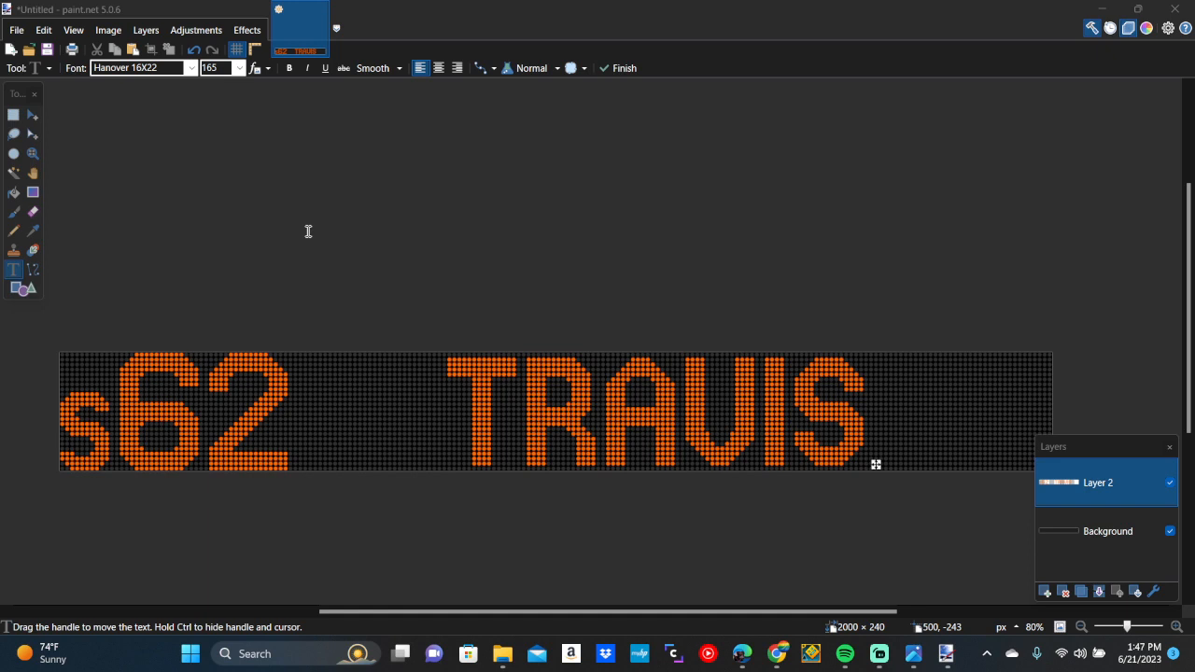
click(1069, 530)
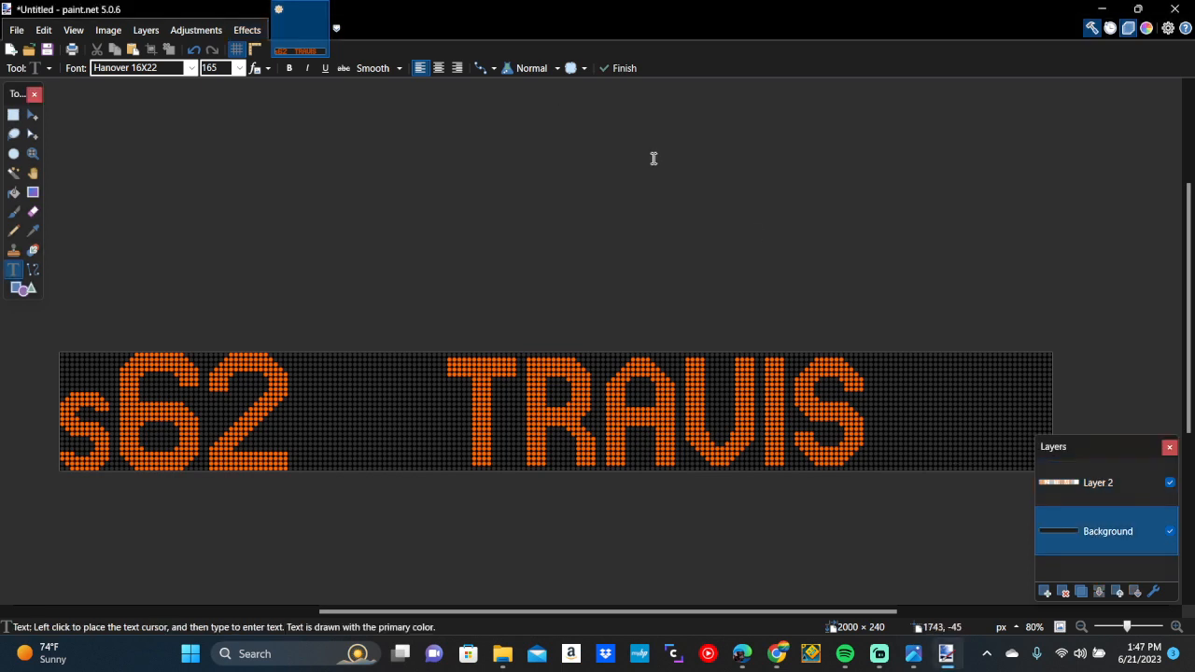
click(247, 30)
mouse_move(302, 165)
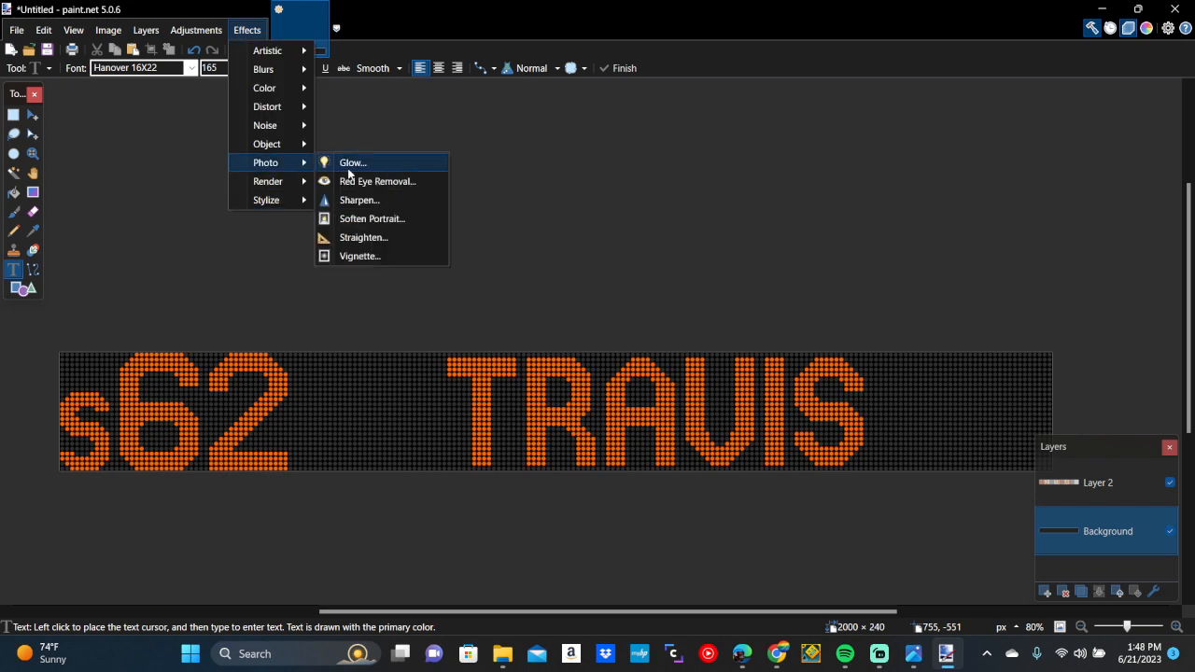
click(347, 167)
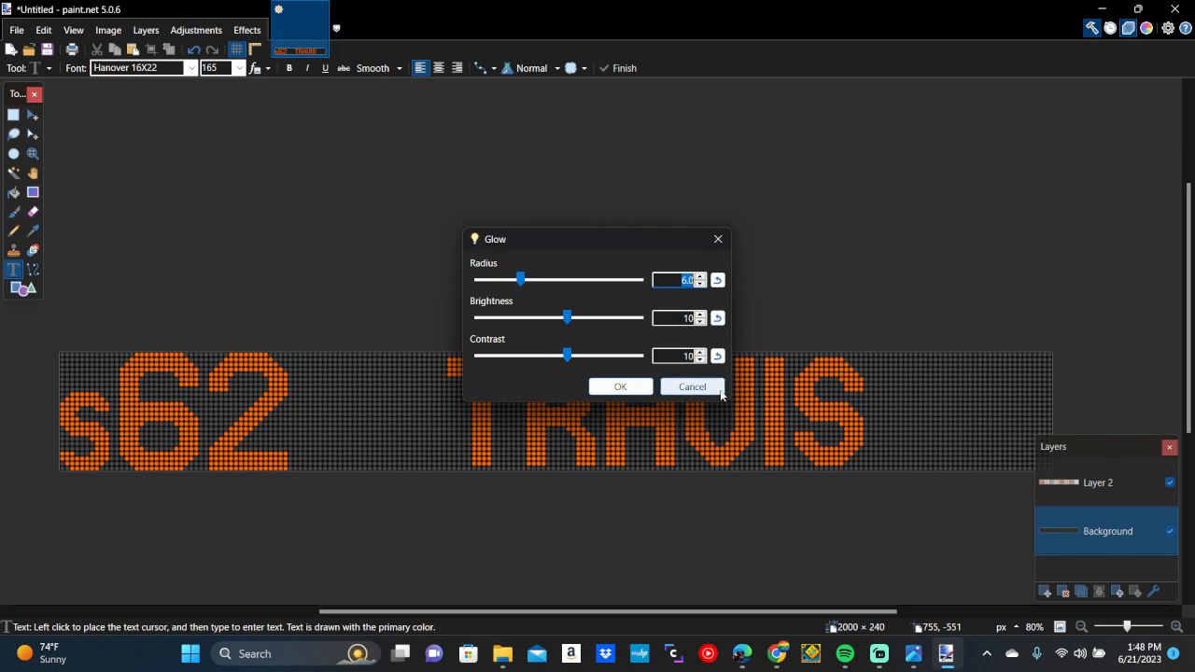
click(717, 388)
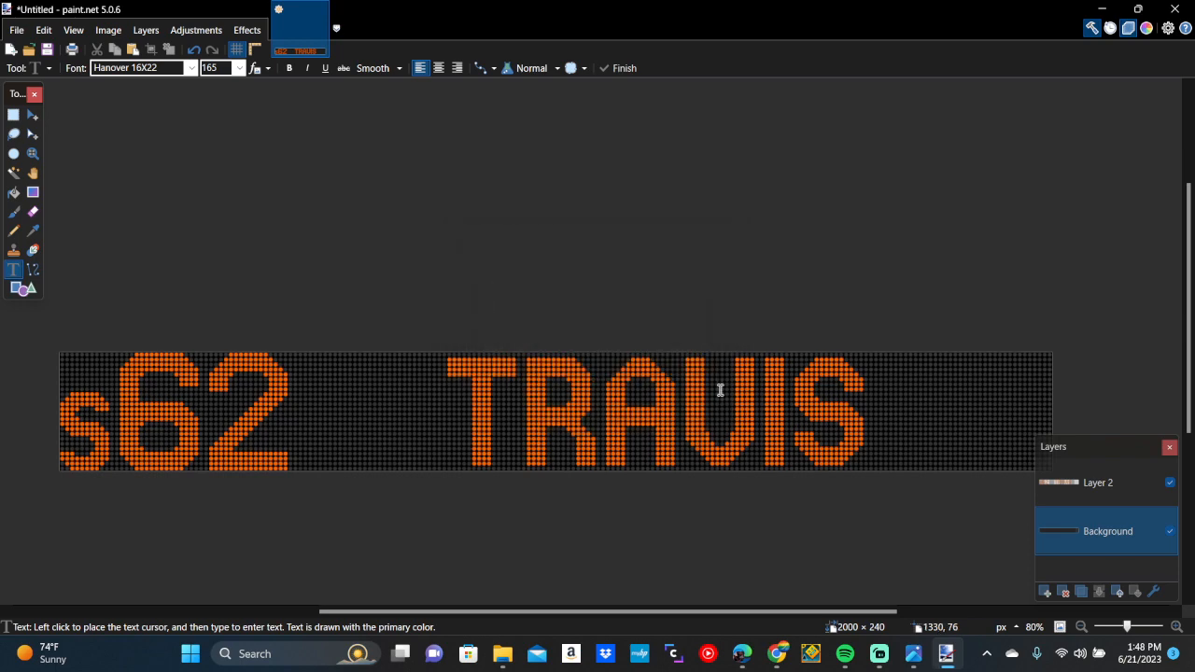
Apply a Glow effect to Layer 2 with radius 20, brightness 10 and contrast 10
click(1132, 503)
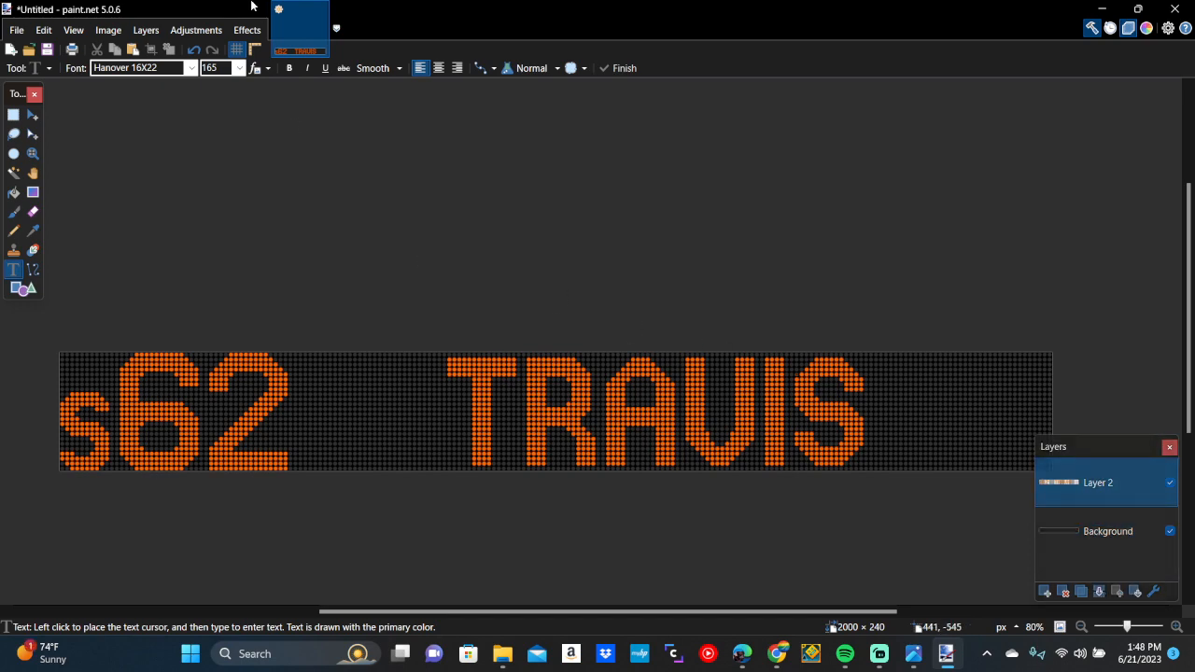
click(248, 30)
mouse_move(306, 168)
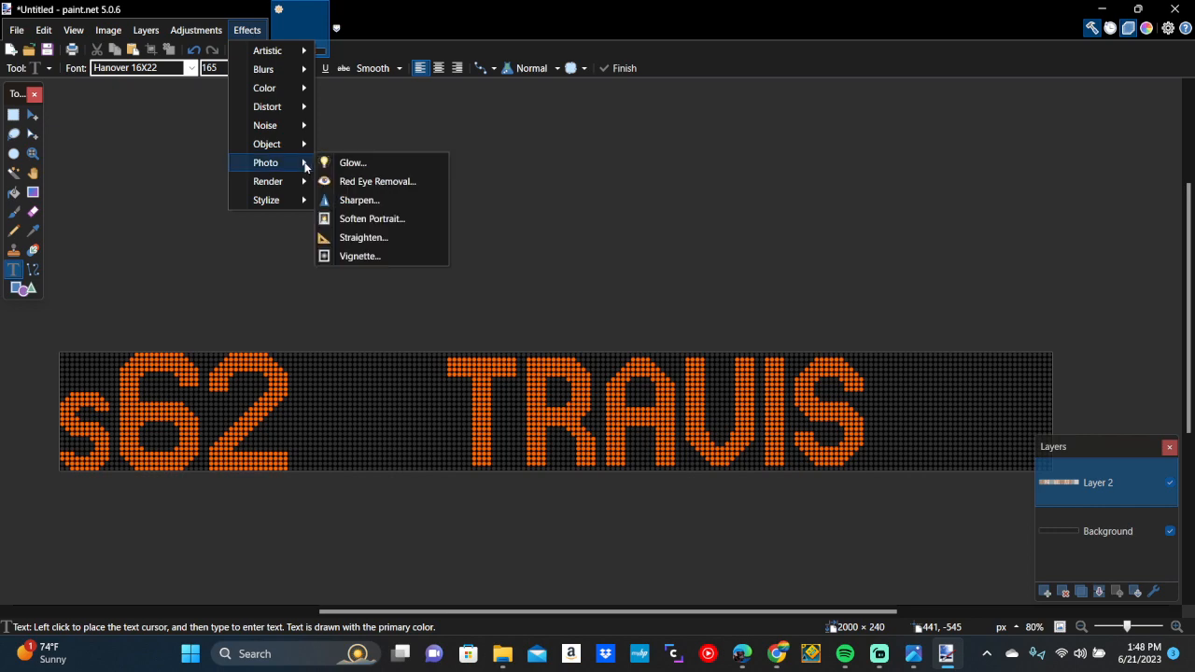
click(348, 164)
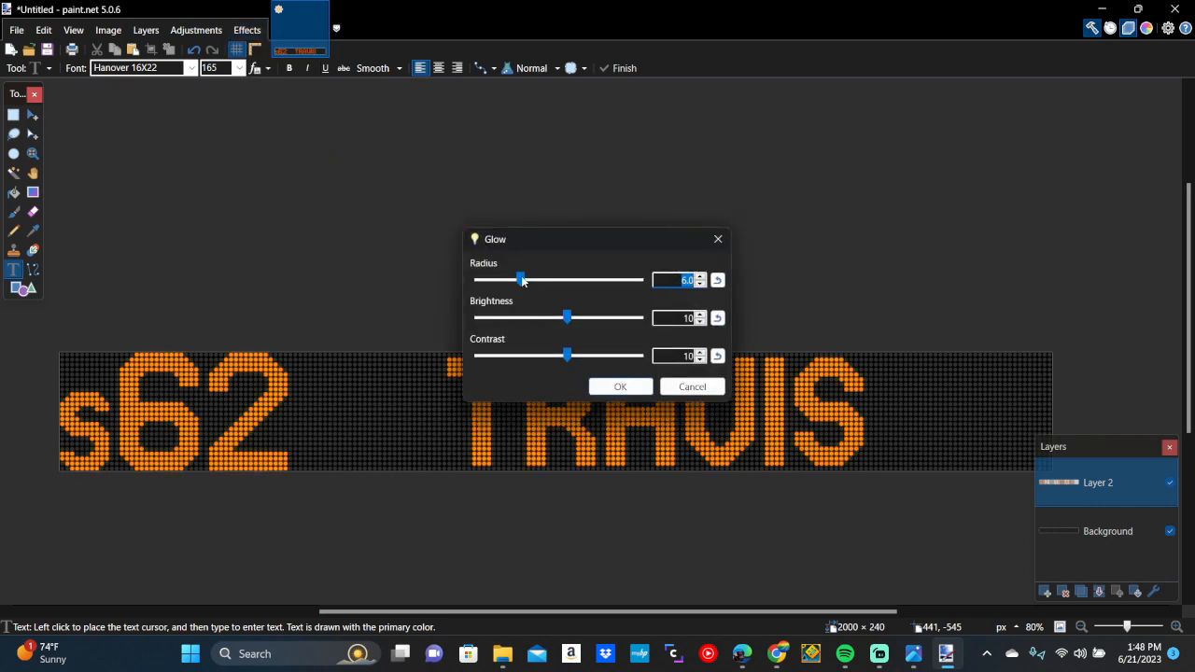
drag(521, 280, 703, 331)
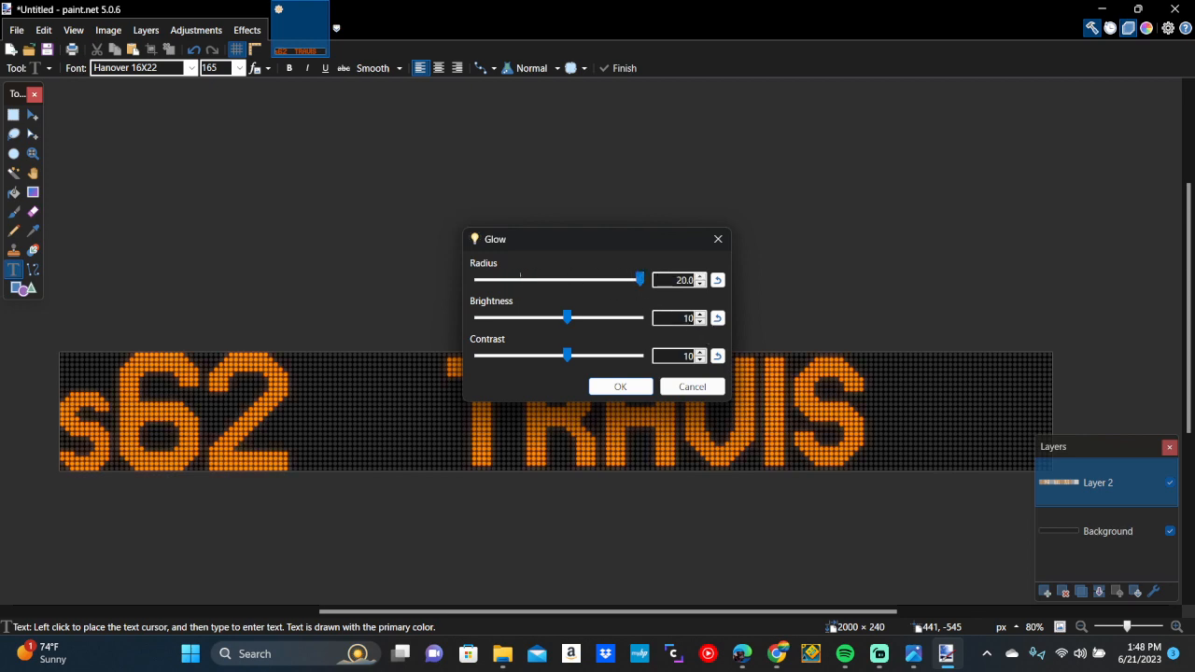
click(622, 387)
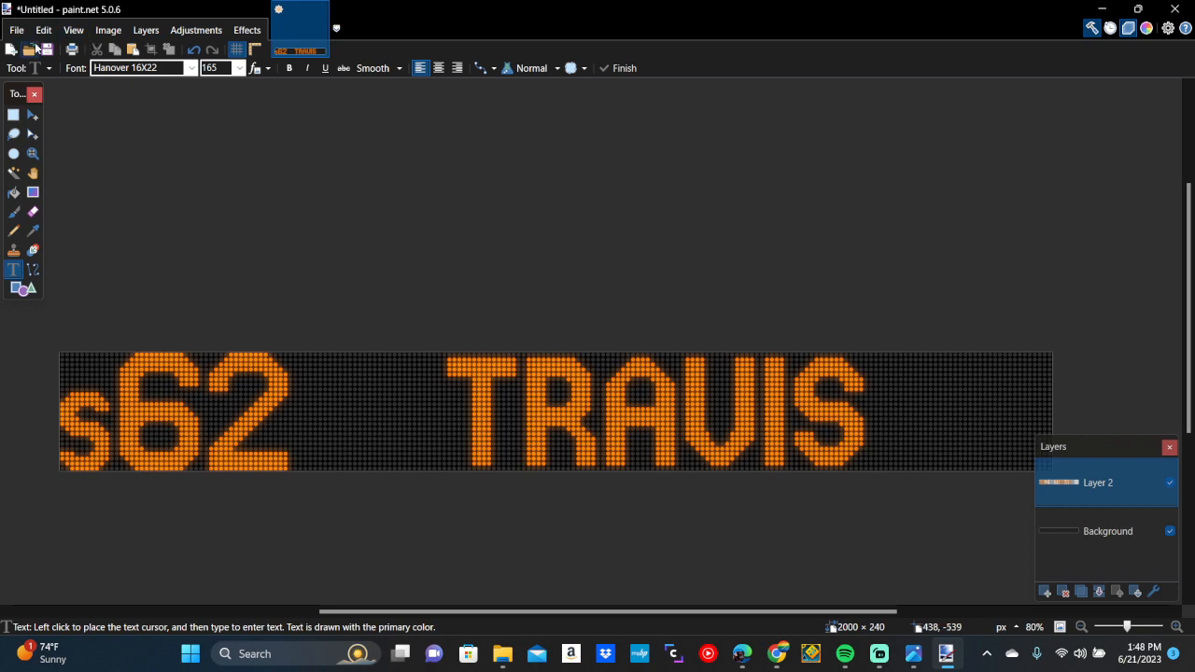
Start saving the sign under a new name in the Castleton folder within Bus Signs, with PNG as the file type
click(17, 30)
click(64, 149)
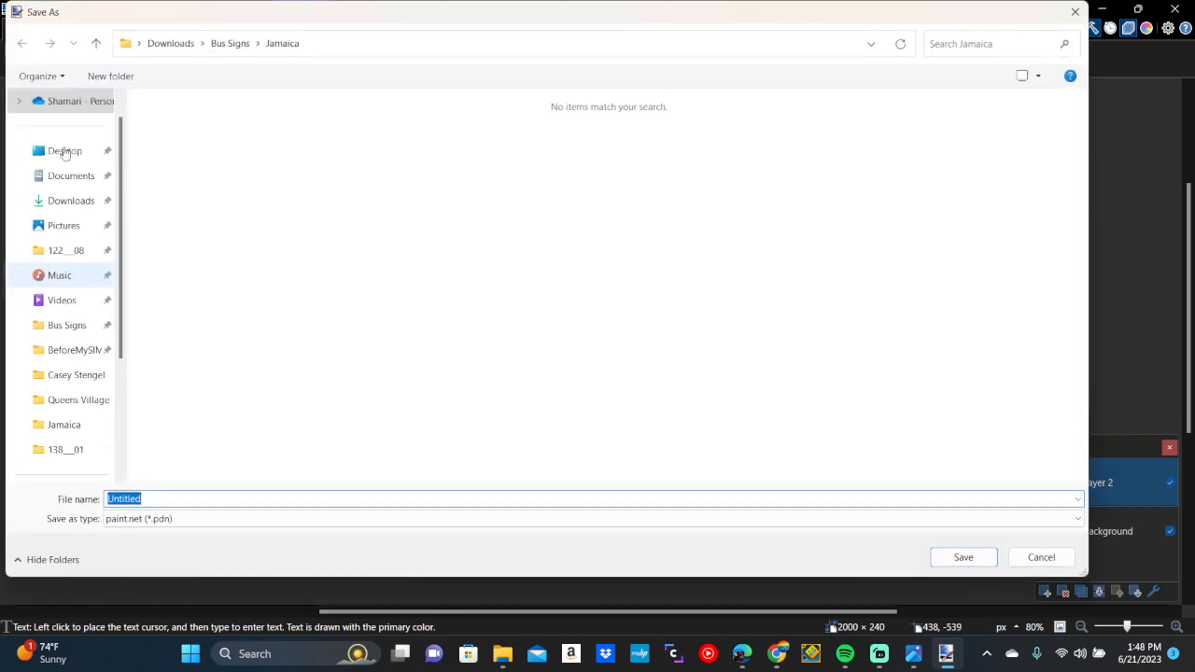
click(73, 334)
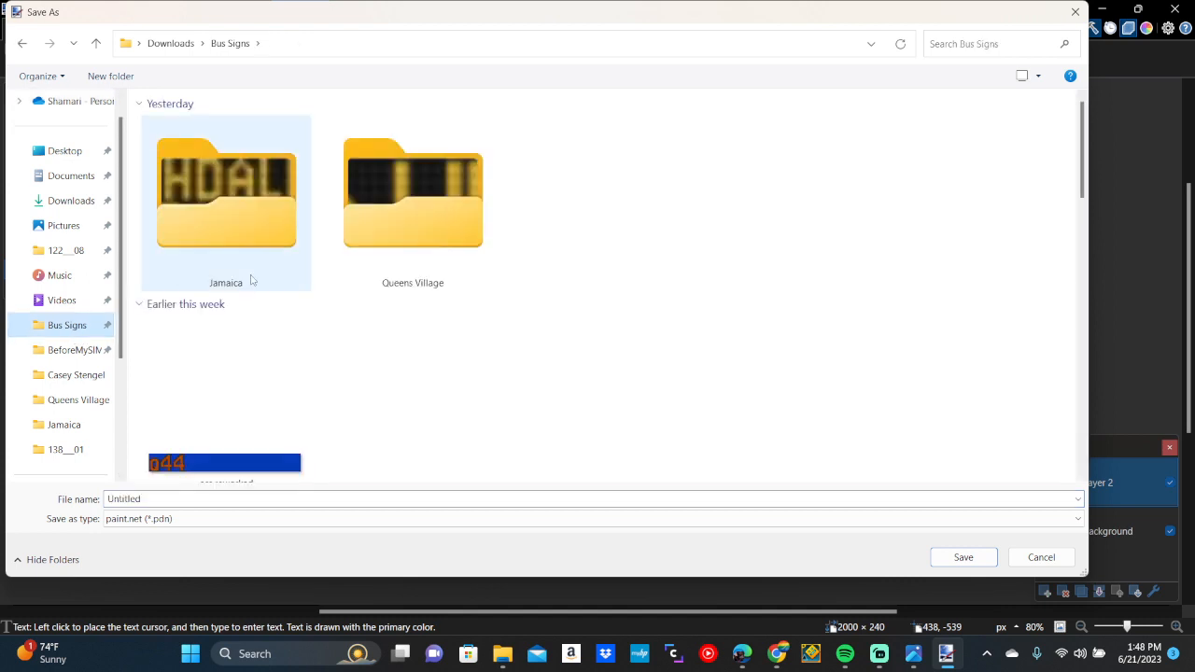
scroll(251, 280, down, 5)
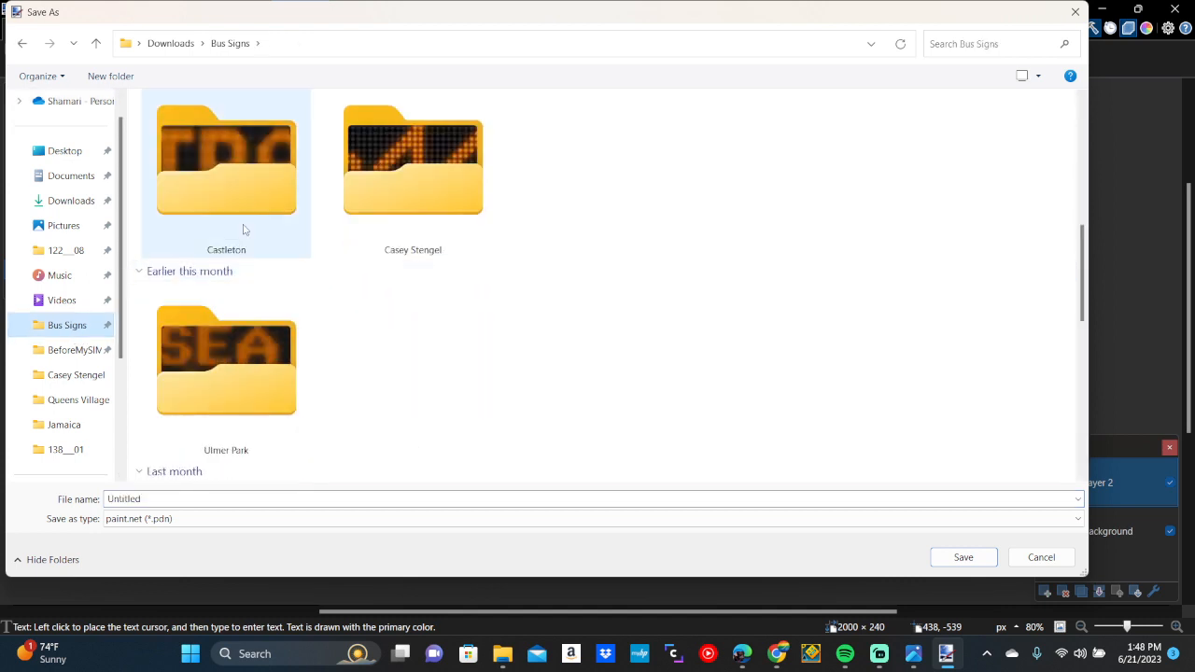
click(242, 226)
click(963, 557)
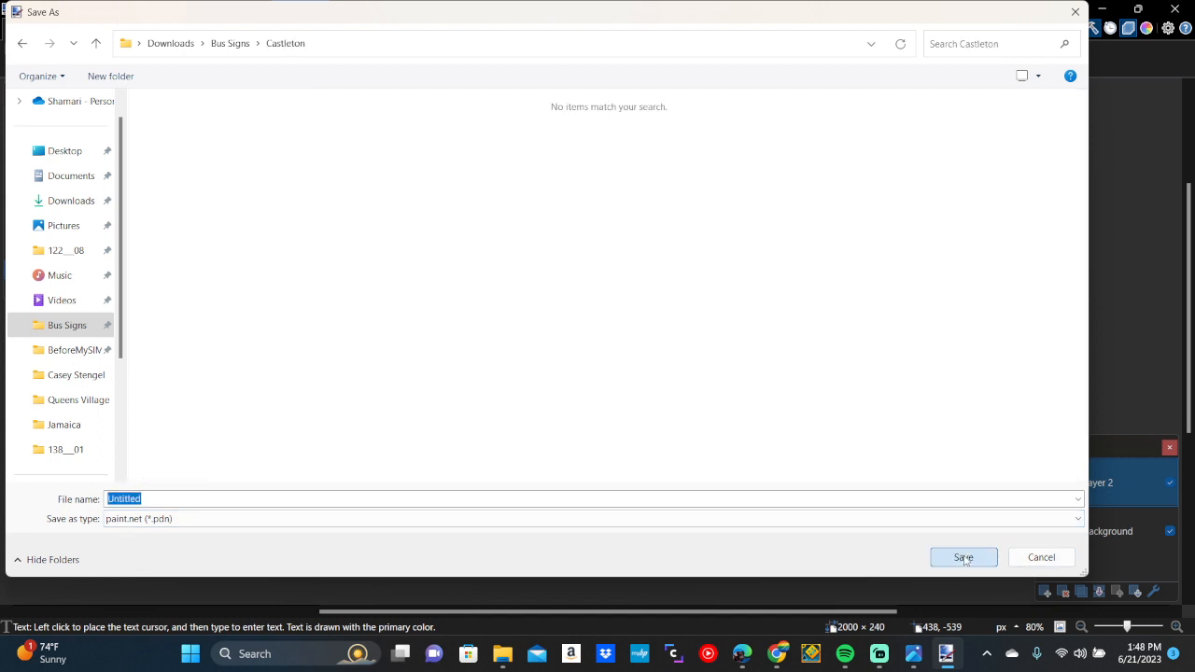
click(773, 528)
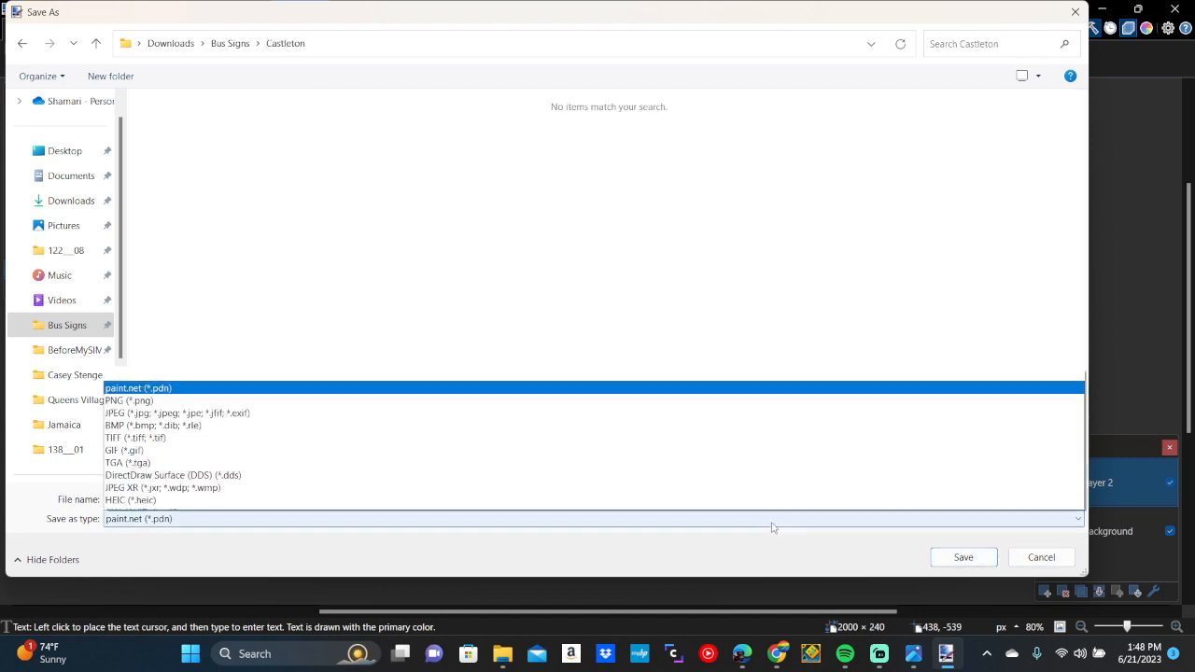
click(571, 379)
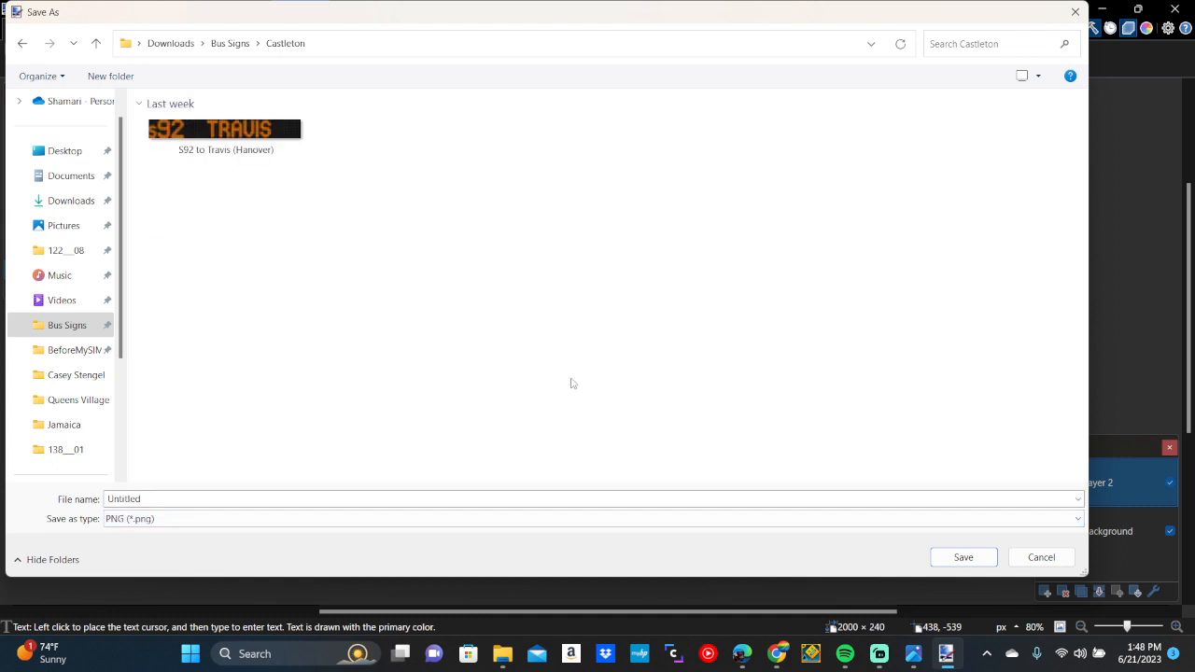
click(325, 521)
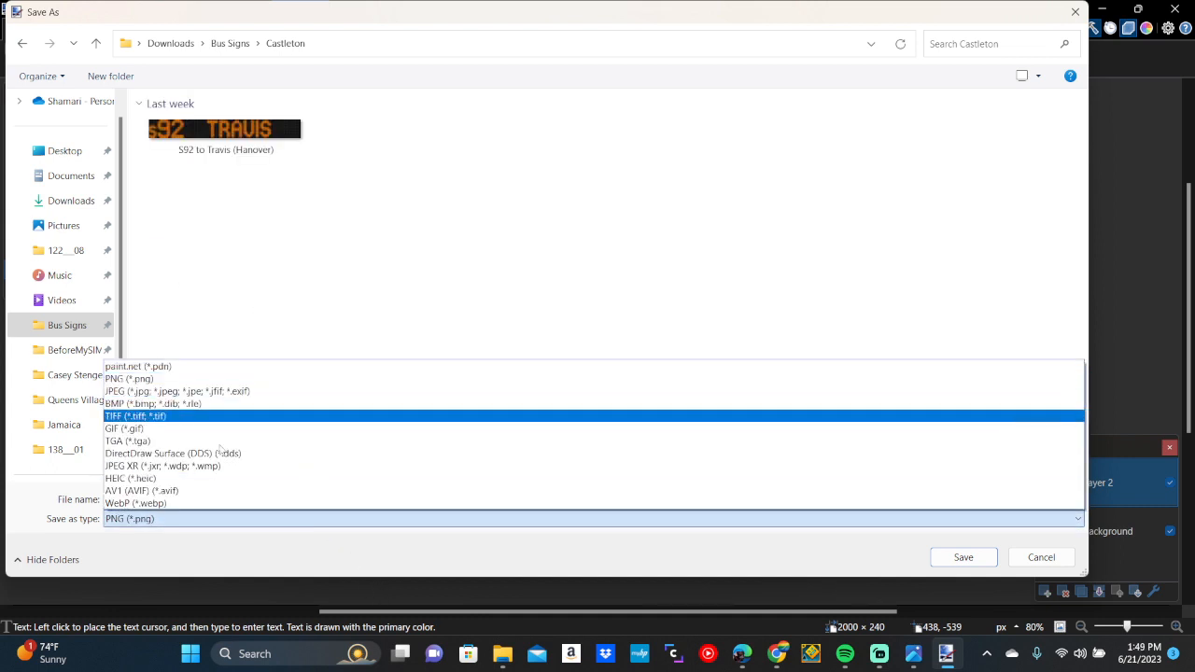
click(185, 552)
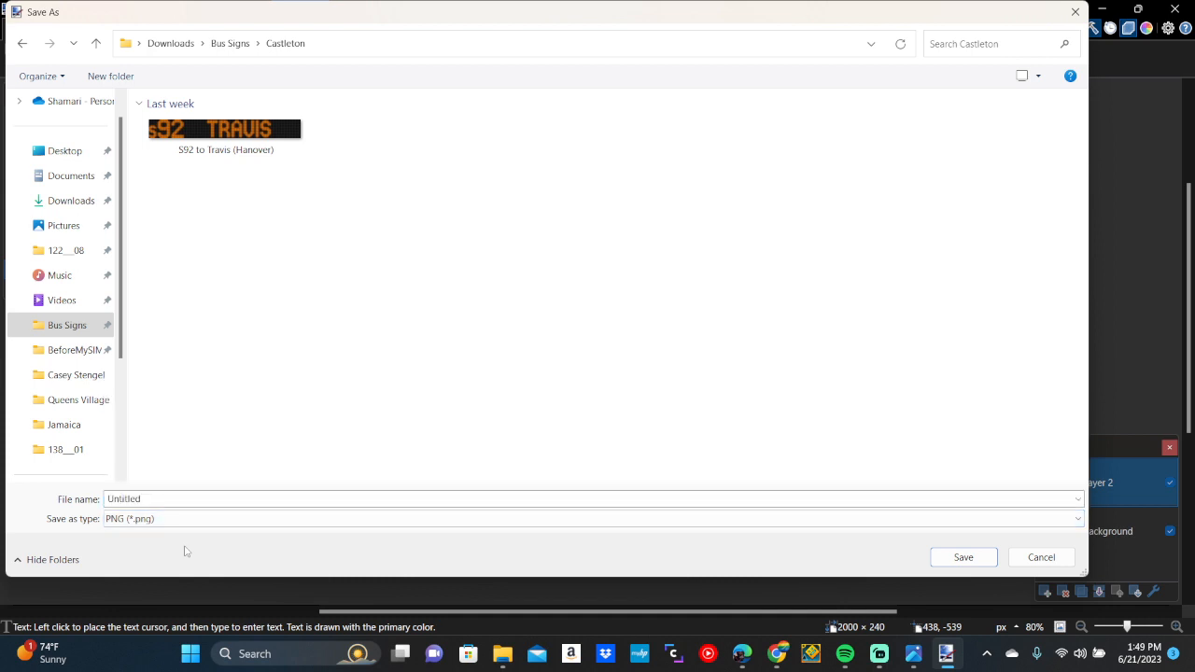
click(173, 519)
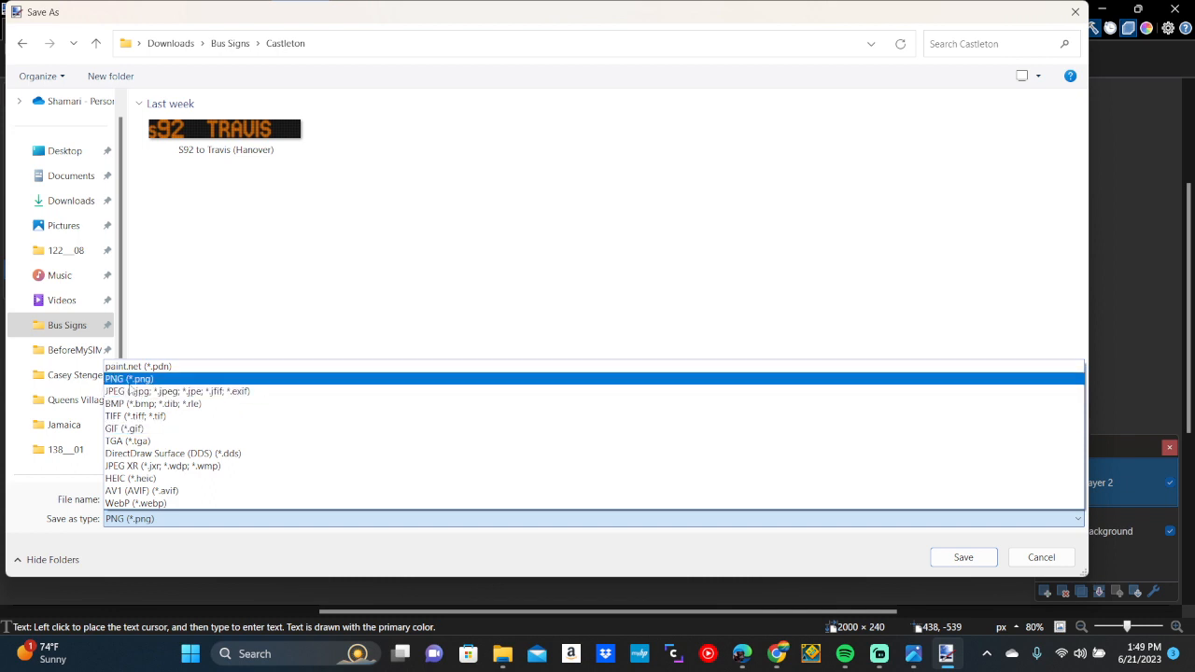
click(130, 392)
click(168, 519)
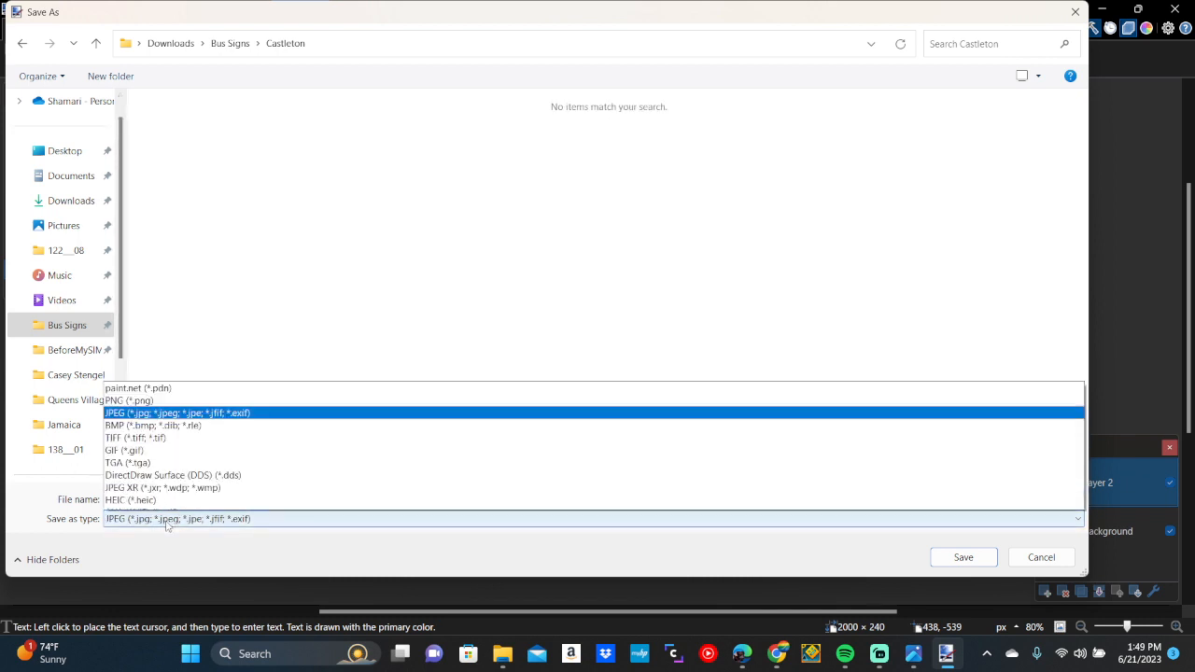
click(172, 380)
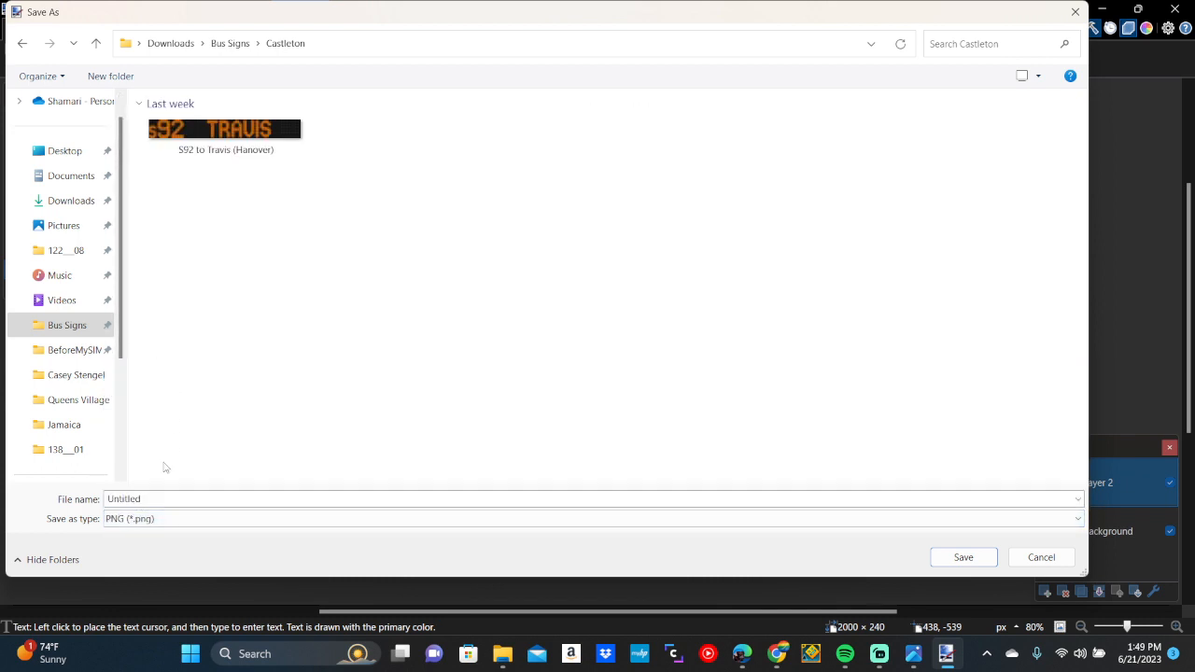
Save the sign as S62 to Travis (Hanover) with the default PNG settings, flattening its layers
double_click(150, 500)
text(S62 to Travis (Hanover)
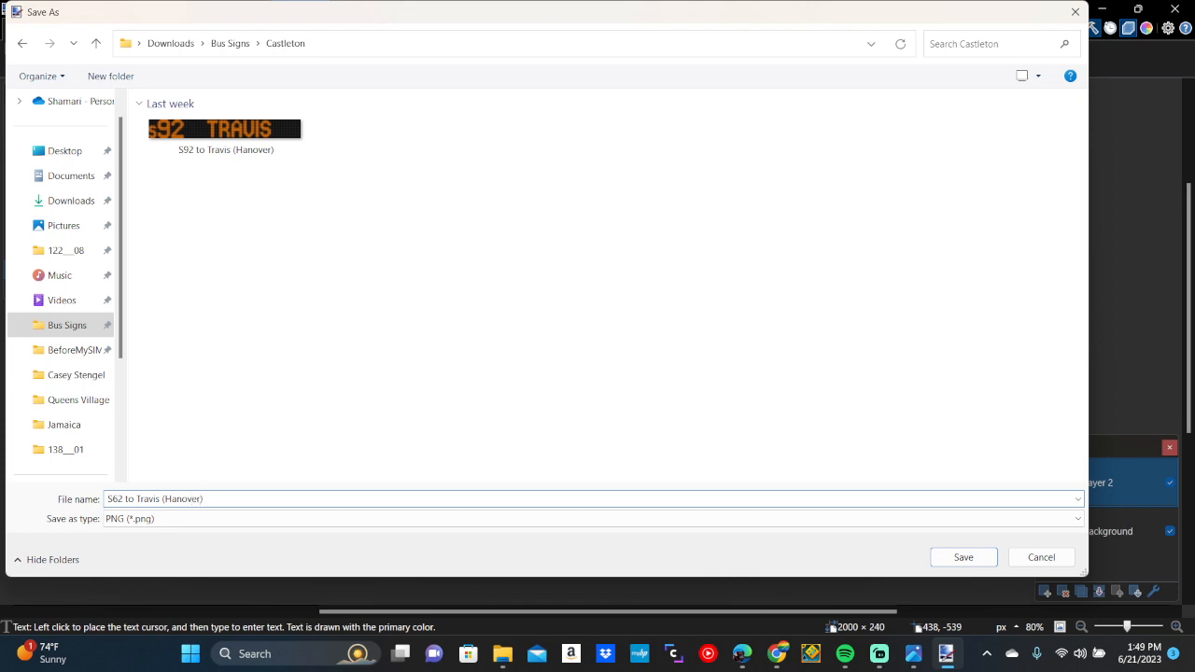
key(Return)
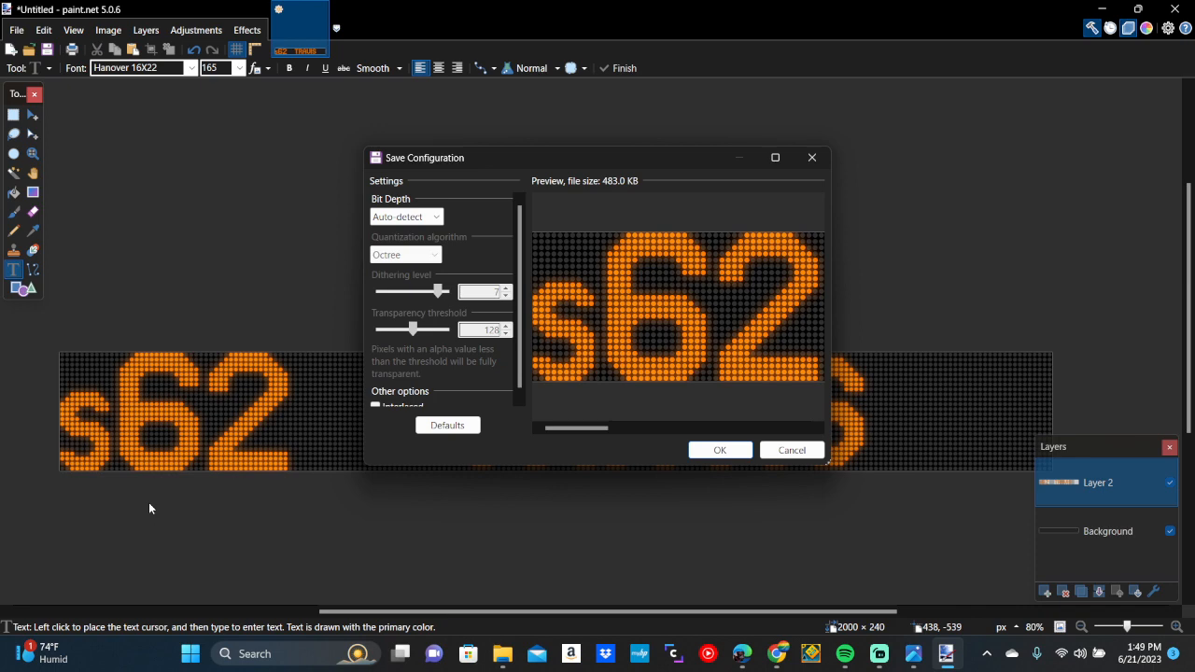
key(Return)
key(Return)
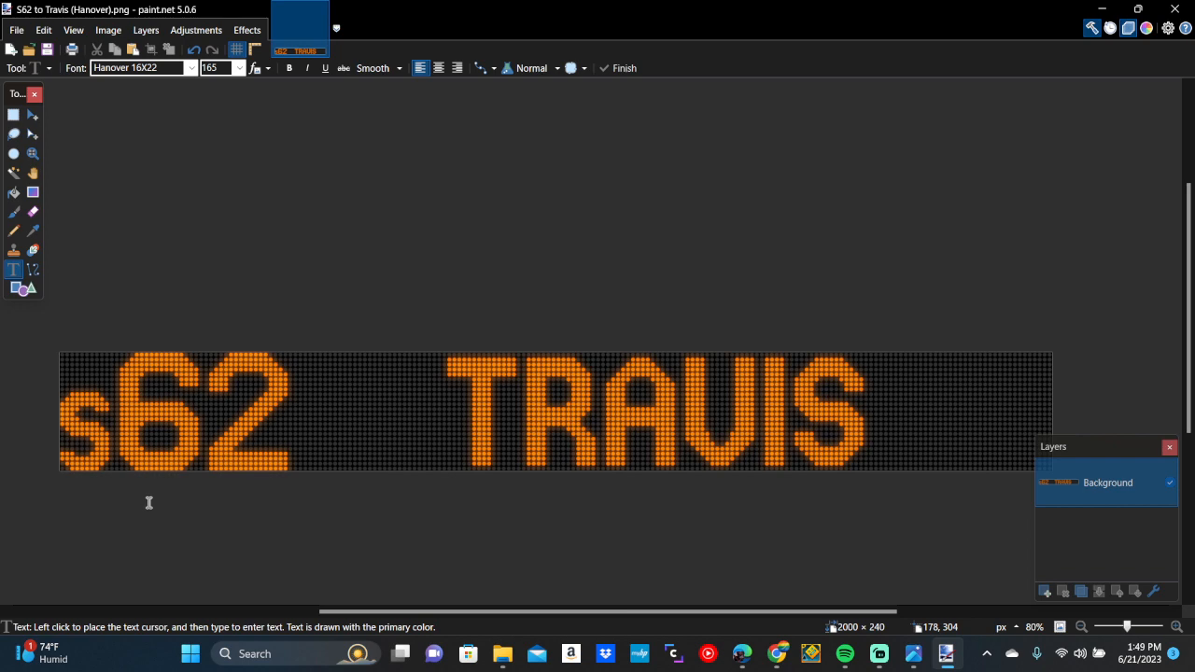
Switch to the photo viewer to look at the reference photo of the M14A +Select Bus sign
click(845, 655)
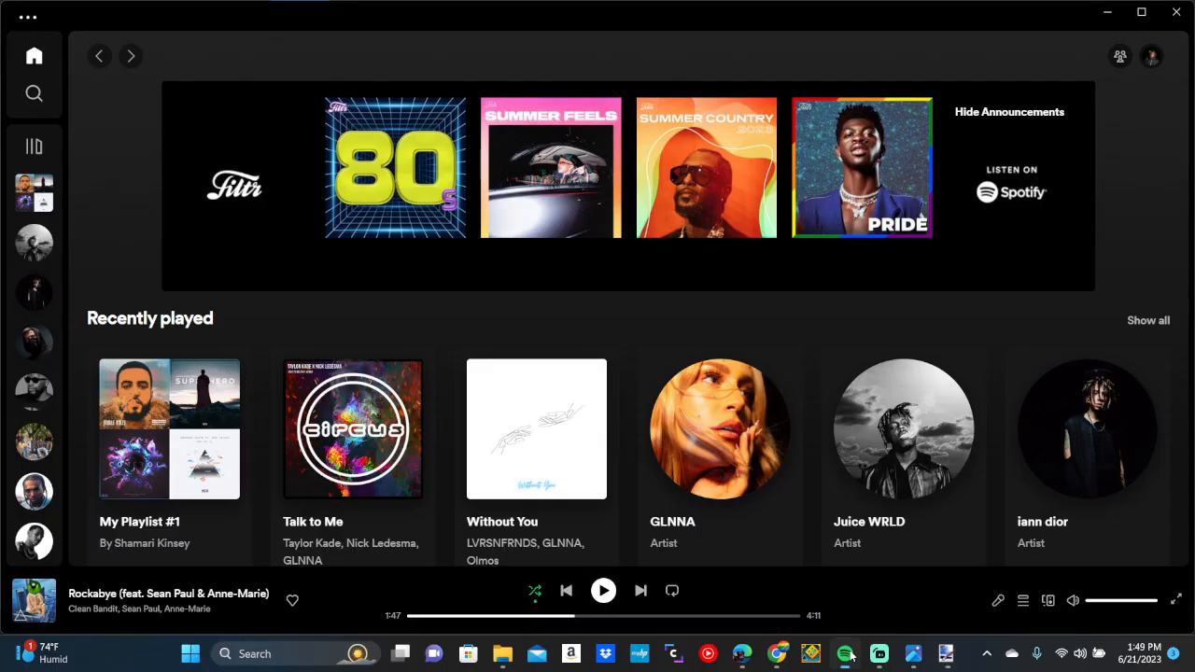
click(879, 654)
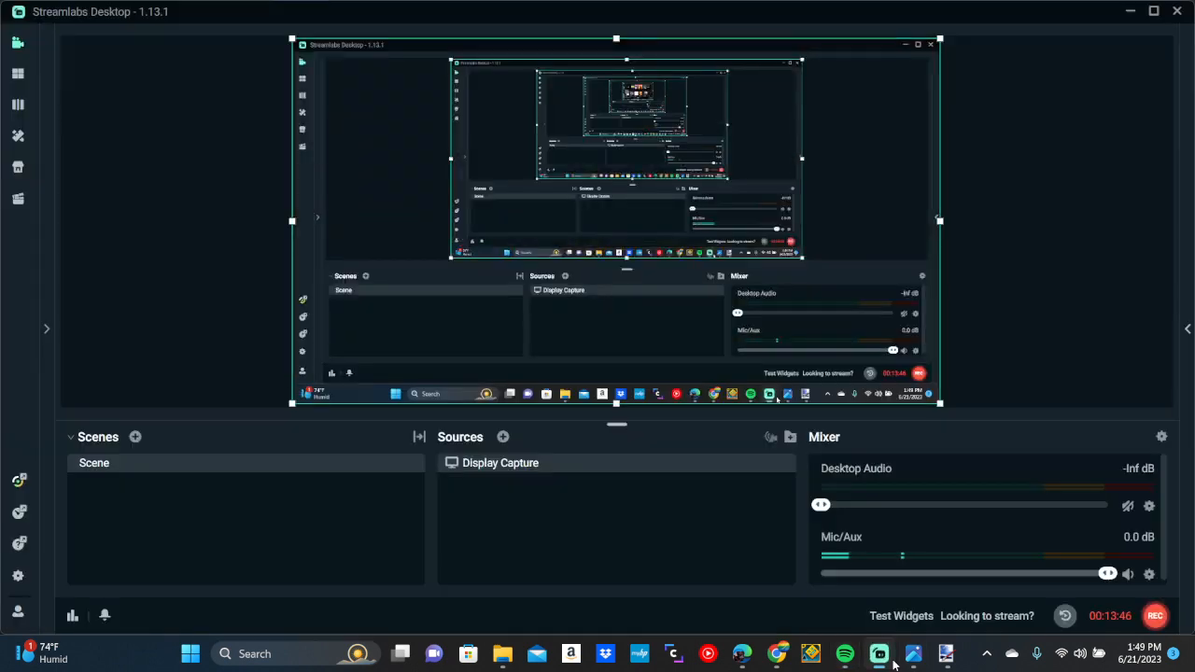
click(945, 655)
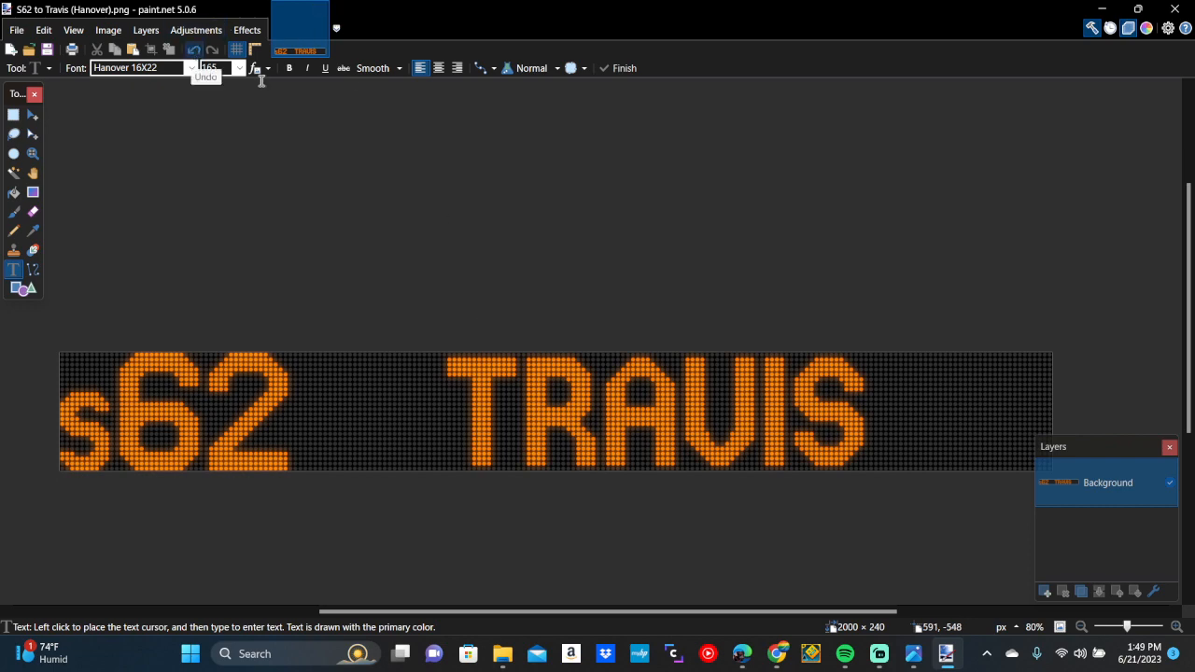
click(913, 651)
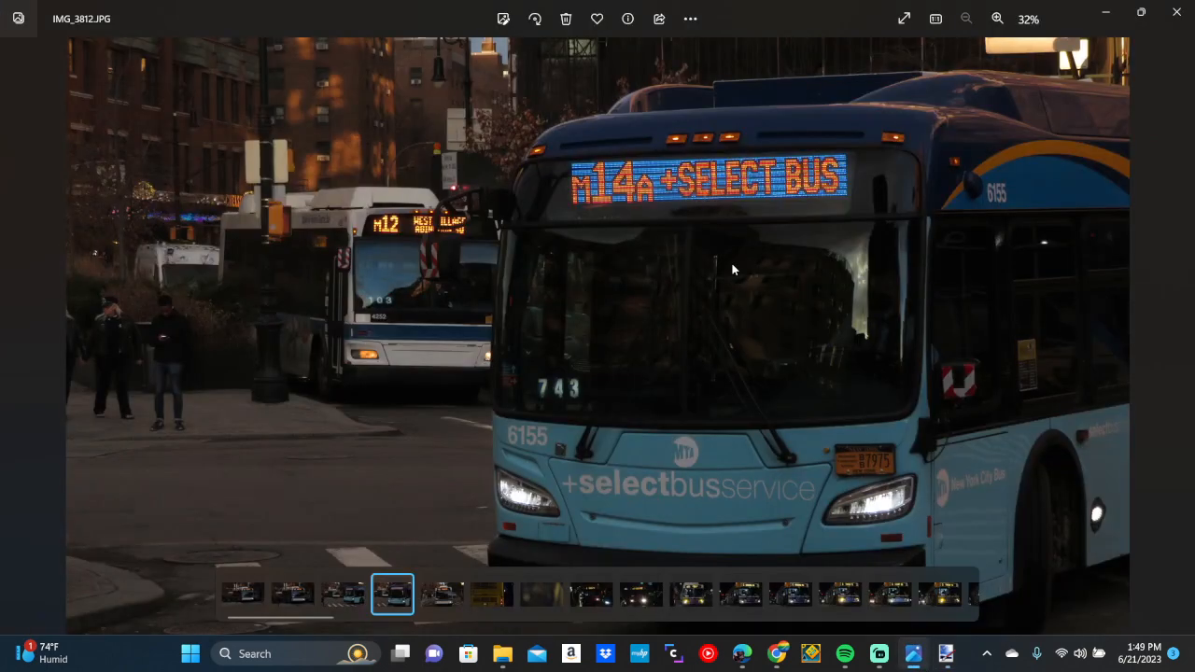
Examine the lettering and blue background of the M14A +Select Bus sign up close in the reference photo
scroll(728, 177, up, 6)
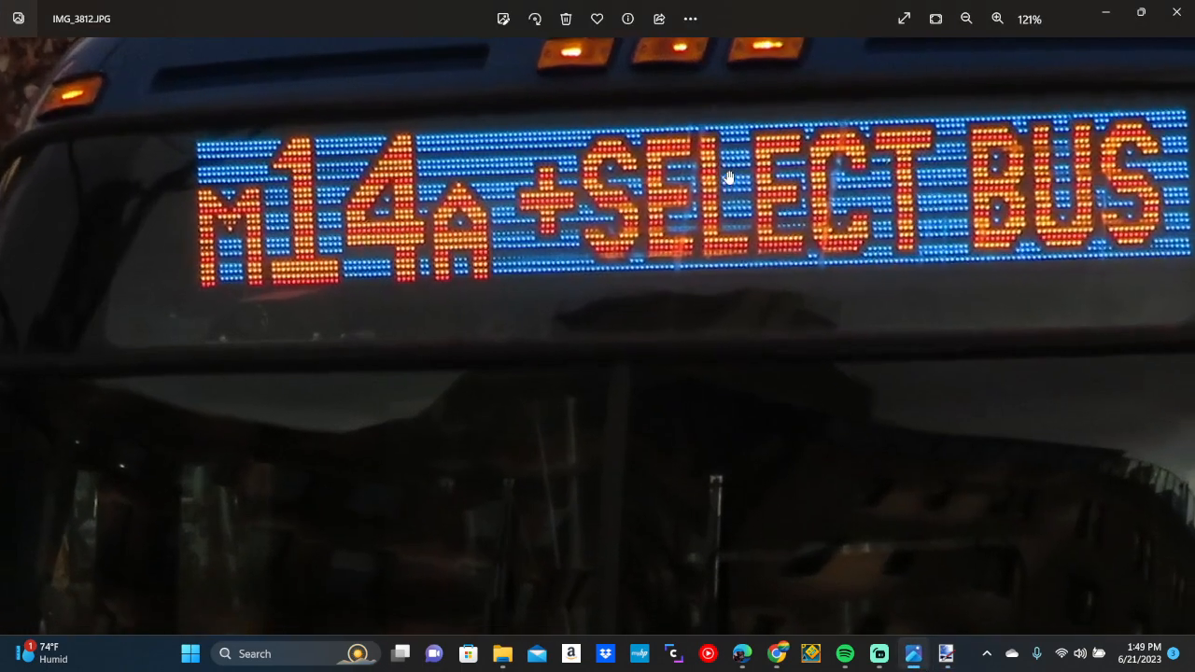
drag(728, 177, 643, 227)
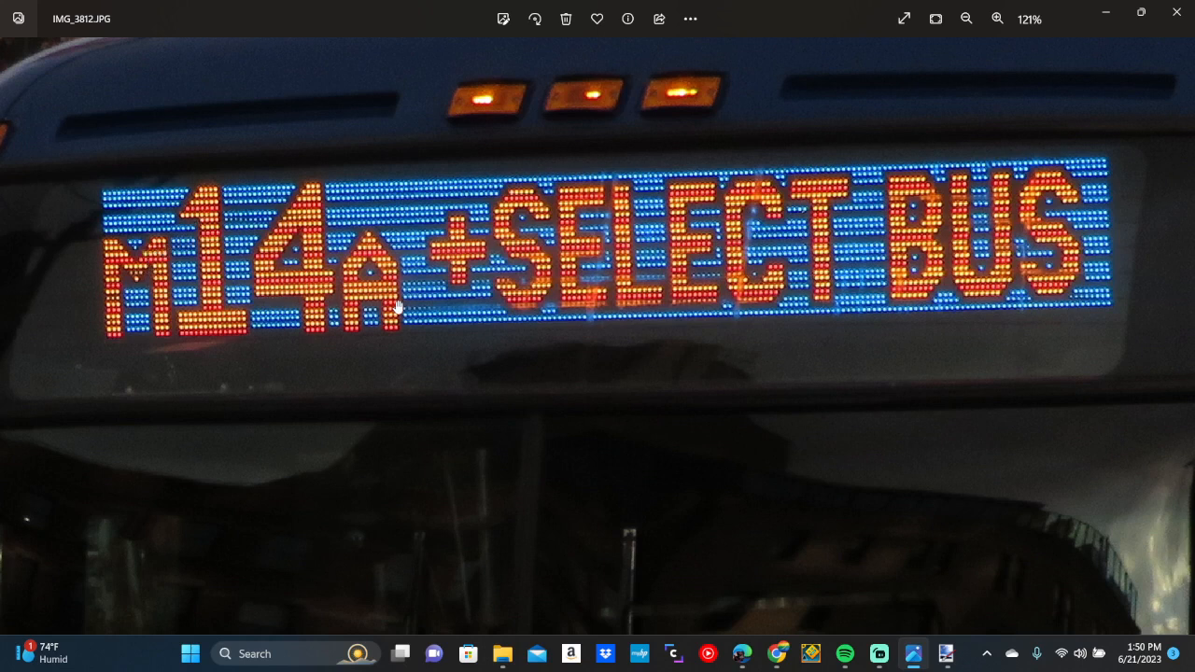
Switch back to paint.net and undo the S62 sign's flattening, glow and lettering back to the blank dot grid
click(946, 653)
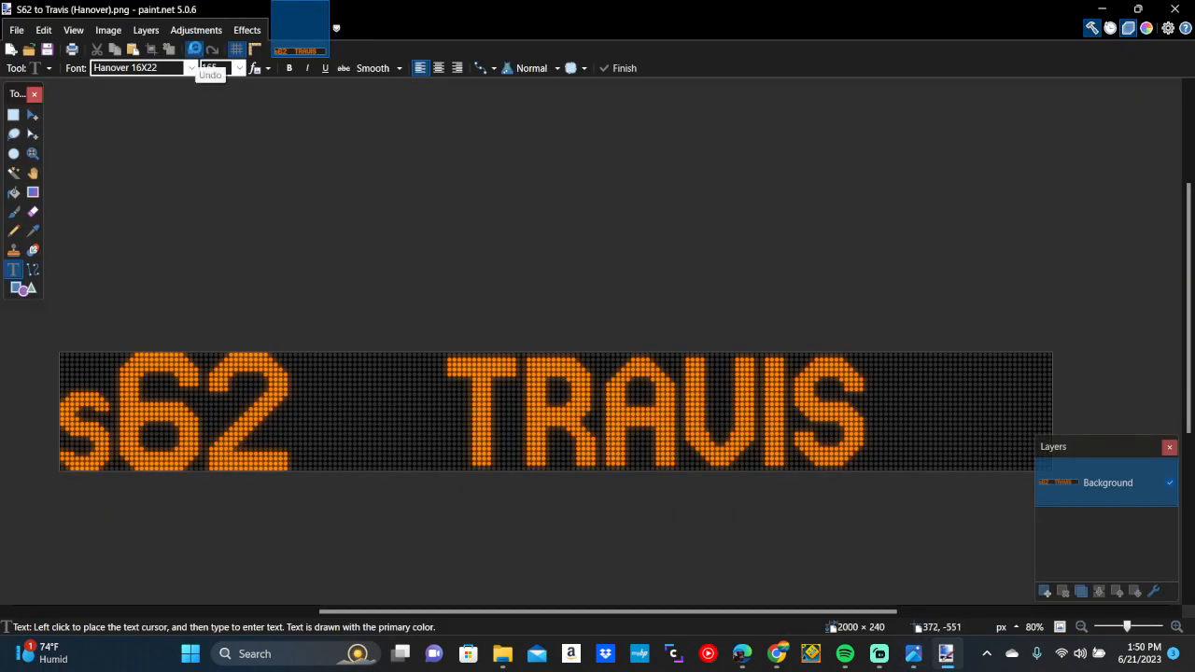
click(195, 51)
click(195, 51)
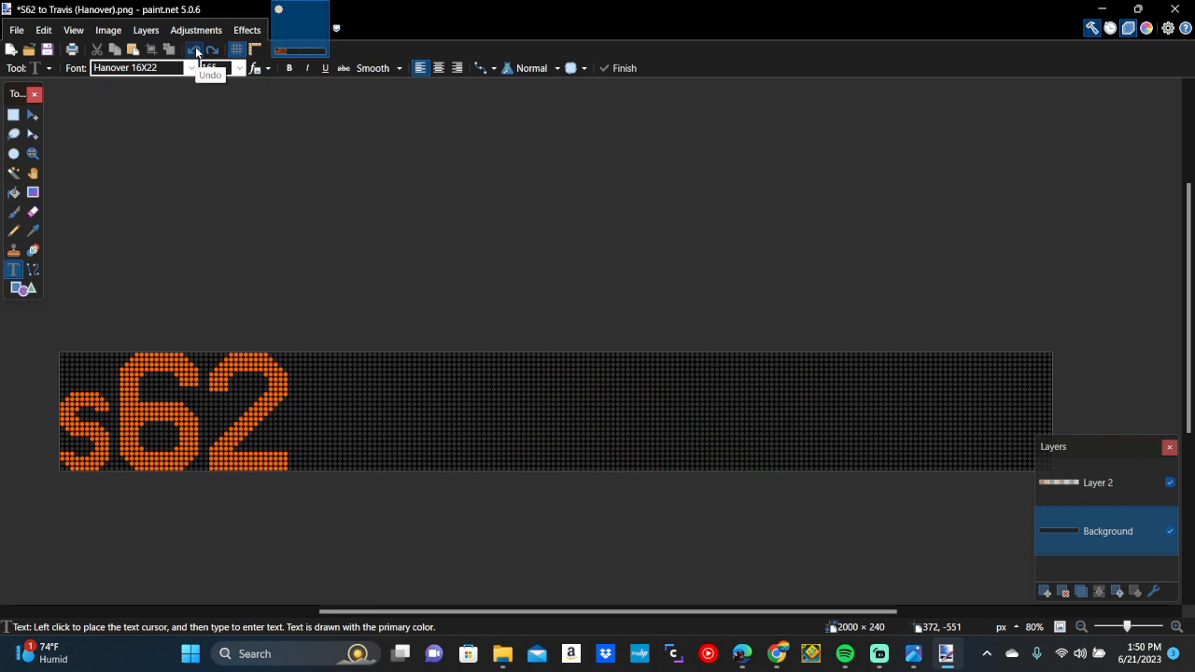
click(195, 51)
click(195, 52)
click(196, 51)
click(195, 51)
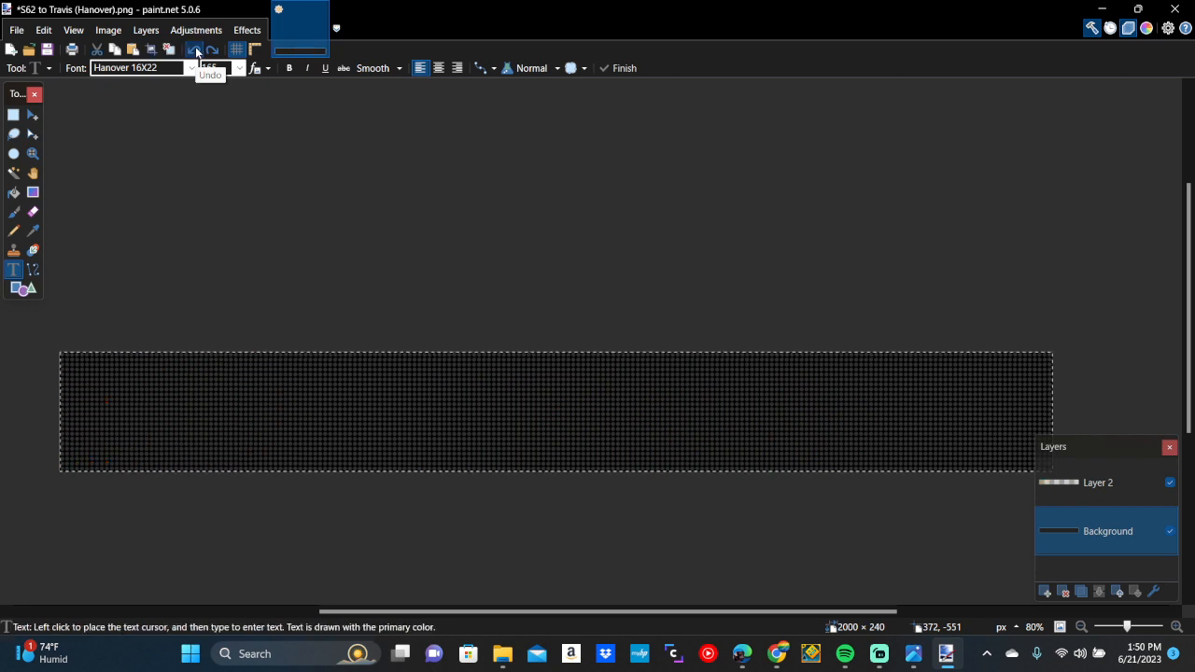
Start a text entry on Layer 2 about 600 px across the blank grid and look through the Hanover fonts
click(1094, 483)
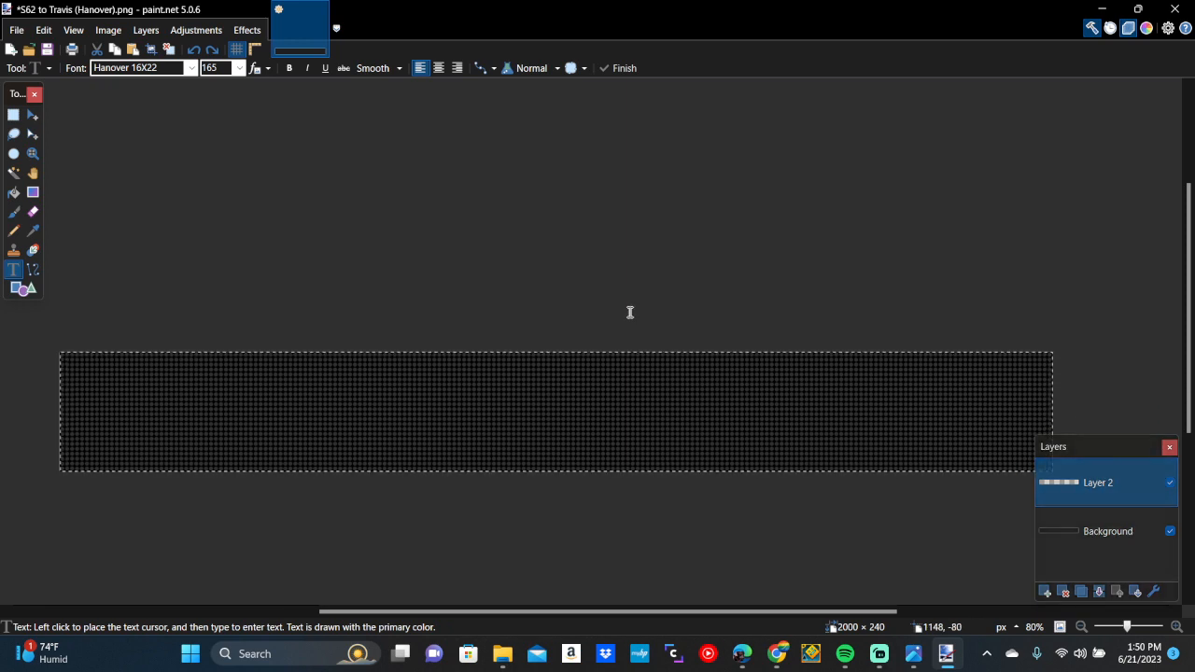
click(358, 415)
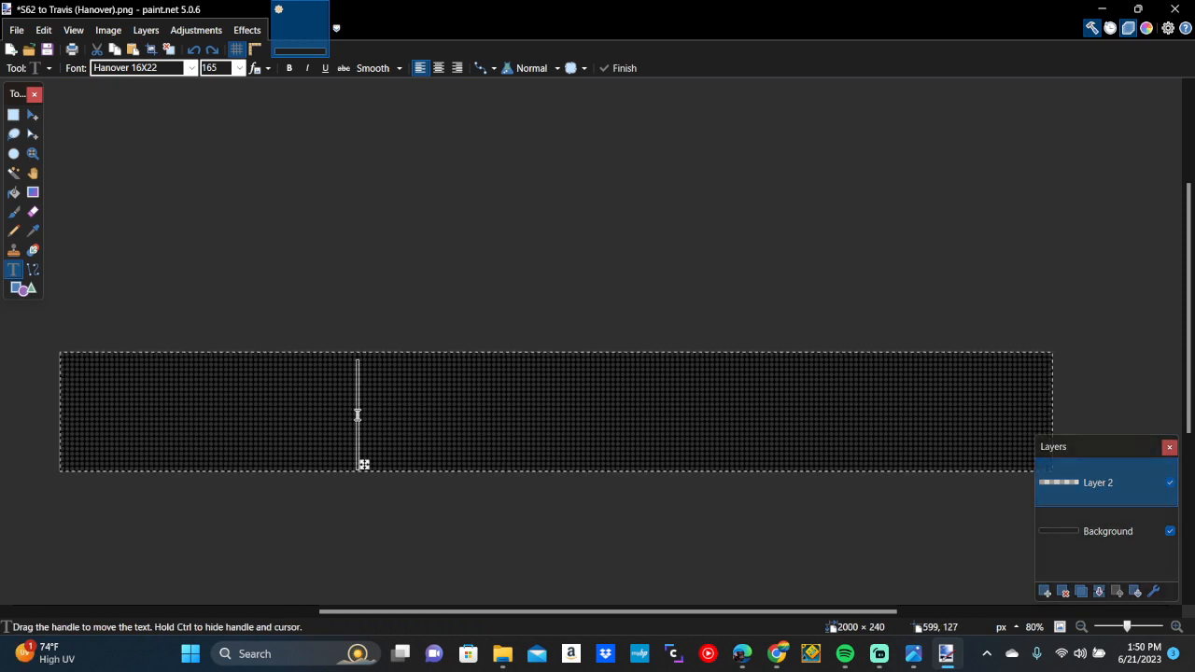
click(177, 67)
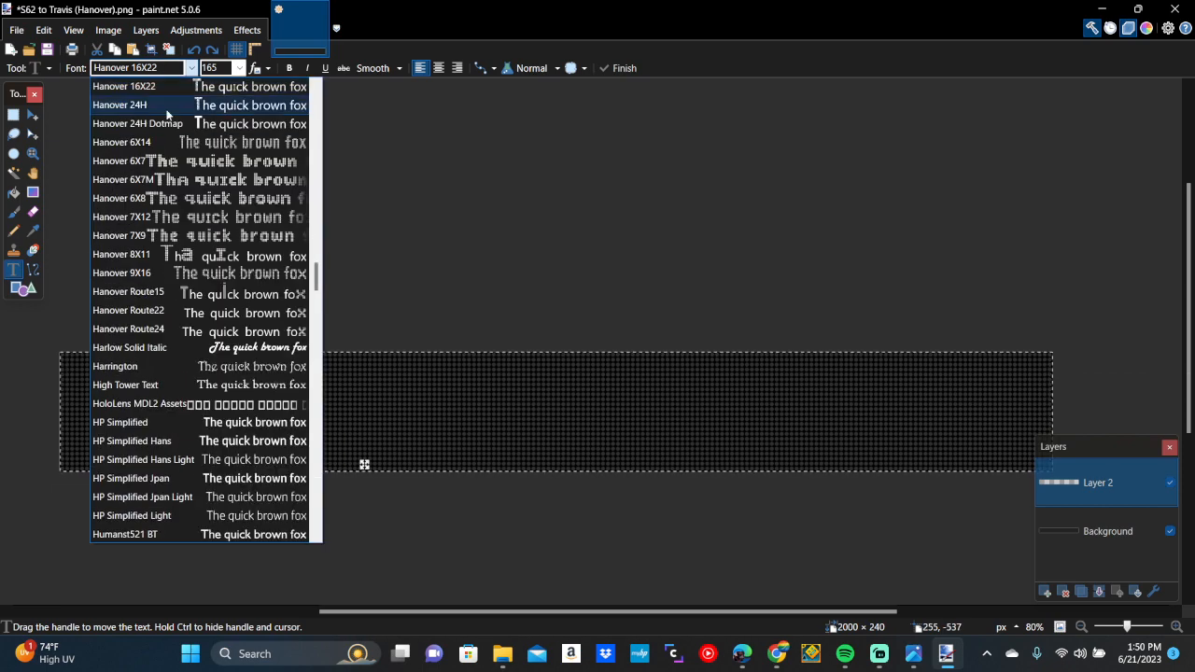
scroll(164, 184, up, 2)
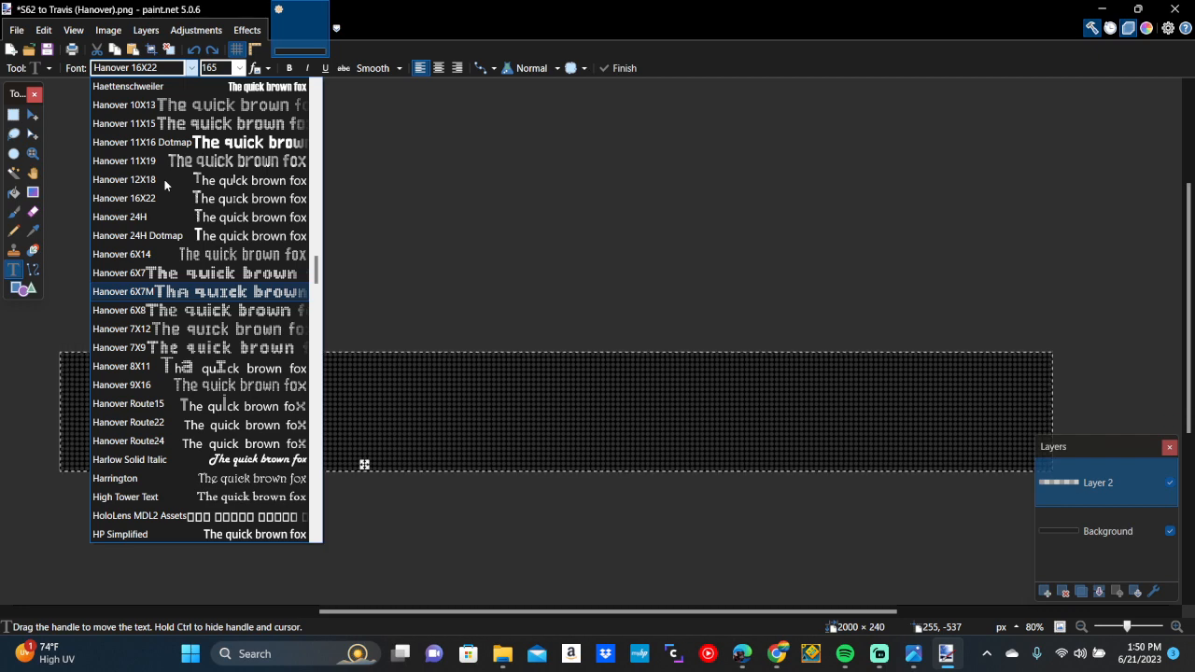
Switch to File Explorer and open the SBS BG (Hanover) image from the Bus Signs folder in paint.net
mouse_move(778, 659)
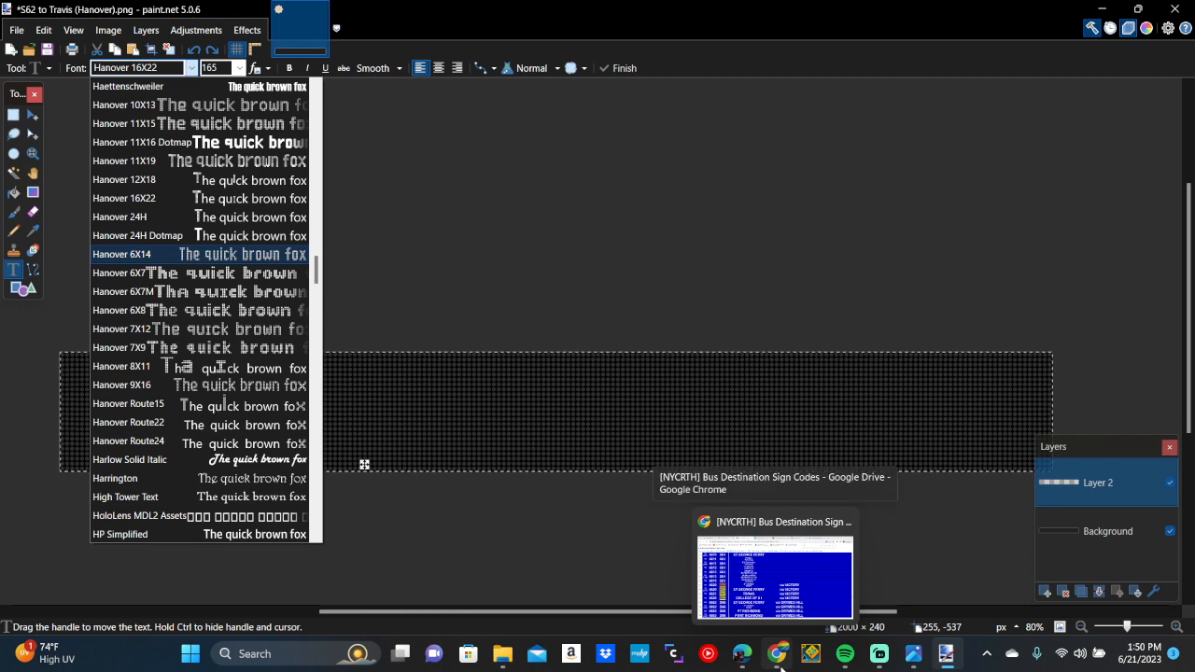
click(780, 658)
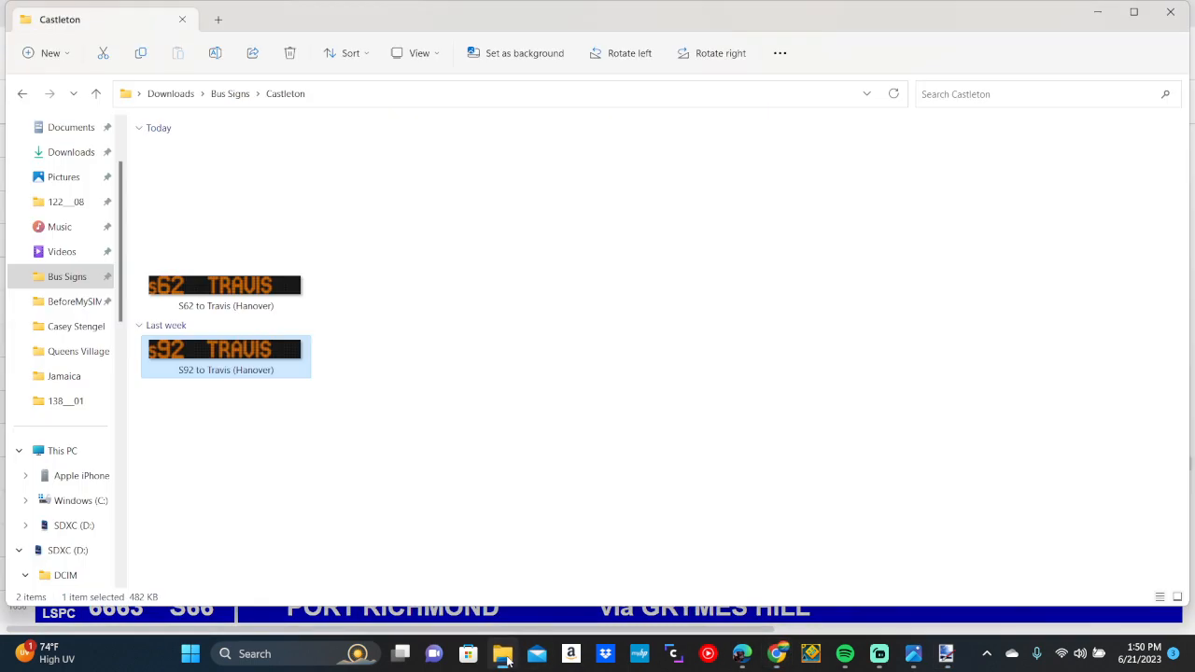
click(504, 657)
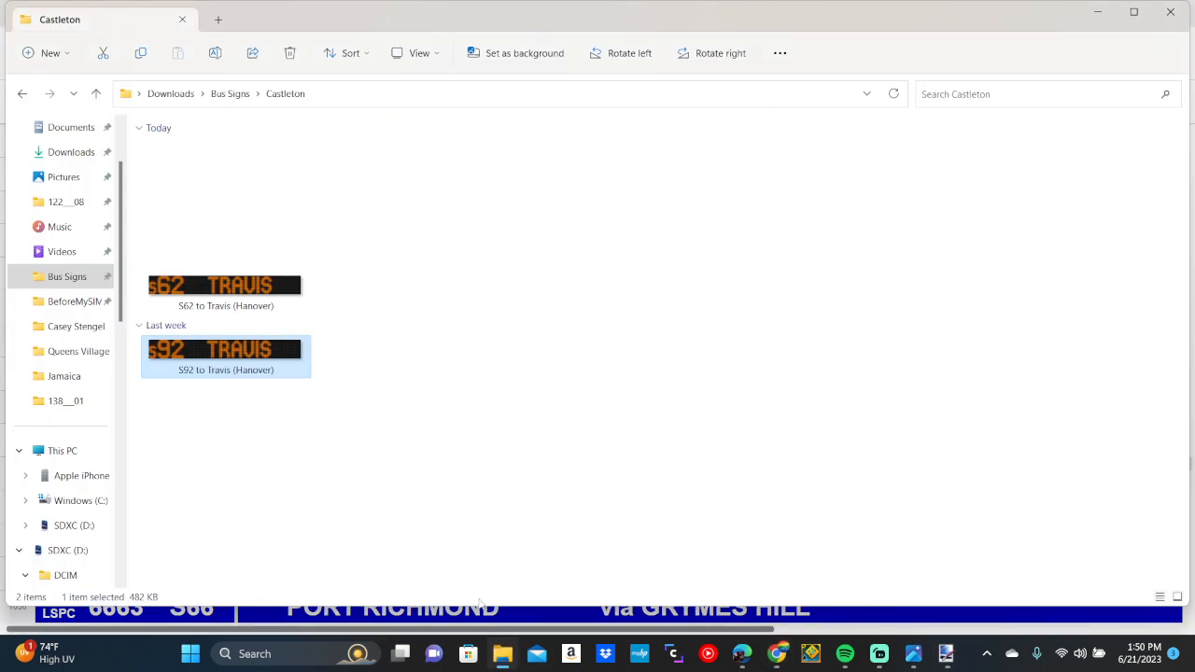
click(66, 277)
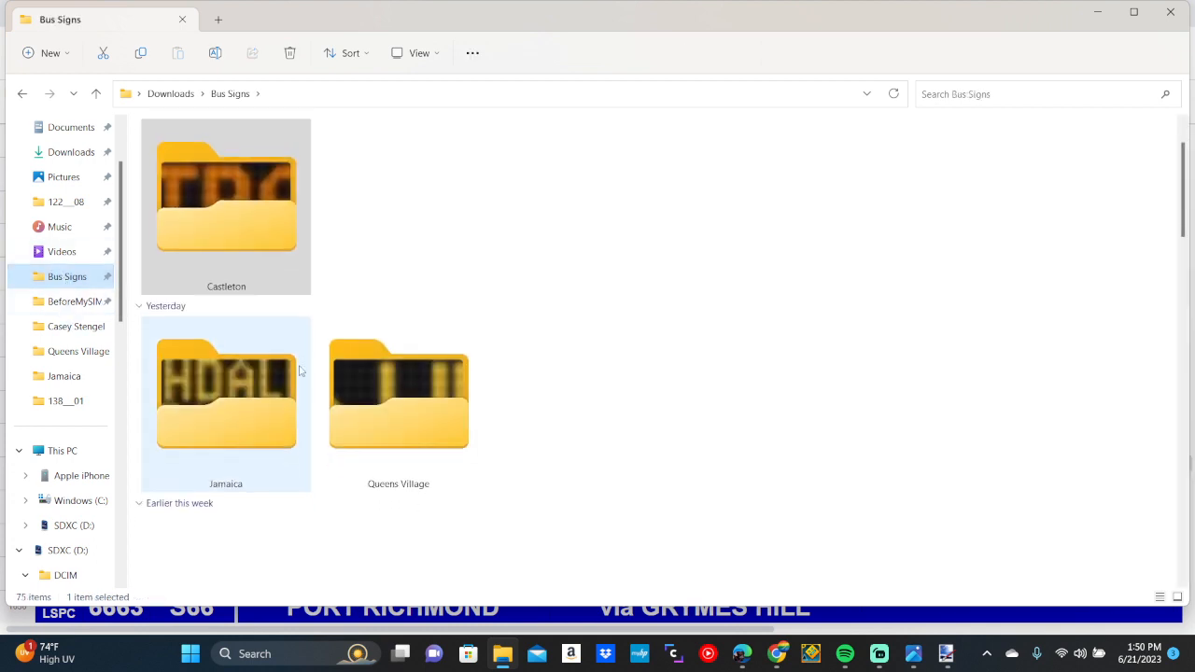
scroll(299, 371, down, 5)
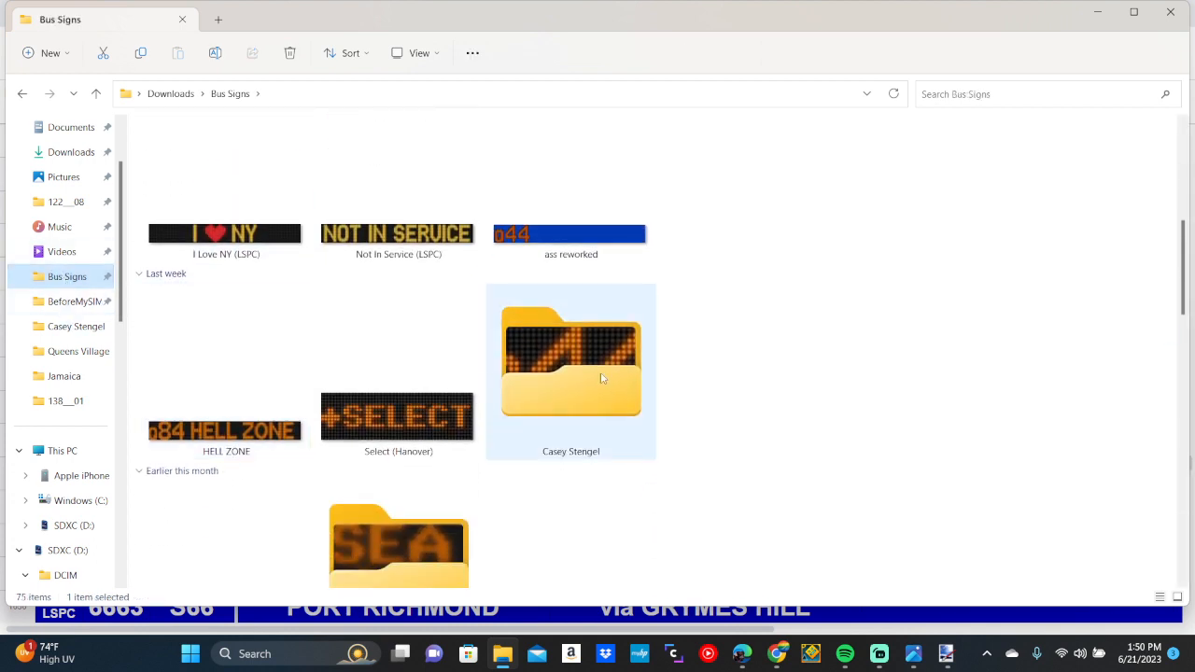
scroll(602, 382, down, 5)
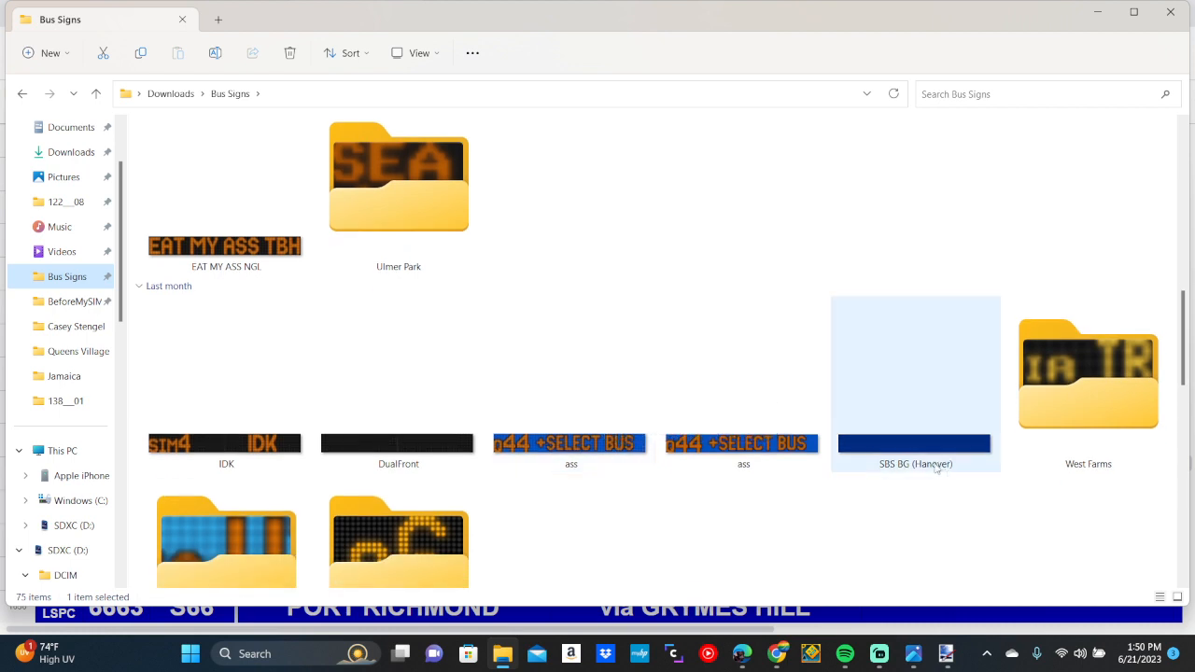
click(924, 460)
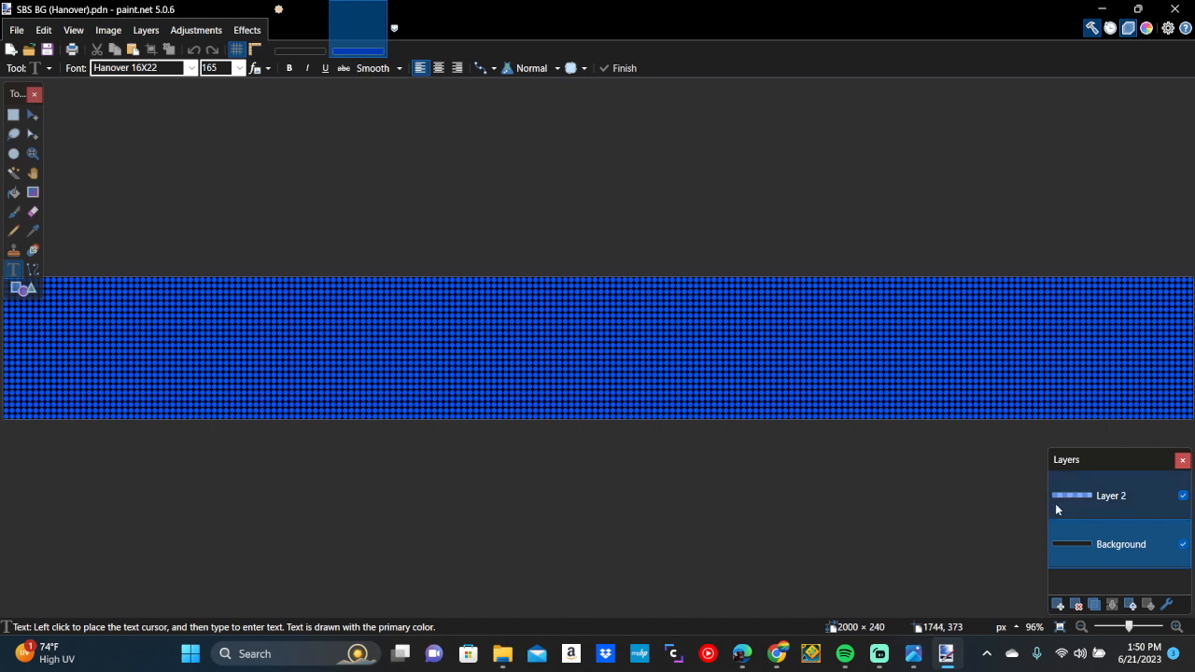
Hide and show Layer 2 of SBS BG (Hanover) to examine its blue dots, and check the current primary colour
click(1184, 496)
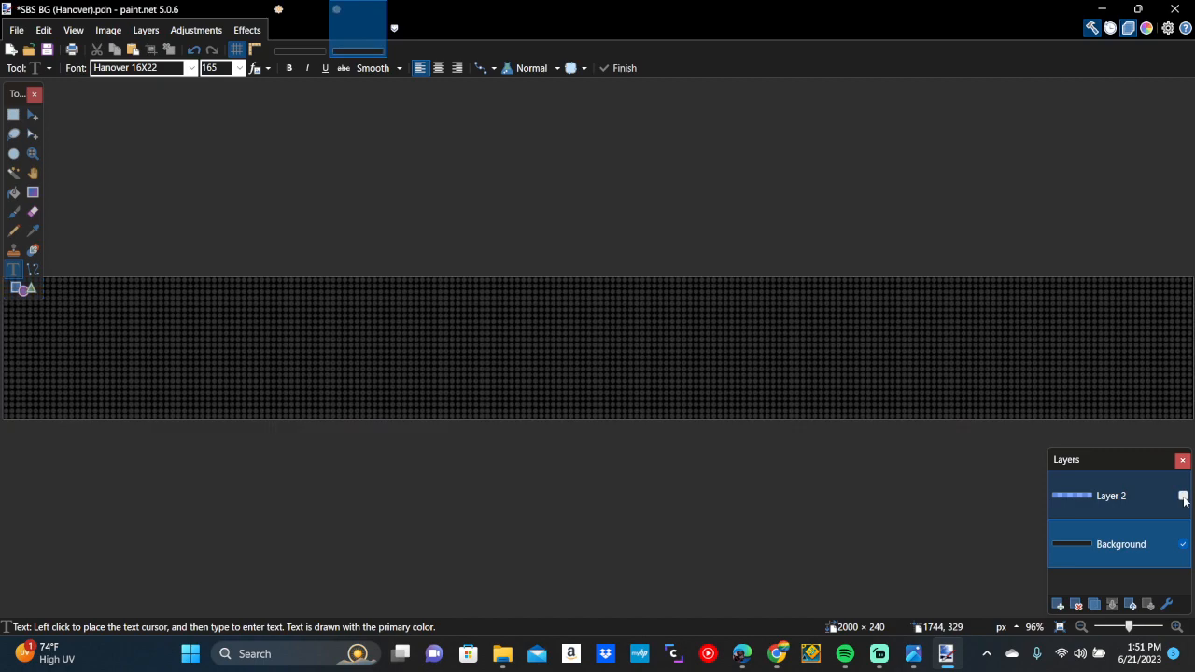
click(1183, 497)
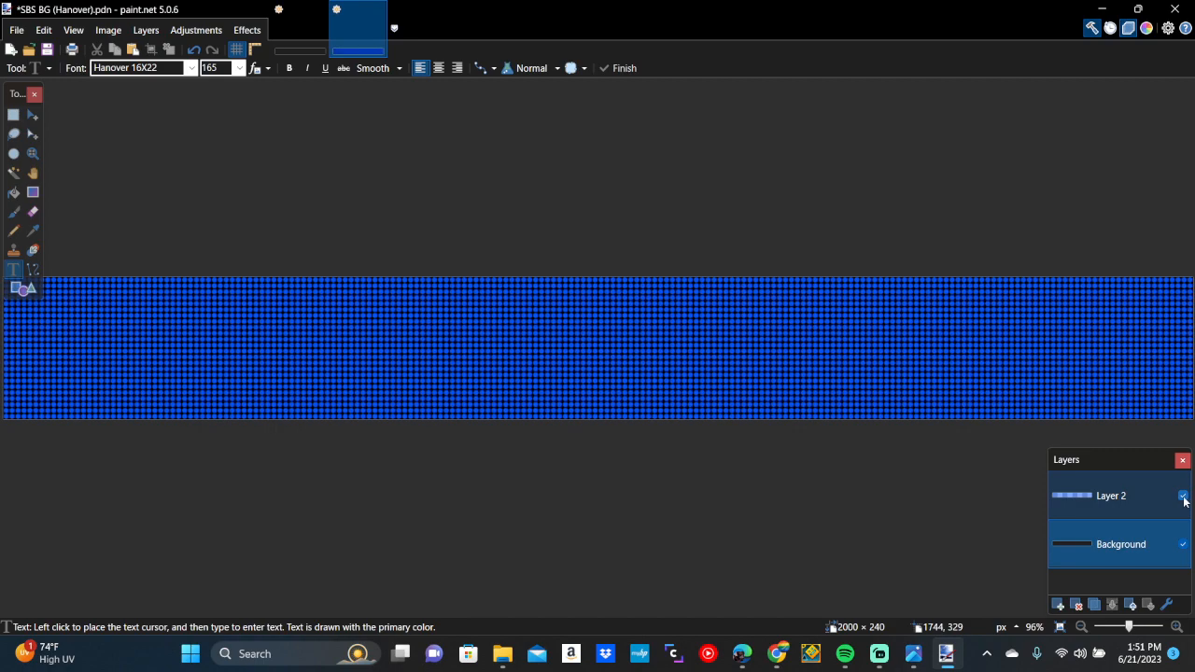
scroll(771, 371, up, 2)
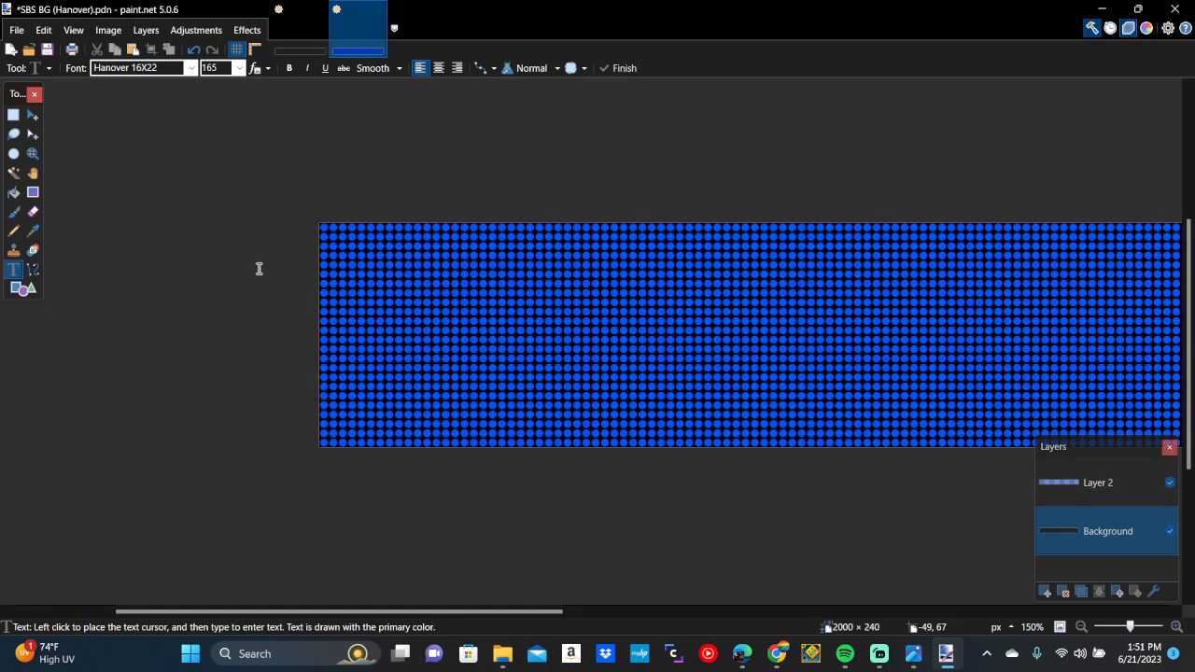
click(1146, 28)
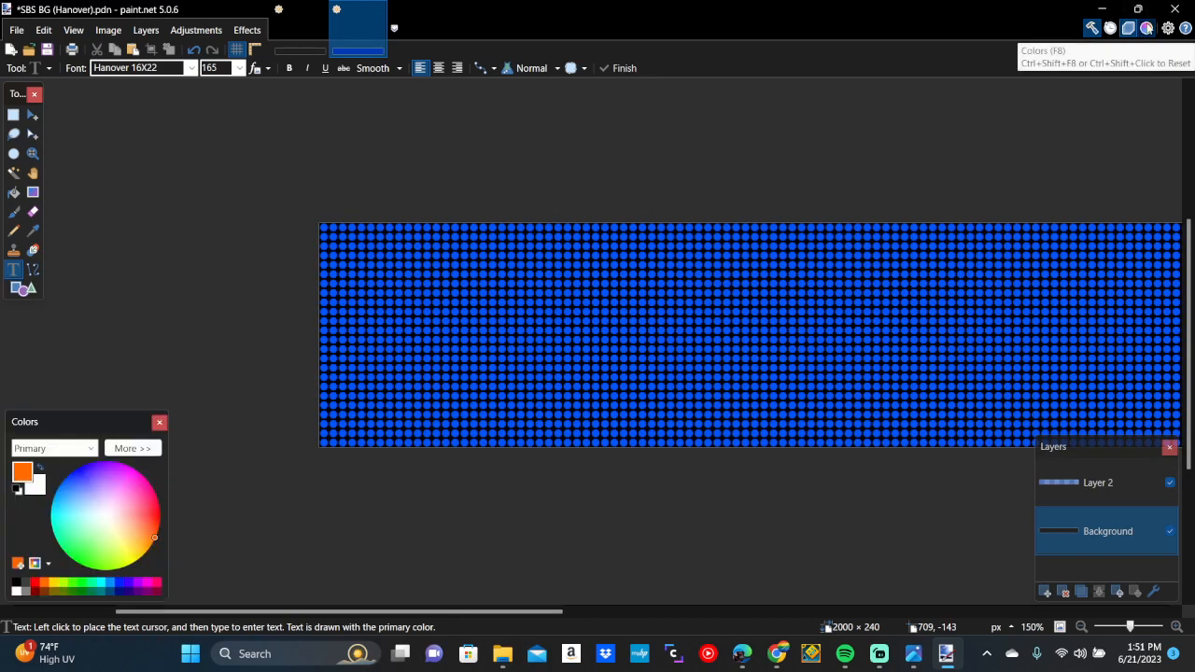
click(158, 423)
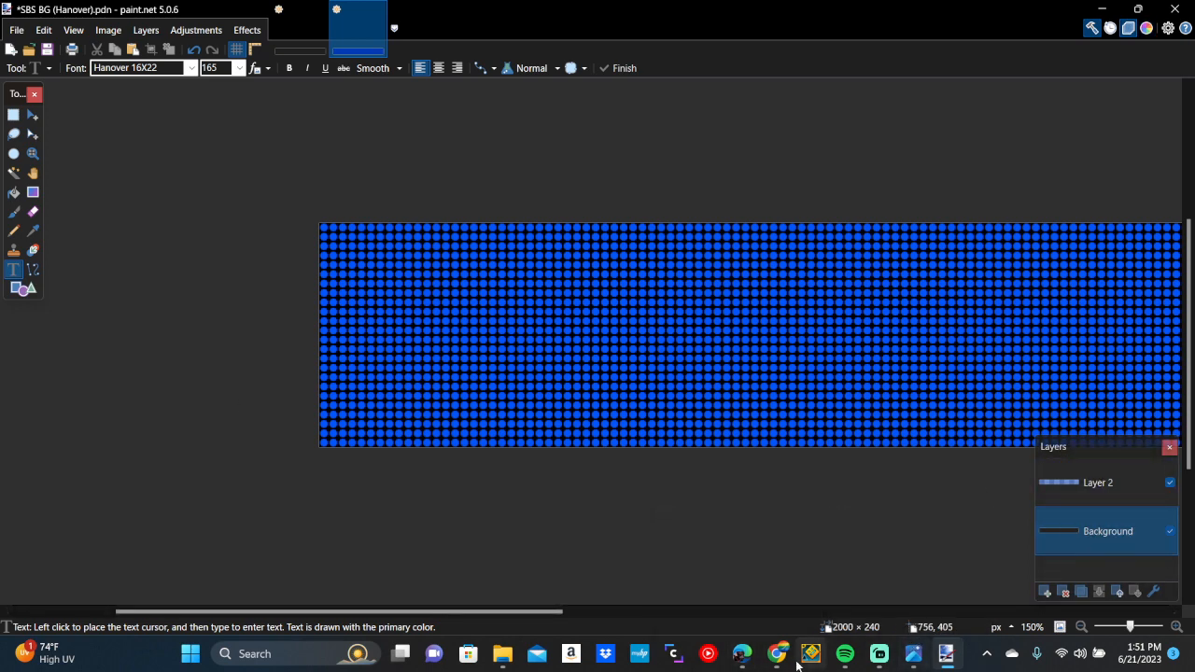
Switch to the photo viewer to check the M14A +Select Bus reference photo against the blue background
mouse_move(785, 661)
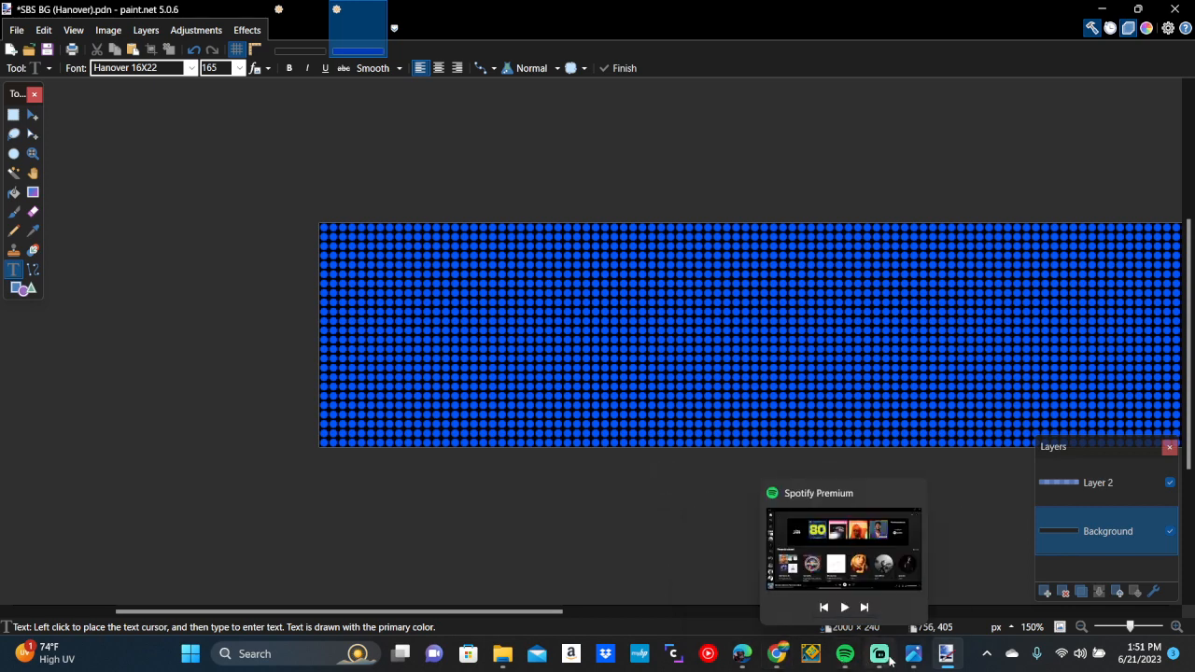
mouse_move(909, 661)
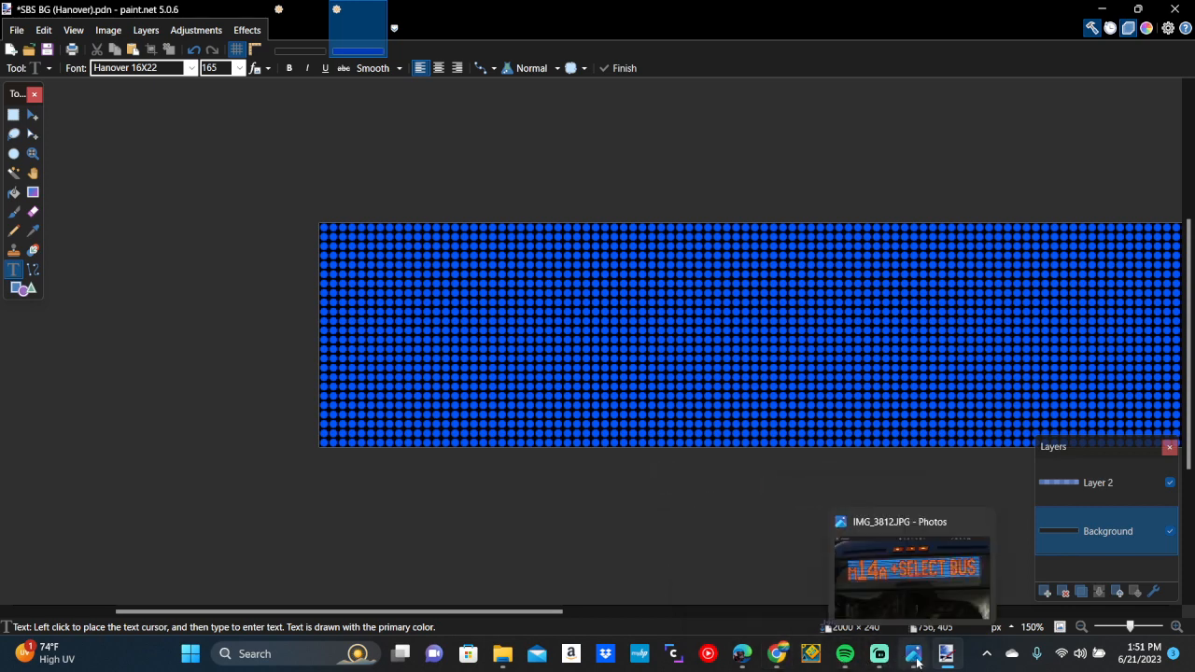
click(917, 663)
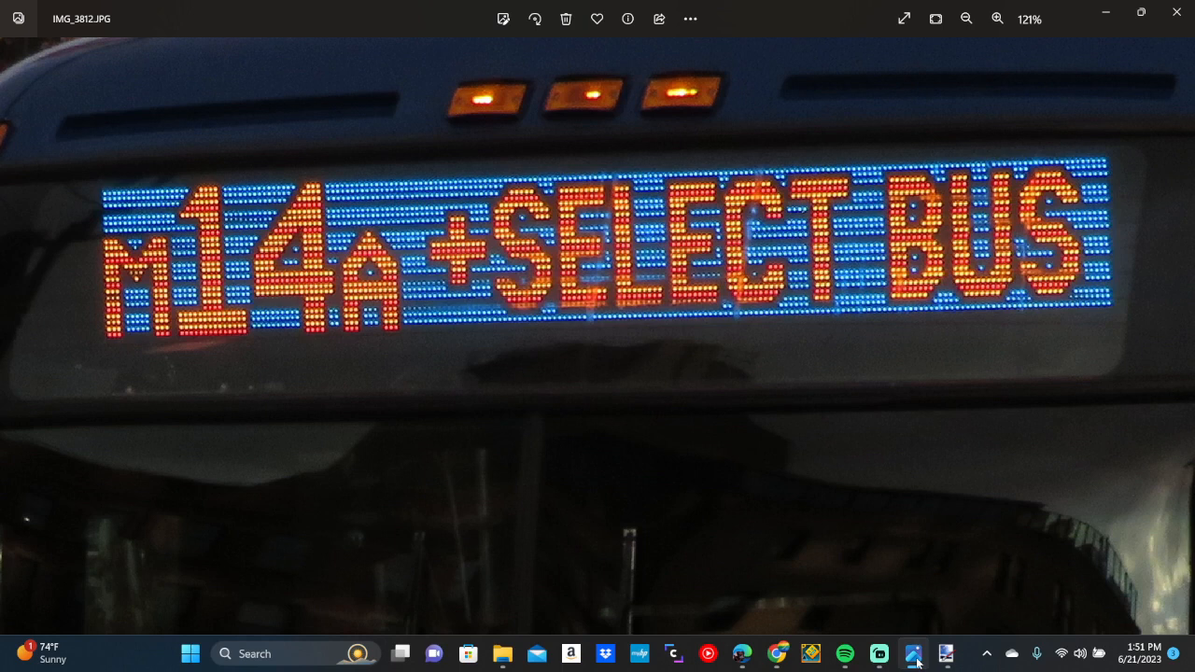
Return to paint.net and close SBS BG (Hanover), discarding its unsaved changes
mouse_move(946, 656)
mouse_move(906, 595)
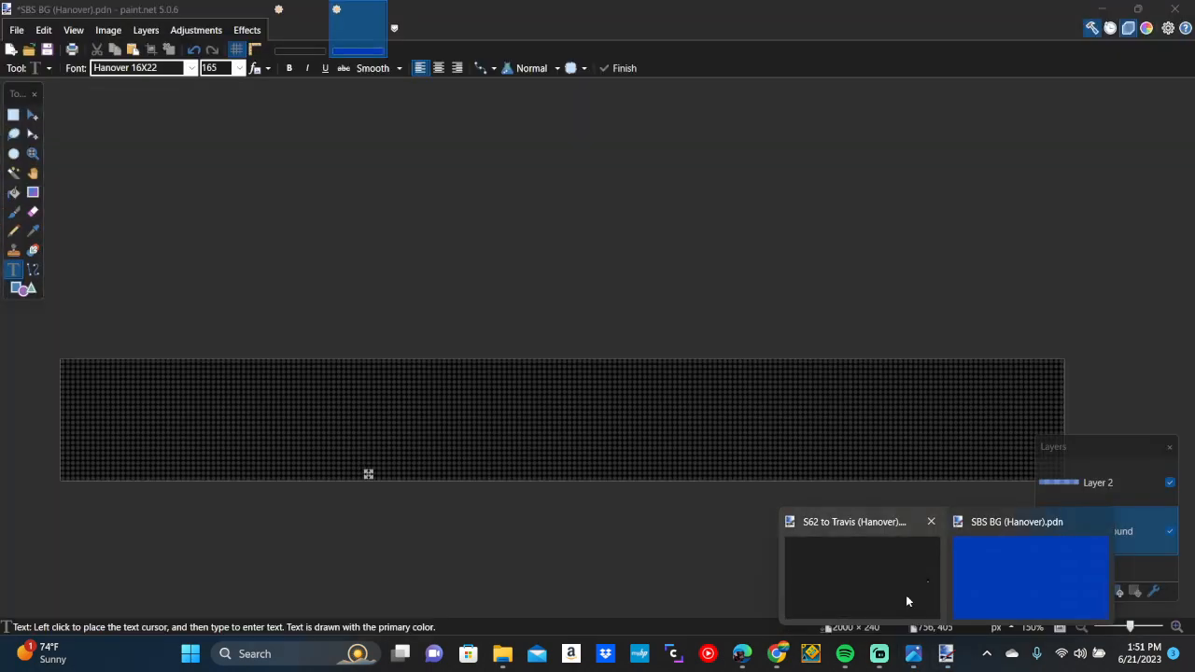
click(1099, 521)
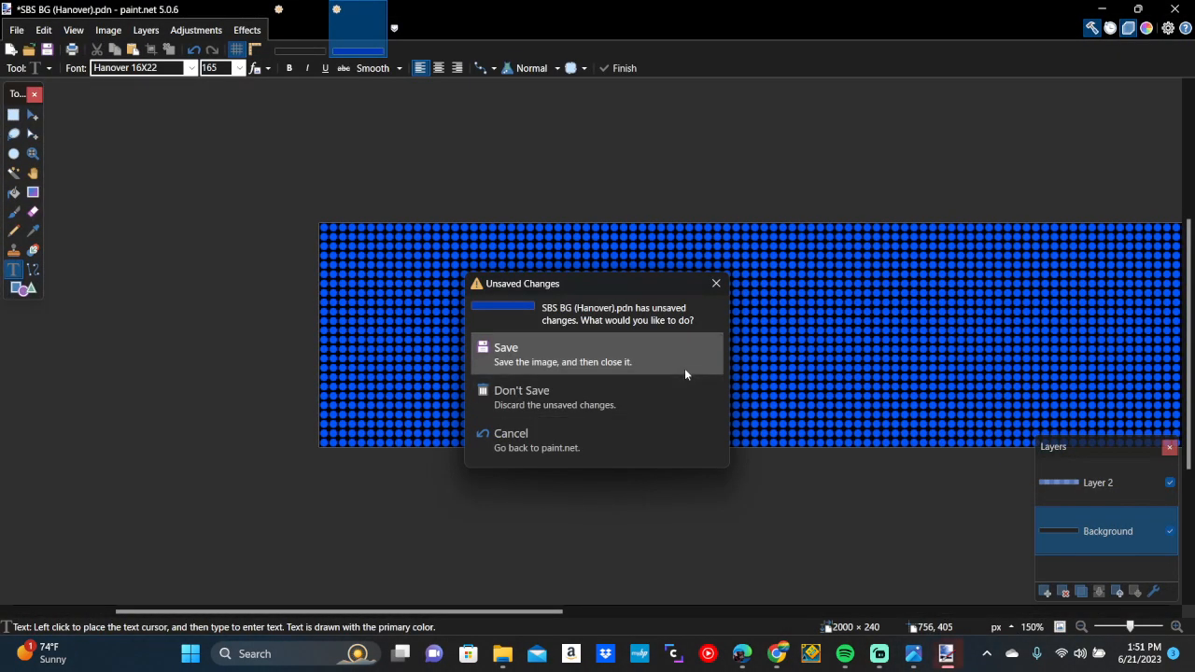
click(632, 391)
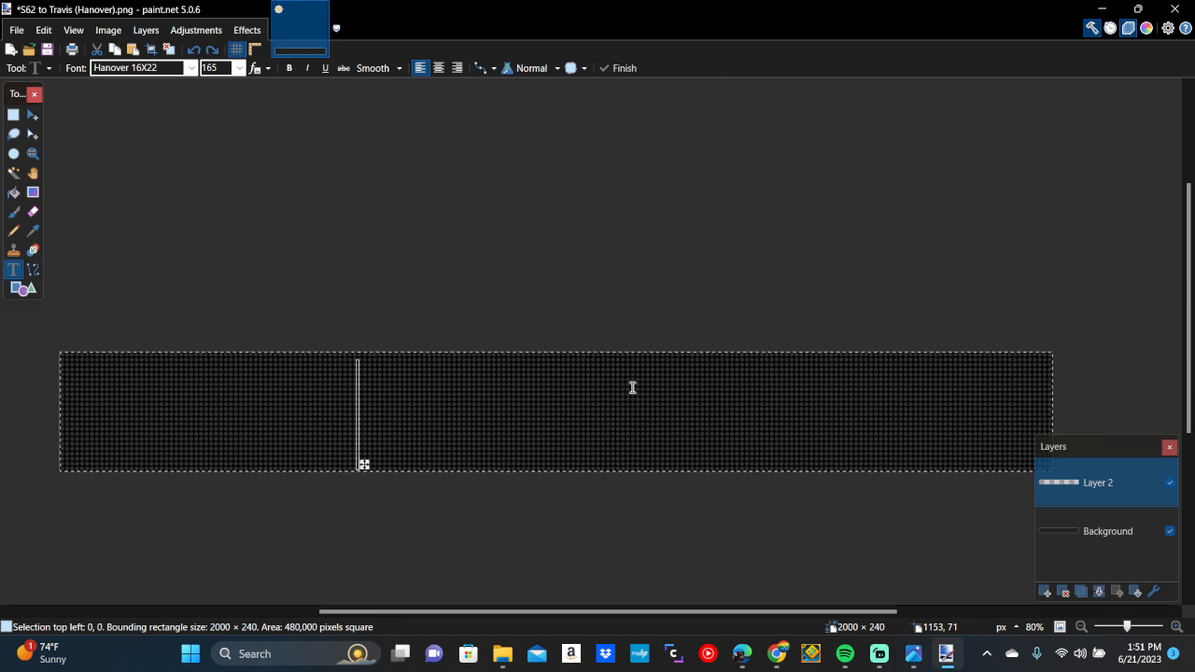
click(844, 654)
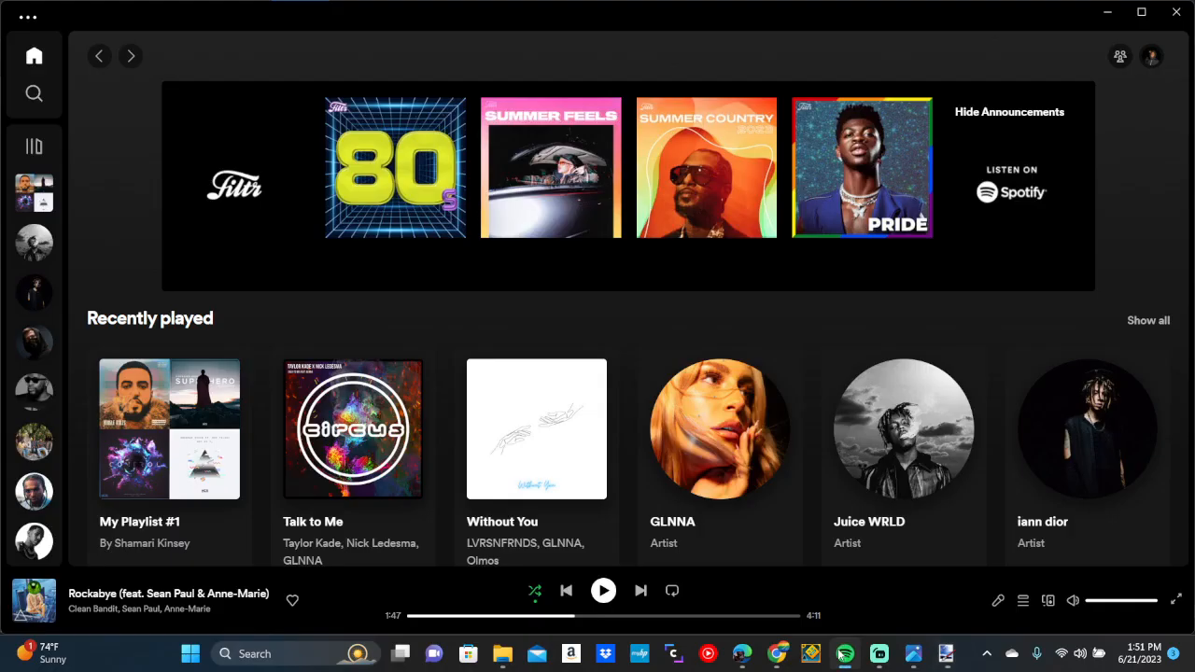
click(878, 654)
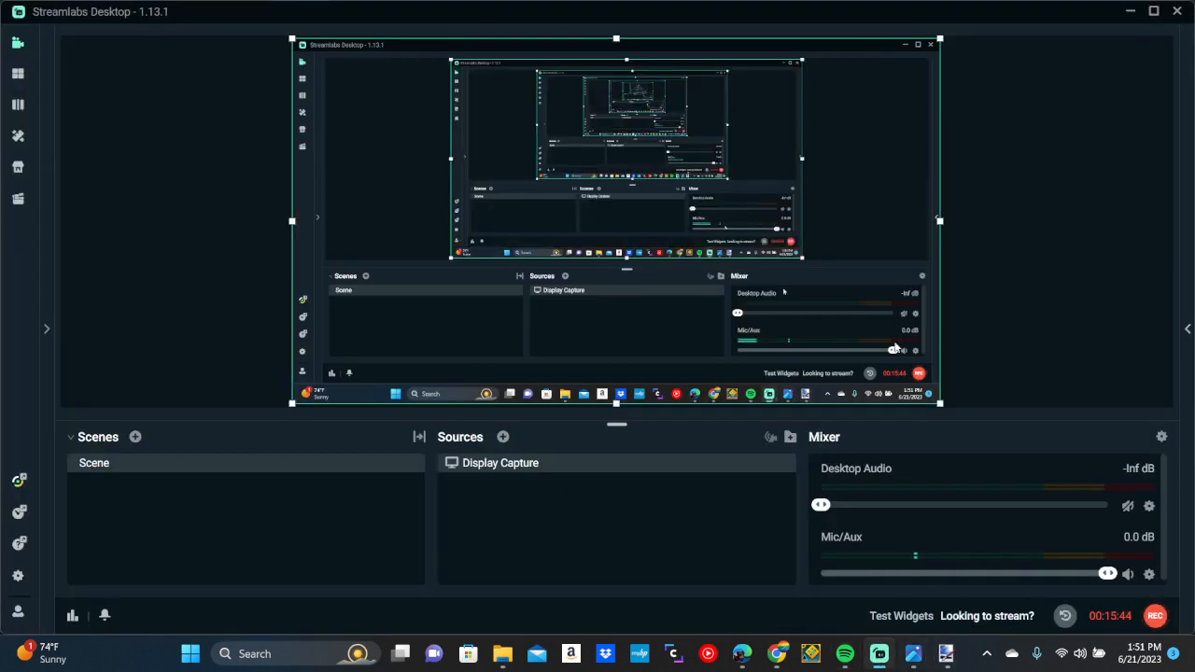
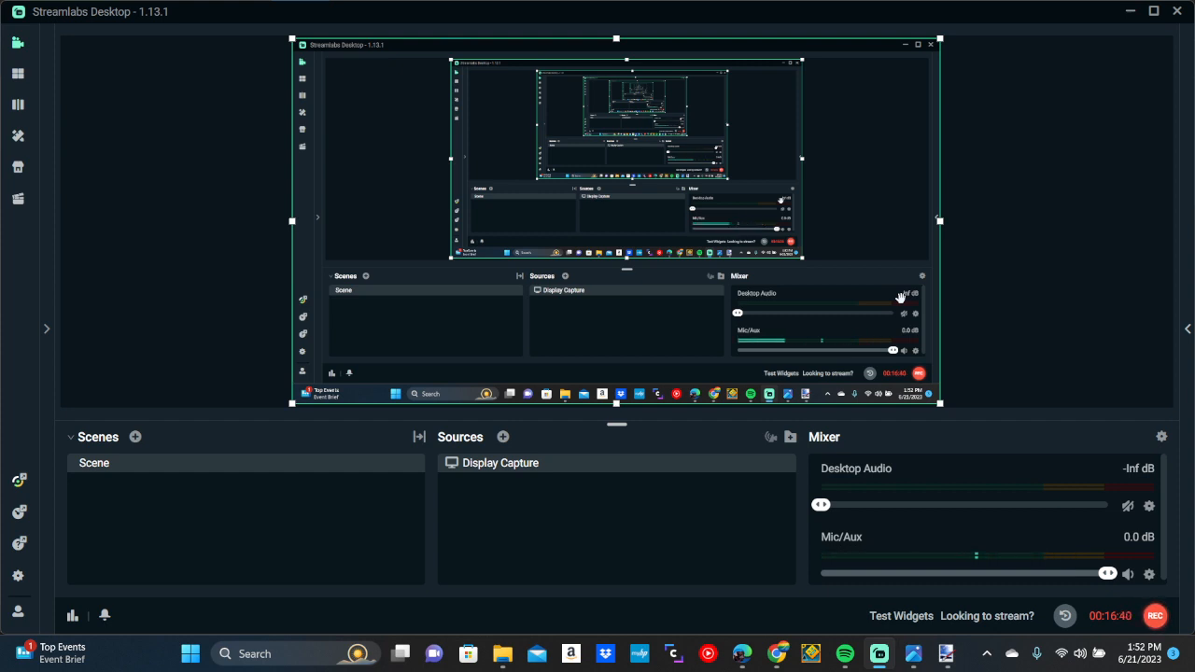
click(948, 661)
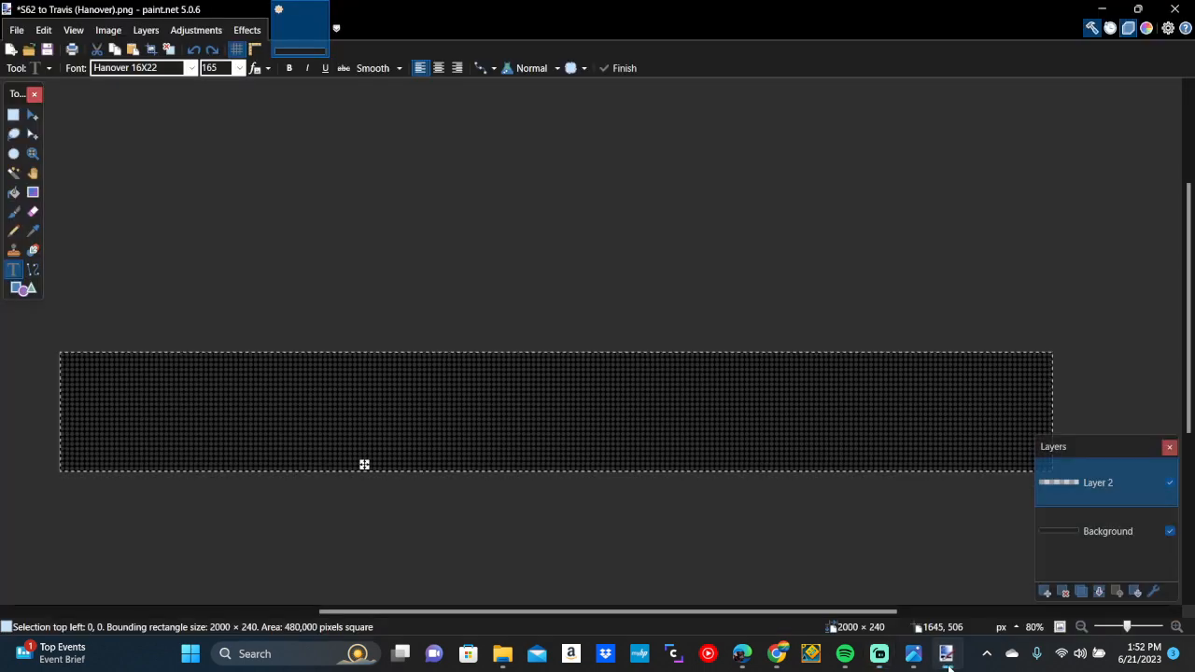
Set the text font to Hanover 24H, try it with the letter H on Layer 2, and erase the letter
click(192, 68)
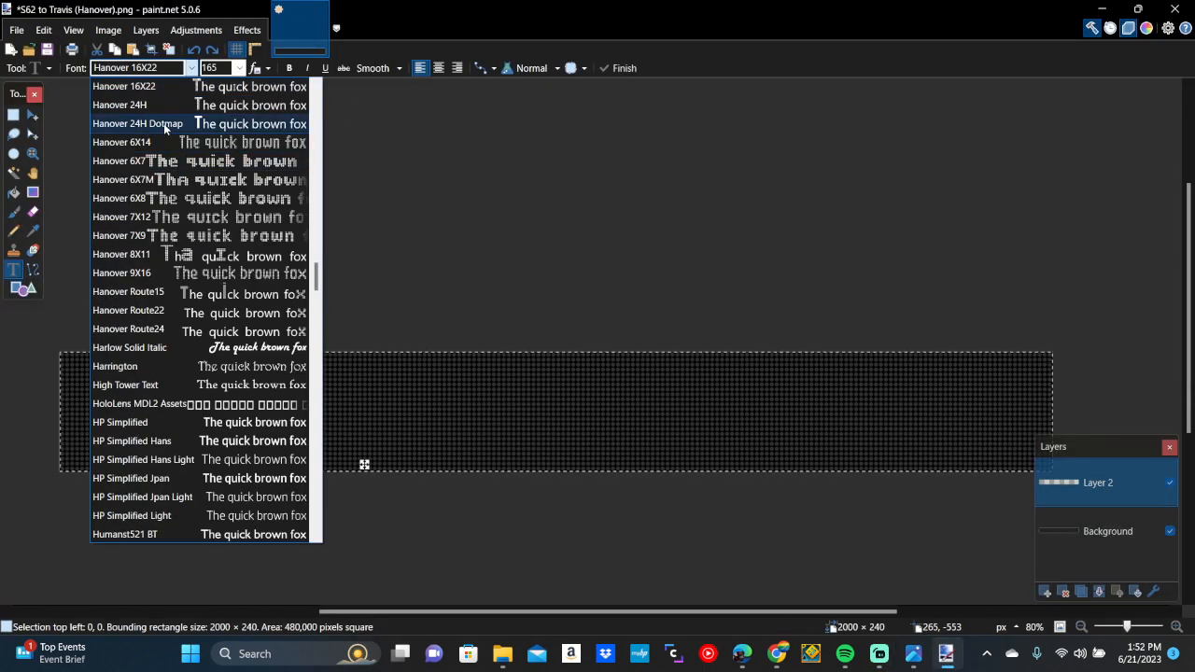
click(154, 106)
text(H)
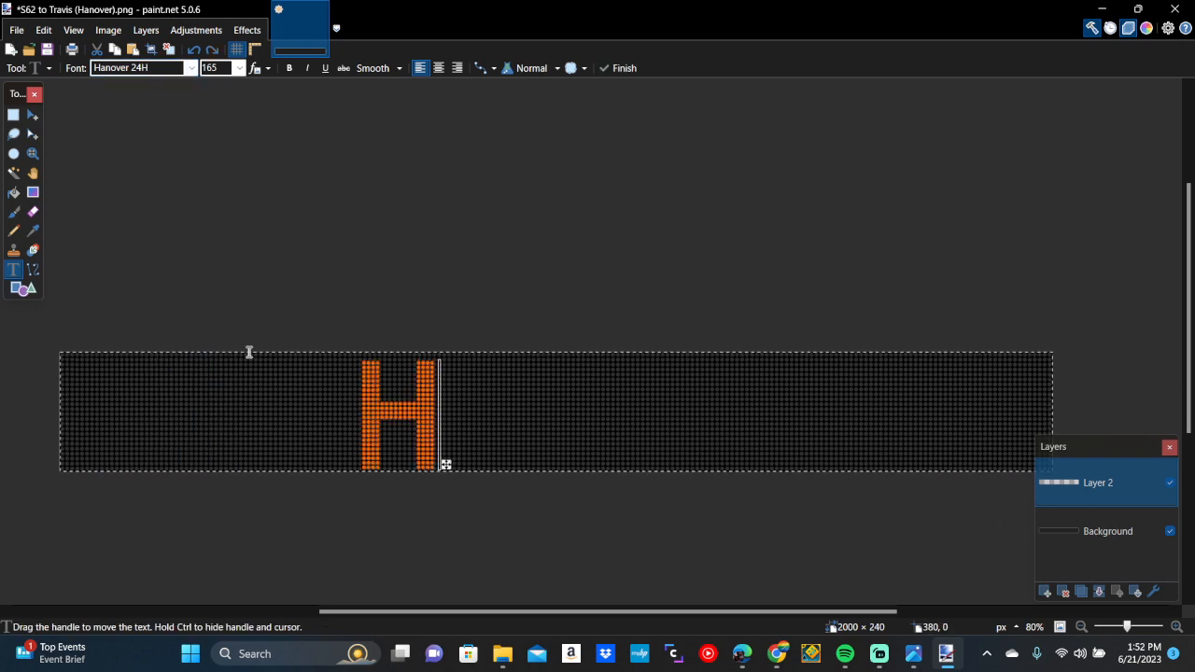
key(BackSpace)
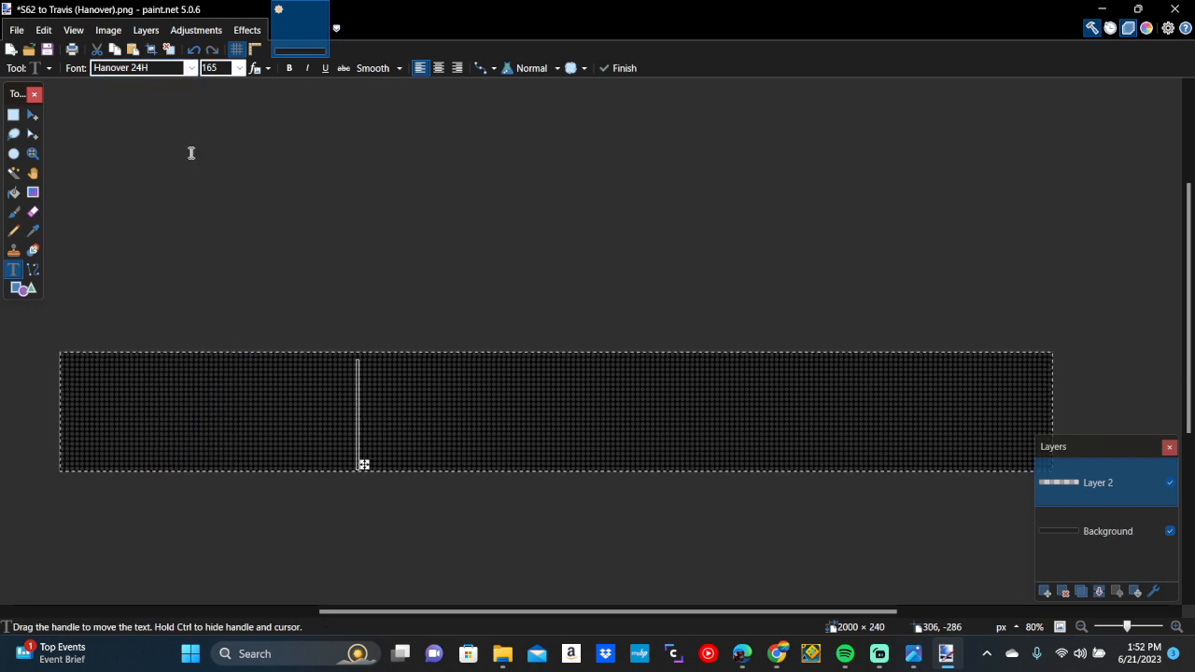
Set the text font to Hanover Route24 at size 120 and enter 4 on Layer 2
click(166, 68)
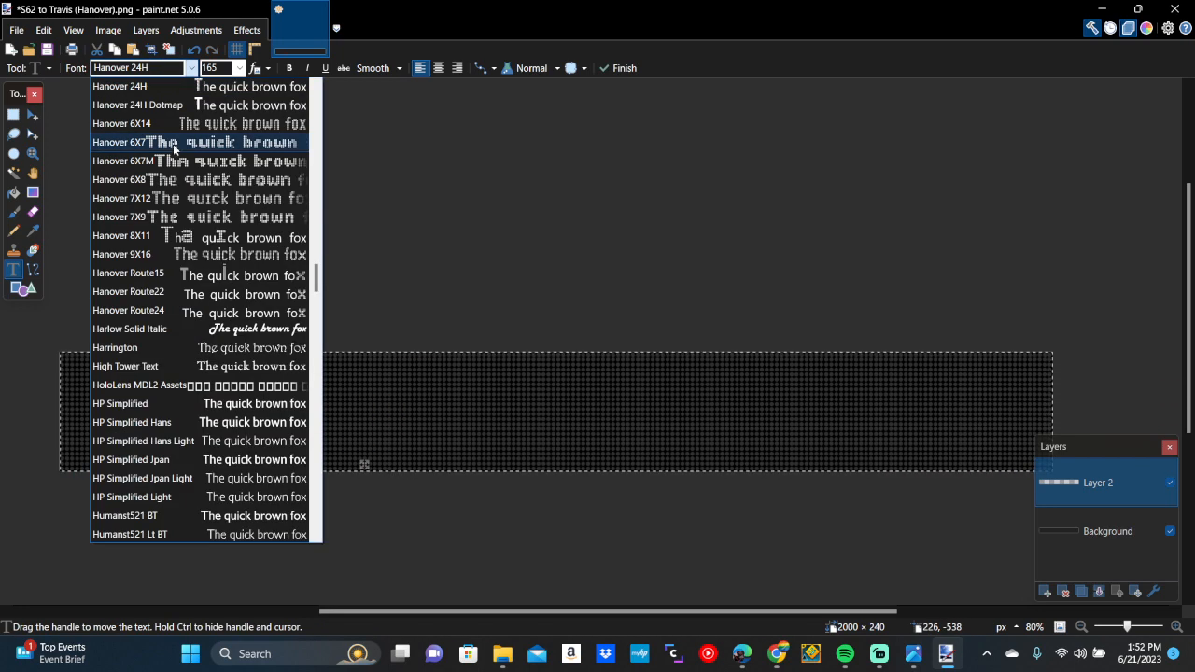
click(145, 316)
click(213, 68)
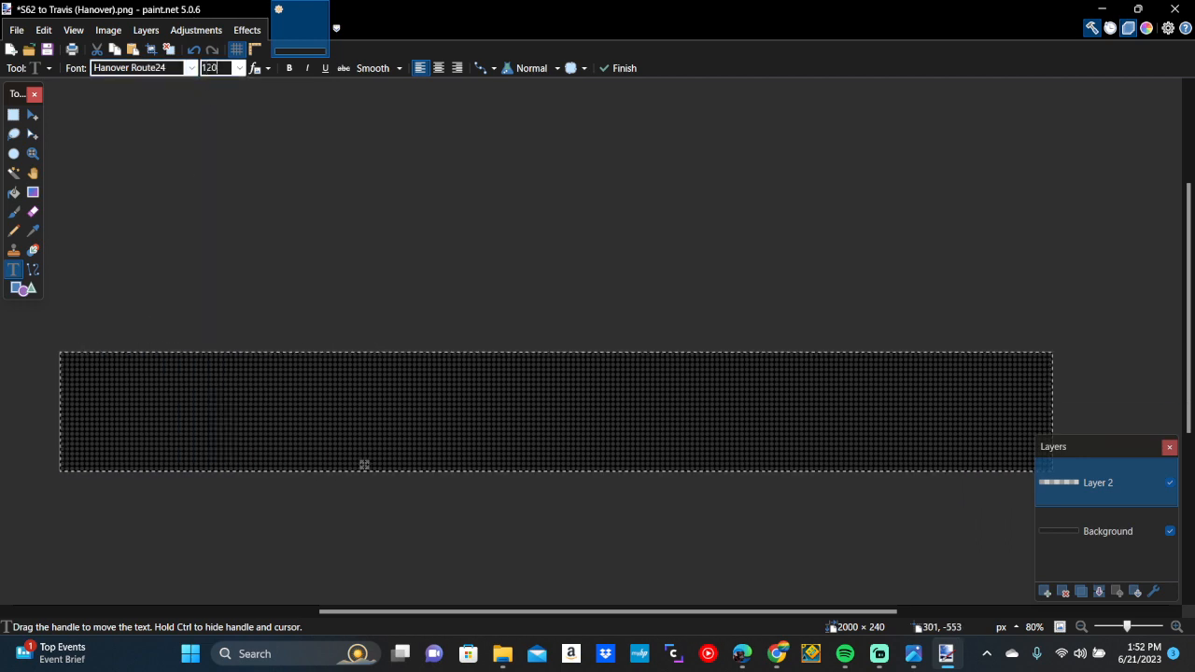
click(220, 432)
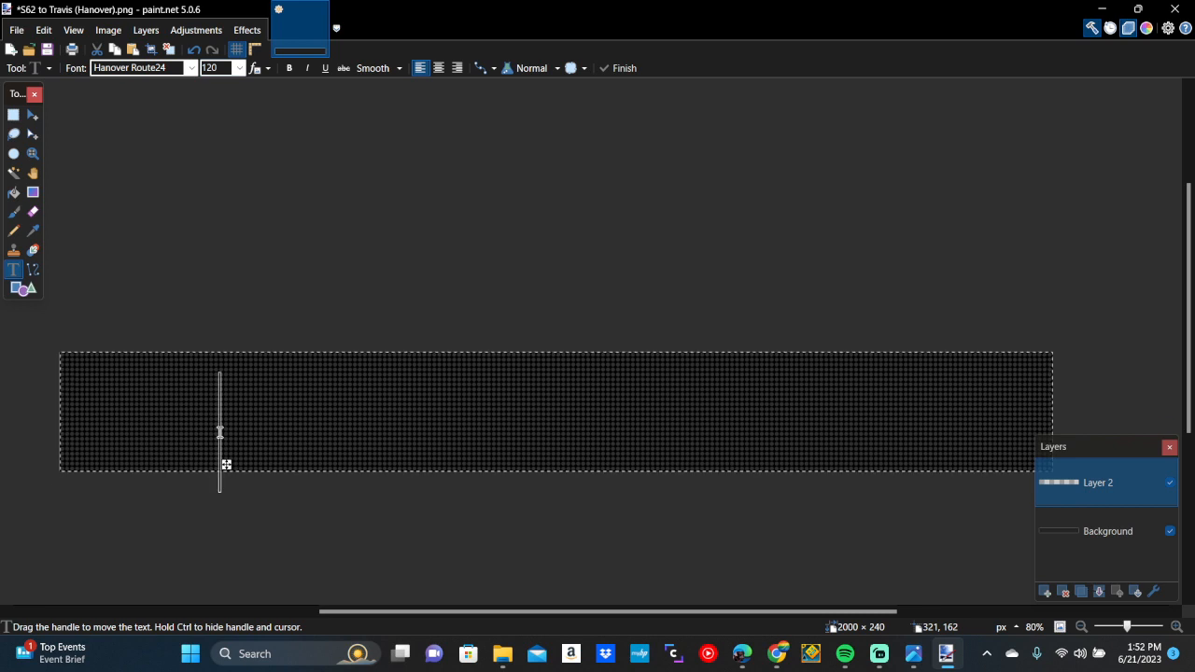
text(4)
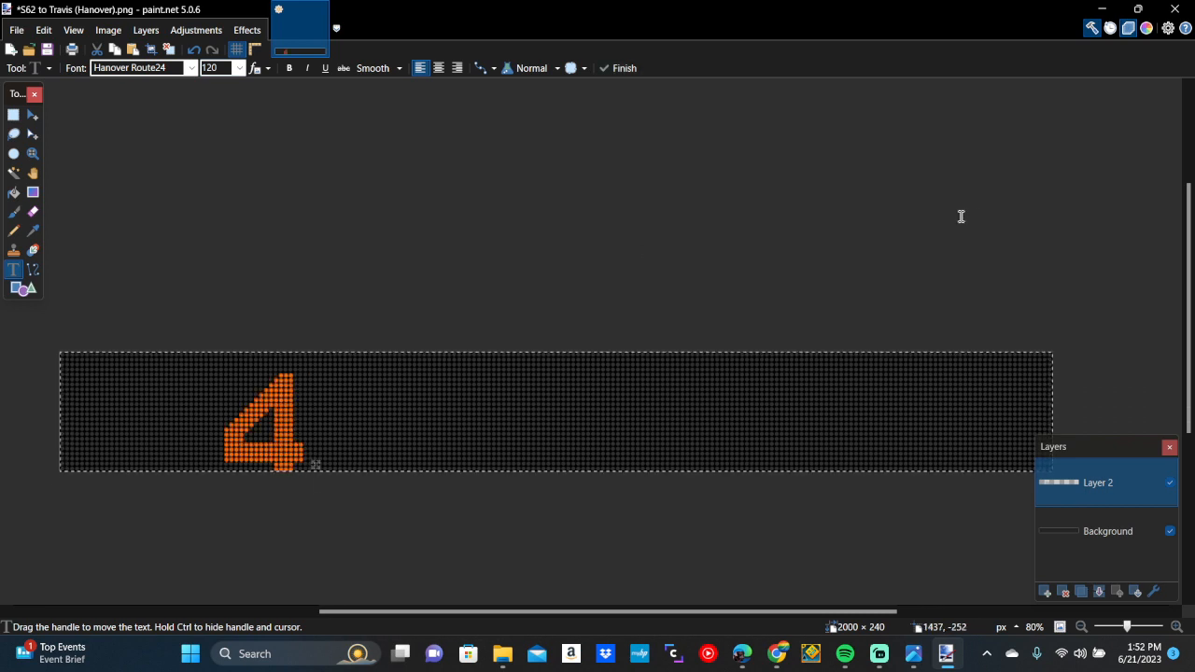
Set the primary colour to hex 006EFF so the 4 turns blue, and close the colour settings
click(1153, 28)
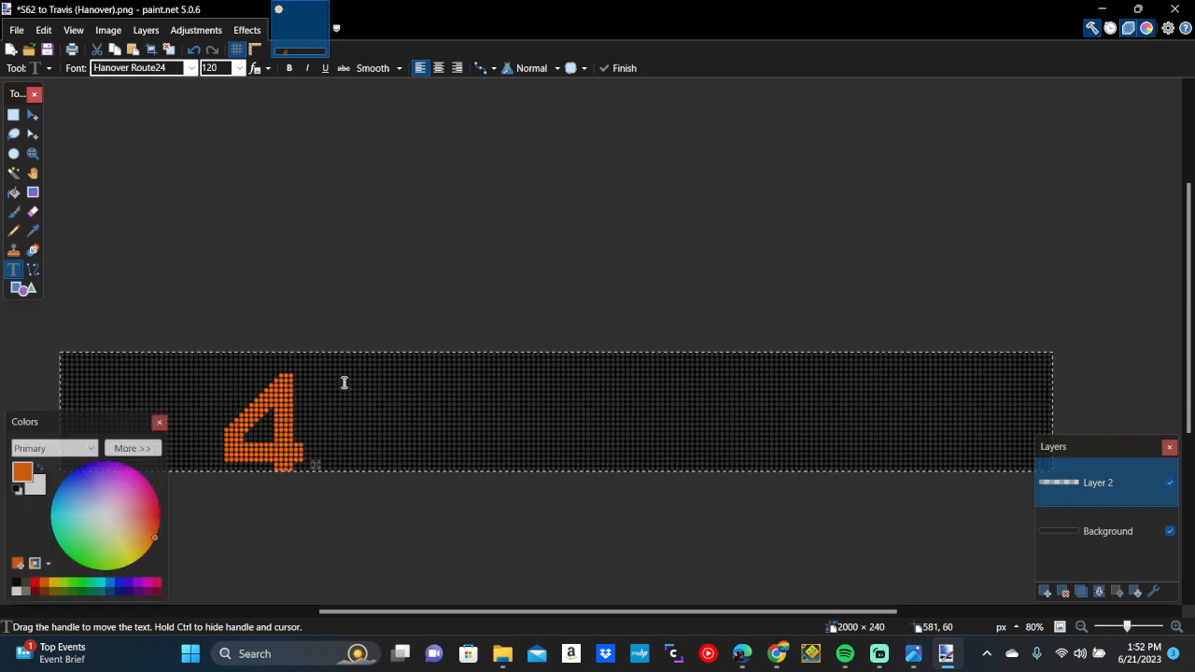
click(120, 449)
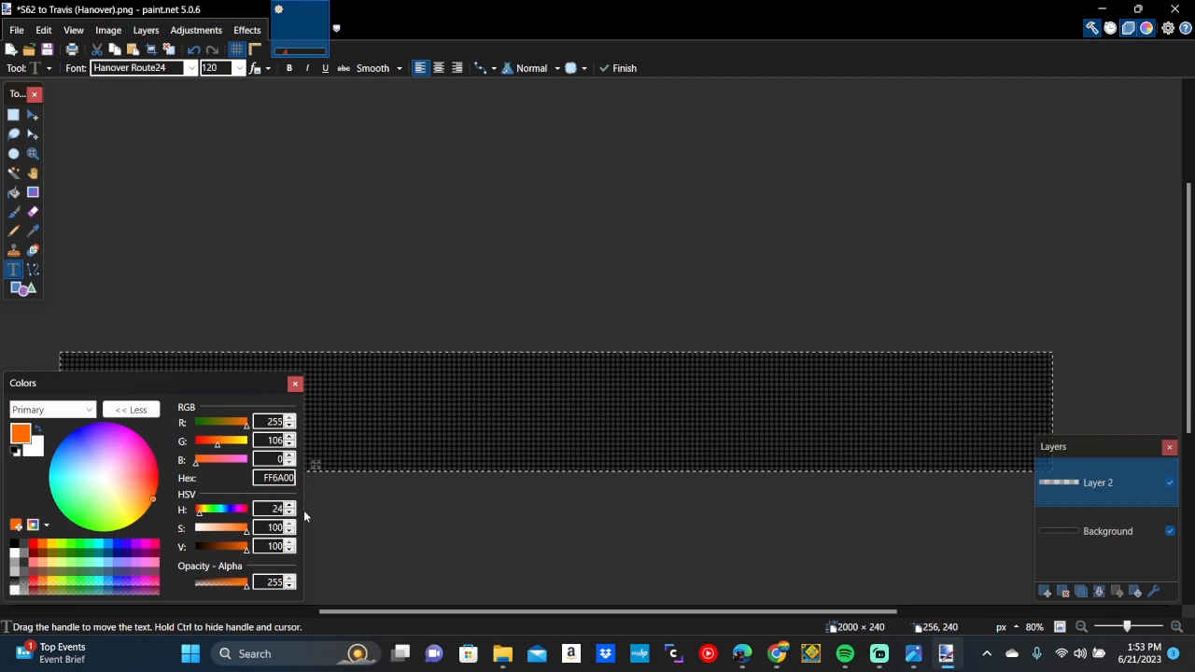
text(0)
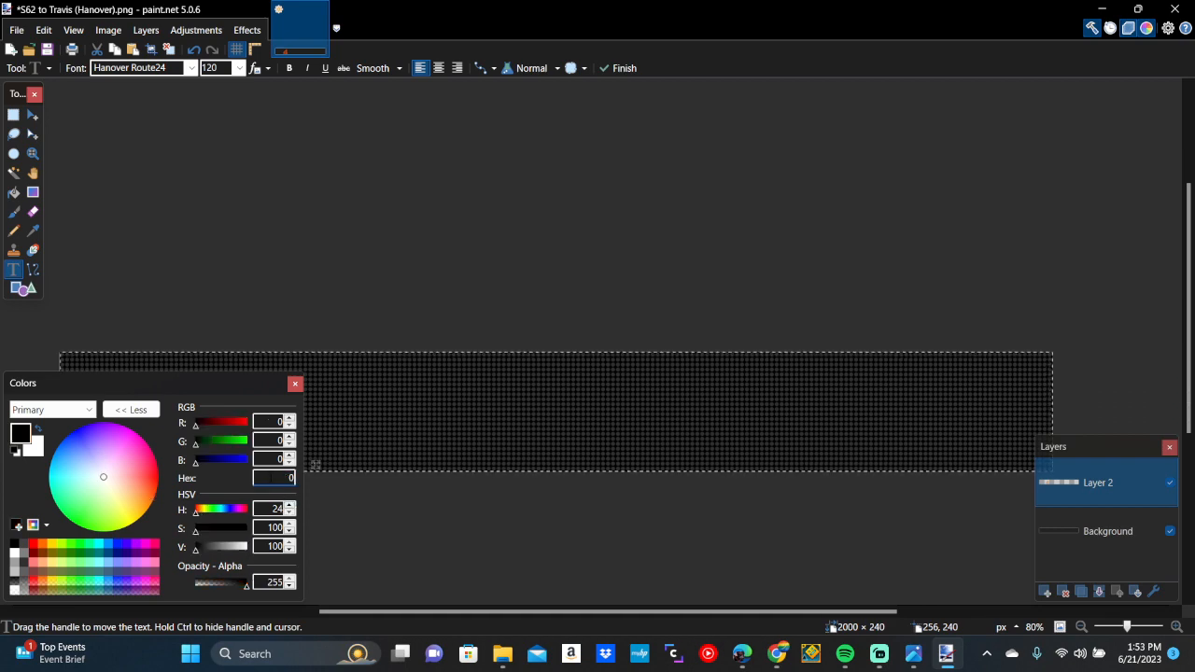
text(06eff)
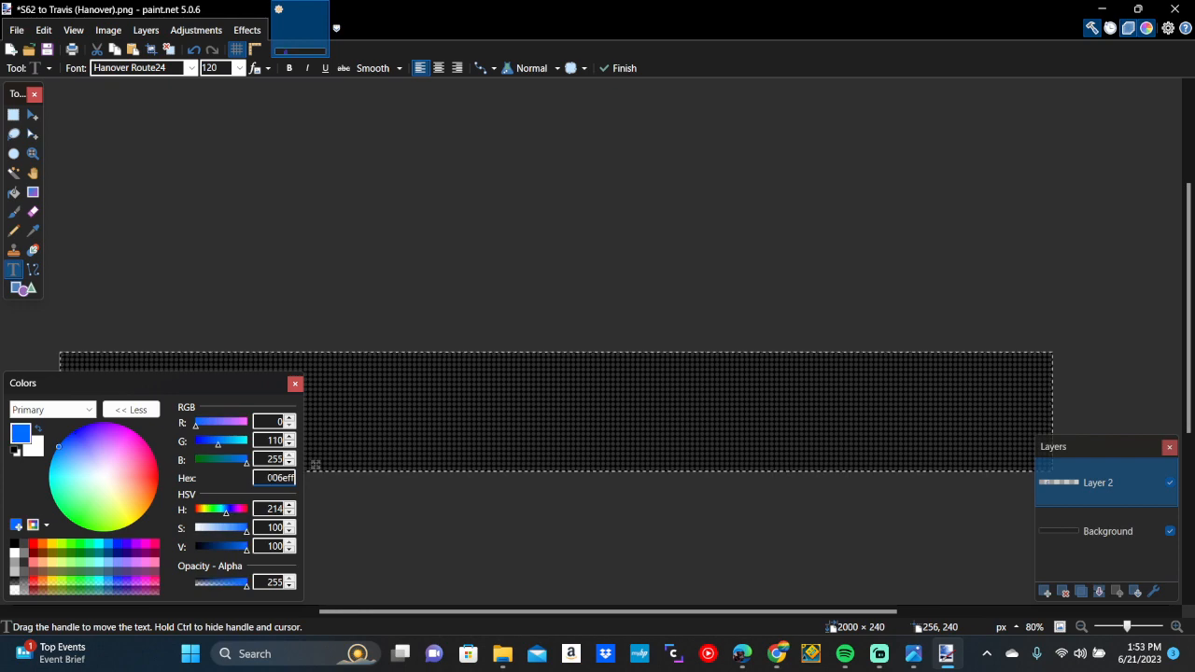
click(295, 383)
Move the blue 4 to the sign's left edge and replace it with the digit 1
scroll(175, 443, up, 1)
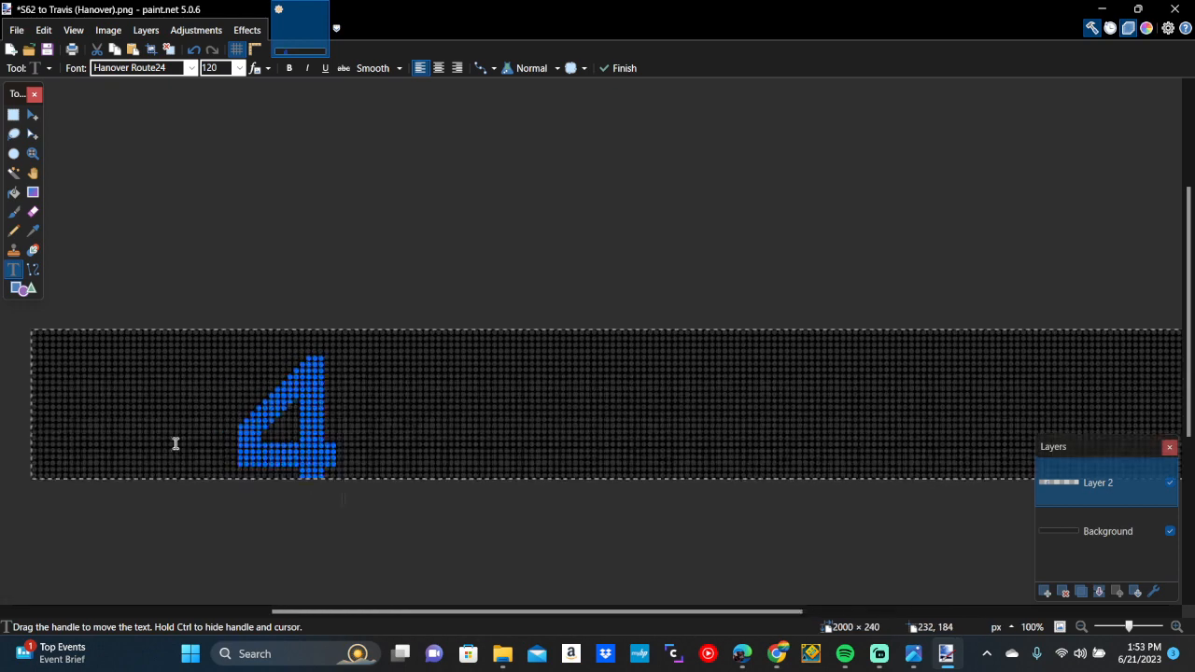
scroll(174, 444, up, 1)
scroll(175, 444, left, 3)
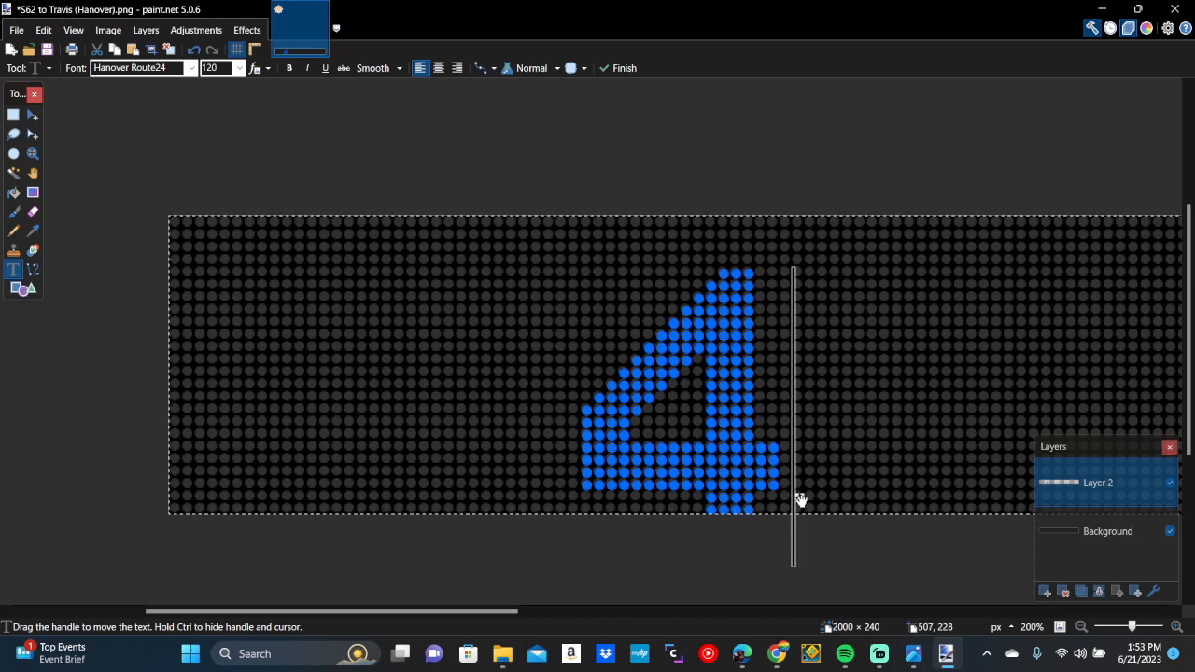
drag(800, 500, 391, 448)
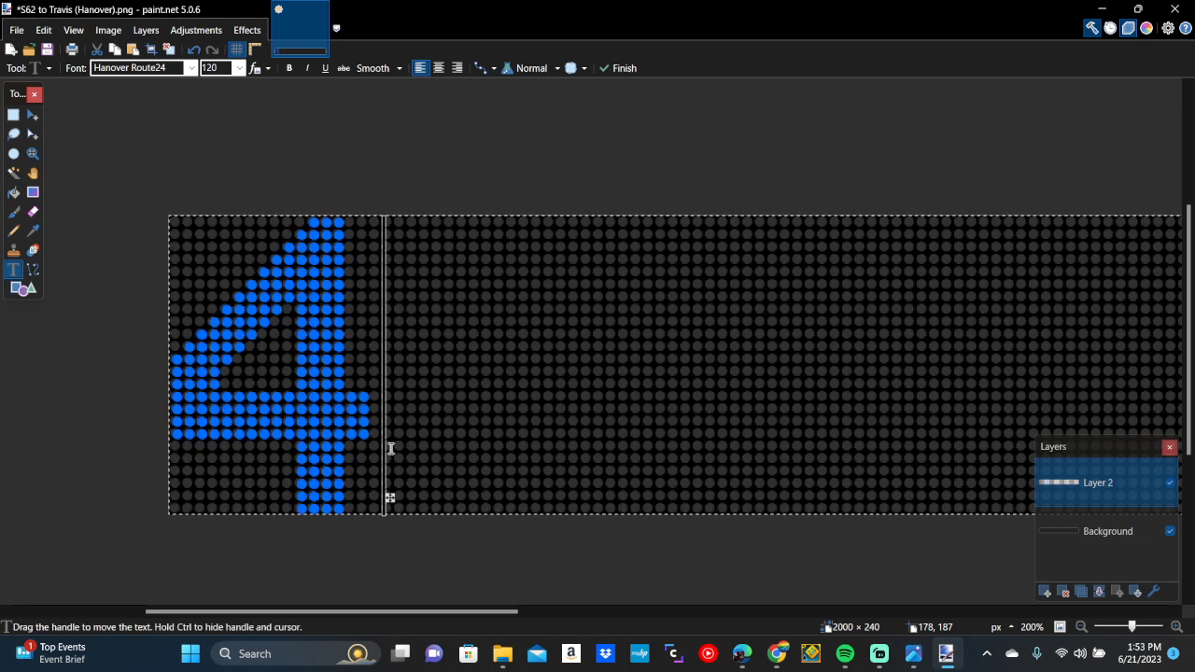
key(BackSpace)
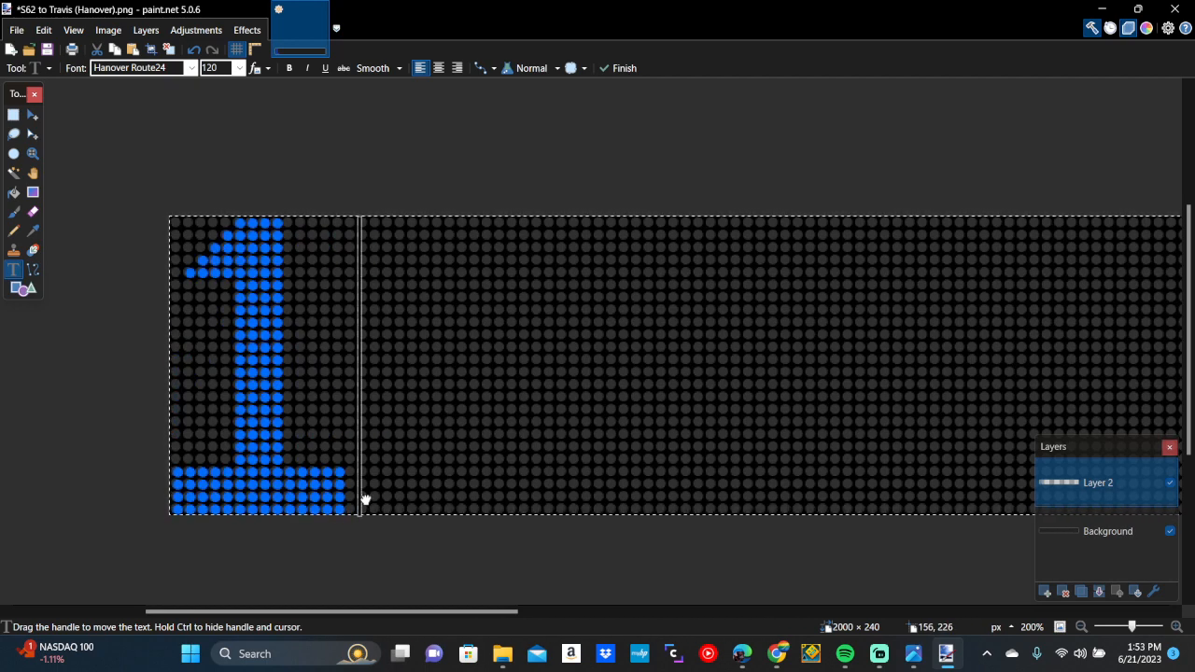
Align the blue 1 with the sign's dot grid at its left end, spanning the full height
drag(365, 501, 377, 516)
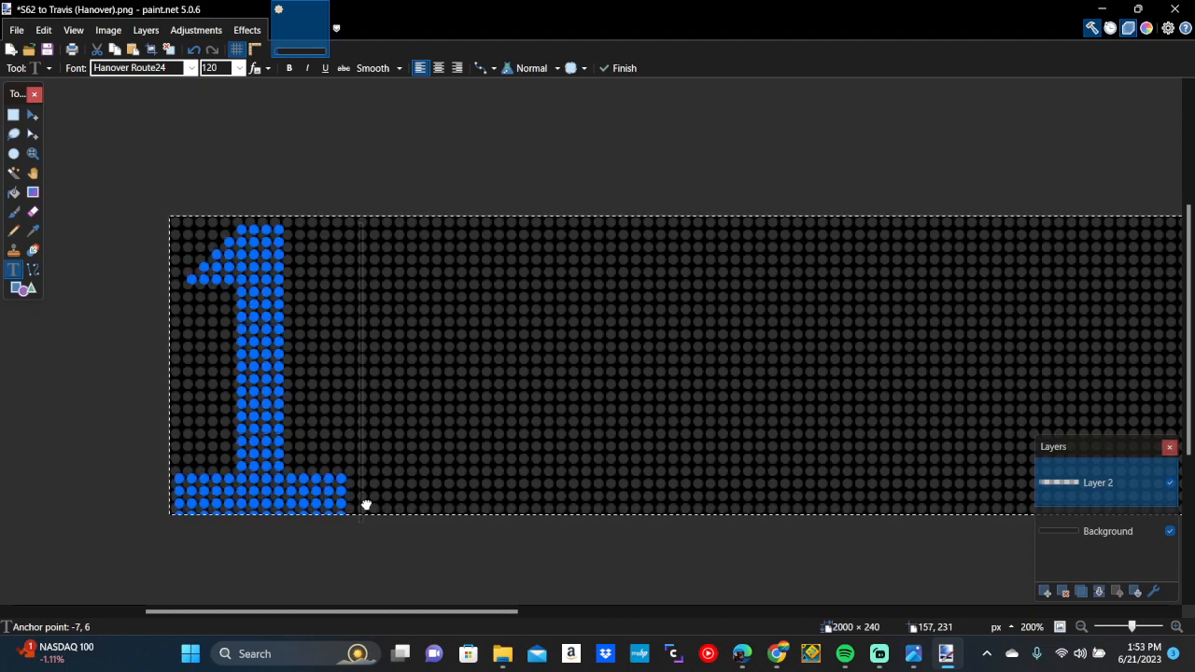
drag(362, 496, 363, 499)
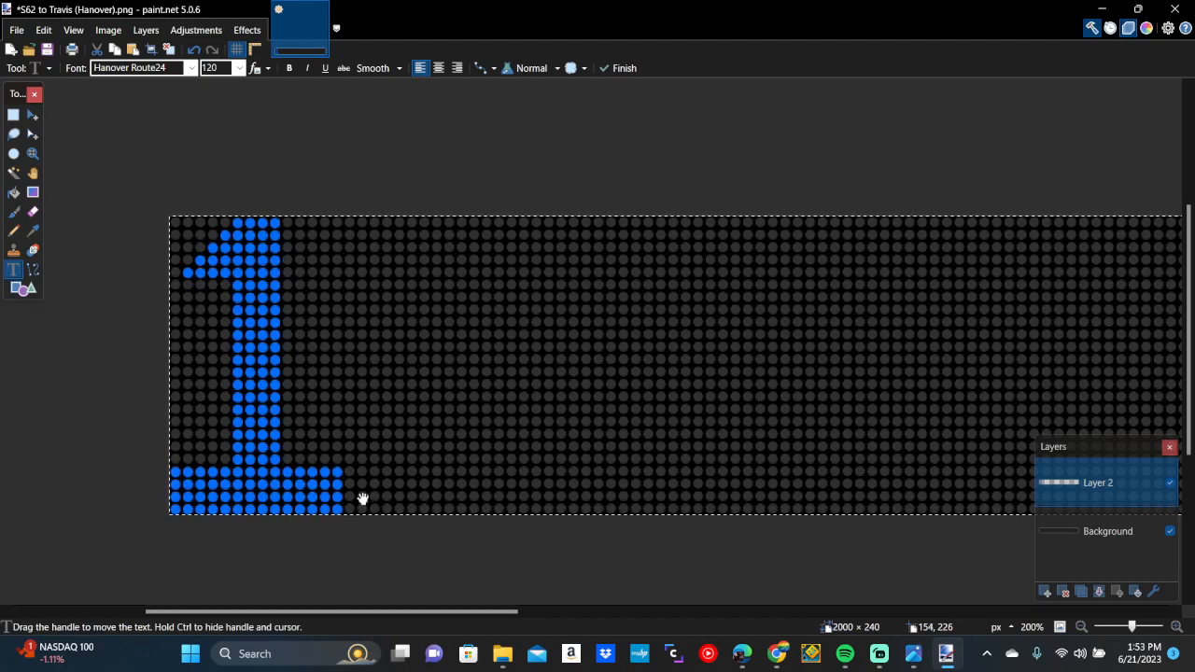
scroll(362, 498, up, 5)
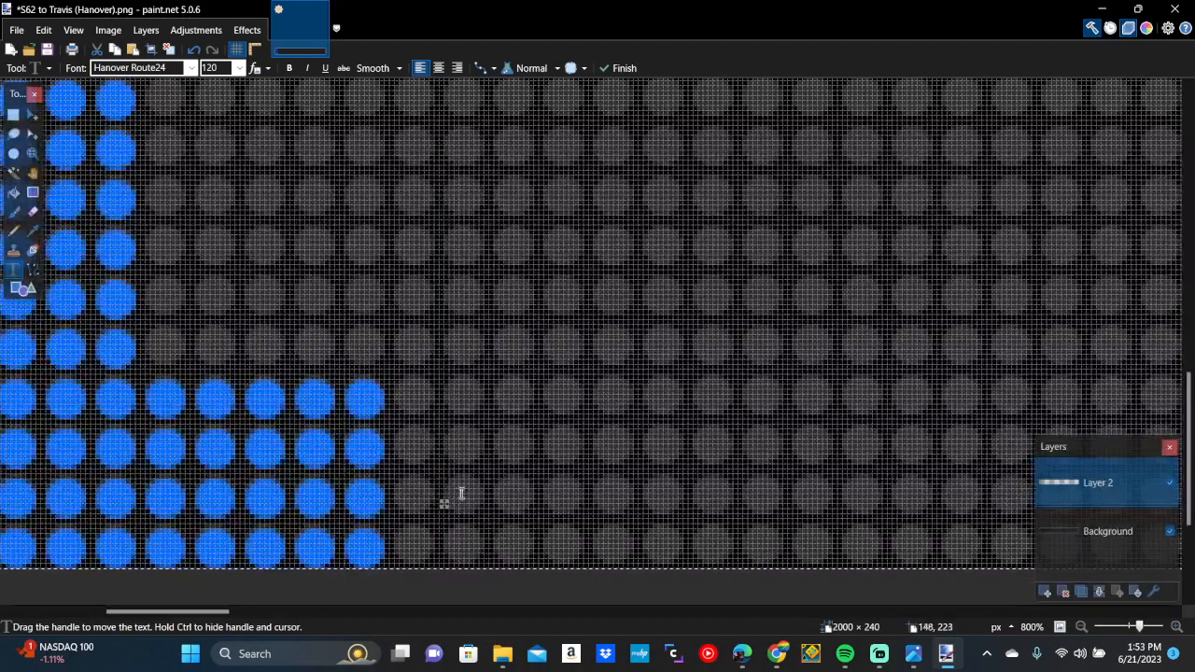
drag(441, 505, 442, 502)
scroll(443, 501, down, 4)
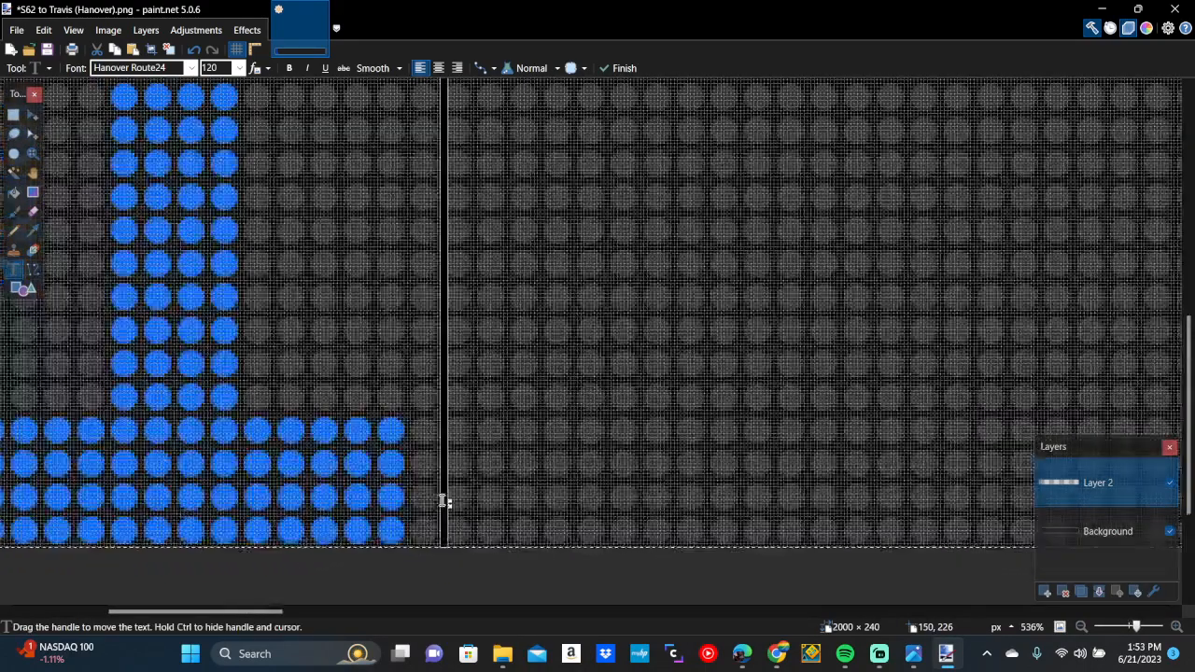
scroll(441, 499, up, 4)
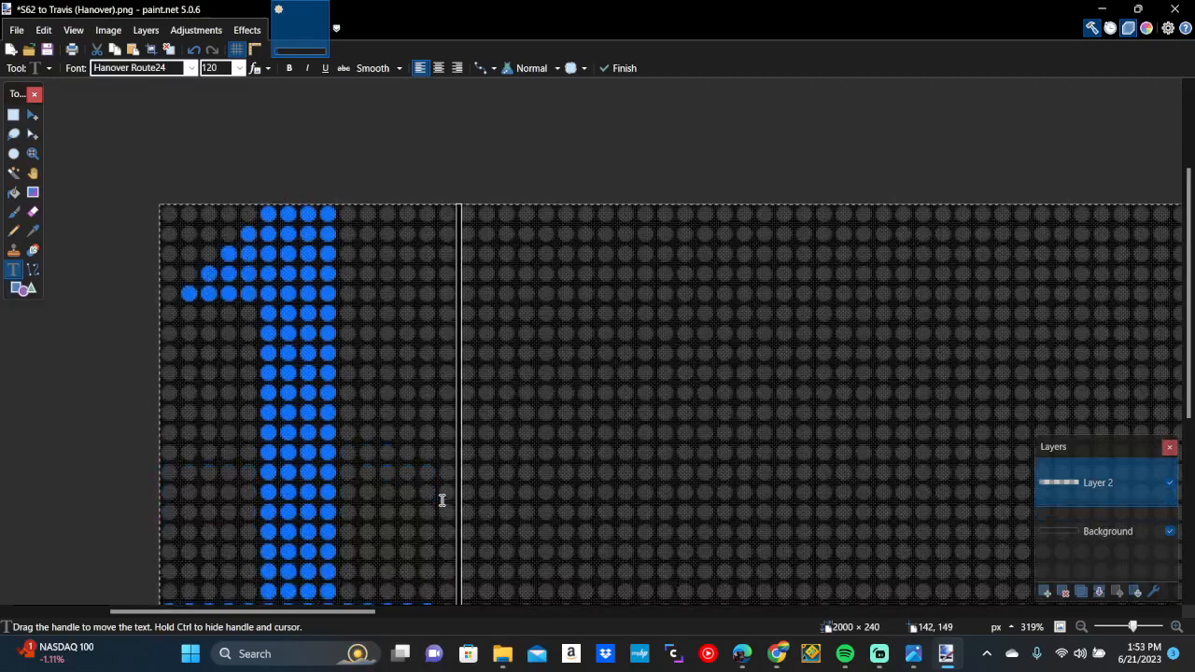
Delete the parts of the 1 on both sides of its stem, leaving four full-height columns of blue dots
click(14, 115)
drag(162, 192, 259, 627)
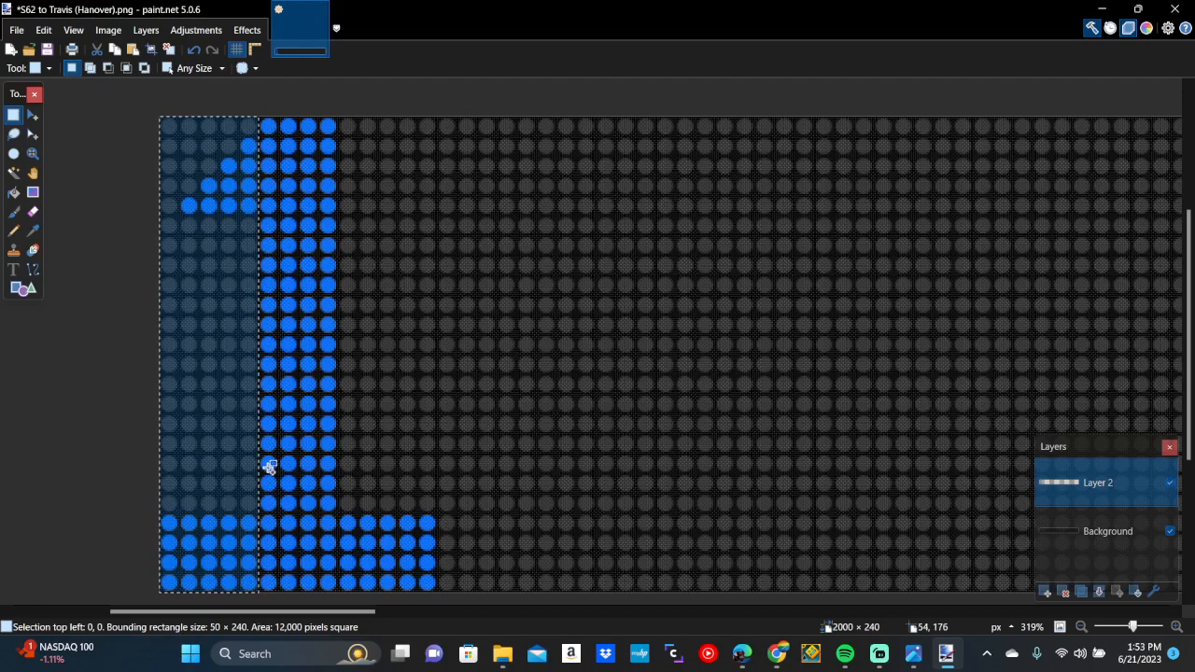
key(Delete)
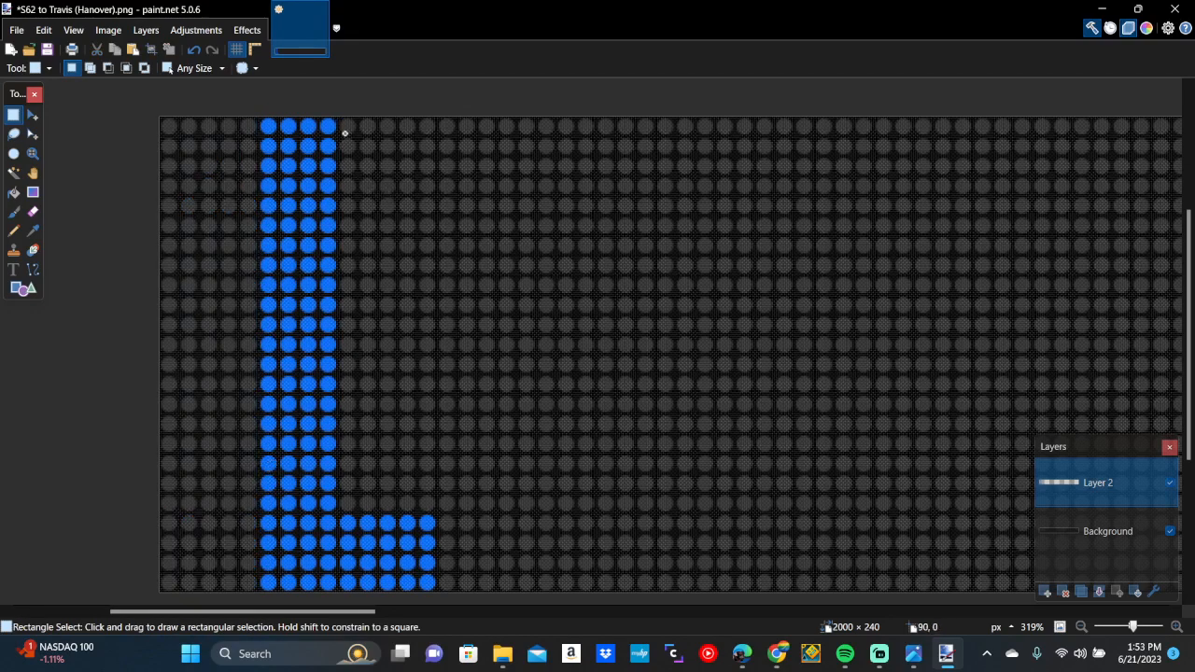
drag(345, 133, 434, 596)
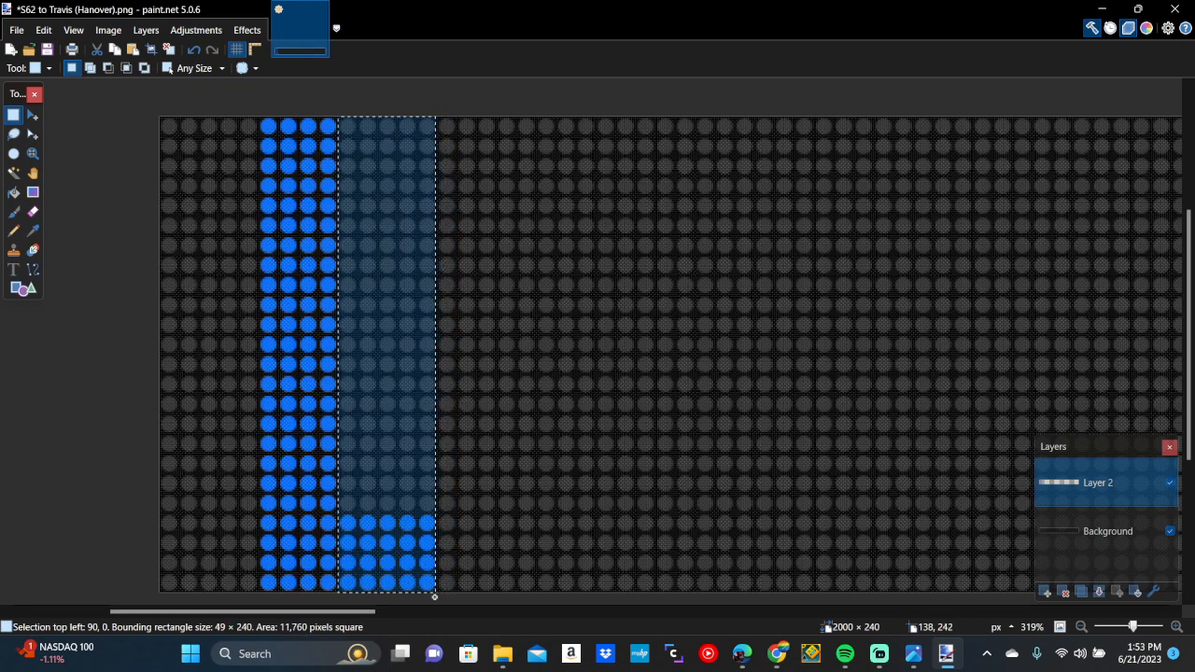
key(Delete)
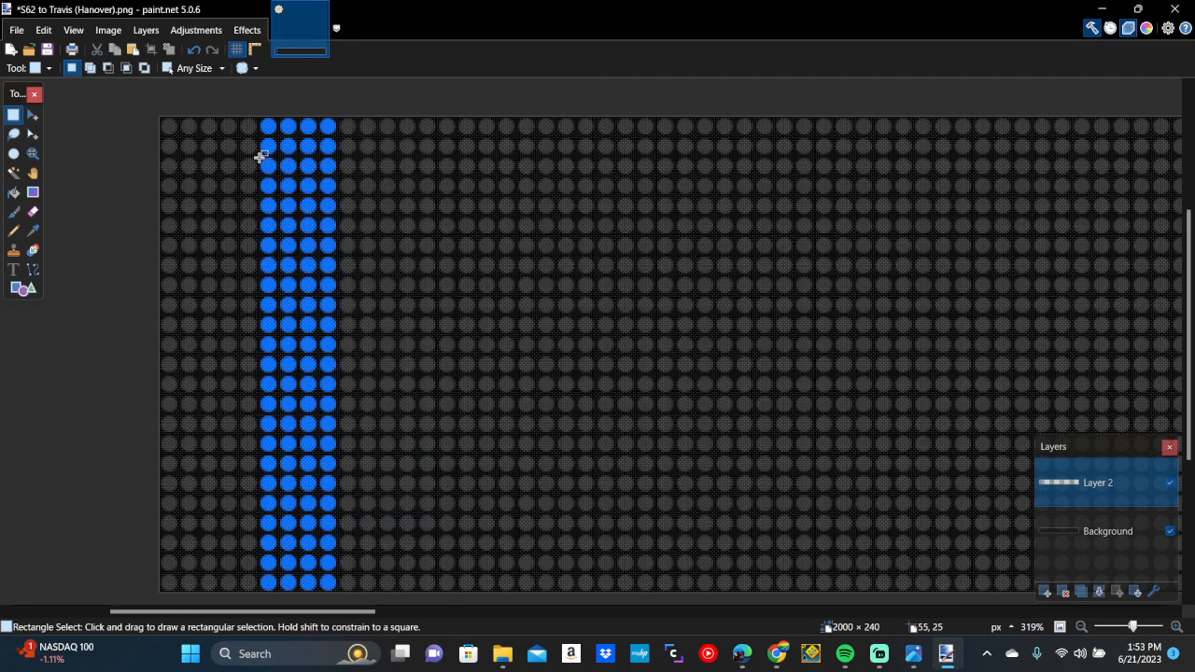
Move the four-column strip of blue dots to the sign's left edge, aligned with the dot grid, and deselect it
drag(256, 114, 339, 615)
scroll(278, 579, up, 8)
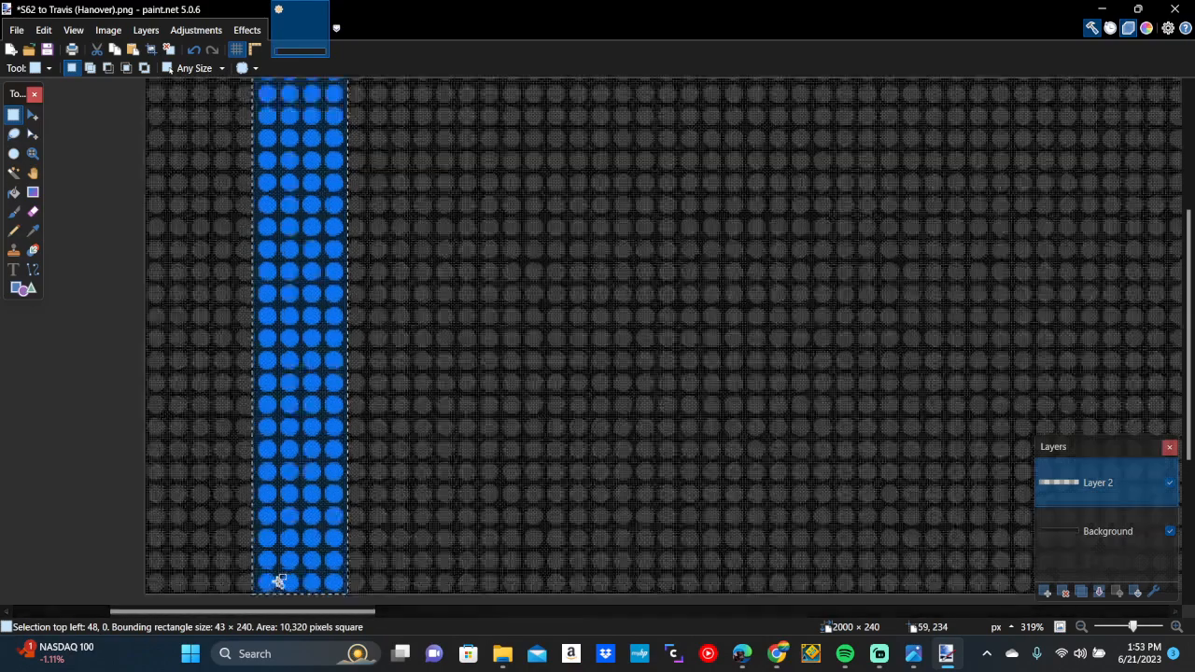
scroll(278, 579, down, 2)
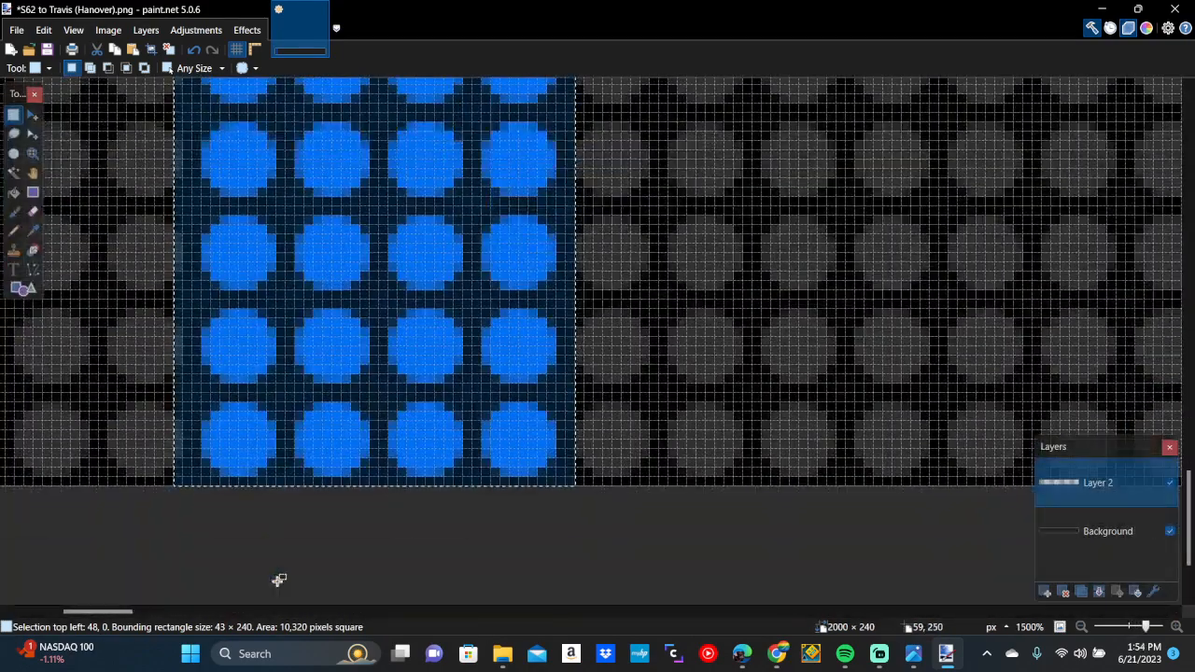
click(32, 115)
scroll(469, 311, left, 4)
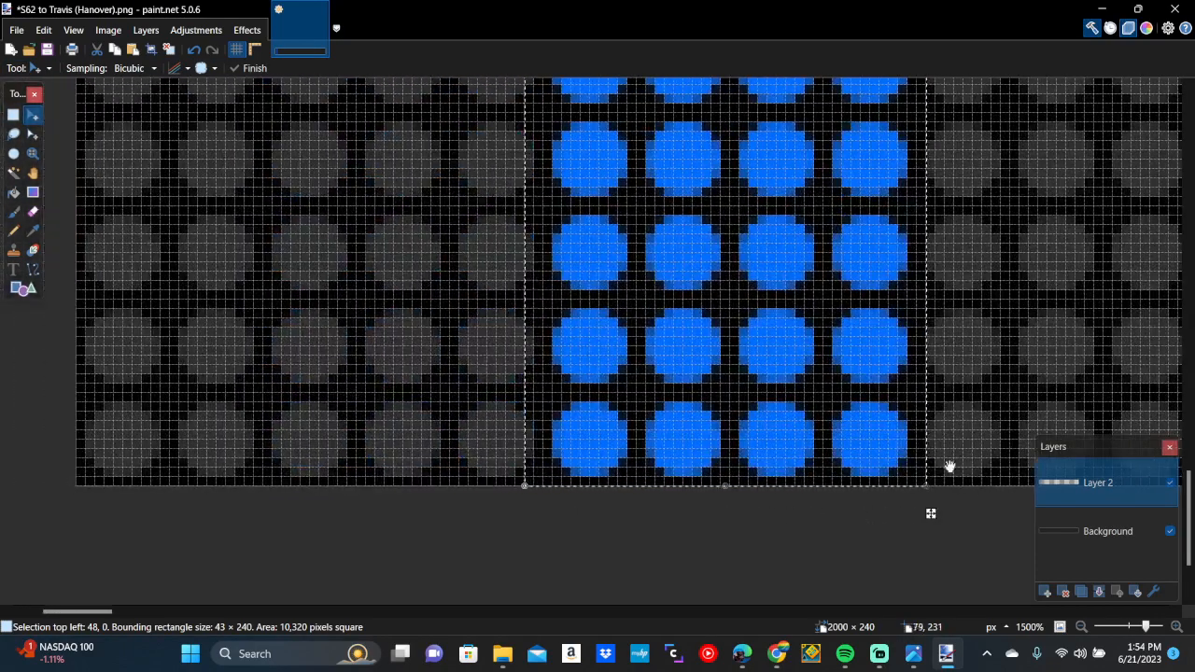
drag(932, 518, 463, 521)
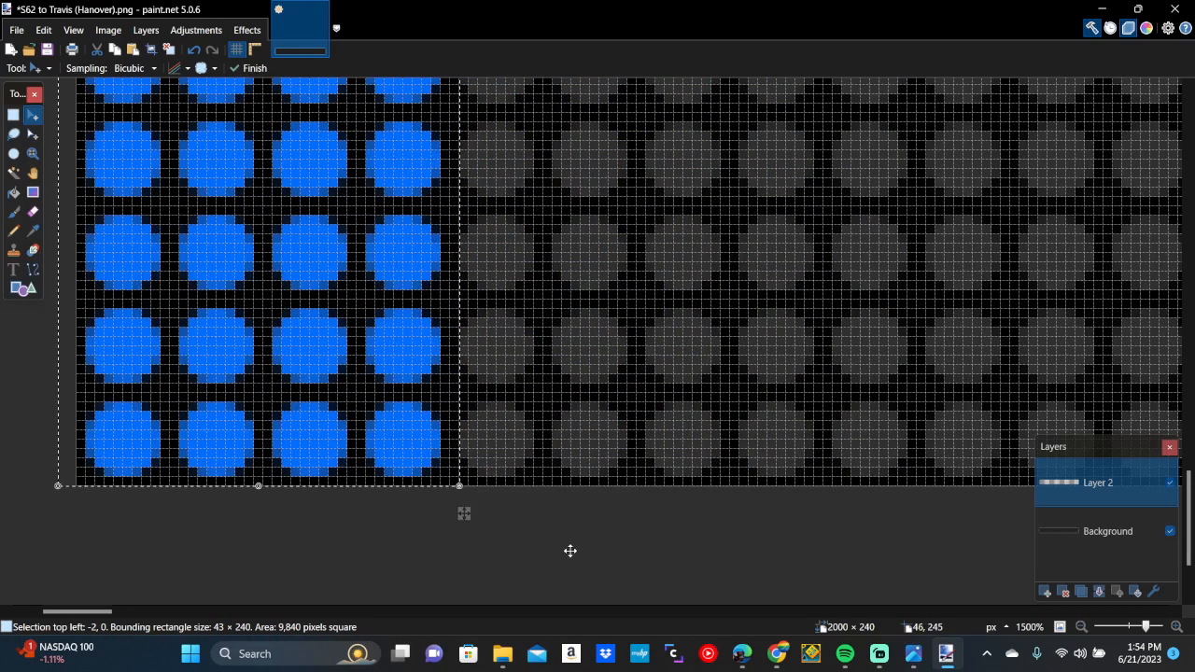
click(13, 115)
click(63, 197)
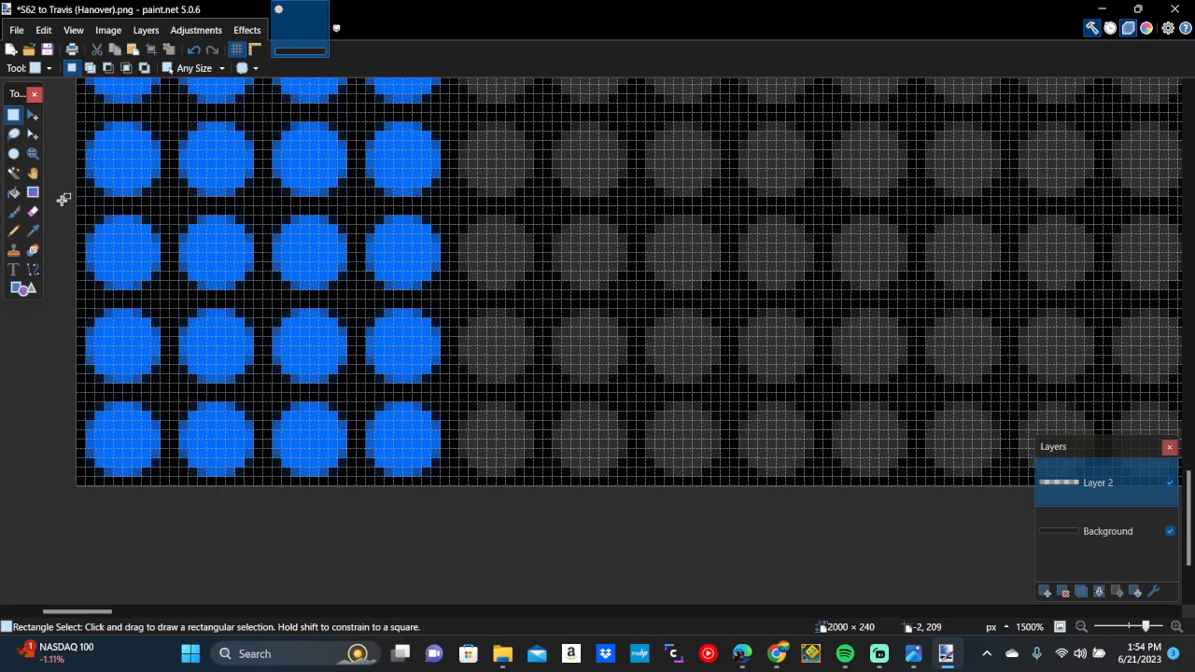
scroll(63, 199, down, 1)
scroll(62, 199, down, 10)
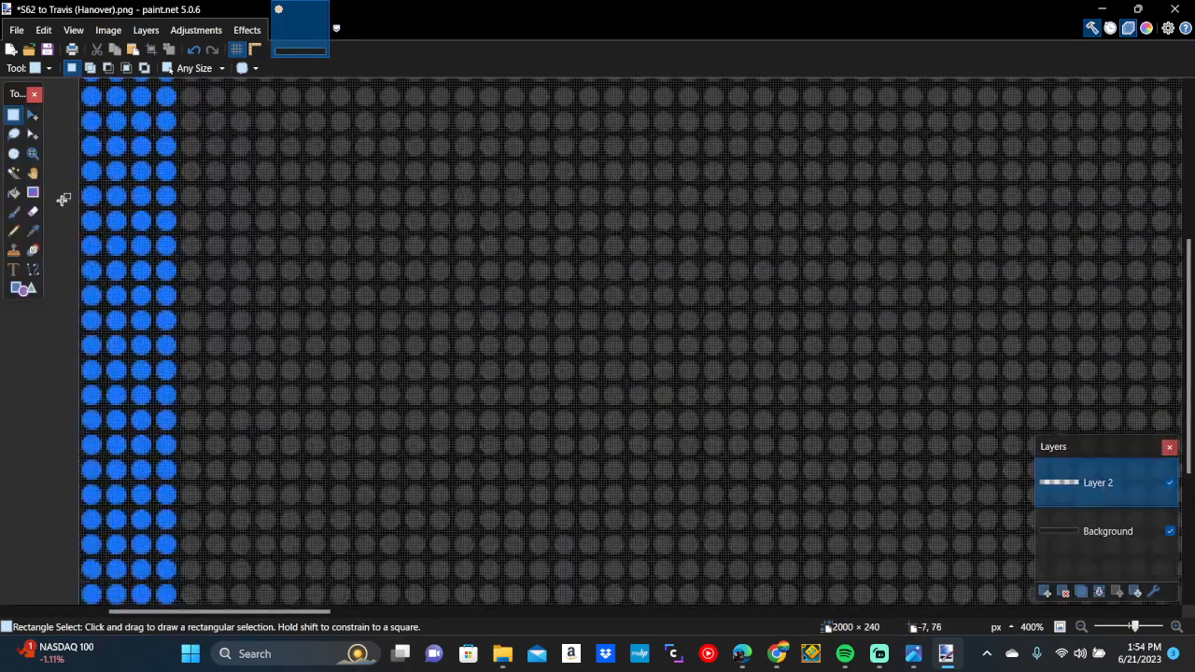
scroll(64, 199, down, 1)
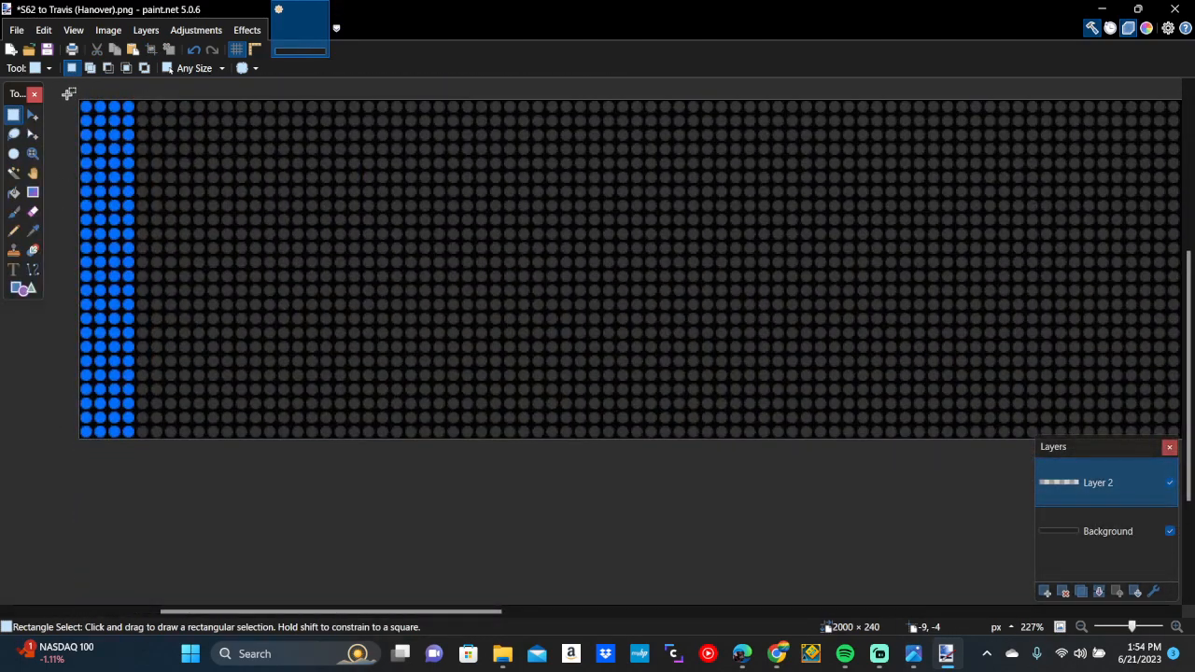
drag(69, 93, 137, 452)
scroll(138, 452, up, 4)
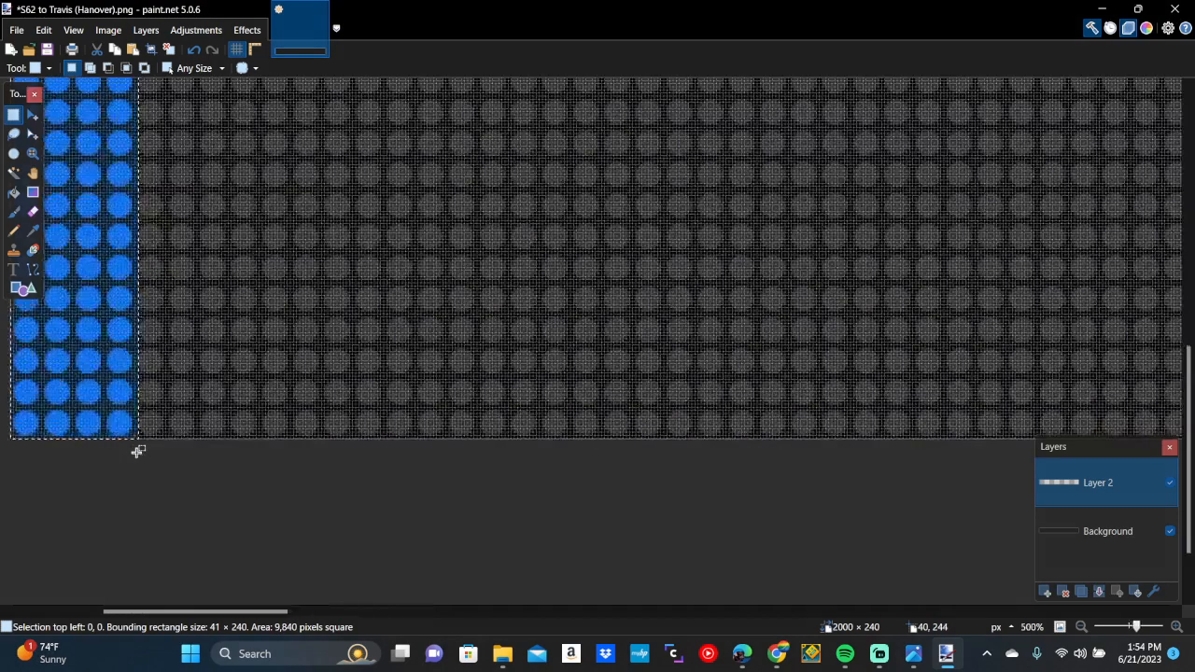
click(137, 452)
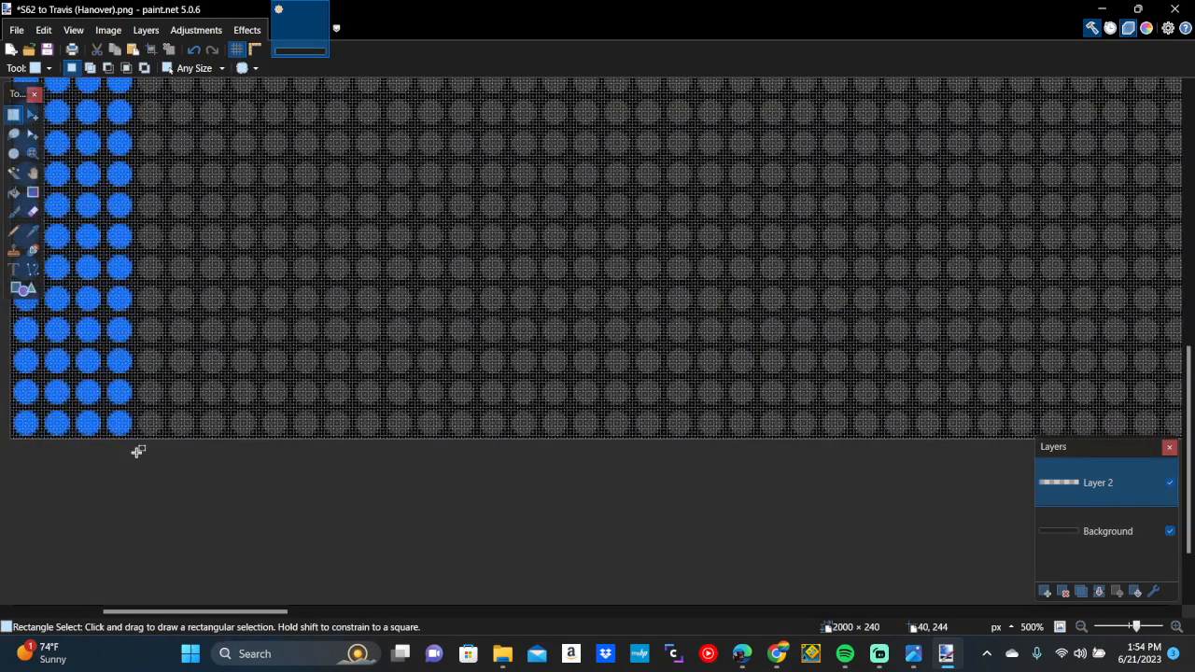
Select the 40 × 240 pixel strip of blue dots and place a copy directly beside it, starting at 40 pixels from the left edge
scroll(137, 452, left, 3)
scroll(137, 452, up, 8)
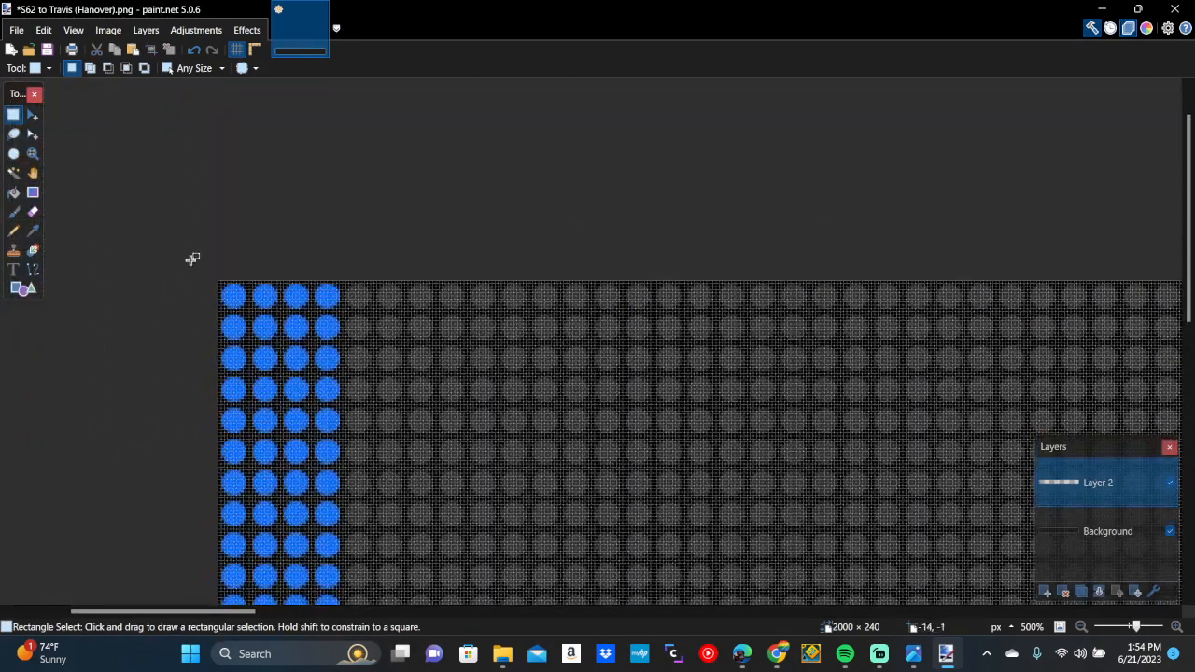
drag(201, 252, 344, 625)
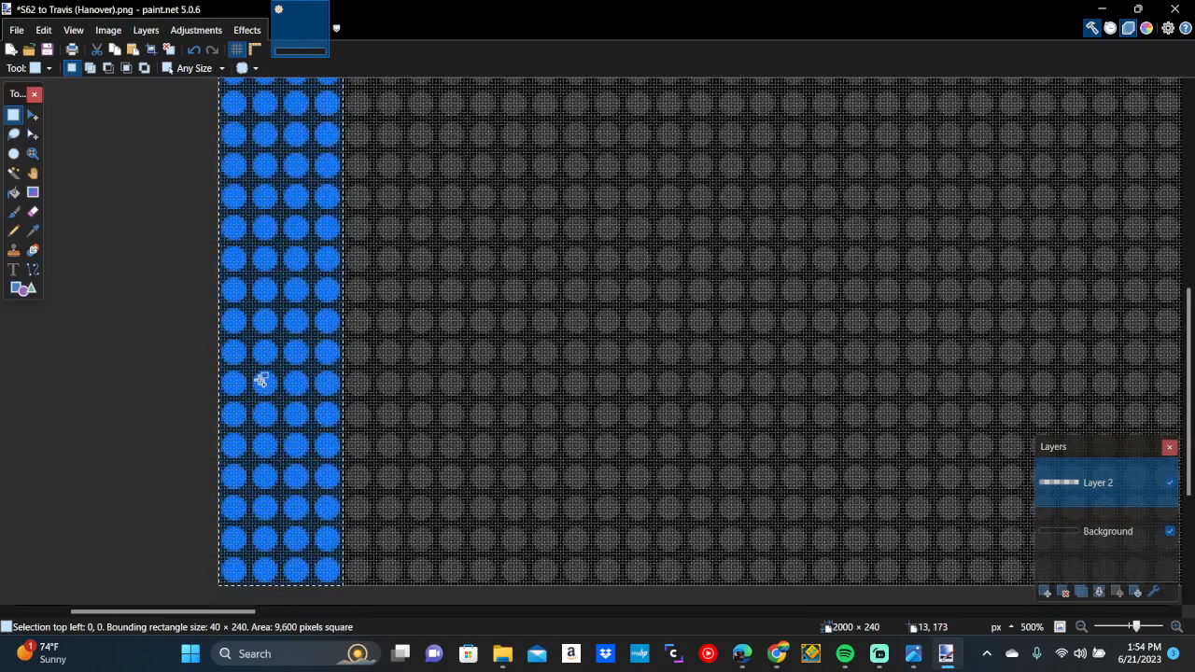
key(m)
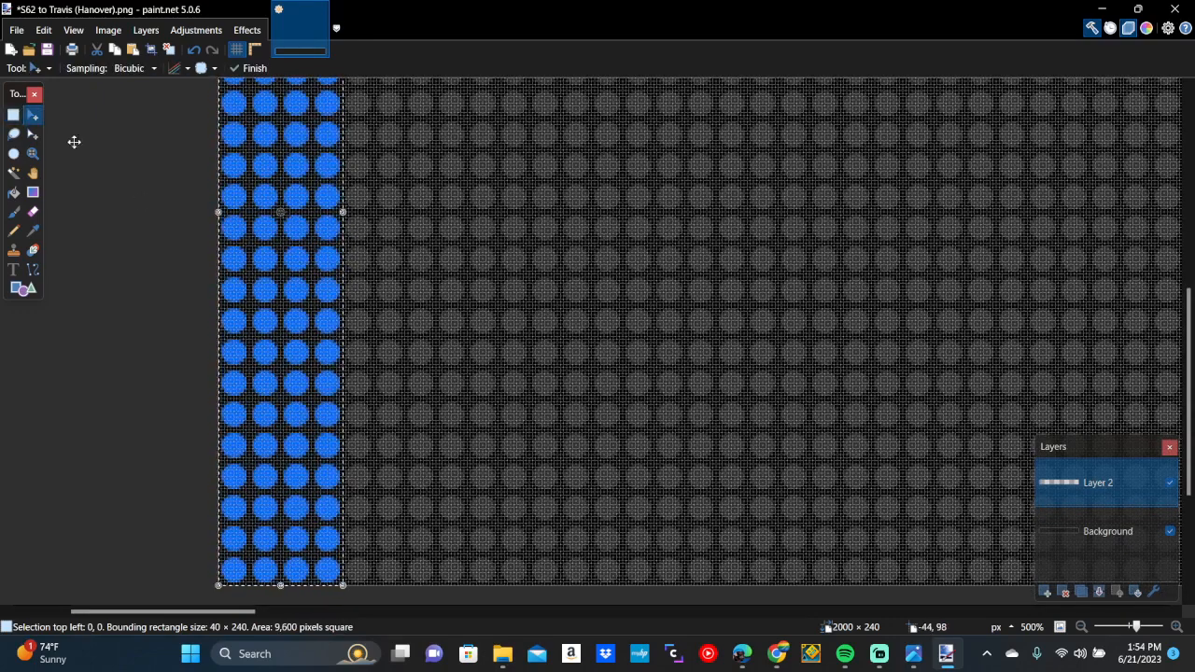
scroll(286, 288, down, 4)
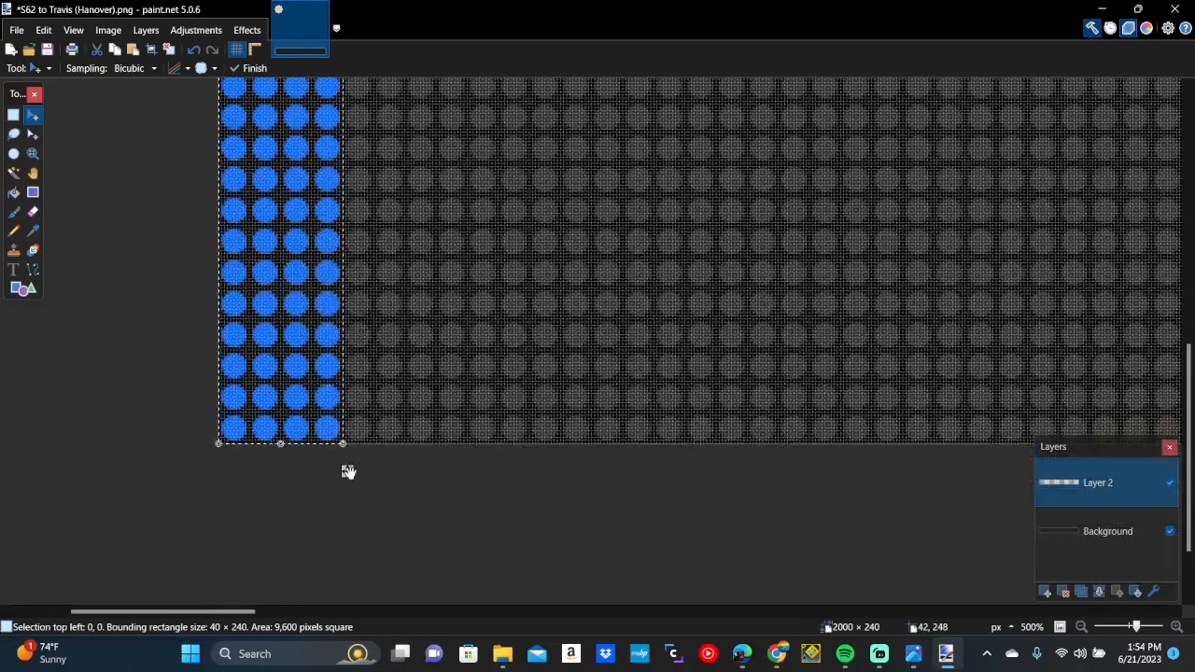
drag(350, 472, 472, 472)
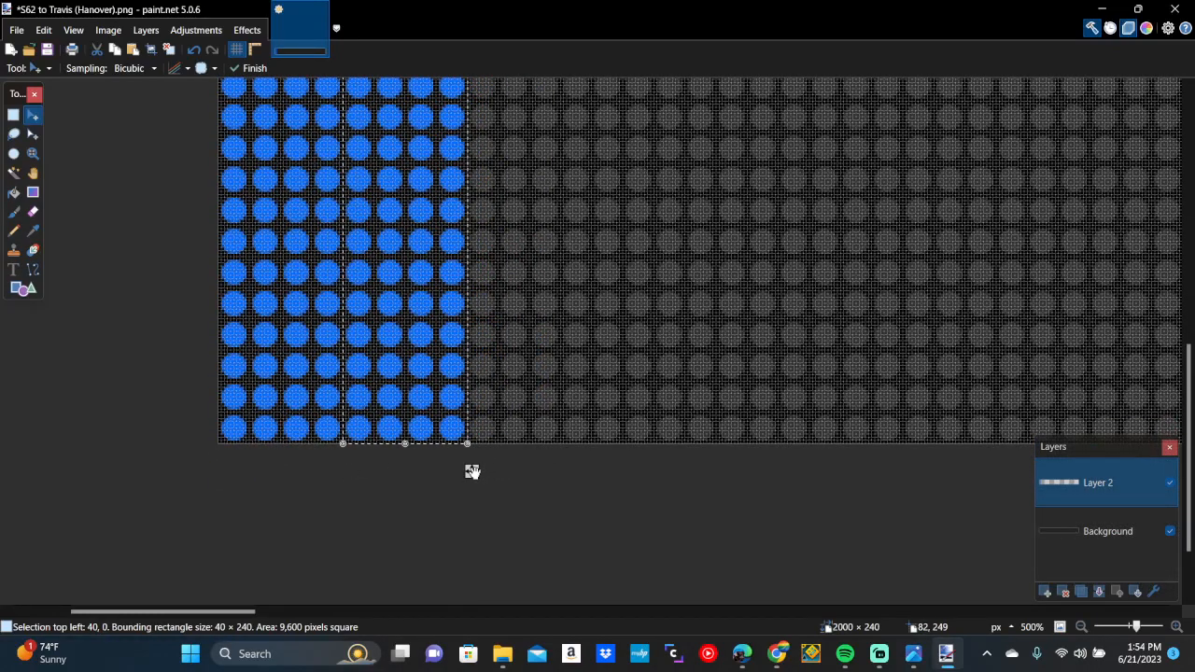
Place three more copies of the four-column strip of blue dots side by side, starting at 80, 120 and 160 pixels
drag(472, 472, 598, 471)
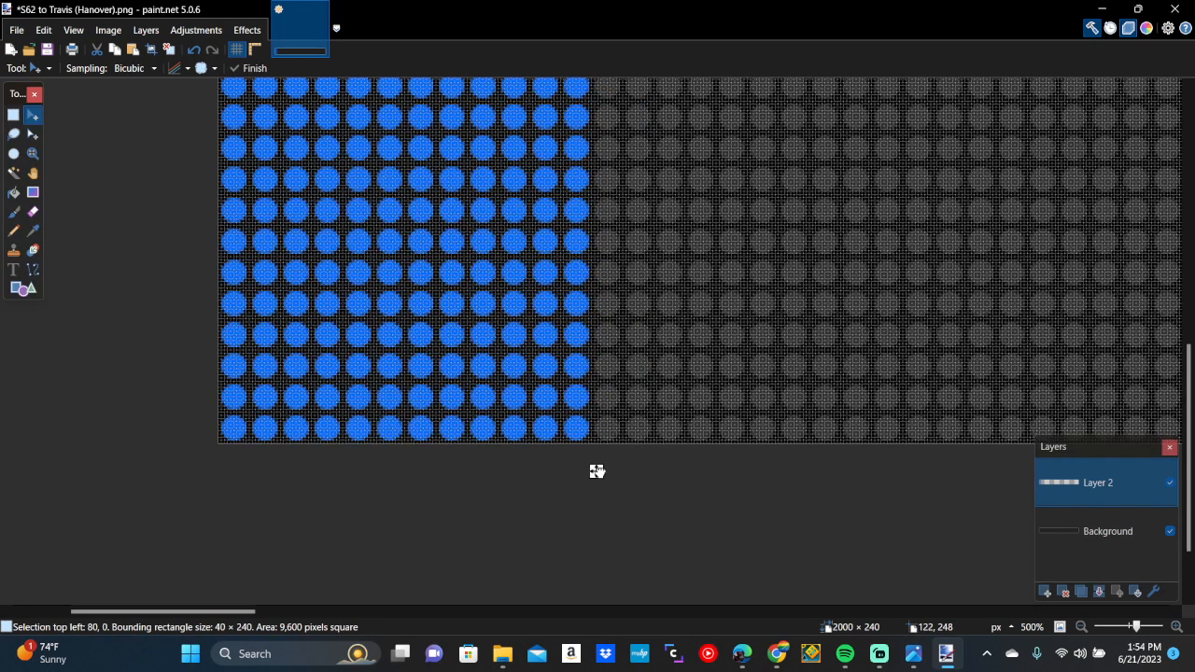
drag(598, 472, 598, 472)
scroll(598, 472, right, 3)
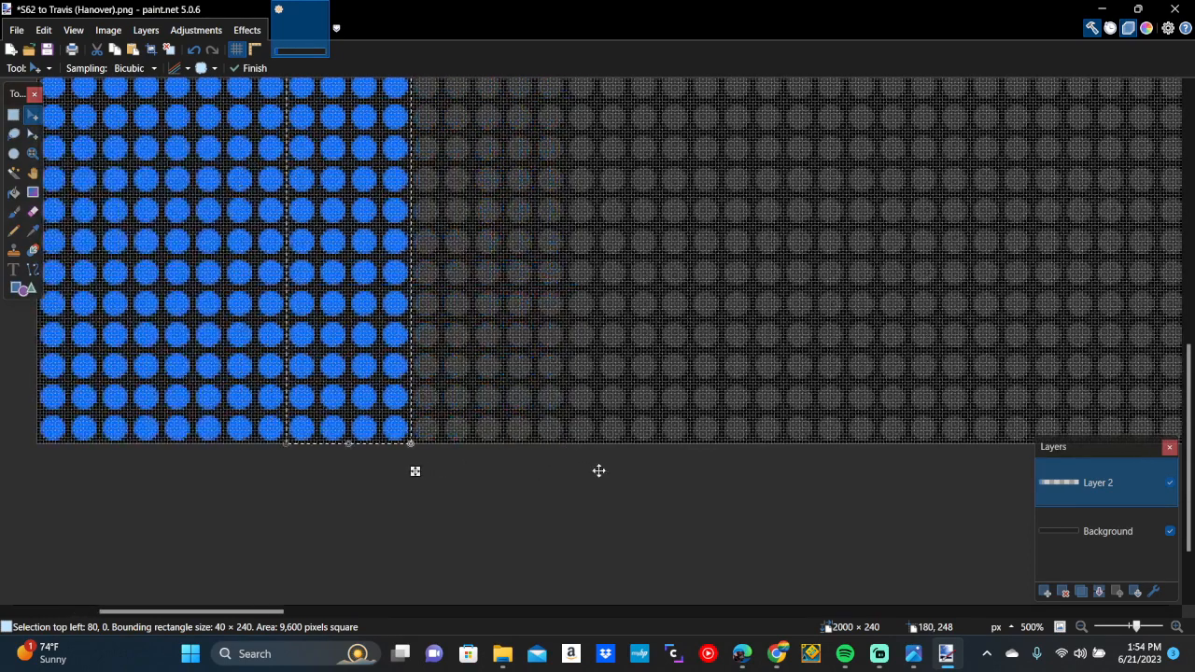
drag(414, 471, 539, 472)
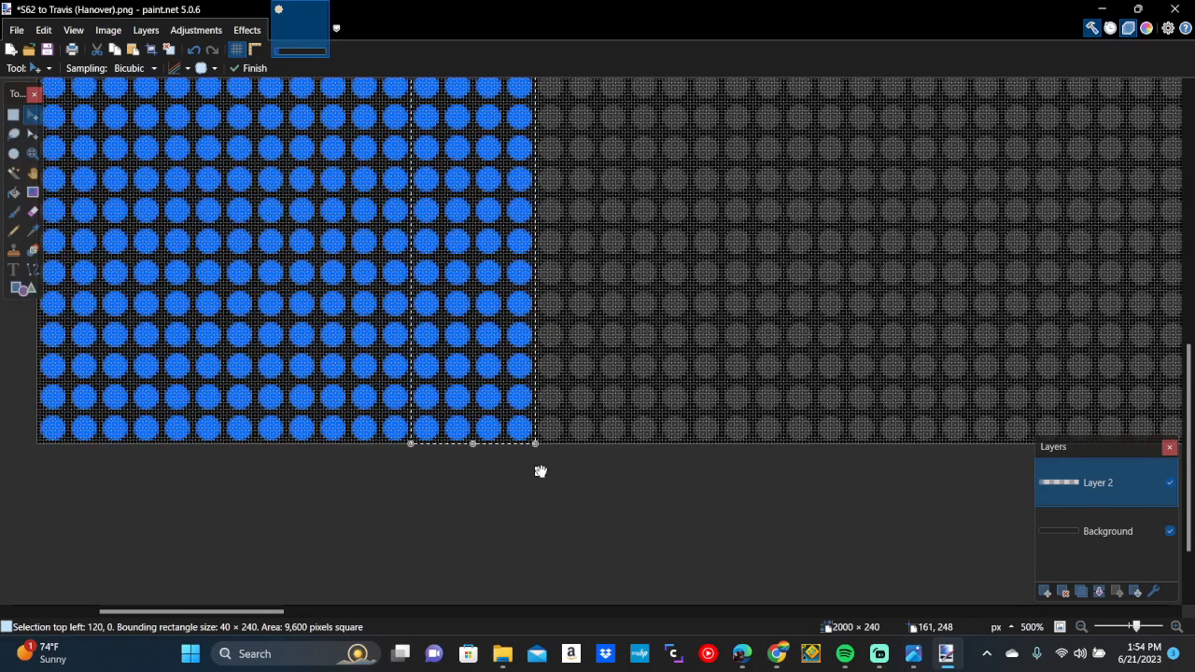
drag(539, 472, 664, 472)
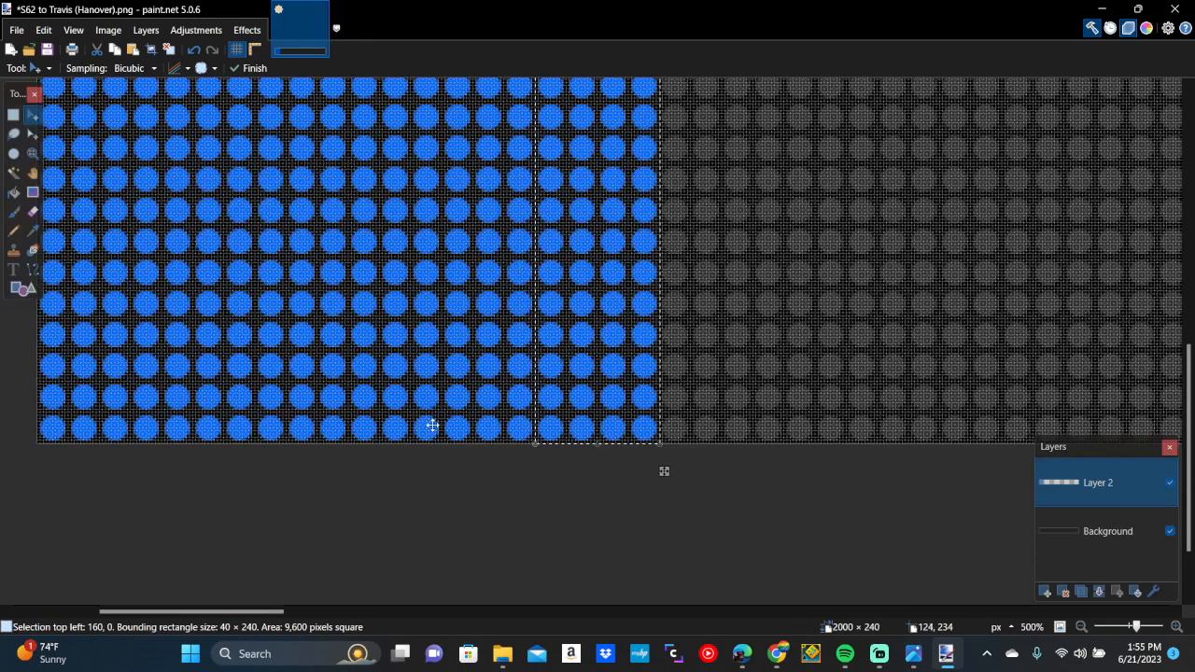
Select the 200 × 240 pixel block of blue dots and place a copy directly beside it, starting at 200 pixels from the left edge
scroll(536, 435, up, 3)
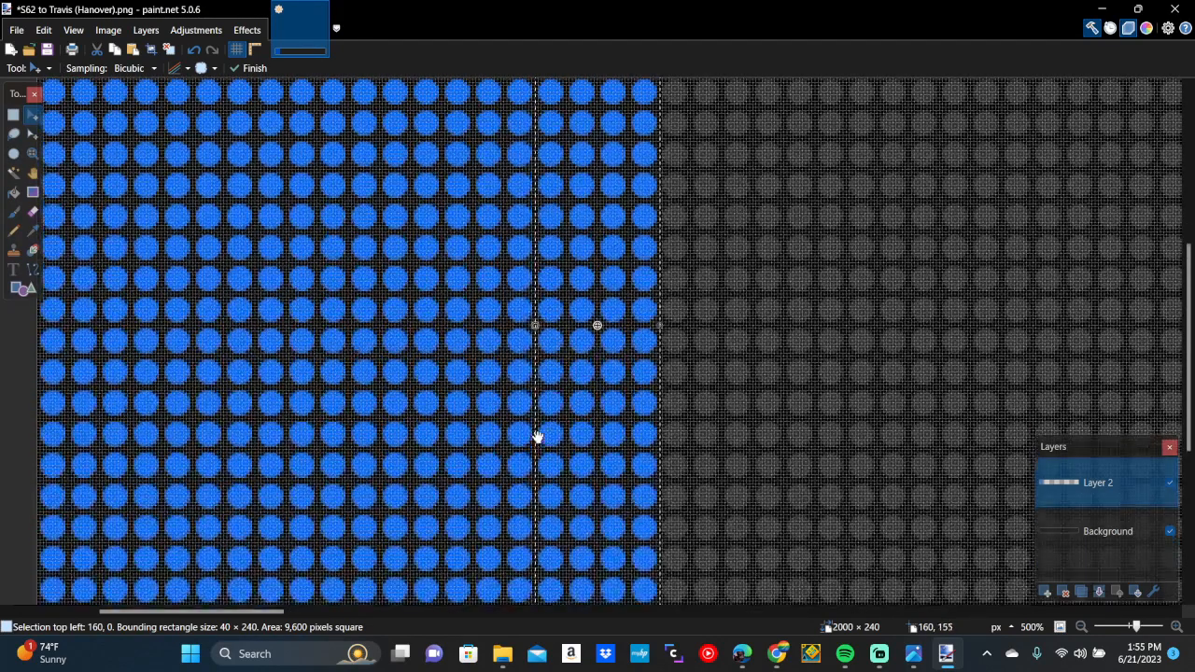
scroll(535, 435, down, 2)
click(14, 115)
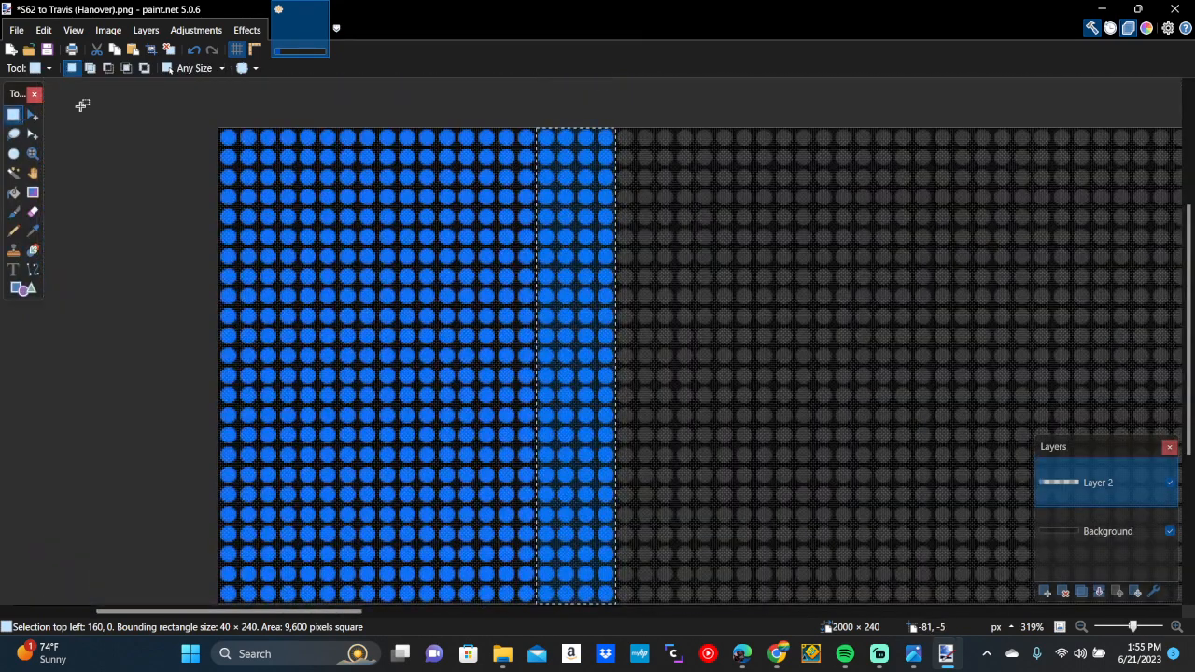
drag(204, 110, 396, 570)
drag(418, 610, 615, 614)
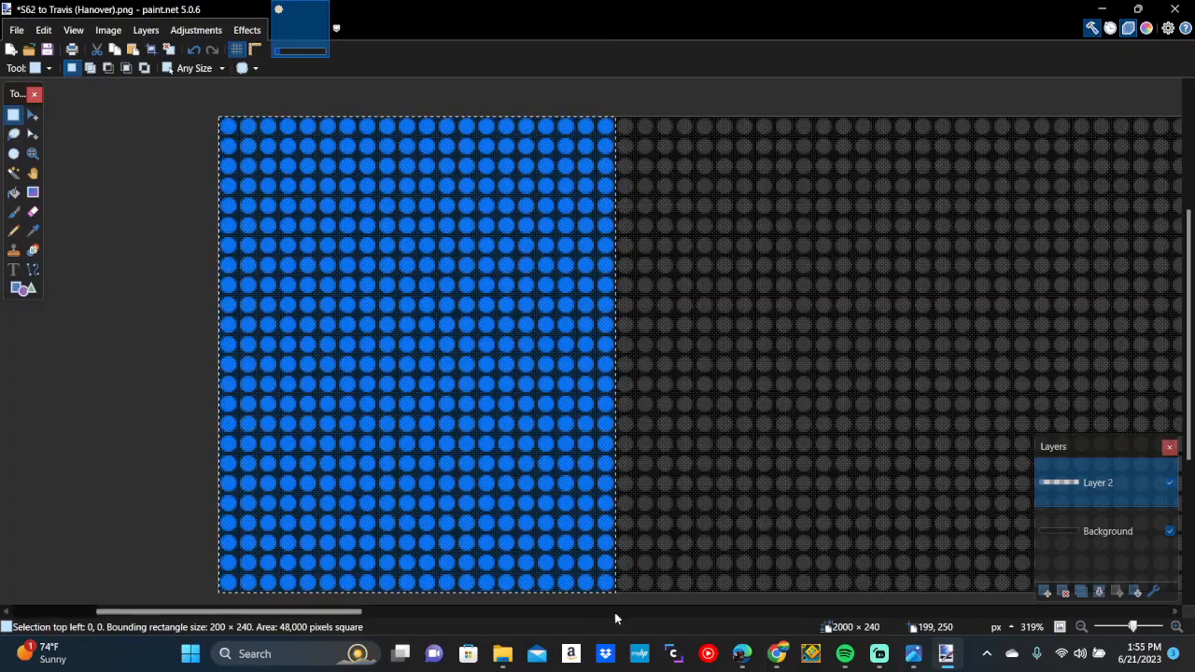
scroll(615, 613, left, 3)
scroll(824, 469, right, 3)
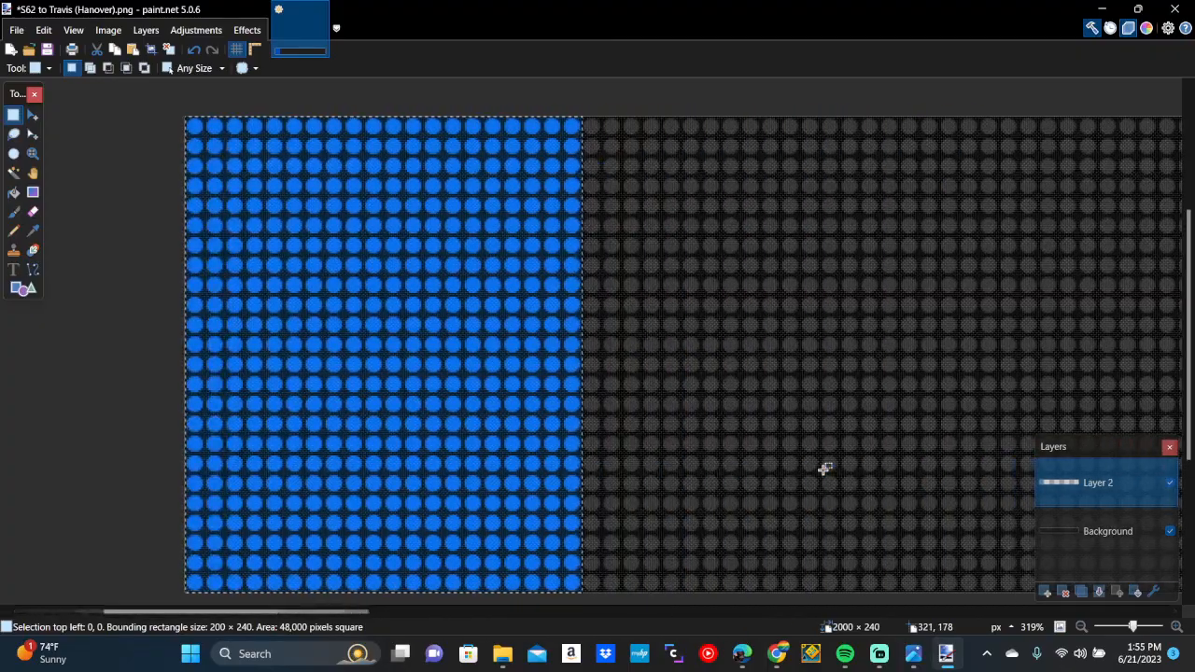
scroll(825, 469, up, 5)
scroll(824, 469, down, 2)
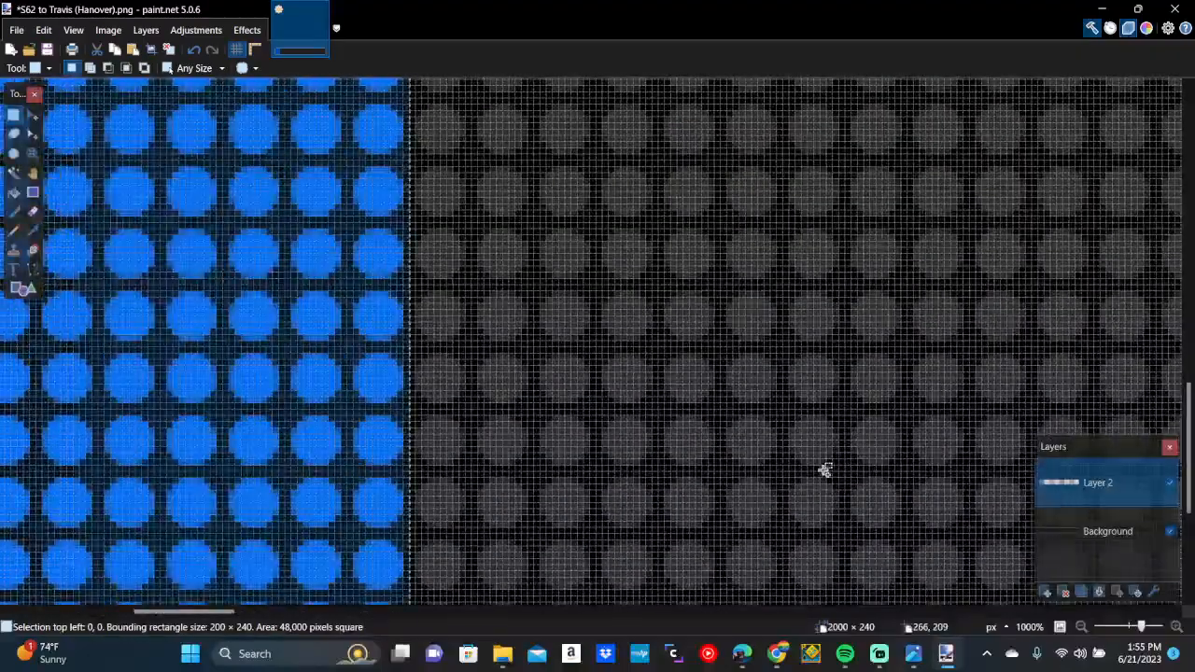
key(ctrl+v)
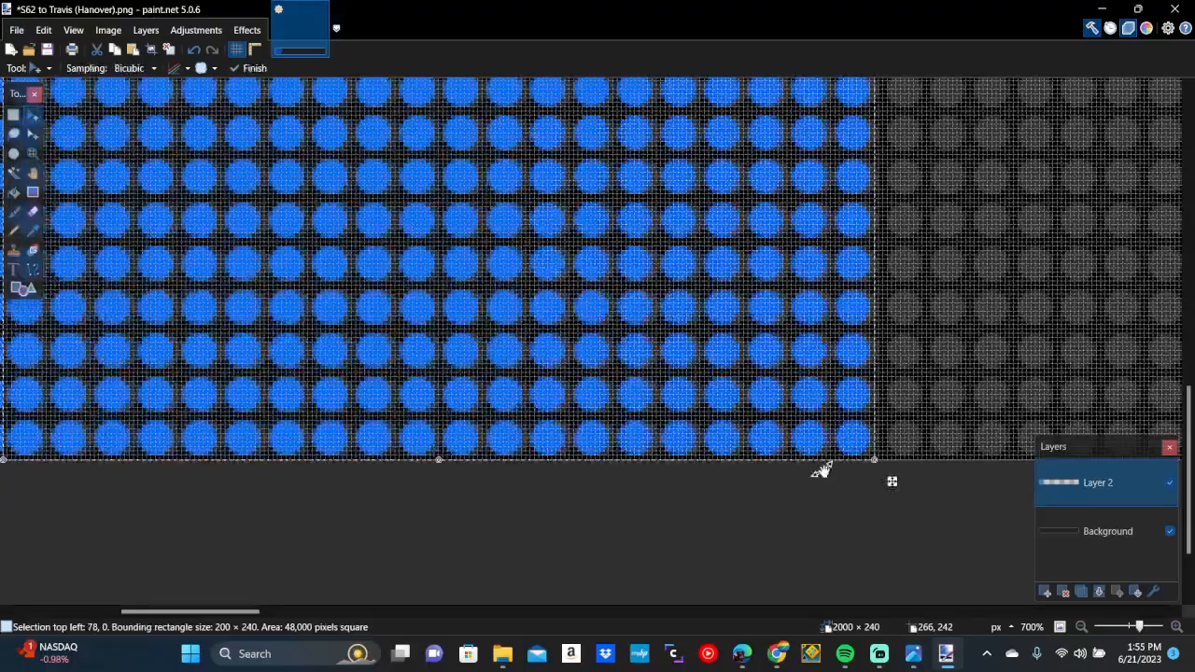
scroll(825, 469, right, 2)
drag(677, 481, 1090, 482)
scroll(829, 451, right, 3)
scroll(831, 451, down, 3)
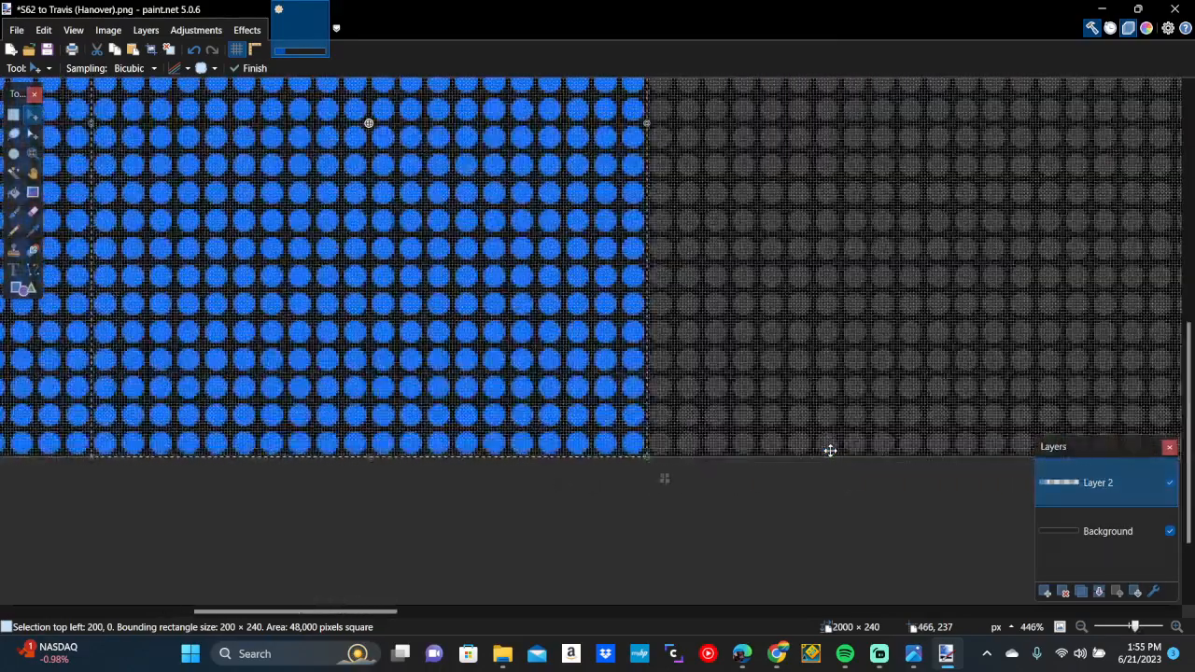
scroll(830, 451, right, 1)
key(ctrl+v)
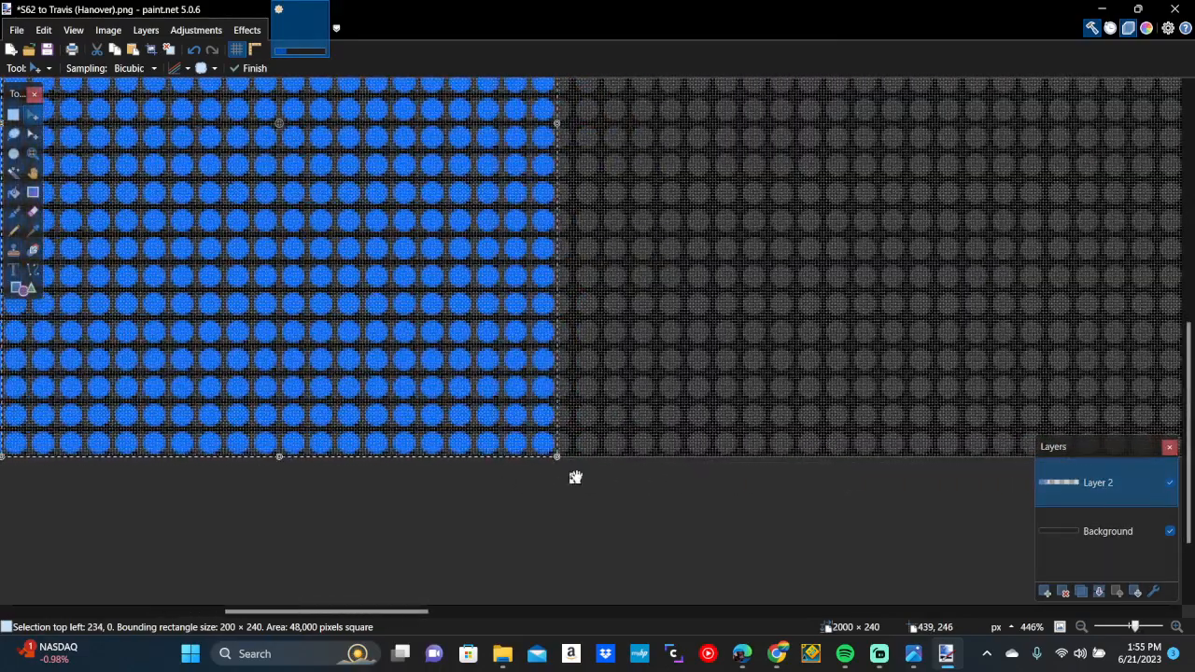
drag(574, 478, 1040, 476)
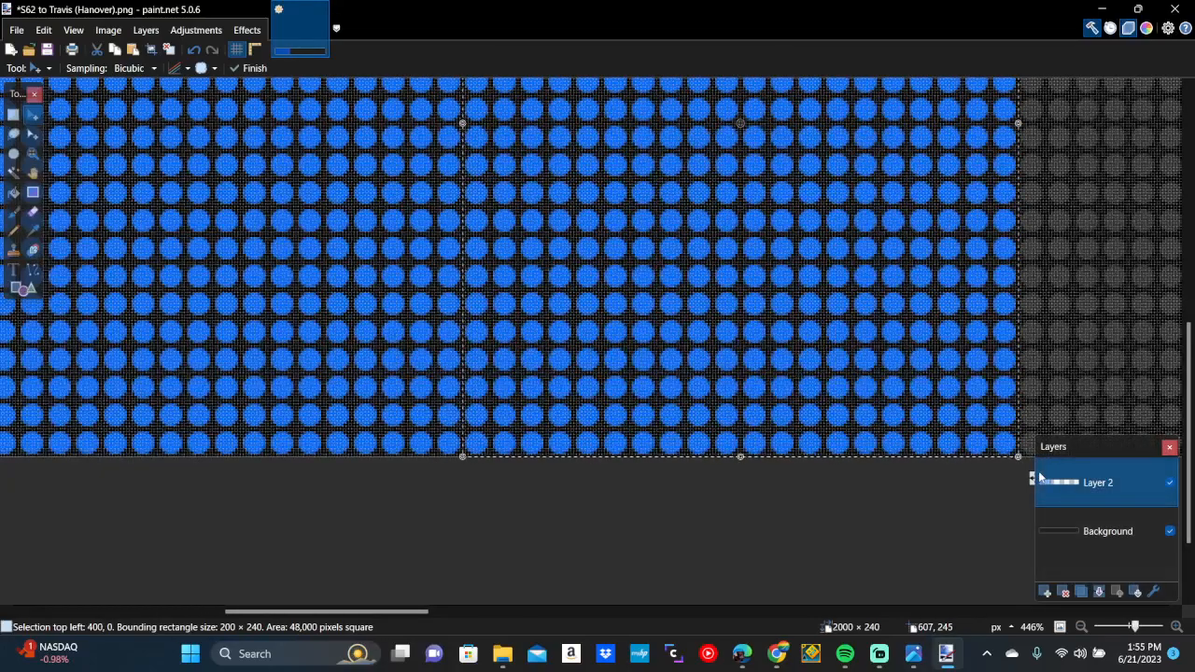
key(ctrl+z)
Select the whole 401 × 240 pixel block of blue dots from the sign's top-left corner
scroll(782, 421, down, 3)
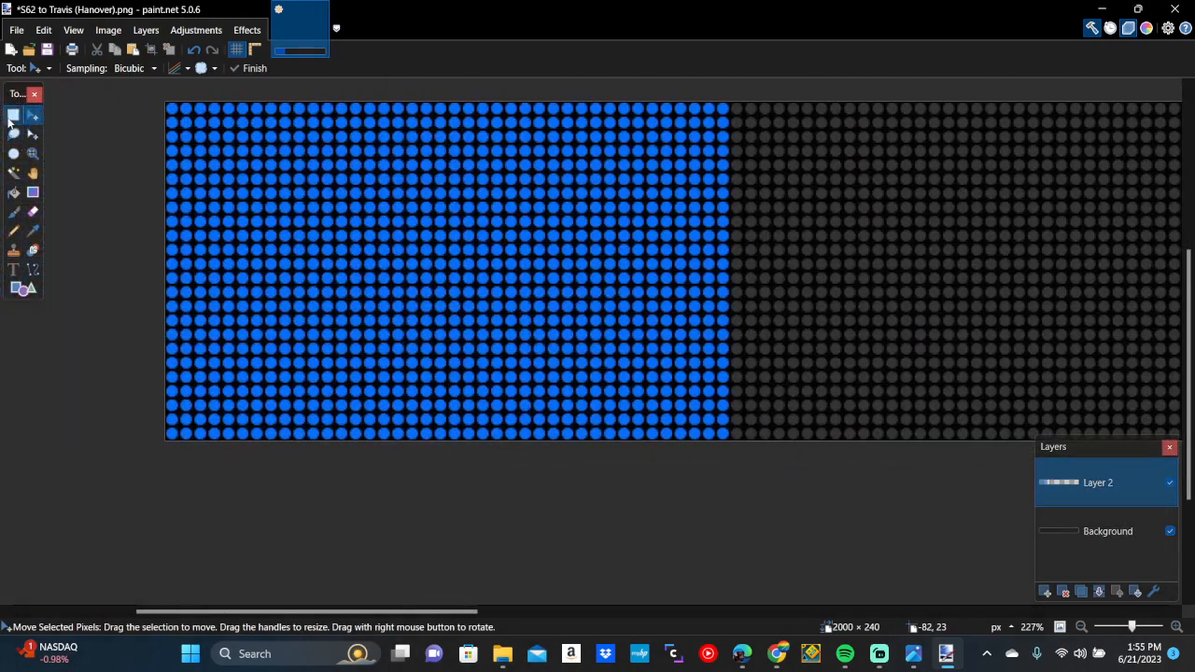
click(12, 116)
drag(164, 100, 732, 506)
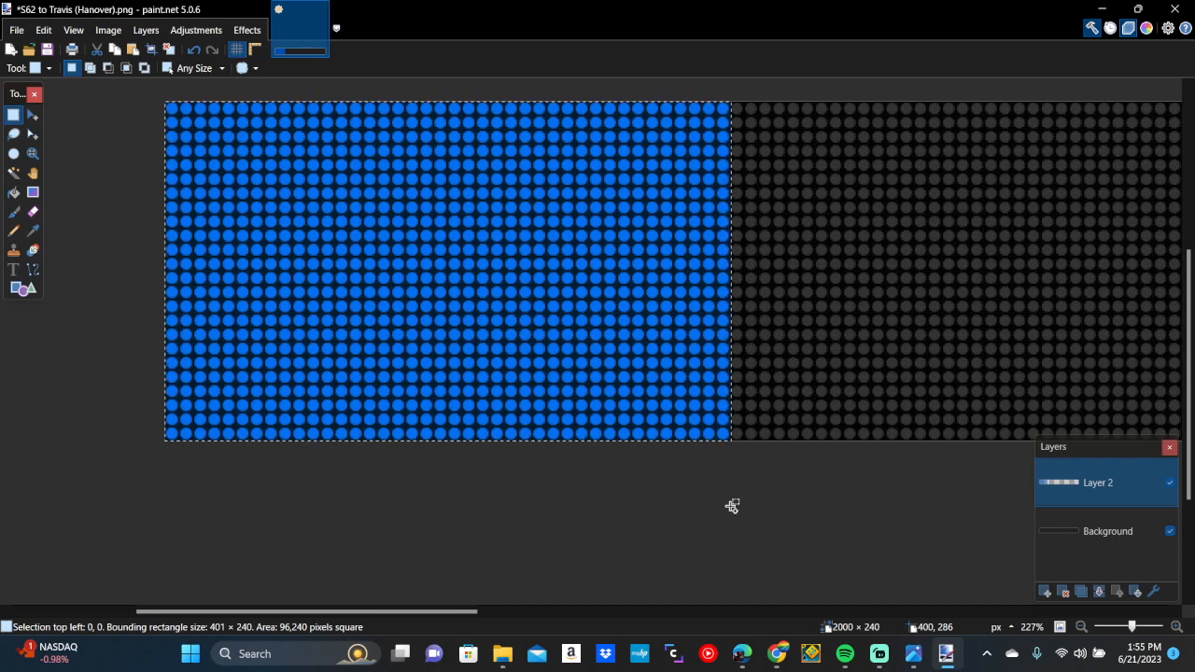
key(BackSpace)
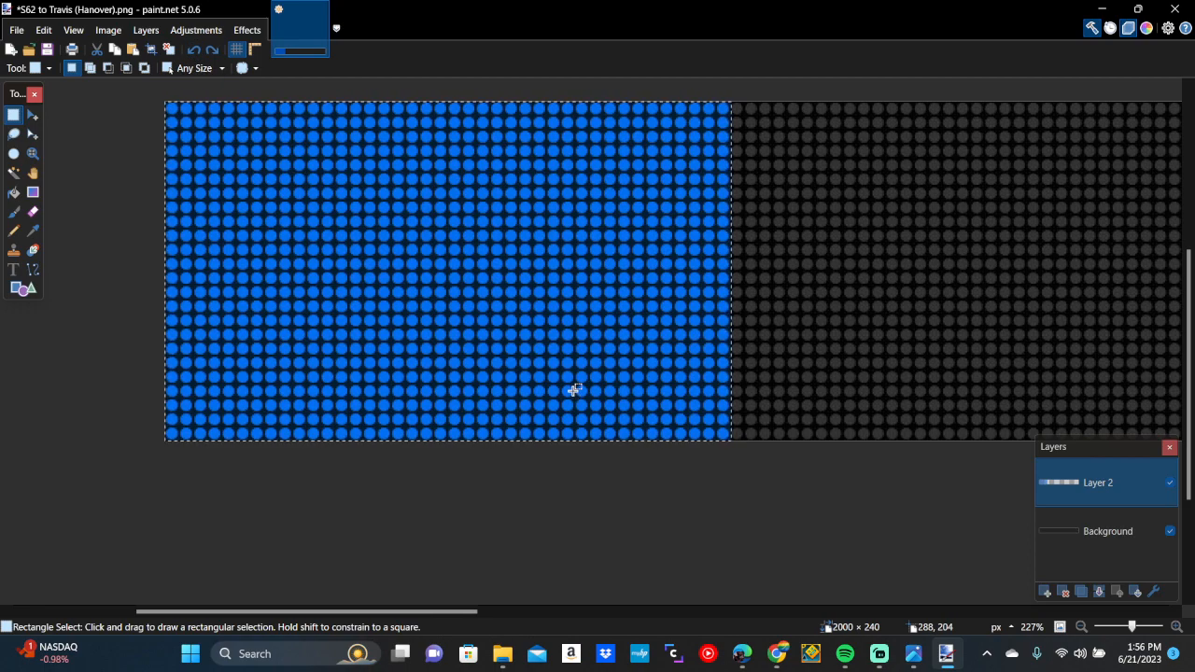
click(27, 114)
scroll(520, 336, right, 2)
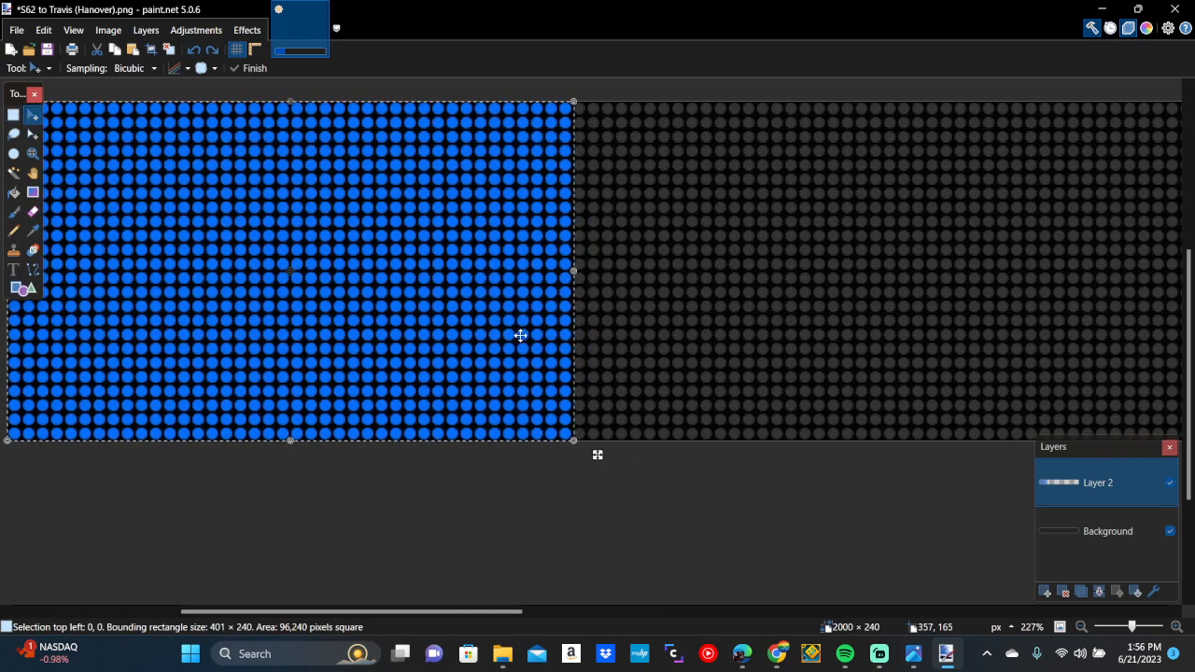
scroll(520, 337, up, 3)
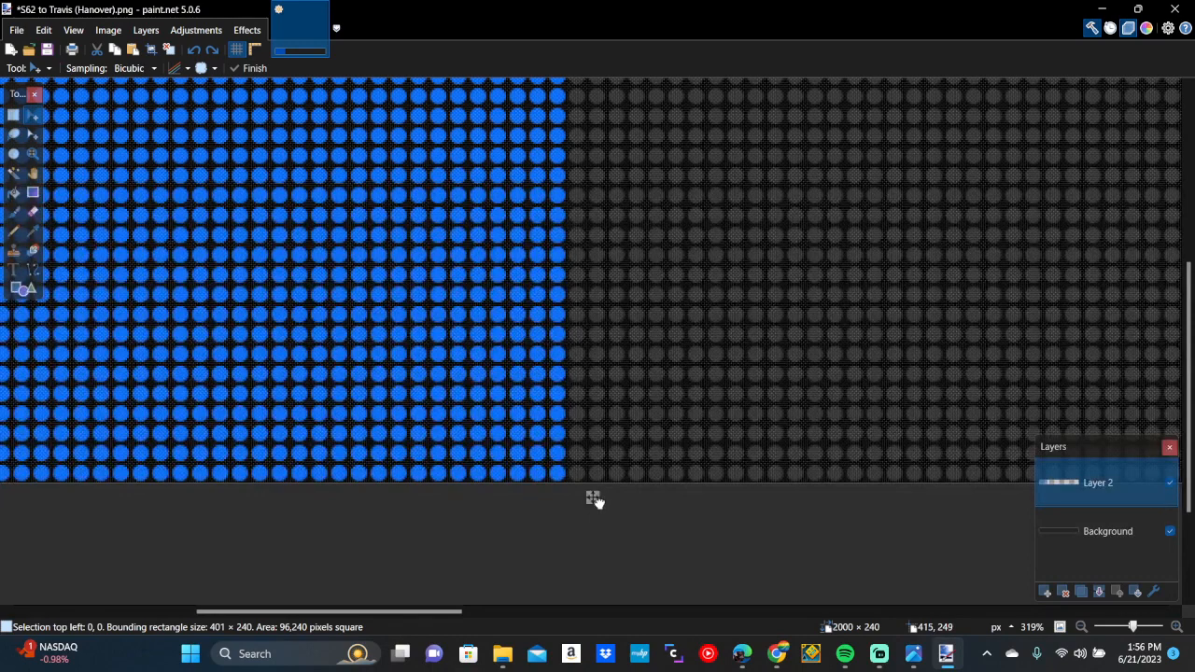
drag(595, 501, 786, 436)
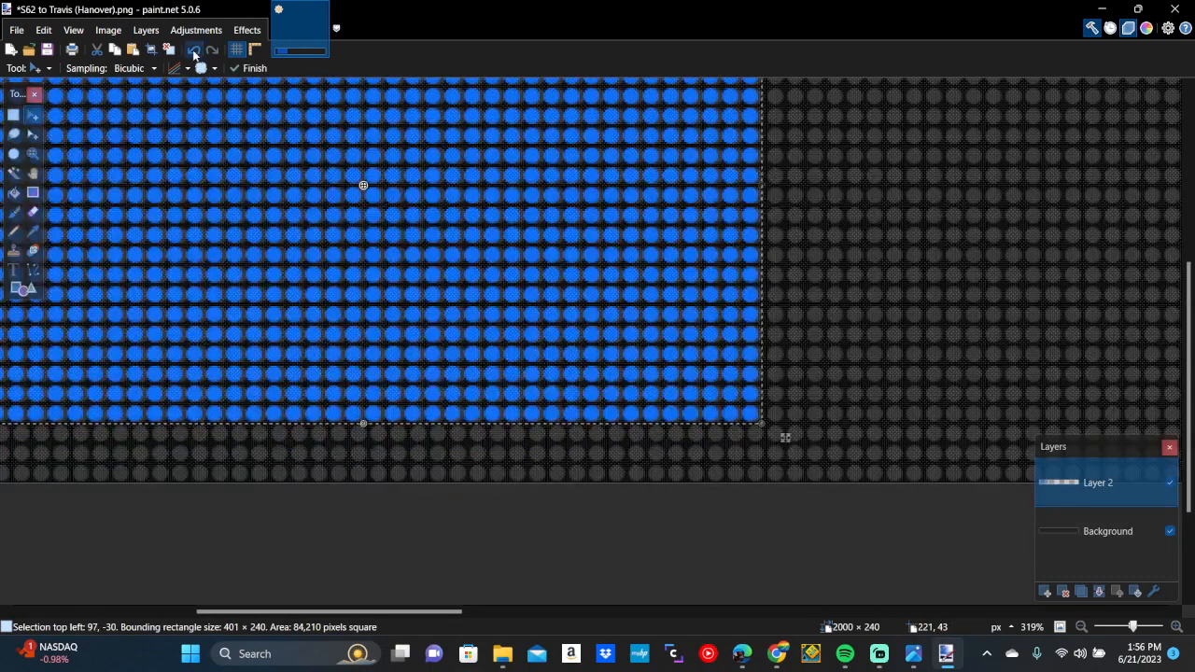
click(193, 51)
Place three copies of the 401 × 240 pixel block along the sign at full height, starting at 400, 800 and 1200 pixels
key(ctrl+v)
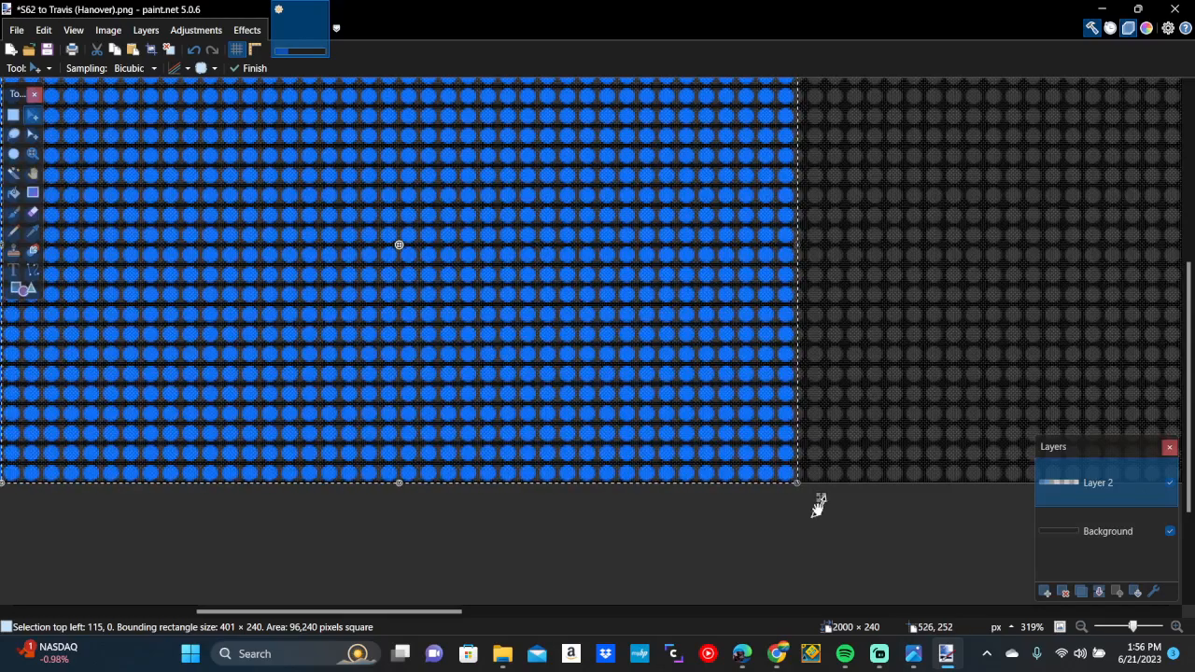
drag(820, 500, 914, 498)
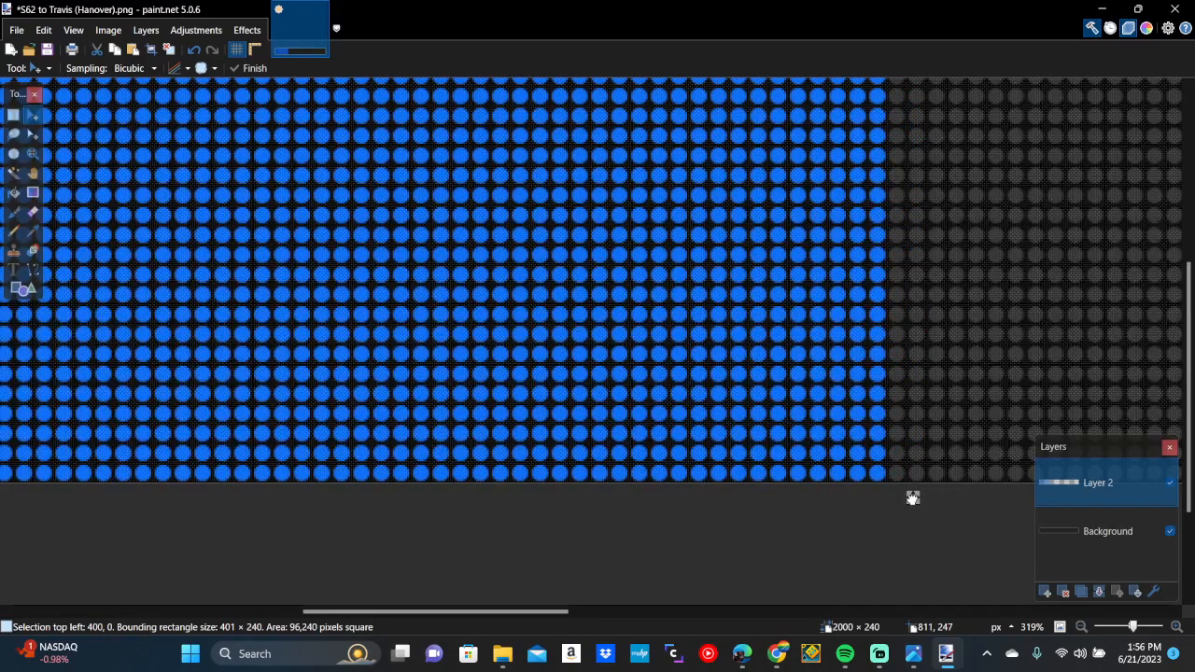
scroll(911, 498, right, 5)
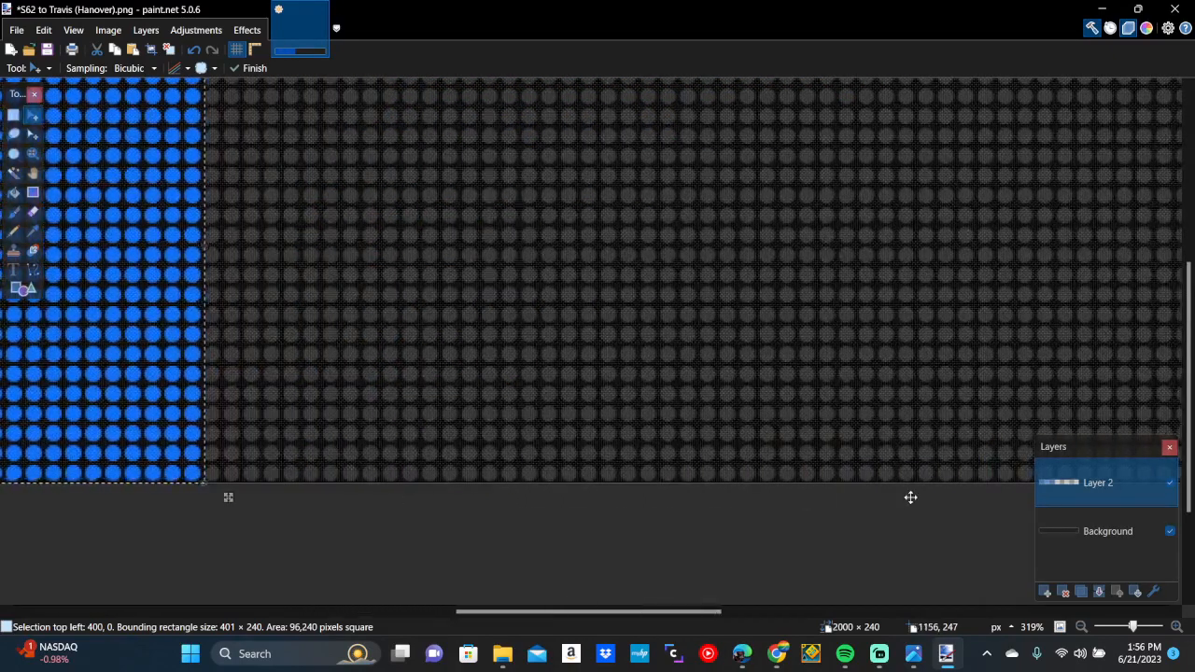
drag(228, 497, 1023, 497)
scroll(1023, 498, right, 5)
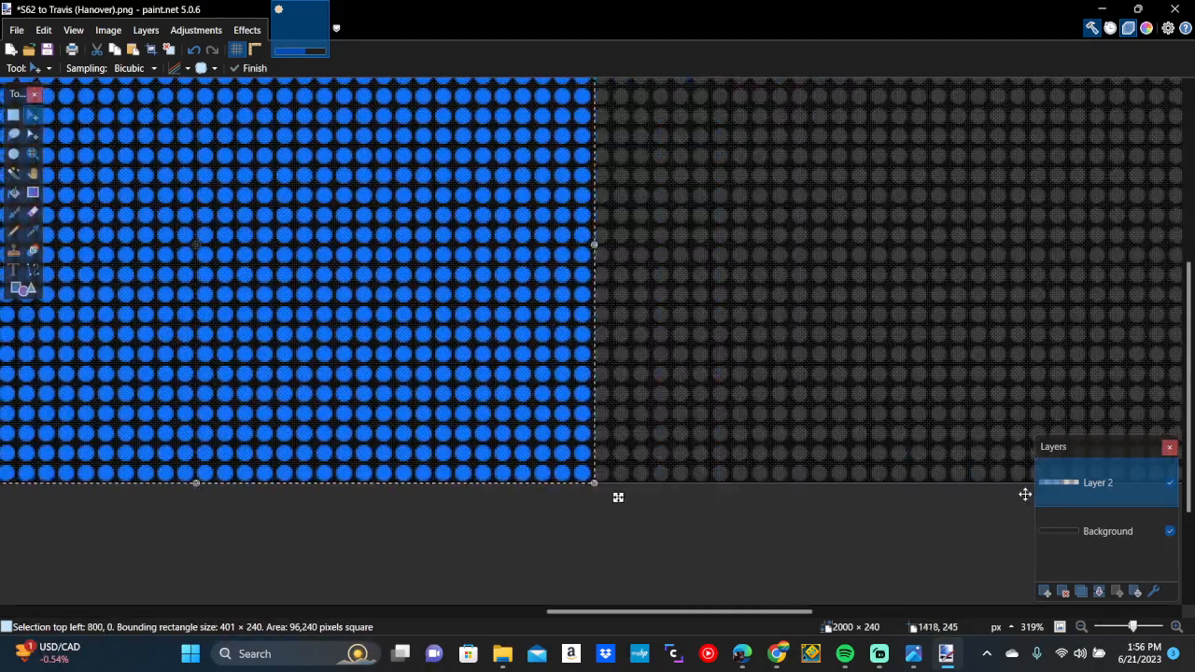
drag(399, 497, 1015, 498)
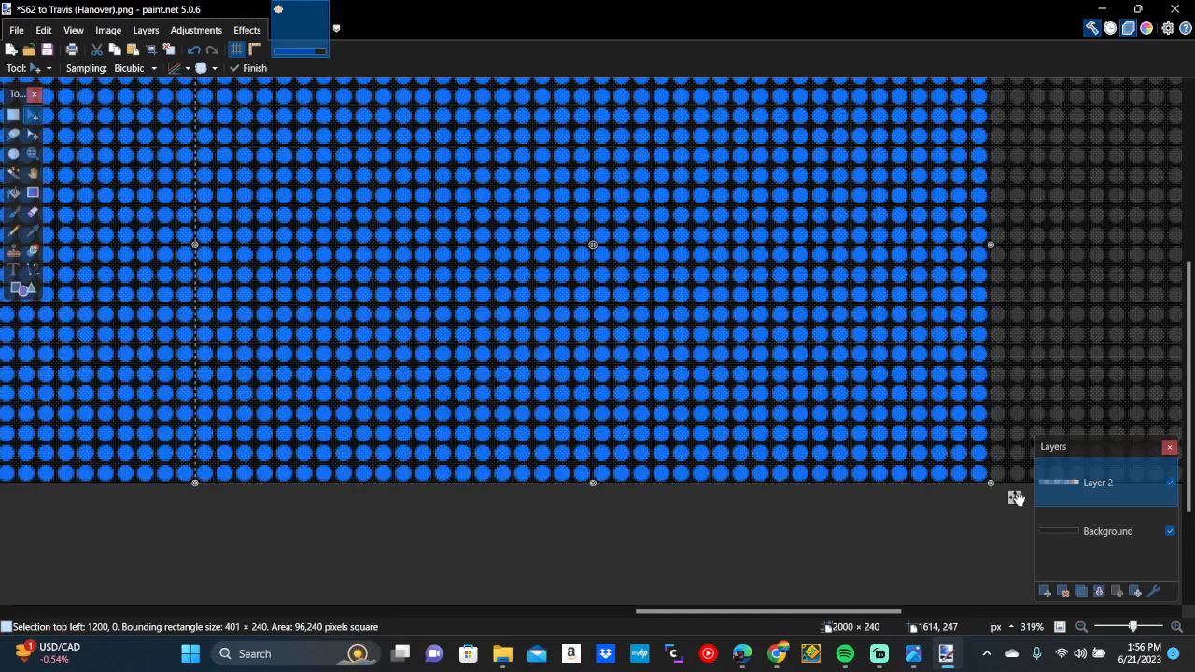
Place one more copy of the blue-dot block at the sign's right end, starting at 1599 pixels
scroll(1018, 498, right, 5)
key(ctrl+v)
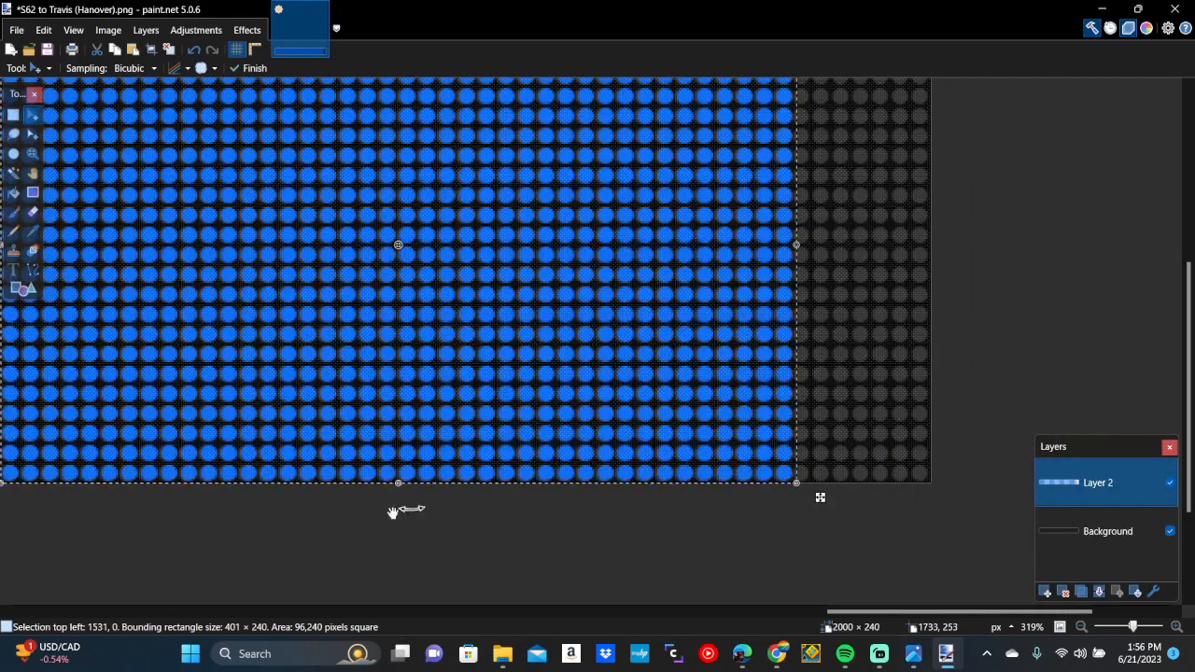
drag(820, 498, 955, 498)
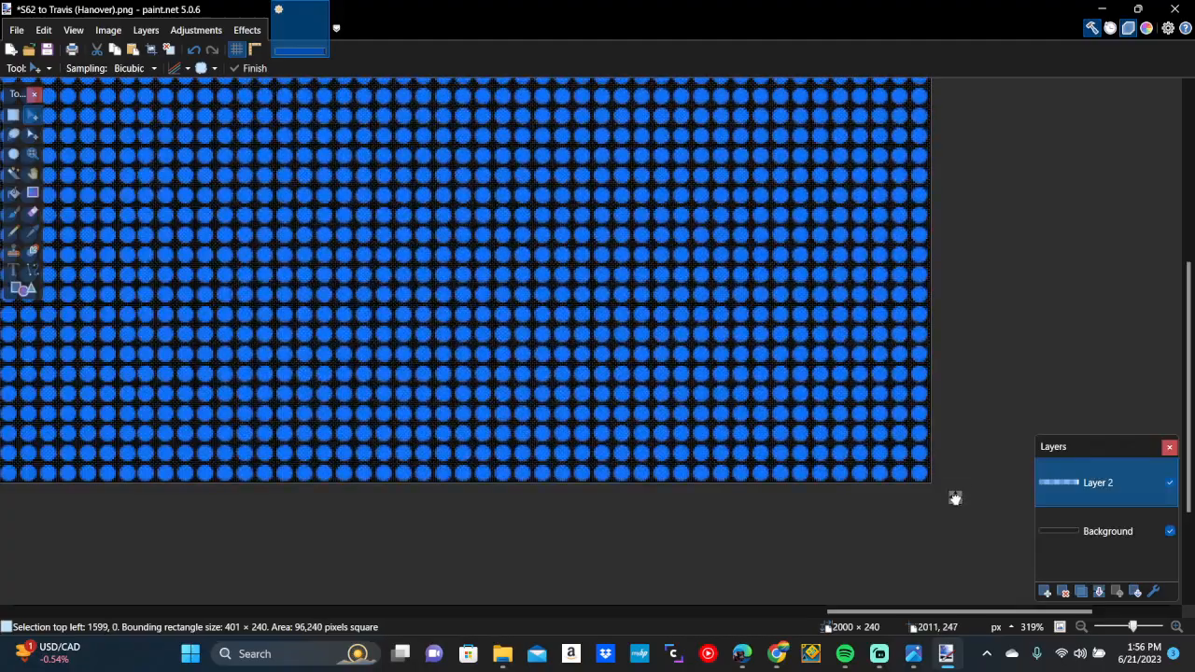
Shift the last blue-dot block one pixel right so it starts at 1600 pixels, and deselect it
scroll(952, 491, up, 5)
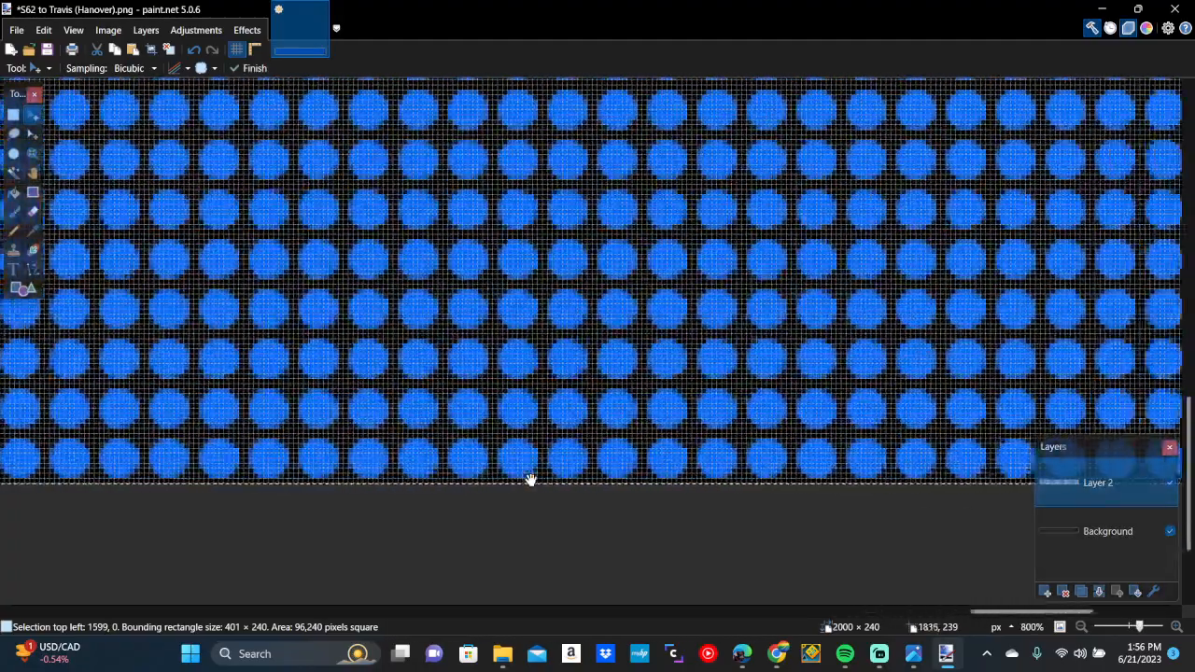
scroll(529, 480, right, 10)
scroll(529, 480, up, 3)
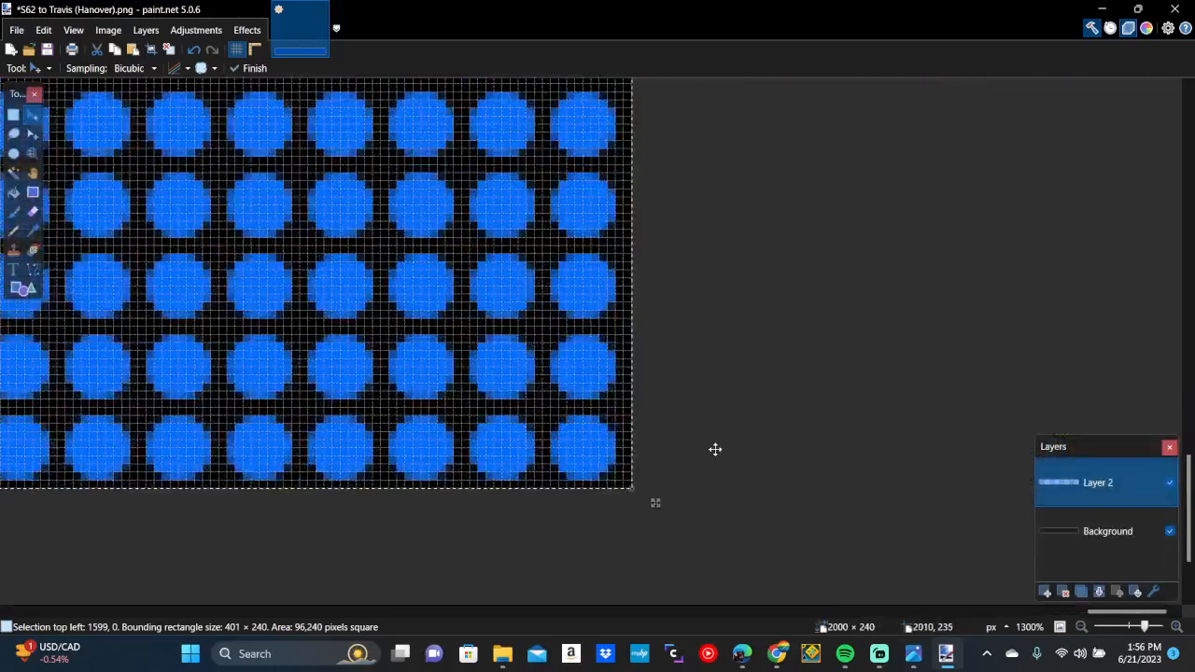
drag(658, 503, 659, 504)
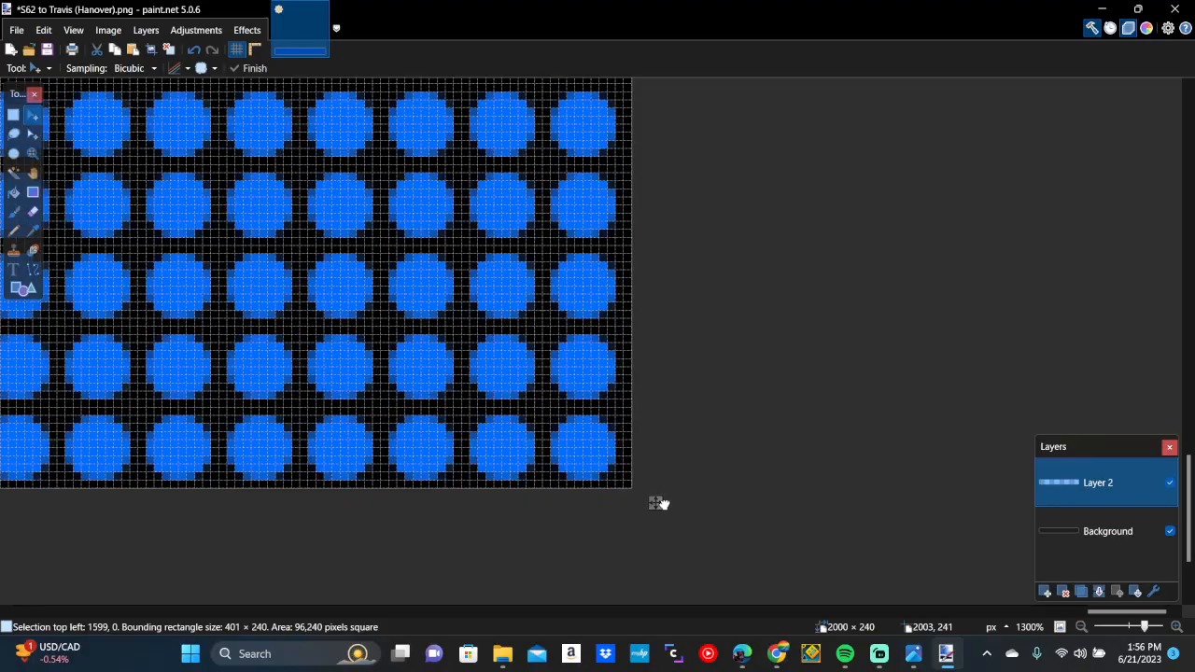
scroll(658, 503, left, 10)
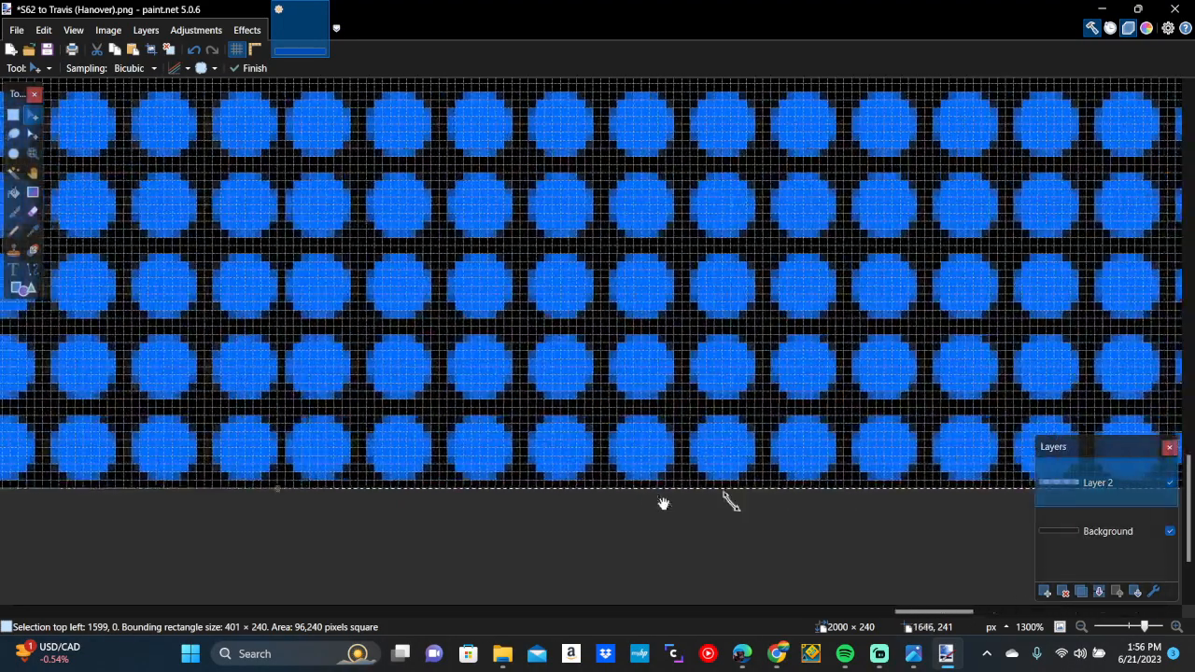
scroll(662, 503, down, 8)
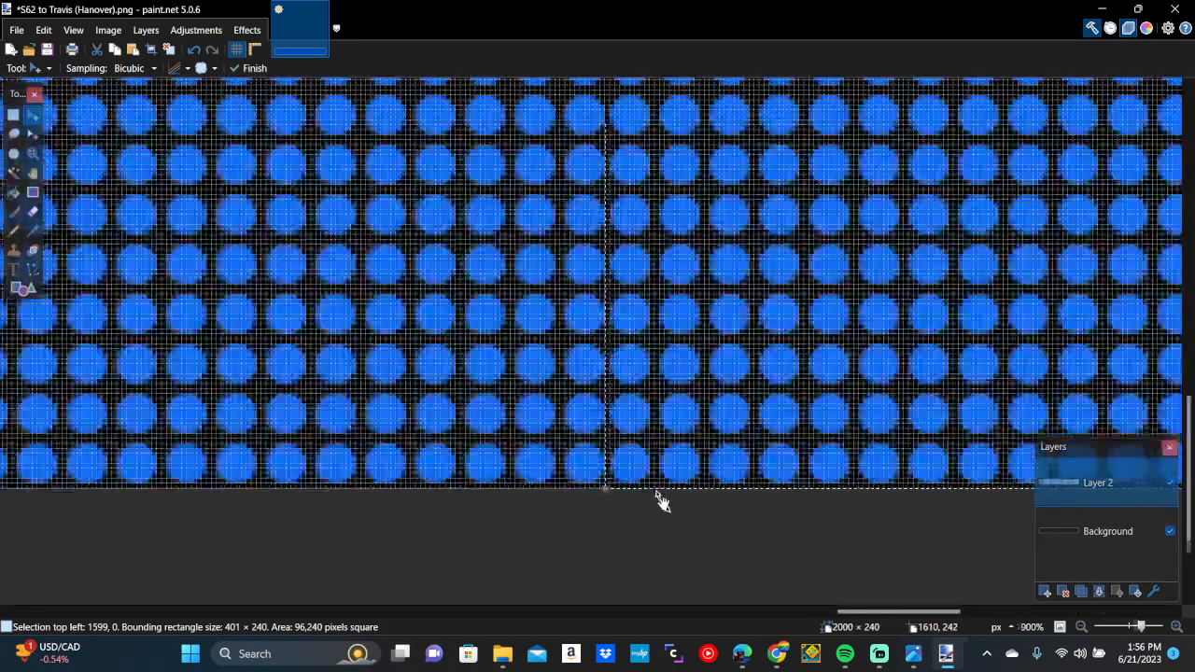
scroll(662, 503, right, 10)
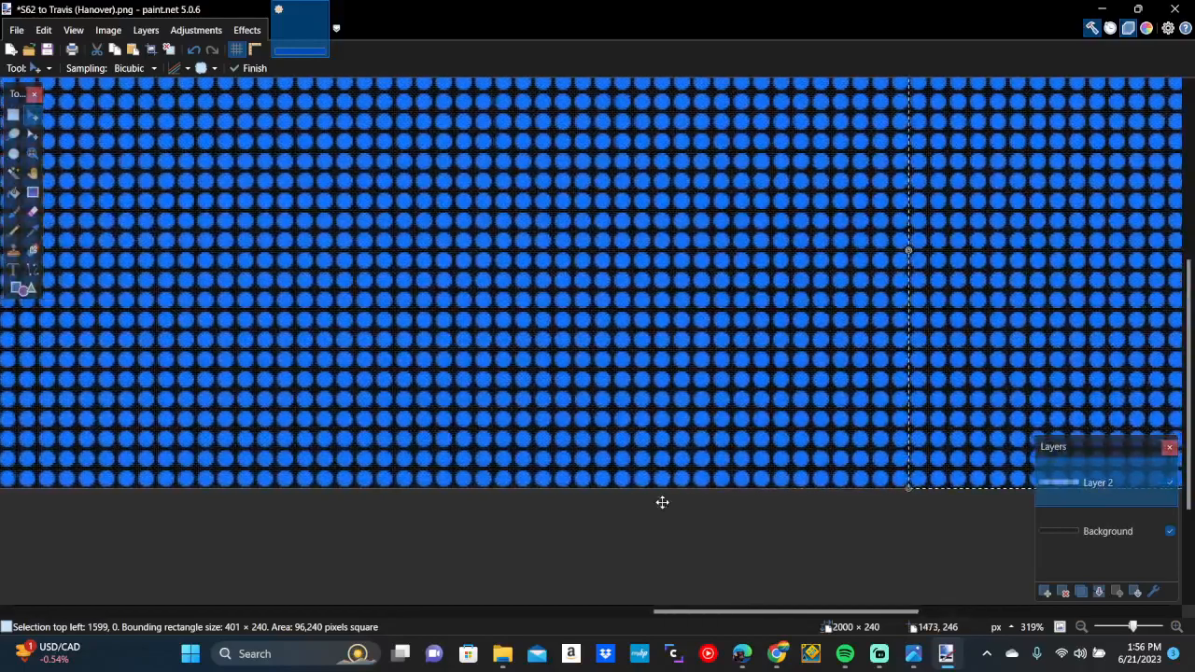
scroll(662, 503, up, 9)
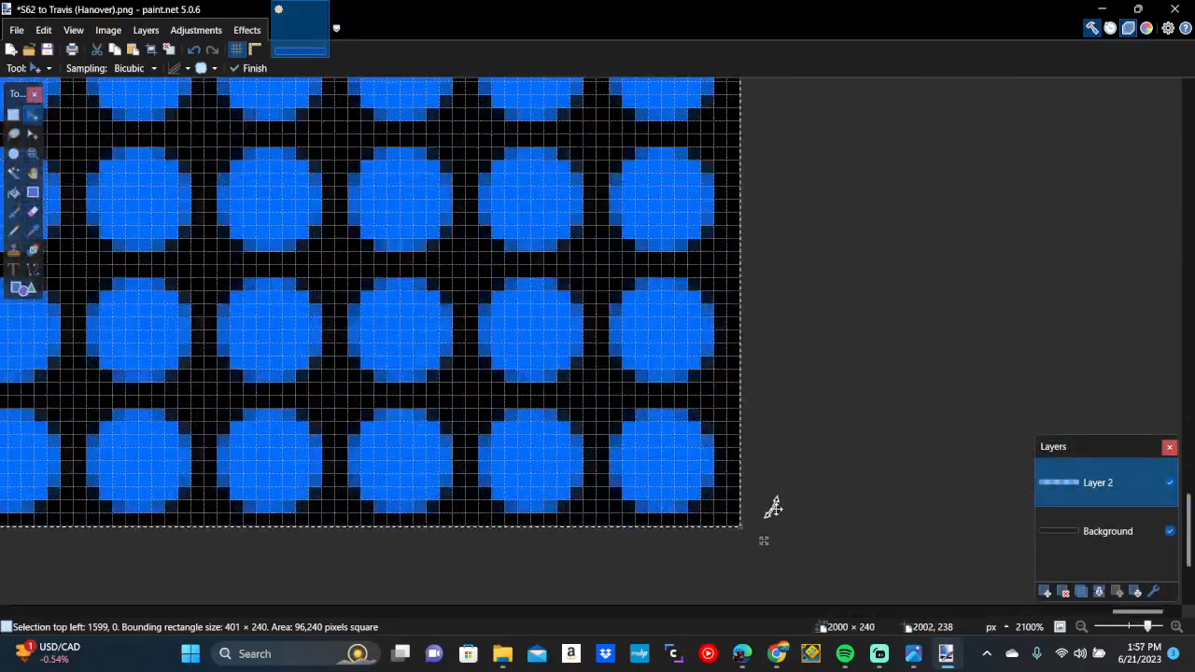
drag(764, 541, 777, 542)
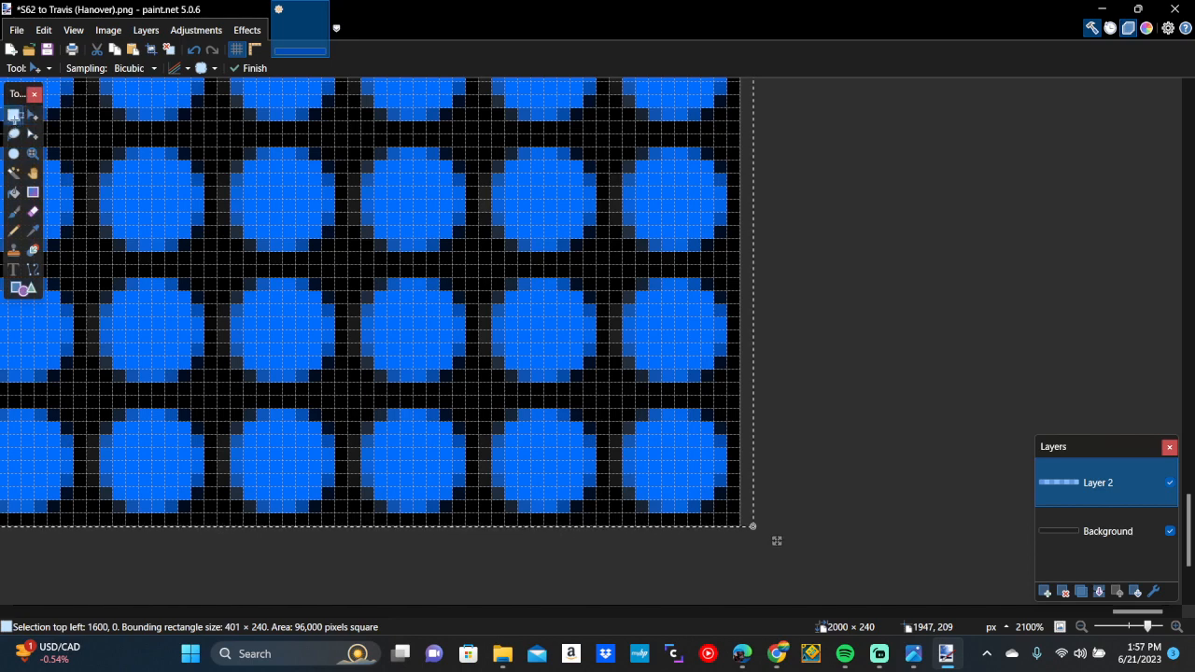
click(14, 115)
click(824, 267)
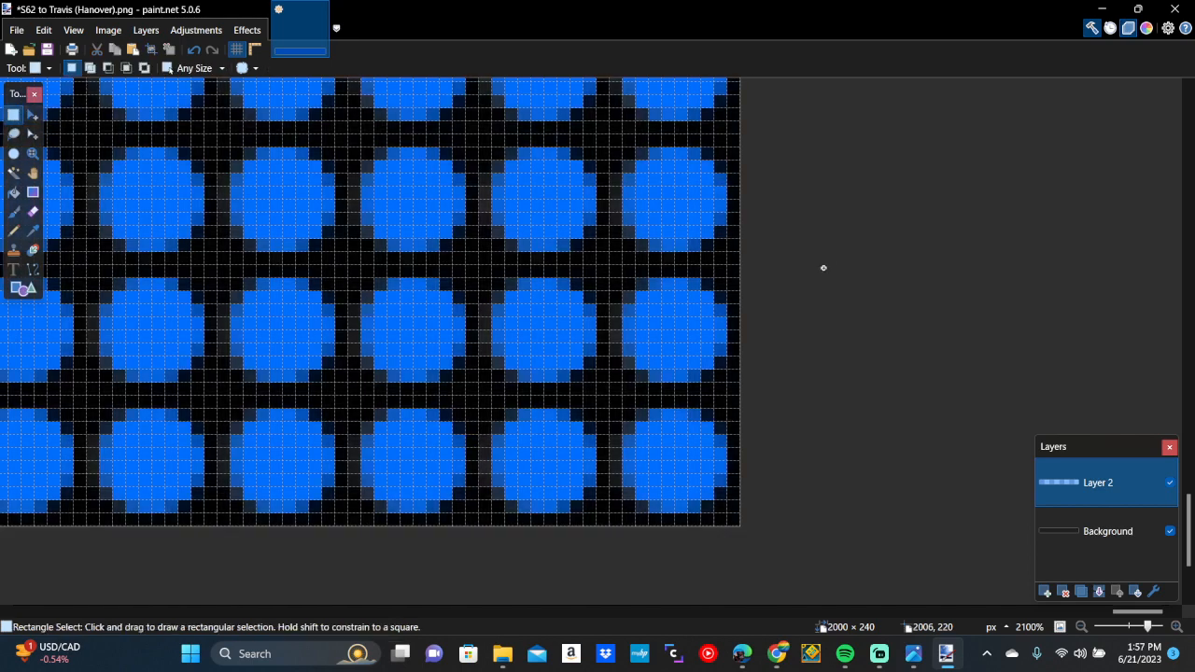
Compare the blue-dot layer with the background by toggling Layer 2's visibility, and inspect the dot pattern along the whole sign
click(1171, 484)
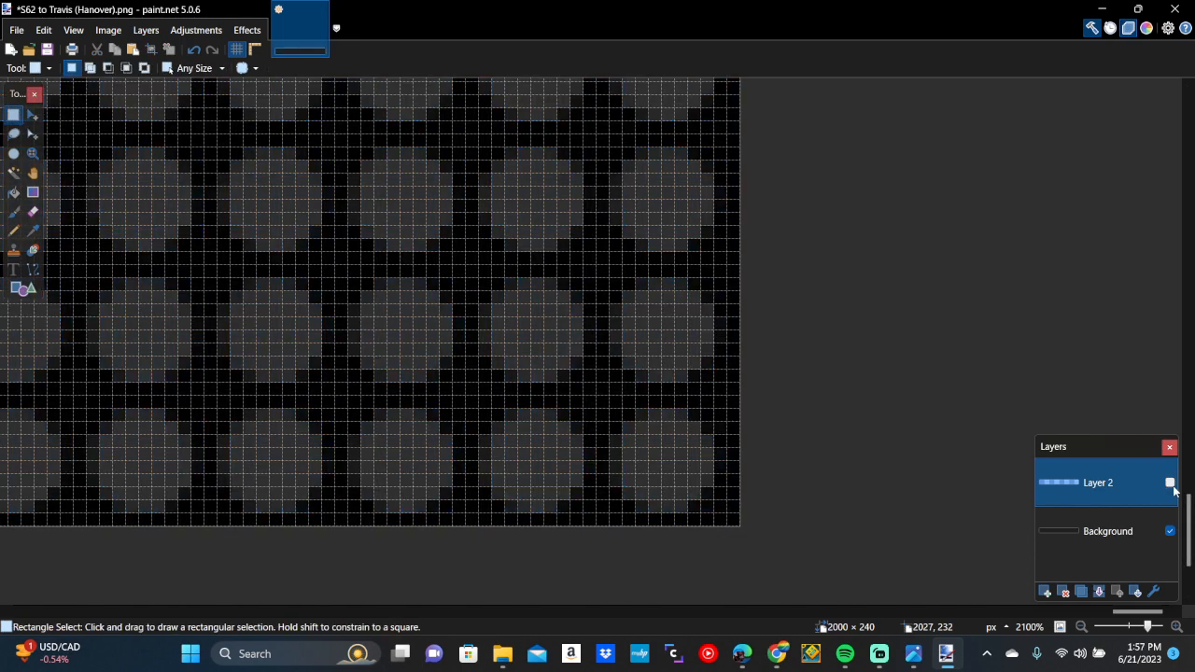
click(1171, 483)
click(1171, 484)
click(1170, 483)
scroll(886, 288, down, 5)
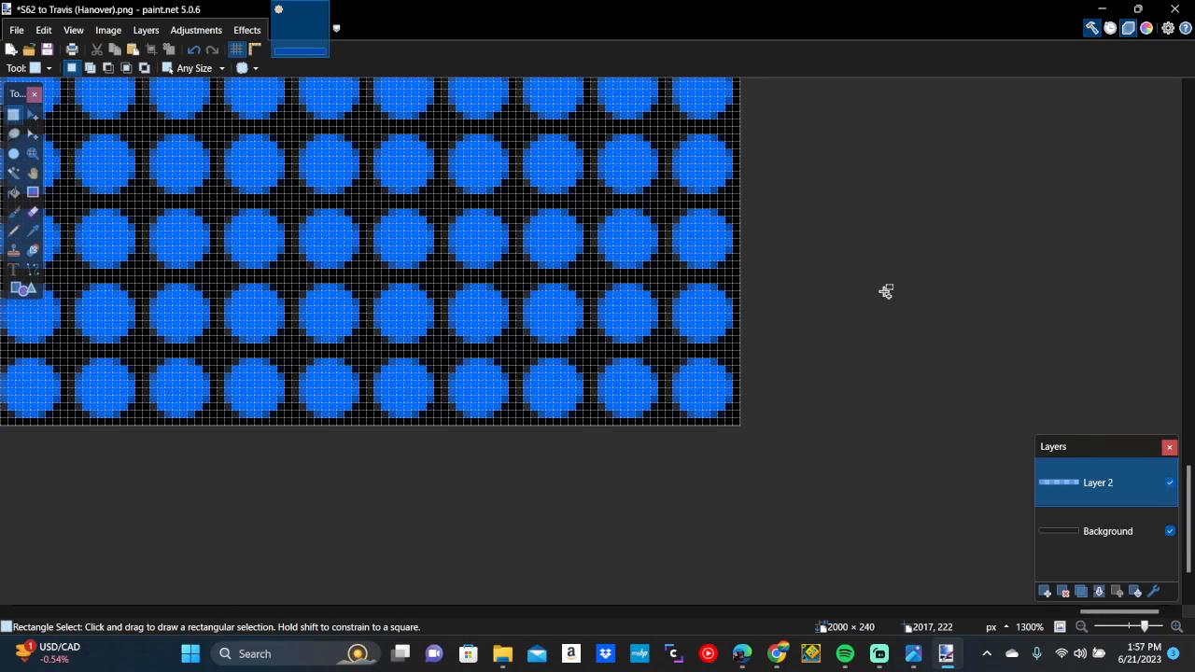
scroll(886, 290, down, 3)
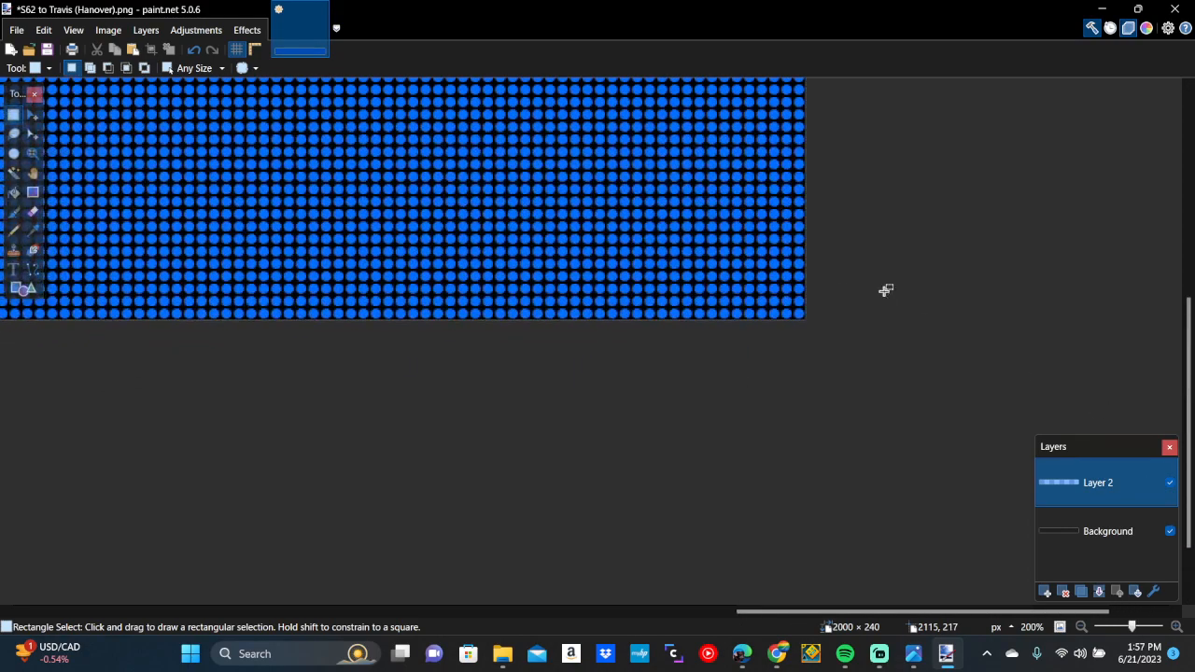
scroll(886, 289, left, 15)
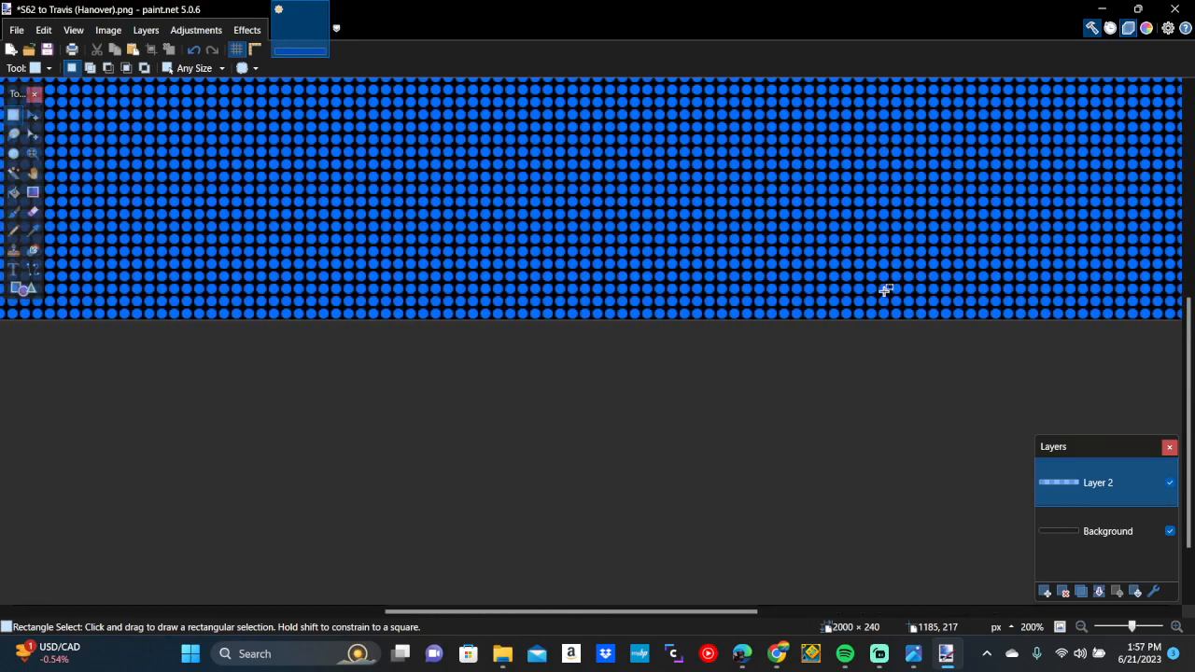
scroll(886, 289, up, 3)
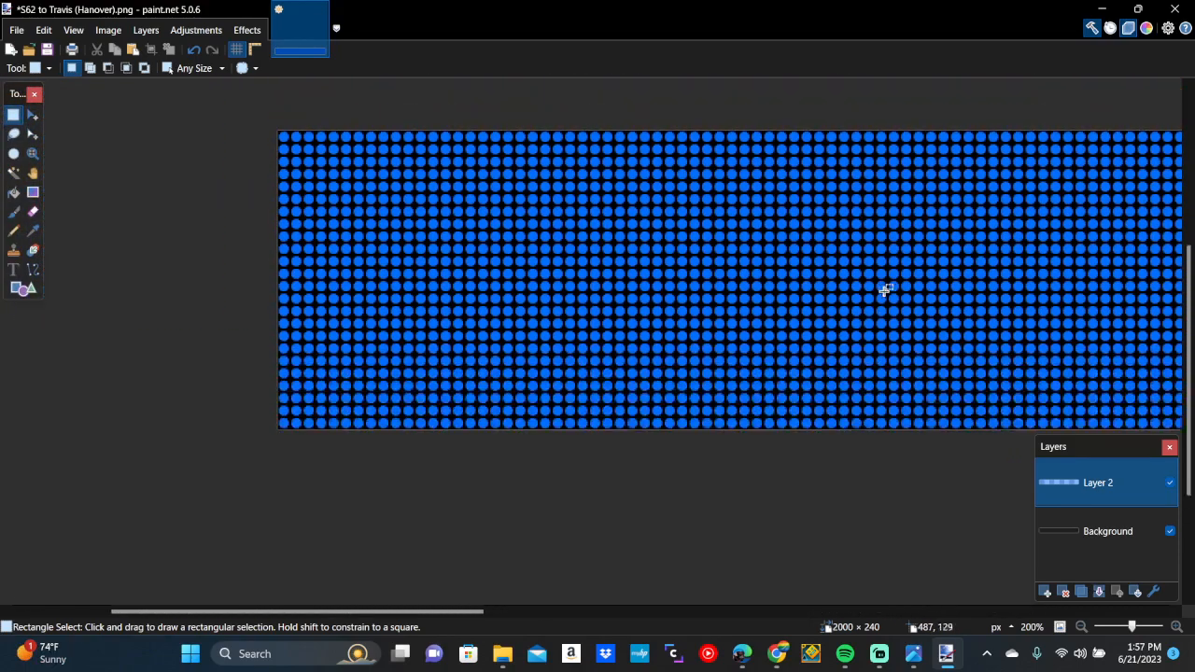
scroll(886, 290, right, 7)
scroll(886, 289, down, 3)
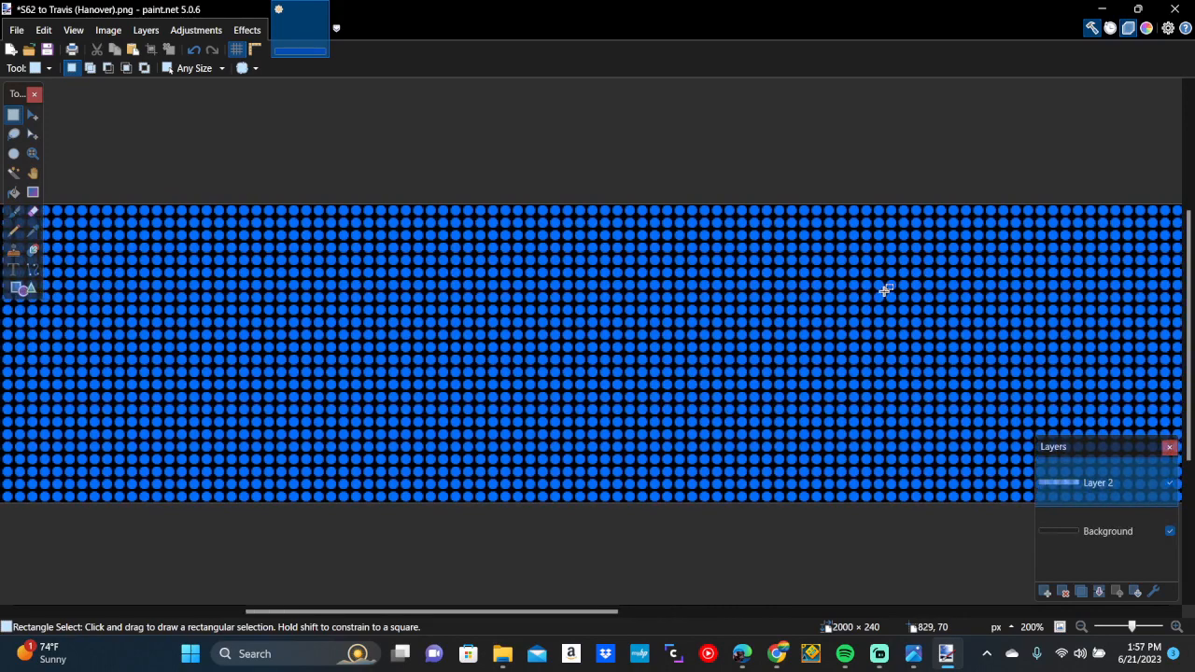
scroll(886, 290, right, 12)
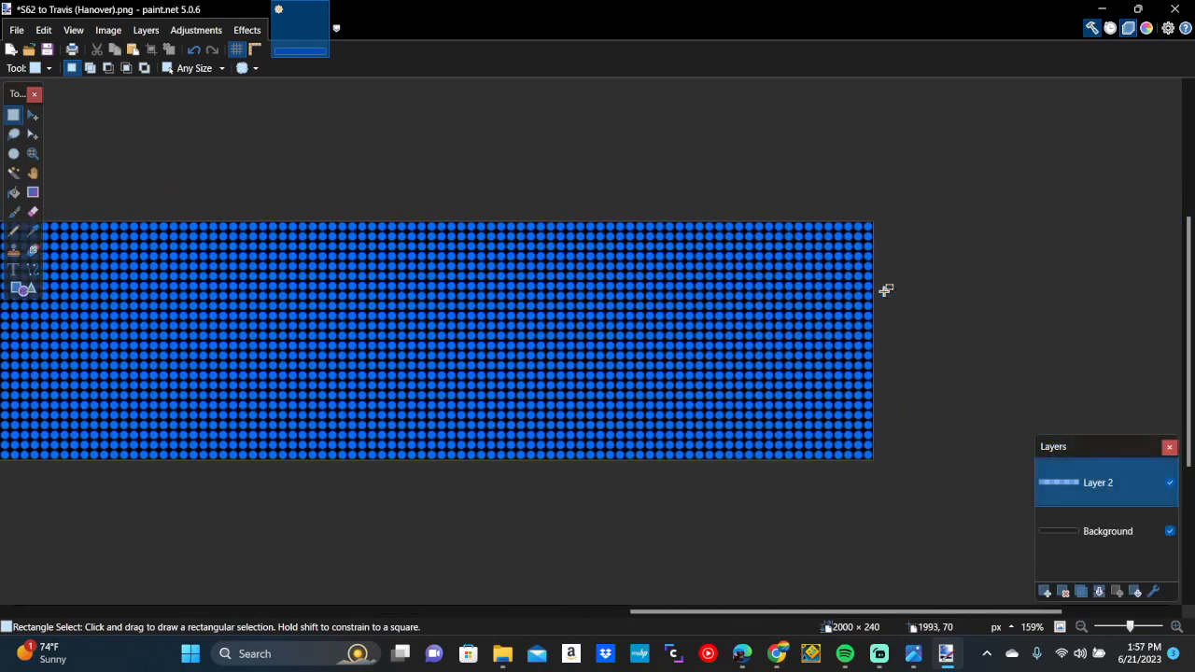
scroll(886, 290, left, 3)
scroll(886, 289, down, 10)
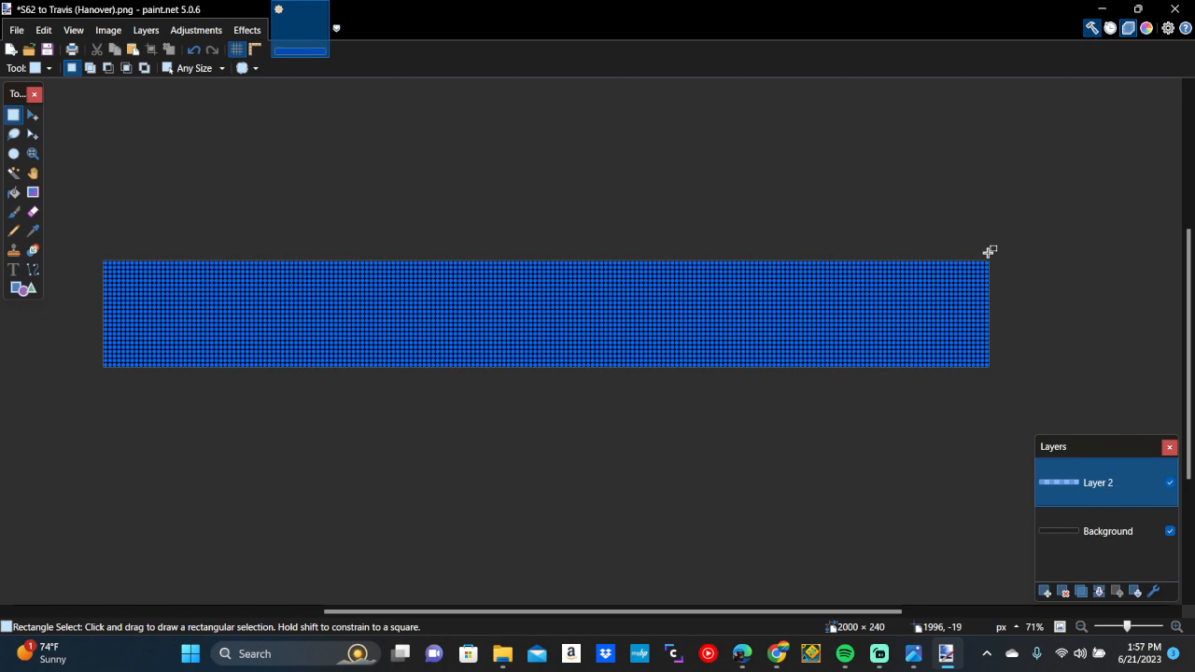
scroll(989, 252, left, 2)
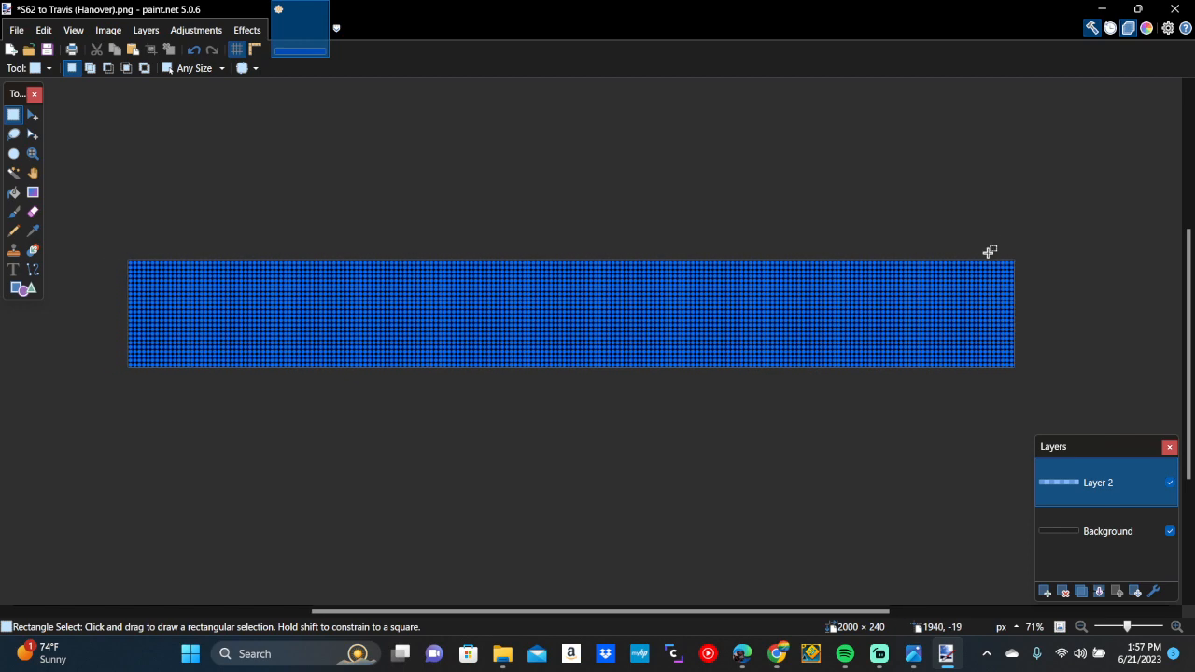
Add a new layer above the blue-dot layer and start a text entry near the sign's left end
click(1127, 535)
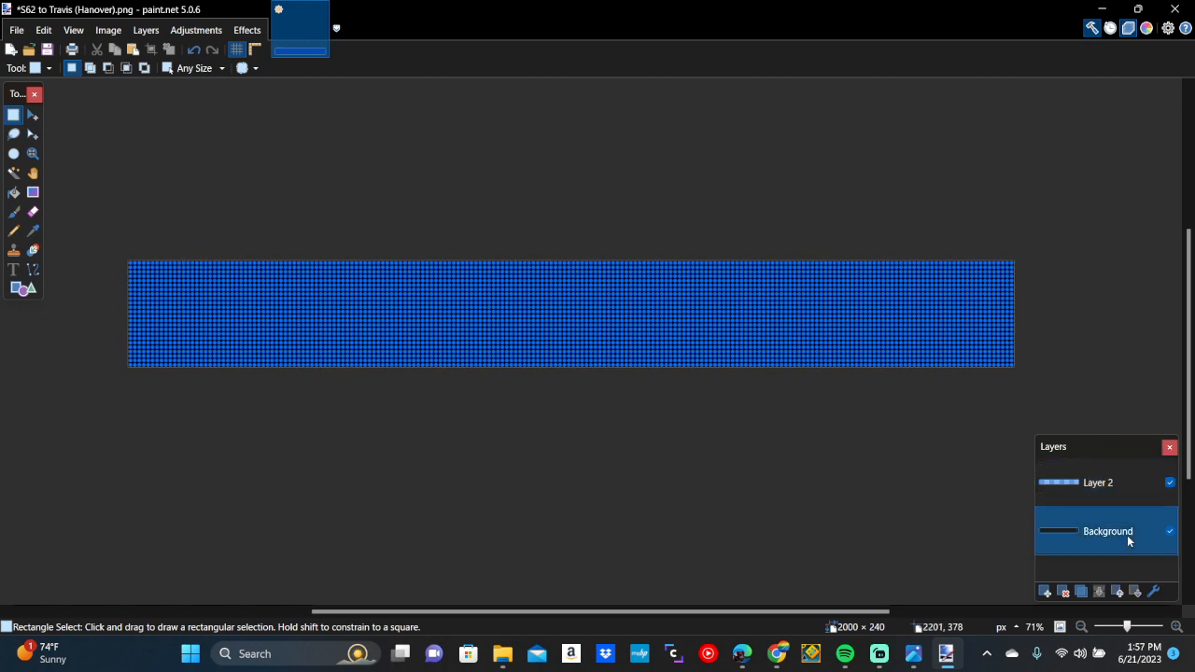
click(1124, 488)
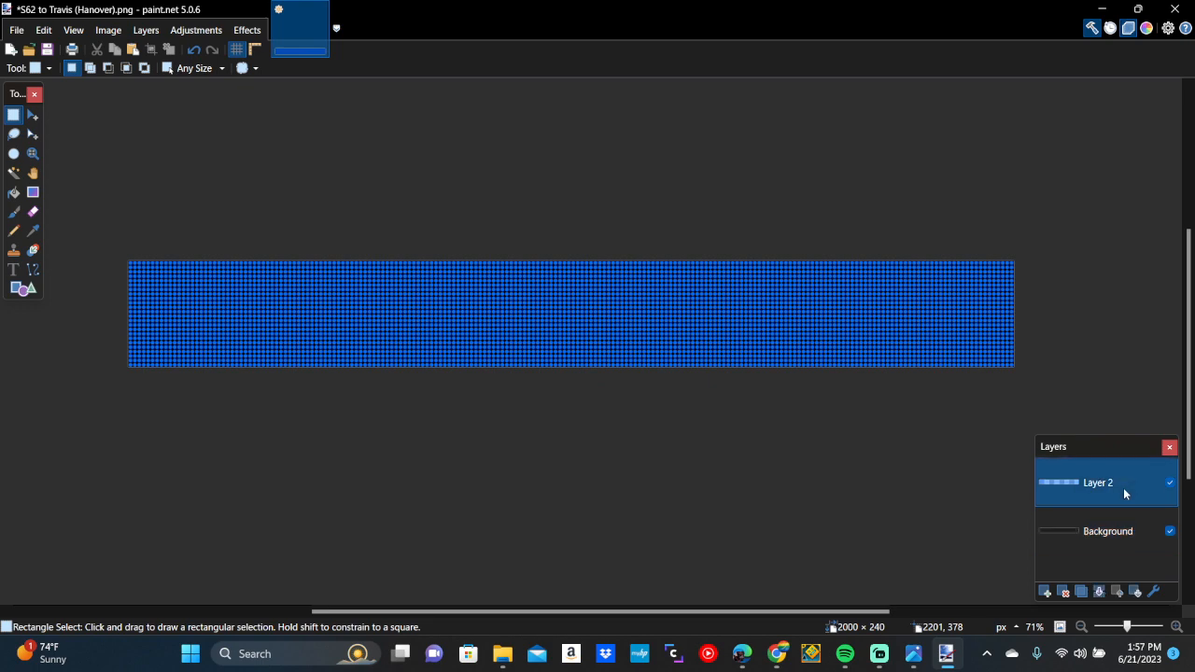
click(1045, 592)
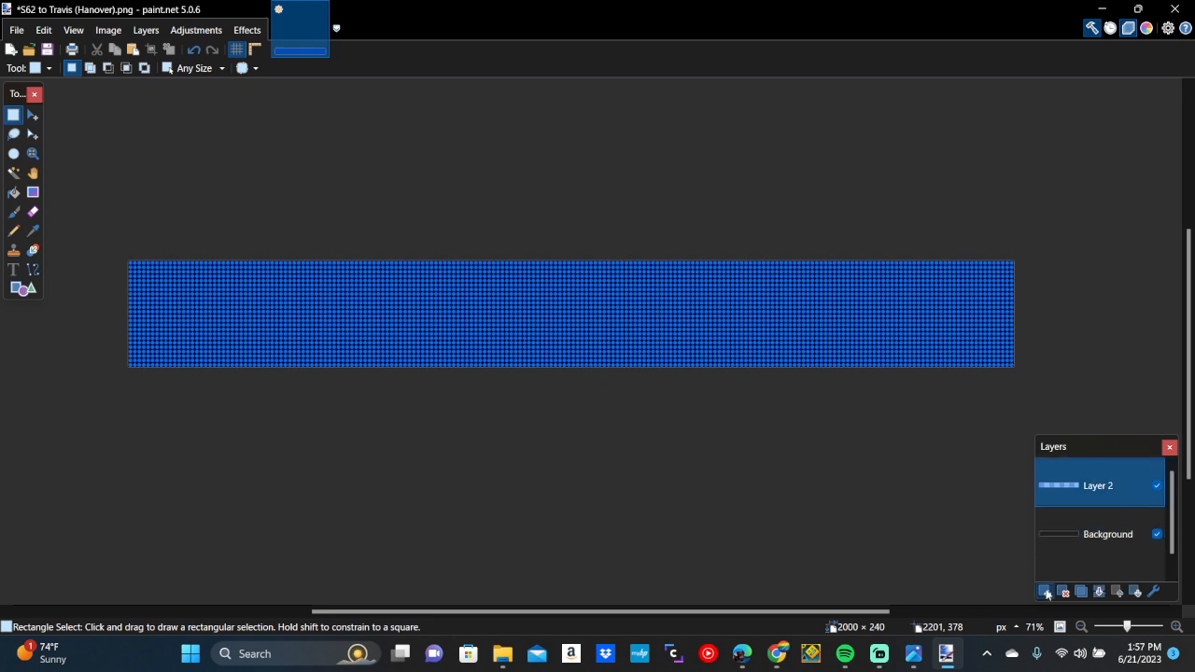
click(13, 271)
scroll(169, 363, up, 5)
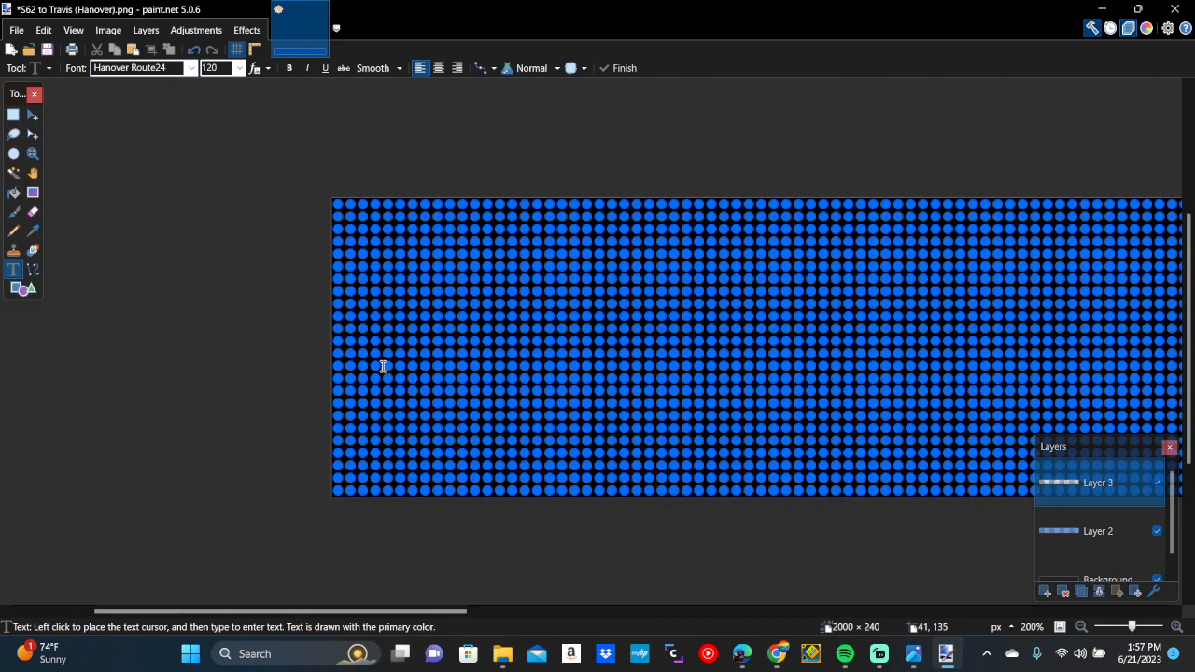
click(383, 366)
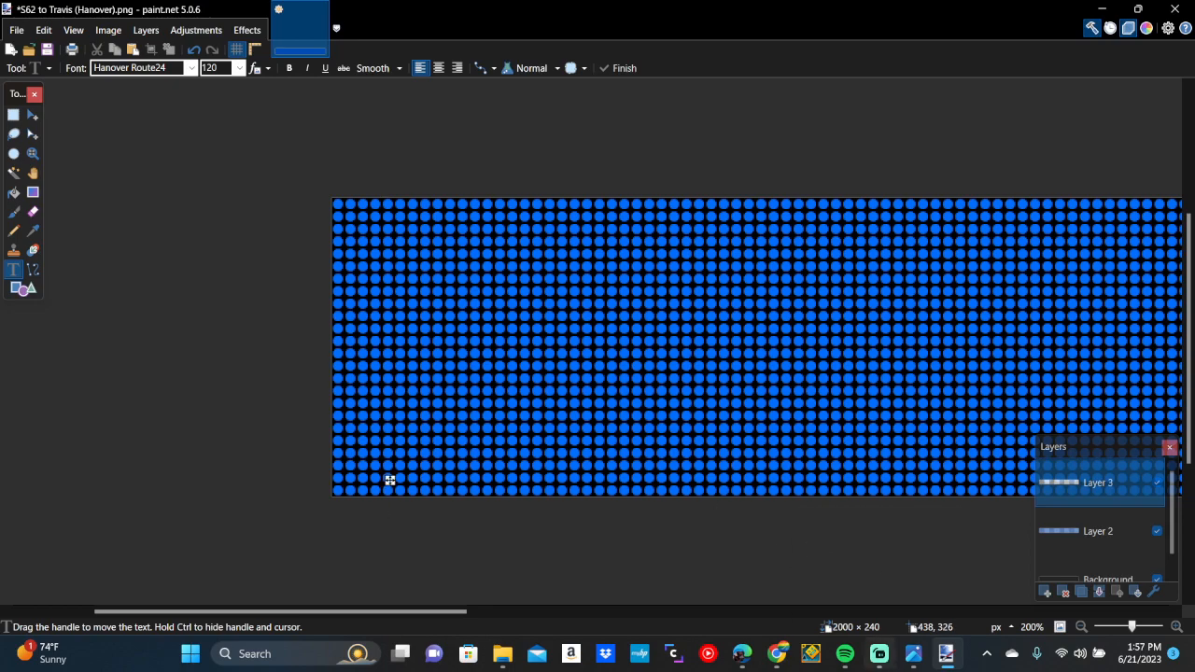
Check the reference photo IMG_3812.JPG, return to paint.net, and set the primary color to orange FF6A00
click(949, 618)
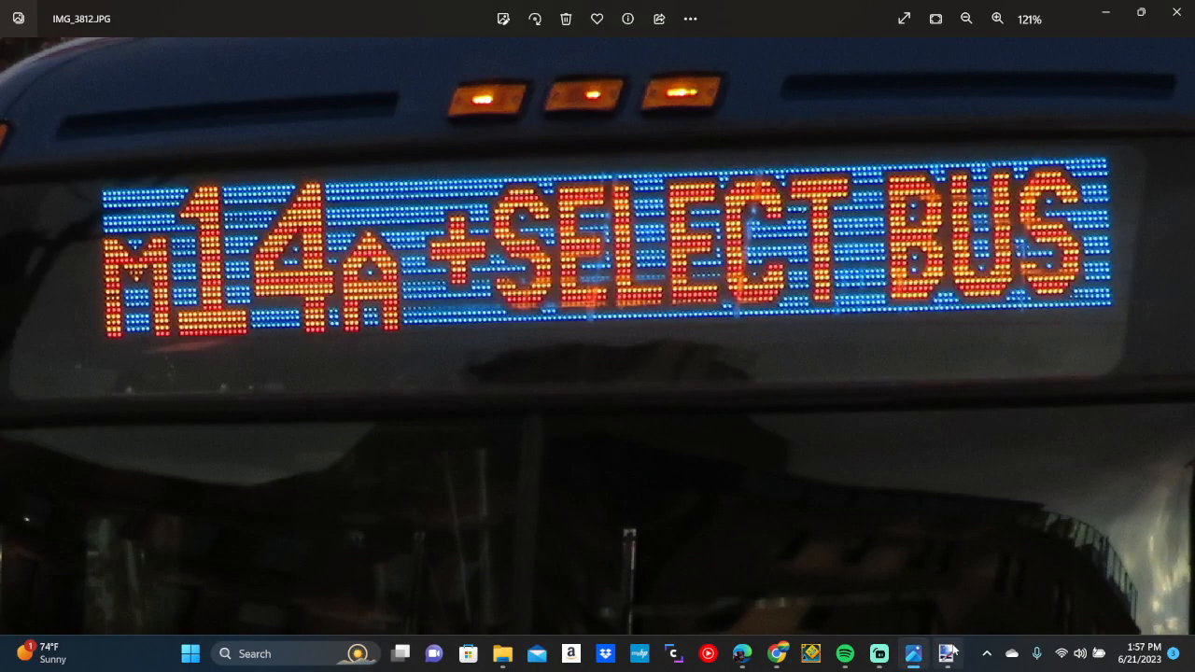
mouse_move(951, 652)
click(910, 560)
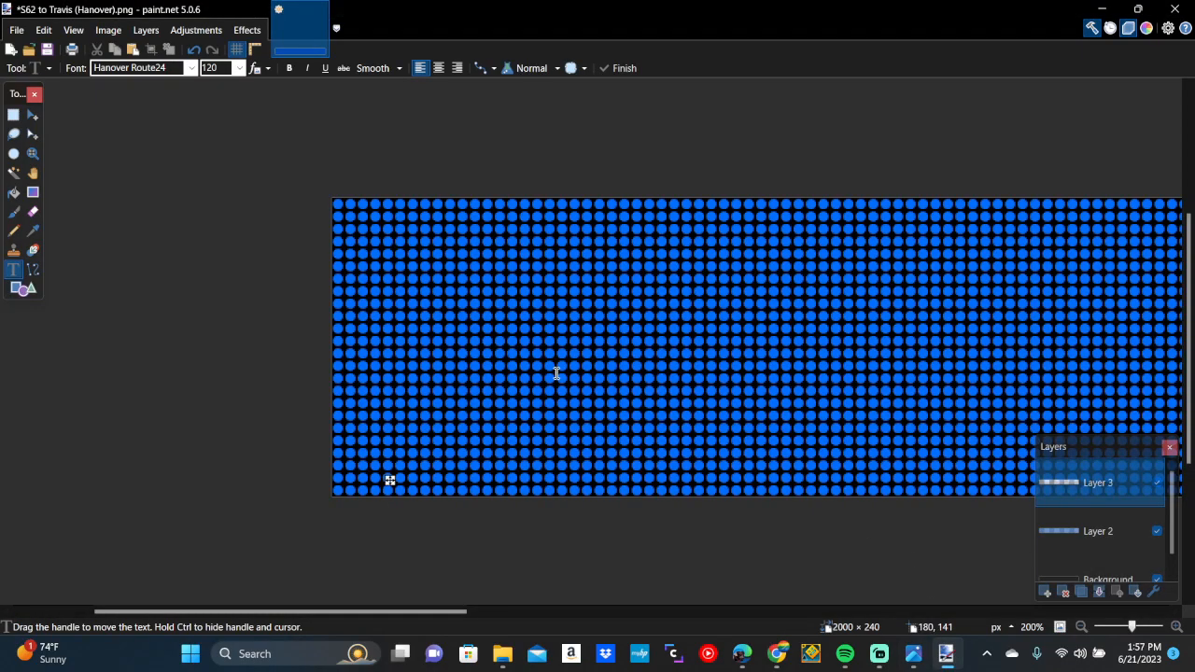
click(1147, 28)
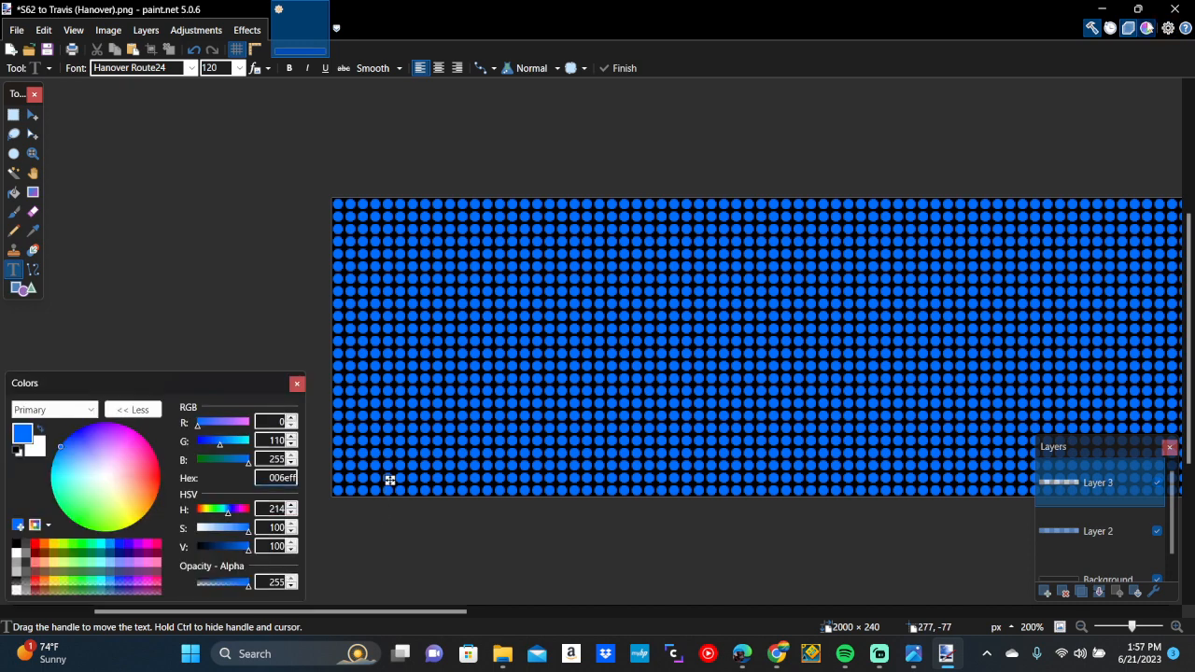
click(44, 545)
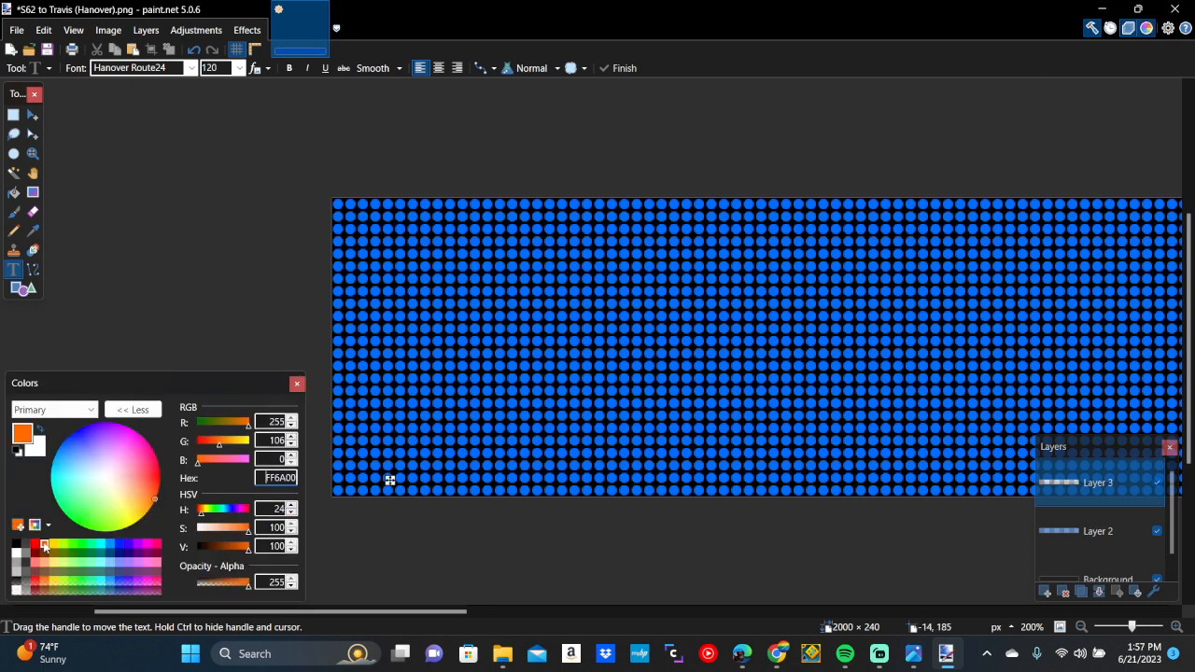
click(297, 382)
Enter the route number M14A with a small M and A around full-height digits, checking the reference photo for the suffix
text(M)
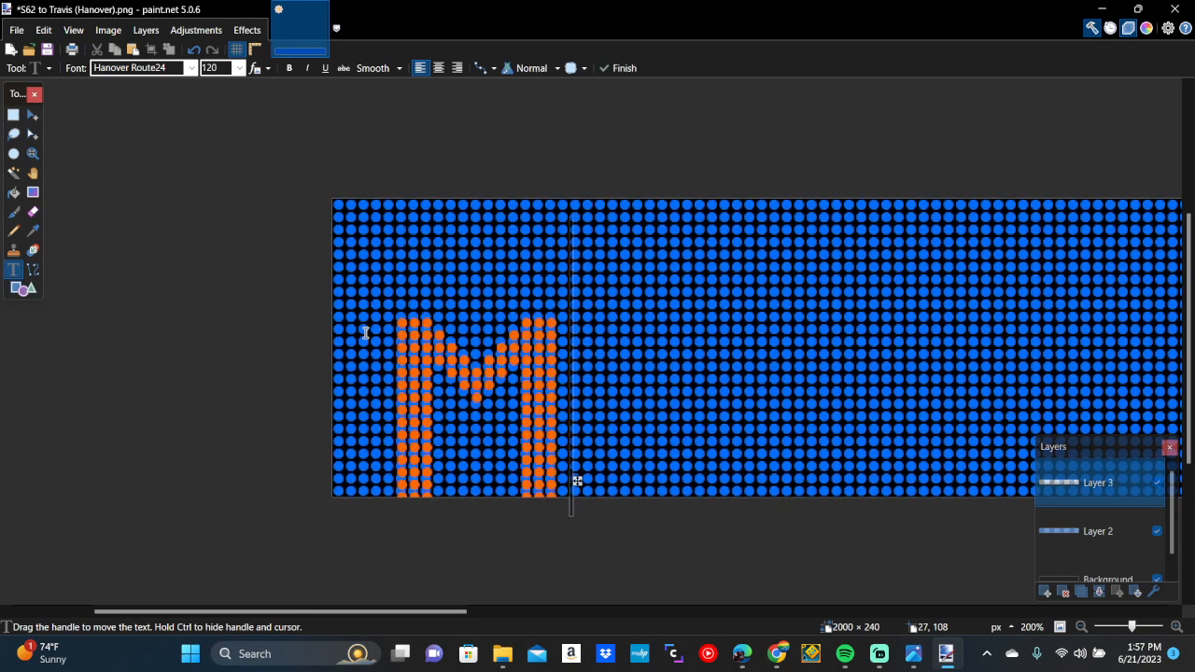
text(14)
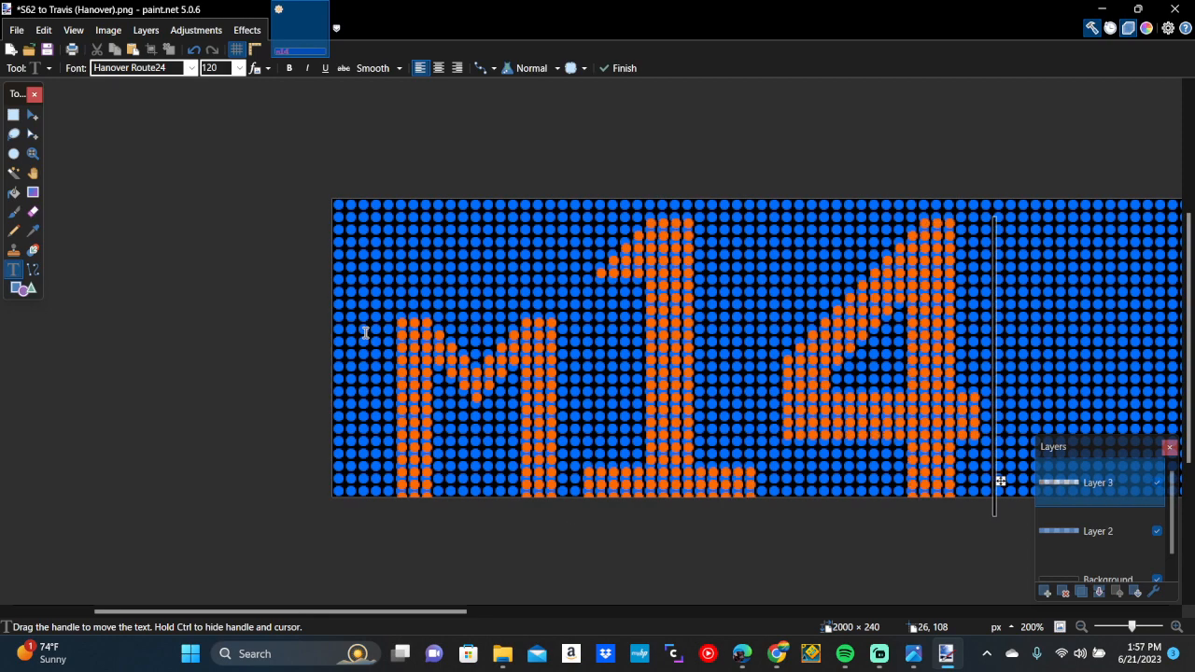
click(911, 658)
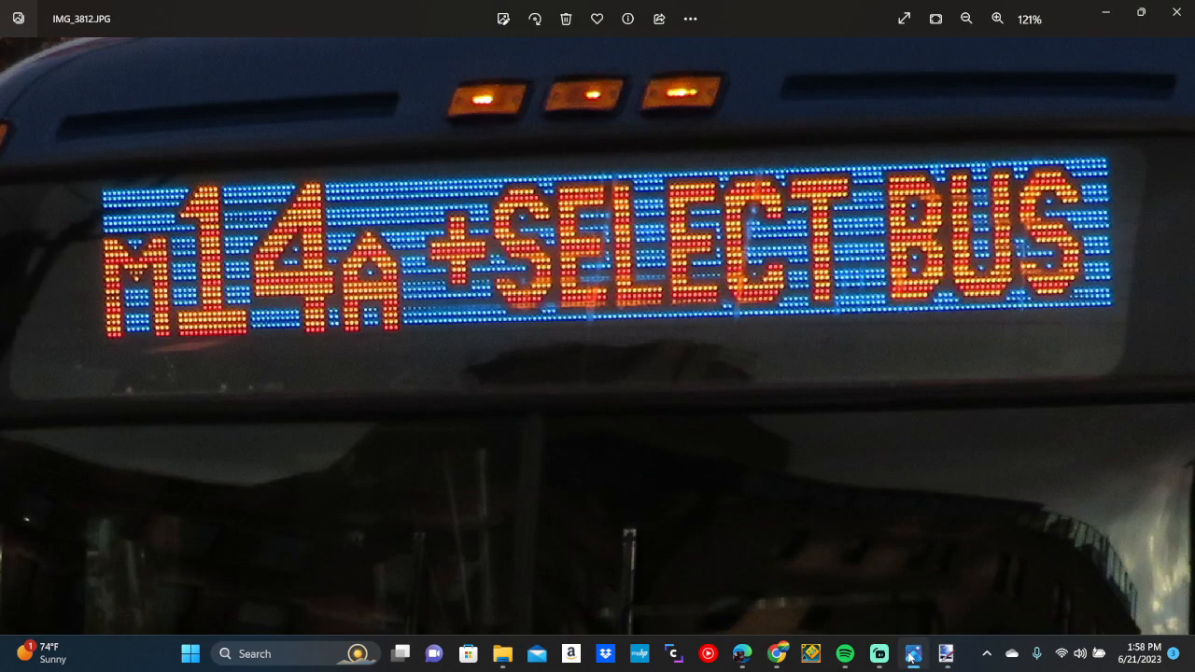
click(947, 659)
text(a)
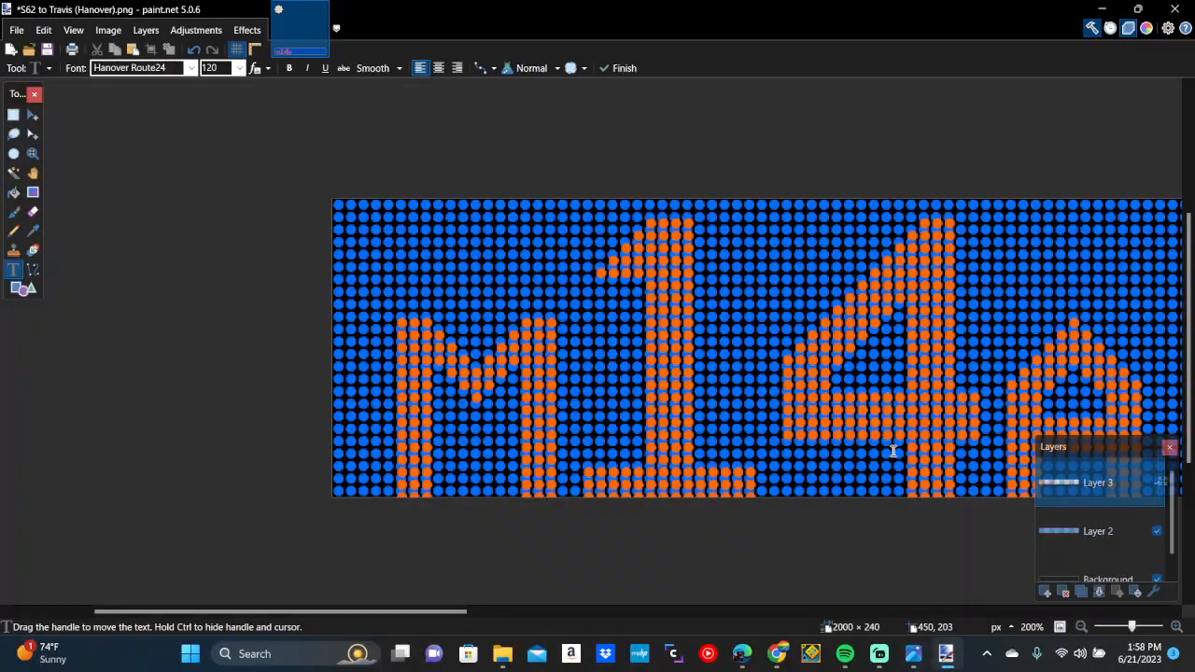
Move the M14A text up and left so it starts at the sign's left edge and its dots line up with the blue grid
scroll(899, 463, up, 2)
scroll(892, 452, up, 4)
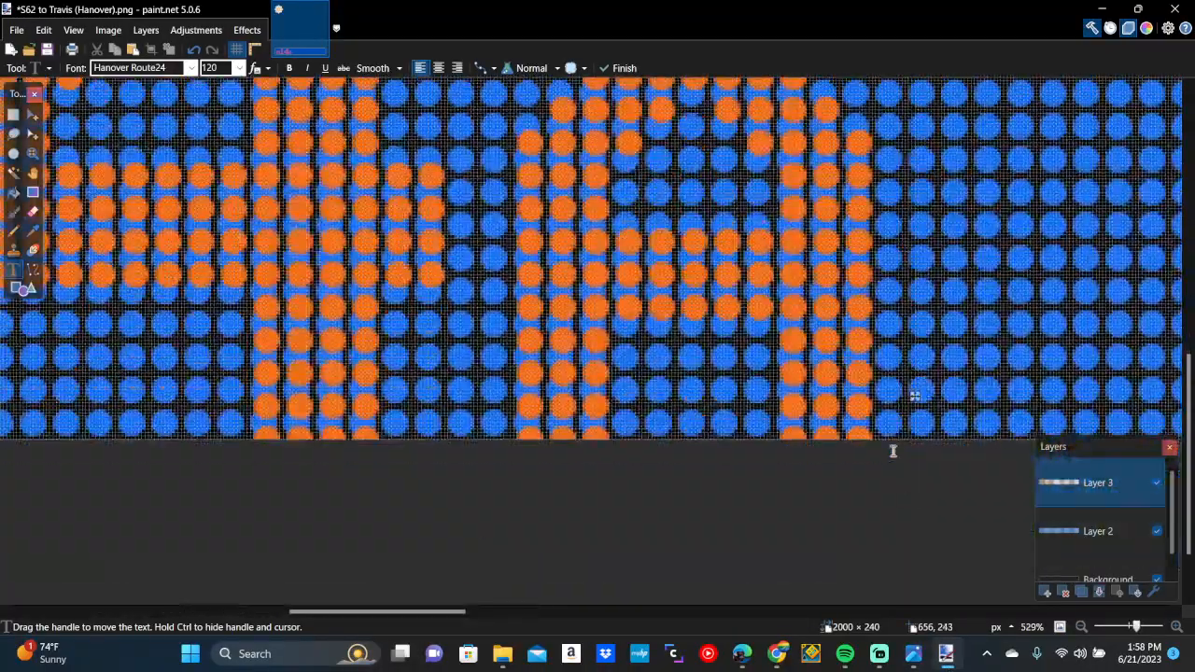
scroll(893, 452, down, 3)
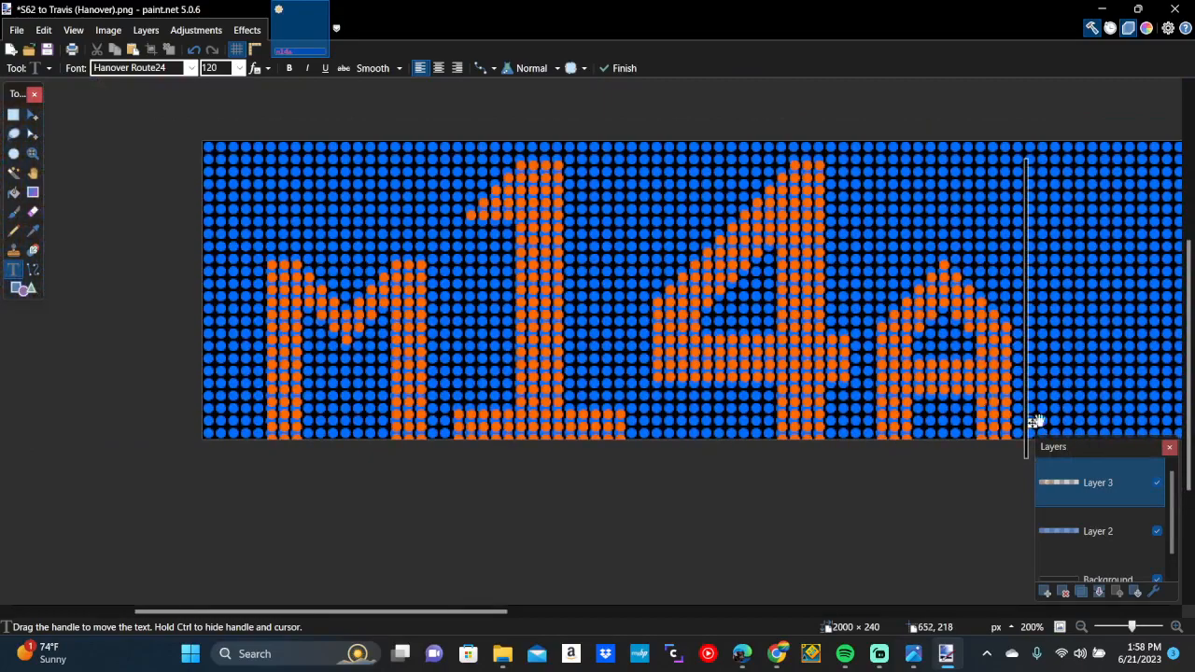
drag(1036, 422, 969, 403)
scroll(969, 403, up, 7)
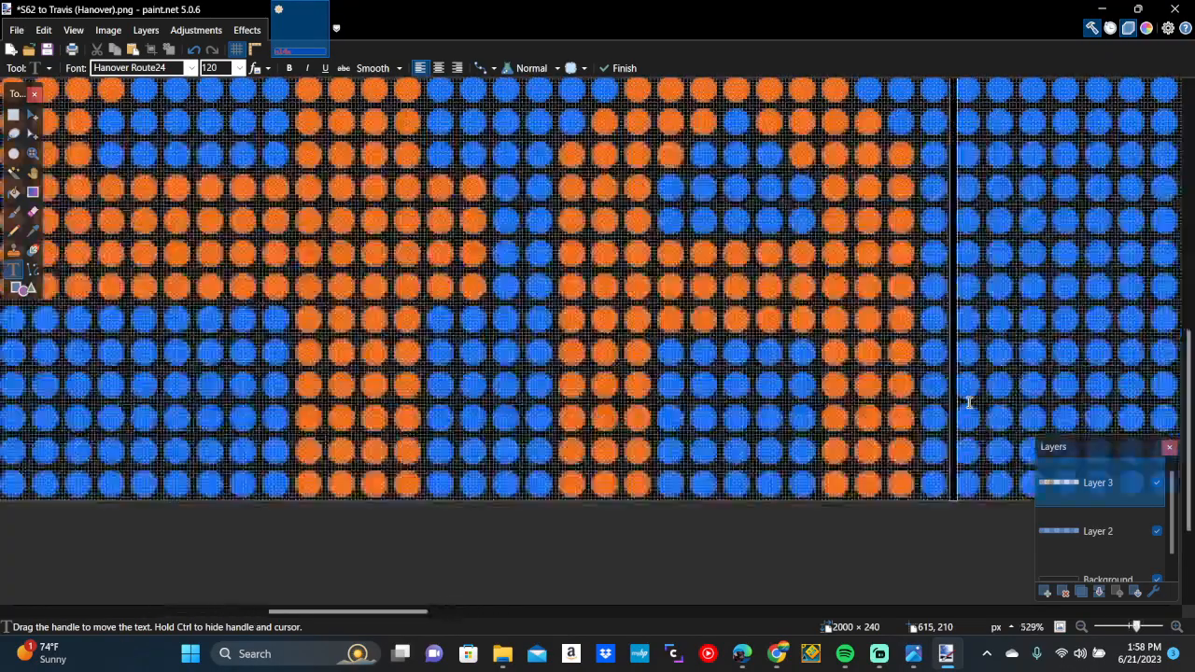
scroll(970, 404, down, 6)
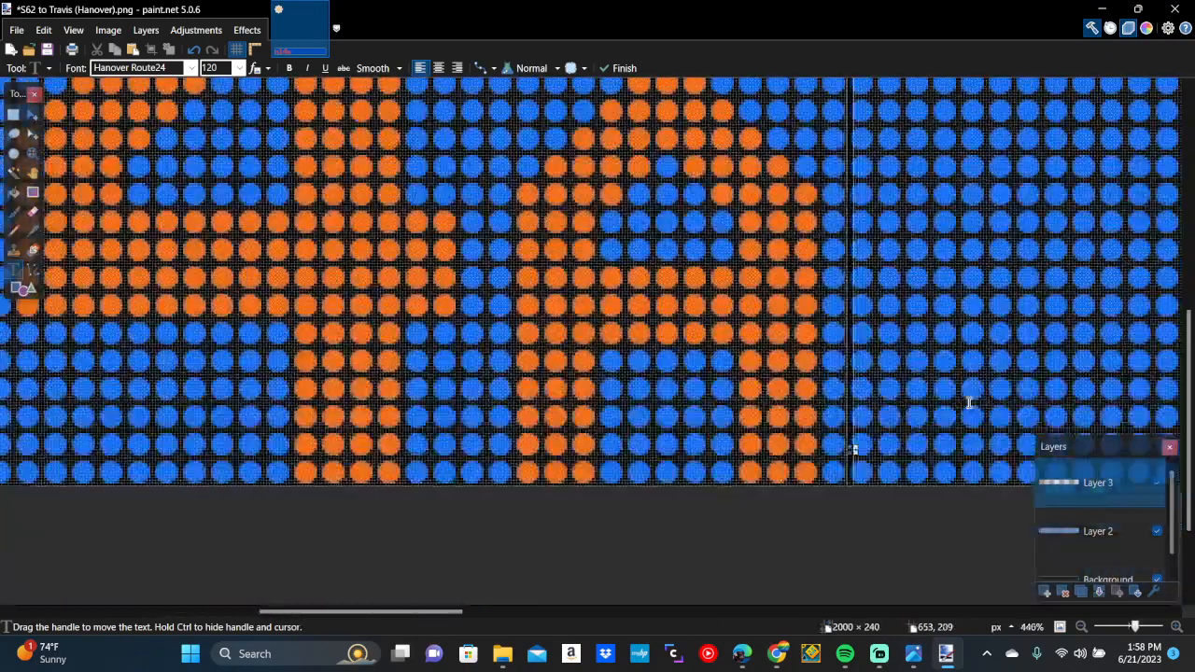
scroll(969, 404, down, 2)
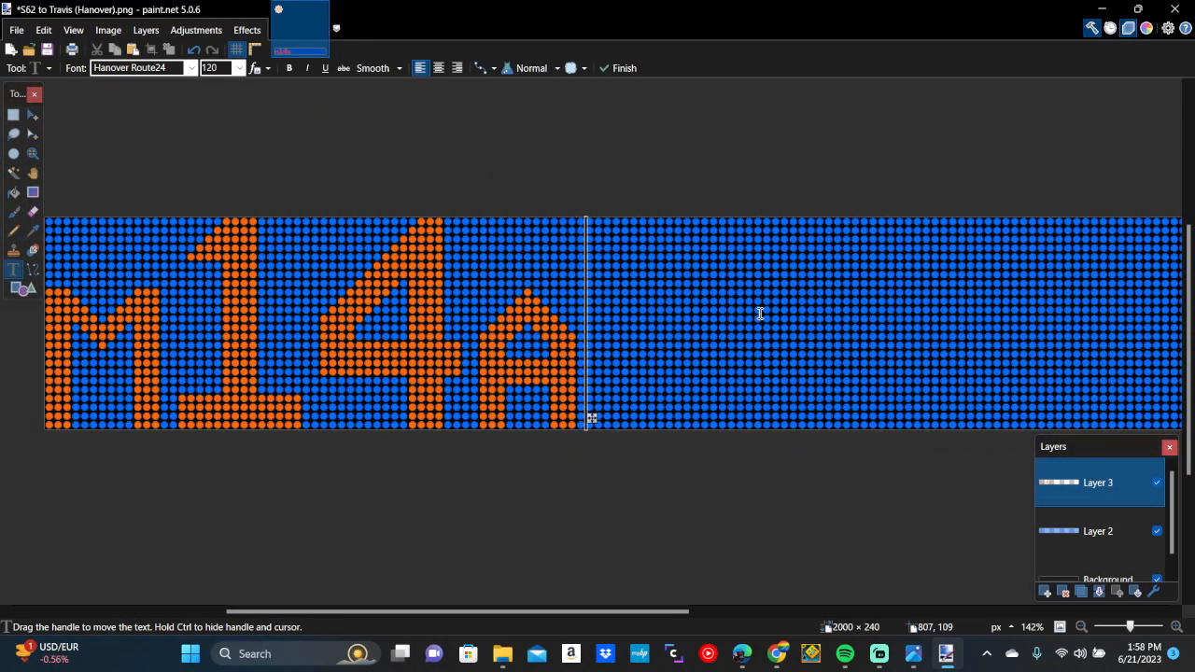
Start a new text entry to the right of M14A and set its font to Hanover 11X19 at size 142.5
click(848, 312)
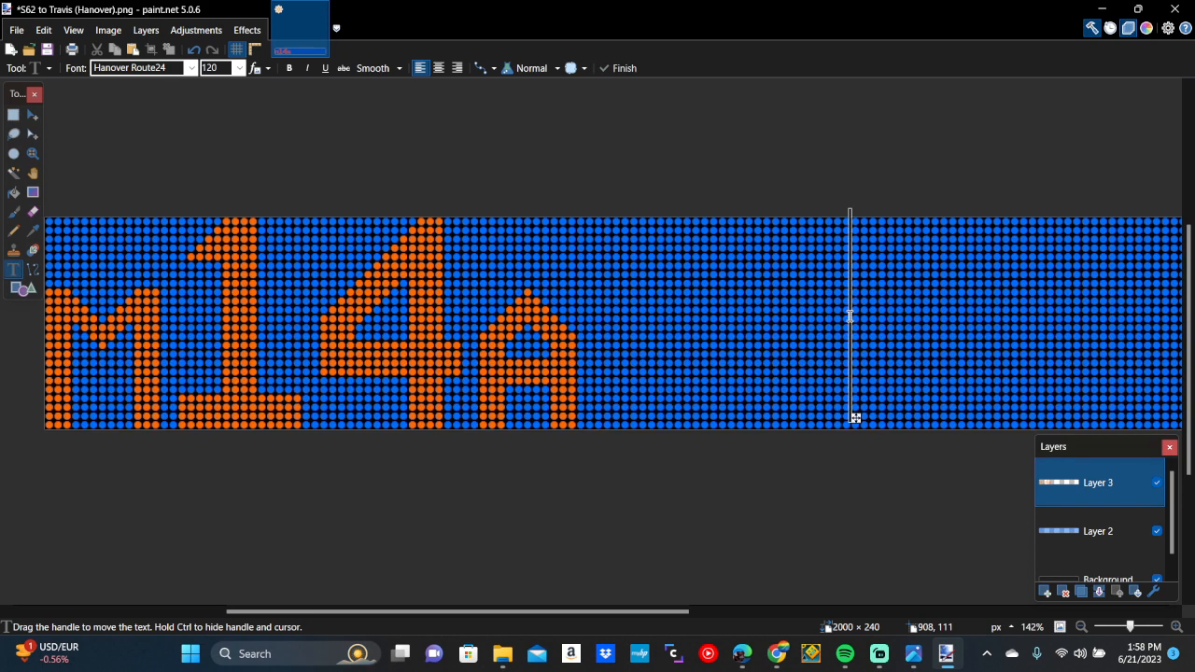
click(154, 70)
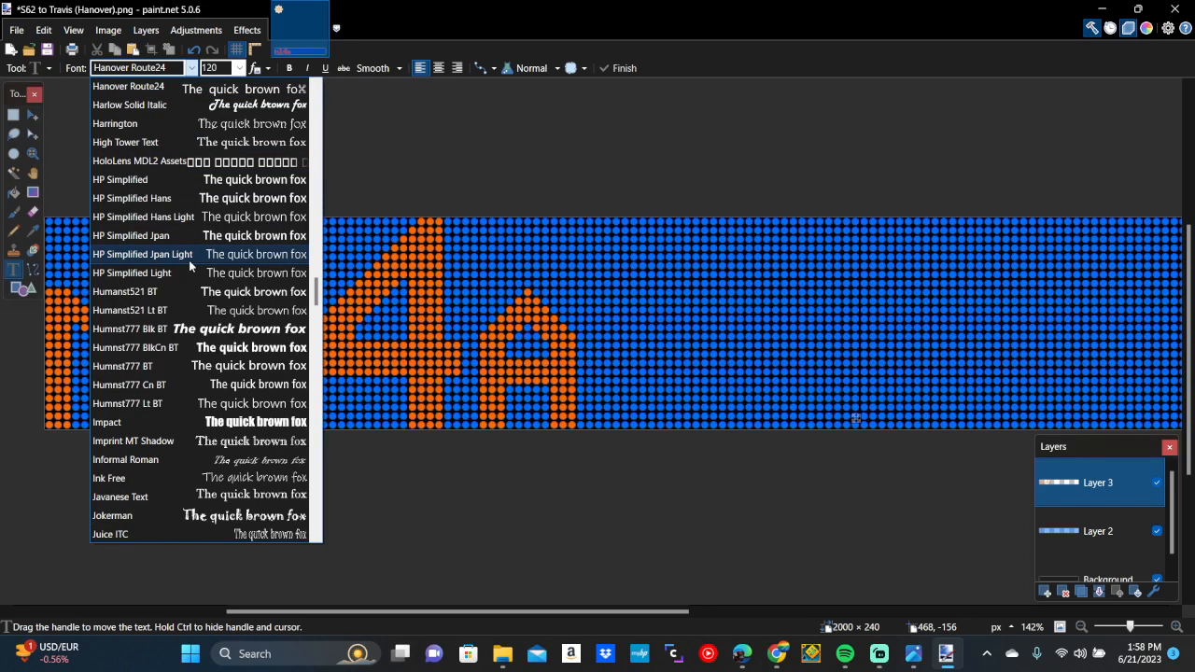
scroll(188, 259, up, 4)
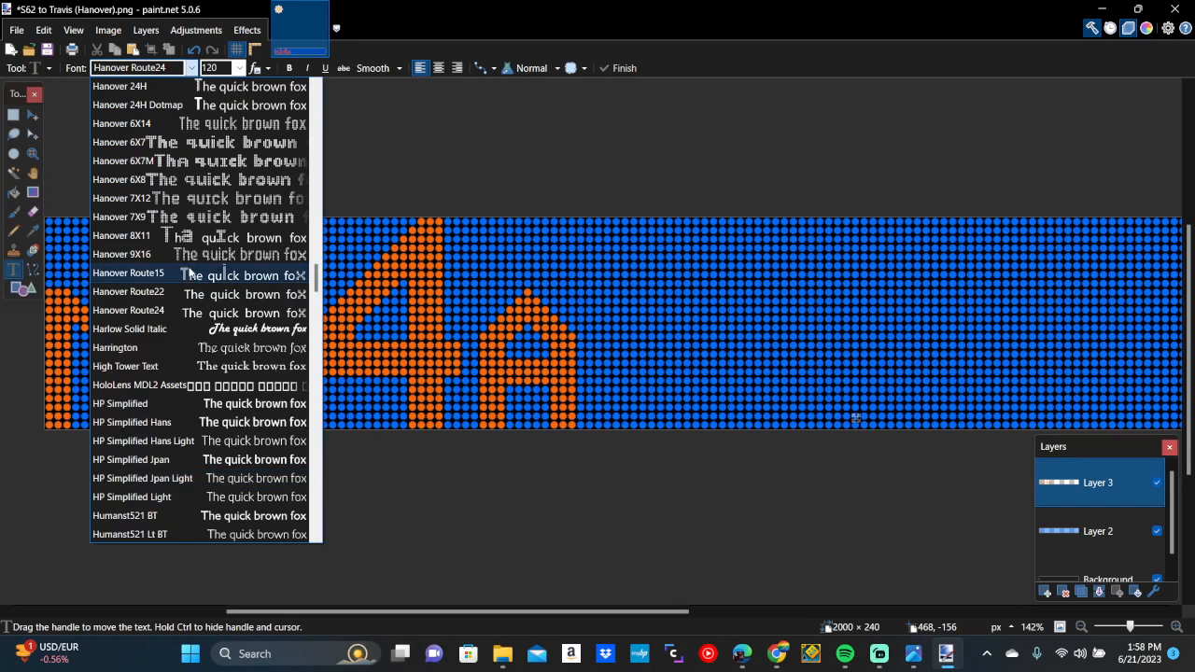
scroll(166, 164, up, 4)
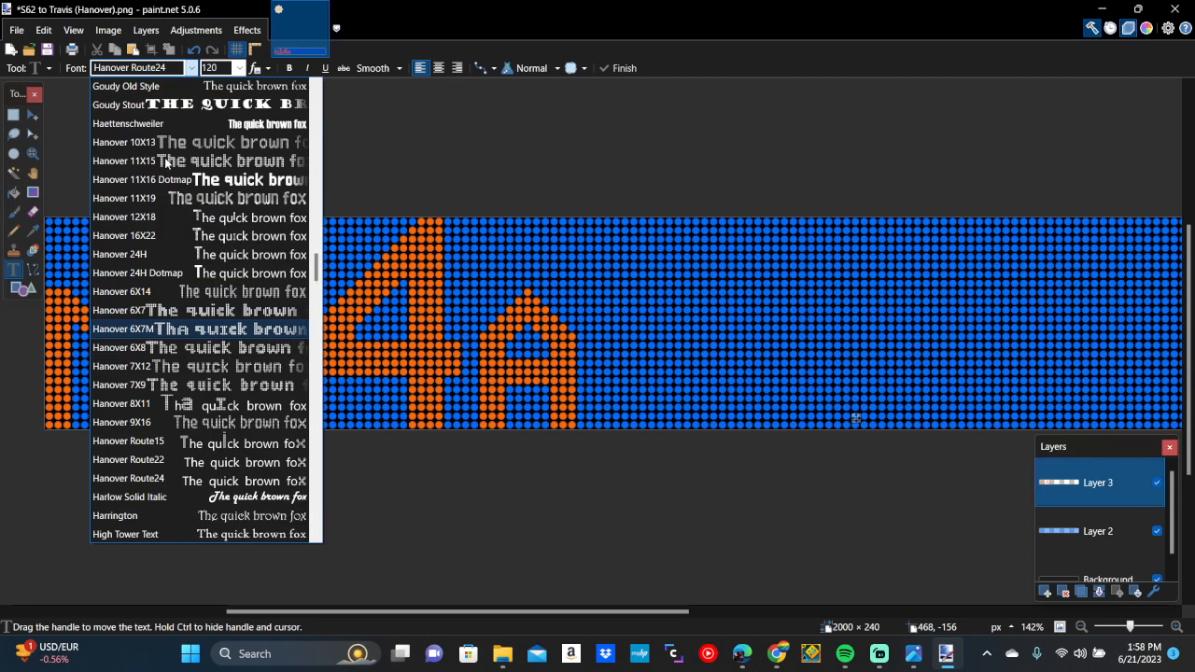
click(160, 198)
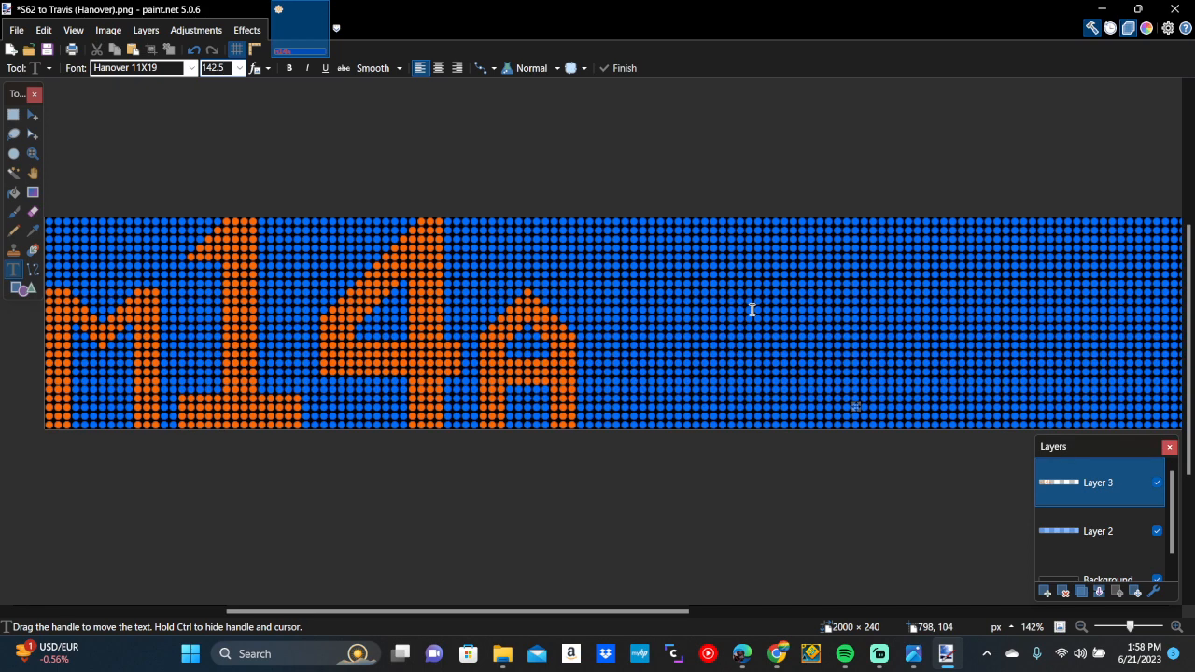
Enter the text "+SELECT BUS" and check its layout against the reference photo
text(+$)
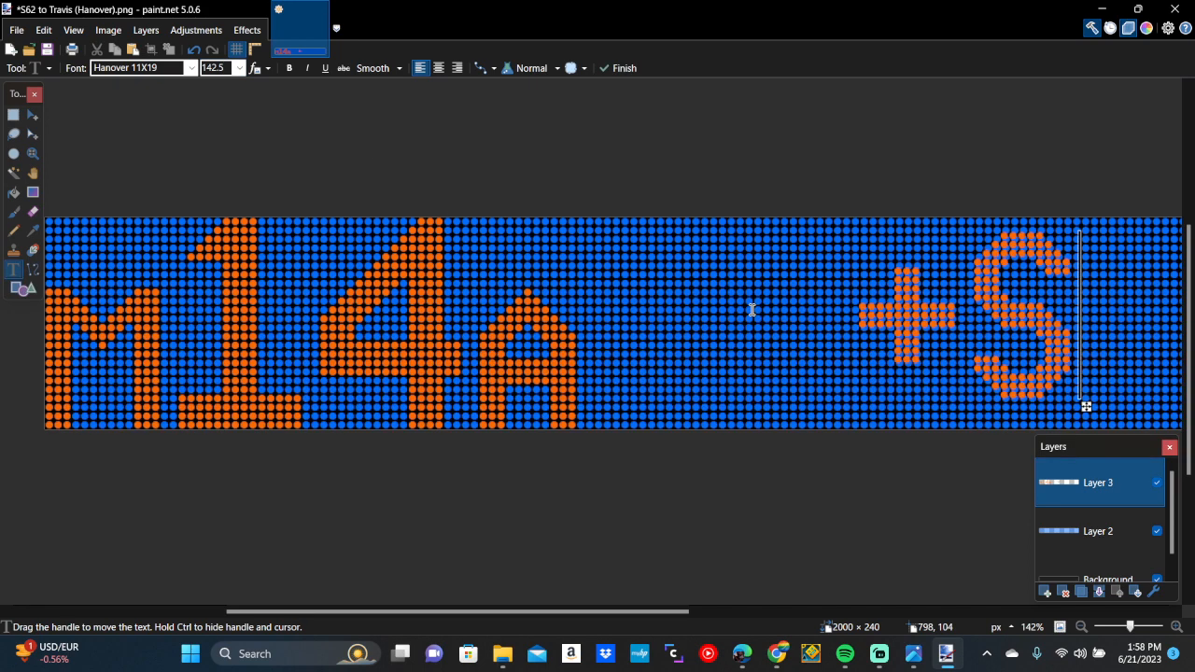
text(ELECT BL)
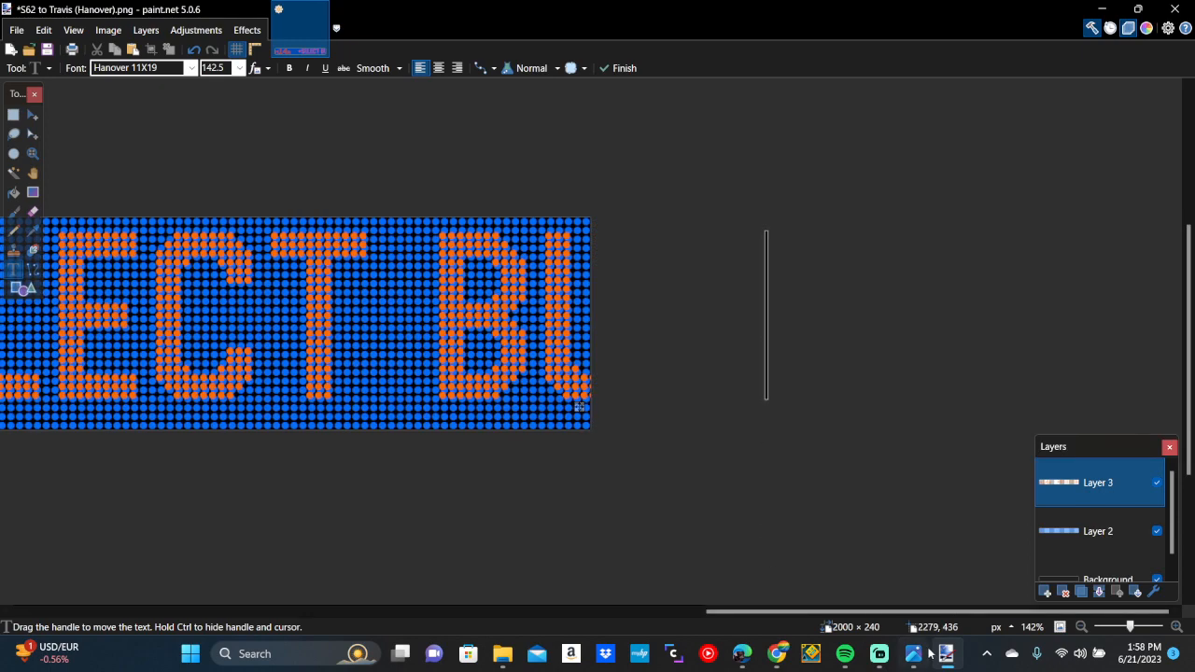
click(922, 653)
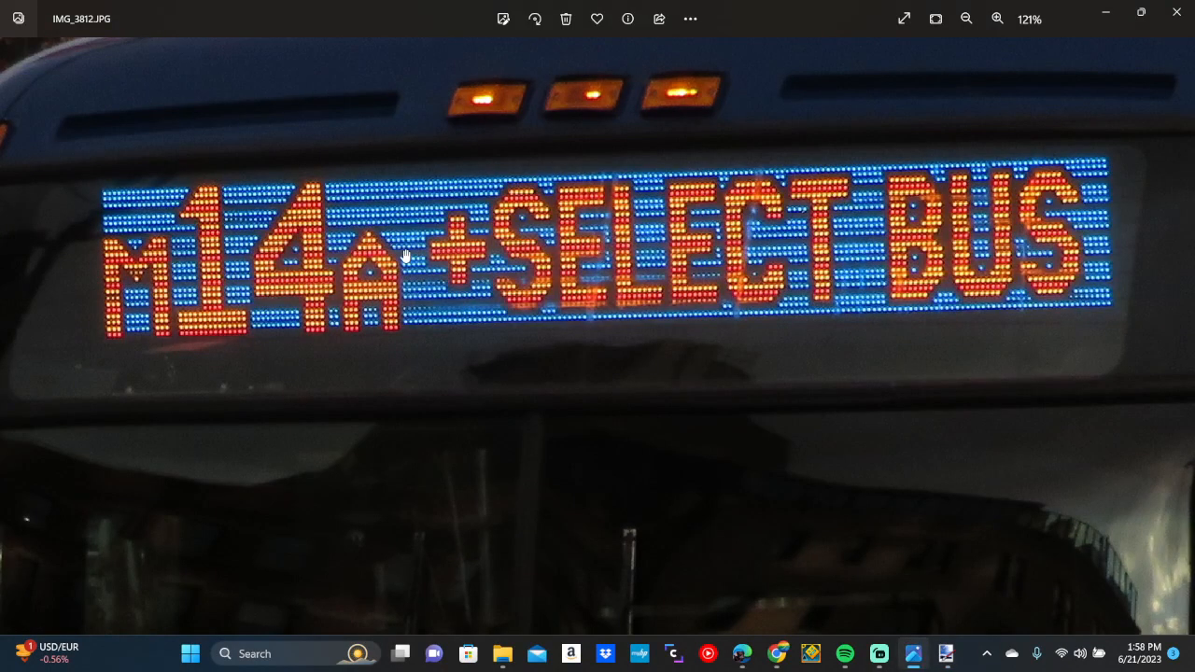
Check the reference photo and move the +SELECT BUS text left until the whole word BUS fits on the sign
scroll(406, 255, up, 4)
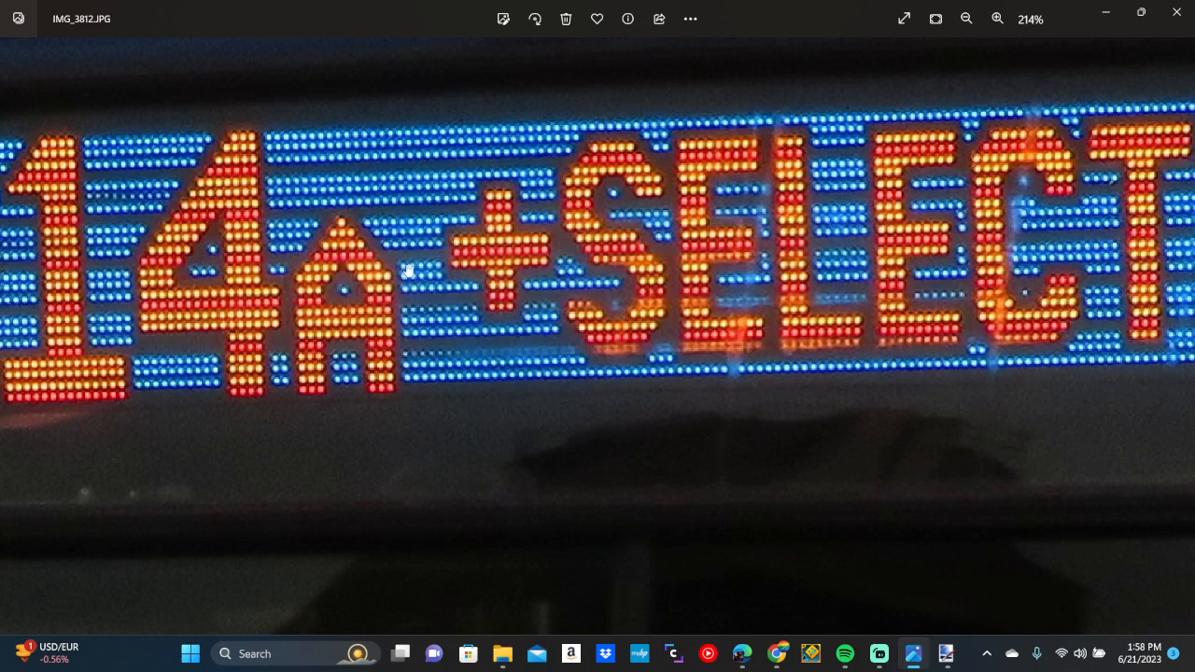
scroll(804, 438, down, 6)
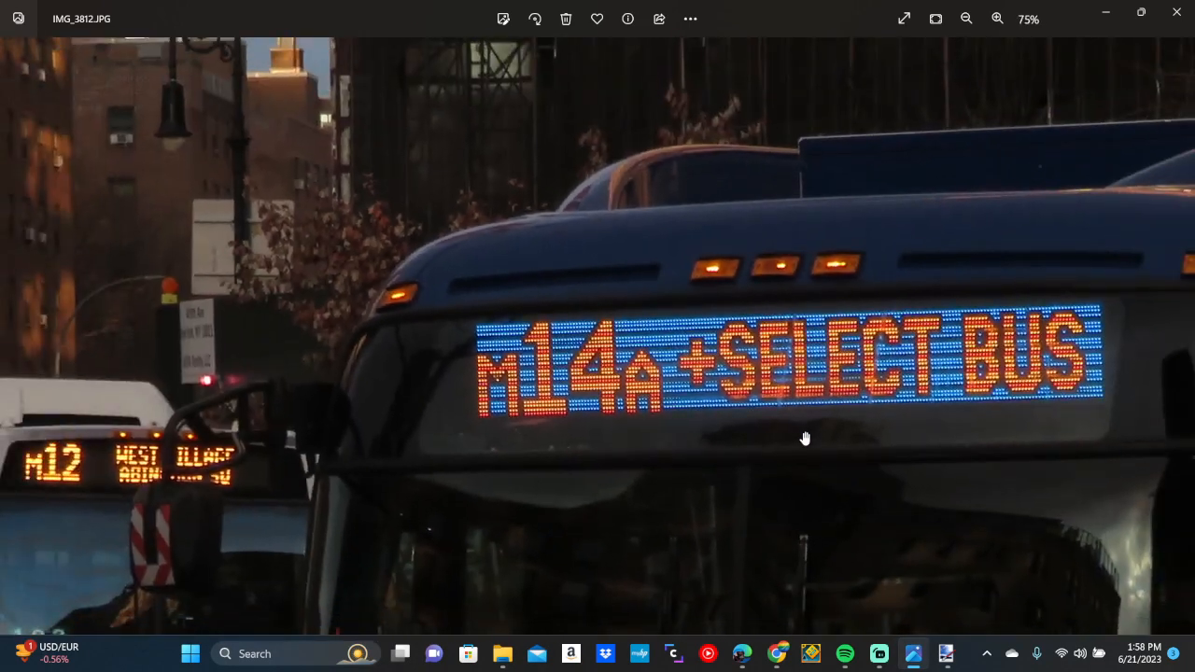
click(945, 653)
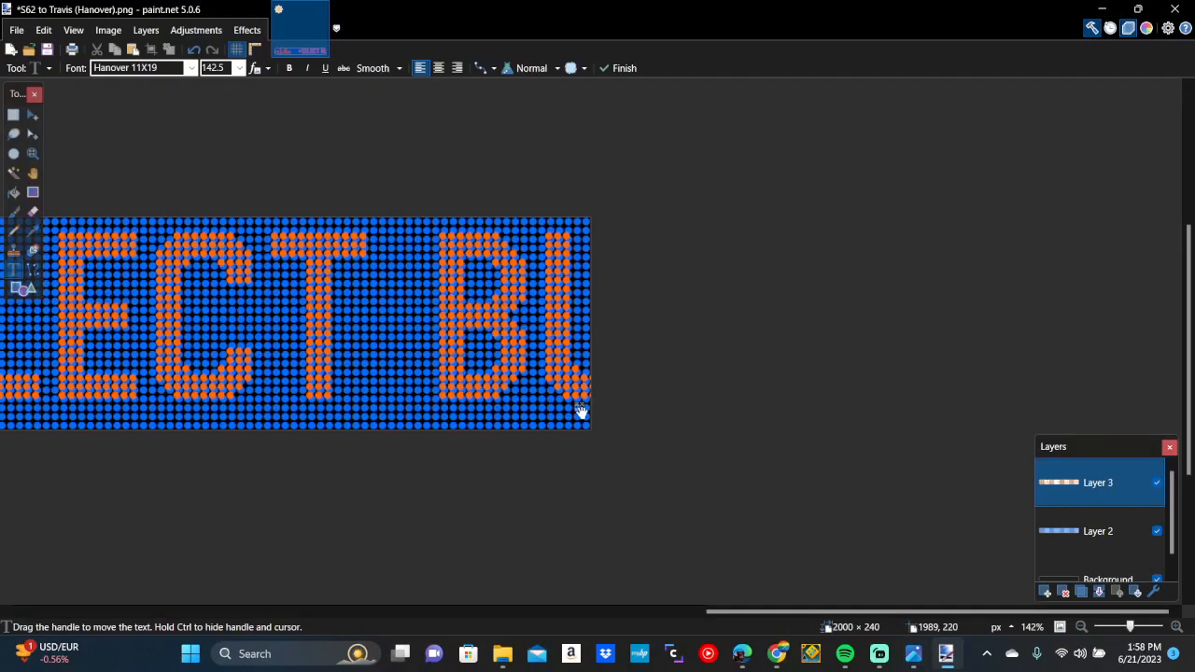
drag(579, 411, 392, 412)
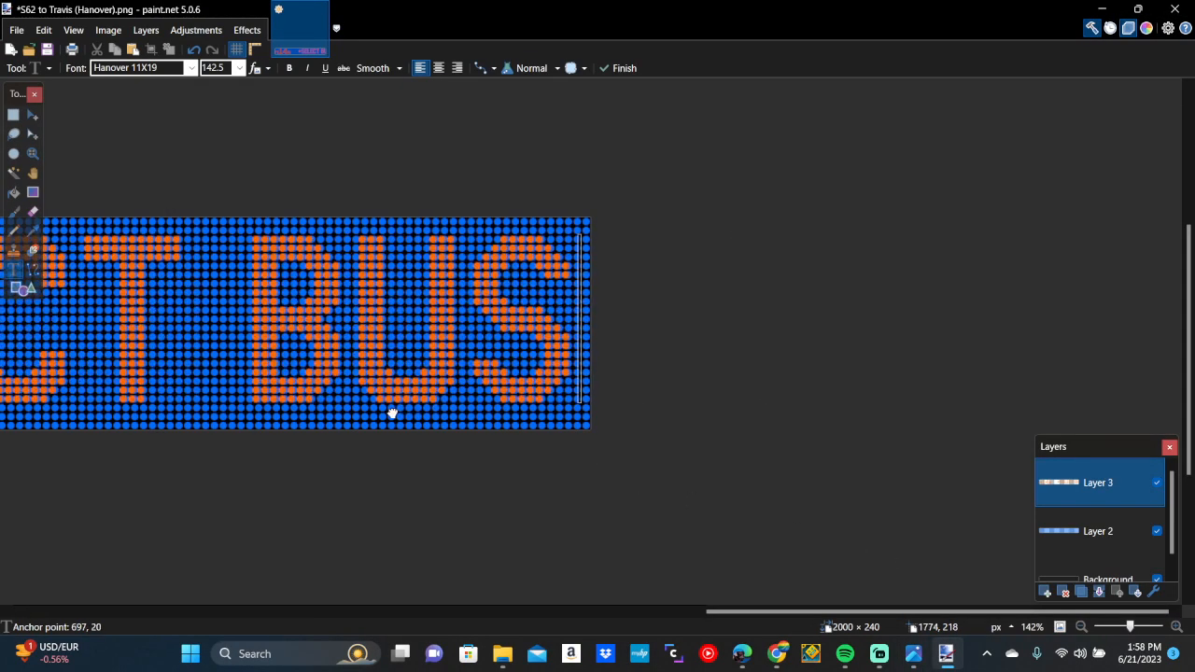
Compare the margin after BUS with the reference photo and shift the text left, leaving about seven blue dot columns, aligned to the grid
scroll(392, 412, left, 6)
scroll(391, 411, right, 2)
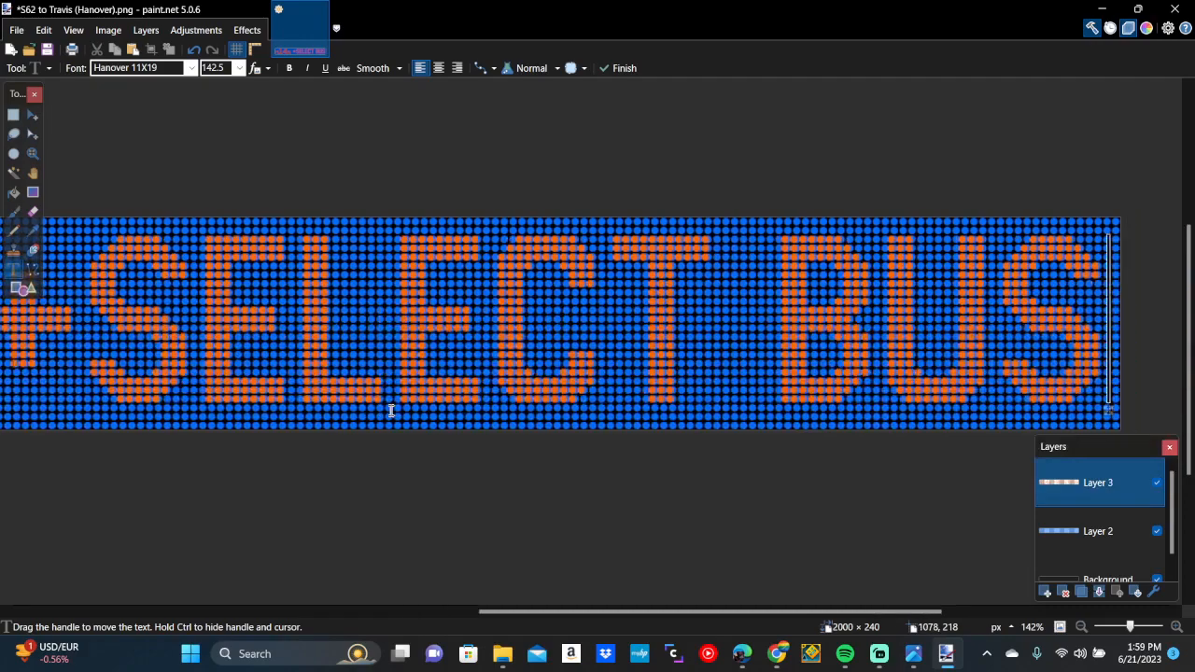
scroll(391, 411, right, 1)
key(alt+Tab)
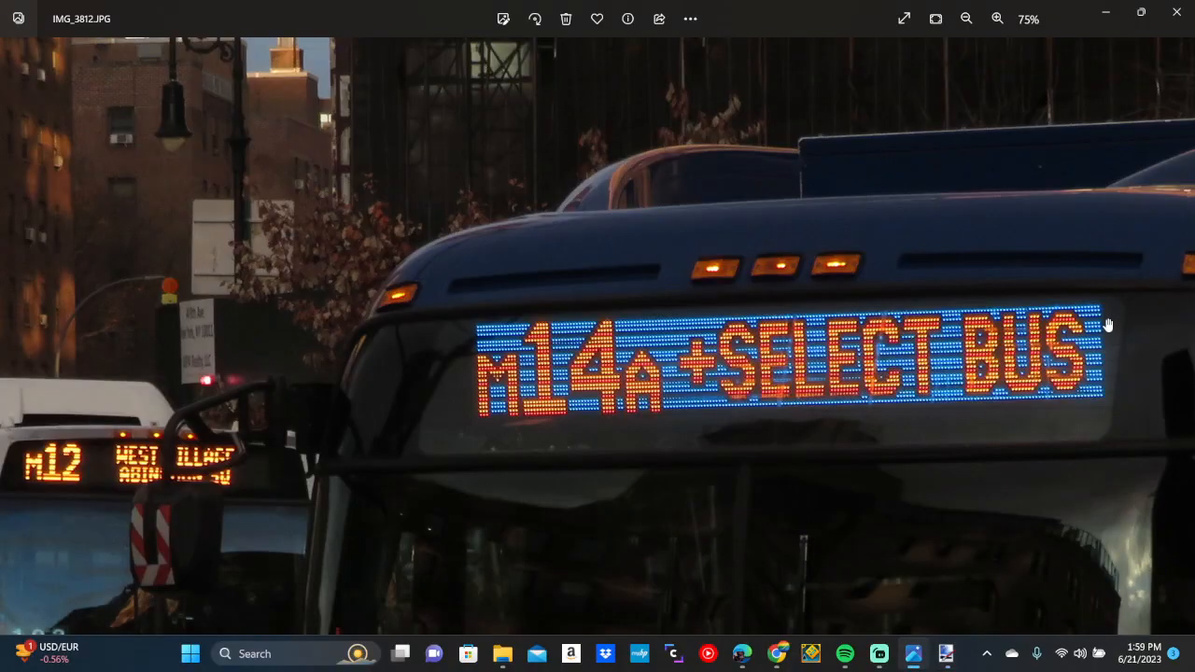
scroll(1108, 324, up, 6)
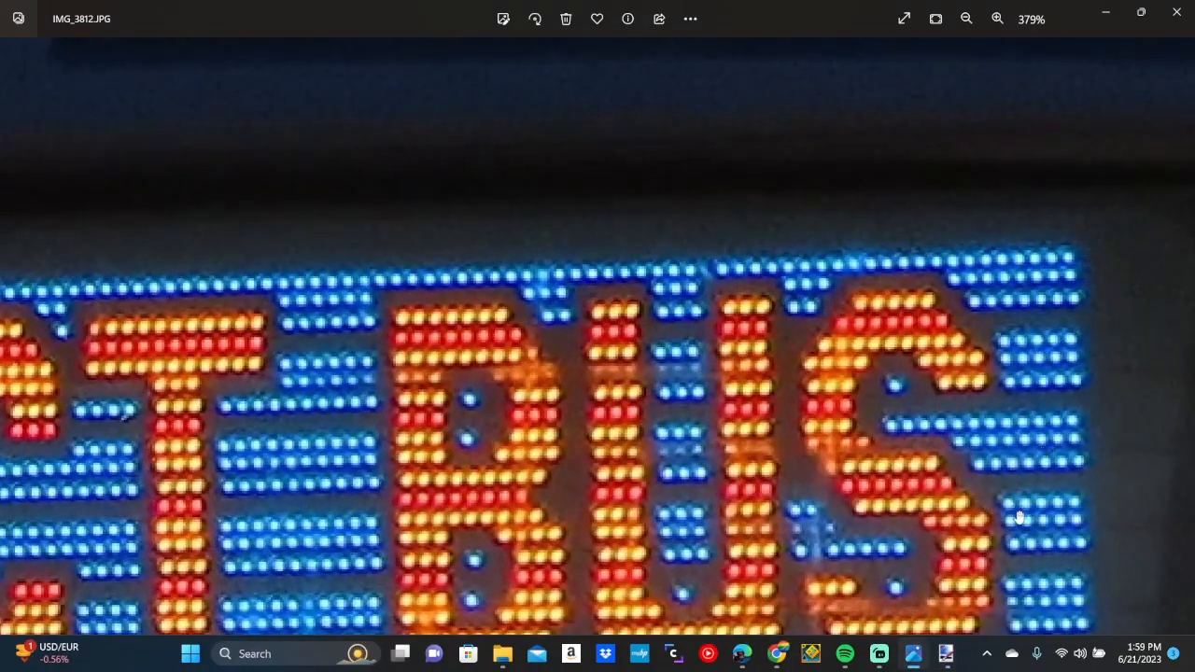
click(947, 654)
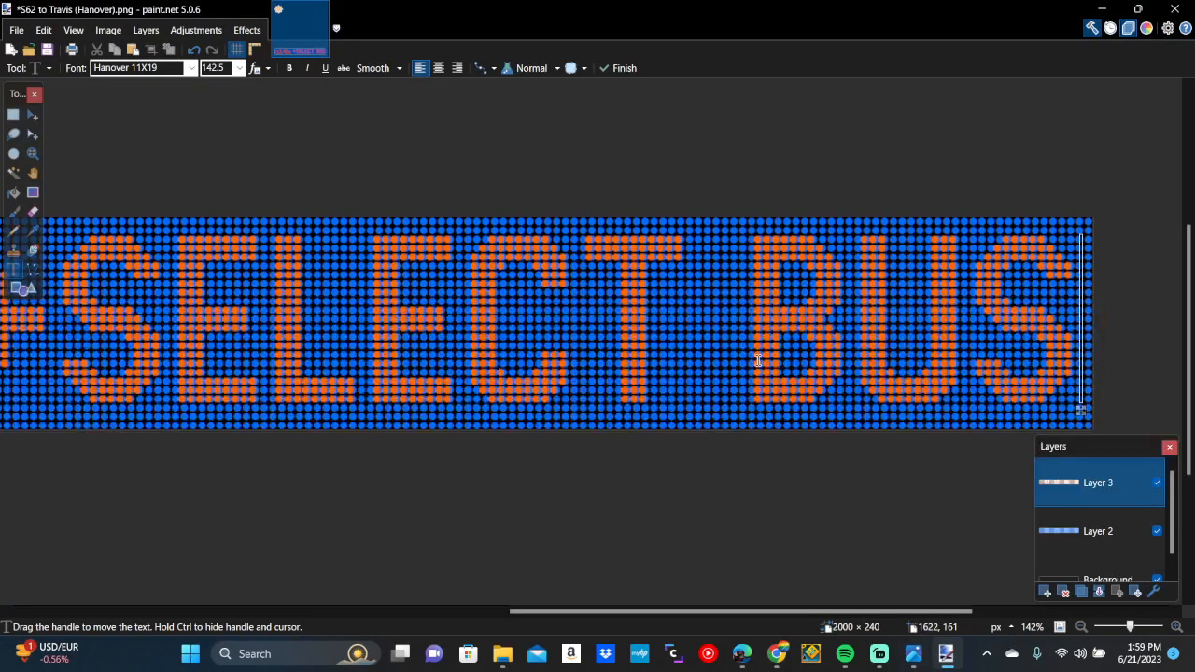
scroll(959, 292, right, 3)
scroll(887, 397, up, 6)
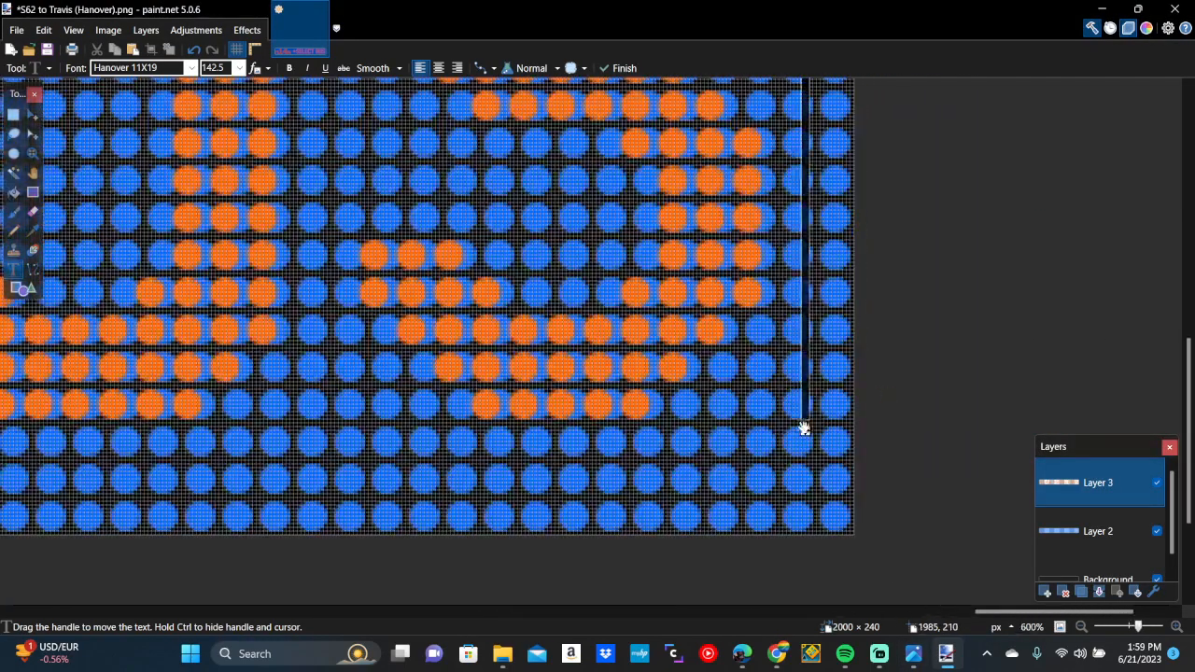
drag(801, 426, 631, 430)
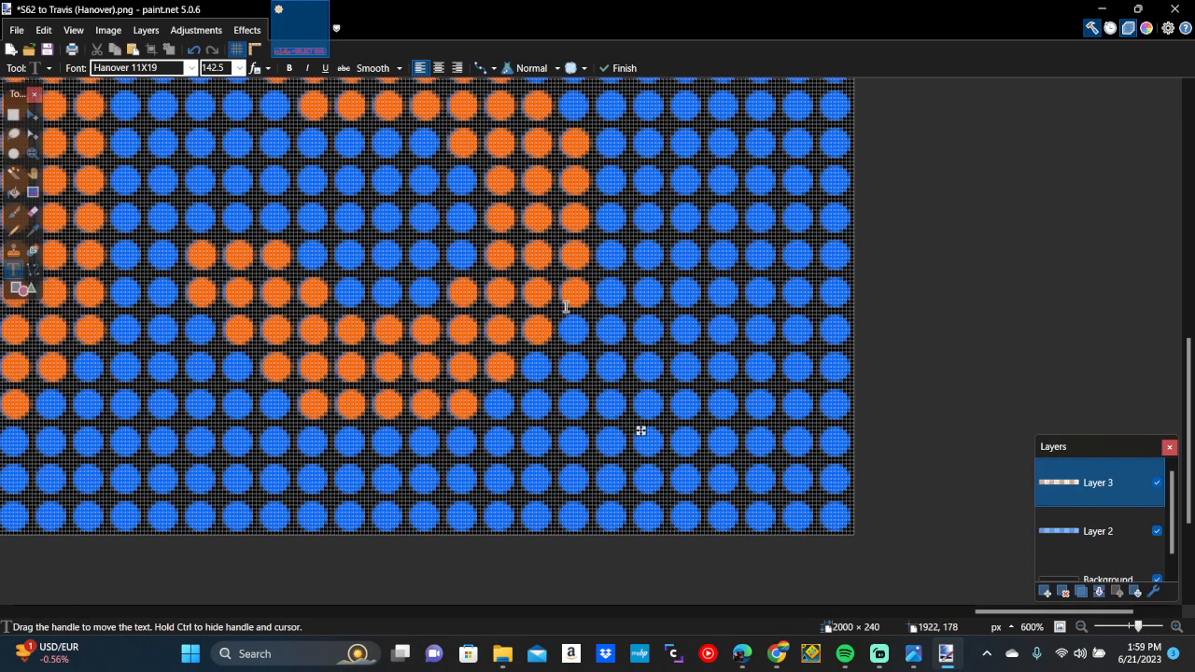
Examine how the orange letters line up with the blue dots and compare the full sign layout with the reference photo
scroll(565, 306, up, 5)
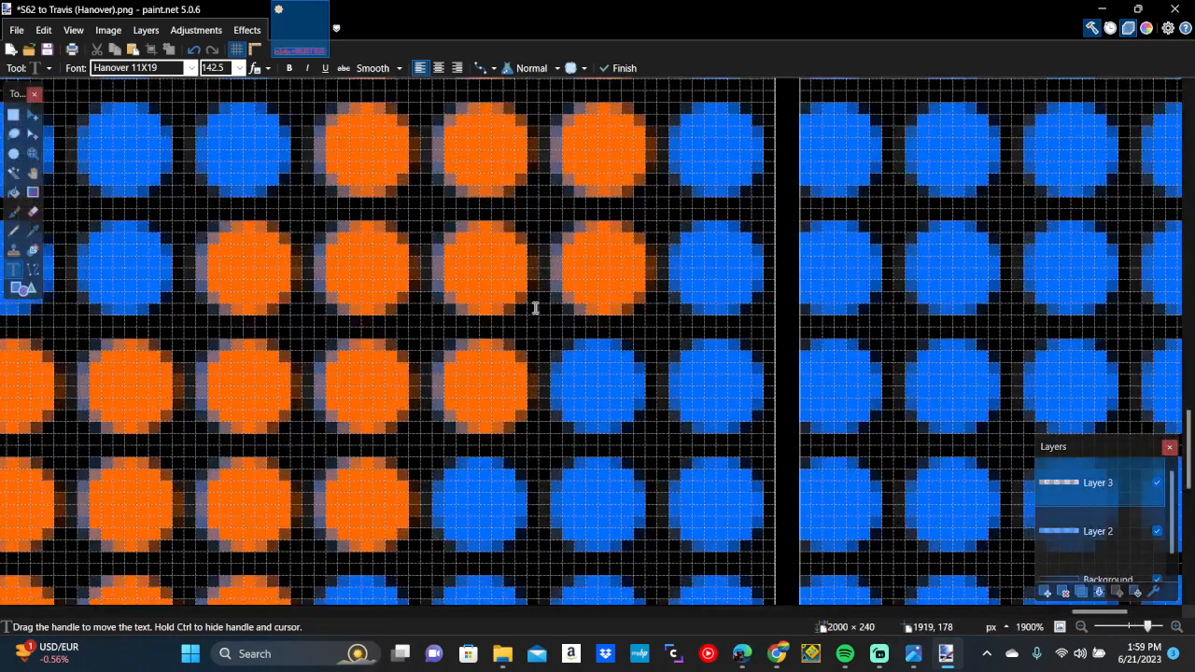
scroll(535, 308, down, 3)
scroll(535, 308, down, 5)
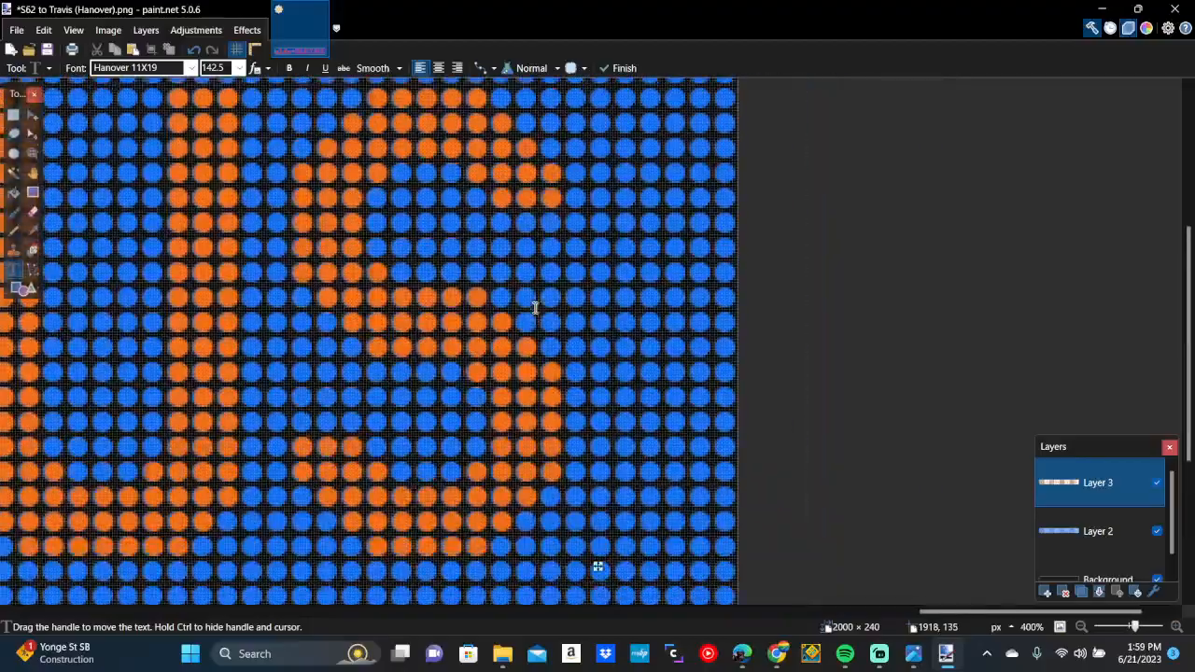
scroll(535, 308, left, 2)
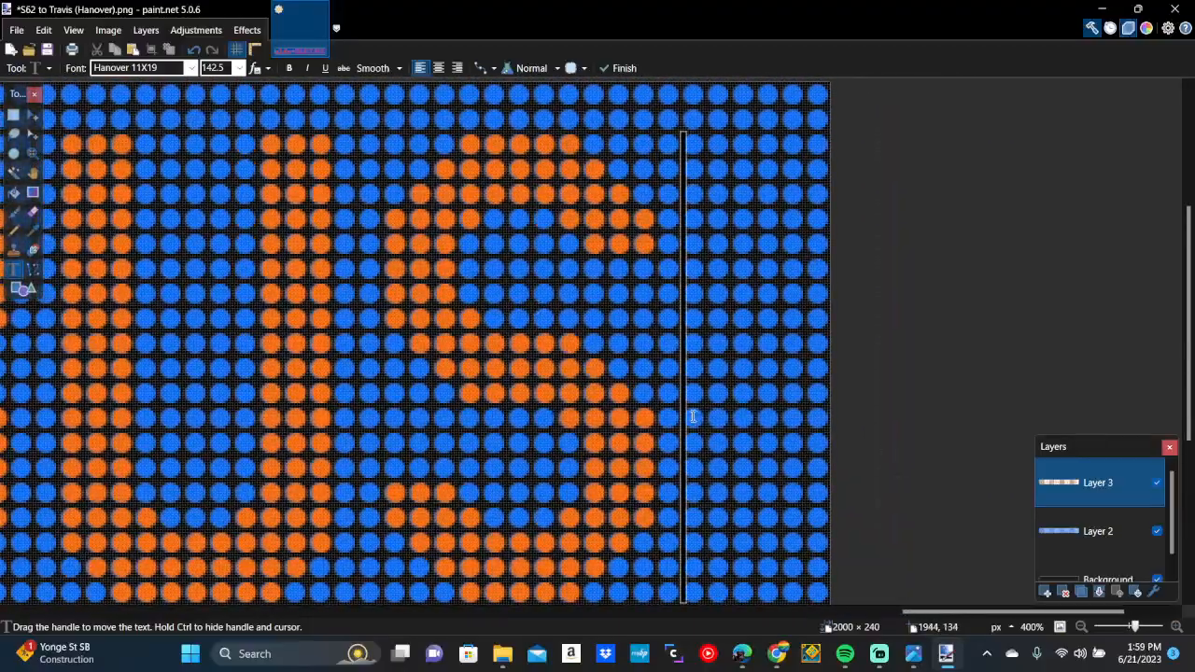
scroll(693, 416, left, 12)
scroll(693, 417, down, 2)
scroll(693, 417, down, 5)
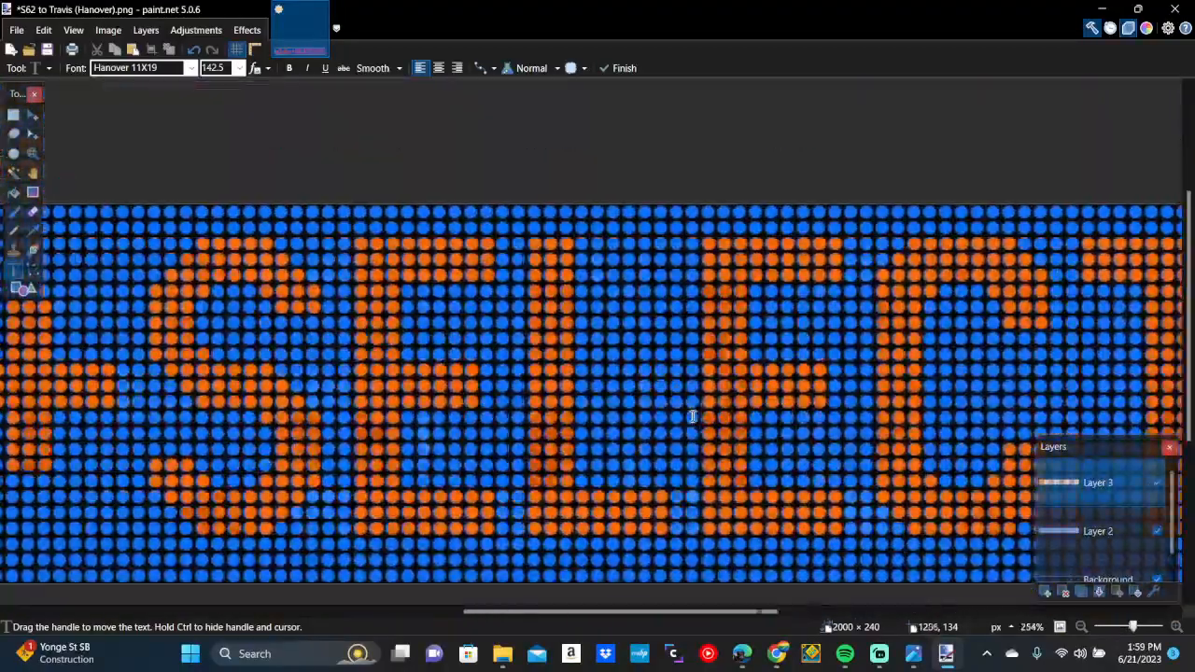
scroll(693, 417, down, 3)
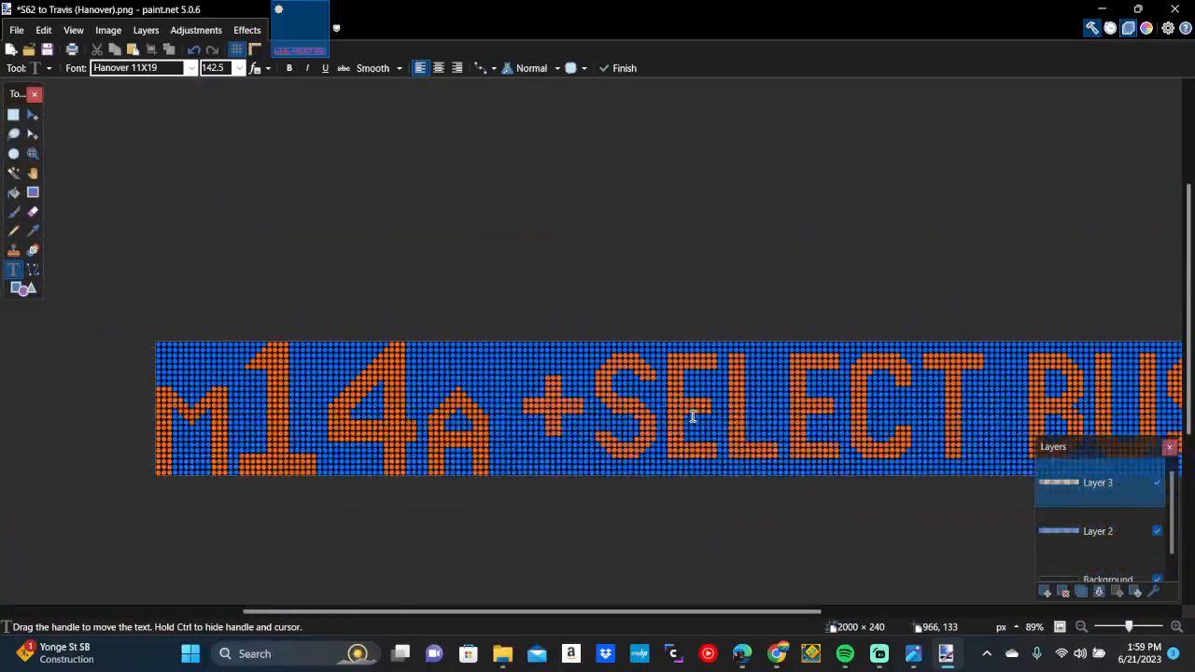
click(913, 659)
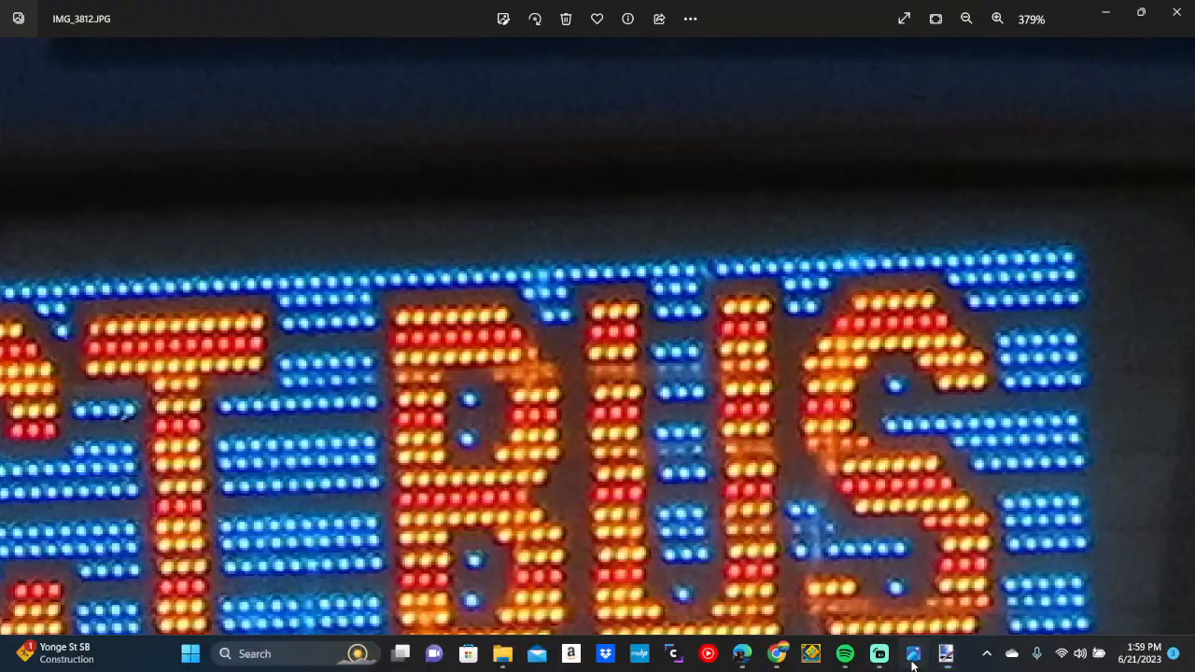
scroll(887, 513, down, 5)
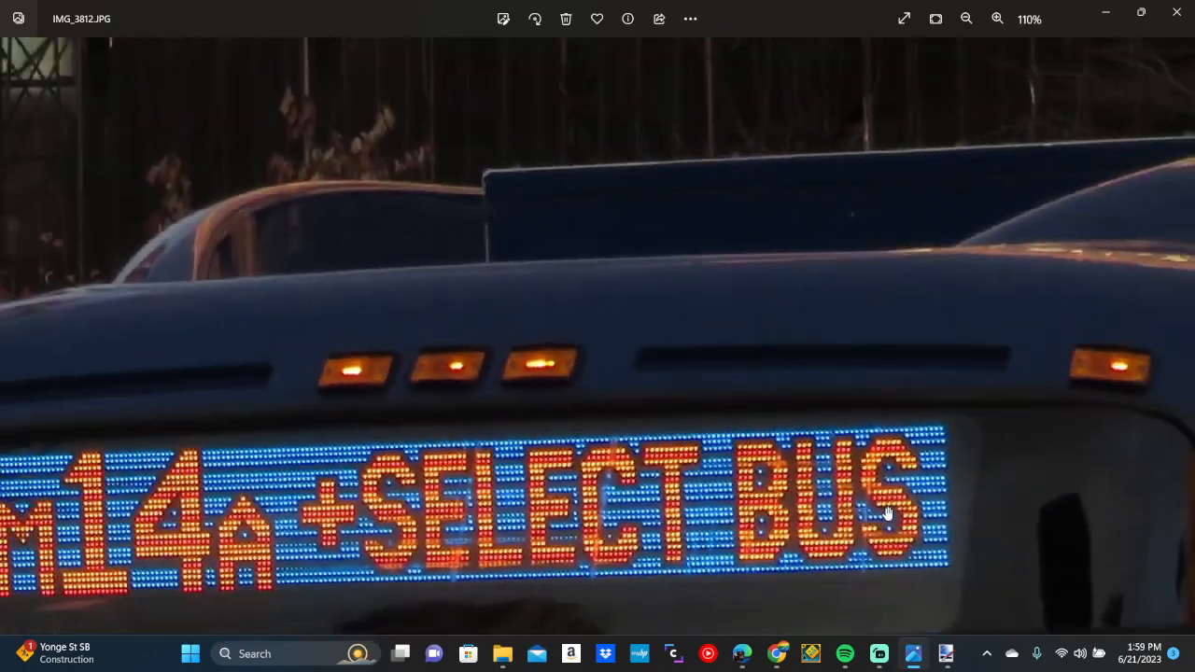
drag(887, 513, 954, 362)
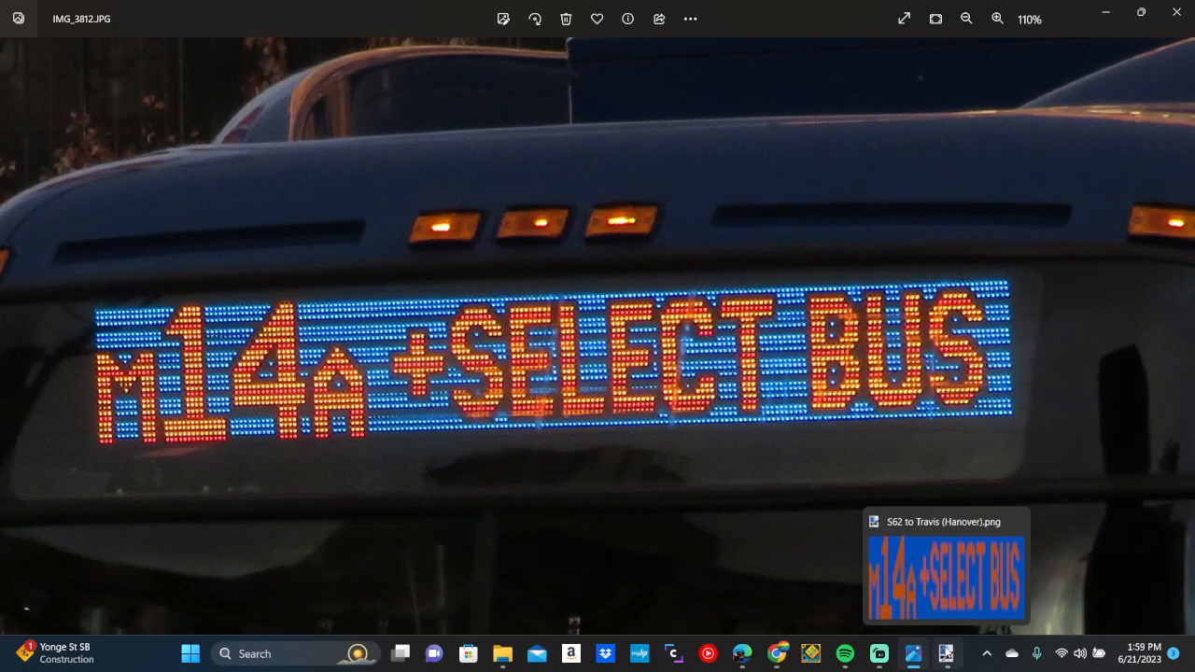
click(946, 654)
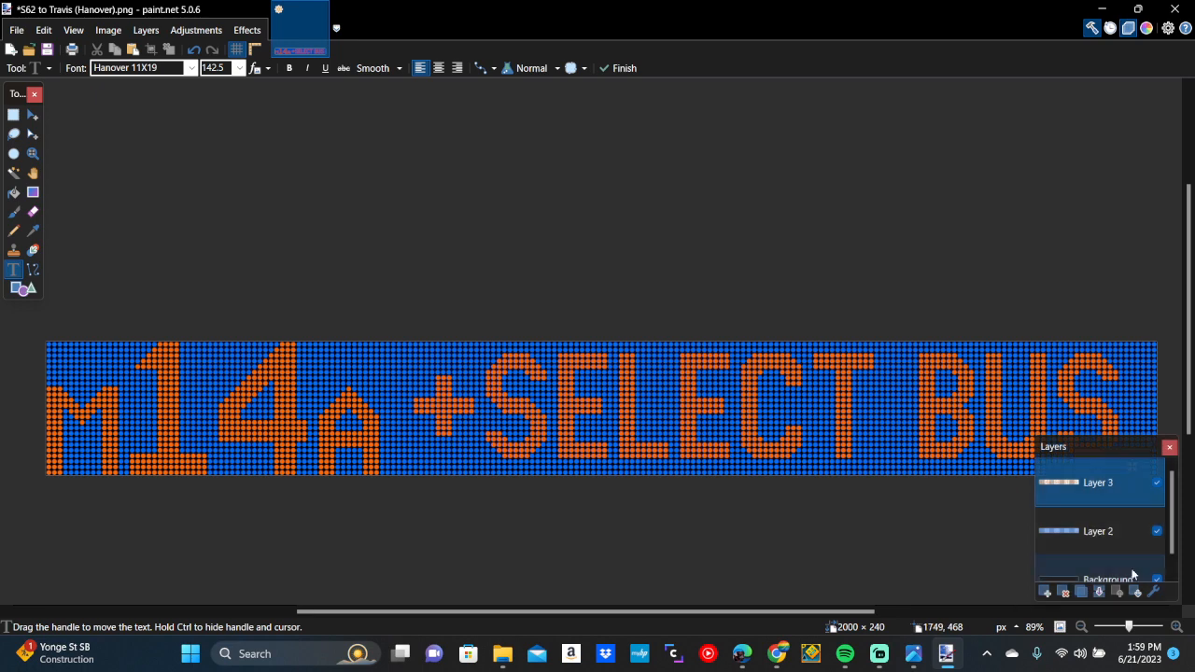
Toggle Layer 3's visibility and undo the sign lettering so that only the blank blue-dot background remains
click(1157, 483)
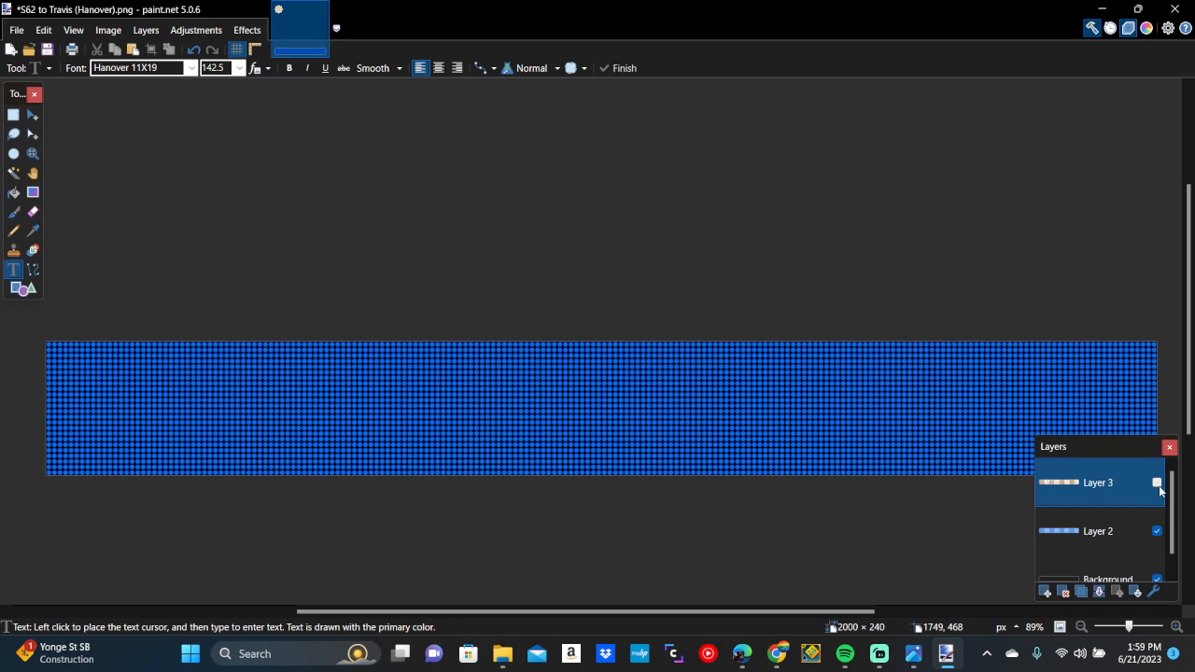
click(1157, 482)
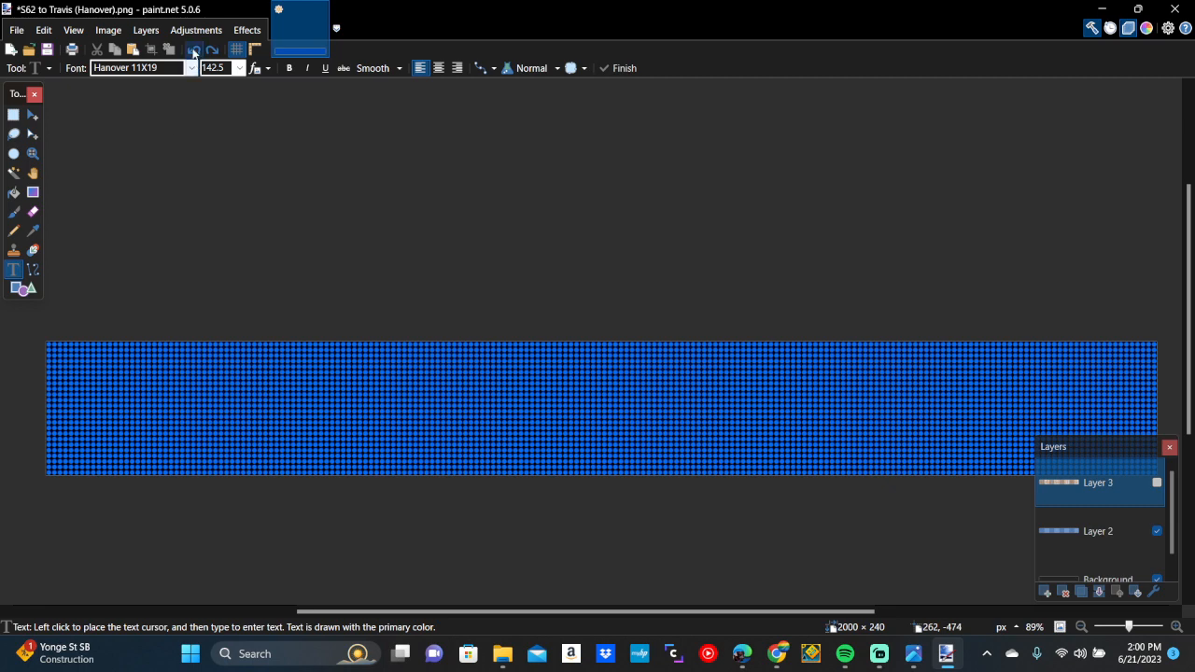
click(193, 51)
click(193, 51)
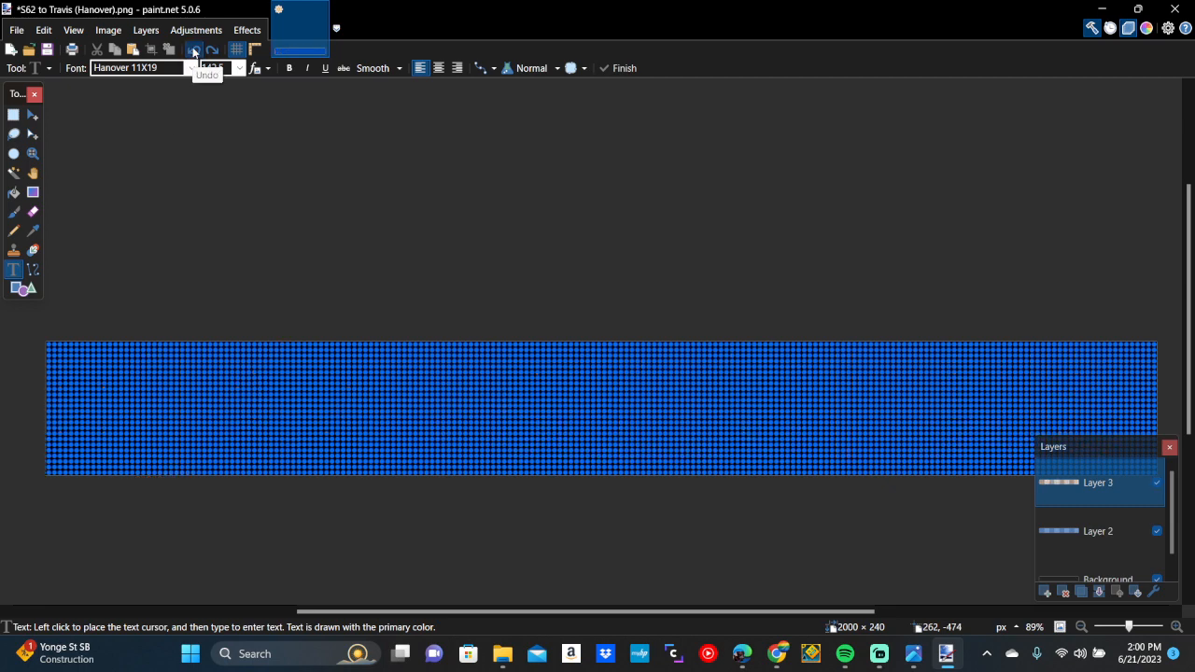
Start saving the blank background under a new name in the Bus Signs folder, entering "Select Background (Hanover)" as the file name
click(19, 33)
click(18, 32)
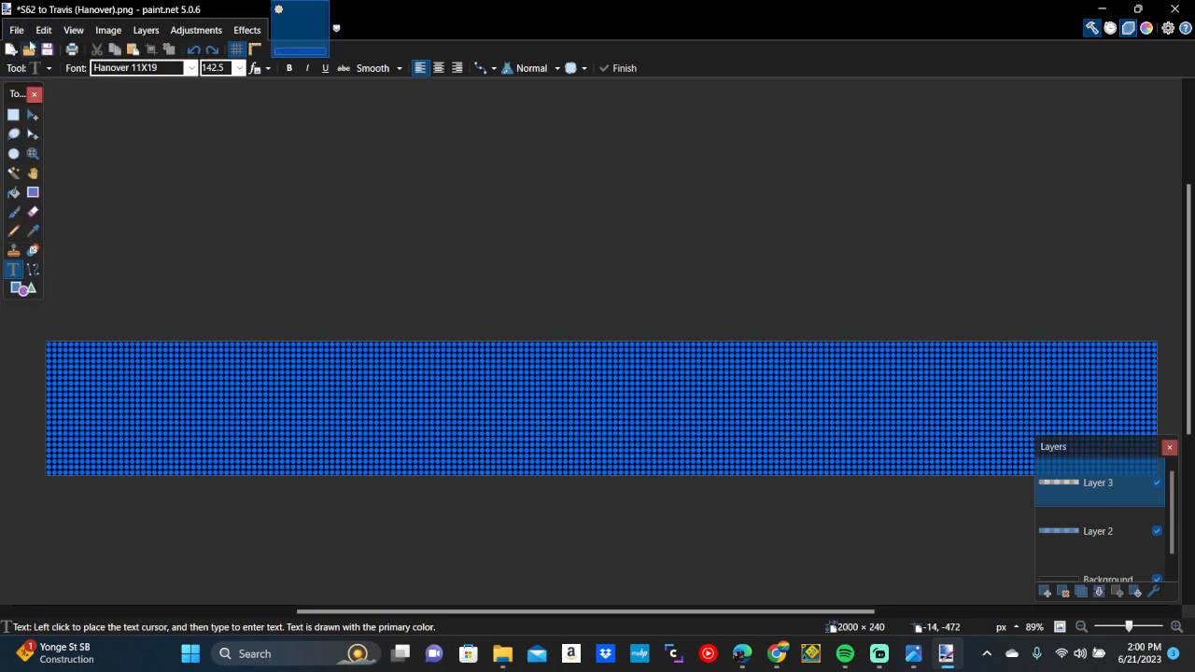
click(21, 31)
click(80, 149)
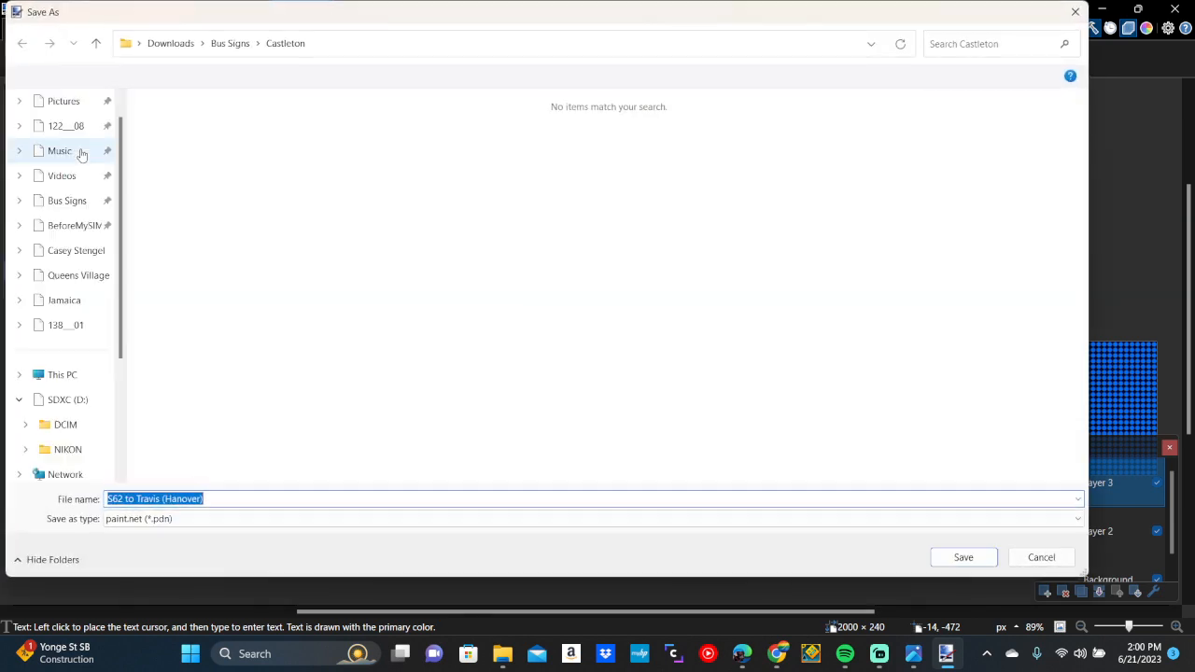
click(85, 328)
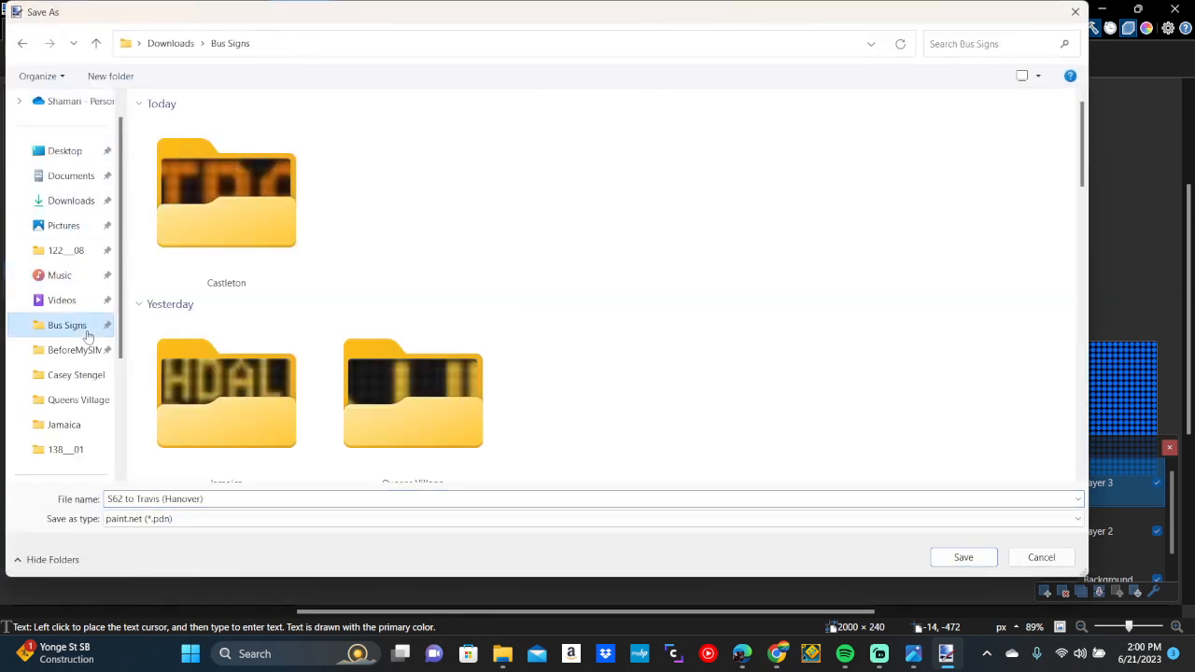
click(203, 500)
text(Select)
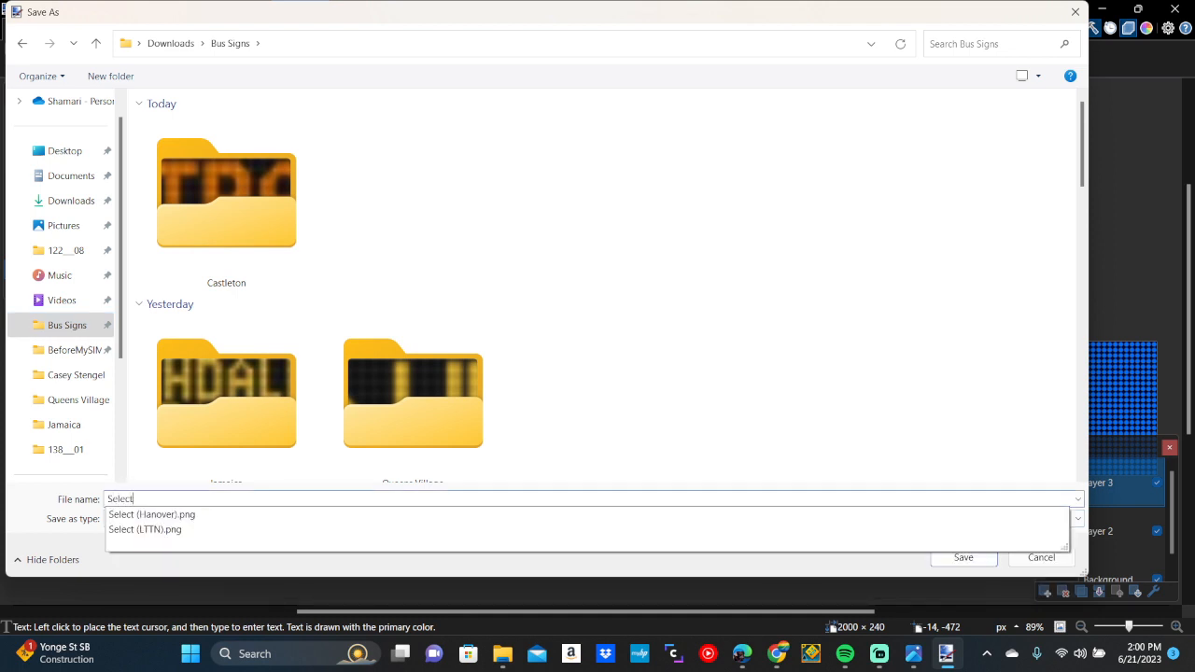
text( (Hanover)
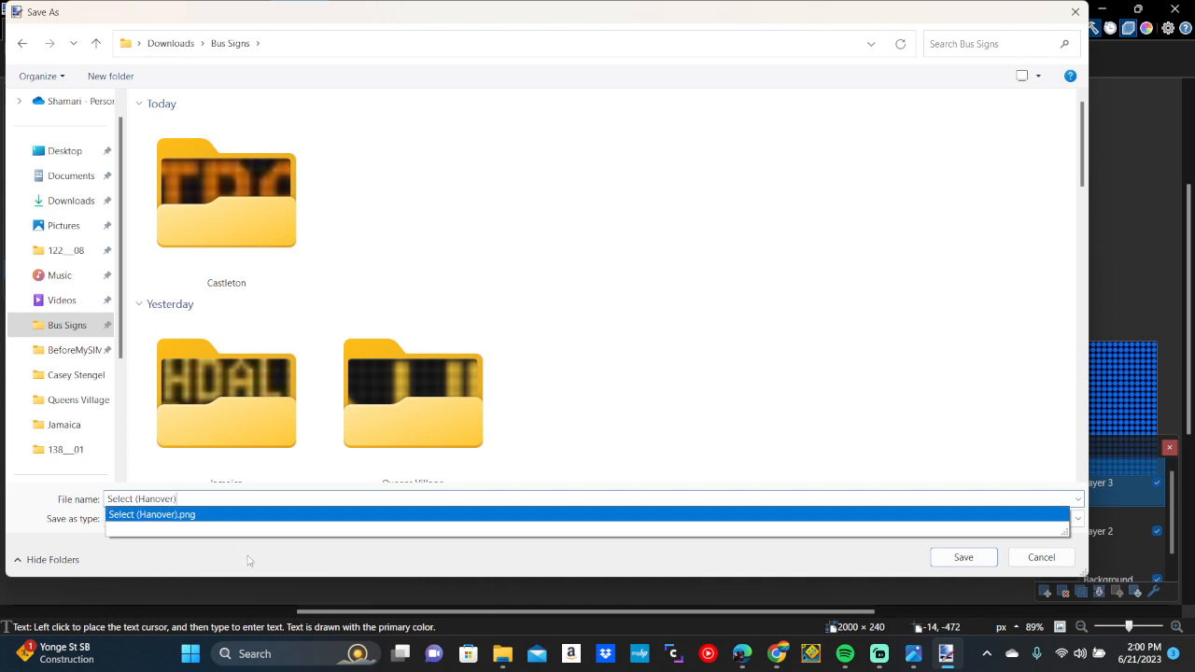
click(135, 499)
text(Background)
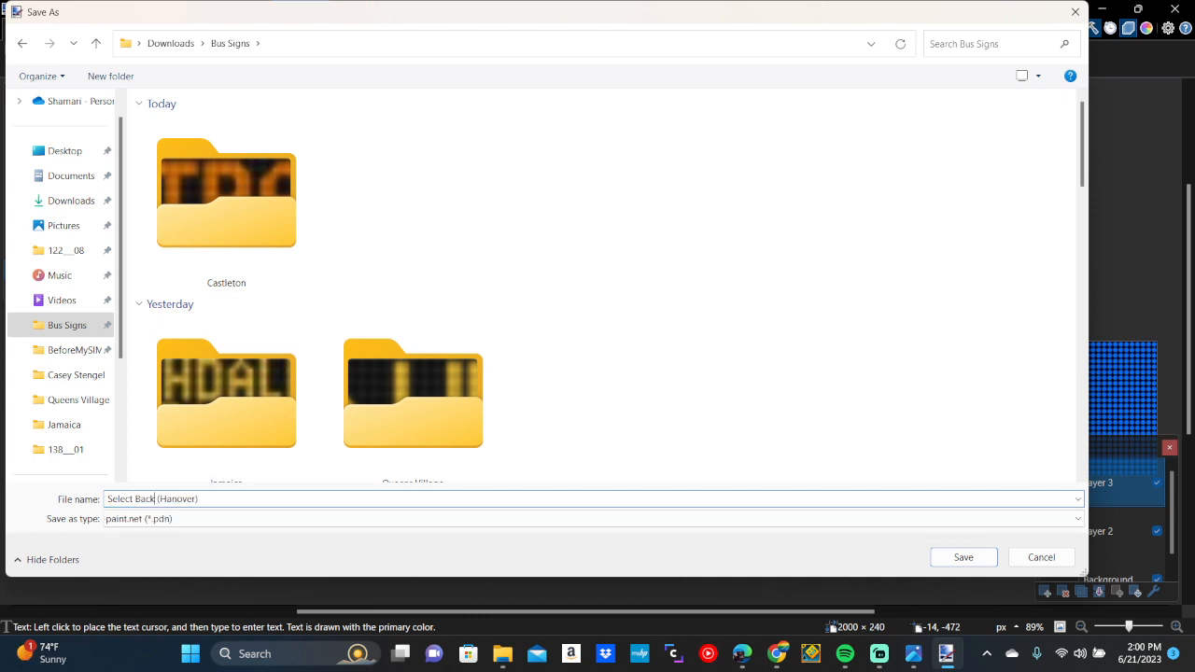
Look up the existing background's naming in the Bus Signs folder and save the paint.net file as "SBS GB (Hanover)"
scroll(201, 377, down, 3)
right_click(197, 373)
click(97, 338)
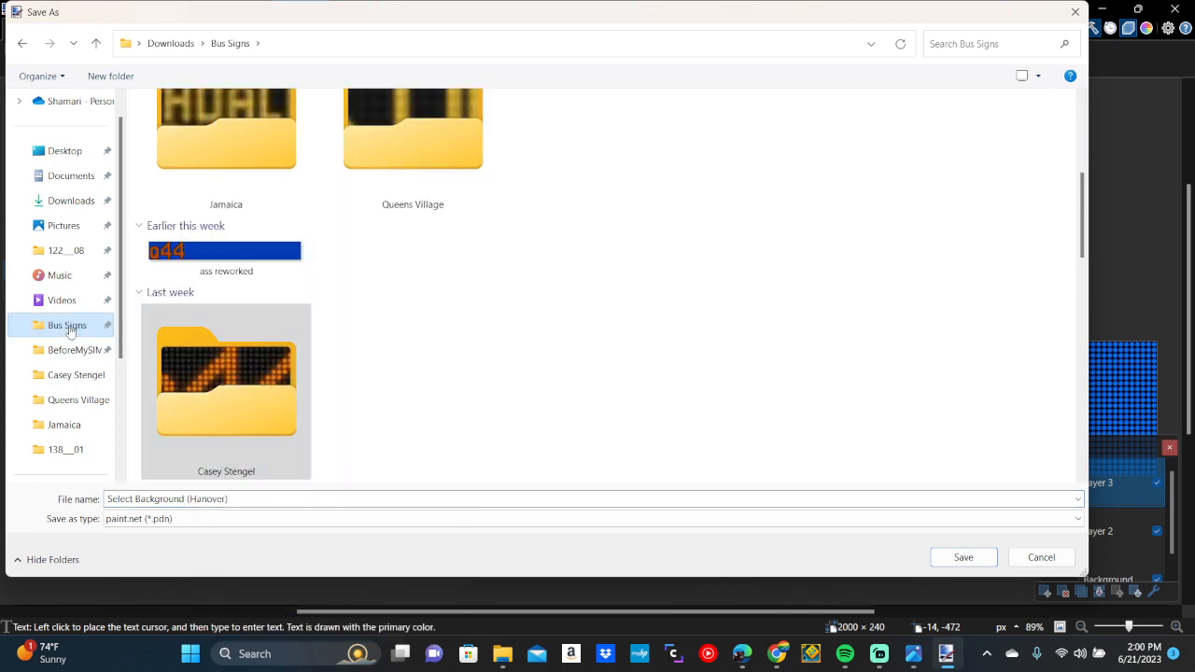
scroll(268, 364, down, 3)
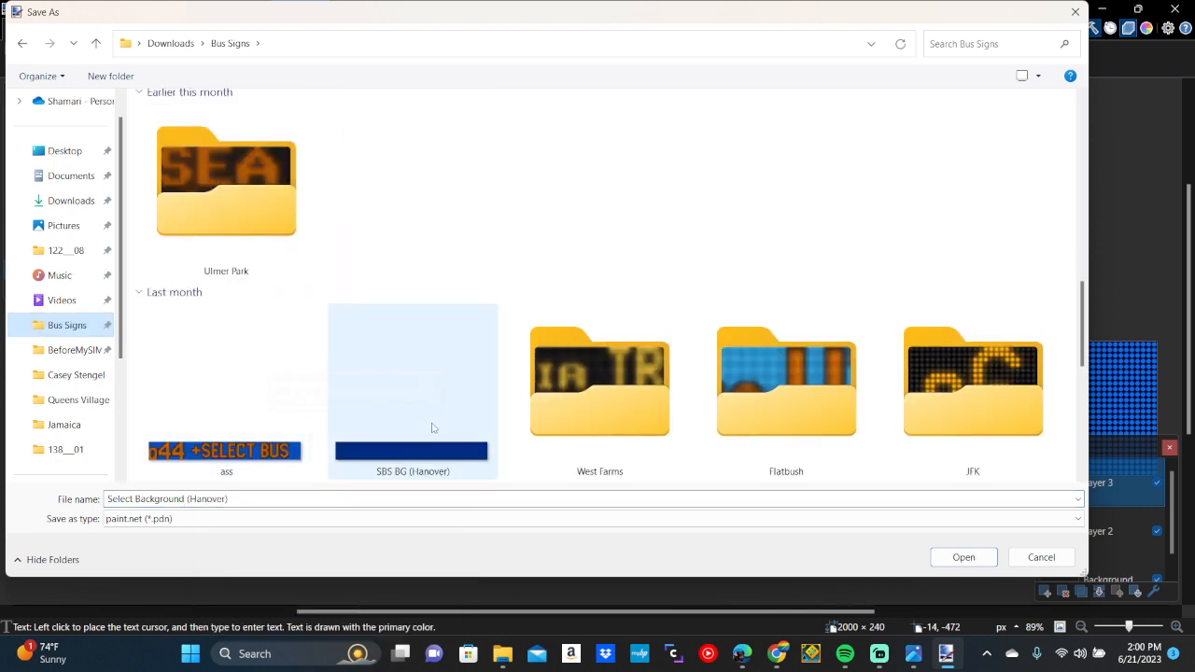
click(131, 499)
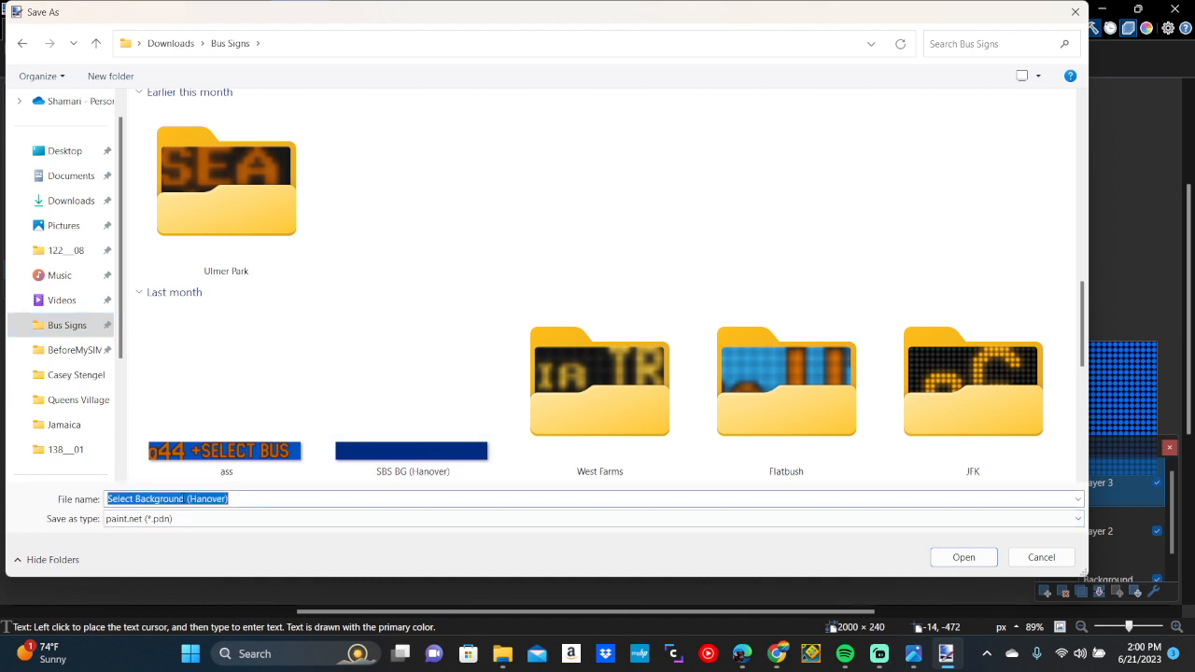
click(169, 500)
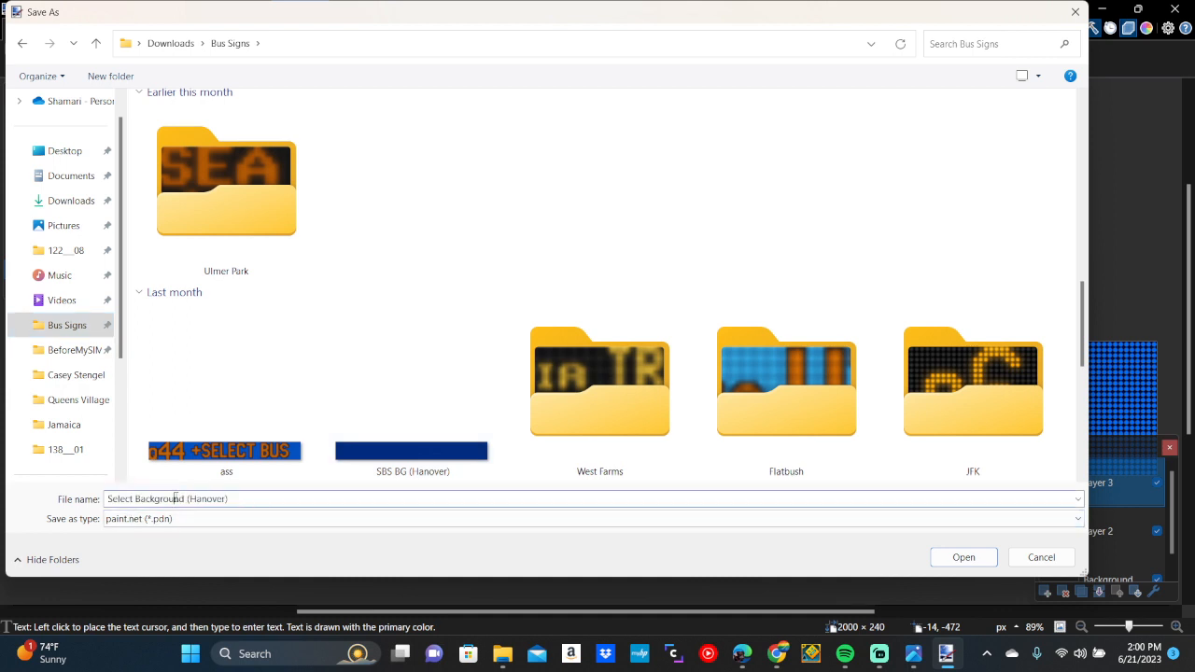
double_click(176, 499)
key(BackSpace)
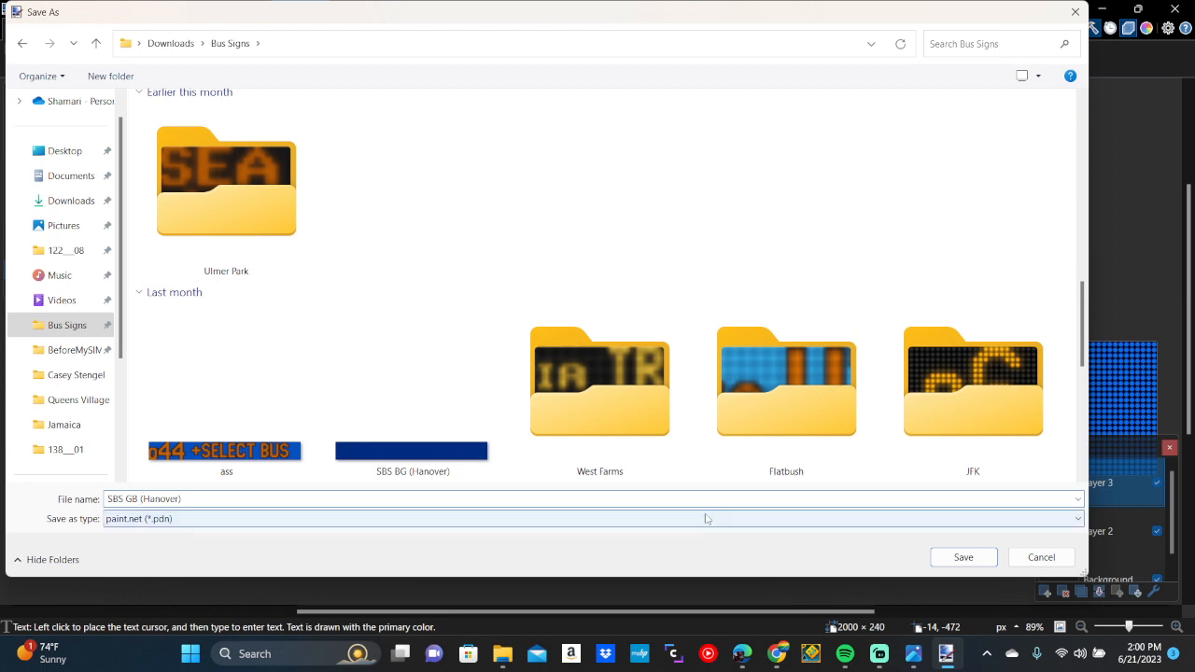
click(962, 557)
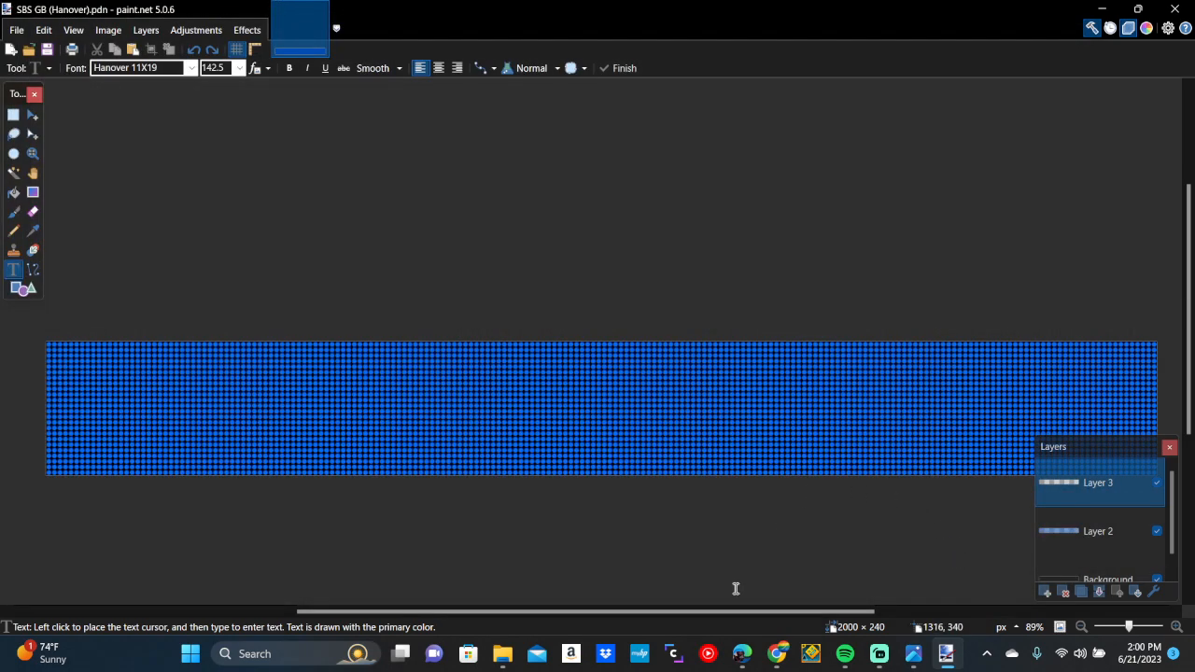
In the Bus Signs folder, rename "SBS GB (Hanover)" to "SBS BG (Hanover)", accepting the suggested name "SBS BG (Hanover) (2)"
click(503, 654)
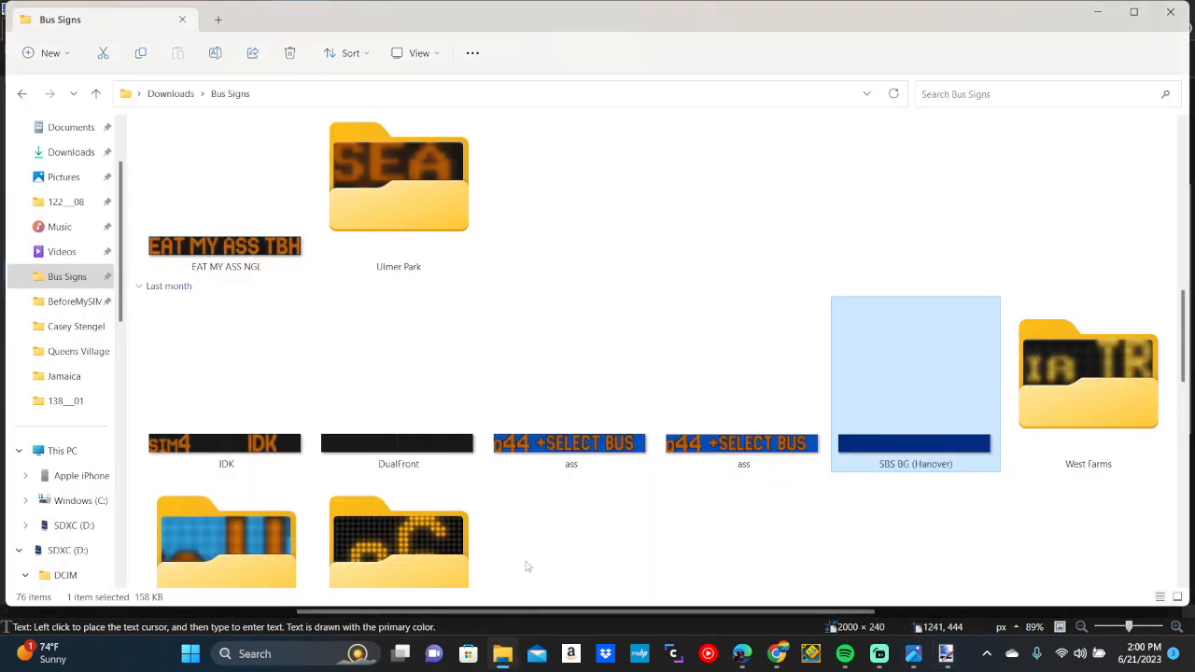
scroll(525, 566, up, 10)
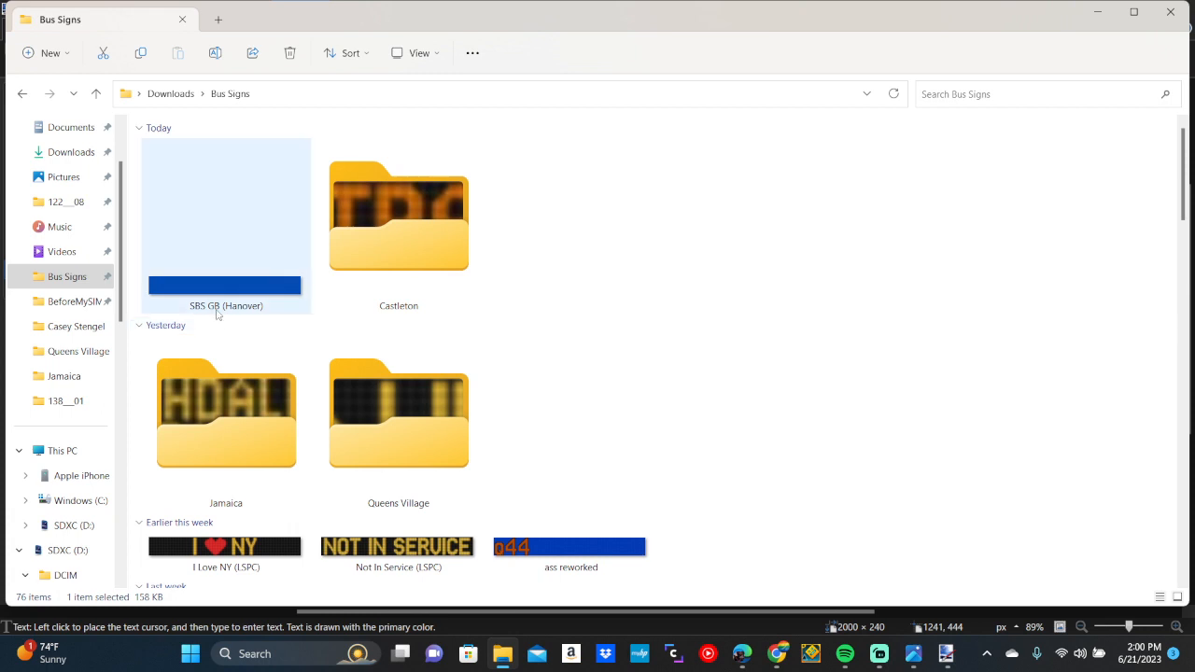
click(217, 314)
click(217, 311)
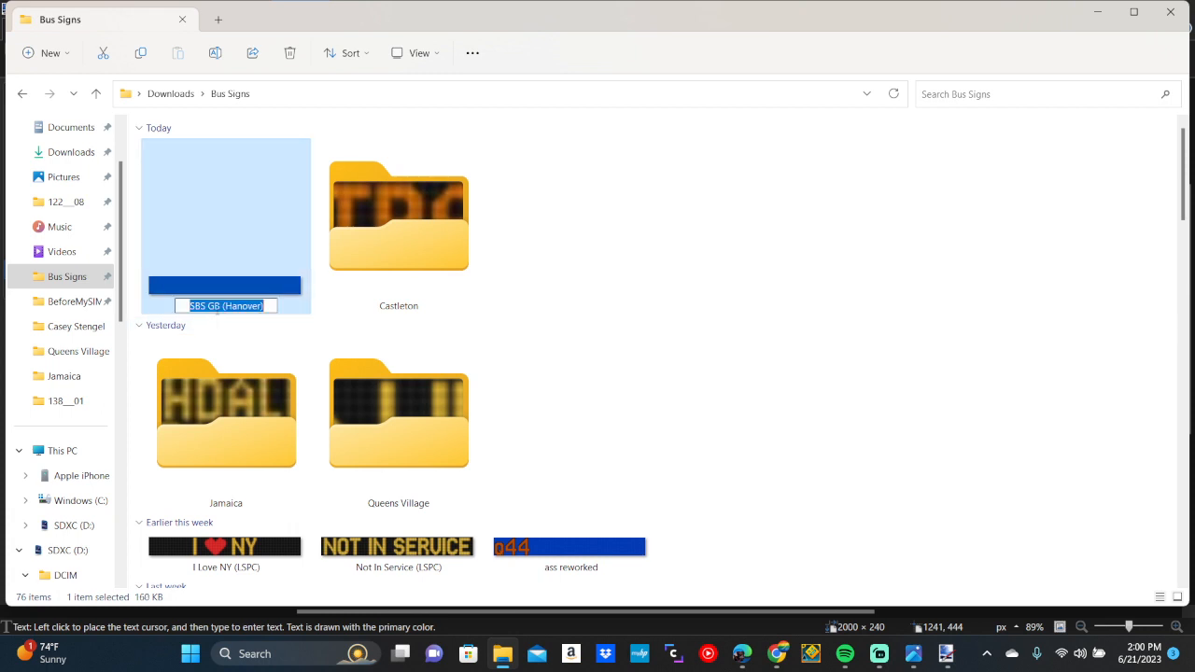
double_click(214, 306)
text(BG)
key(Return)
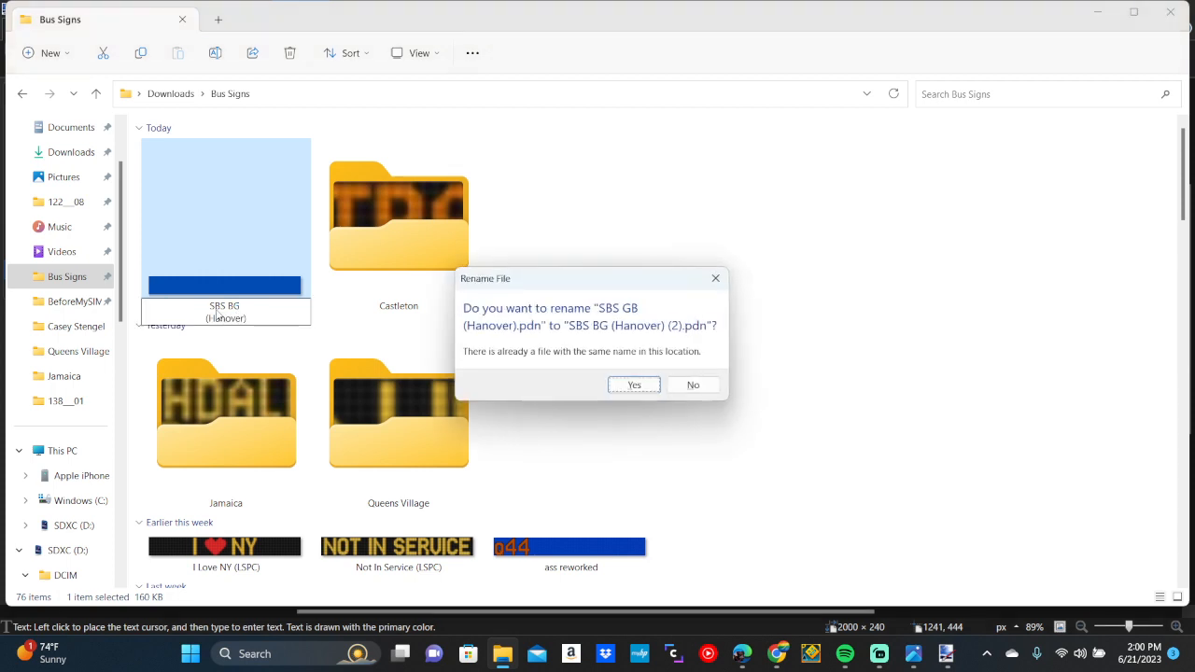
click(623, 391)
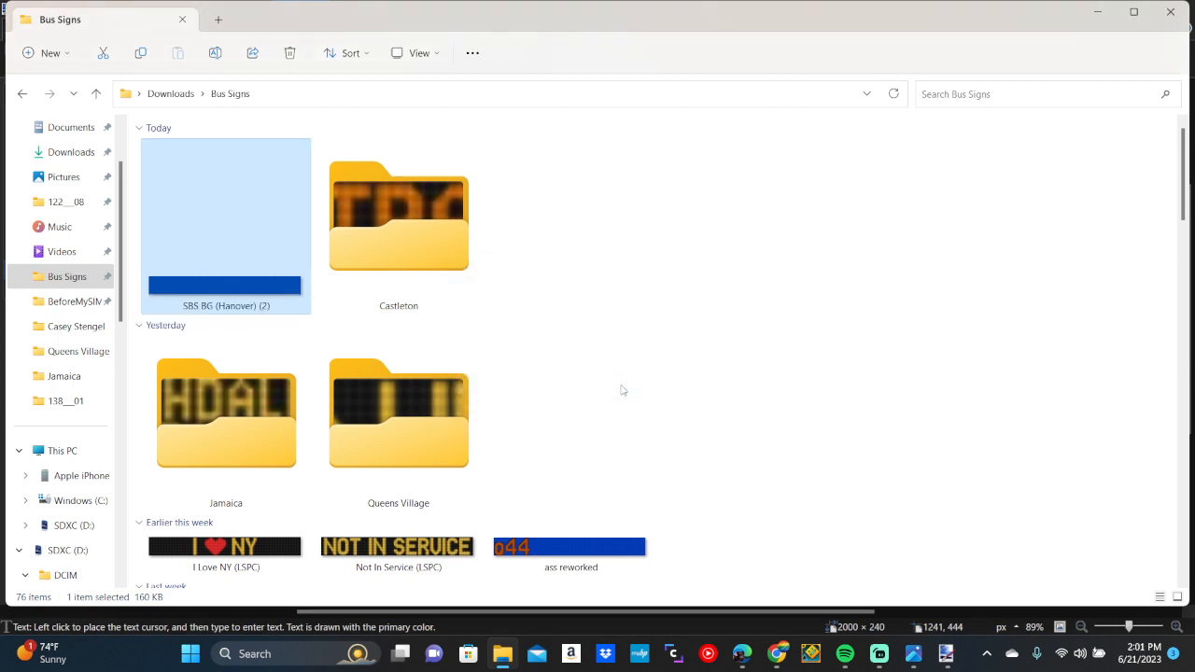
Delete last month's "SBS BG (Hanover)" background file from the Bus Signs folder
scroll(623, 391, down, 5)
scroll(623, 390, down, 5)
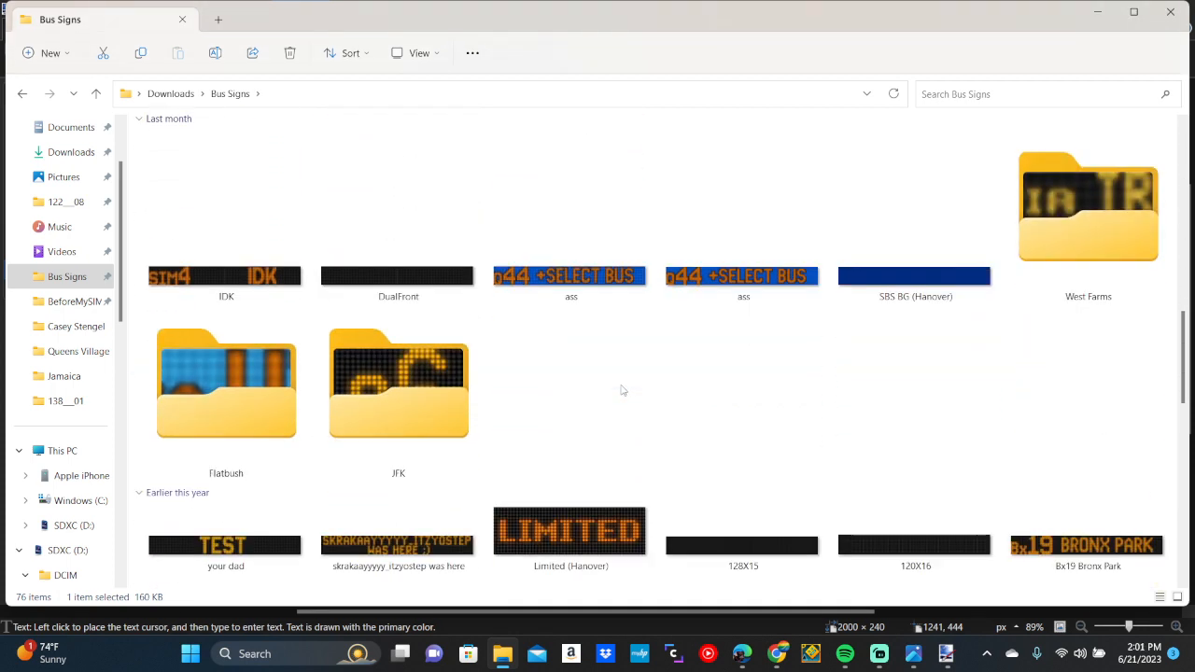
right_click(943, 266)
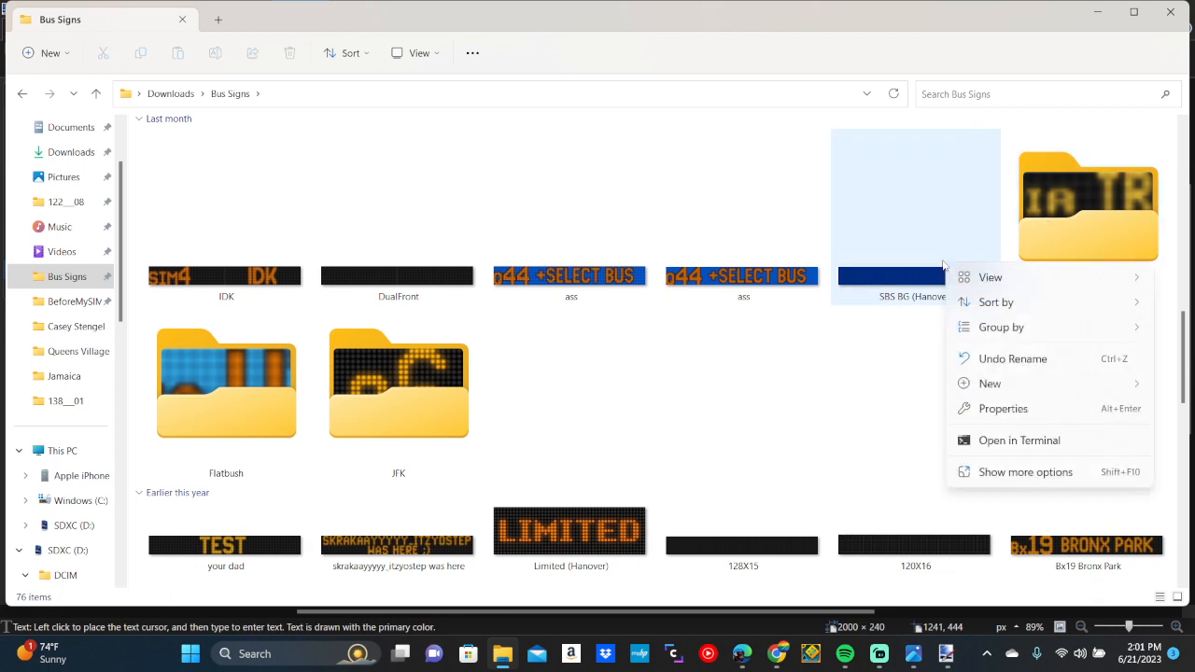
right_click(882, 282)
click(1022, 296)
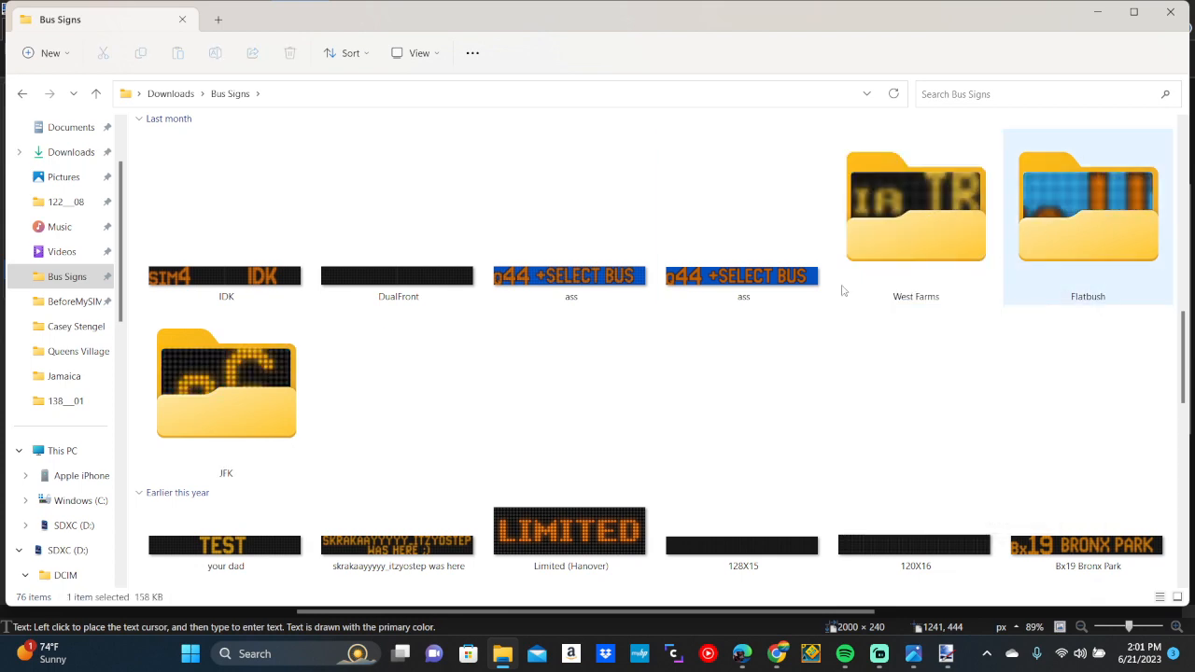
Remove the "(2)" suffix from today's background file so that it is named "SBS BG (Hanover)"
scroll(808, 286, up, 10)
click(226, 311)
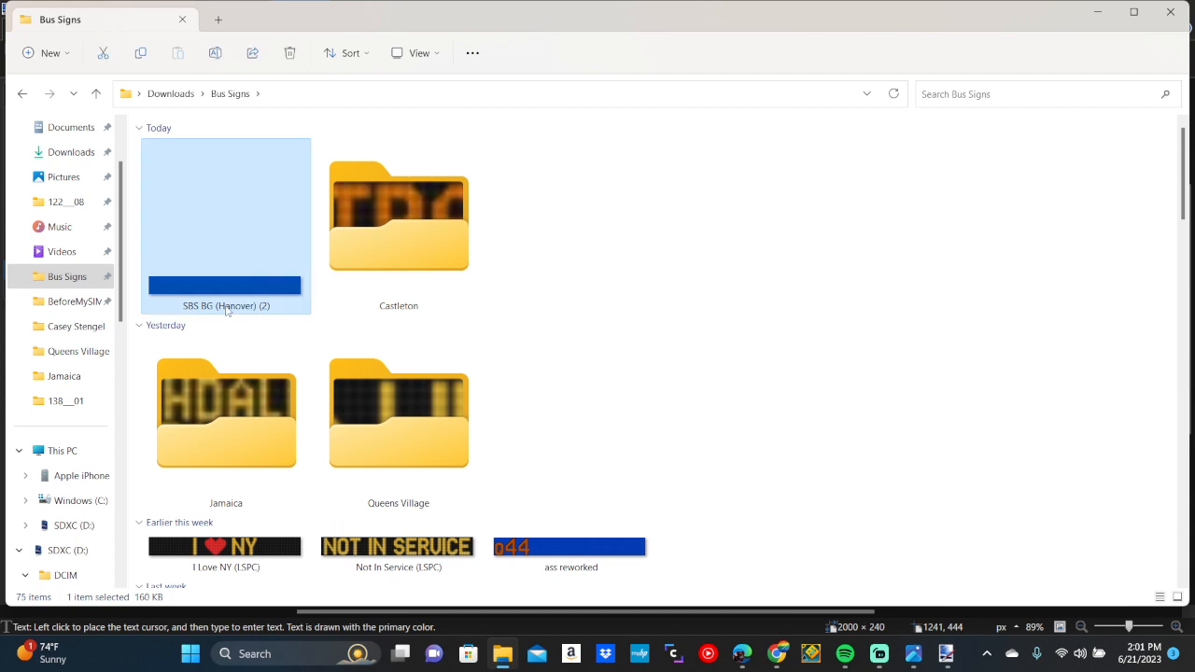
click(226, 308)
click(226, 307)
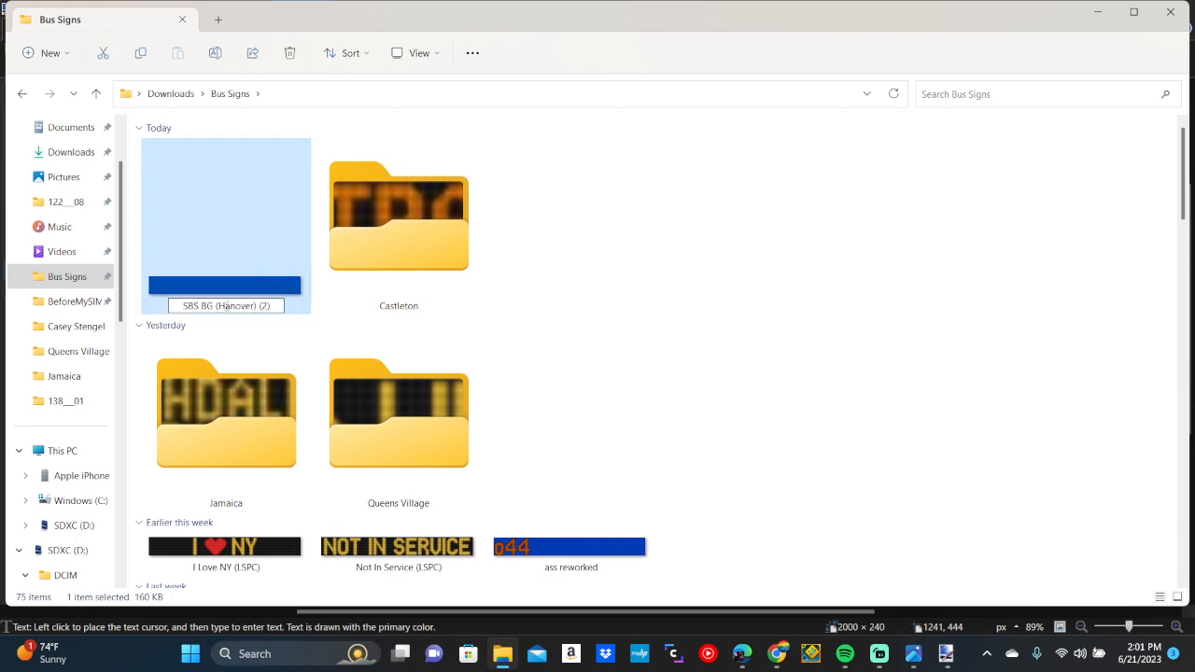
key(BackSpace)
key(BackSpace)
key(BackSpace)
key(BackSpace)
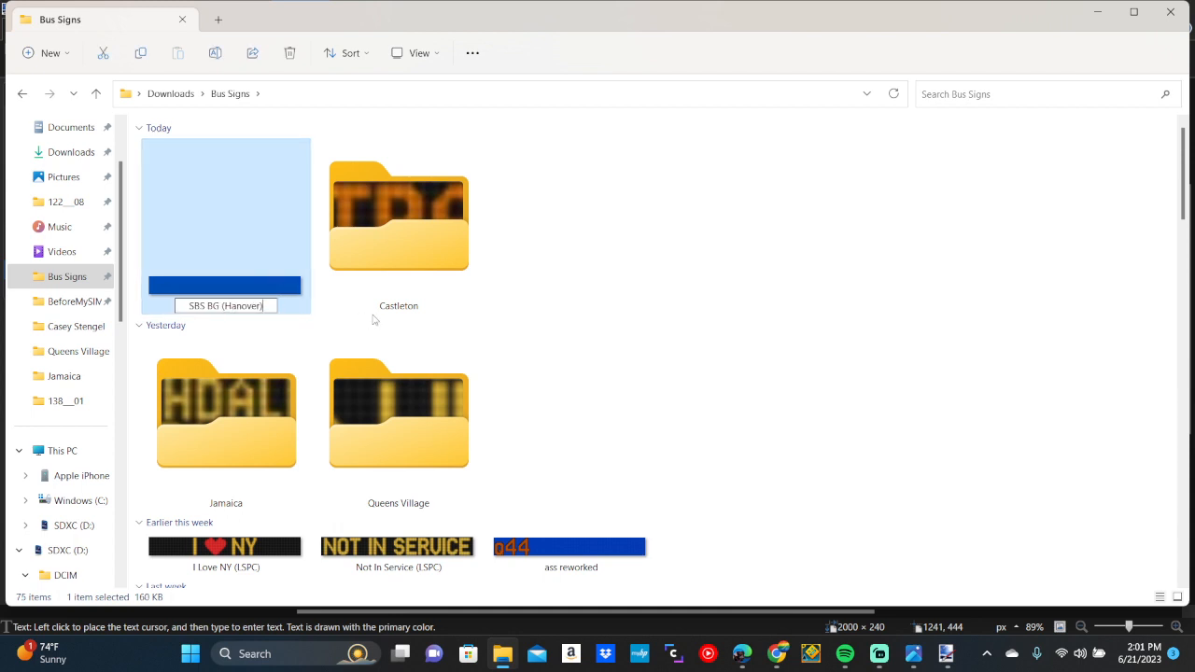
key(Return)
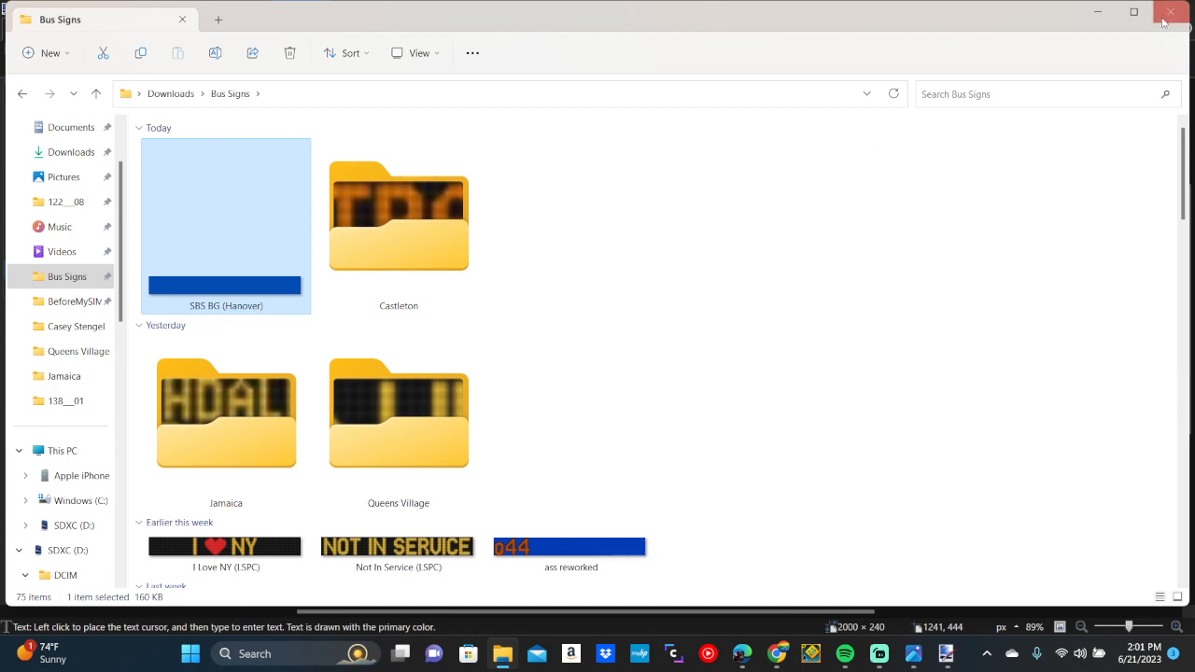
Close the Bus Signs folder window and paint.net, leaving the reference photo open
click(1168, 13)
click(1166, 17)
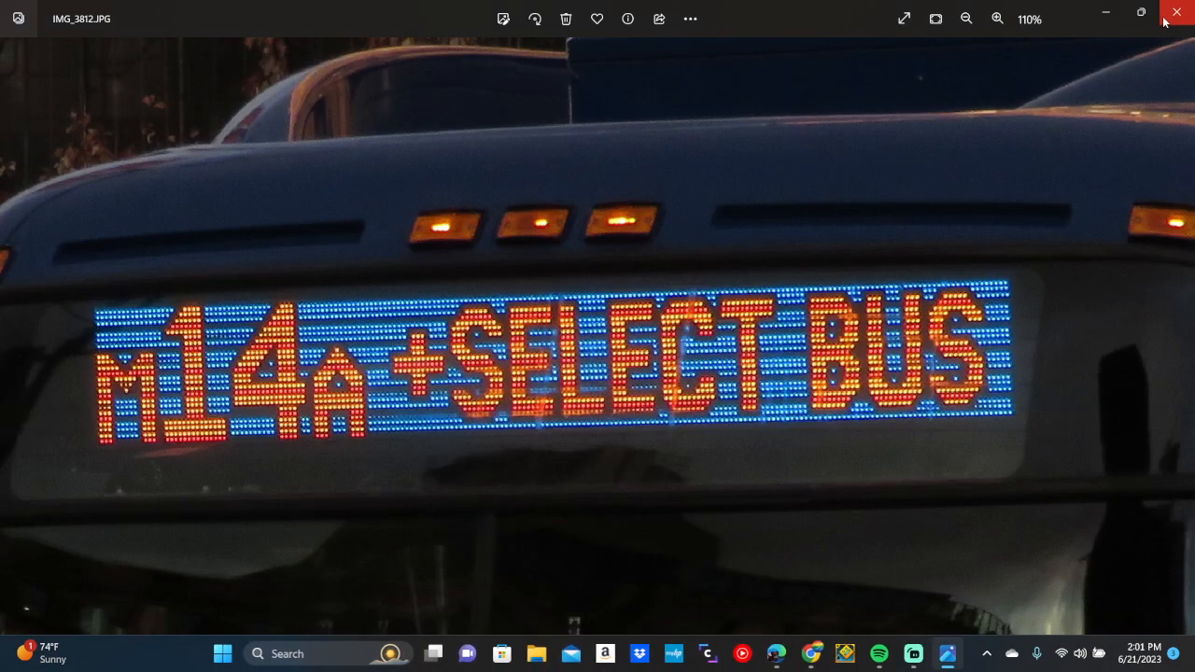
mouse_move(912, 654)
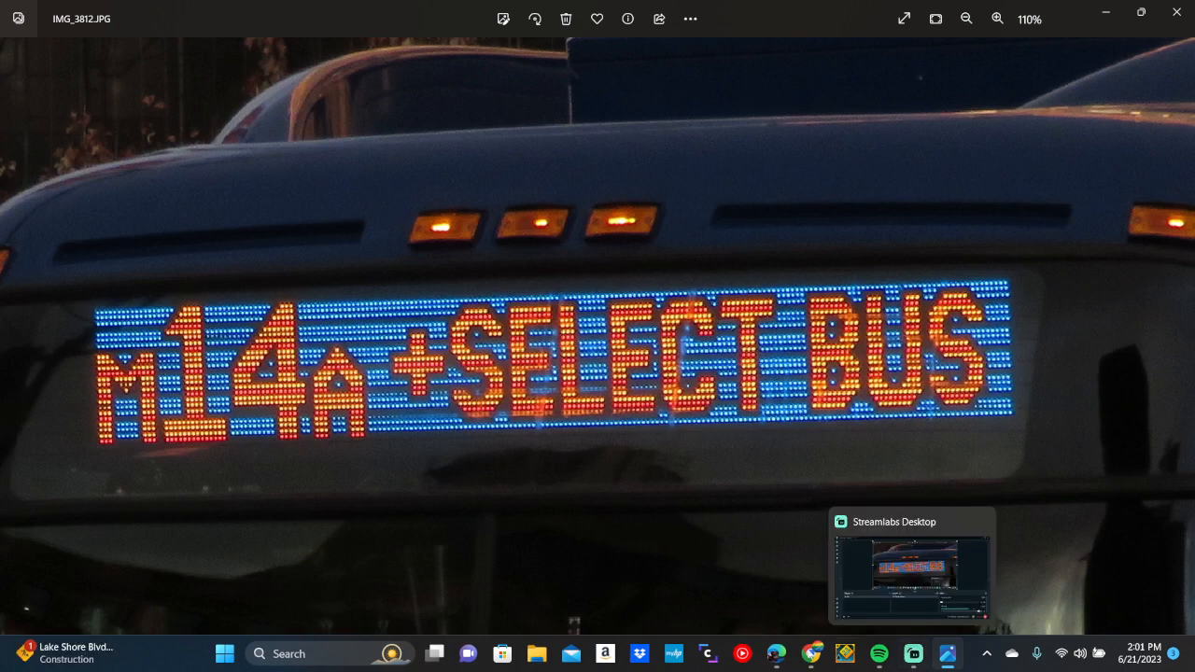
Open SBS BG (Hanover).pdn from the Bus Signs folder in paint.net and make Layer 3 the active layer
click(542, 661)
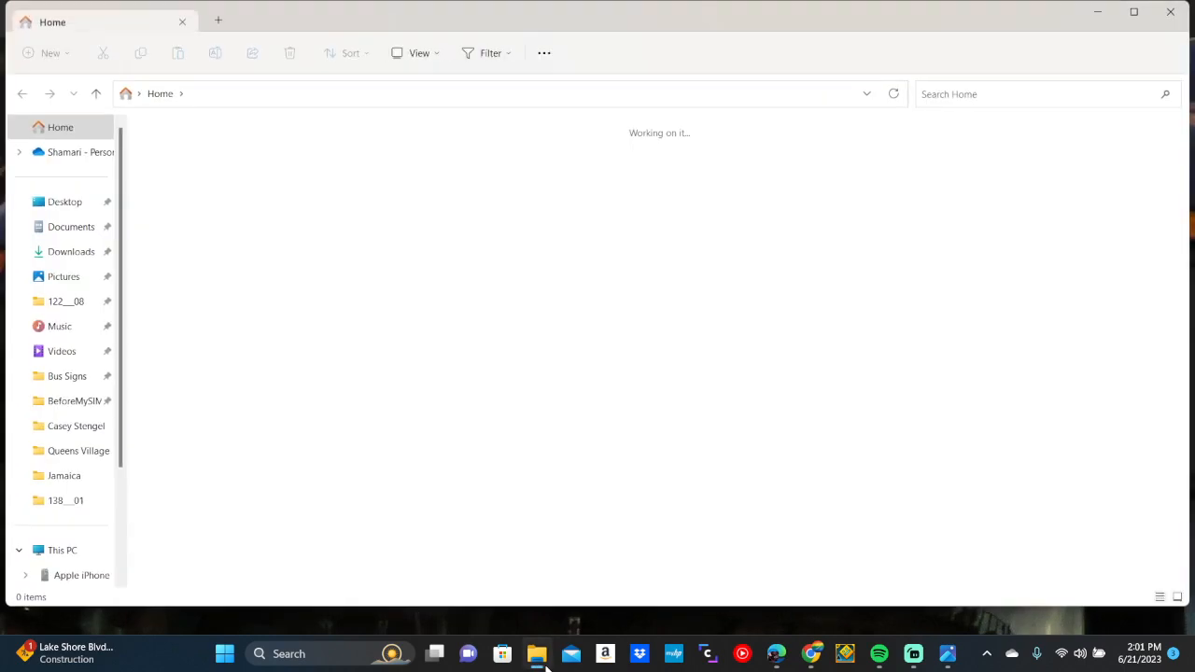
click(58, 375)
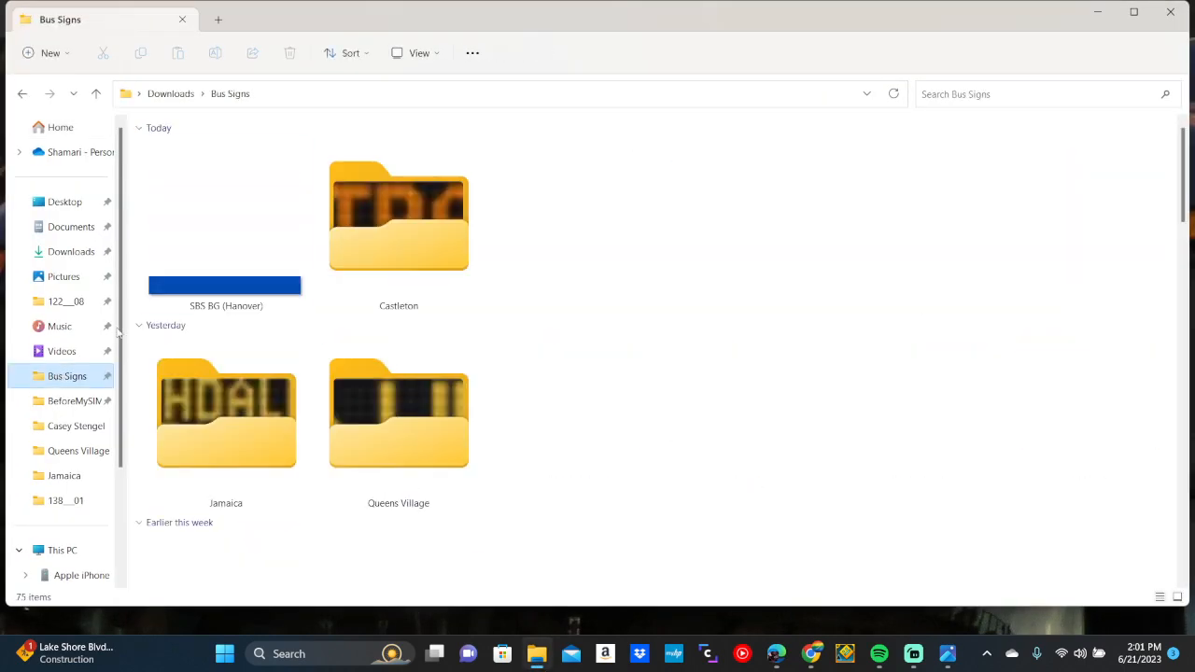
click(228, 287)
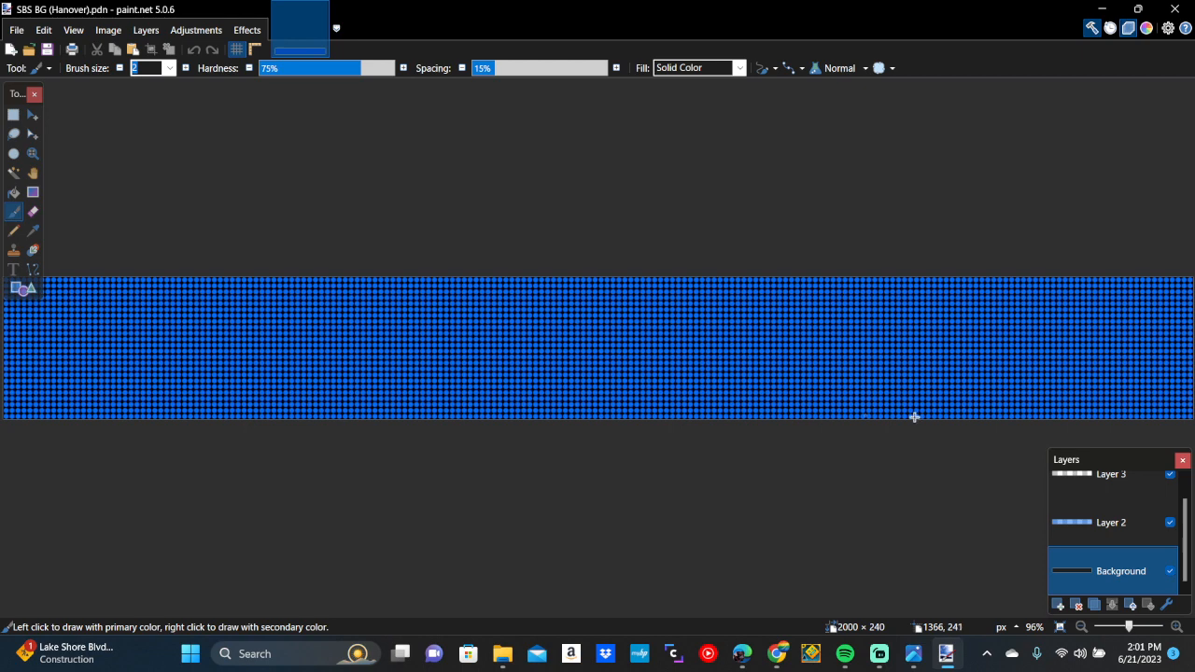
click(1093, 477)
click(854, 661)
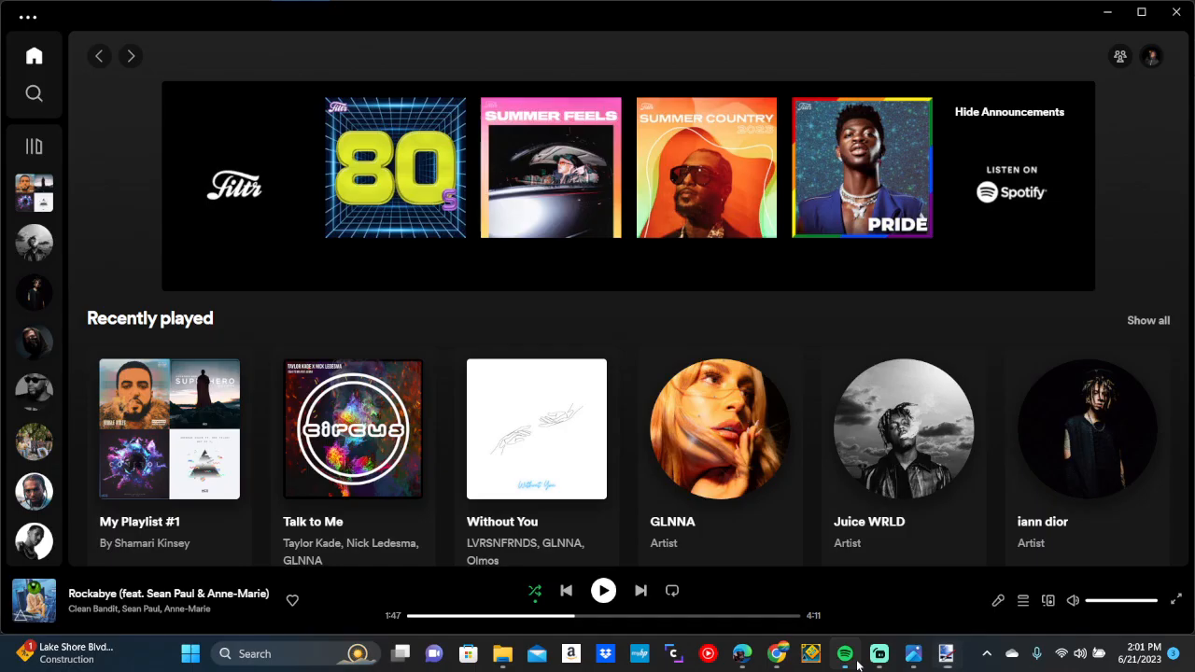
click(878, 661)
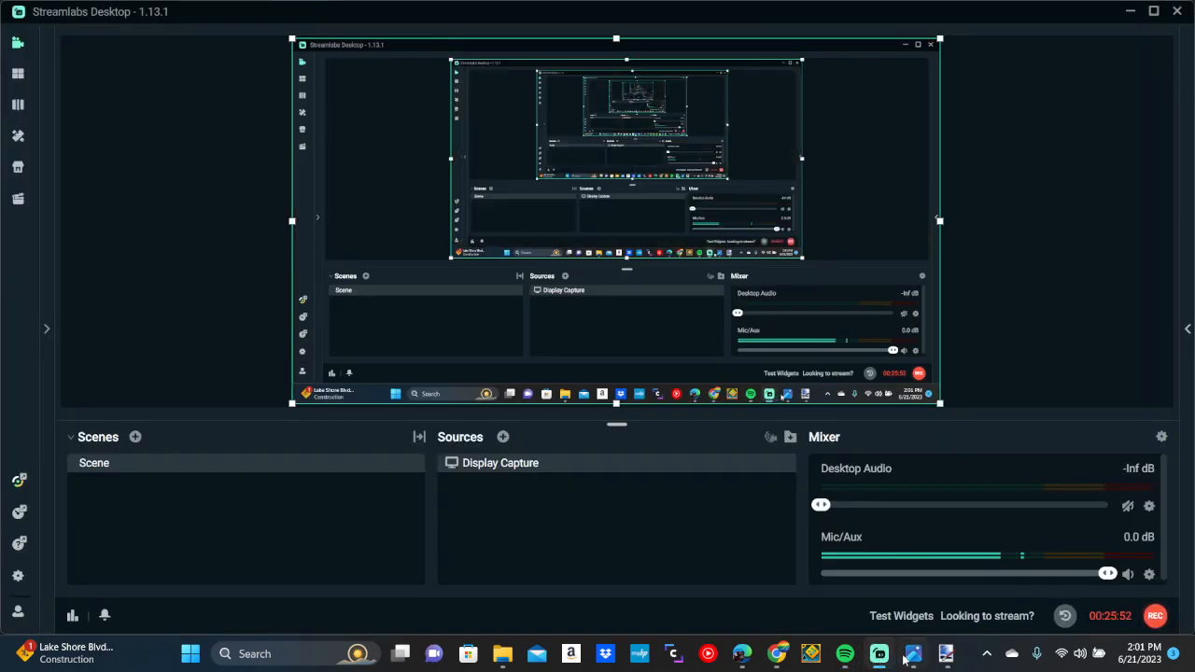
click(946, 654)
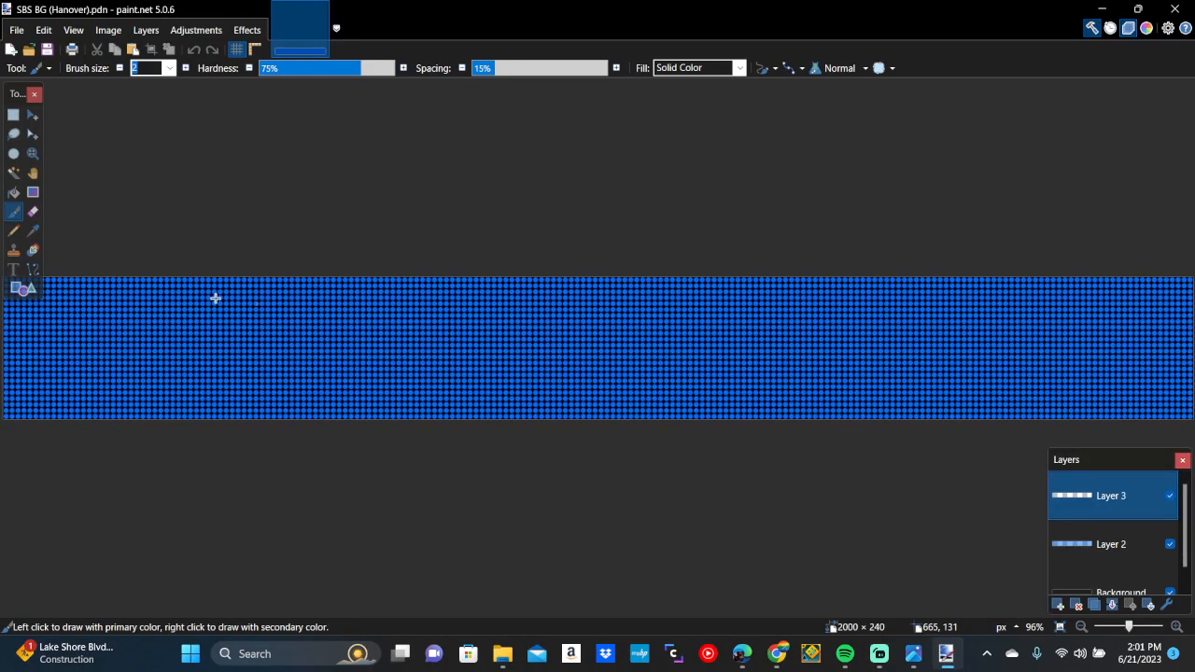
Start a text object near the left end of the blue dot panel using the Hanover Route24 font
ctrl+scroll(146, 344, up, 3)
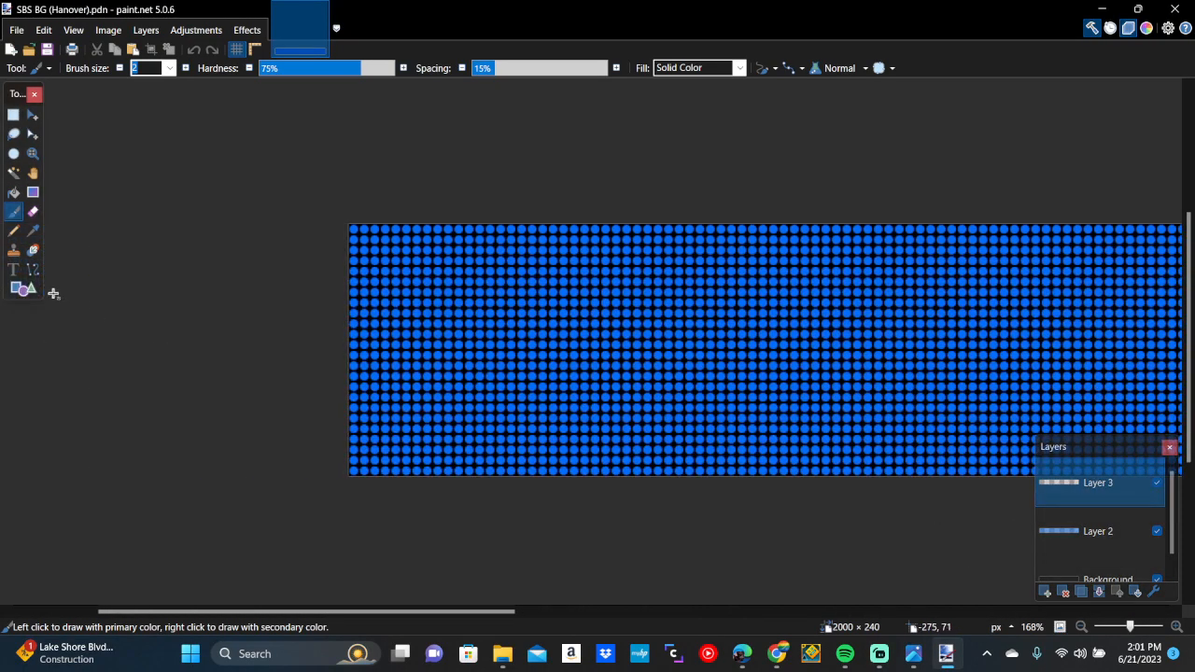
click(13, 269)
click(442, 331)
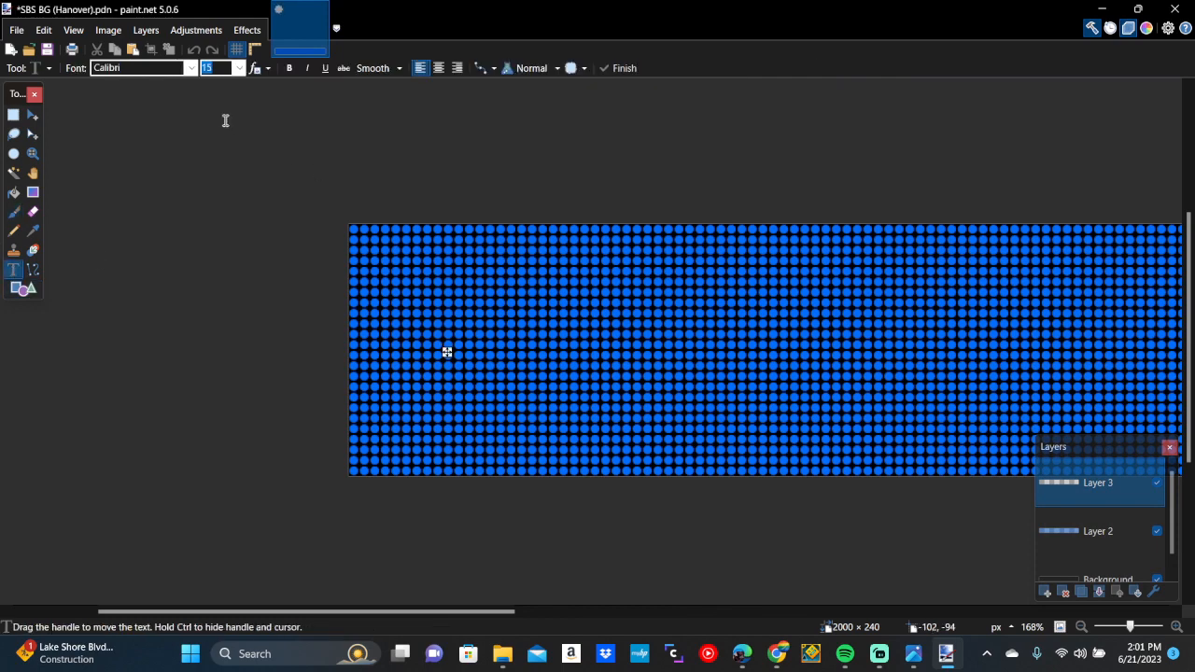
click(160, 71)
scroll(157, 262, down, 15)
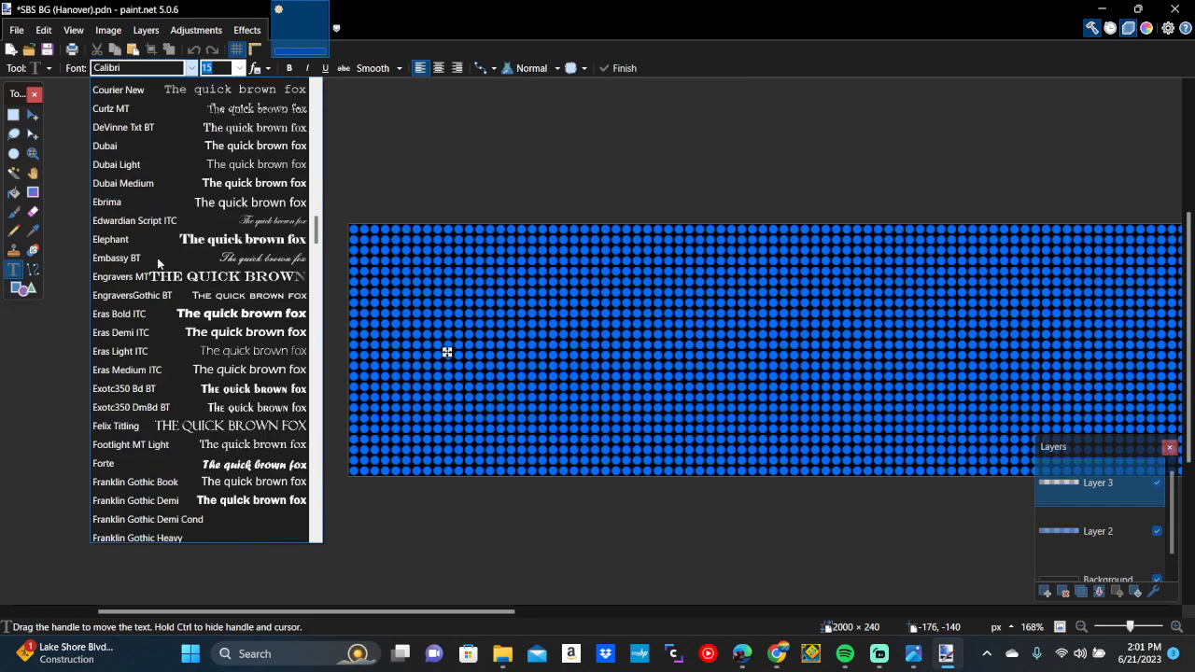
scroll(158, 263, down, 5)
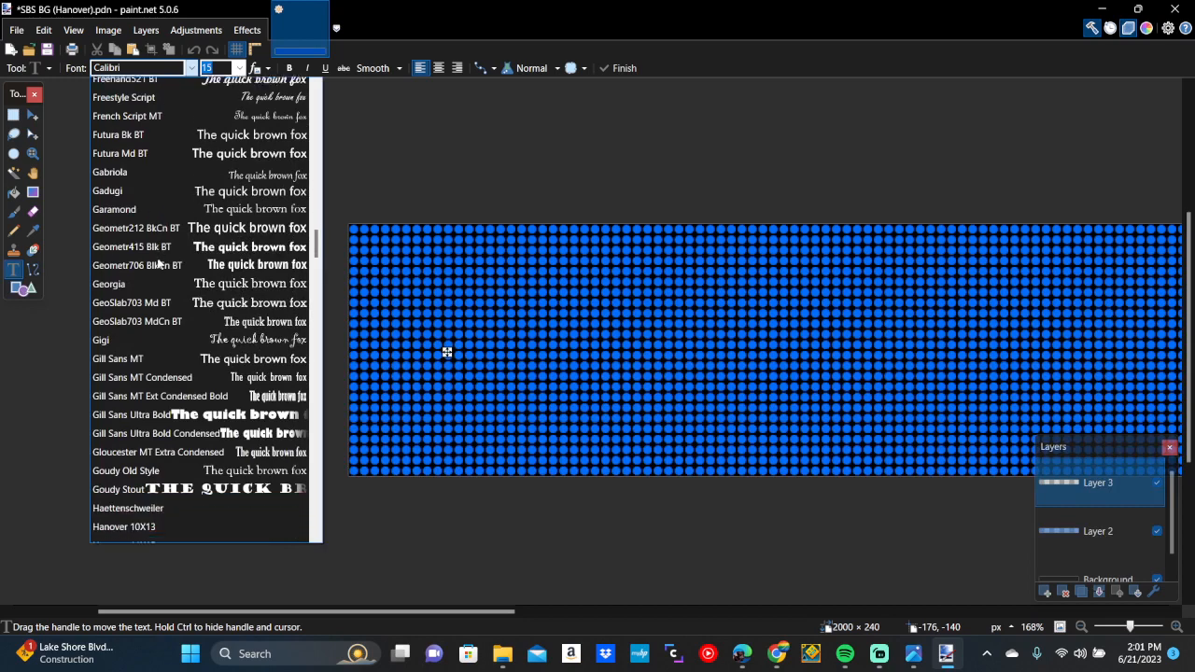
scroll(164, 327, down, 4)
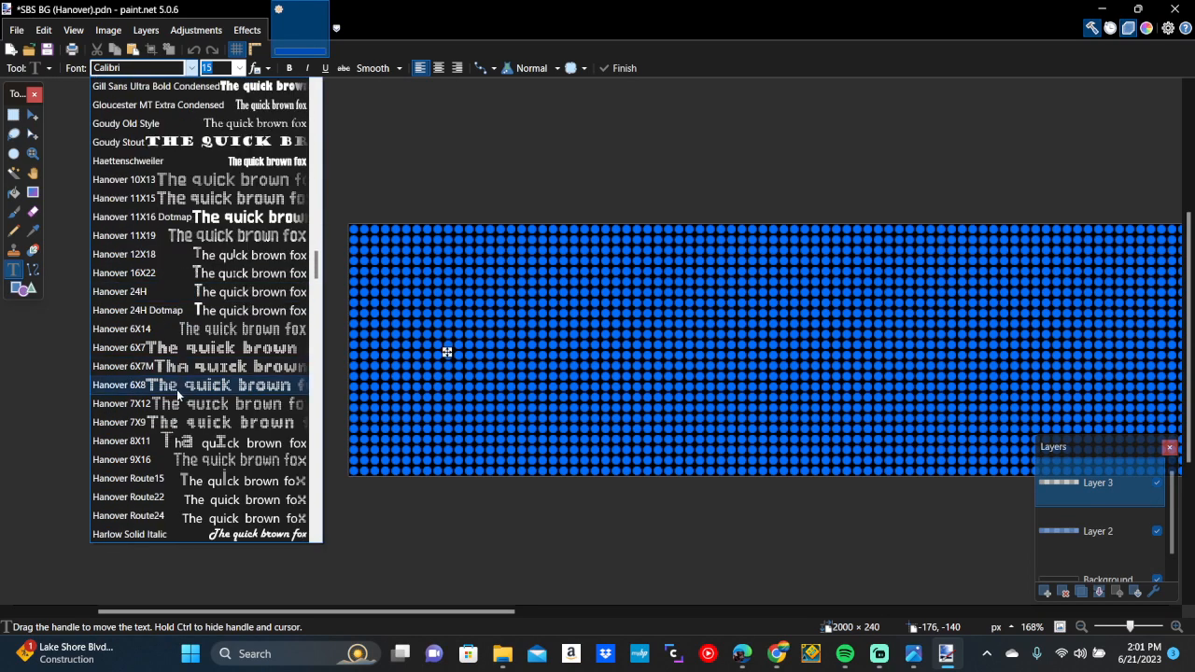
click(130, 458)
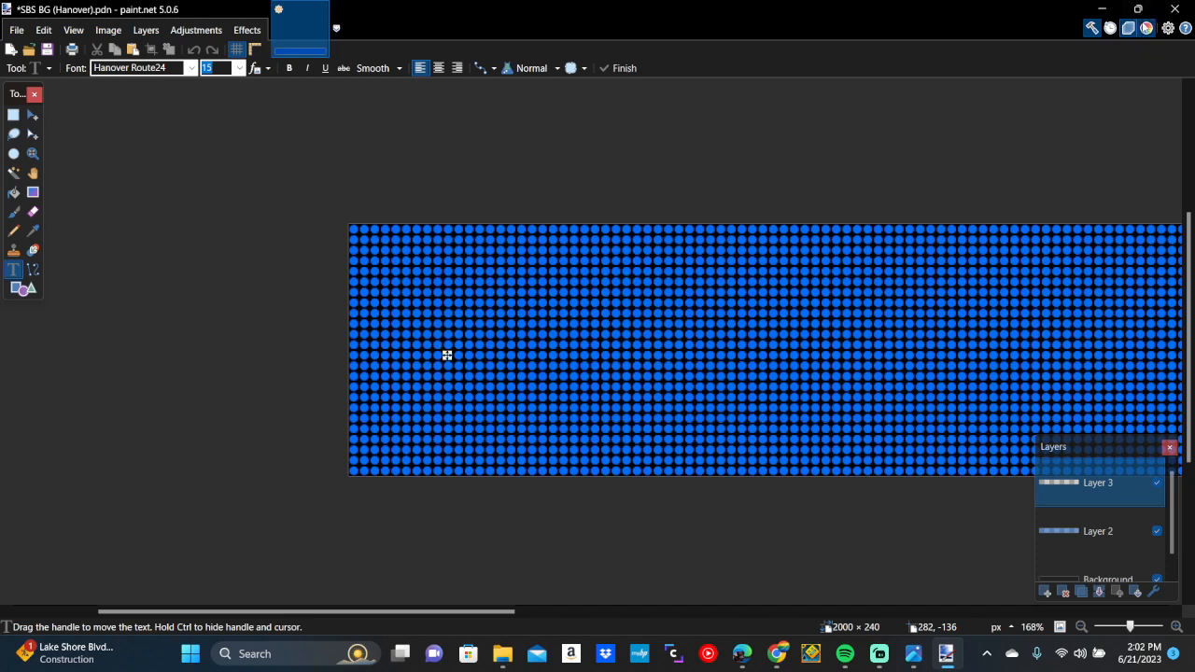
Set the text colour to orange and the size to 120, and enter the route label M14A
click(1147, 28)
click(42, 583)
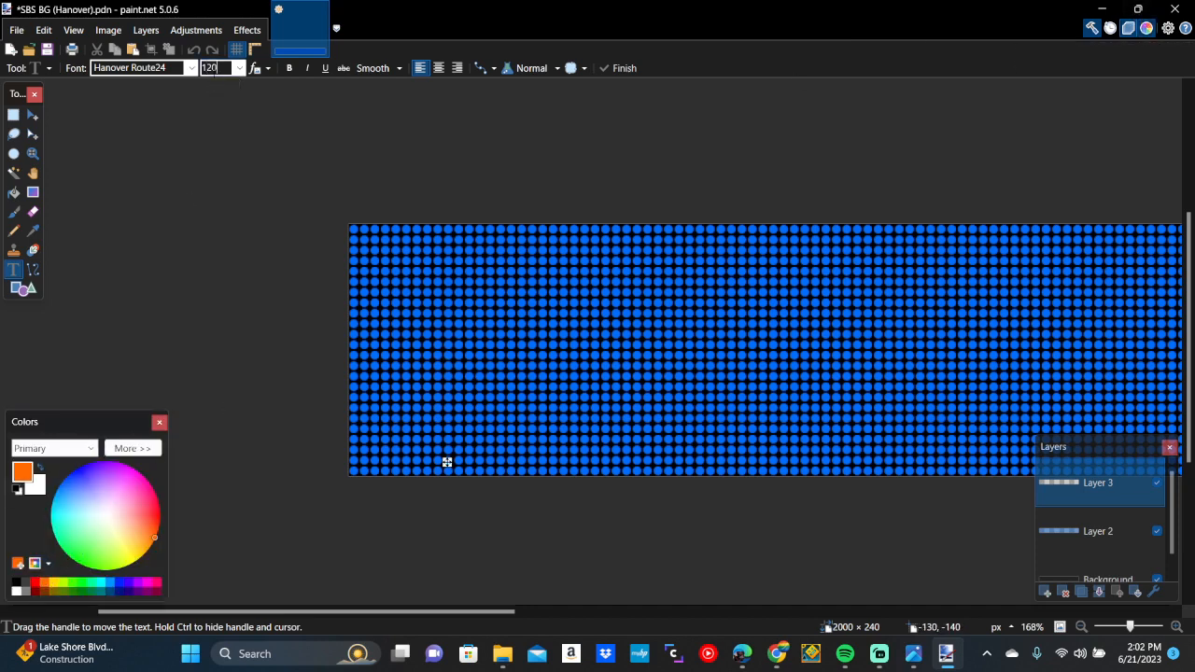
text(M14)
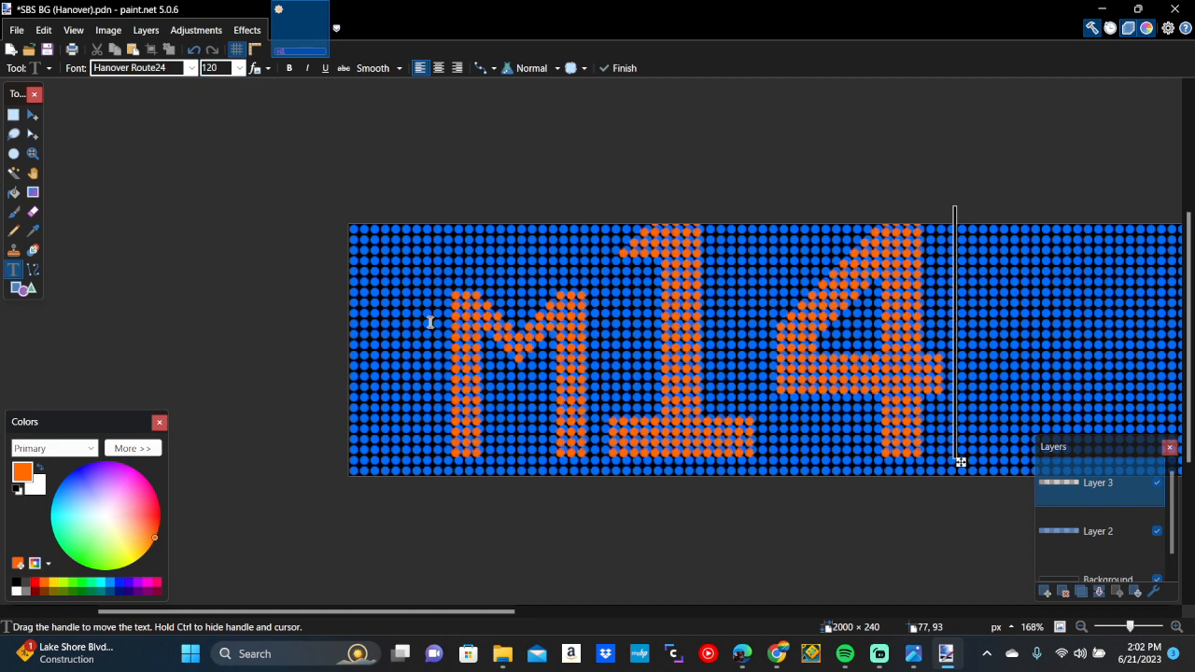
key(BackSpace)
text(5)
key(BackSpace)
text(4A)
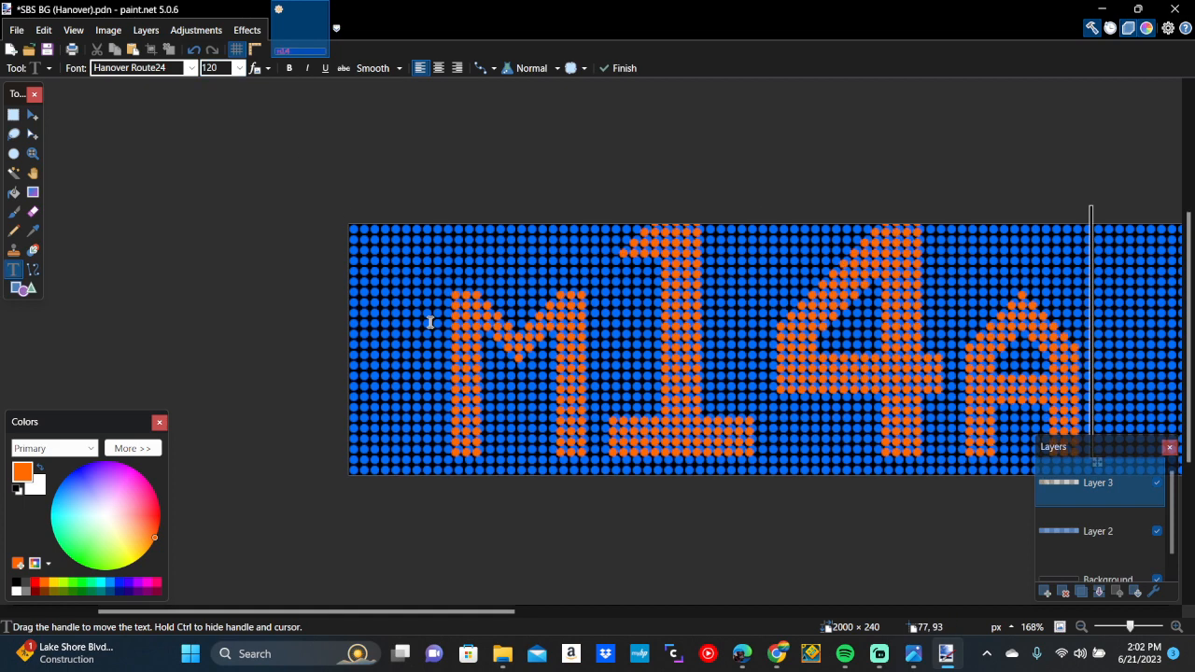
Move the M14A text into the panel's lower-left corner, flush with the edges and aligned with the background dots
click(911, 655)
click(946, 654)
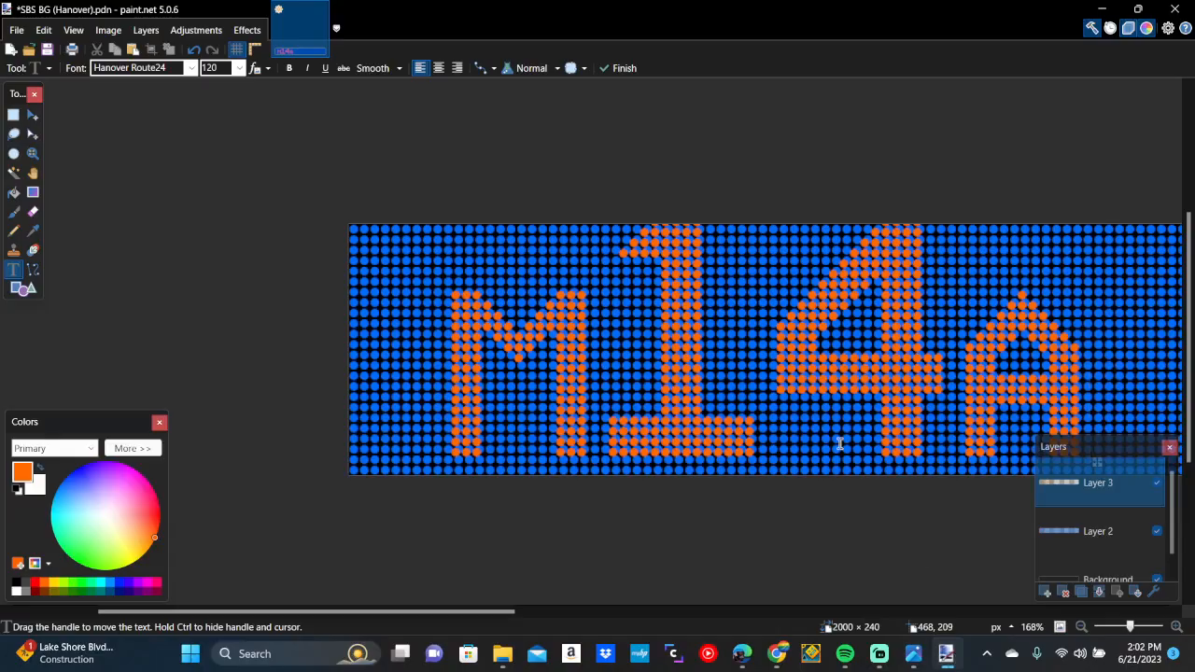
scroll(839, 444, up, 3)
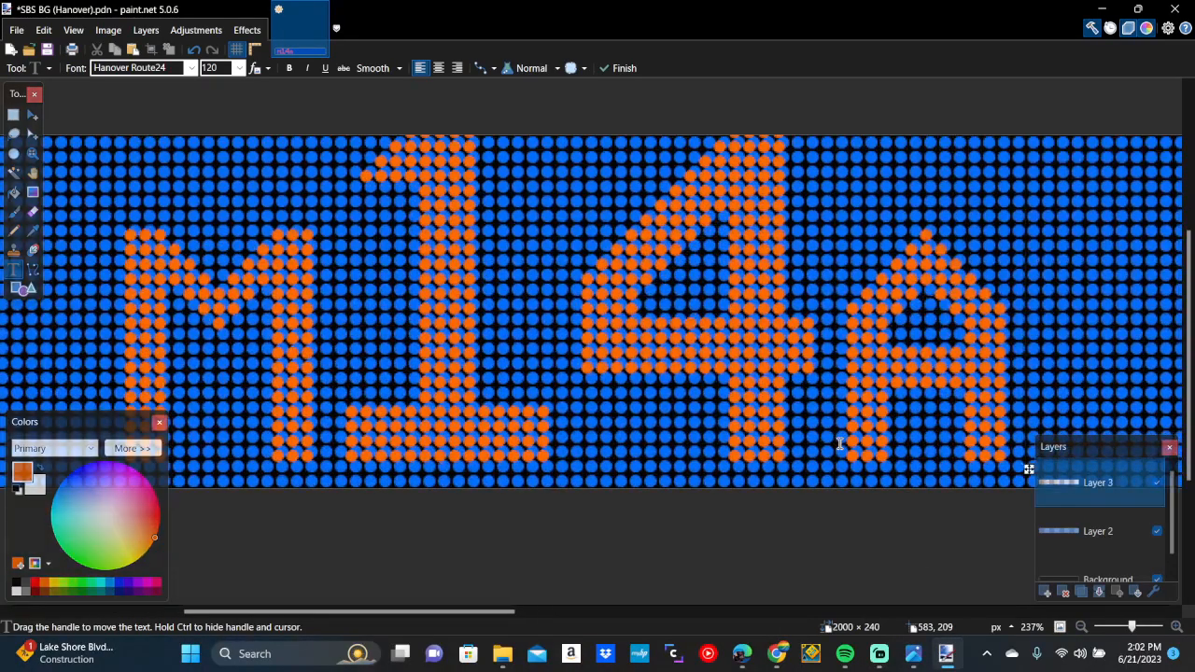
drag(1028, 470, 857, 499)
scroll(857, 499, left, 3)
scroll(858, 499, left, 5)
scroll(857, 499, up, 3)
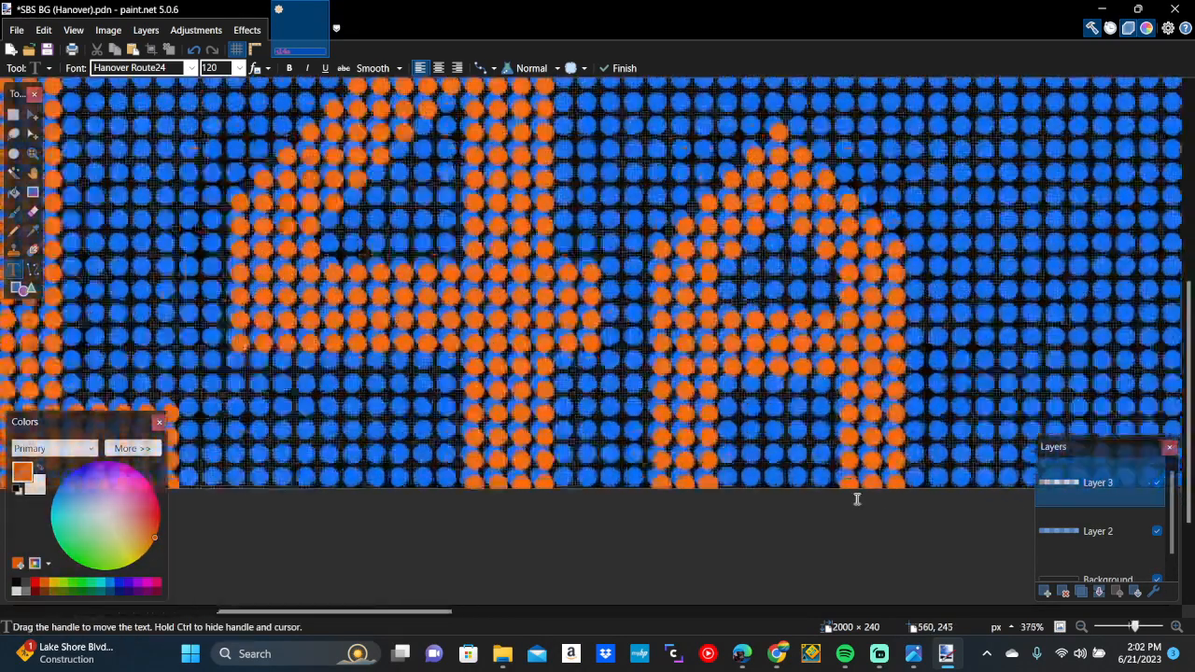
scroll(857, 499, right, 1)
drag(739, 450, 789, 443)
scroll(789, 443, left, 4)
scroll(789, 443, right, 10)
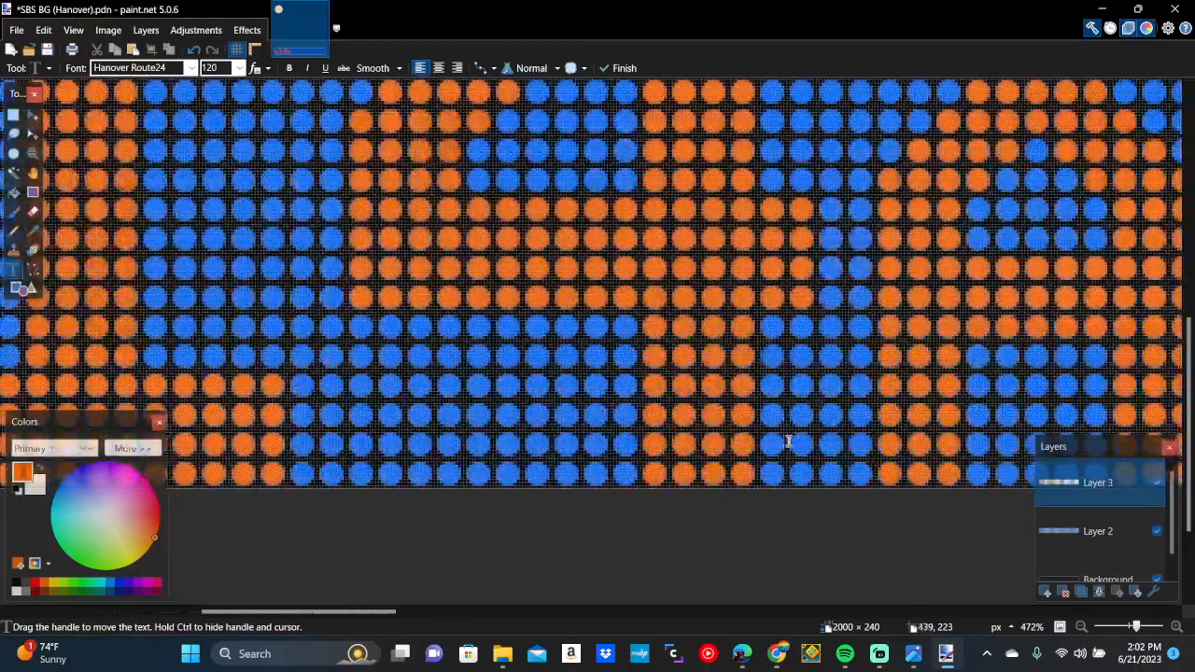
Start a second text object after M14A with the font Hanover 11X19 at size 142.5
scroll(789, 442, down, 8)
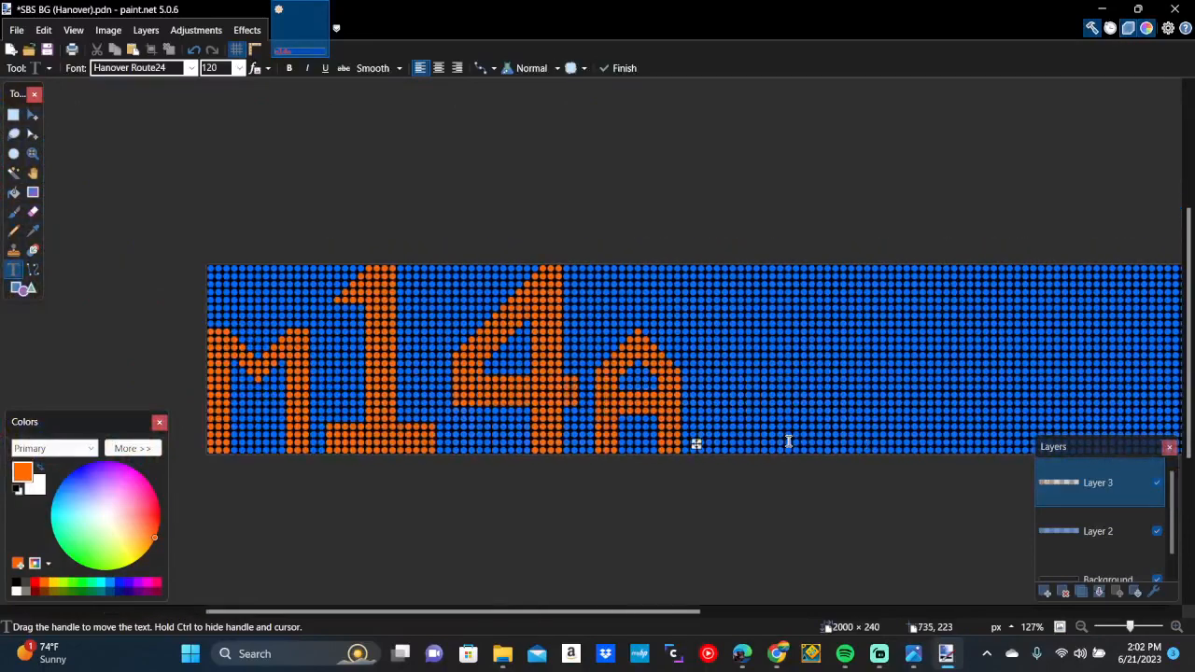
scroll(670, 408, right, 4)
click(625, 355)
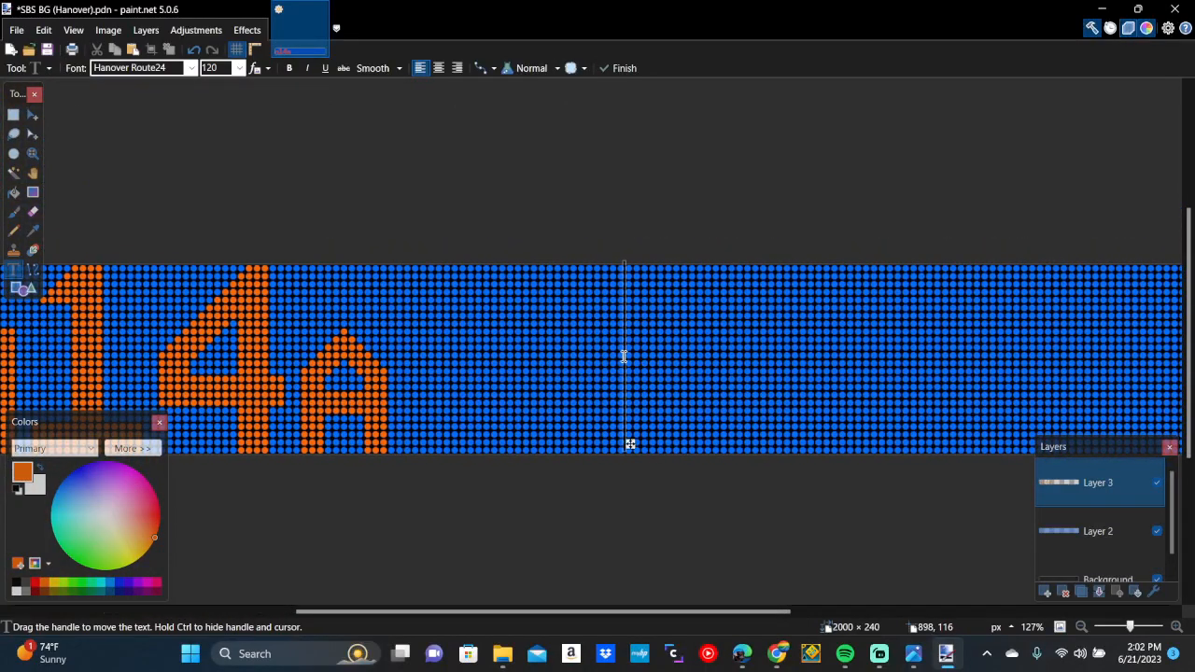
click(162, 67)
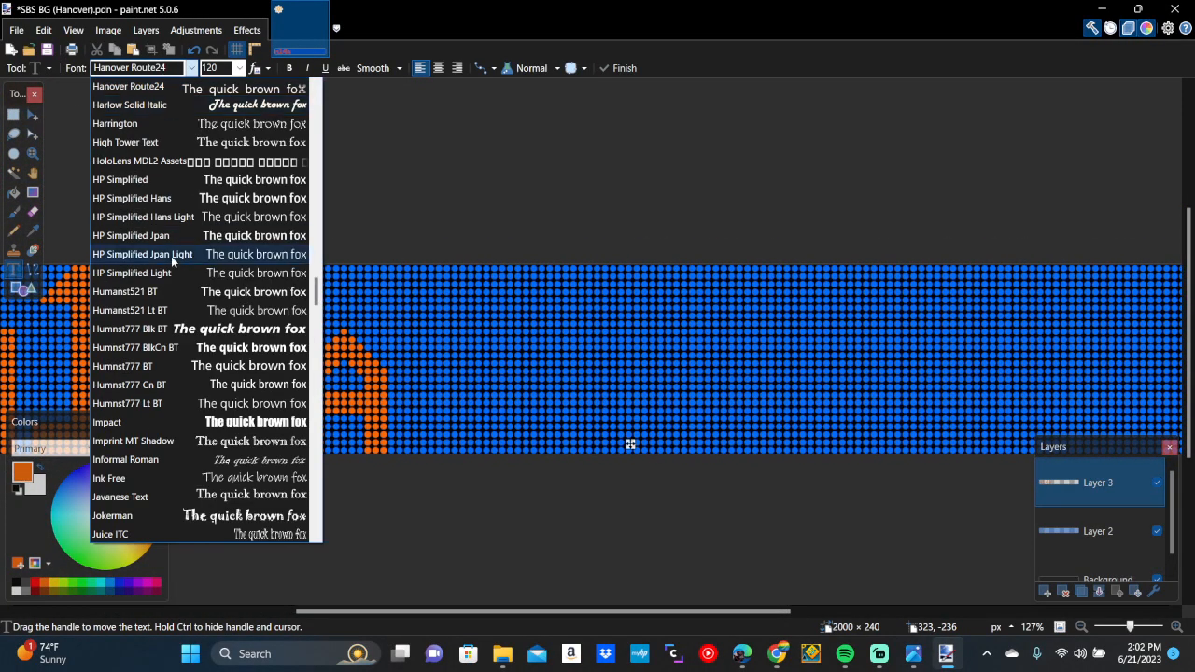
scroll(171, 260, up, 1)
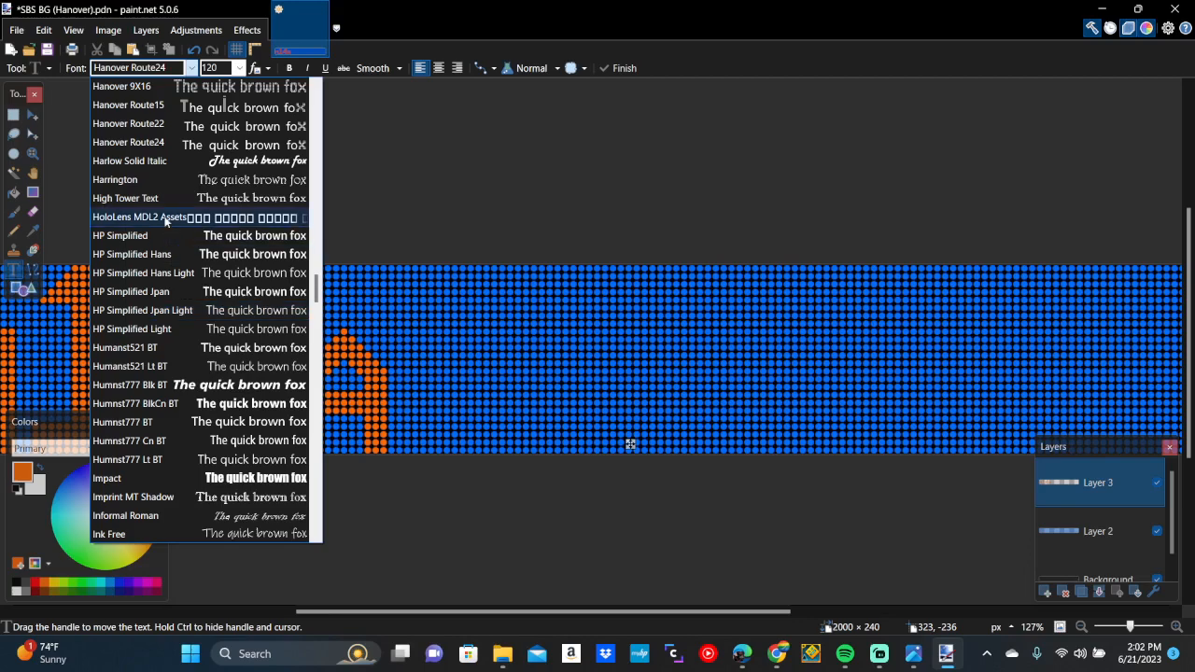
click(164, 113)
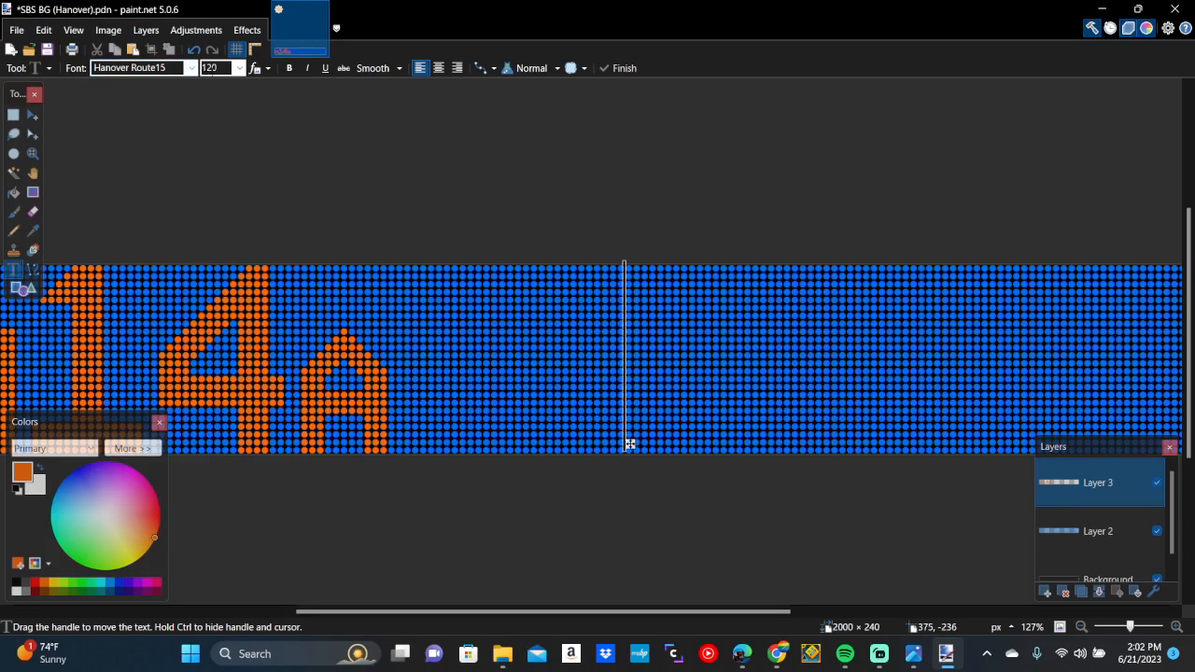
click(148, 67)
scroll(143, 172, up, 2)
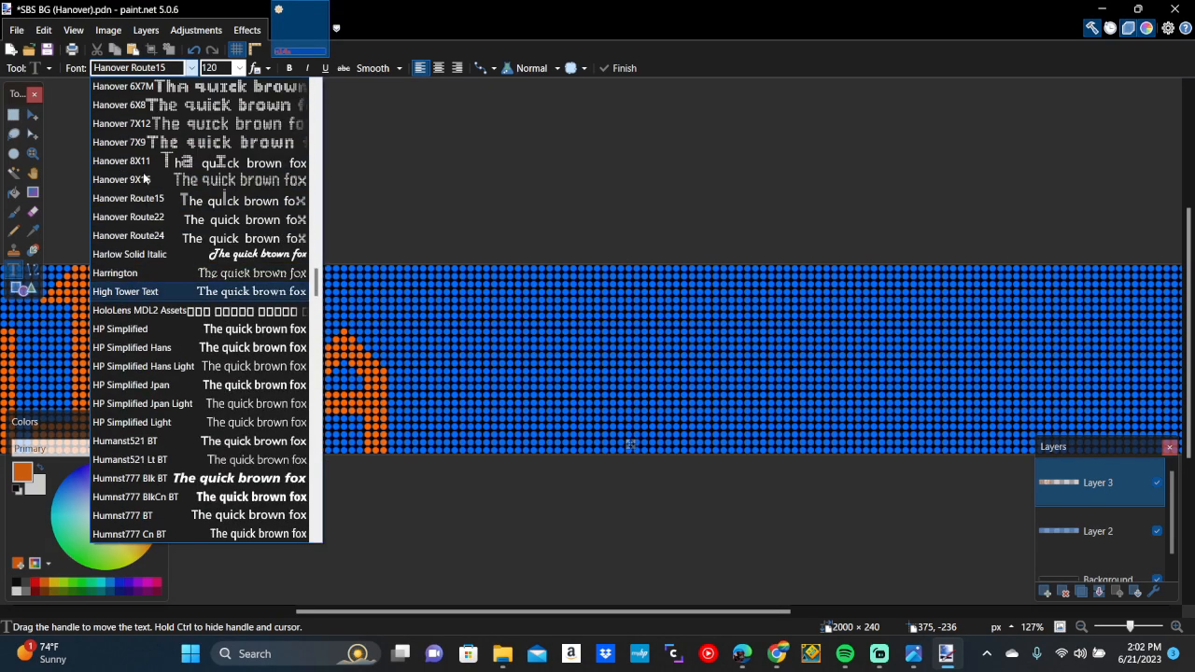
scroll(208, 126, up, 4)
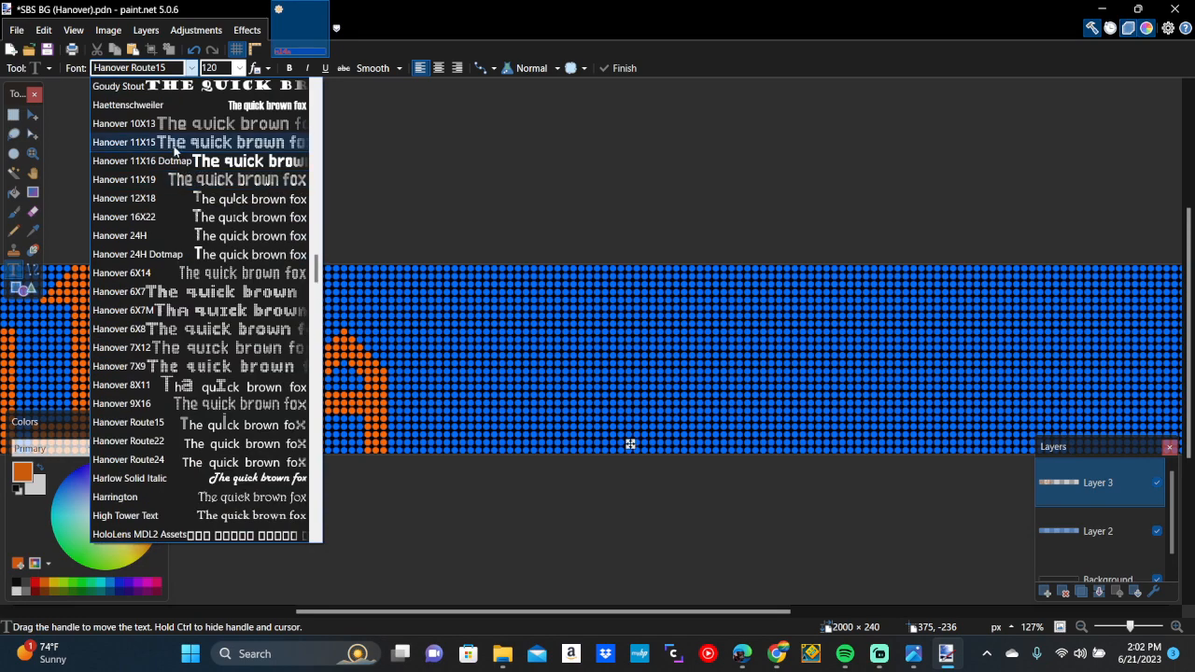
click(172, 179)
click(213, 70)
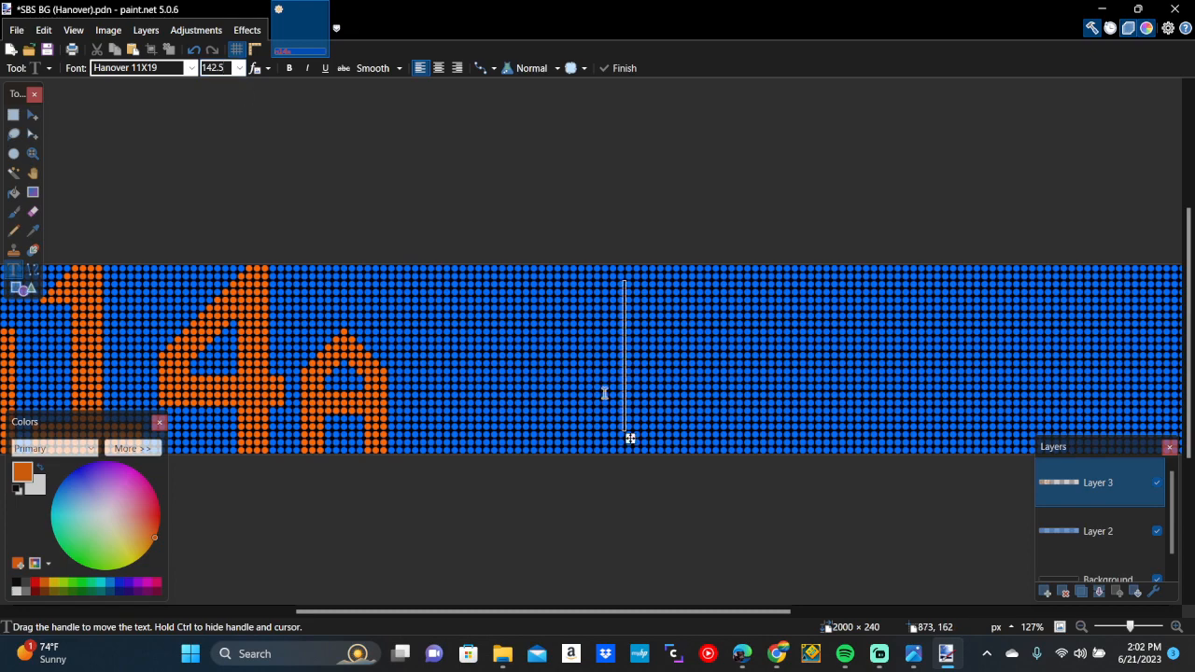
Enter +SELECT BUS as the orange destination text following the route label
text(+SELECT BS)
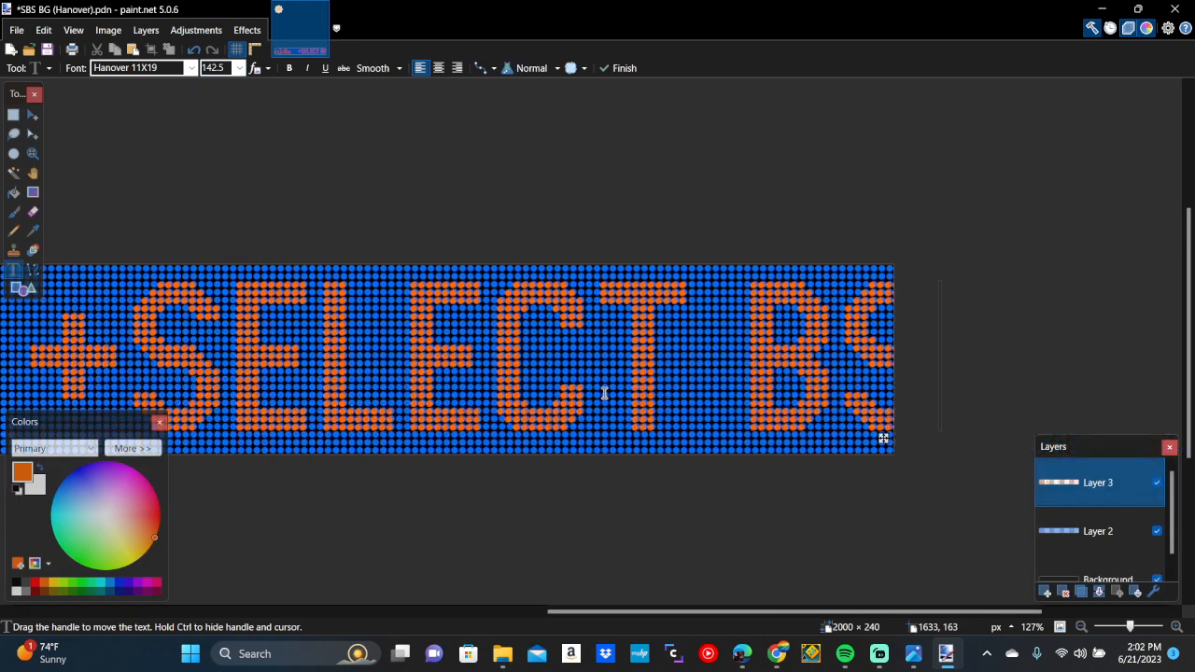
key(BackSpace)
text(L)
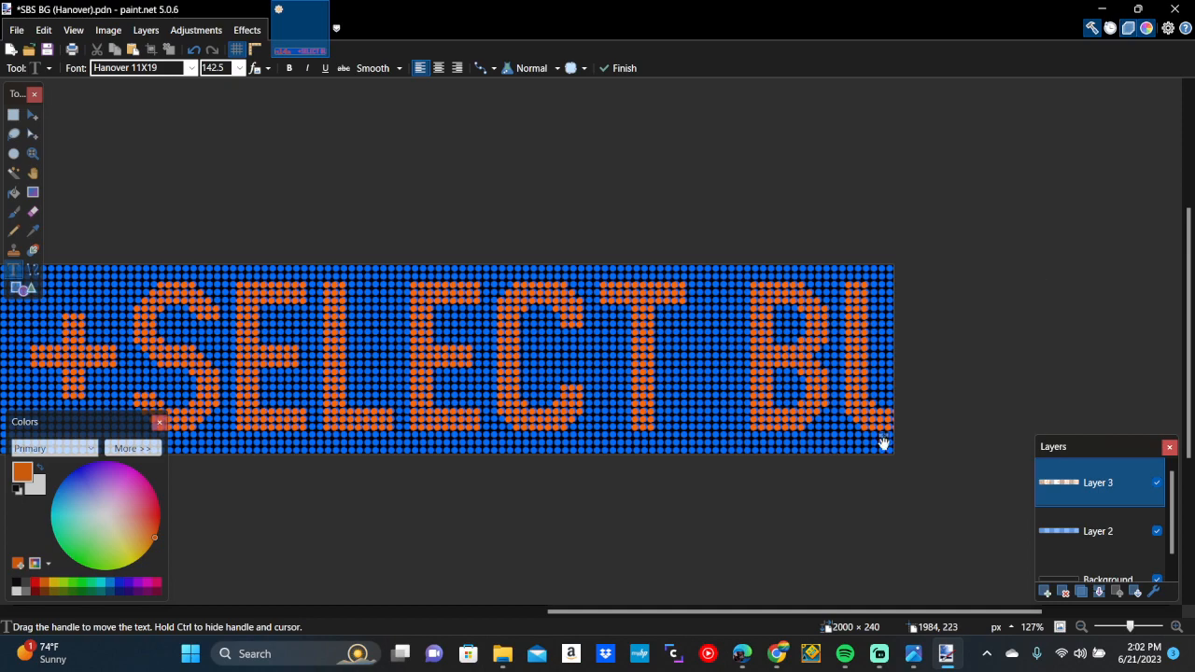
Move the +SELECT BUS text so it fits within the panel's right end and its letters line up with the background dots
drag(882, 439, 699, 445)
ctrl+scroll(826, 438, up, 6)
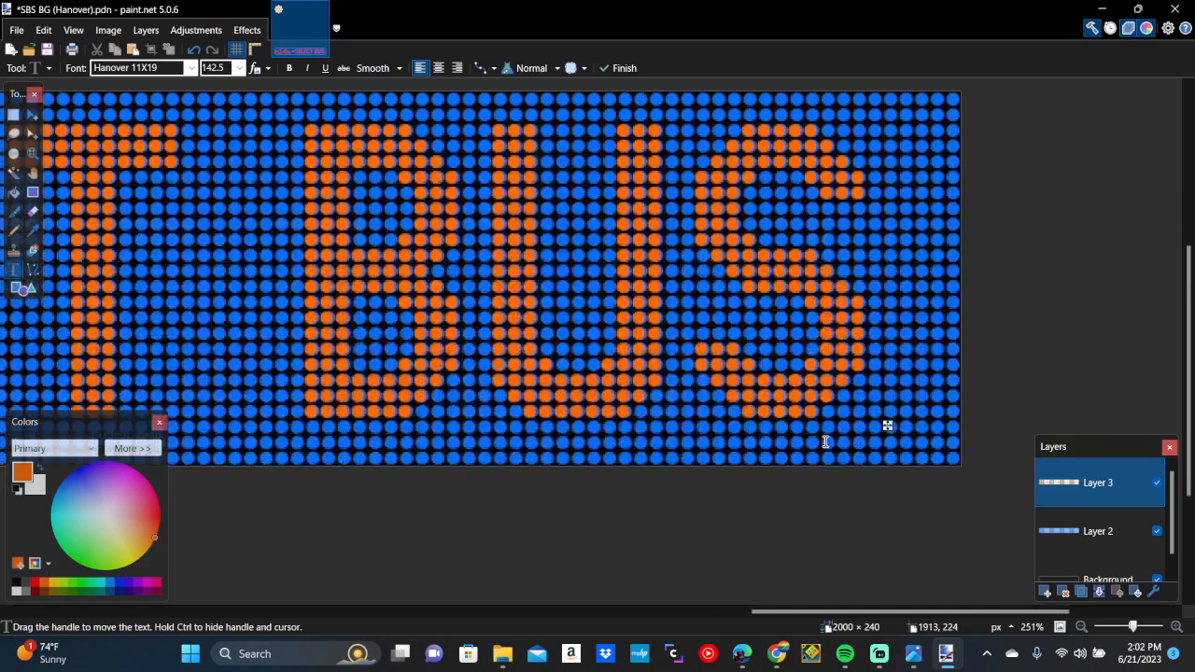
scroll(825, 441, right, 1)
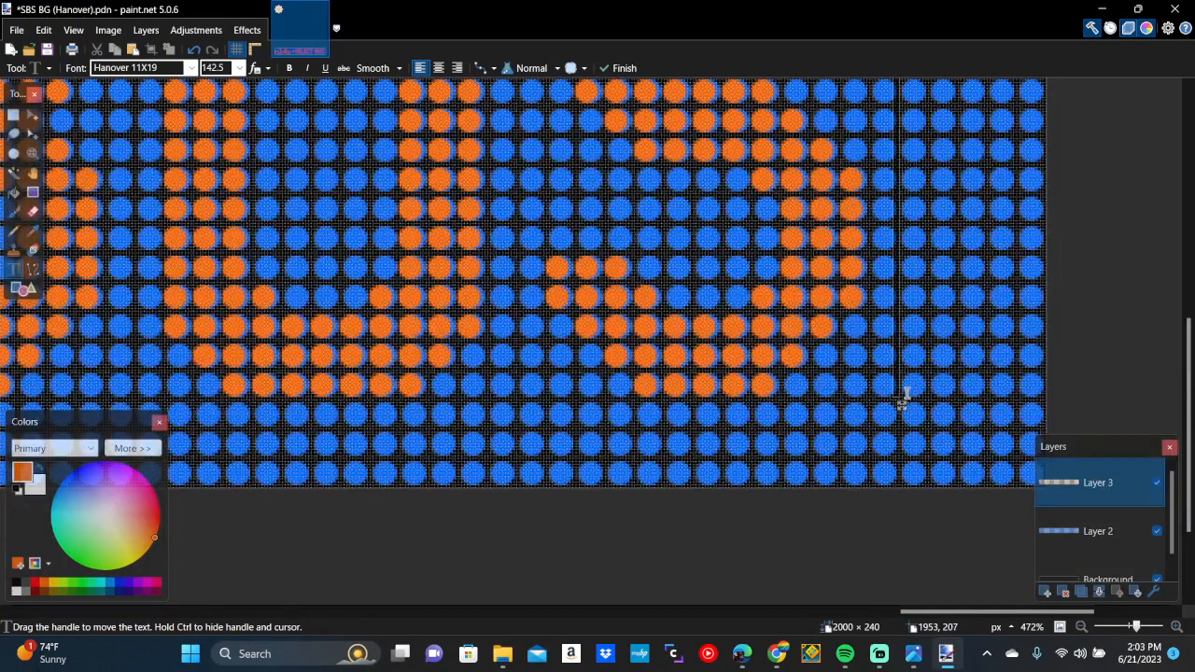
drag(902, 405, 906, 409)
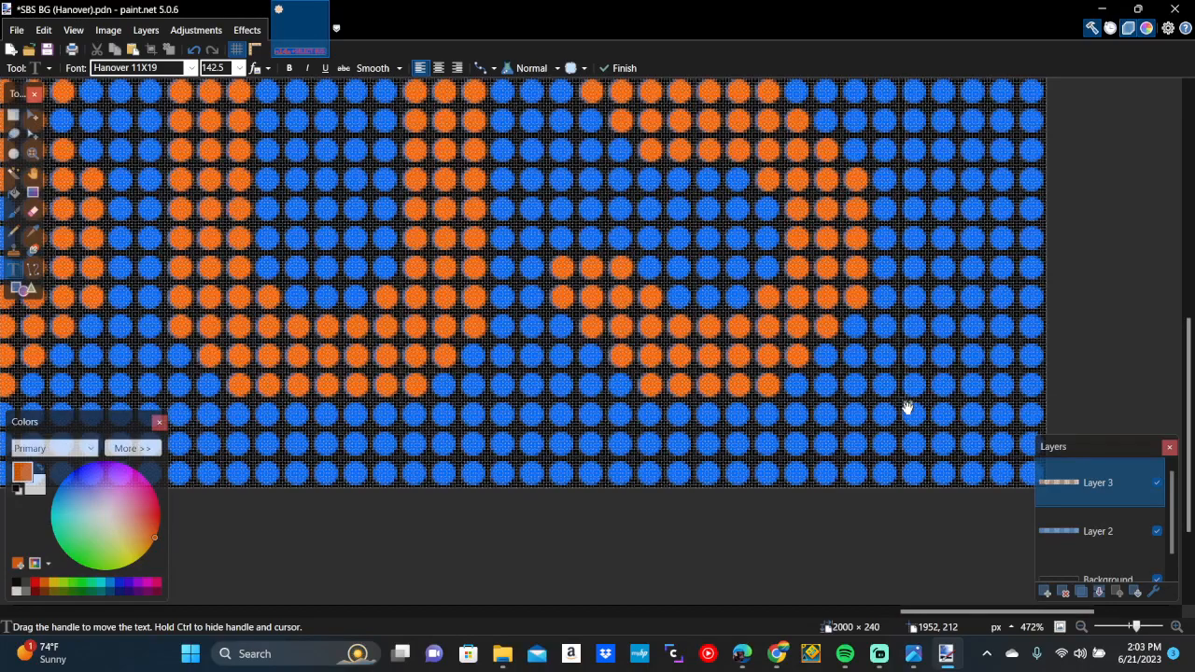
scroll(906, 408, left, 4)
scroll(906, 407, left, 5)
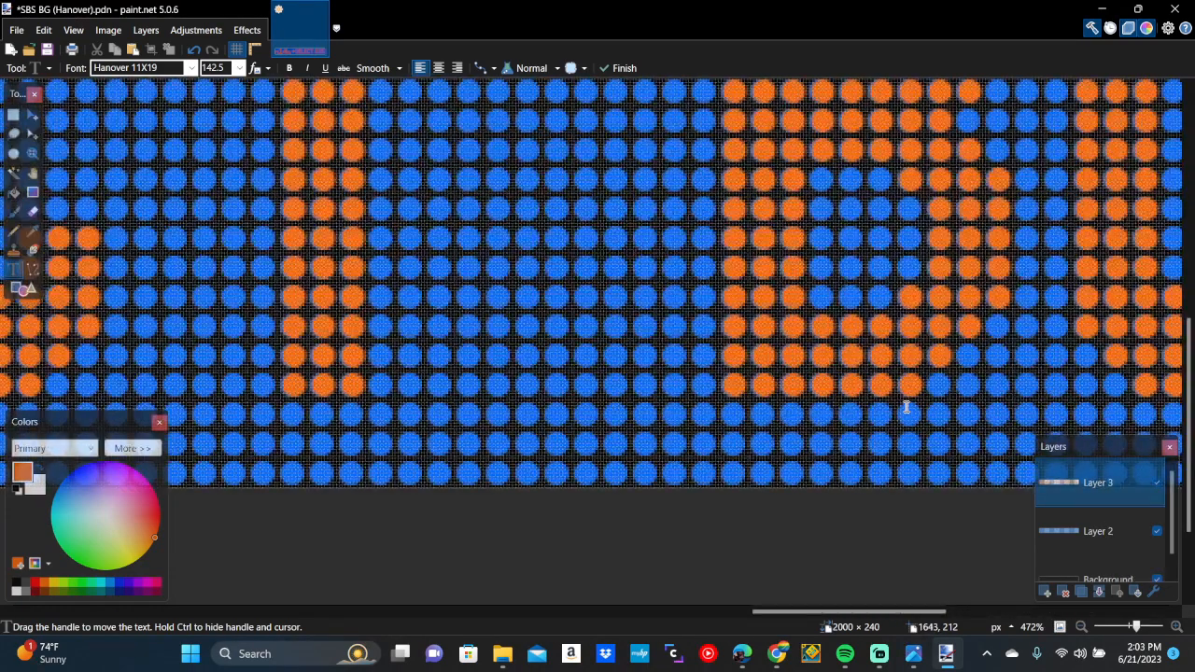
scroll(906, 407, down, 3)
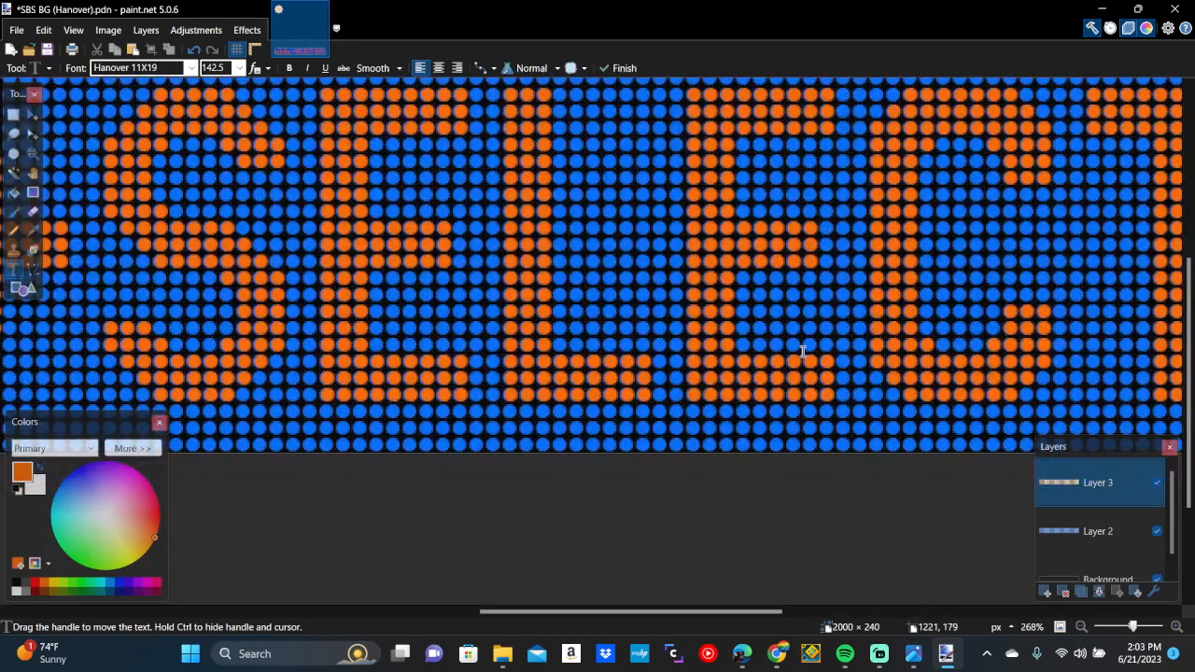
scroll(803, 351, down, 2)
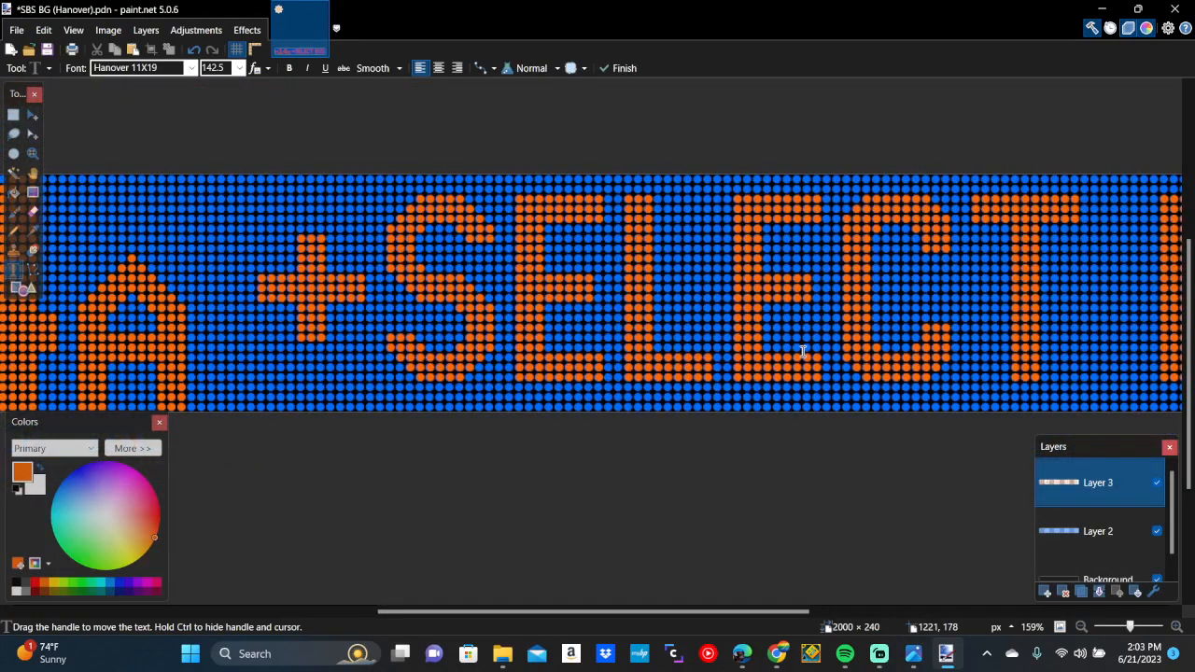
On Layer 2, delete the blue background dots bordering the left and right stems of the M
scroll(803, 351, left, 5)
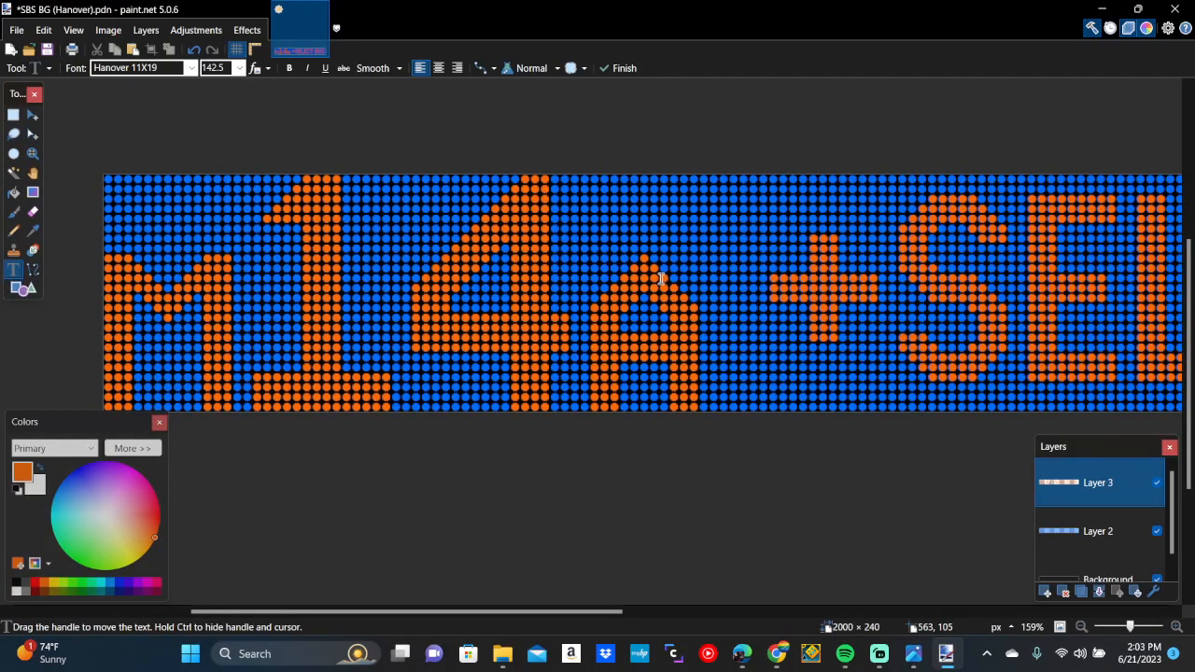
click(1138, 528)
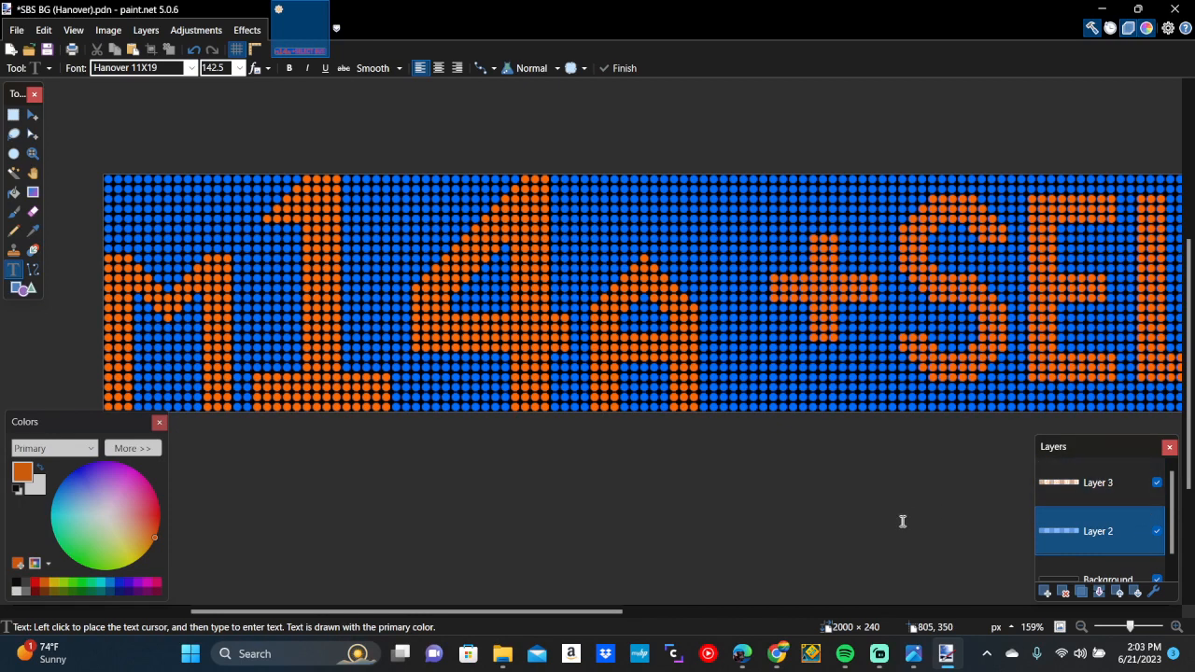
scroll(903, 521, left, 2)
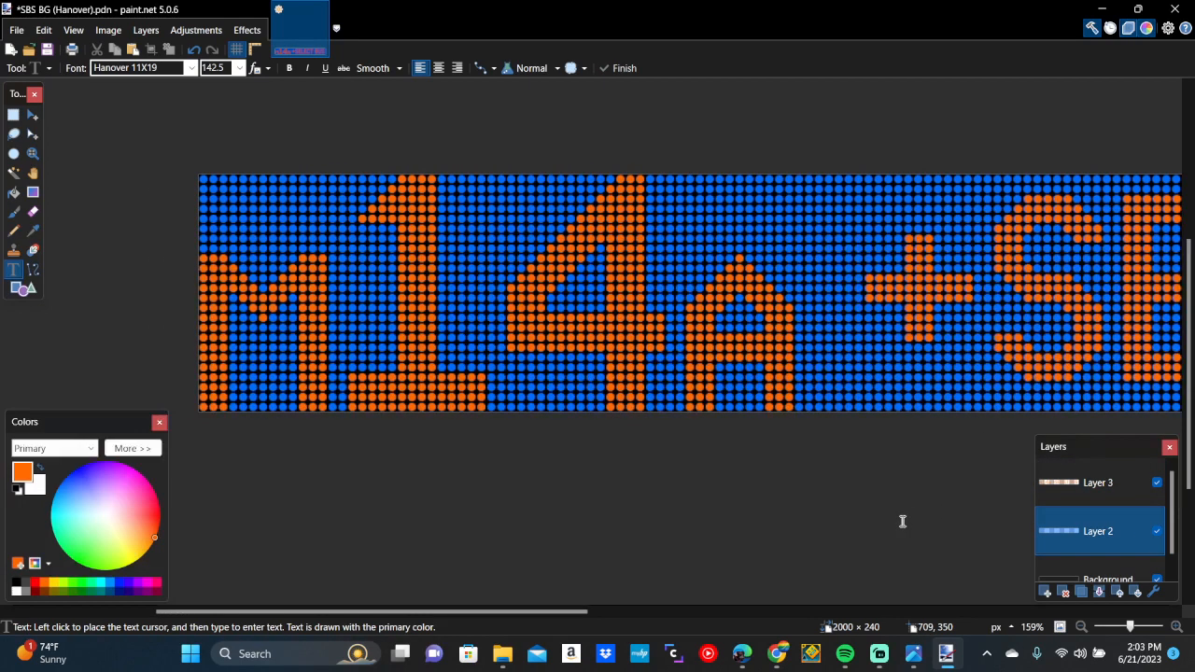
click(13, 115)
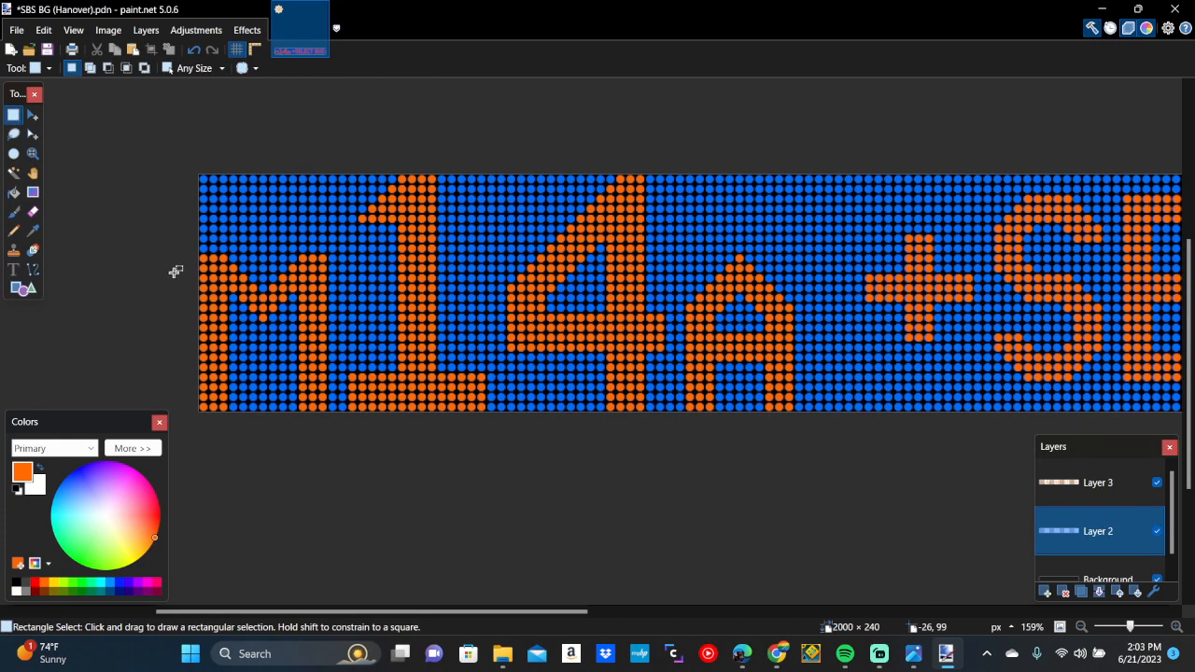
ctrl+scroll(175, 271, up, 4)
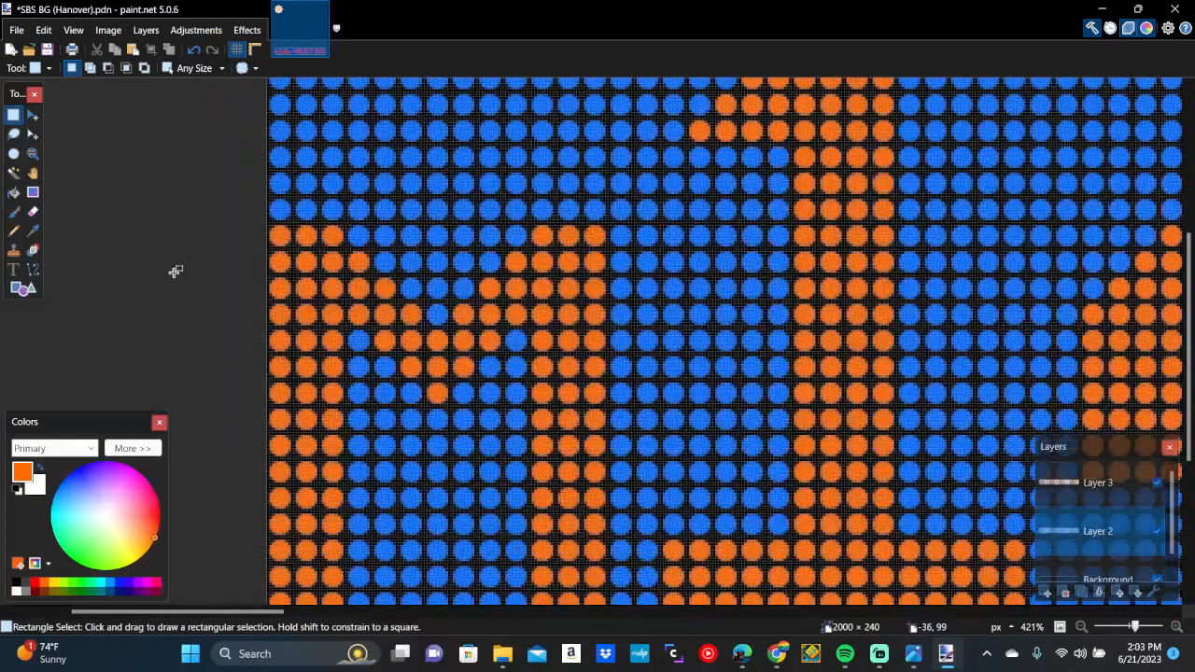
scroll(175, 271, down, 2)
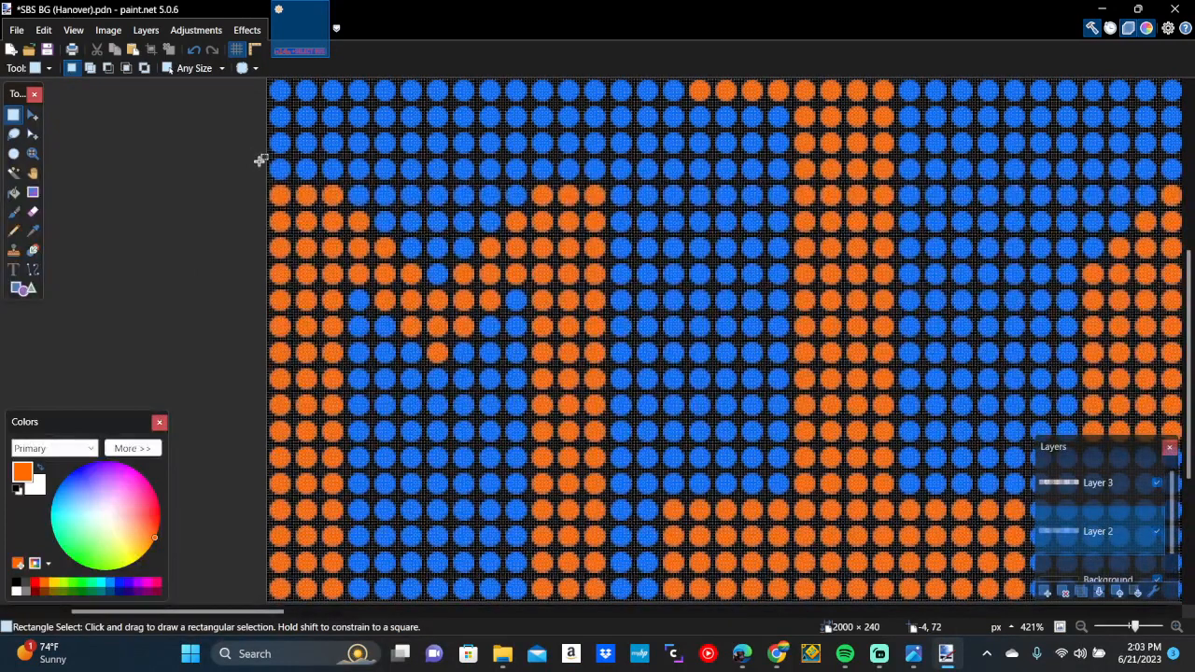
drag(259, 158, 370, 610)
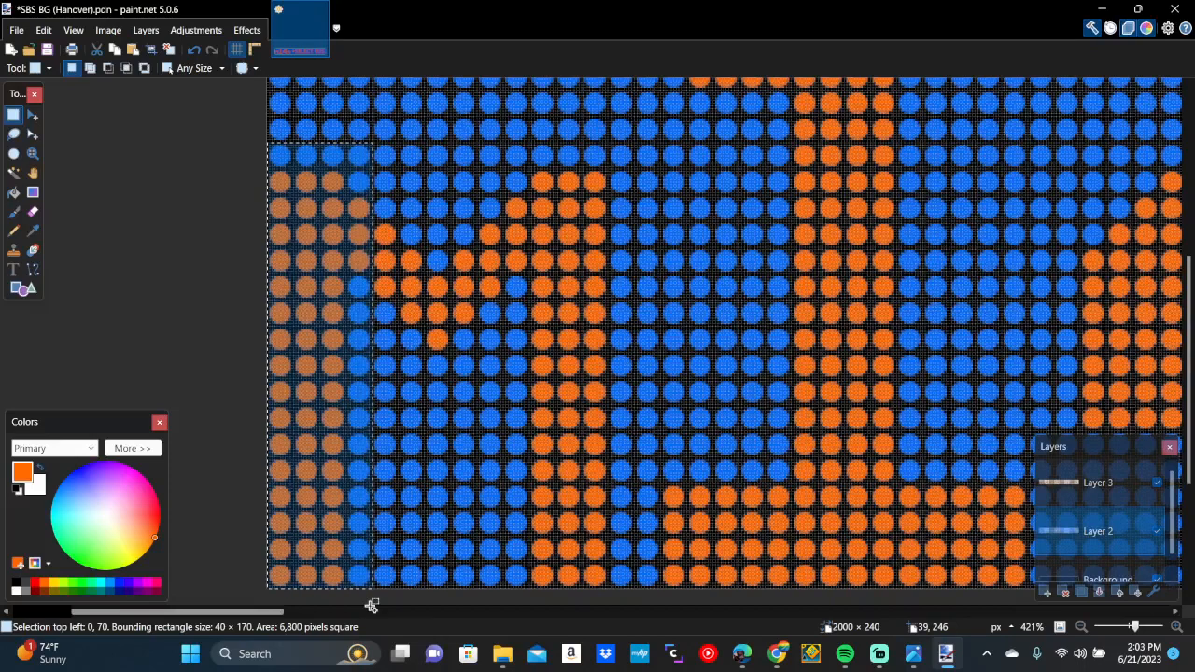
key(Delete)
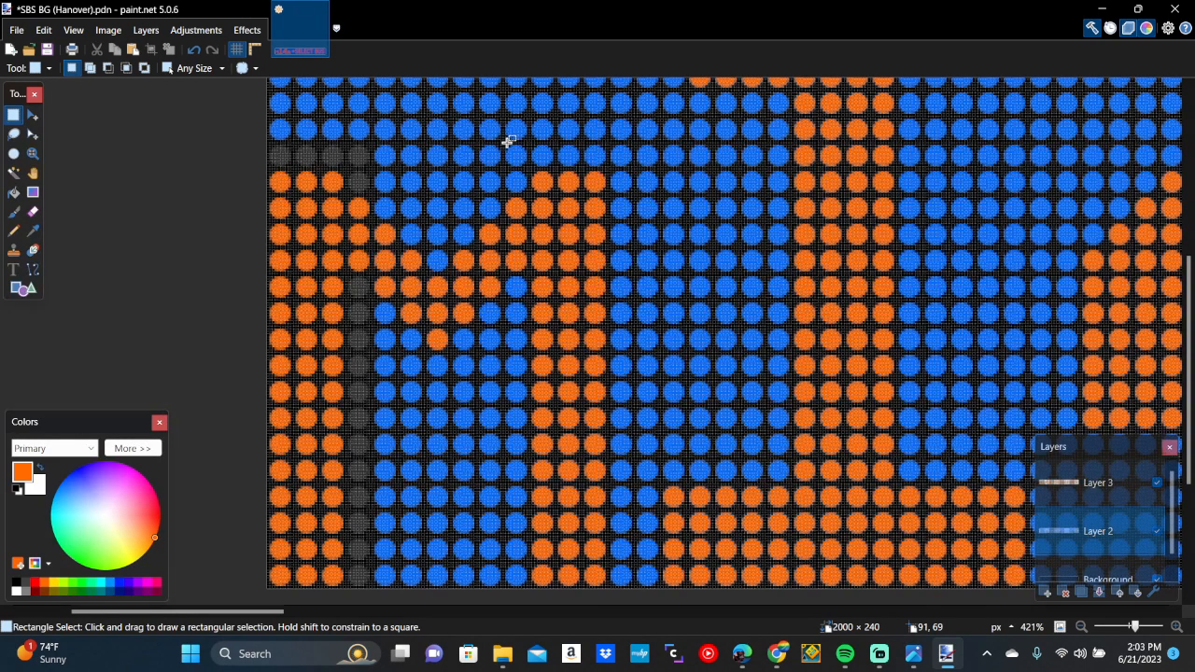
mouse_move(509, 147)
mouse_down()
mouse_move(607, 308)
mouse_move(632, 594)
mouse_up()
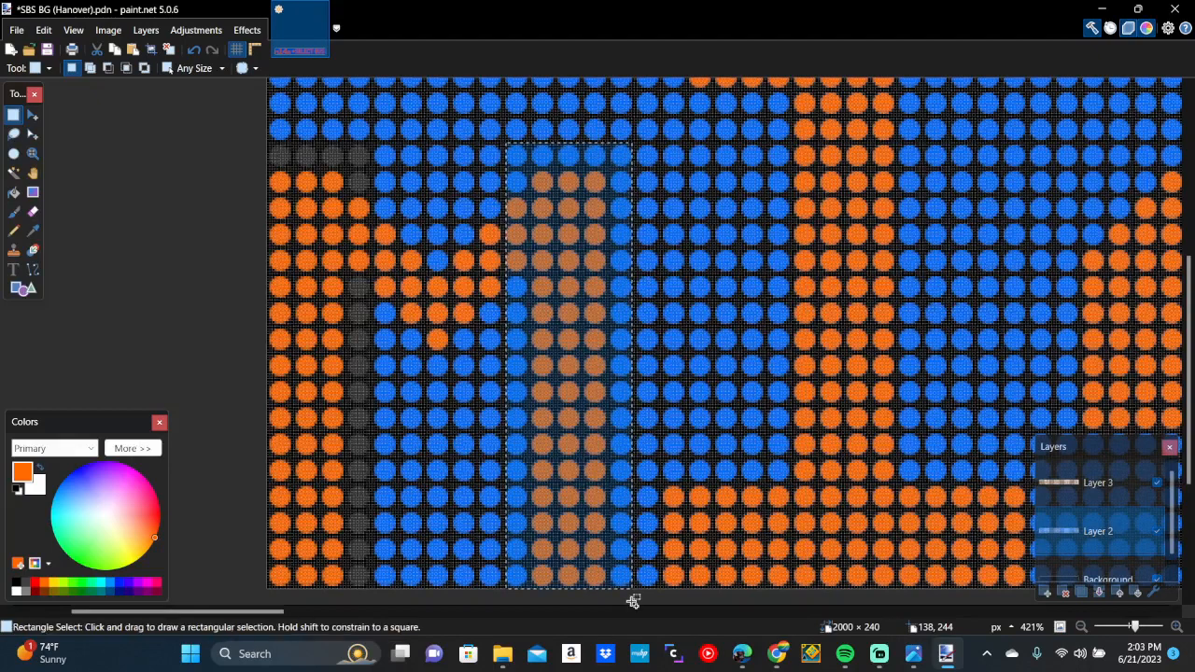
key(Delete)
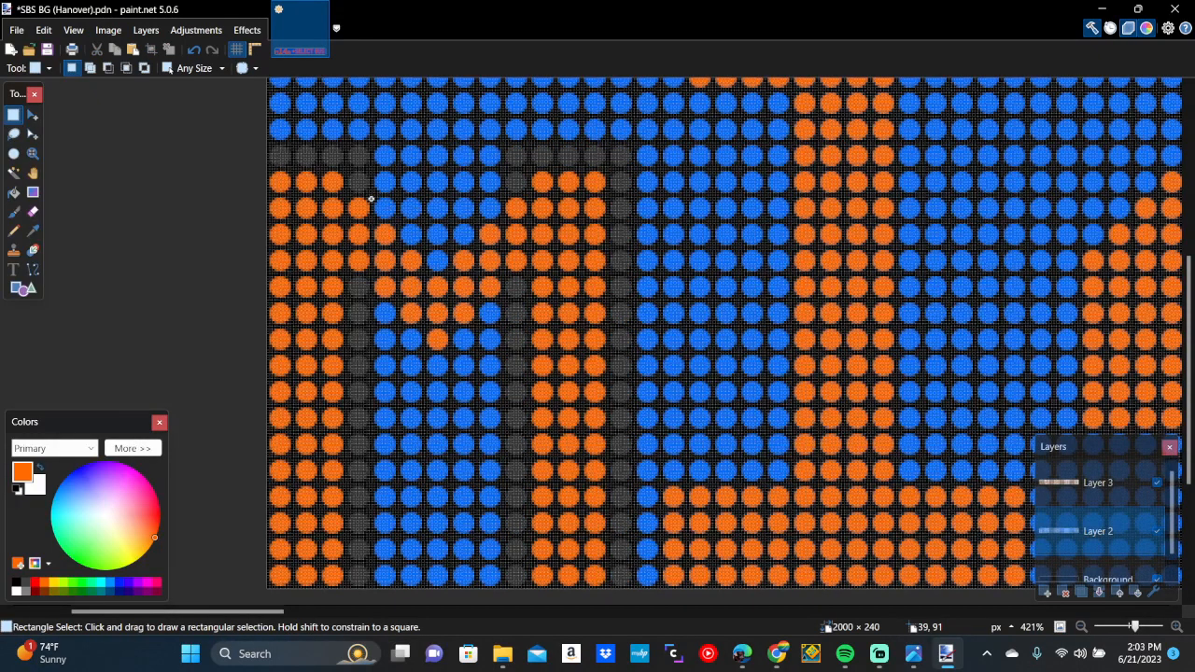
Clear the blue dots around the V-shaped middle of the M and the three dots beneath its tip
drag(371, 199, 502, 350)
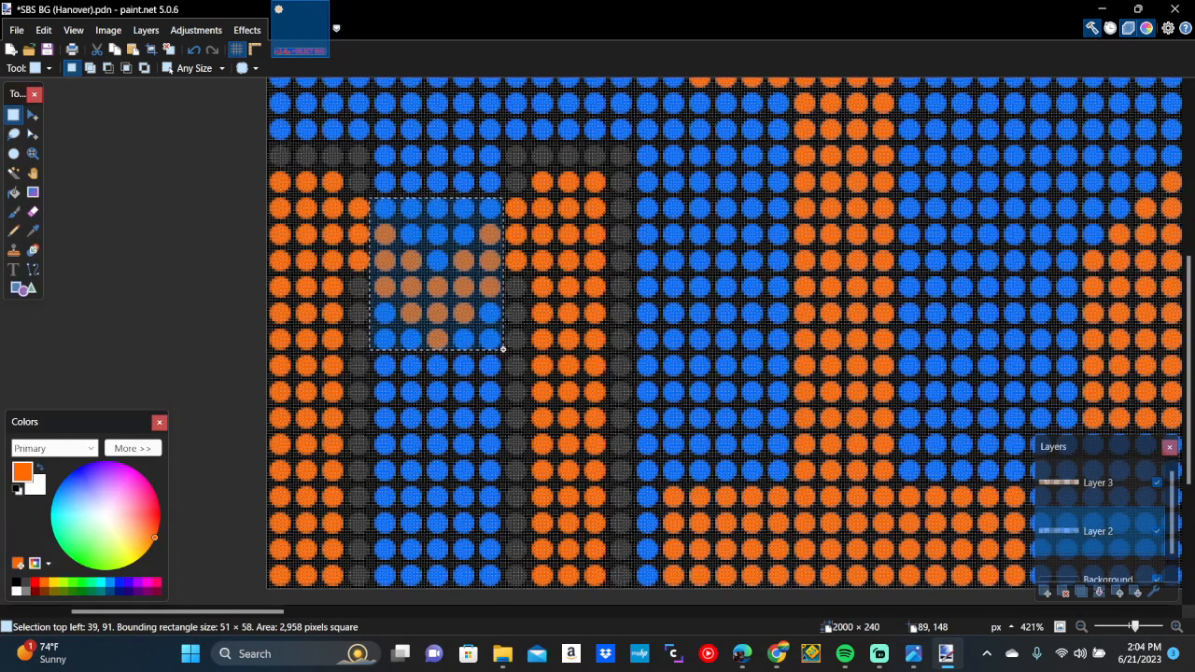
click(406, 361)
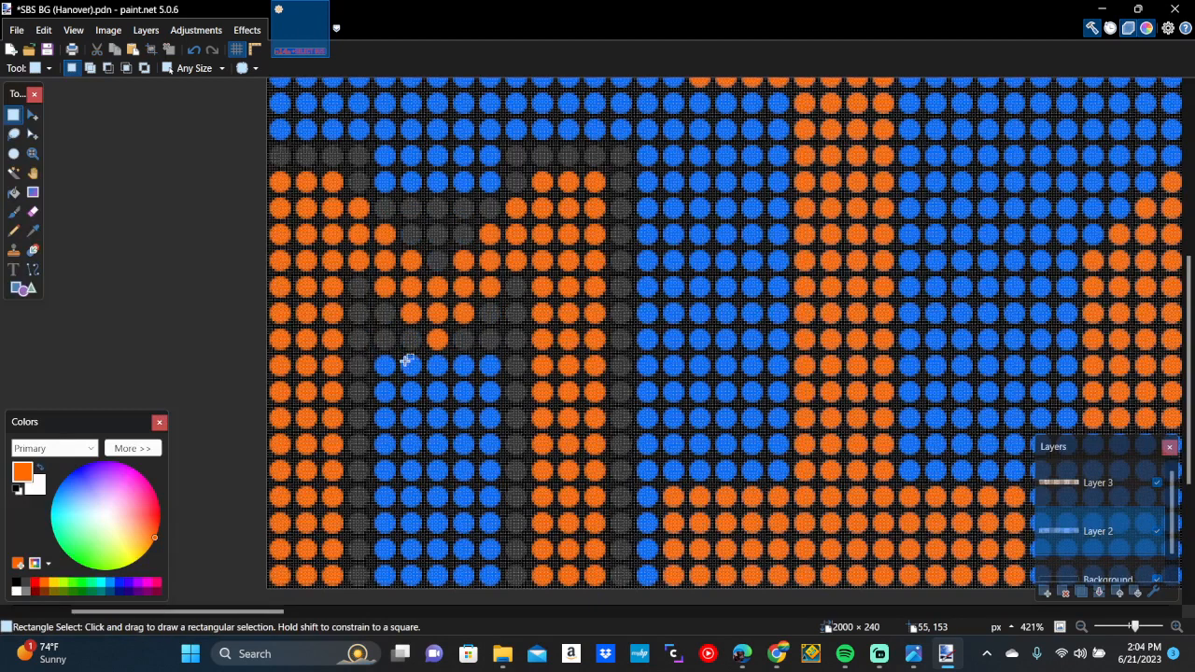
drag(398, 355, 474, 374)
key(Delete)
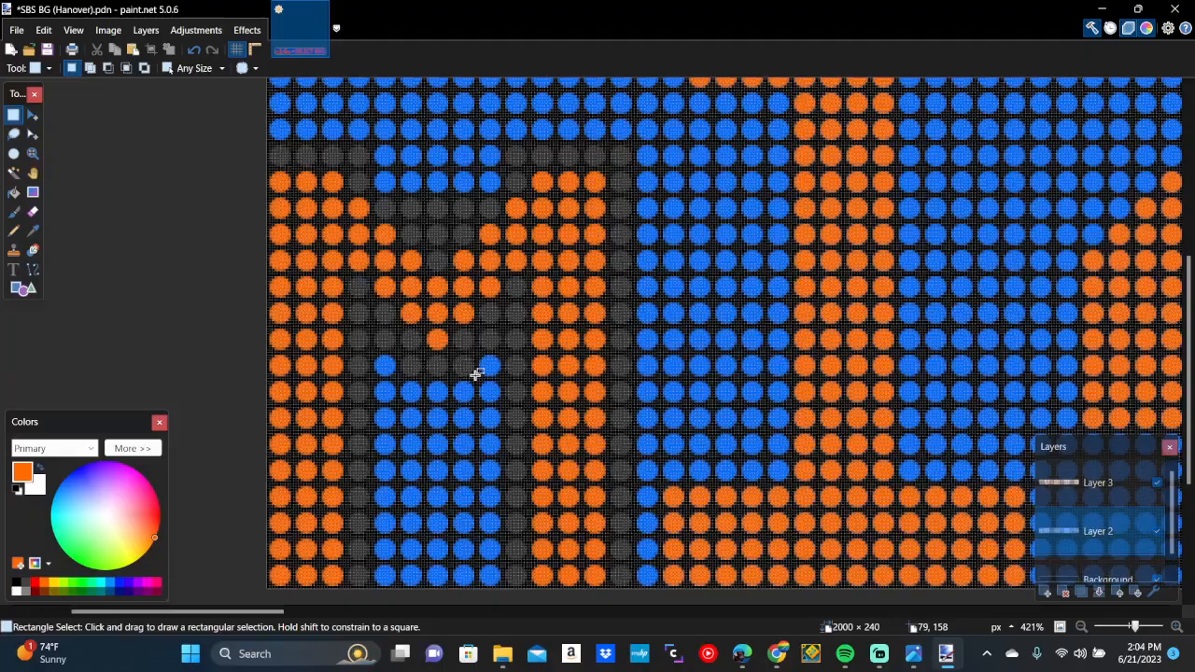
Check the M in the reference photo, then delete the two blue dots beside the inner top corners of its stems
click(911, 659)
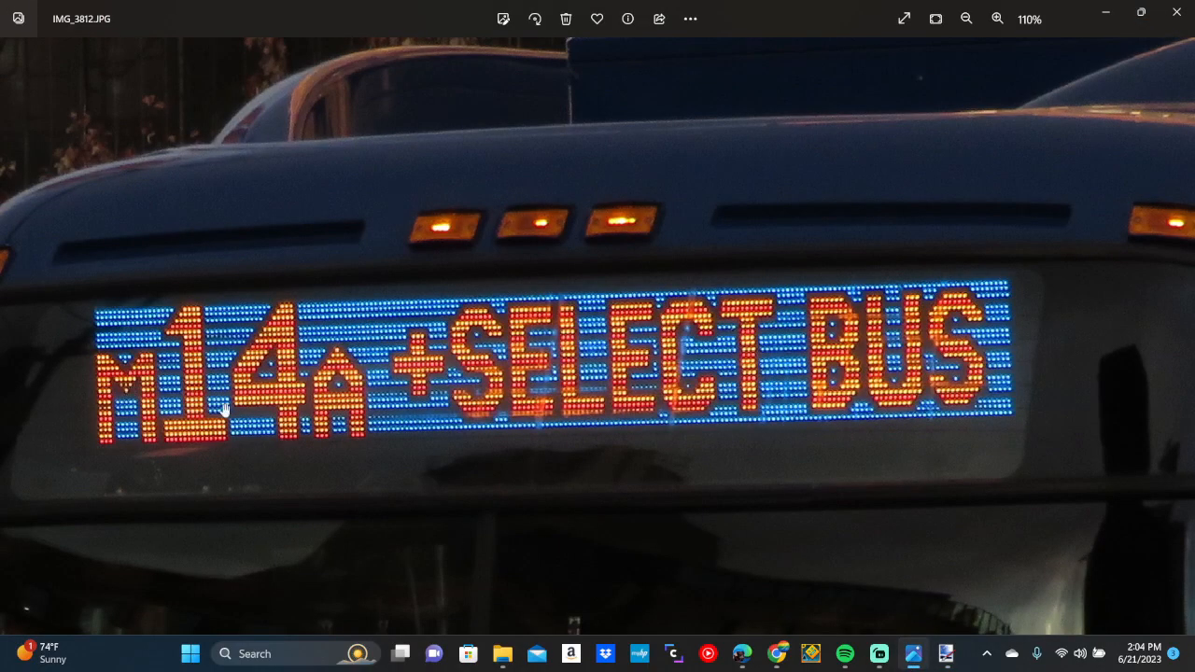
click(946, 657)
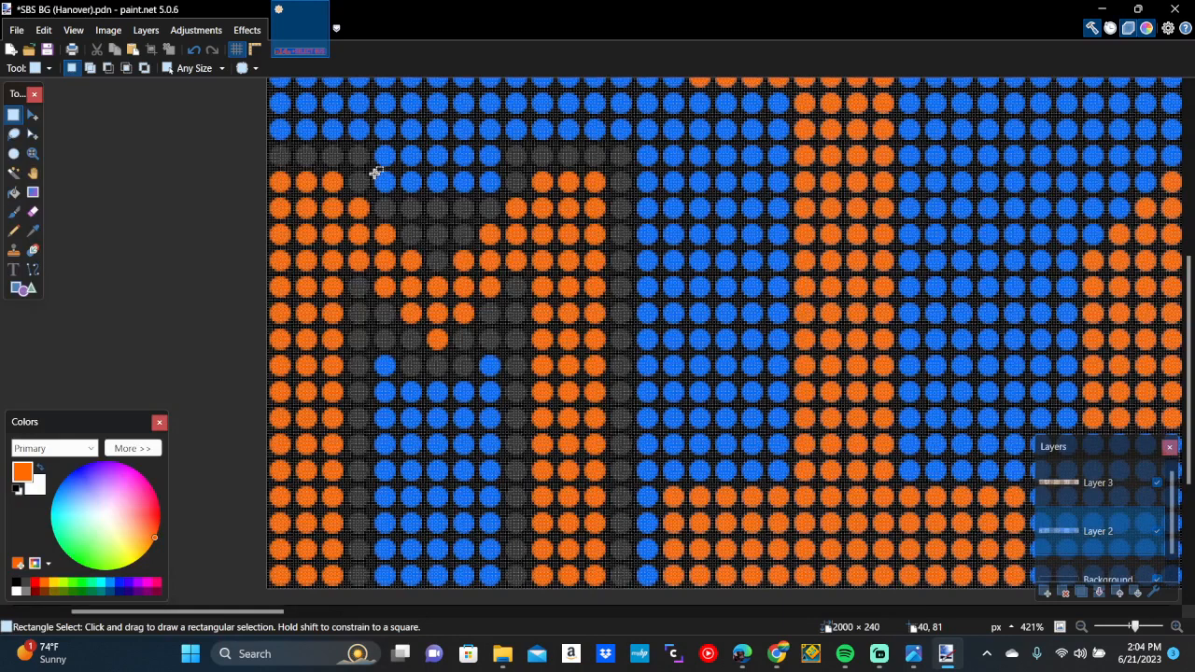
drag(375, 173, 397, 194)
drag(478, 172, 504, 192)
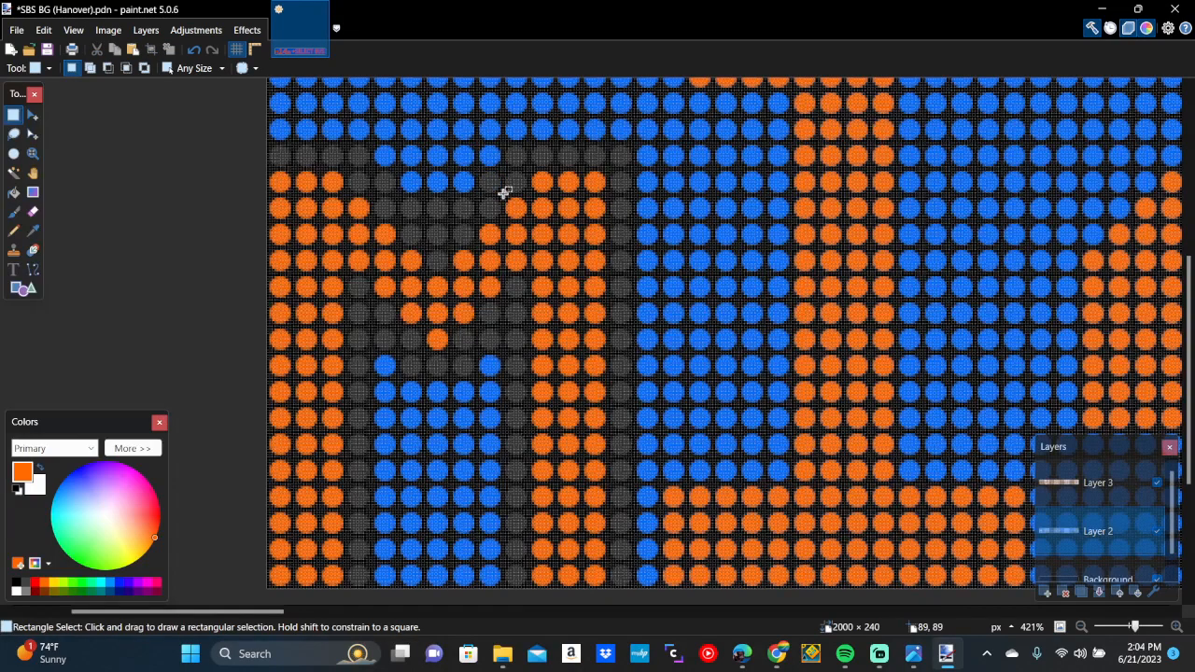
Delete the blue dots along both sides of the 1's vertical stem with a 61 × 240 px selection spanning the panel height
scroll(505, 192, down, 3)
scroll(504, 192, up, 4)
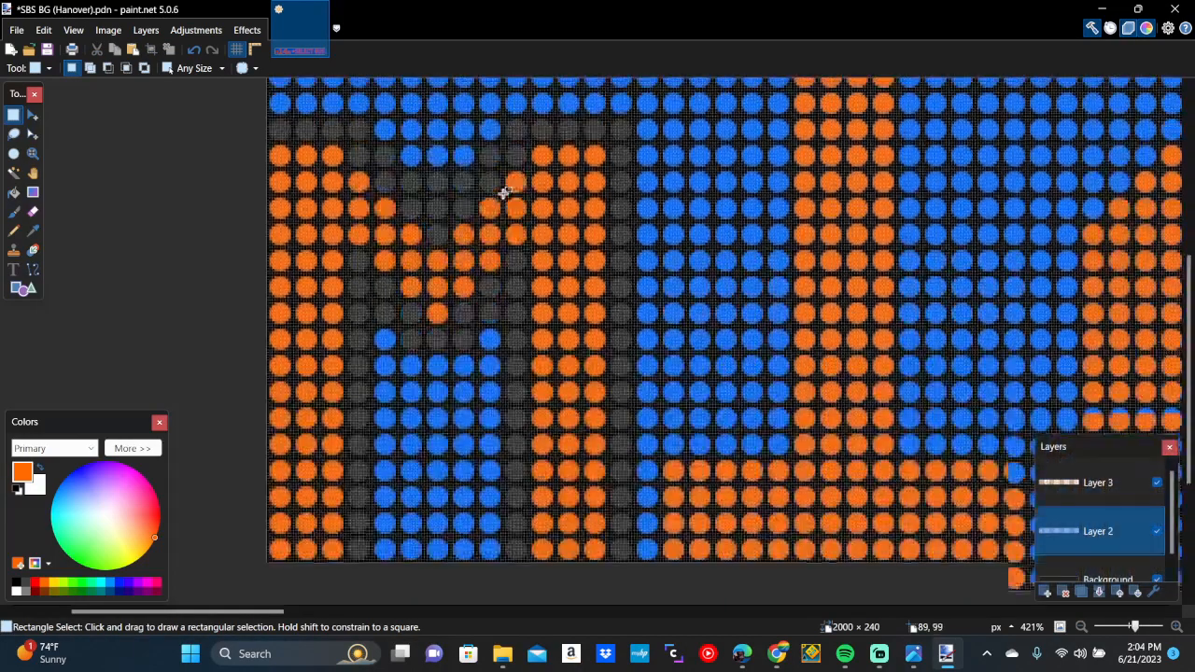
scroll(504, 193, right, 1)
scroll(504, 193, up, 3)
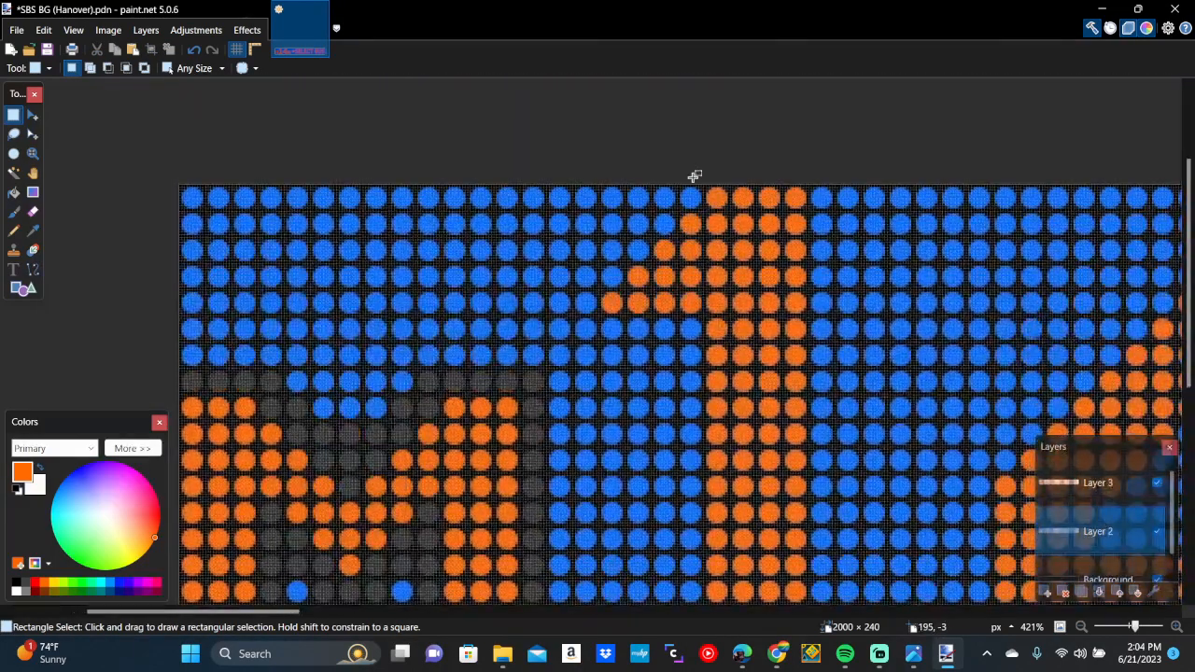
drag(684, 177, 838, 669)
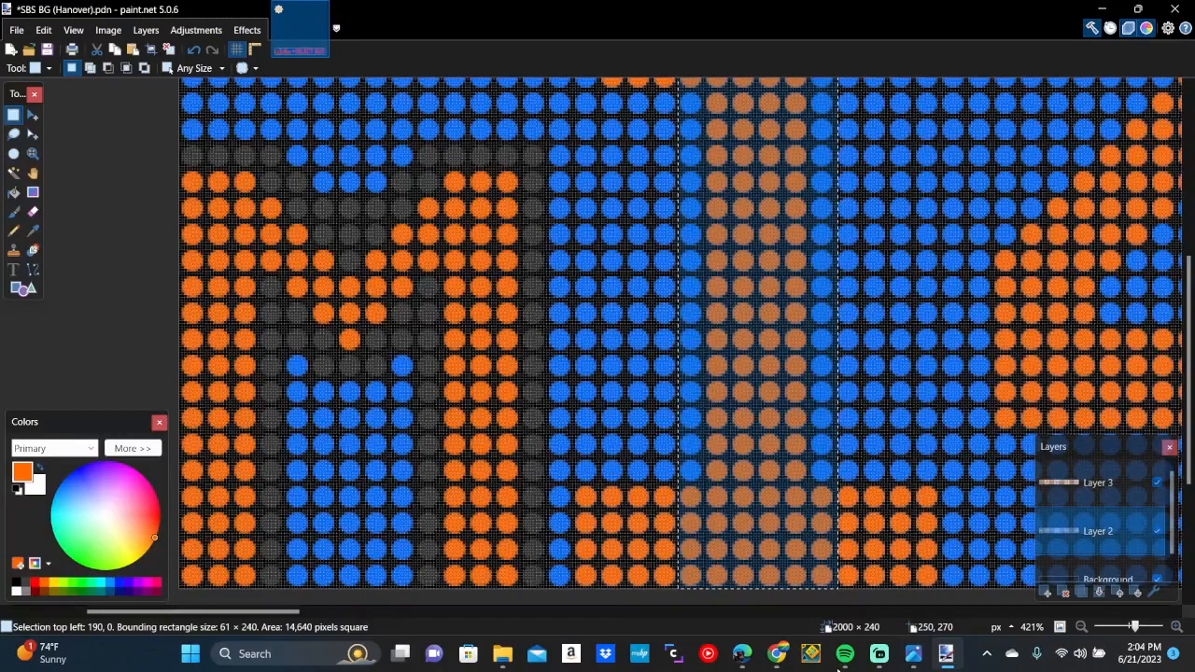
key(ctrl+d)
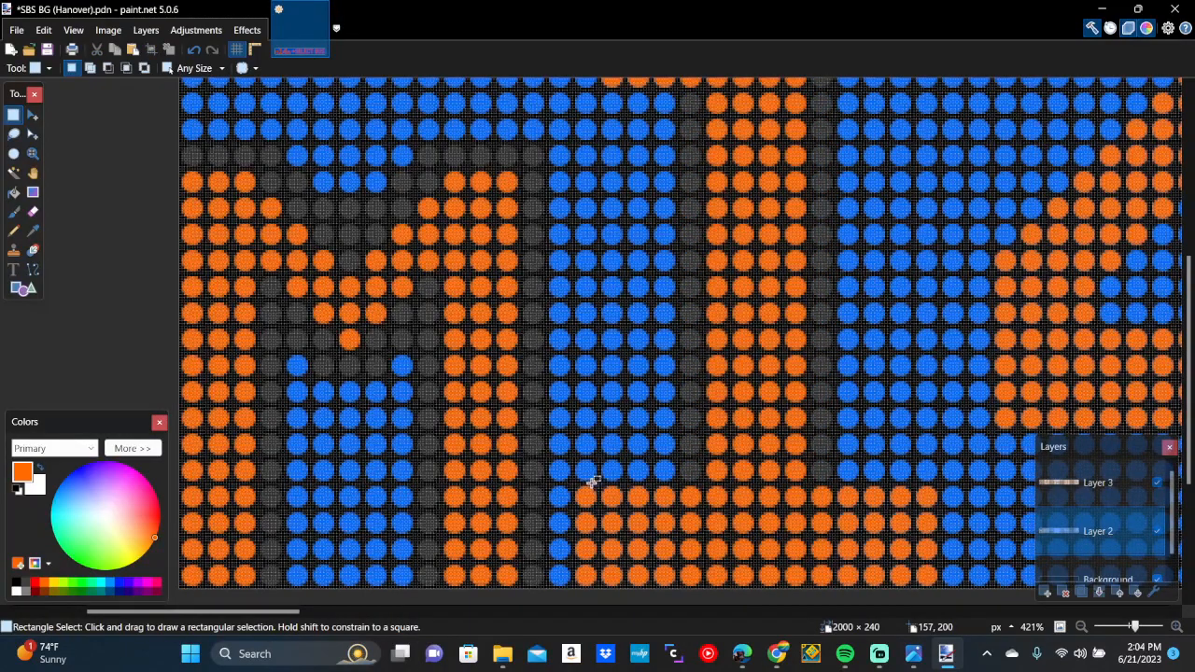
Undo all the blue dot deletions around the M and the 1
scroll(604, 443, up, 3)
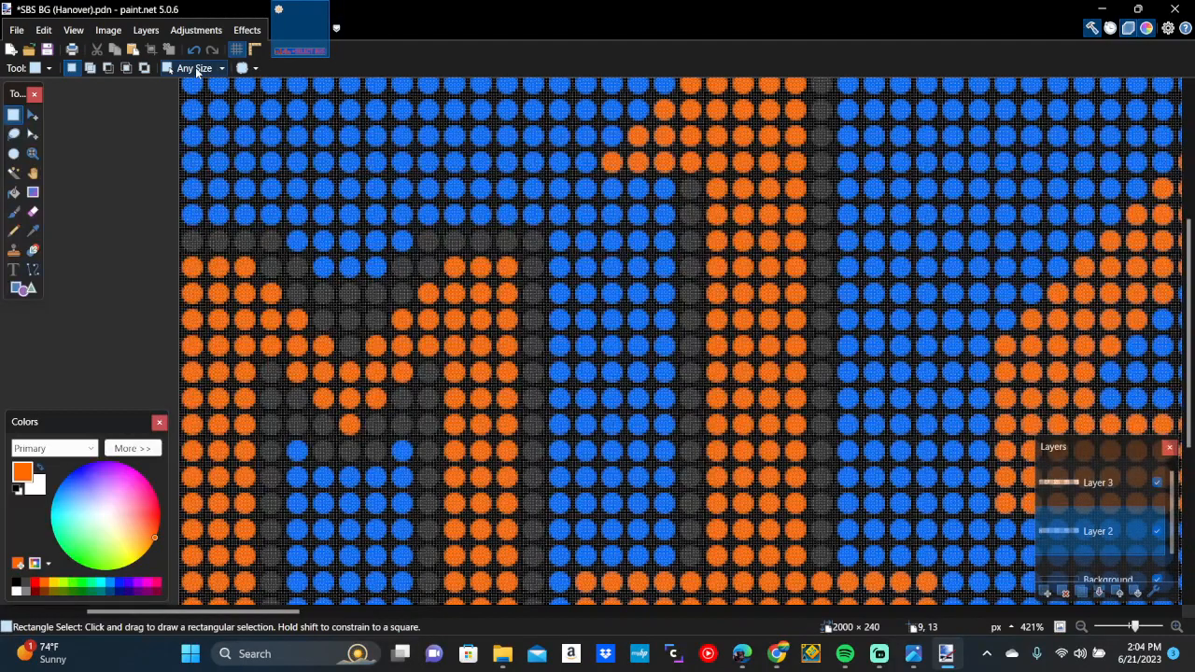
click(200, 52)
click(200, 53)
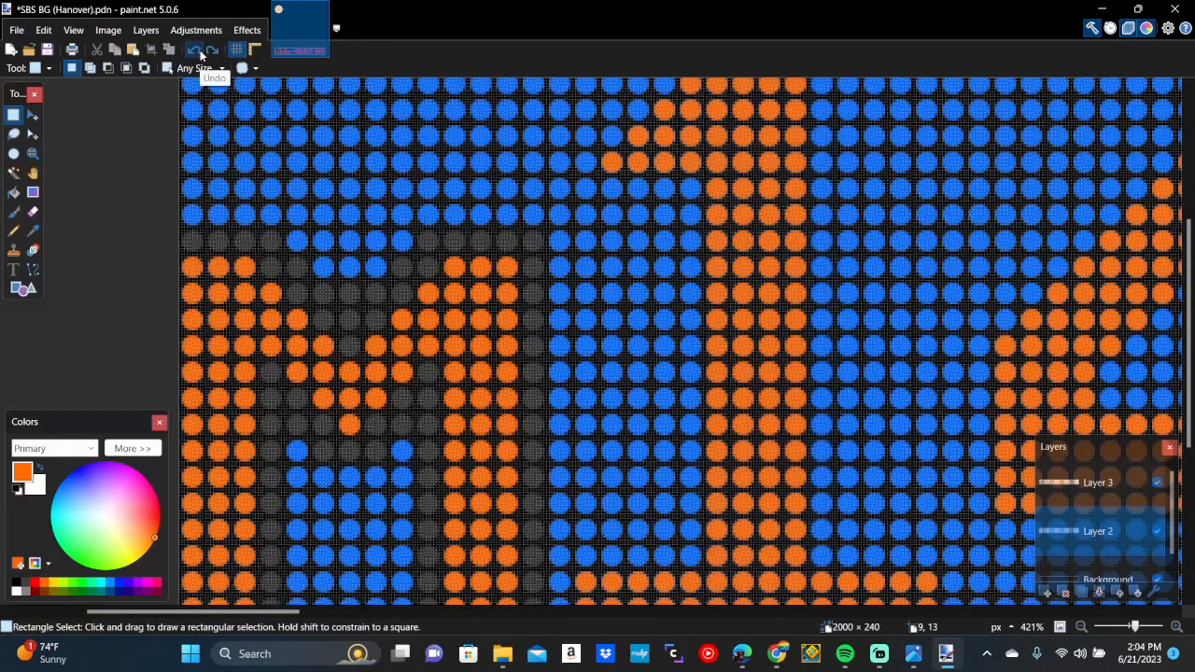
click(200, 52)
click(200, 53)
click(200, 52)
click(200, 53)
click(199, 52)
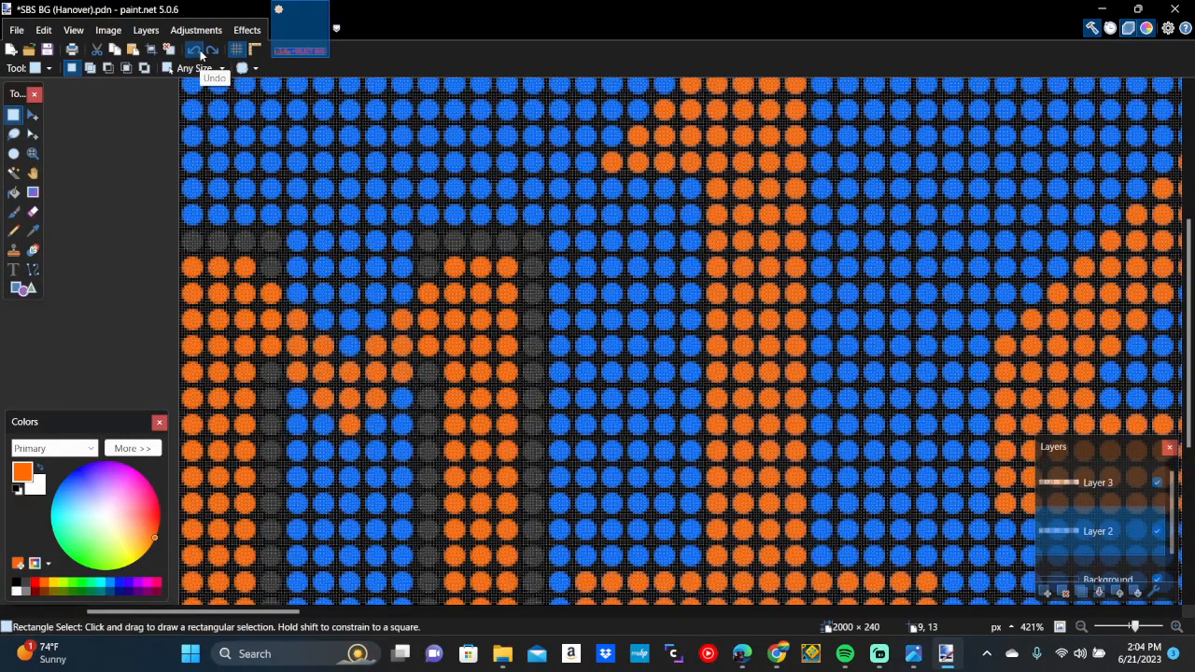
click(200, 52)
click(200, 52)
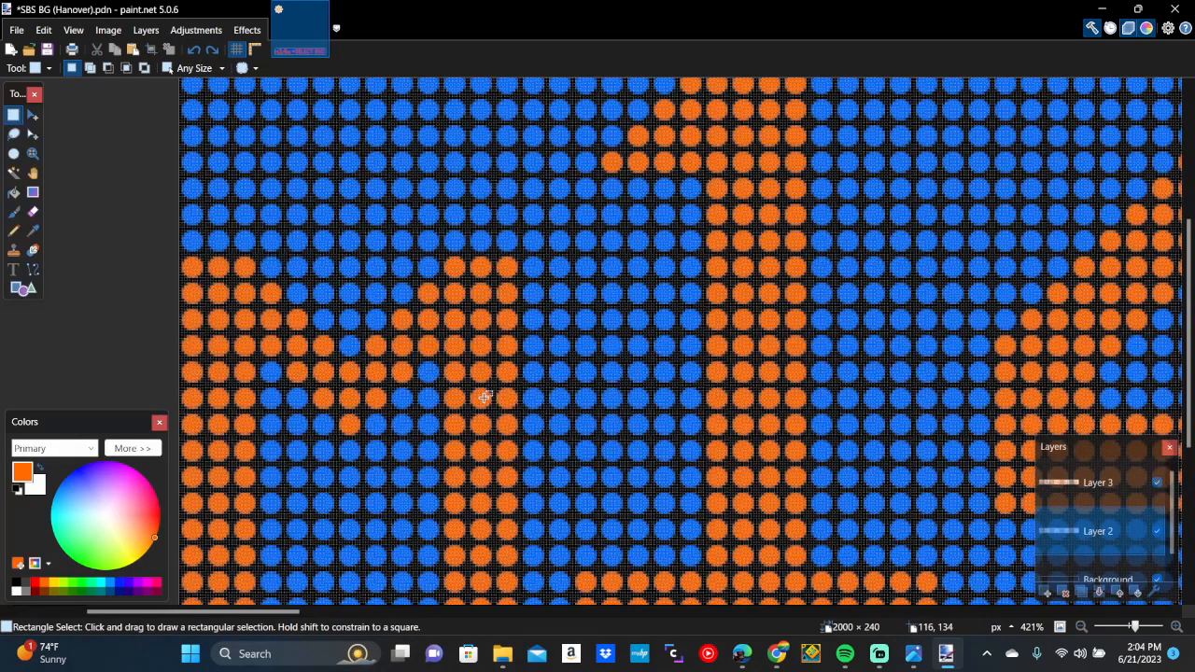
Compare the sign's lettering with the reference photo IMG_3812.JPG, examining the unlit dots around the characters up close
scroll(449, 574, down, 3)
scroll(450, 573, right, 15)
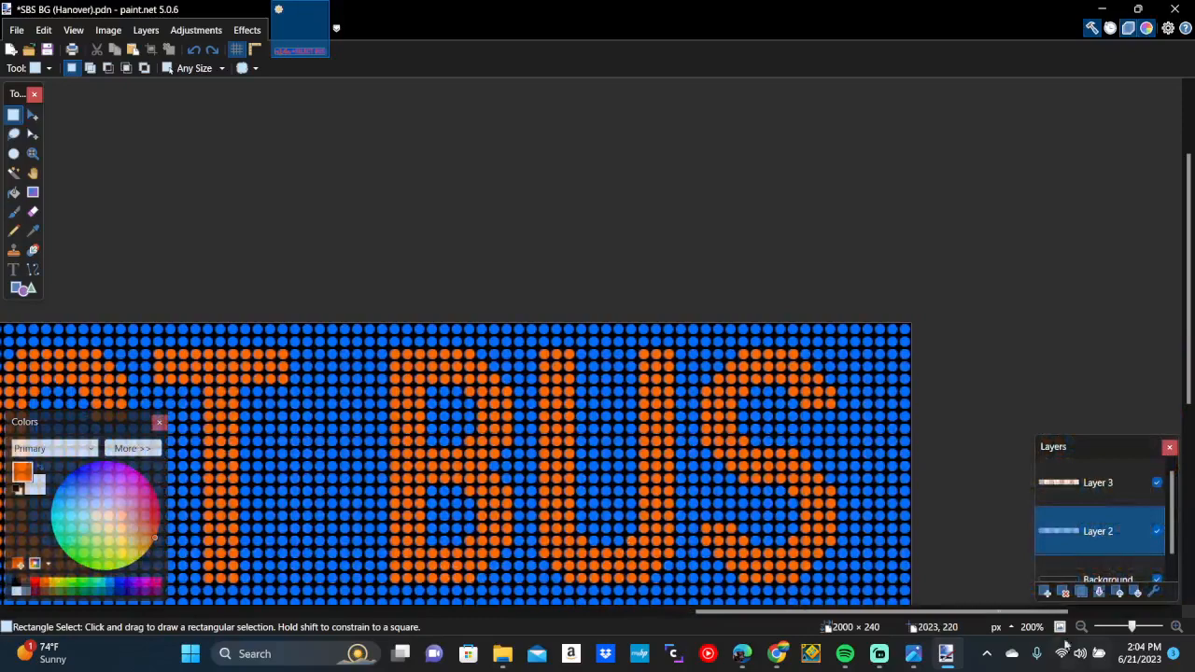
scroll(662, 486, left, 10)
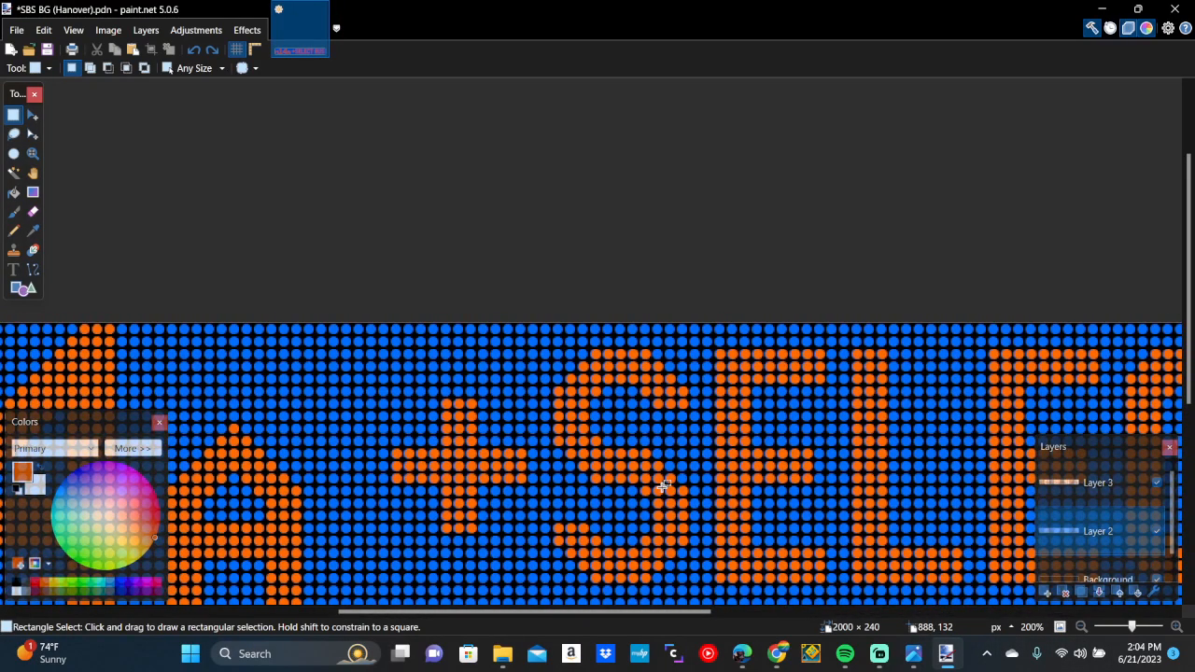
click(779, 654)
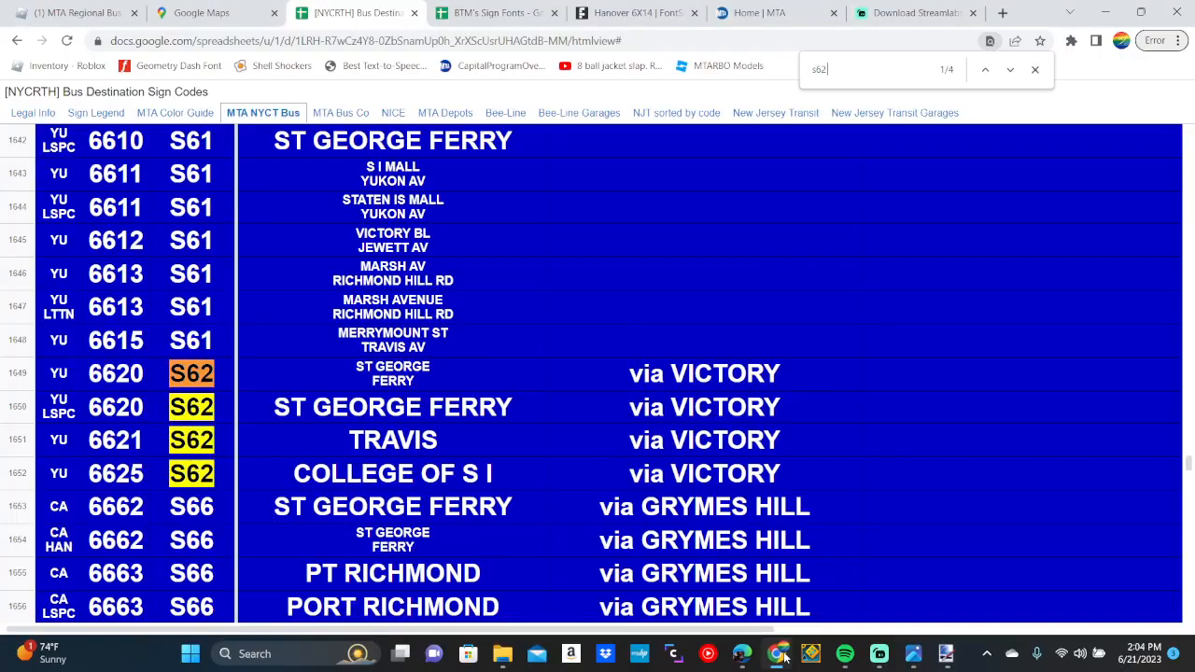
click(922, 657)
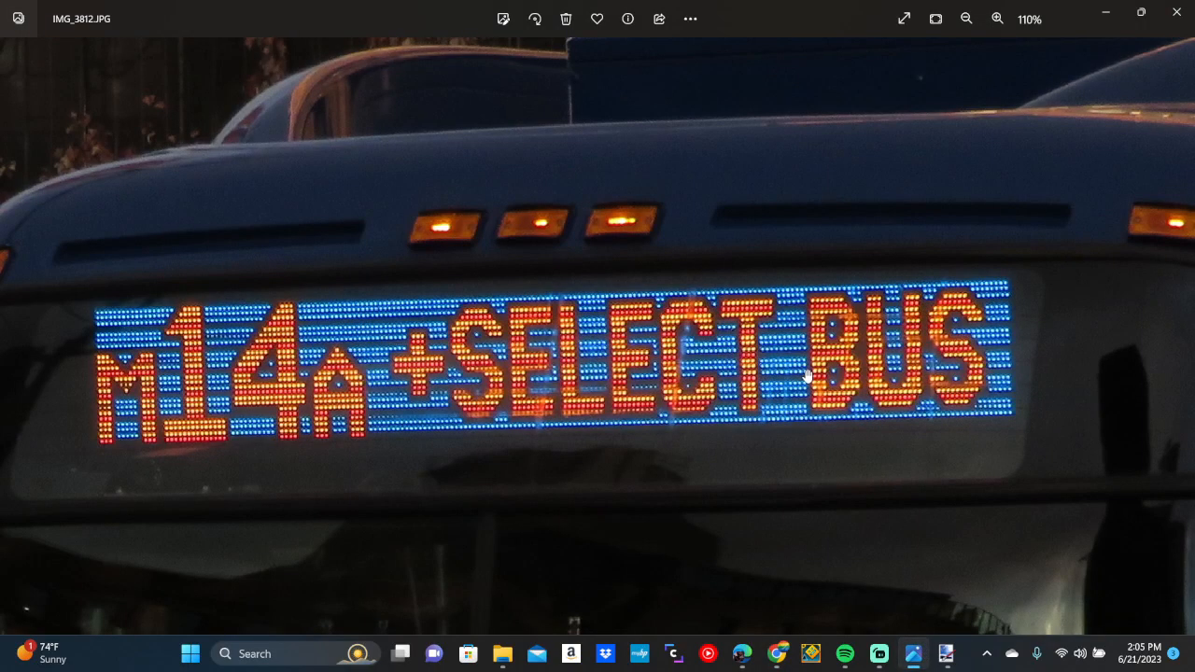
scroll(513, 410, up, 5)
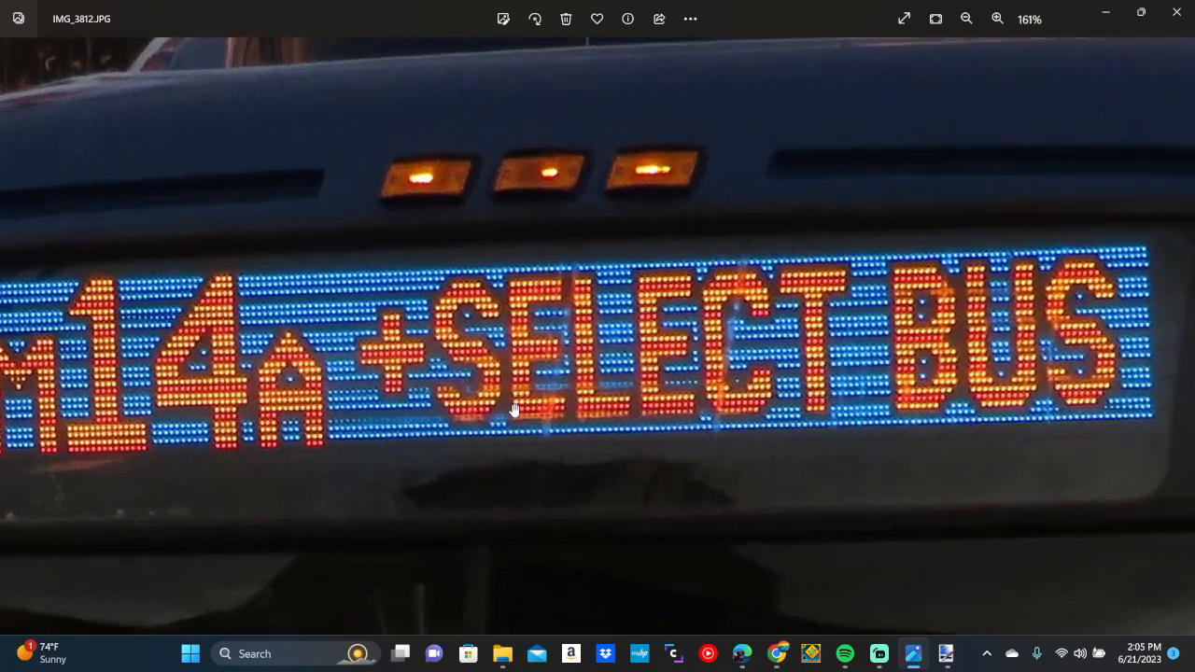
drag(302, 373, 260, 363)
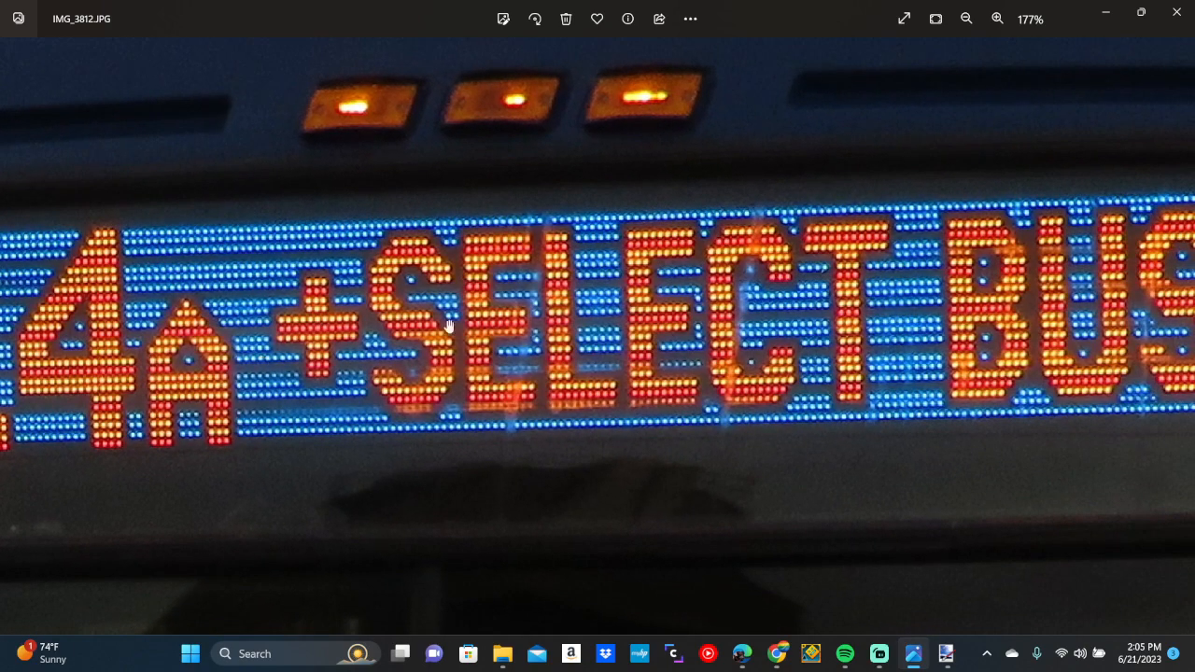
Return to paint.net and redo all the undone blue dot deletions around the M and the 1
click(966, 665)
scroll(531, 285, left, 10)
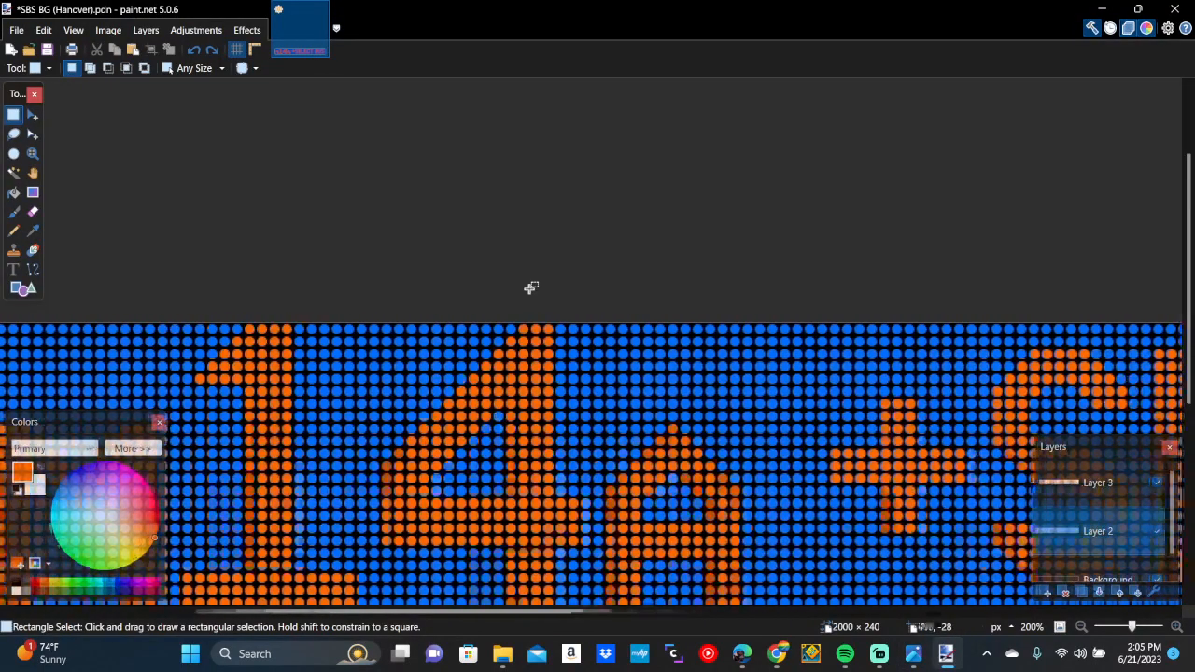
click(212, 51)
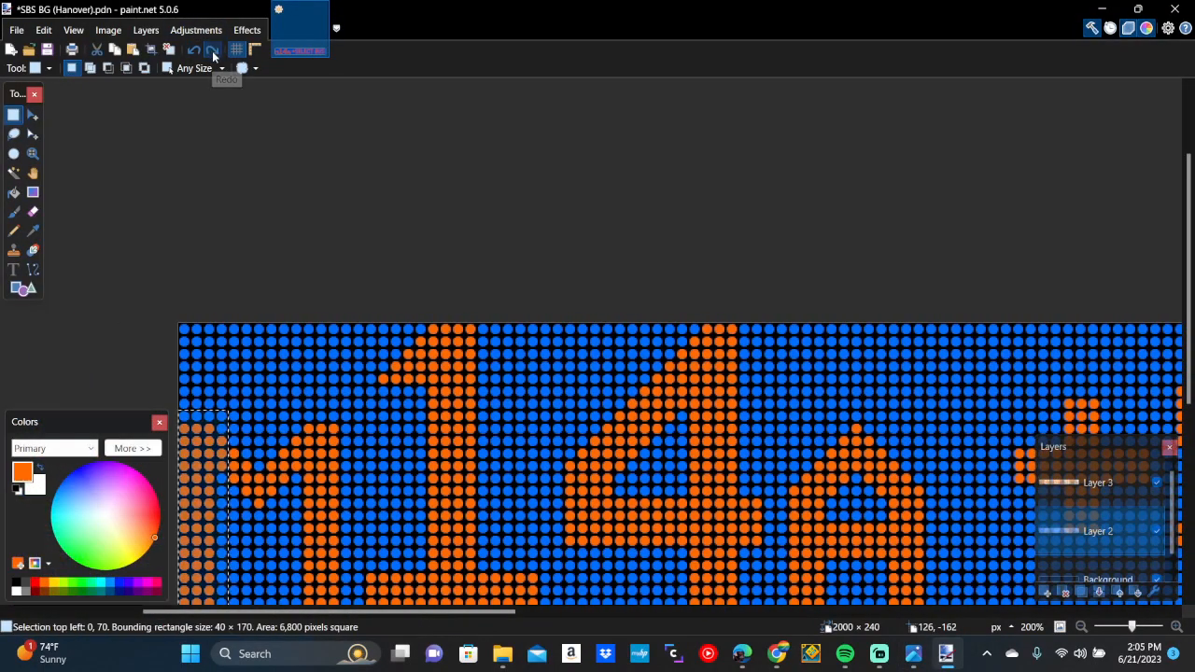
click(212, 51)
click(213, 53)
click(213, 52)
click(212, 52)
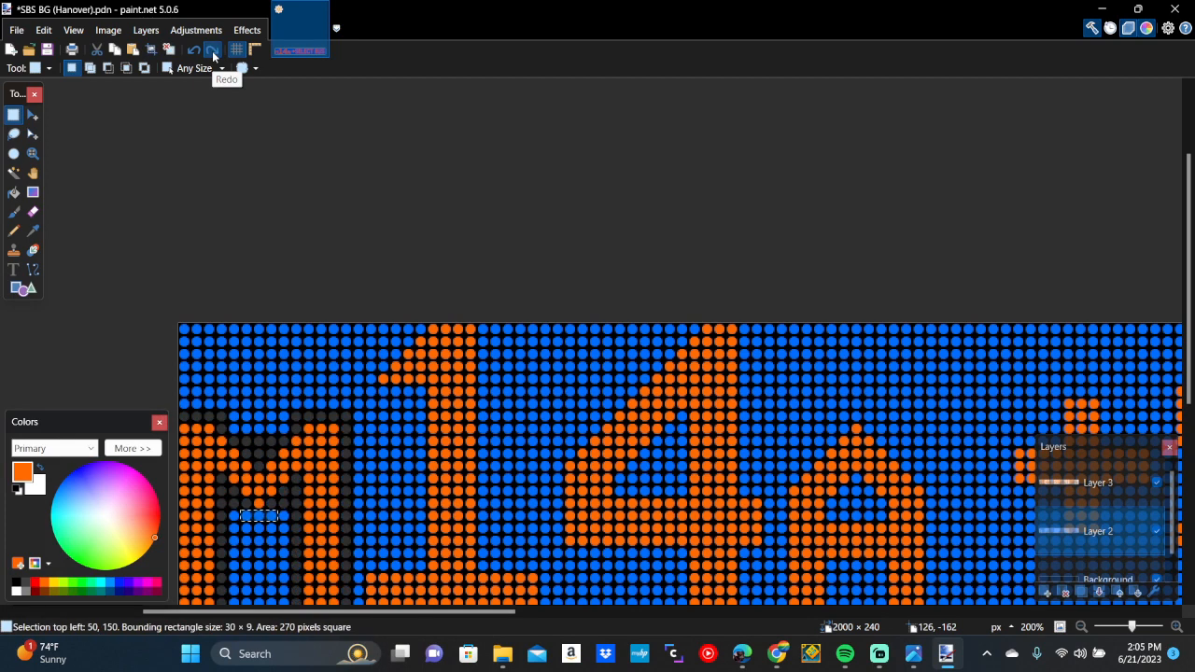
click(213, 52)
click(213, 52)
click(213, 52)
click(212, 50)
click(212, 50)
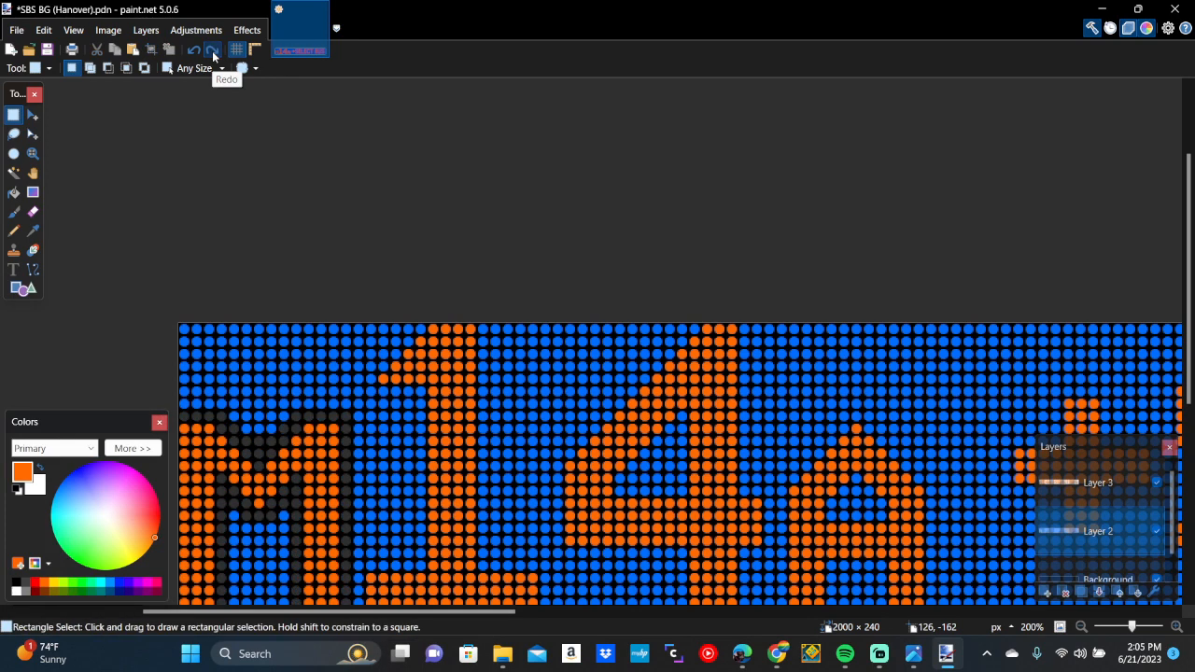
click(212, 50)
click(212, 50)
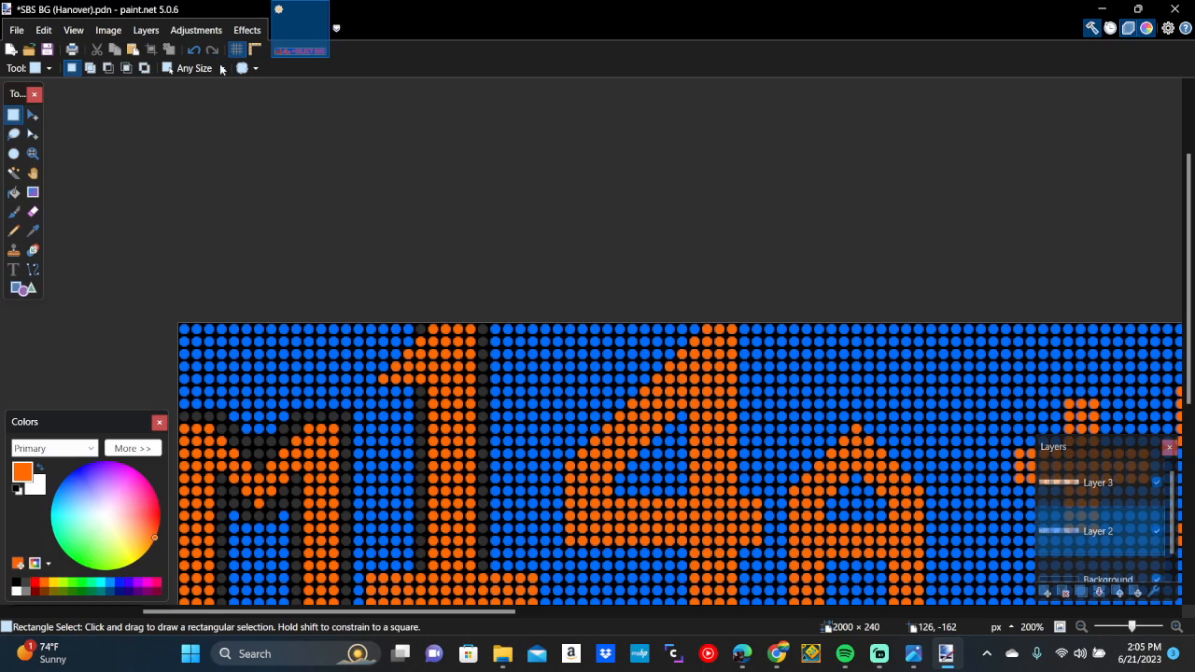
Delete the blue dots above and below the 1's flag beside its stem, using an 11 × 60 px selection starting at 180, 0
scroll(326, 277, down, 3)
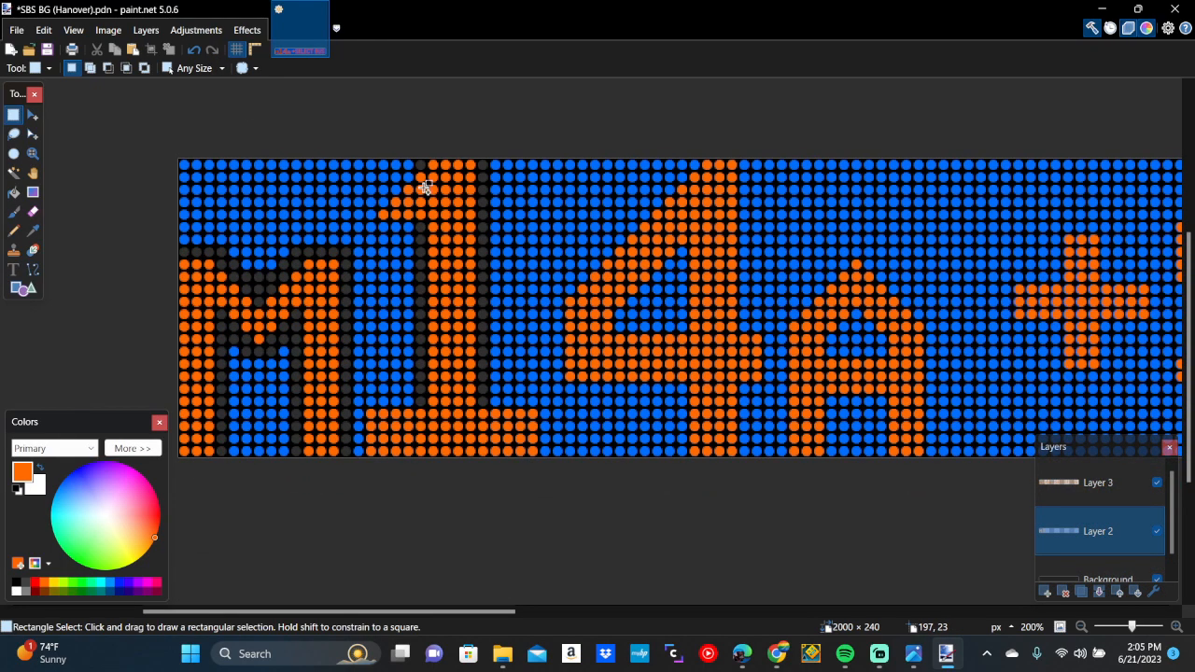
scroll(425, 186, up, 3)
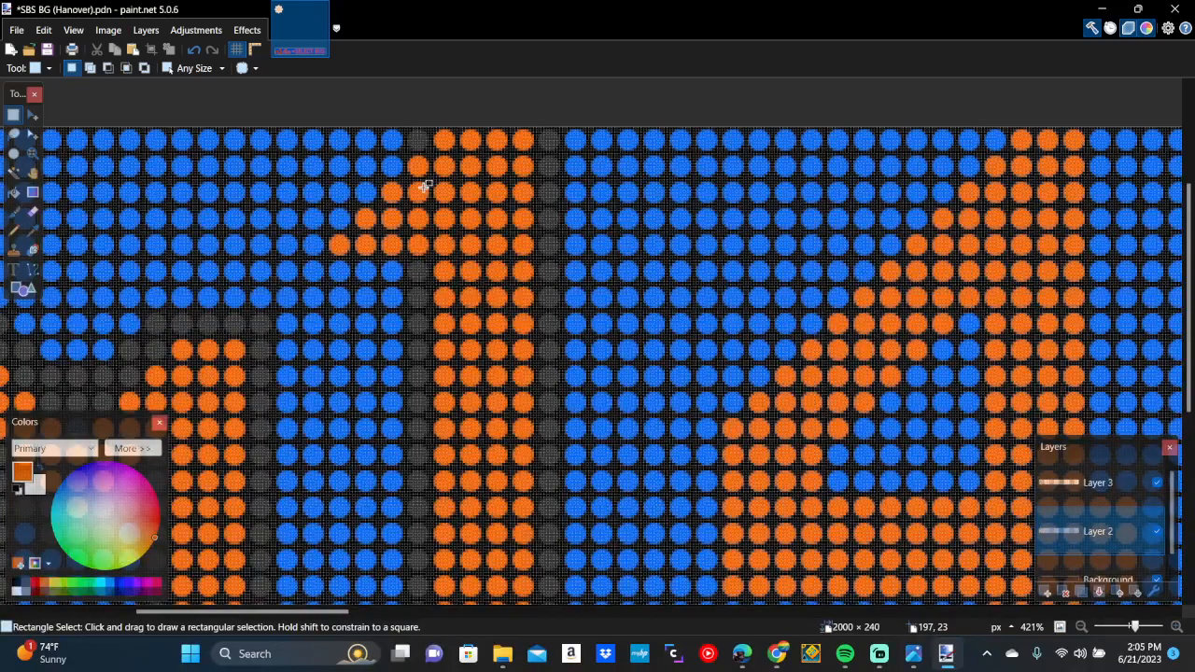
drag(379, 127, 405, 282)
scroll(407, 282, up, 2)
scroll(407, 282, left, 2)
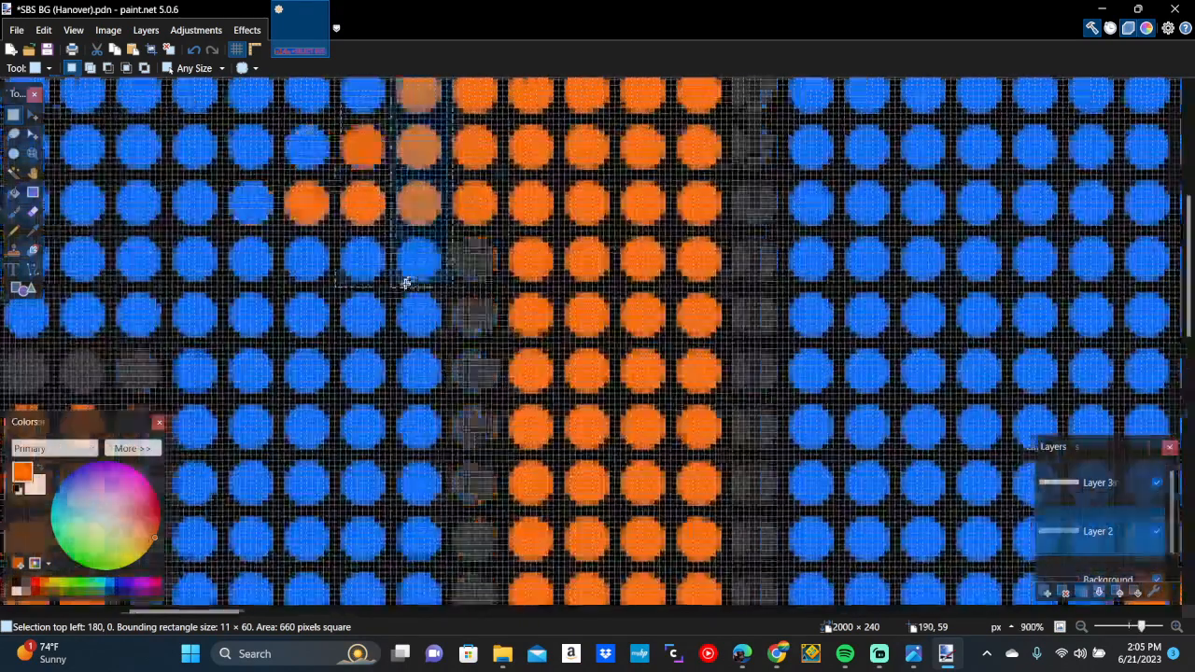
scroll(406, 283, up, 3)
key(Delete)
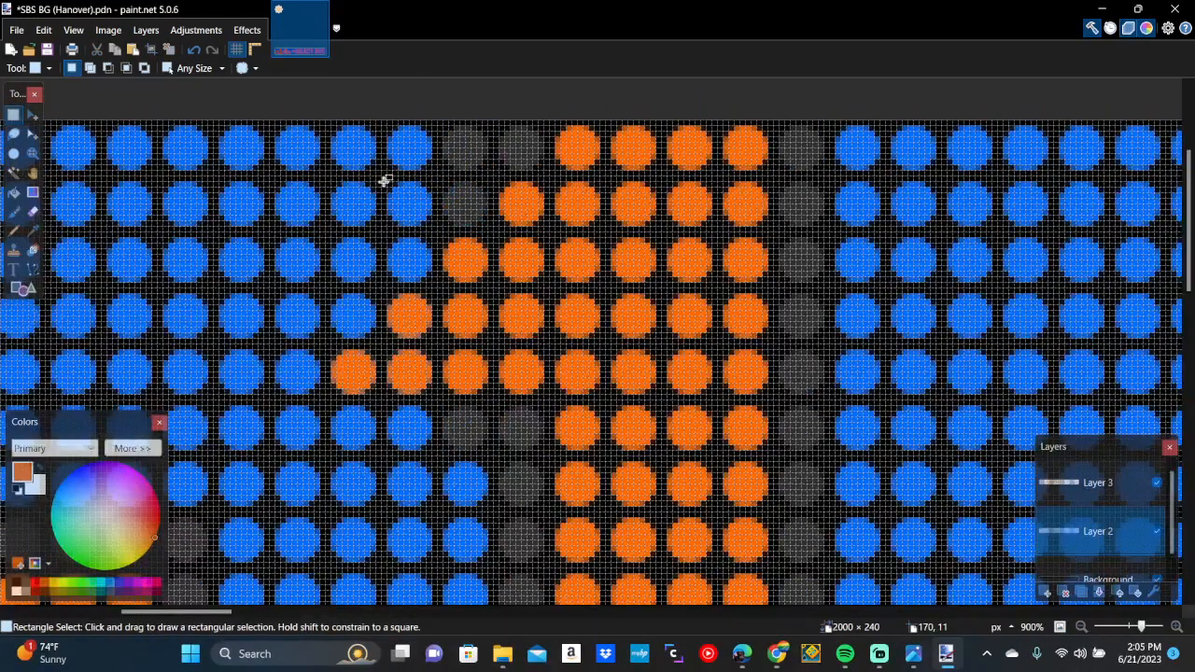
Delete the blue dots bordering the rest of the 1's flag, column by column, out to one column beyond its tip
drag(383, 177, 432, 454)
key(Delete)
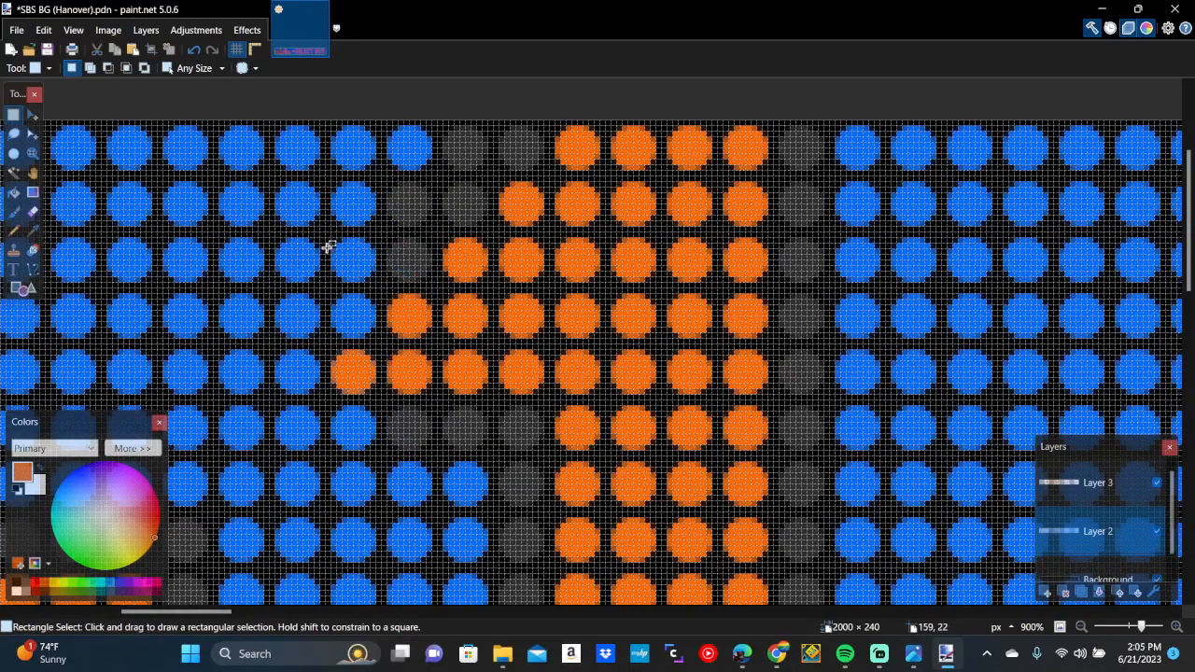
drag(329, 237, 382, 450)
key(Delete)
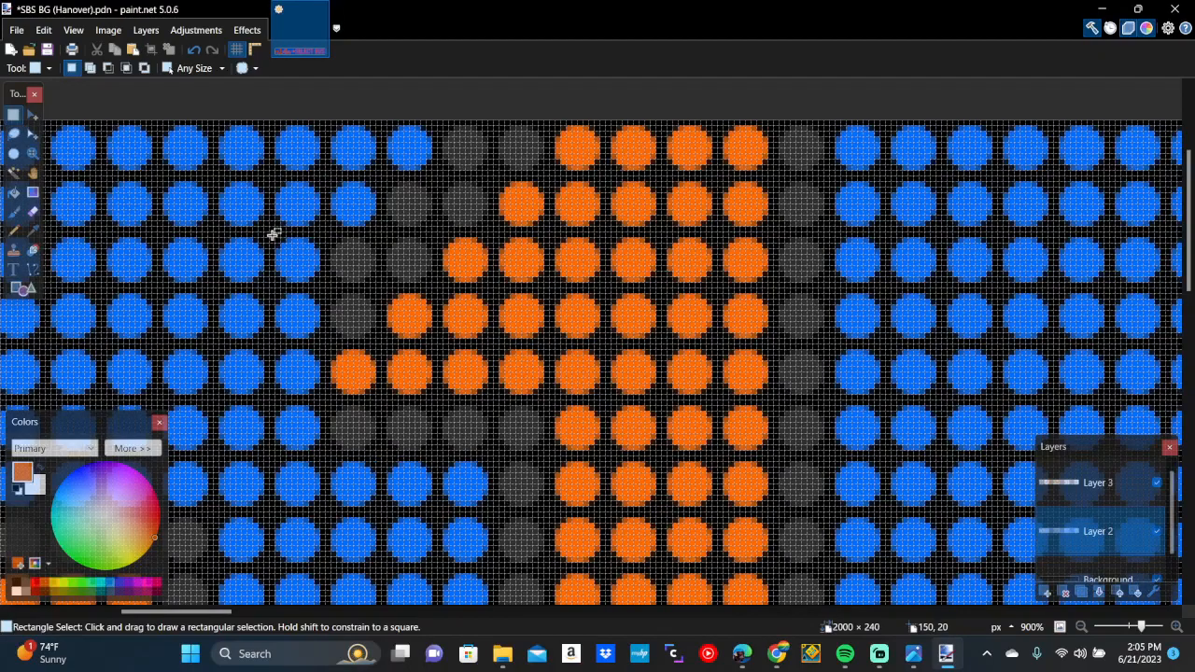
drag(273, 235, 324, 457)
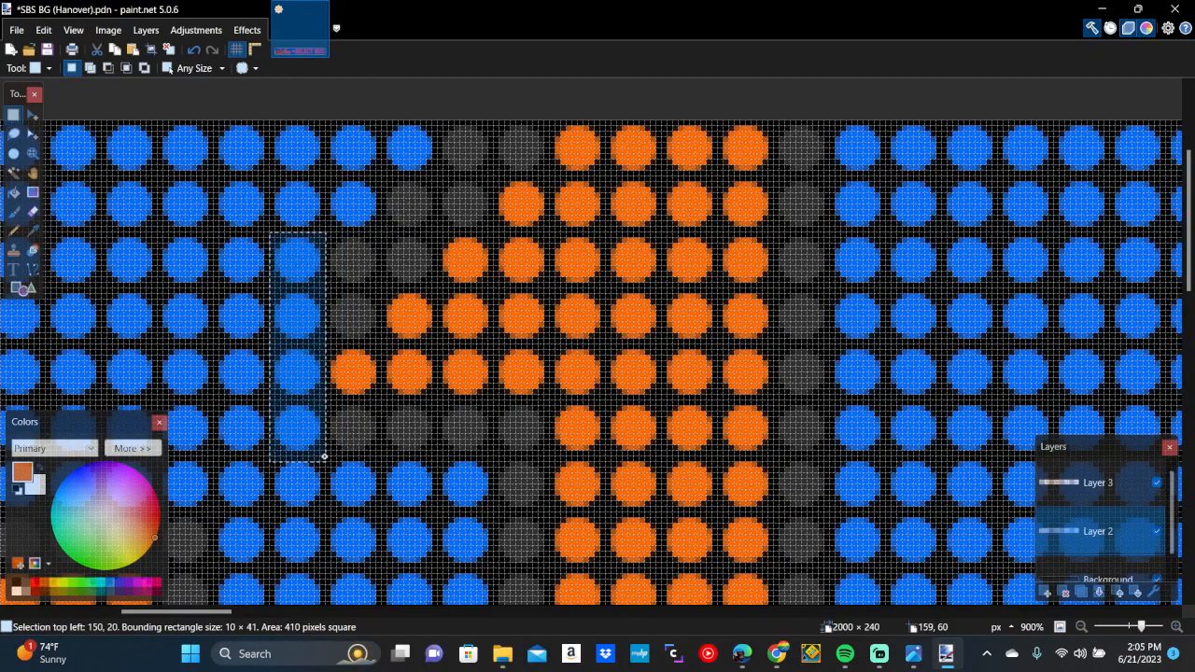
key(Delete)
Duplicate the 10 × 10 px blue dot at 140, 20 into the adjacent cleared cell at 150, 20 beside the 1's flag
scroll(325, 455, down, 1)
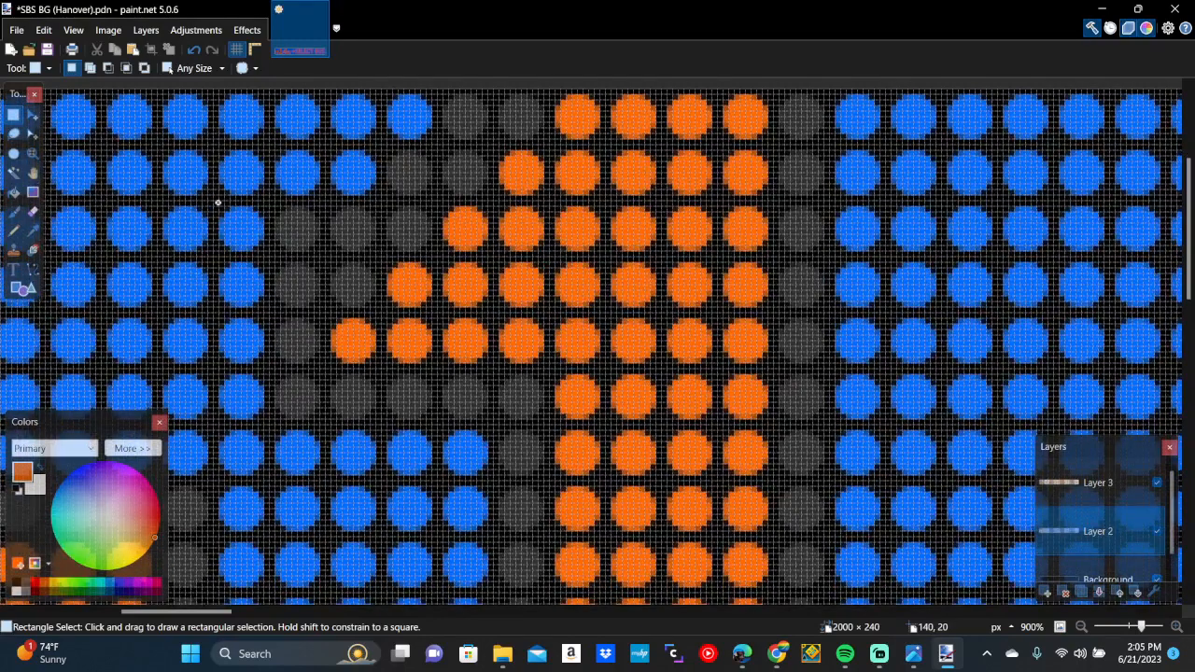
drag(216, 203, 267, 254)
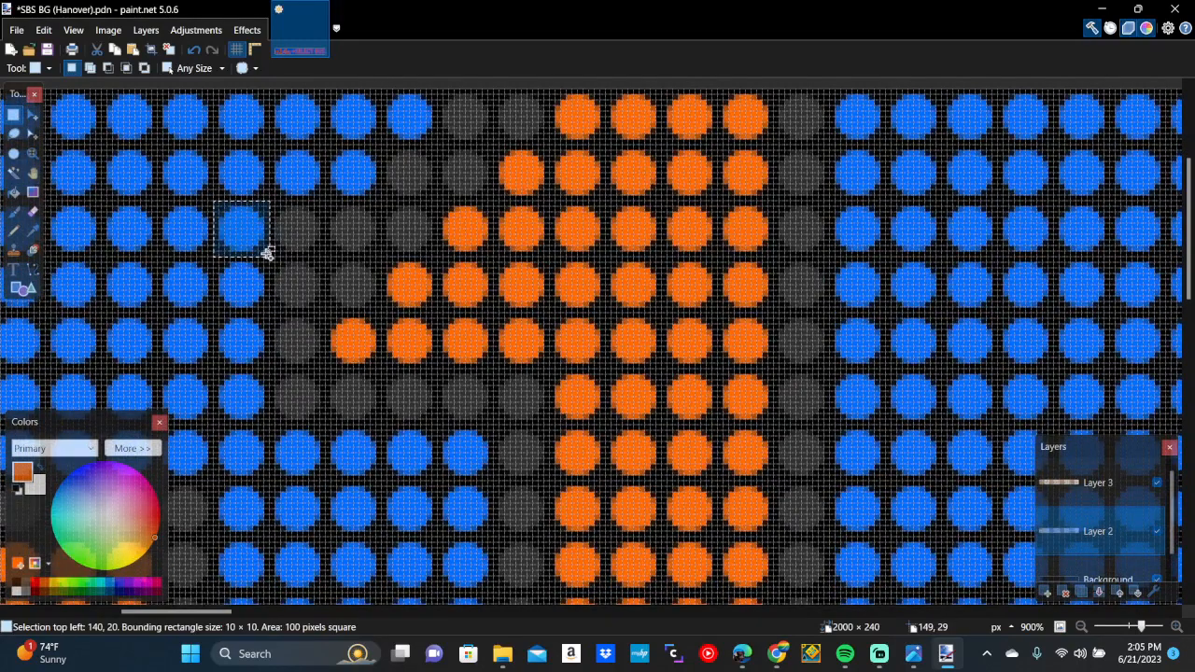
key(m)
drag(289, 274, 346, 277)
Delete the blue dots around the 1's base with a 162 × 50 px selection reaching the panel's lower edge
scroll(349, 276, down, 2)
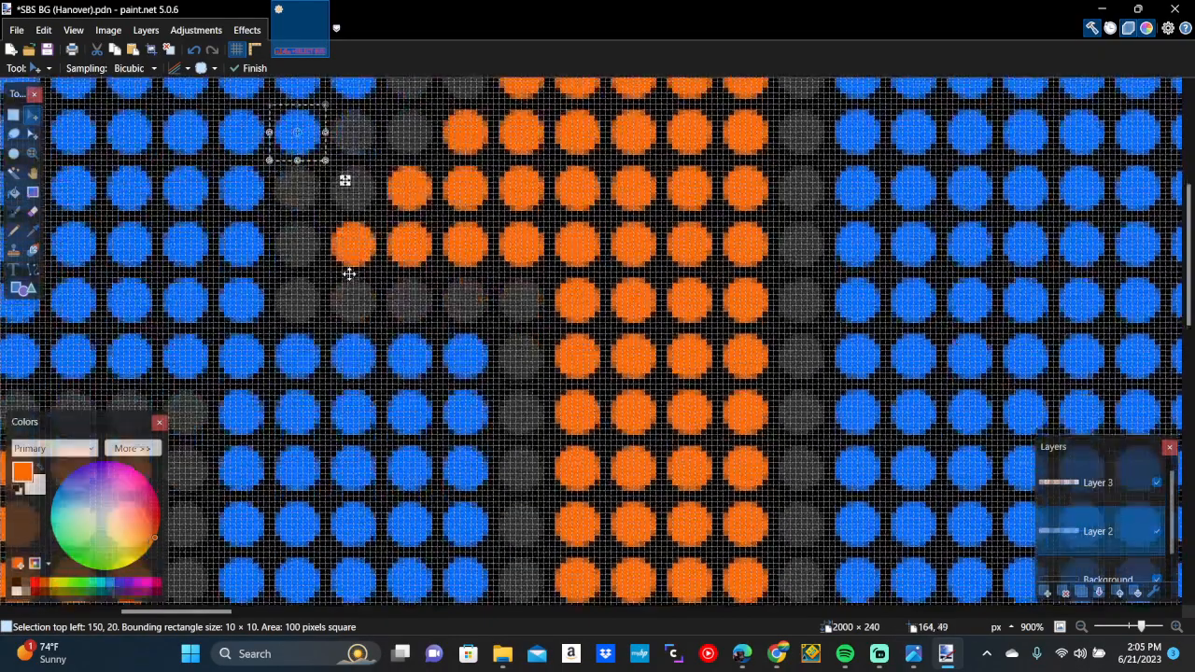
scroll(348, 274, right, 2)
scroll(348, 271, down, 10)
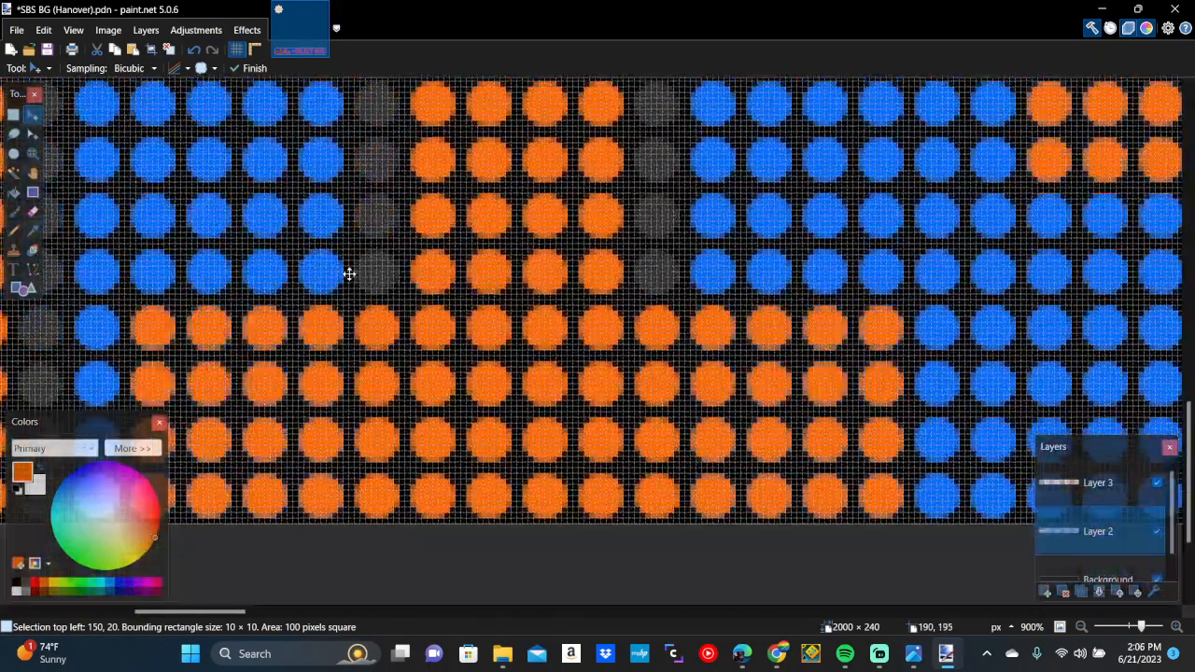
scroll(347, 272, left, 2)
click(13, 114)
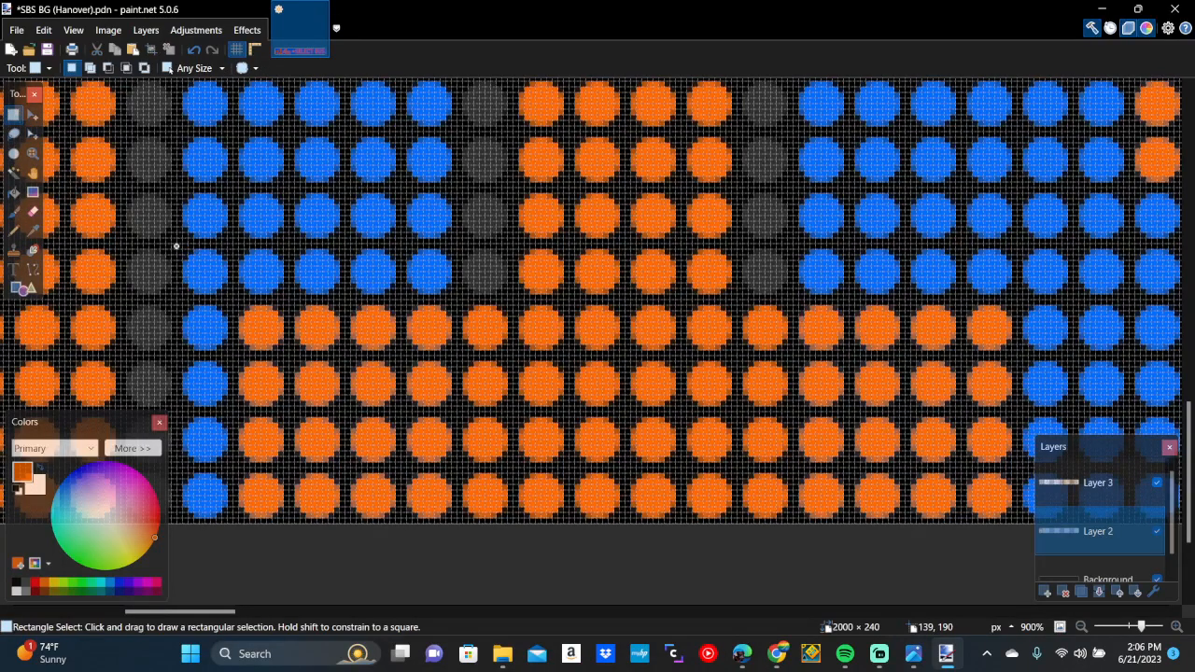
drag(176, 245, 1073, 590)
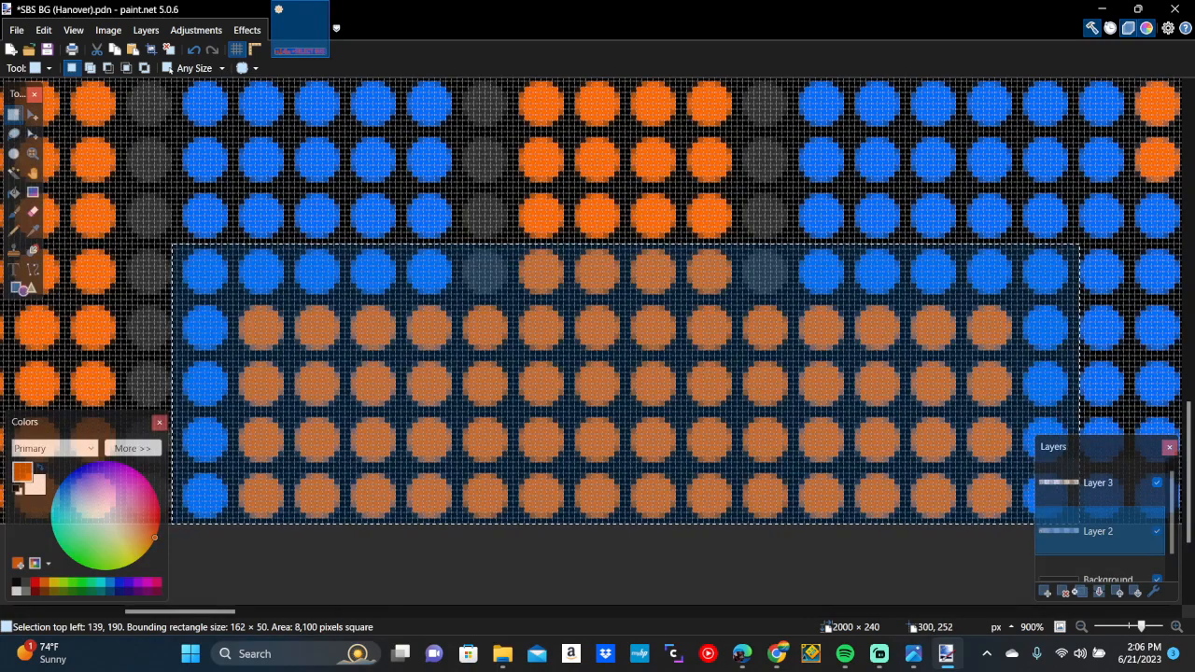
key(Delete)
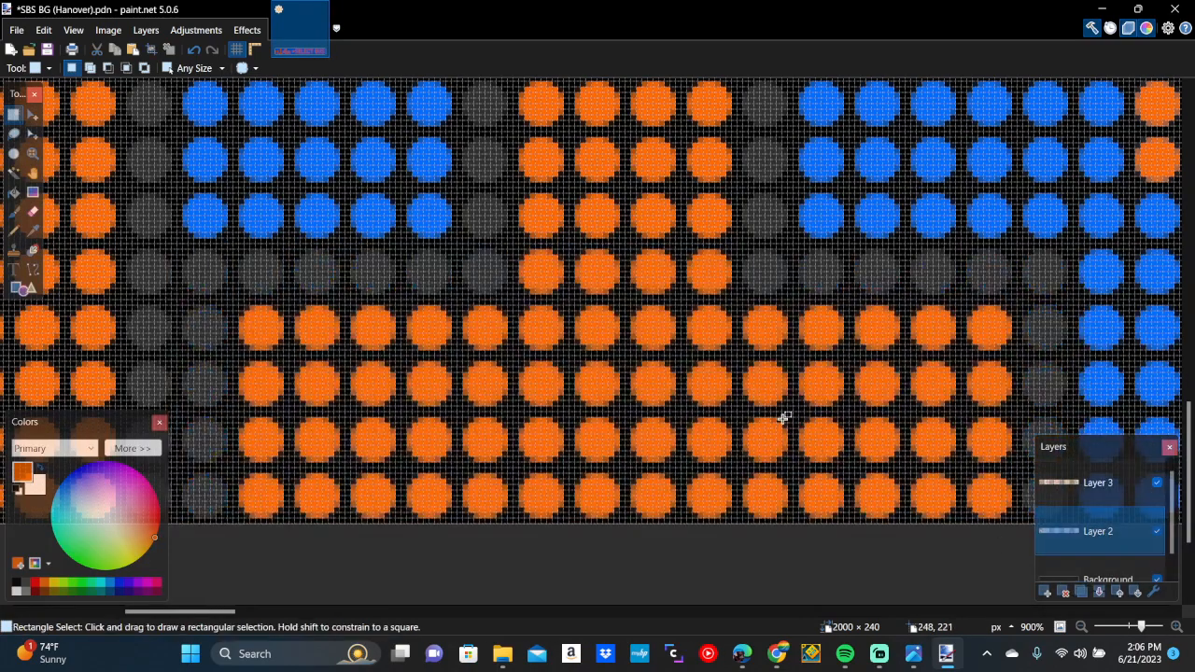
Delete the blue dots along both sides of the 4's vertical stem and all around its horizontal crossbar
scroll(782, 417, down, 6)
scroll(783, 417, right, 3)
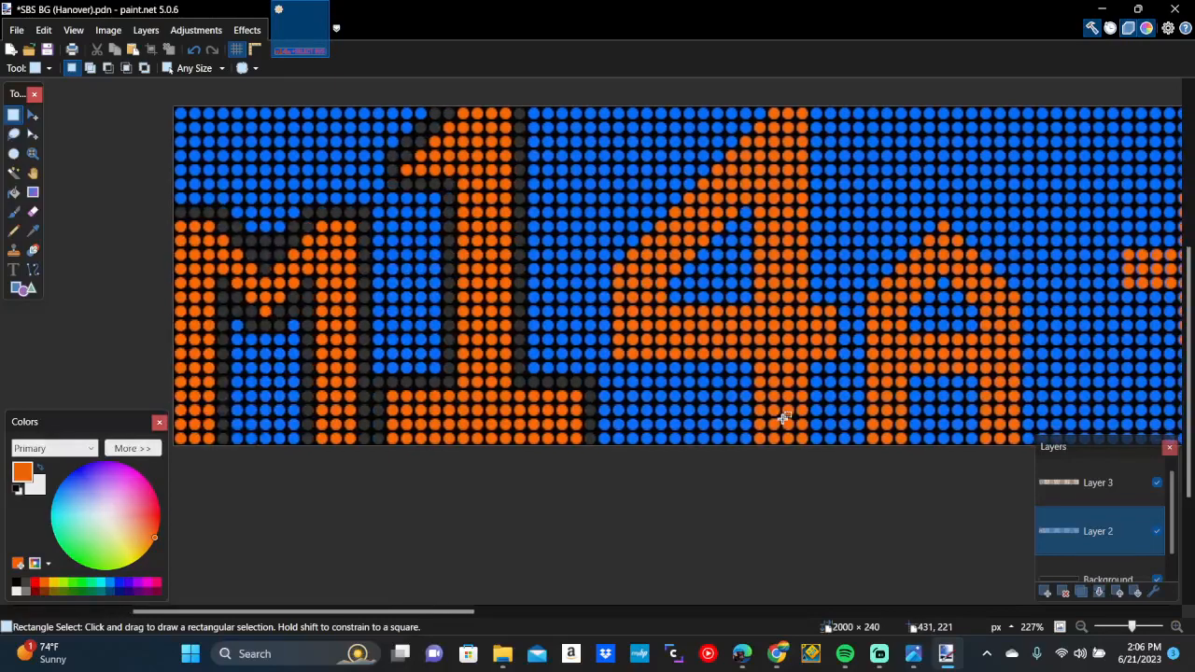
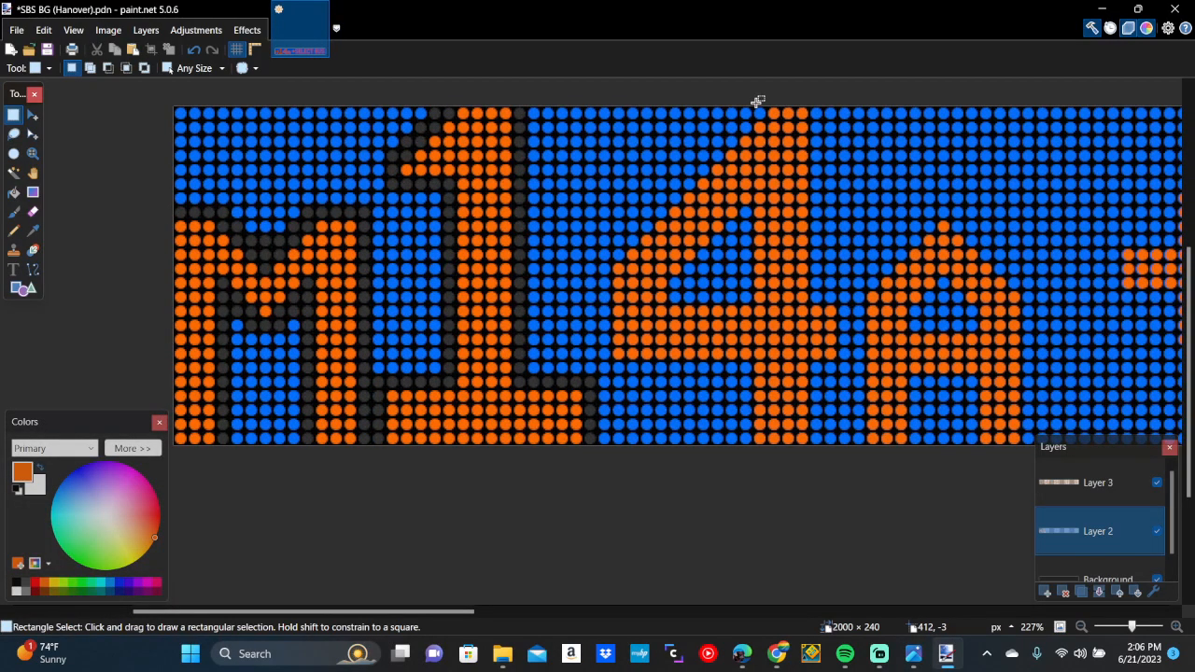
scroll(758, 101, up, 2)
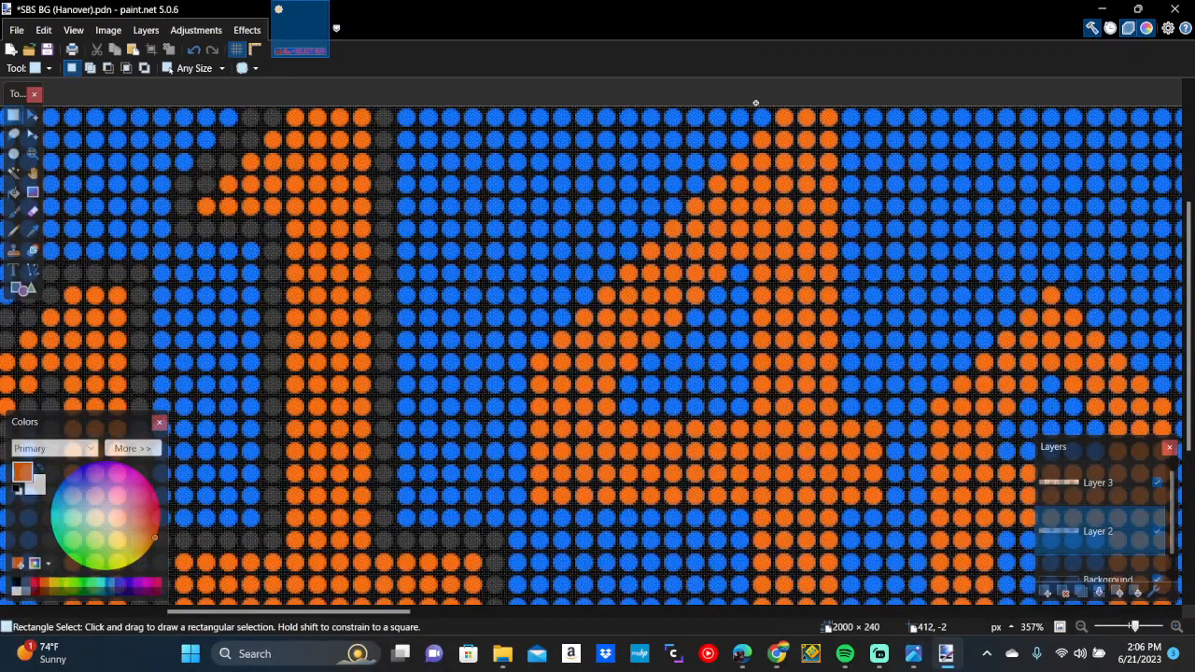
mouse_move(755, 103)
mouse_down()
mouse_move(802, 223)
mouse_move(743, 99)
mouse_move(762, 165)
mouse_move(859, 373)
mouse_move(886, 624)
mouse_move(860, 625)
mouse_up()
key(Delete)
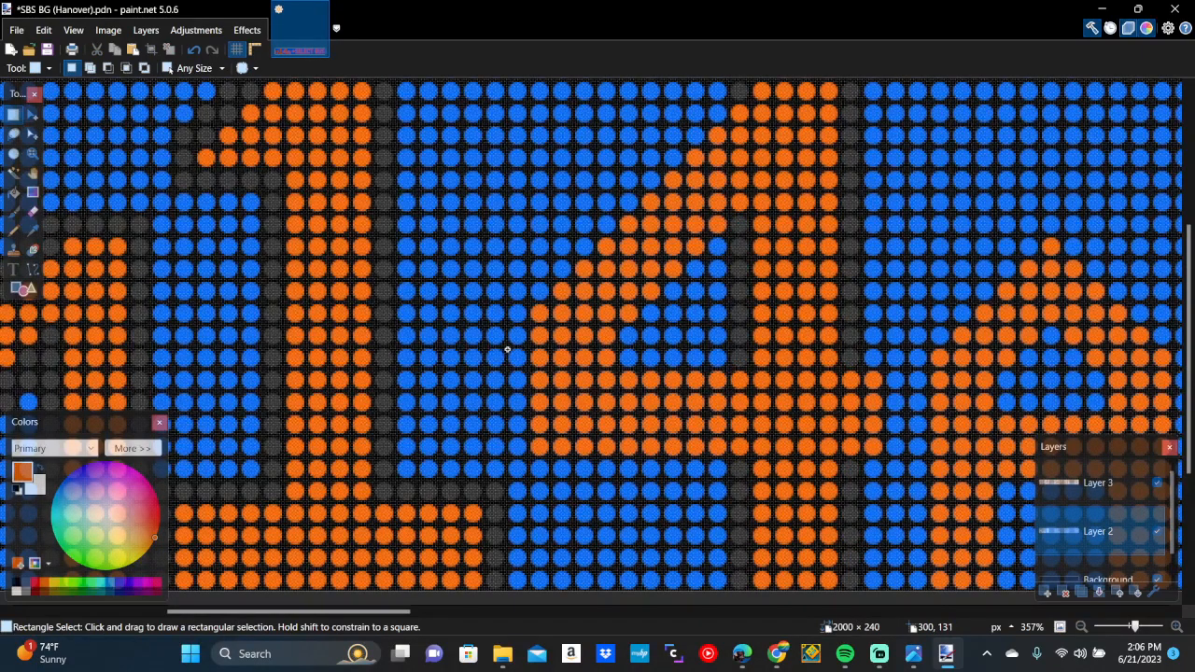
mouse_move(507, 349)
mouse_down()
mouse_move(741, 450)
mouse_move(881, 486)
mouse_move(906, 480)
mouse_up()
key(Delete)
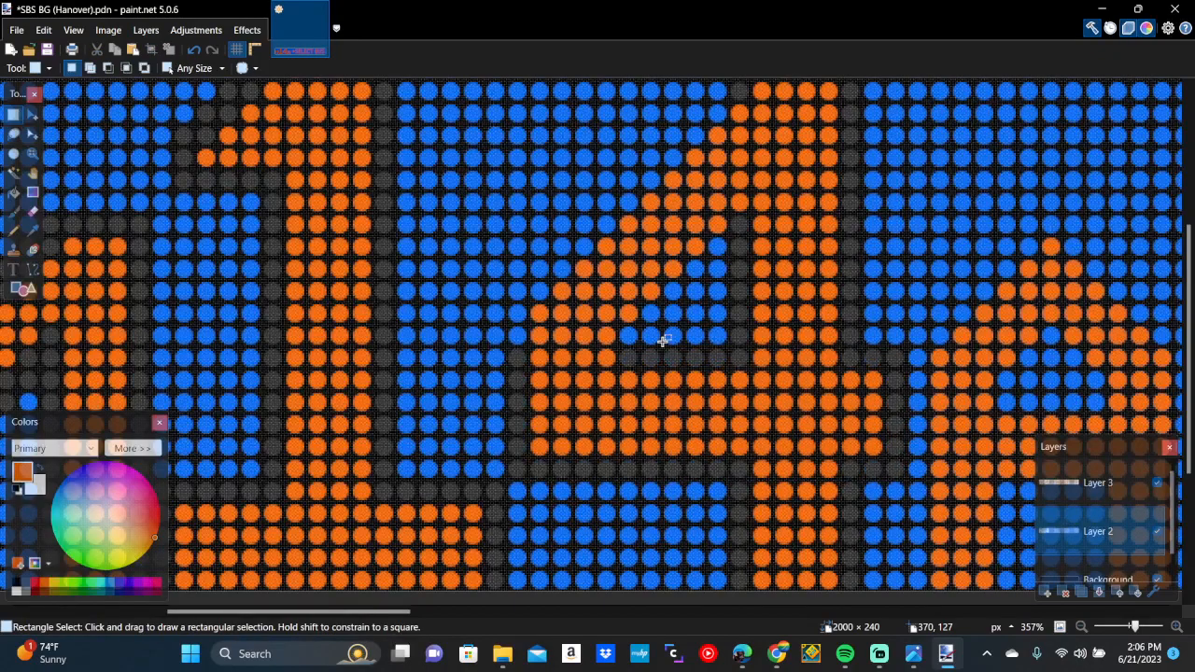
Delete the blue dots bordering the lower end of the 4's diagonal, both outside it and inside the 4's opening
scroll(663, 341, up, 5)
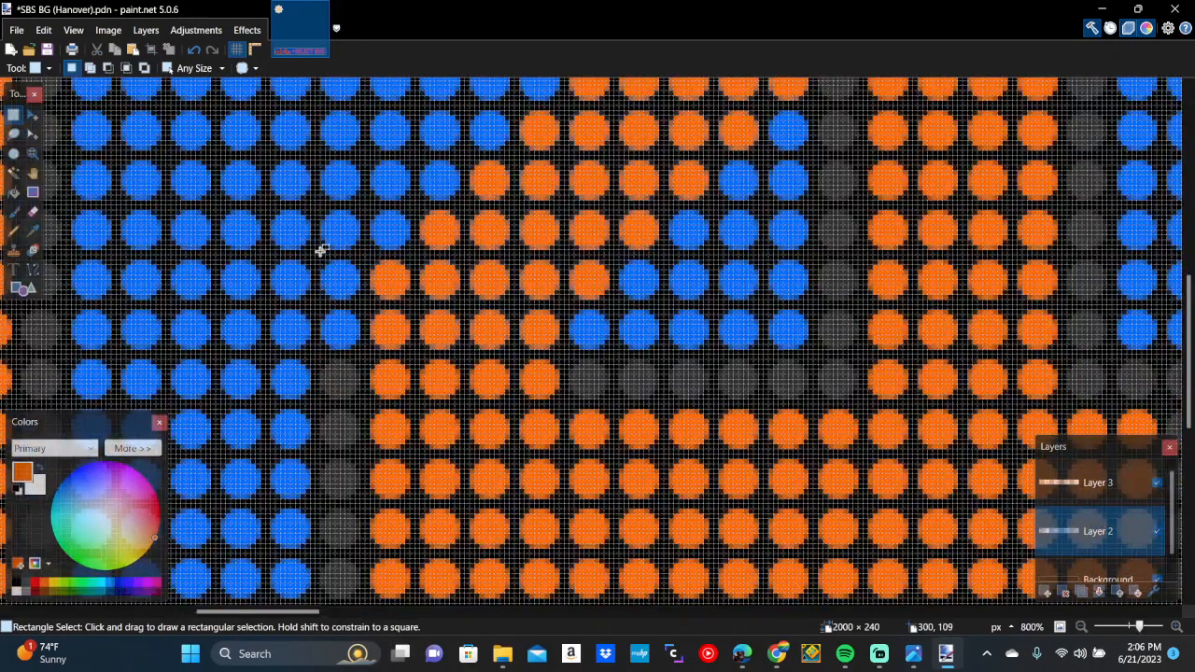
mouse_move(320, 209)
mouse_down()
mouse_move(440, 265)
mouse_move(679, 310)
mouse_move(664, 351)
mouse_up()
key(Delete)
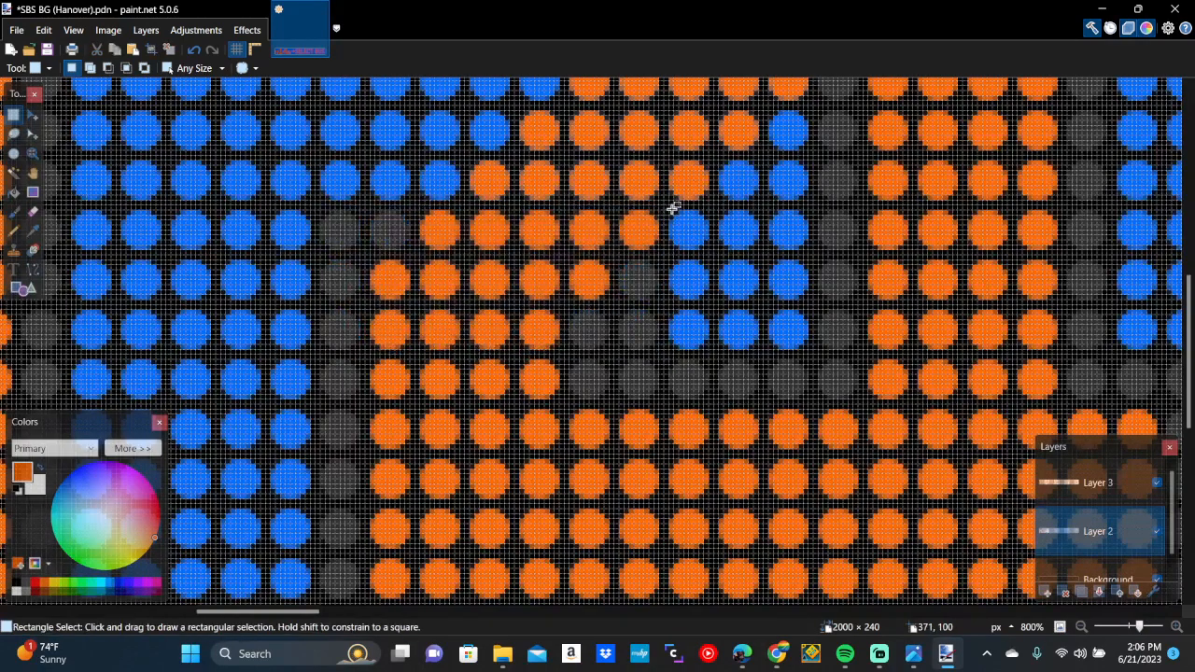
drag(661, 211, 715, 294)
key(Delete)
Delete the blue dots along the inner edge of the 4's diagonal, up to the top of its opening
scroll(715, 293, up, 1)
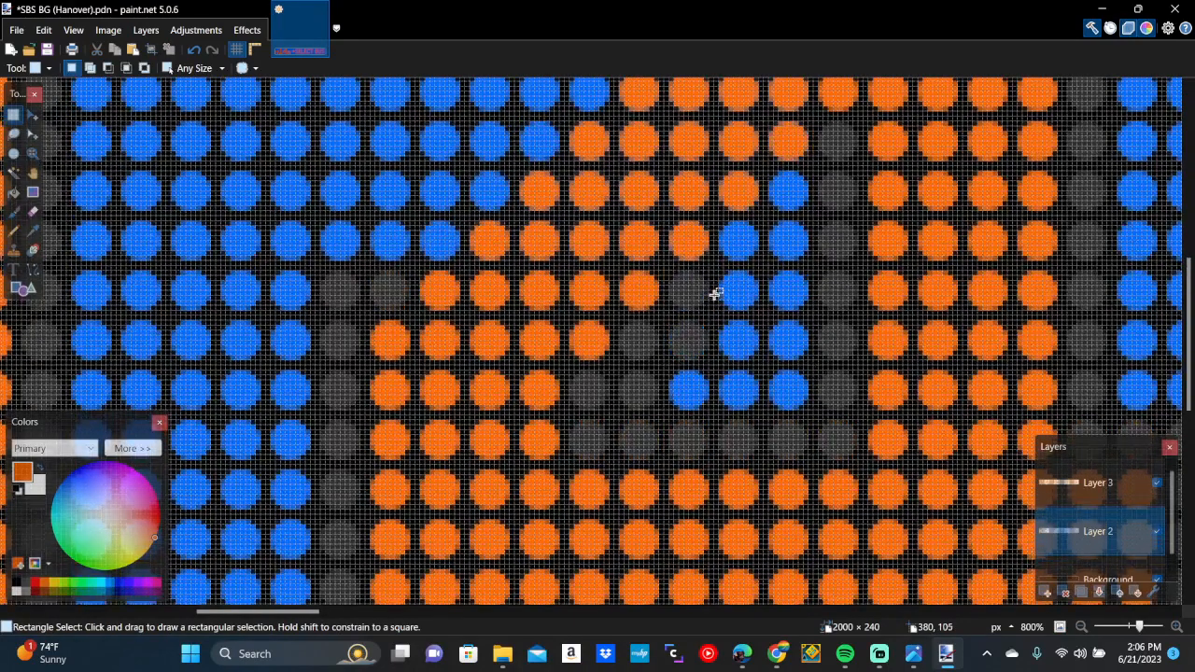
drag(709, 215, 810, 264)
key(Delete)
drag(764, 165, 817, 222)
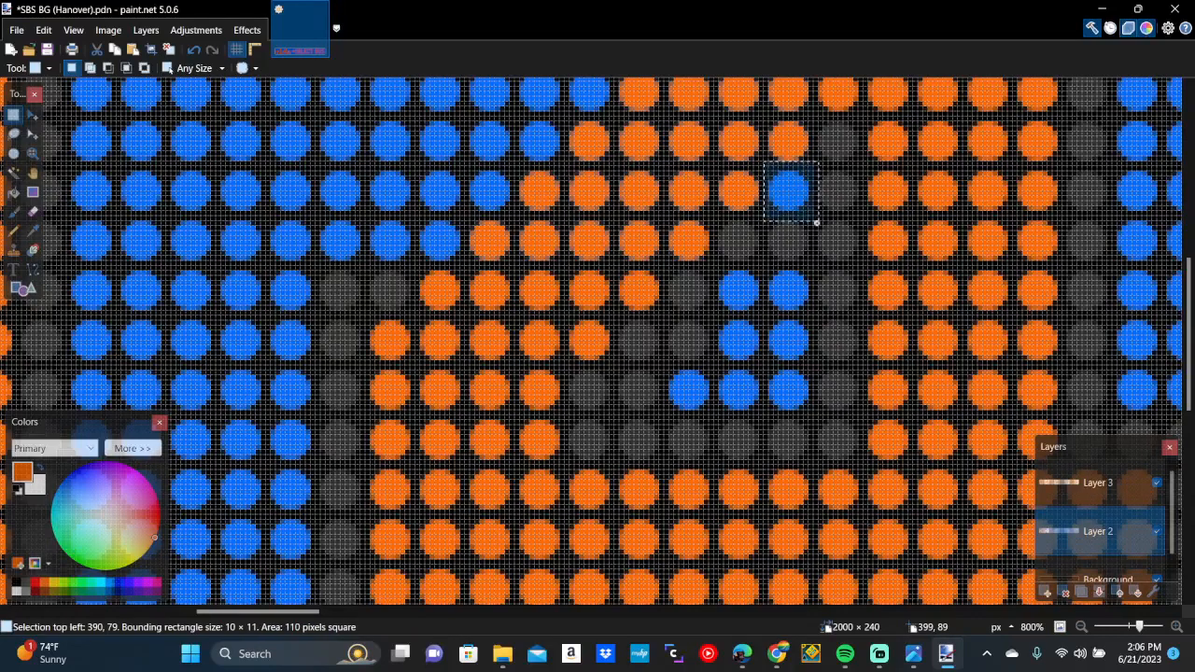
key(Delete)
drag(719, 267, 762, 315)
key(Delete)
Delete the blue dots outlining the outer edge of the 4's diagonal across its lower half, two dots per row
drag(371, 221, 731, 269)
key(Delete)
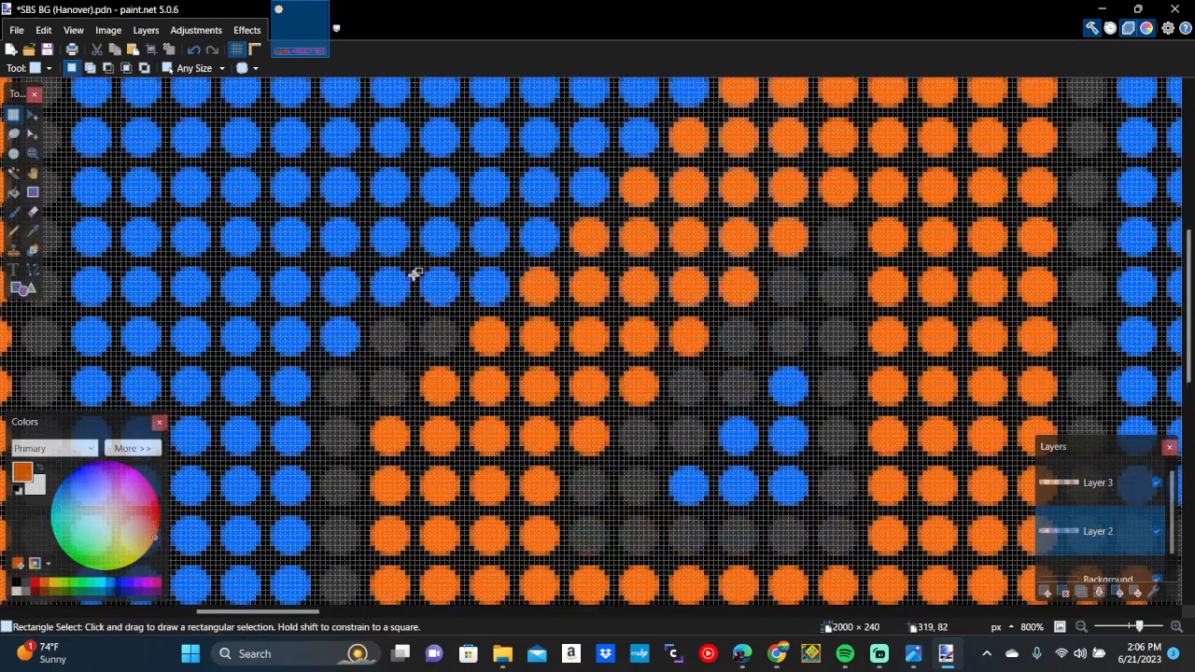
drag(417, 267, 622, 310)
key(Delete)
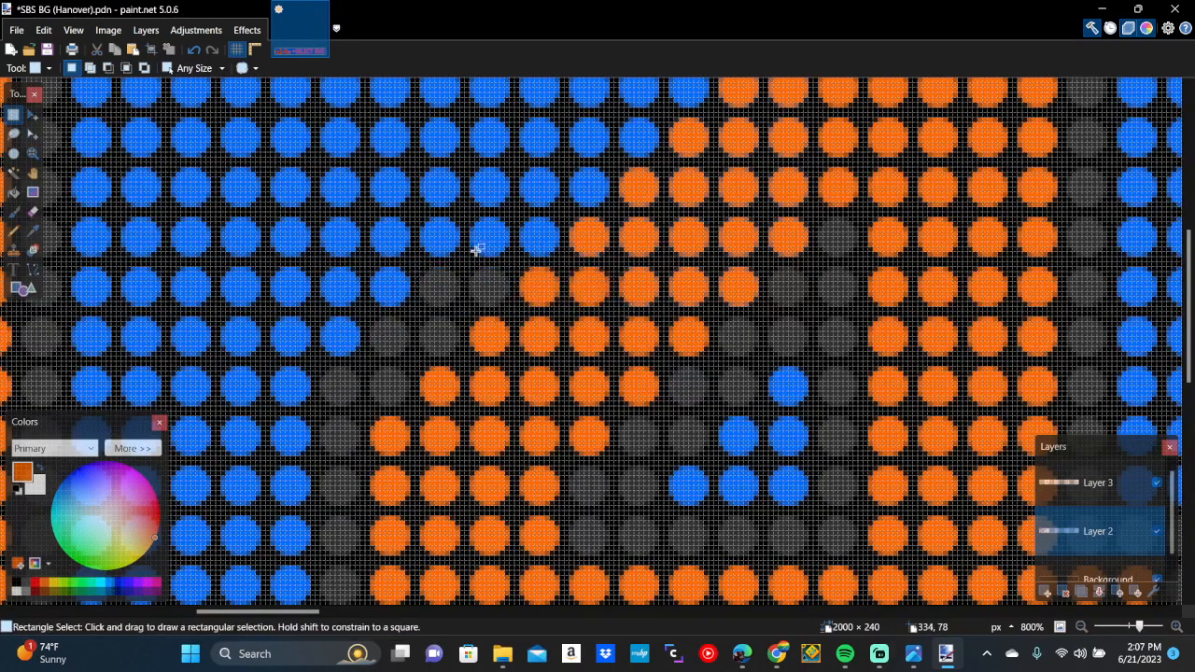
drag(469, 217, 573, 265)
key(Delete)
mouse_move(522, 164)
mouse_down()
mouse_move(638, 213)
mouse_move(615, 209)
mouse_up()
key(Delete)
Delete the blue dots outlining the outer edge of the 4's diagonal across its upper half, two dots per row
scroll(616, 207, up, 3)
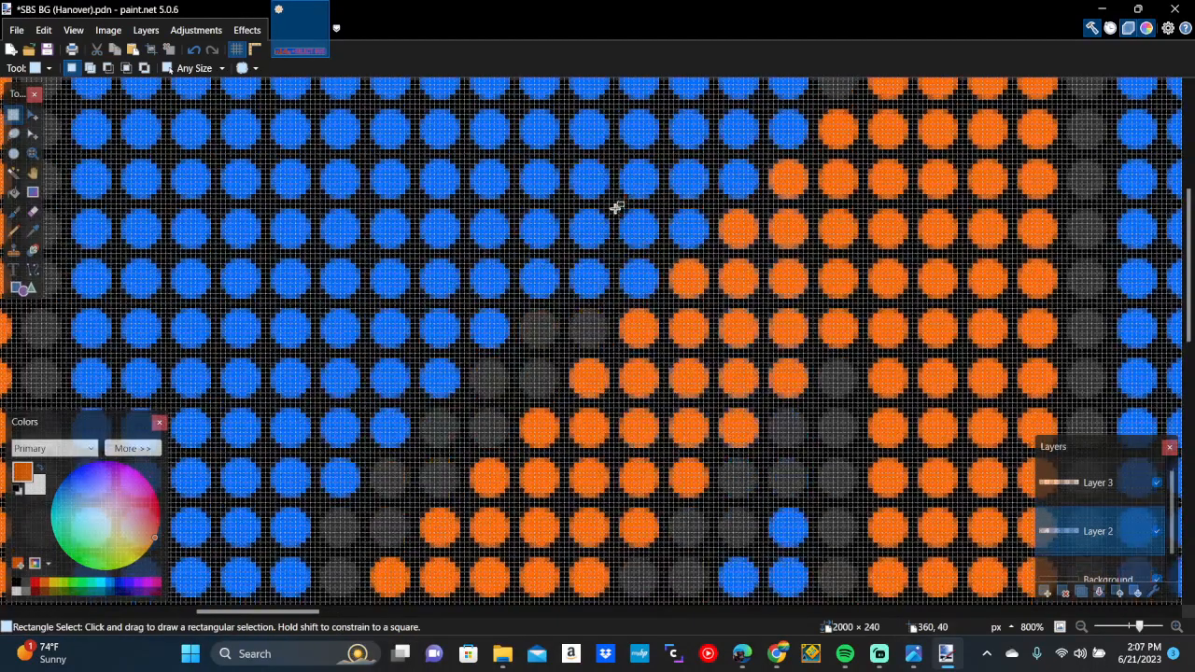
drag(571, 260, 660, 295)
key(Delete)
mouse_move(617, 209)
mouse_down()
mouse_move(720, 234)
mouse_move(717, 245)
mouse_up()
key(Delete)
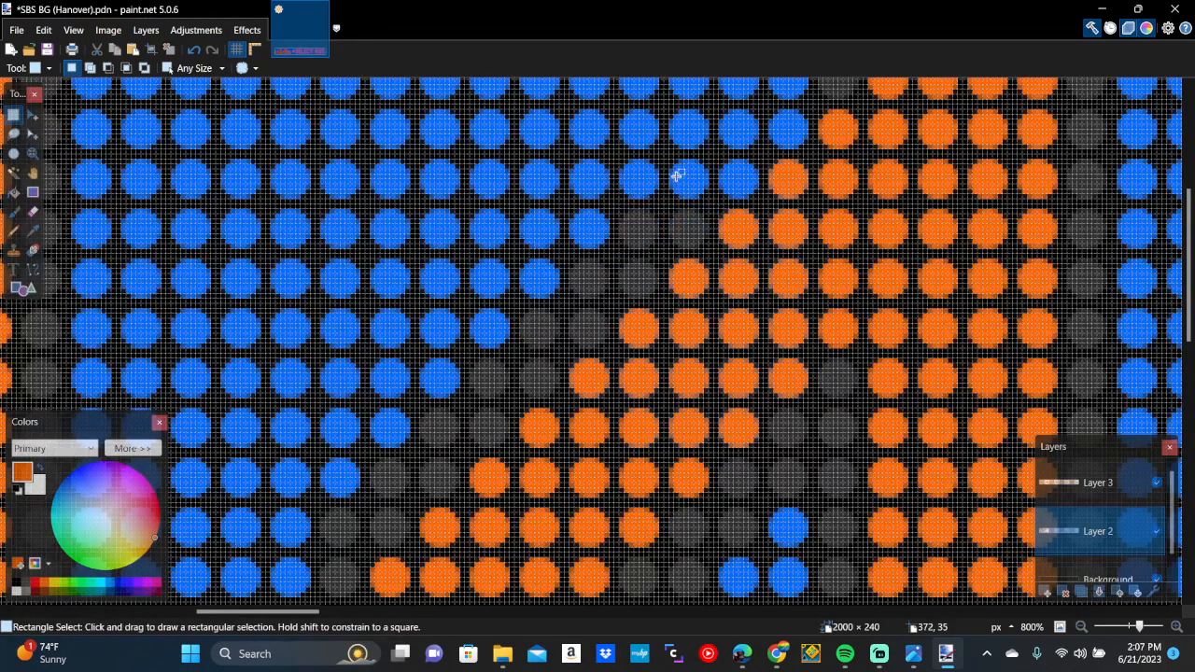
drag(669, 158, 902, 209)
key(Delete)
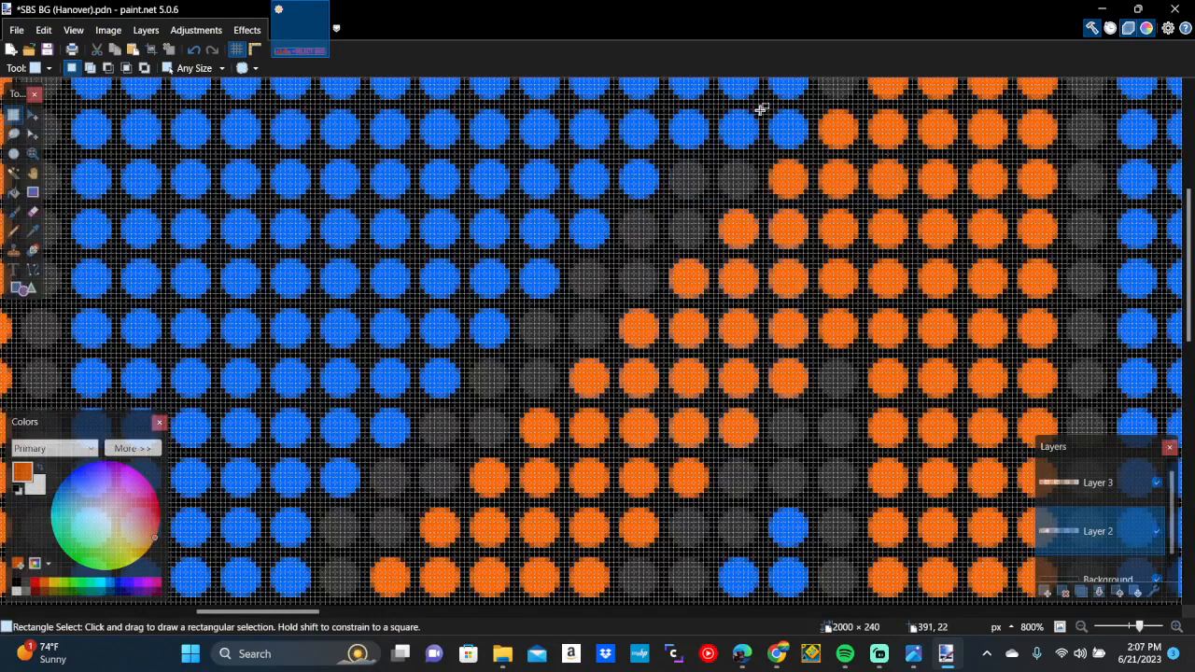
mouse_move(720, 111)
mouse_down()
mouse_move(795, 126)
mouse_move(820, 159)
mouse_up()
key(Delete)
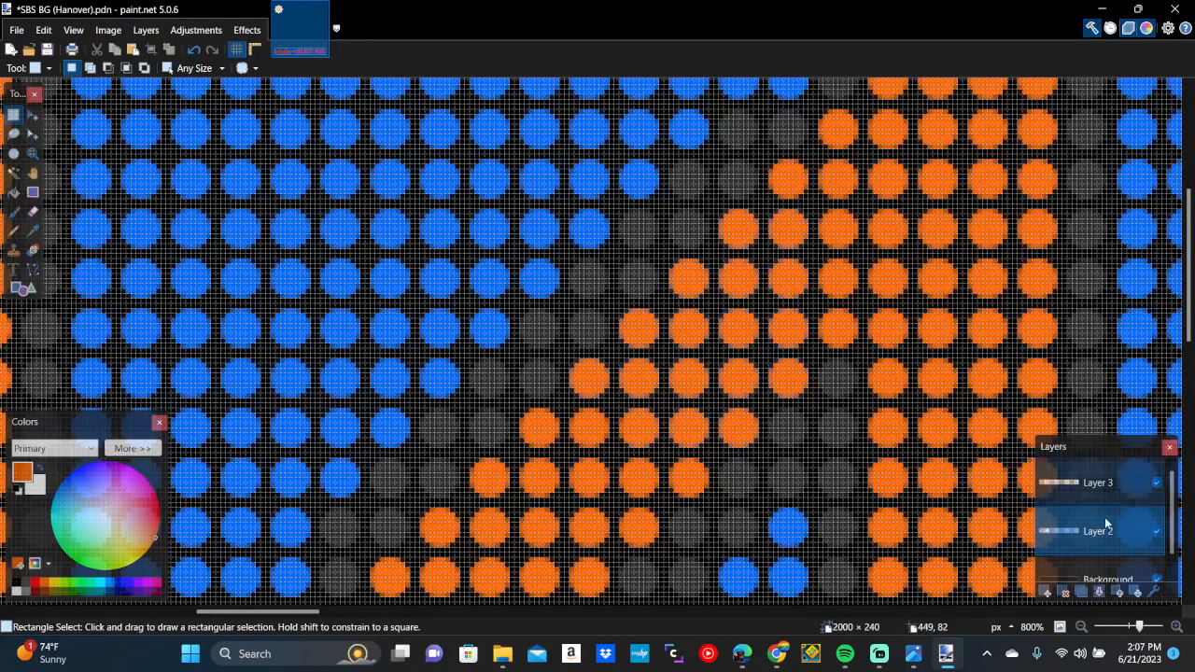
Hide Layer 3 and delete the leftover blue dots on Layer 2 that lie beneath the 4's orange diagonal
click(1156, 484)
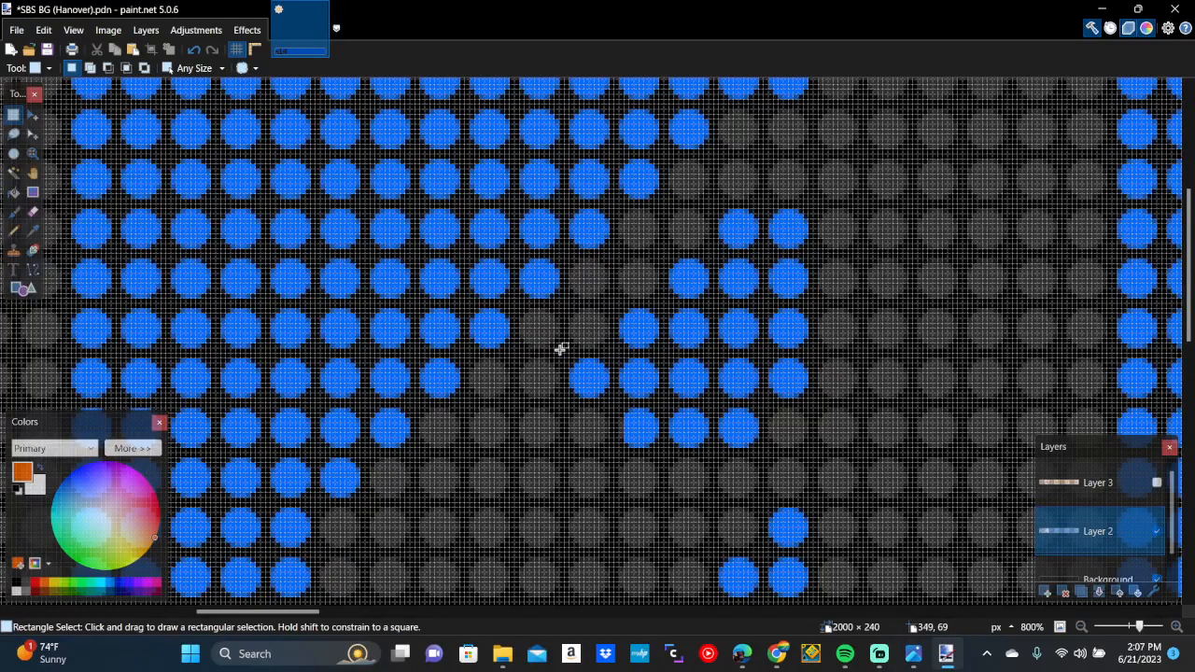
drag(560, 348, 809, 456)
key(Delete)
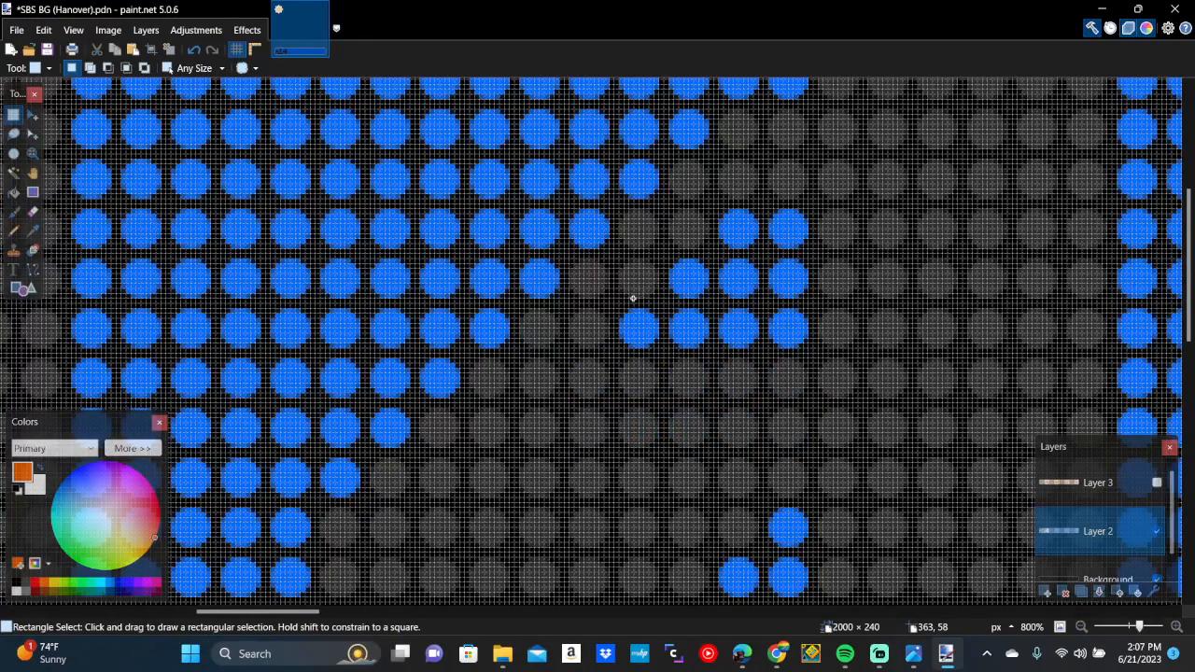
drag(632, 298, 841, 361)
key(Delete)
drag(717, 198, 885, 332)
key(Delete)
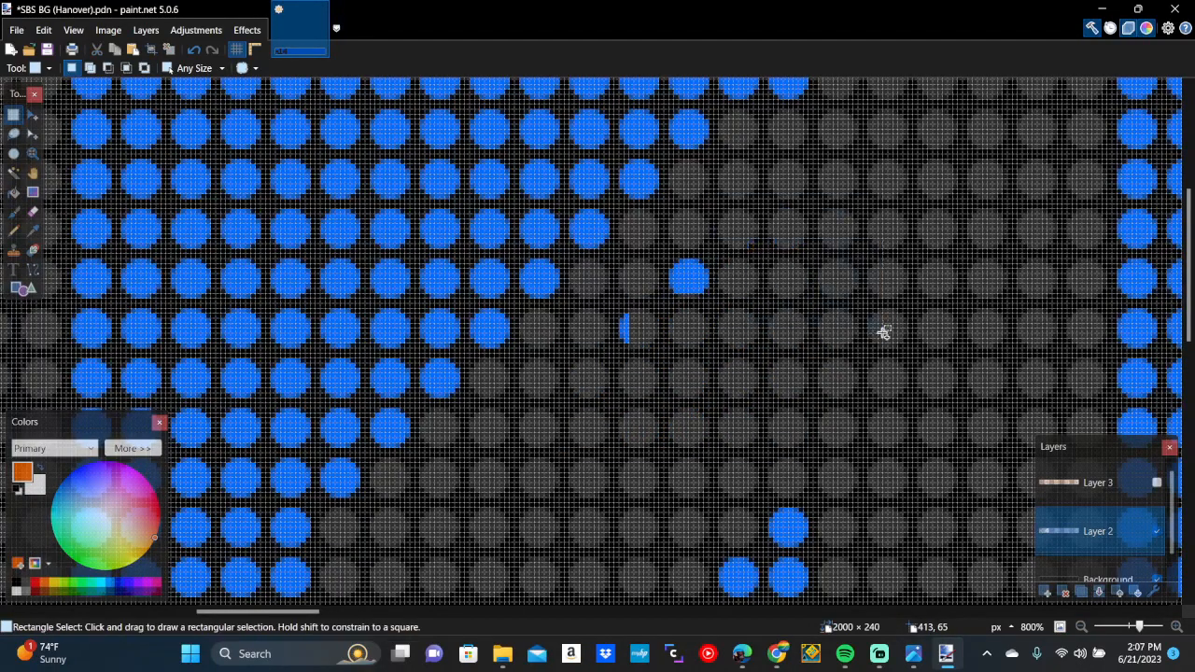
drag(660, 256, 800, 342)
key(Delete)
drag(615, 312, 679, 356)
key(Delete)
Examine the cleared outlines of the M, 1 and 4 on Layer 2 for leftover blue dots
scroll(679, 356, down, 3)
scroll(679, 356, down, 5)
scroll(679, 355, left, 5)
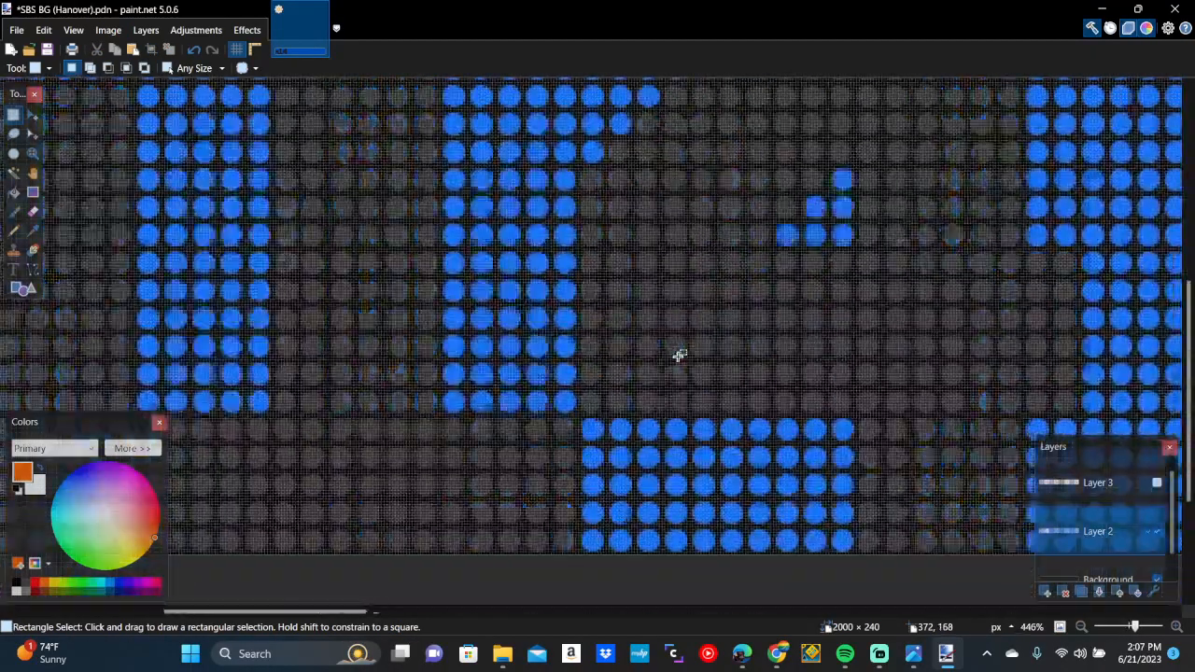
scroll(679, 356, up, 6)
scroll(679, 355, down, 3)
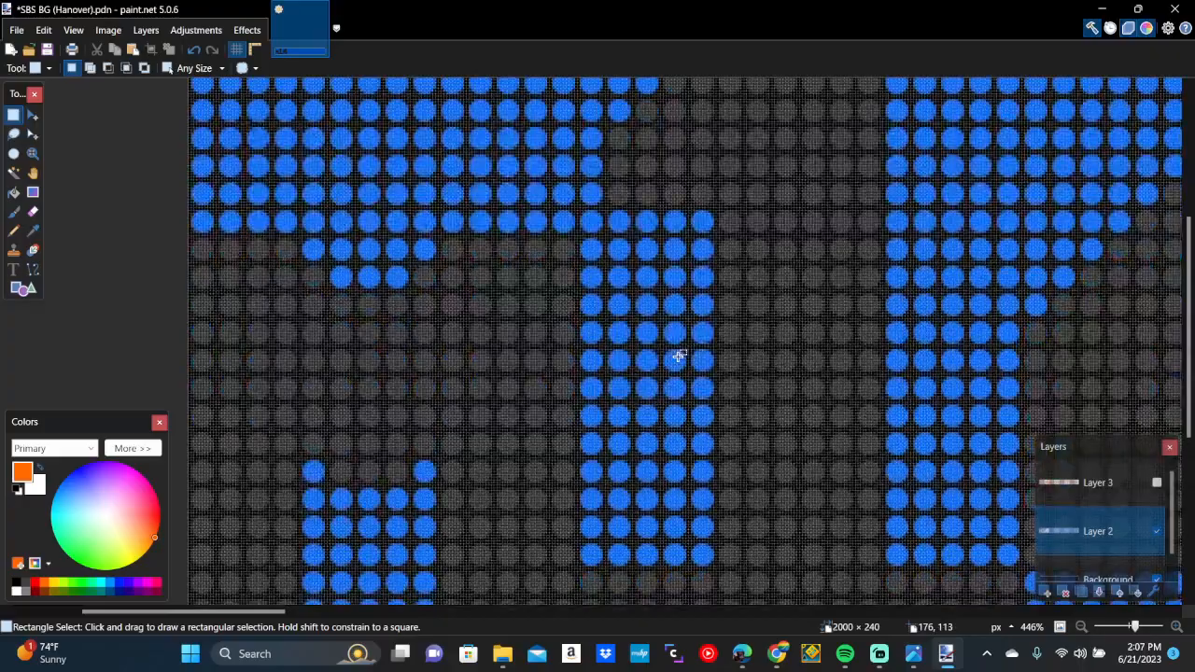
scroll(679, 356, up, 4)
scroll(679, 356, down, 9)
scroll(679, 355, up, 7)
scroll(679, 355, right, 1)
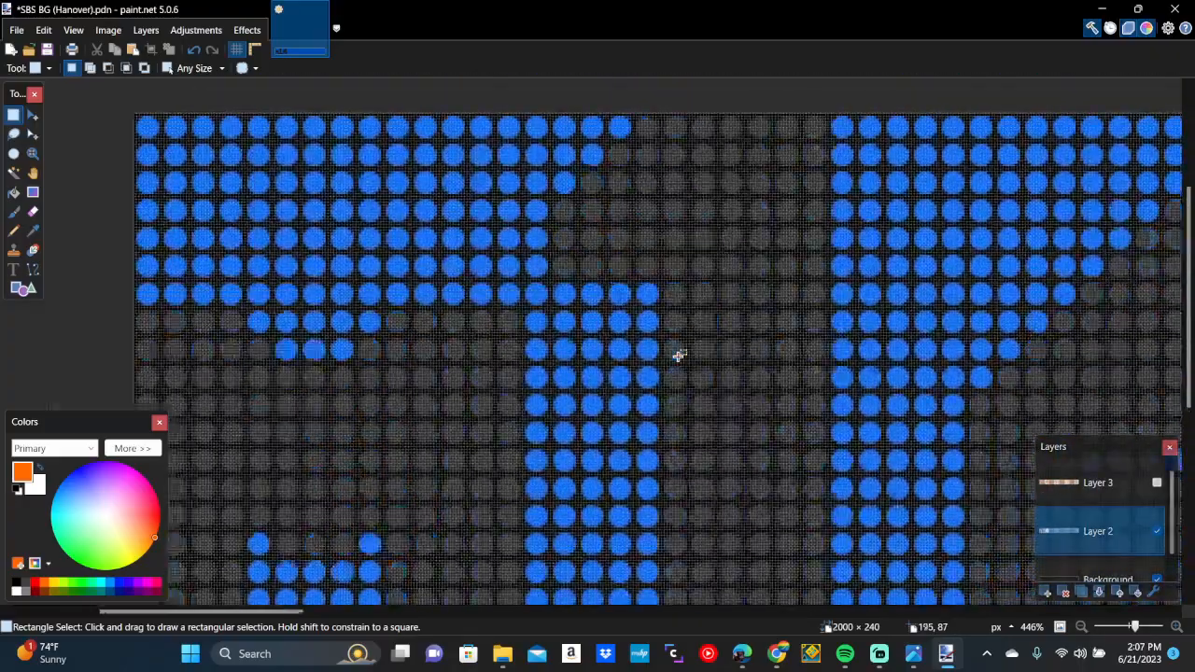
Make Layer 3 visible again over the cleared dots and keep Layer 2 as the active layer
scroll(678, 355, right, 5)
click(1155, 485)
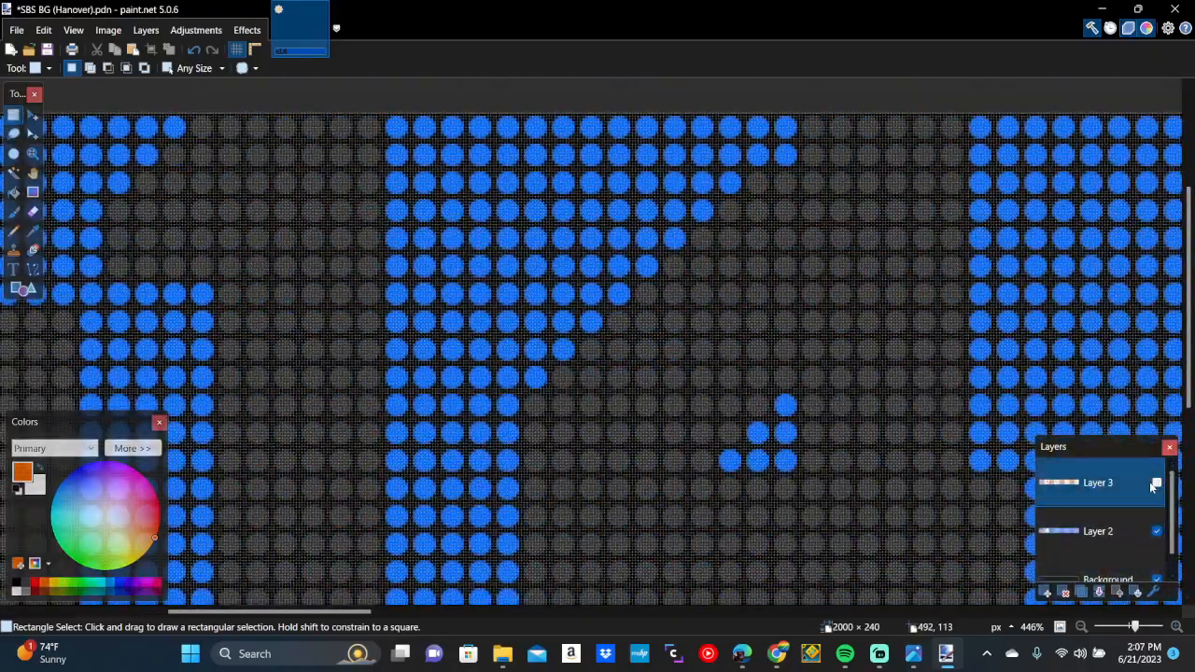
click(1116, 549)
click(1158, 482)
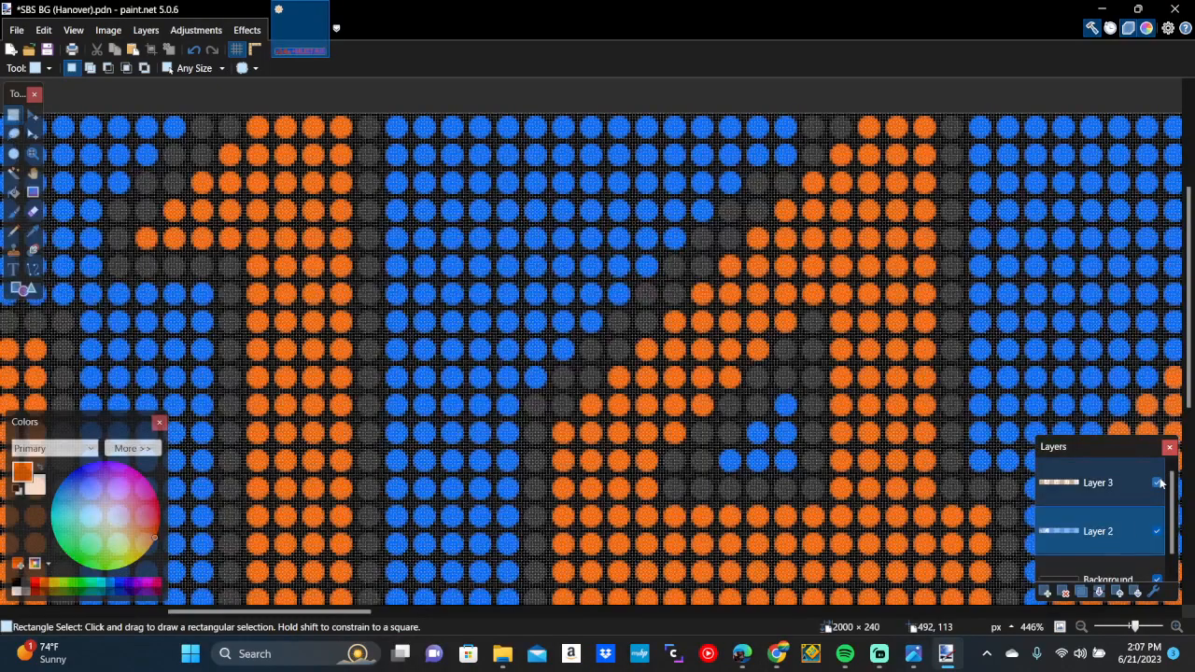
Delete the Layer 2 blue dots under and along both sides of the A's left leg, down to the sign's bottom edge
scroll(794, 413, right, 5)
scroll(801, 414, down, 2)
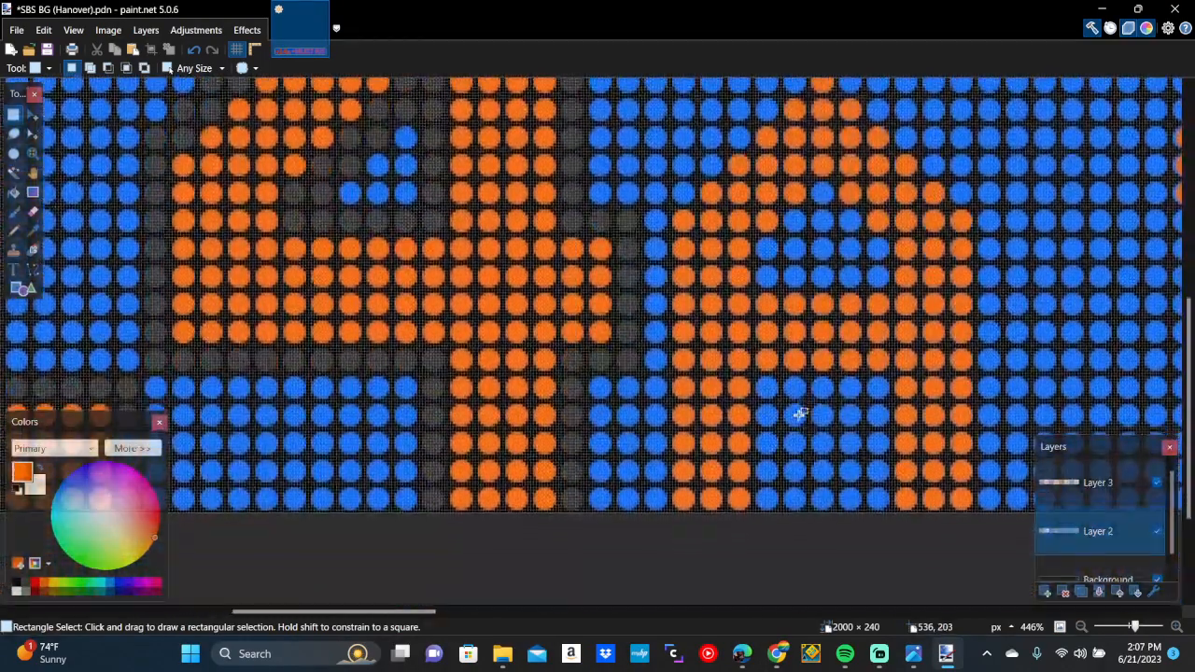
scroll(800, 414, up, 3)
scroll(800, 413, right, 3)
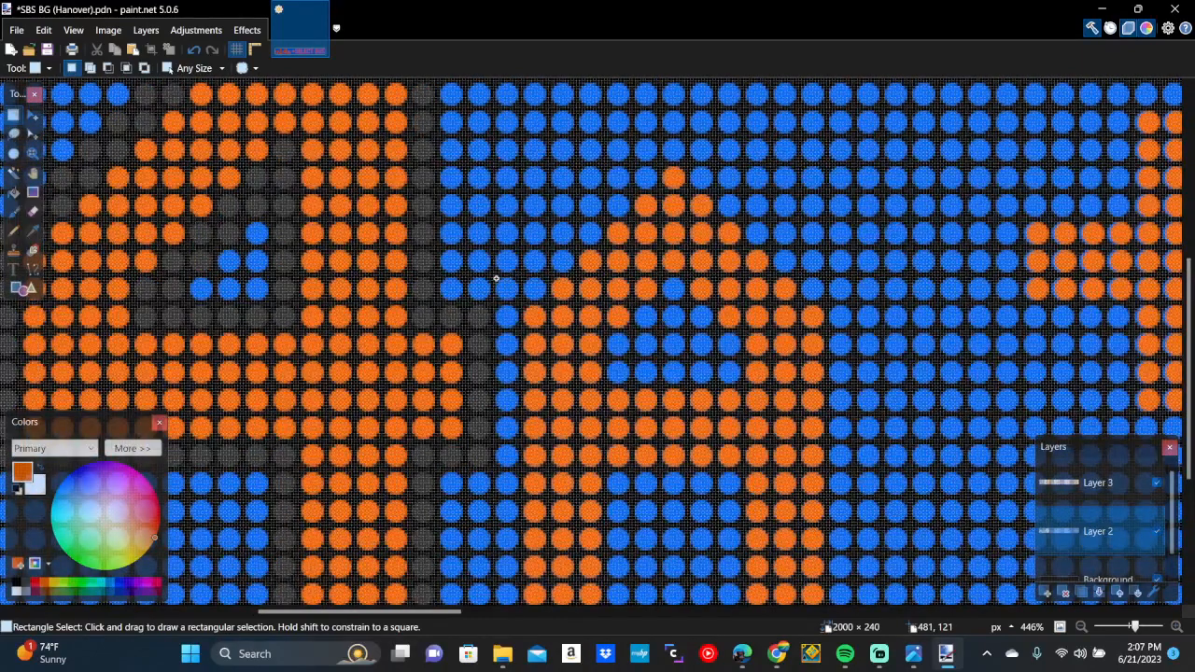
drag(496, 278, 630, 587)
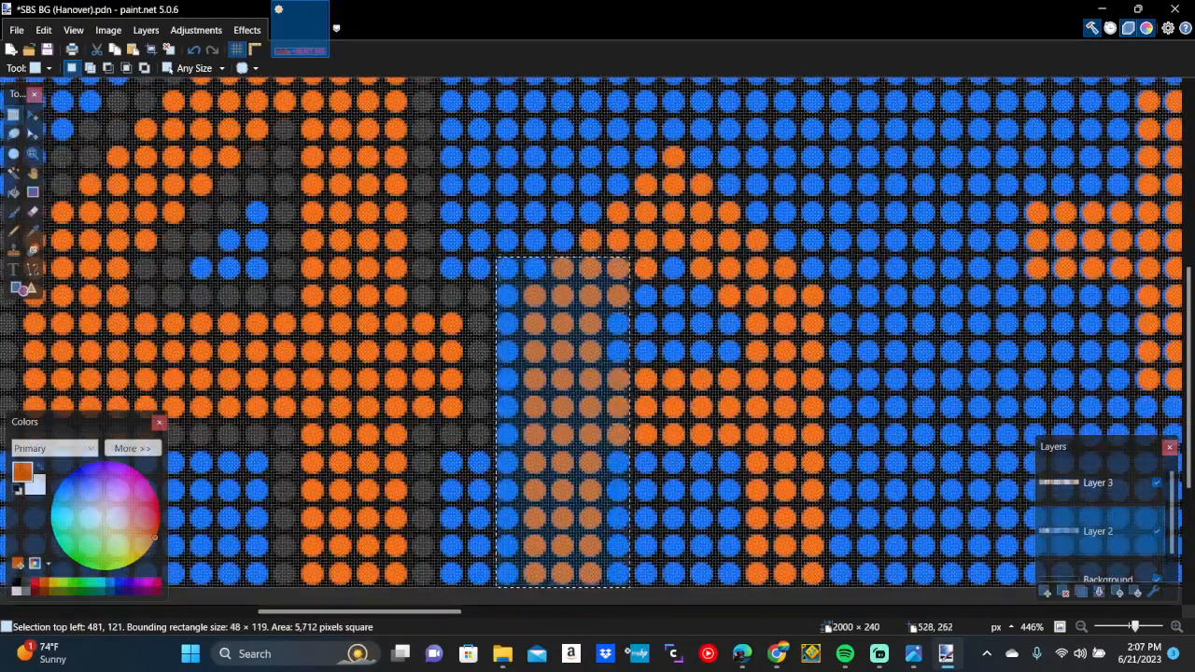
key(Delete)
key(ctrl+d)
scroll(604, 332, up, 1)
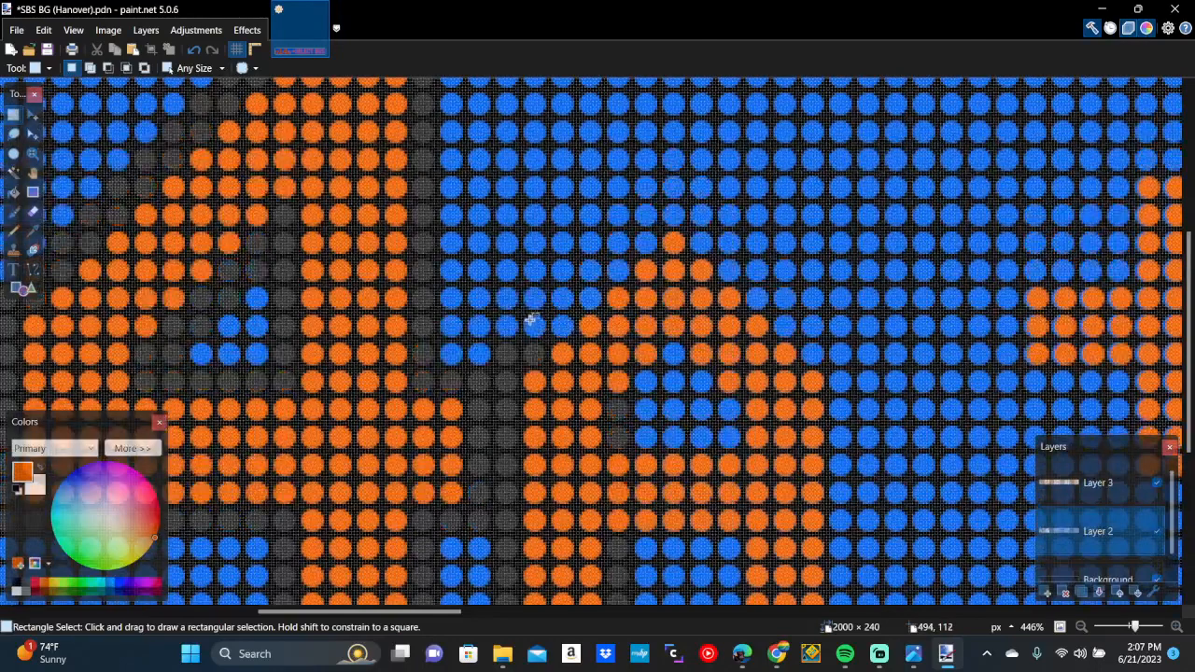
Delete the blue dots under and two dots either side of the A in the two rows above its shoulders
drag(524, 315, 827, 339)
key(Delete)
key(ctrl+d)
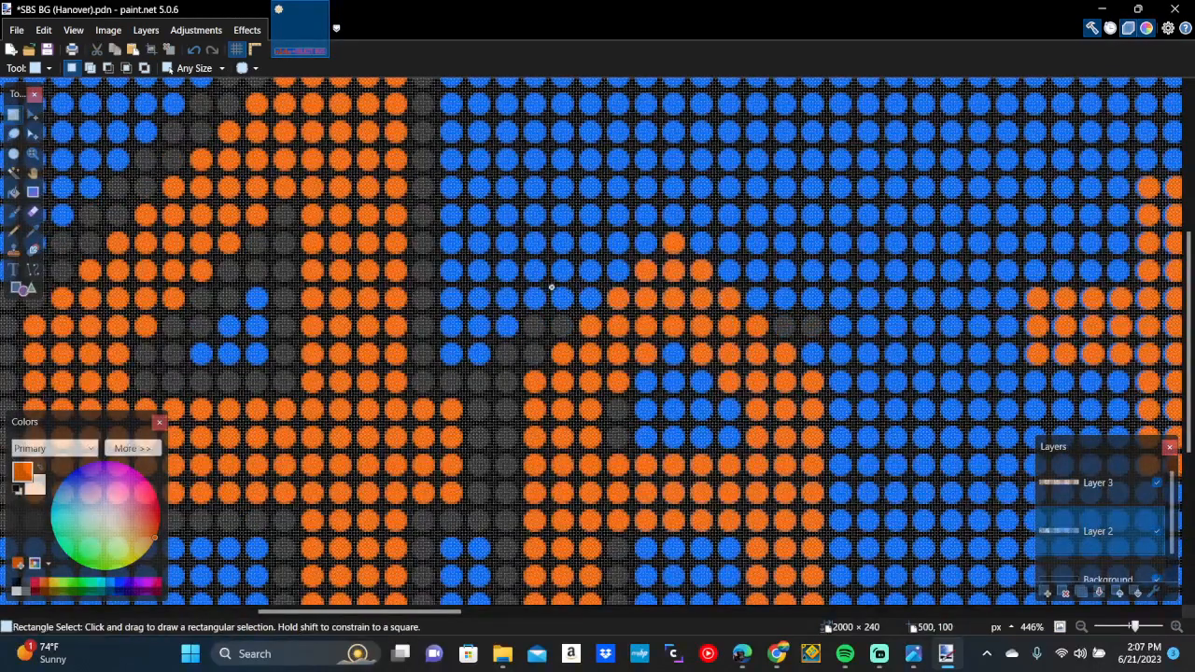
drag(551, 287, 797, 312)
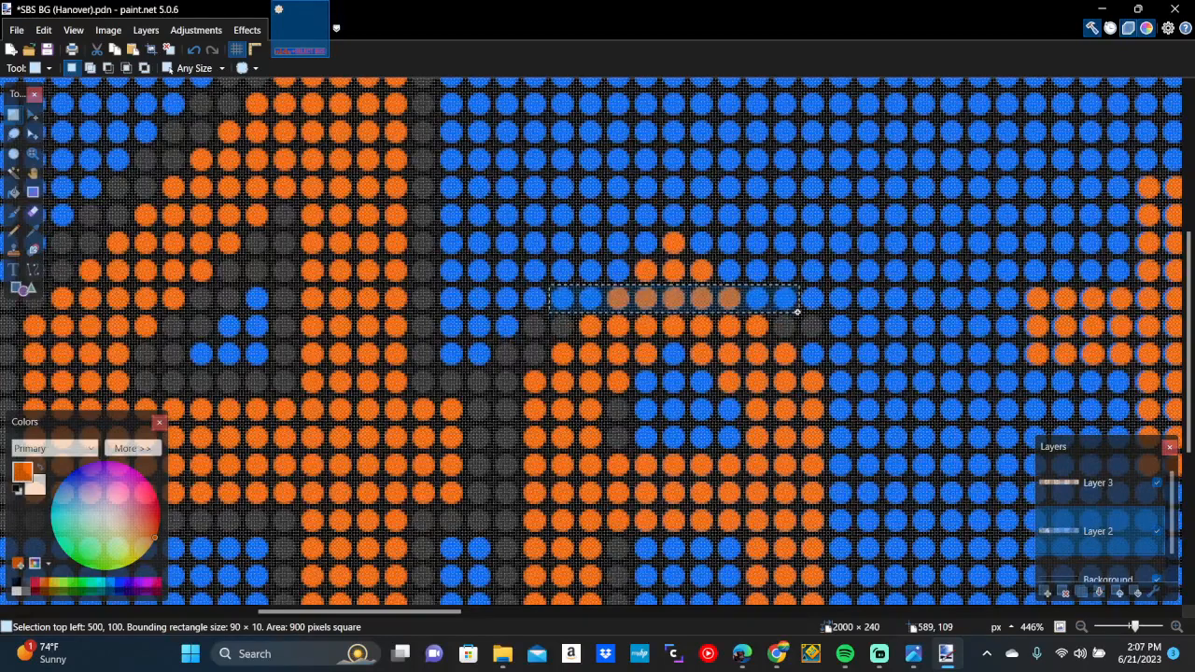
key(Delete)
key(ctrl+d)
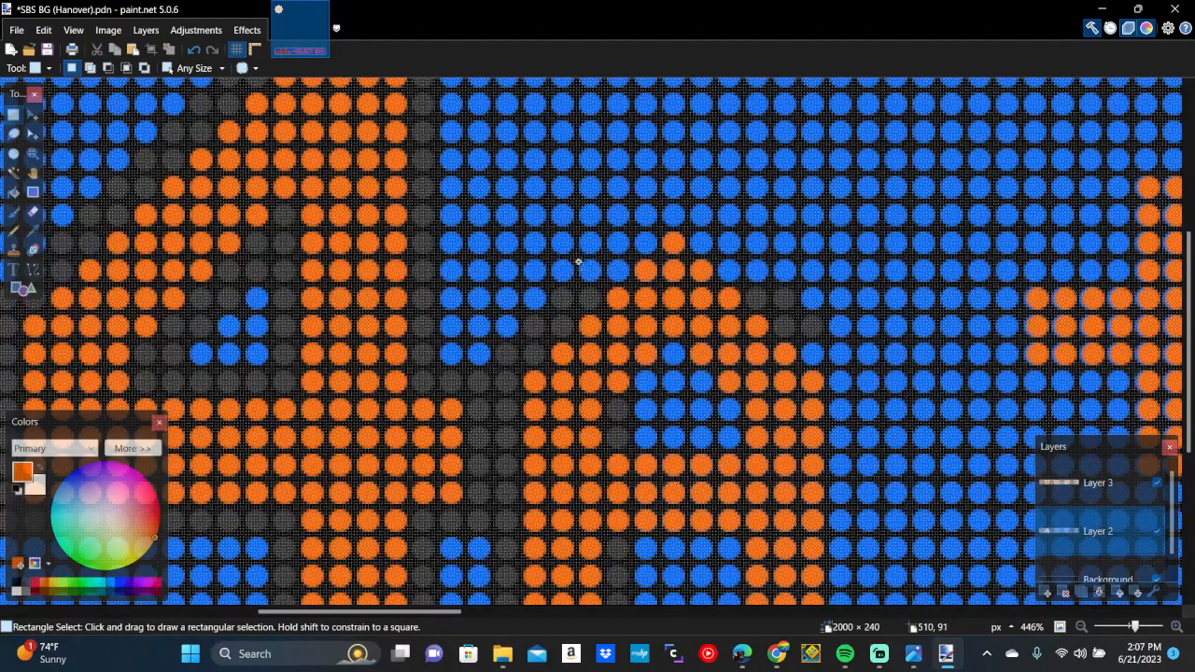
Delete the blue dots two either side of the A's top two rows and the three dots directly above its peak
drag(578, 263, 769, 282)
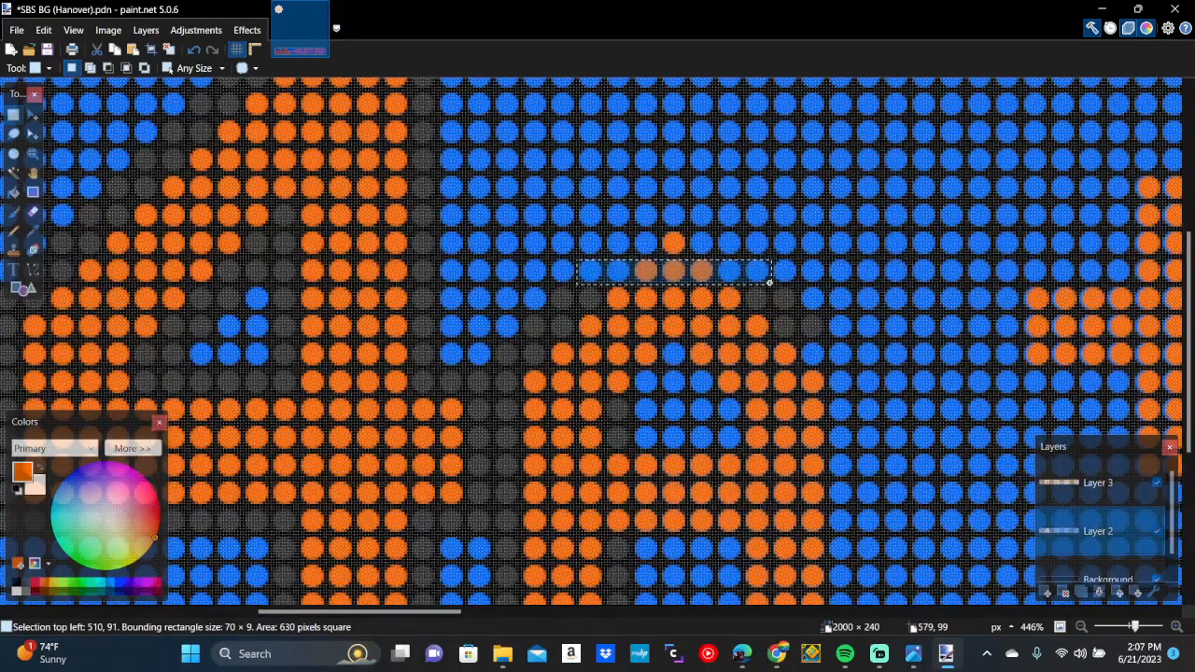
key(Delete)
key(ctrl+d)
drag(609, 229, 743, 254)
key(Delete)
key(ctrl+d)
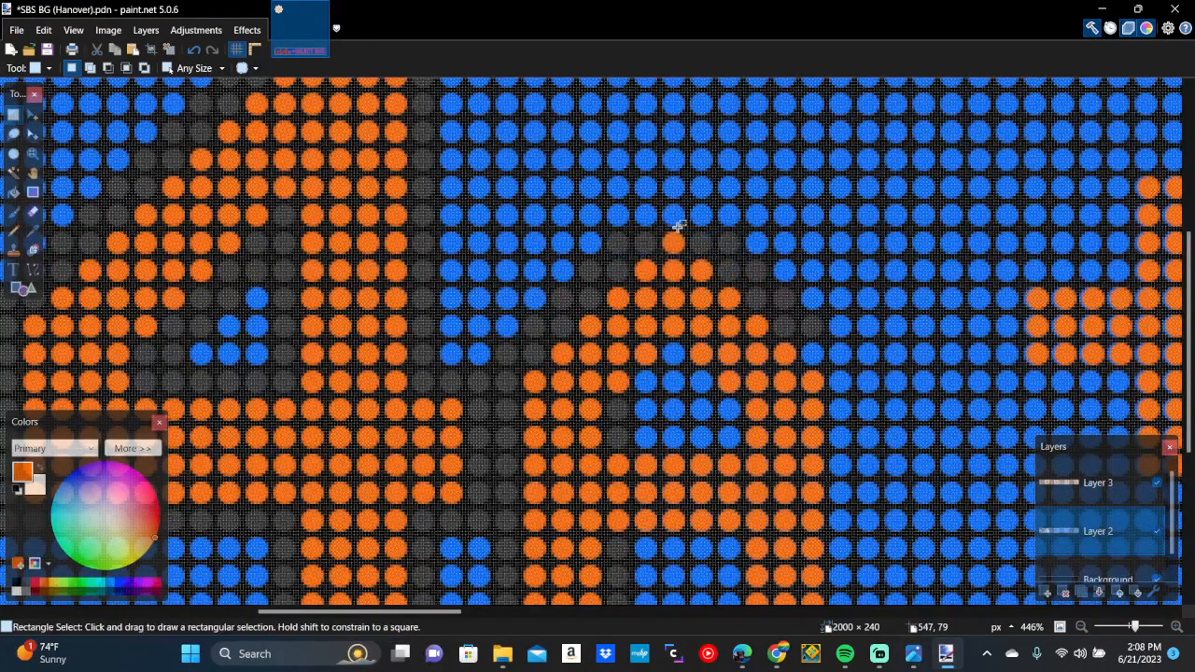
drag(636, 204, 717, 218)
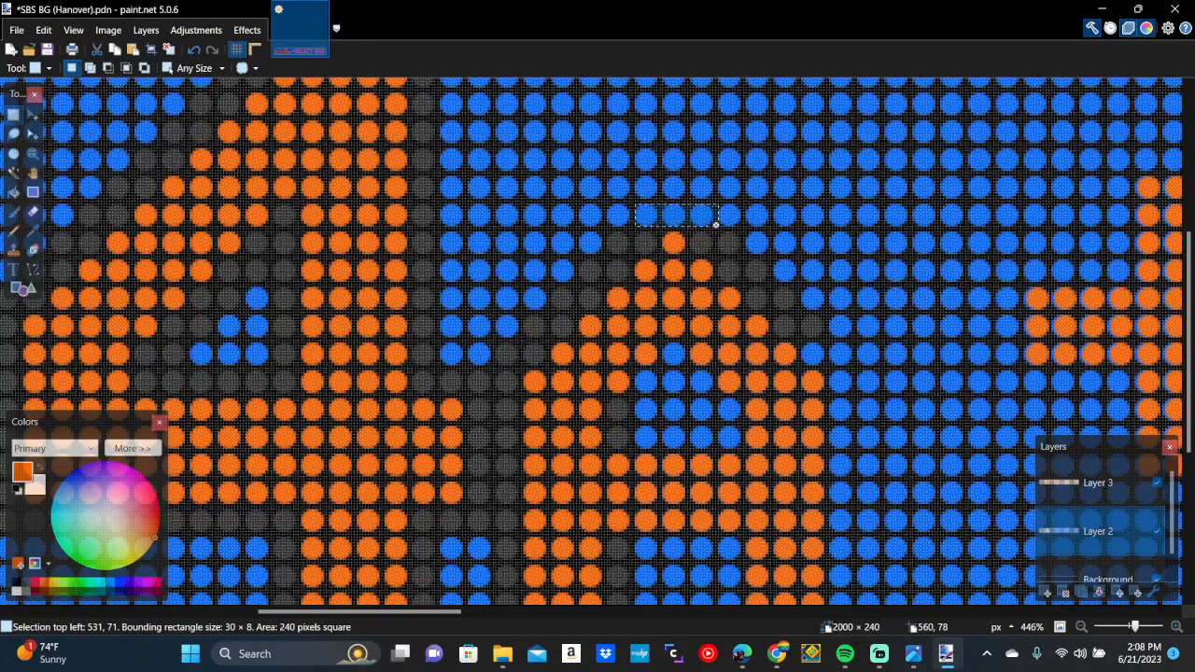
key(Delete)
key(ctrl+d)
Delete the blue dots outside the A's shoulders and in the top two rows of its inner opening
scroll(716, 218, down, 5)
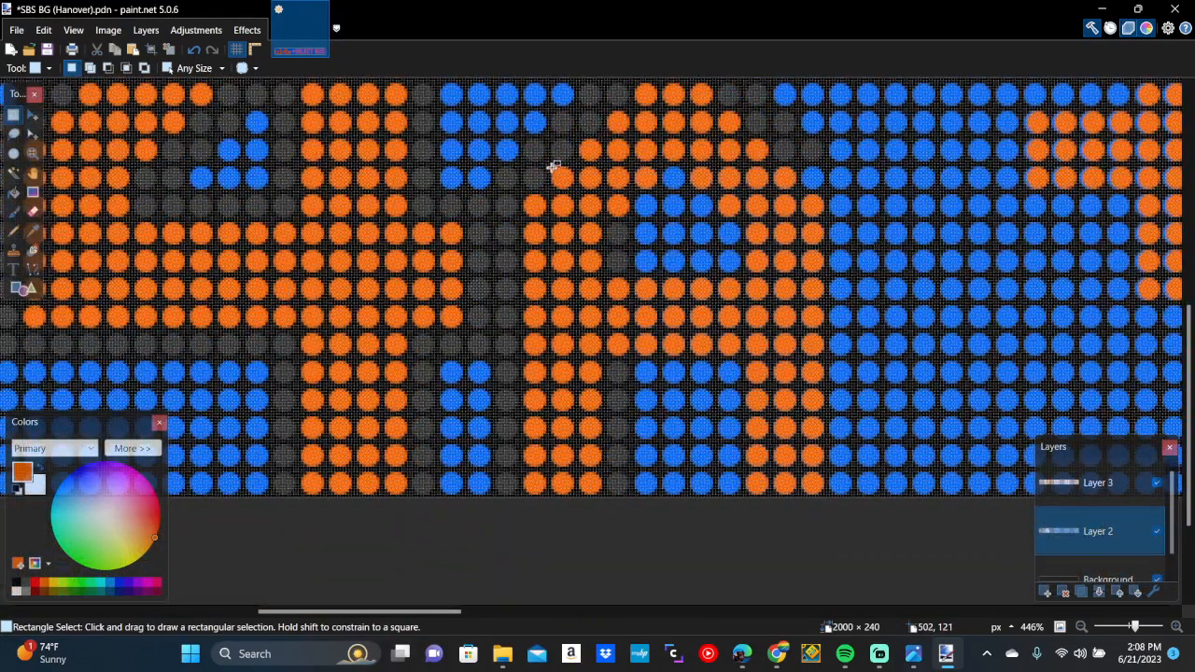
drag(542, 167, 851, 191)
key(Delete)
key(ctrl+d)
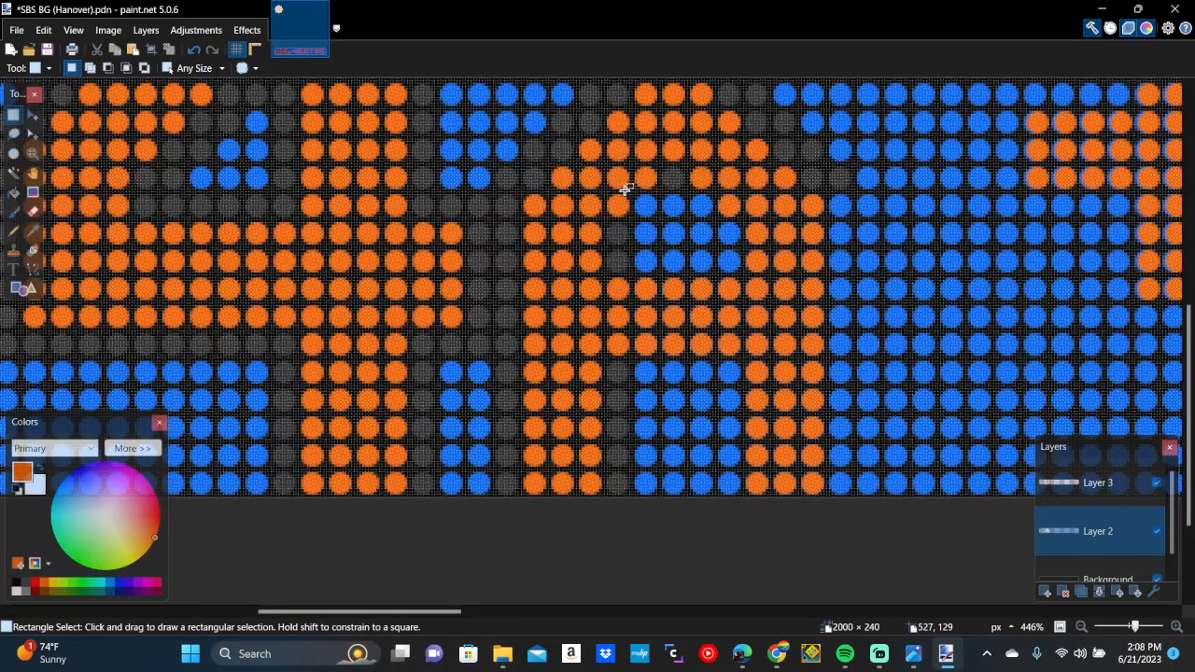
drag(598, 191, 853, 217)
key(Delete)
key(ctrl+d)
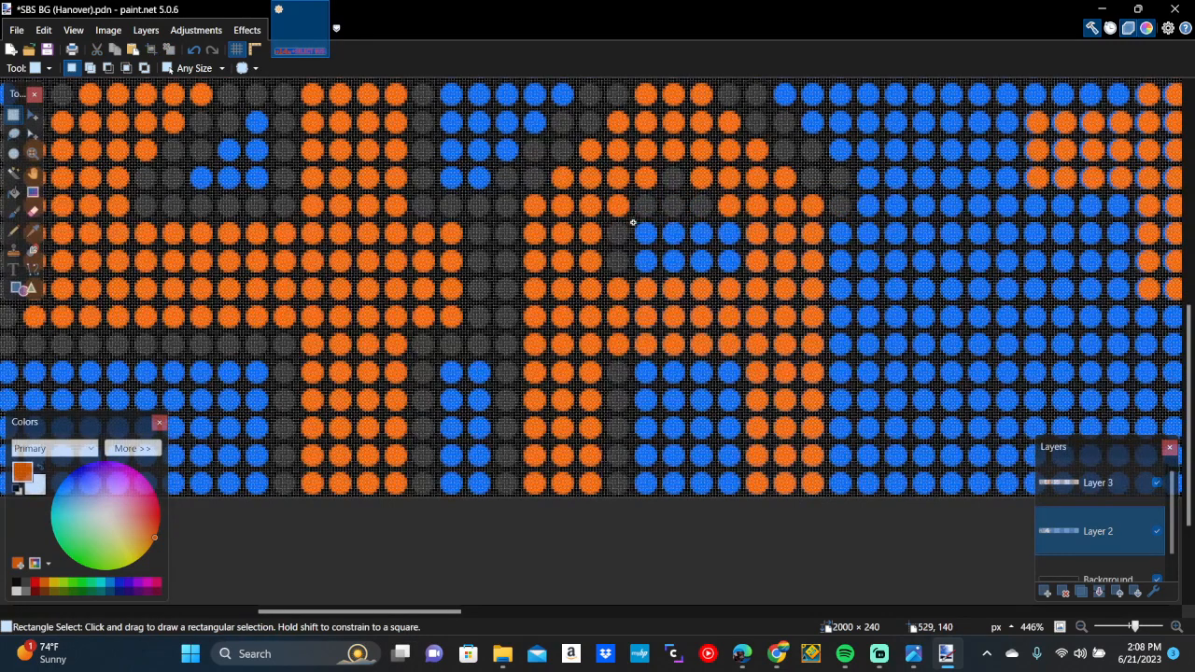
Delete the blue dots in the third row of the A's inner opening, keeping only the middle dot
drag(633, 223, 737, 238)
key(Delete)
key(ctrl+d)
key(Delete)
key(ctrl+d)
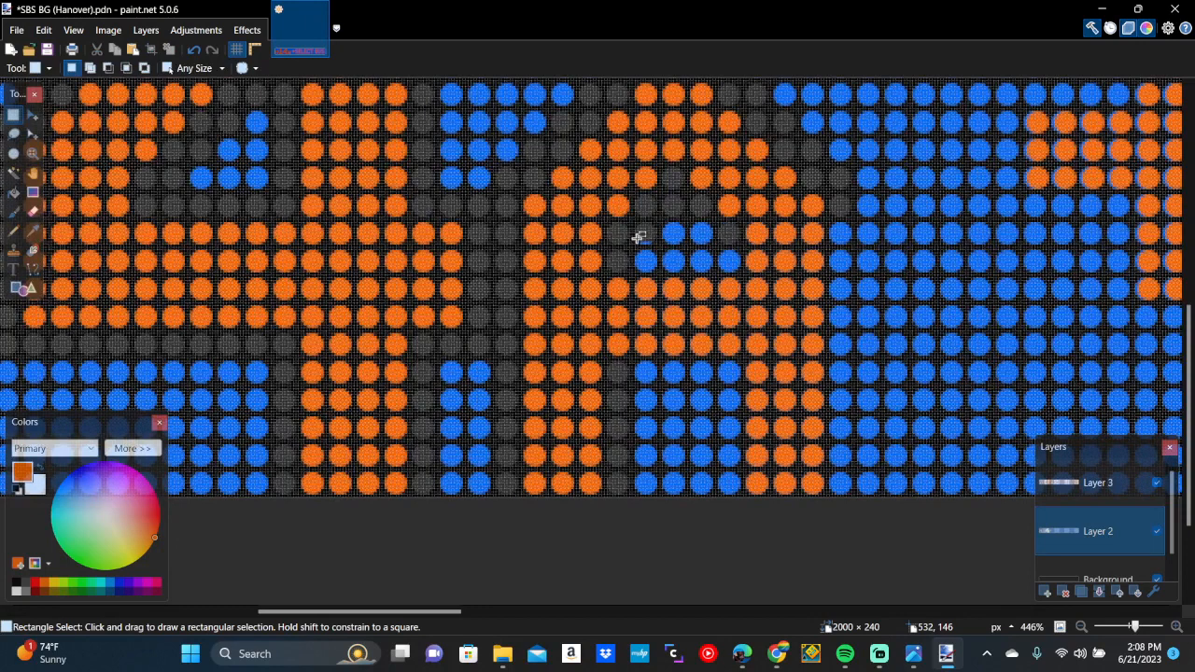
drag(634, 235, 647, 244)
key(Delete)
drag(695, 218, 715, 242)
key(Delete)
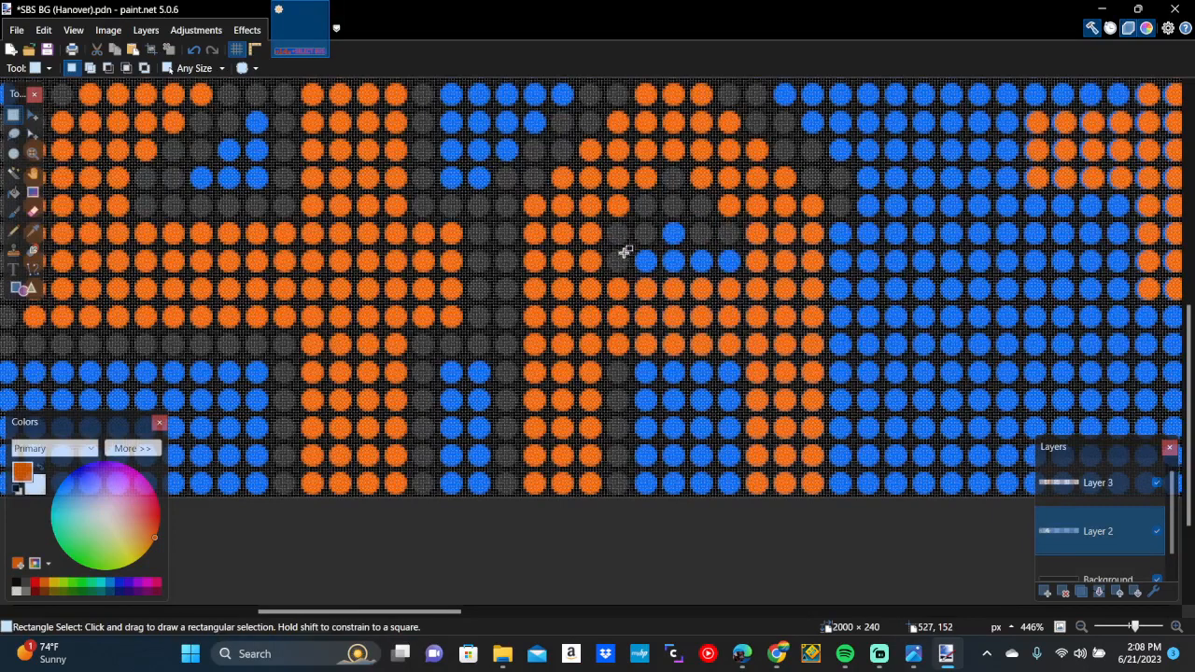
Delete the blue dots under and along both sides of the A's right leg, down to the sign's bottom edge
drag(722, 247, 857, 525)
key(Delete)
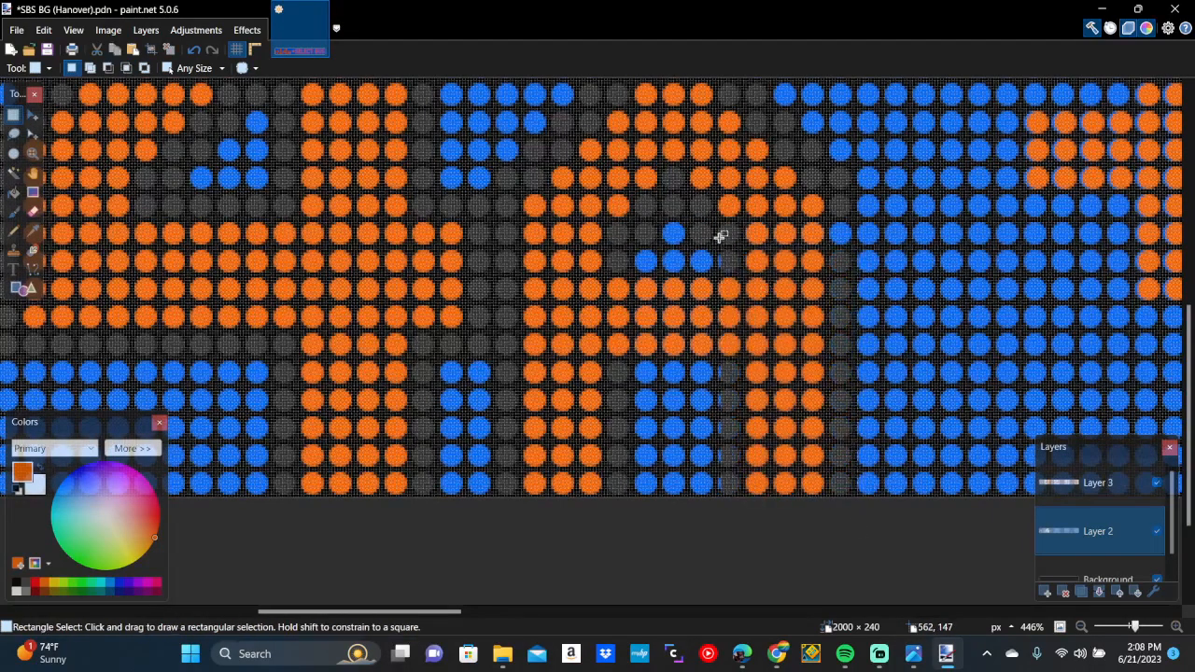
drag(715, 214, 855, 518)
key(Delete)
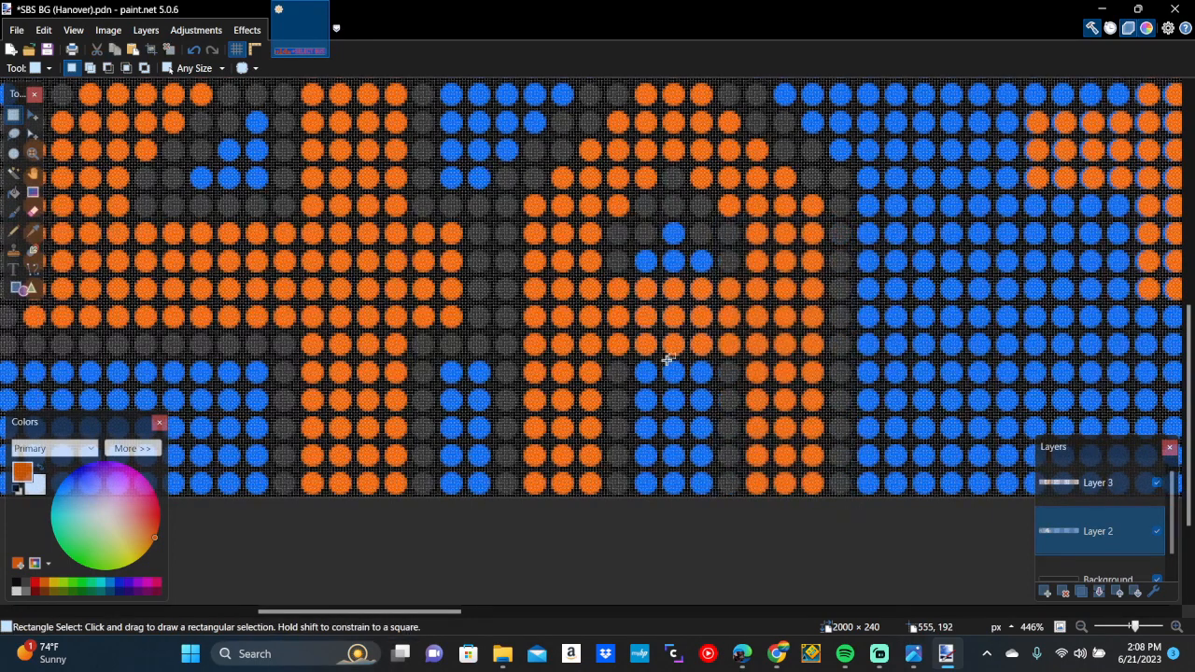
Delete the blue dots in the rows directly below and above the A's crossbar
drag(629, 363, 727, 382)
key(Delete)
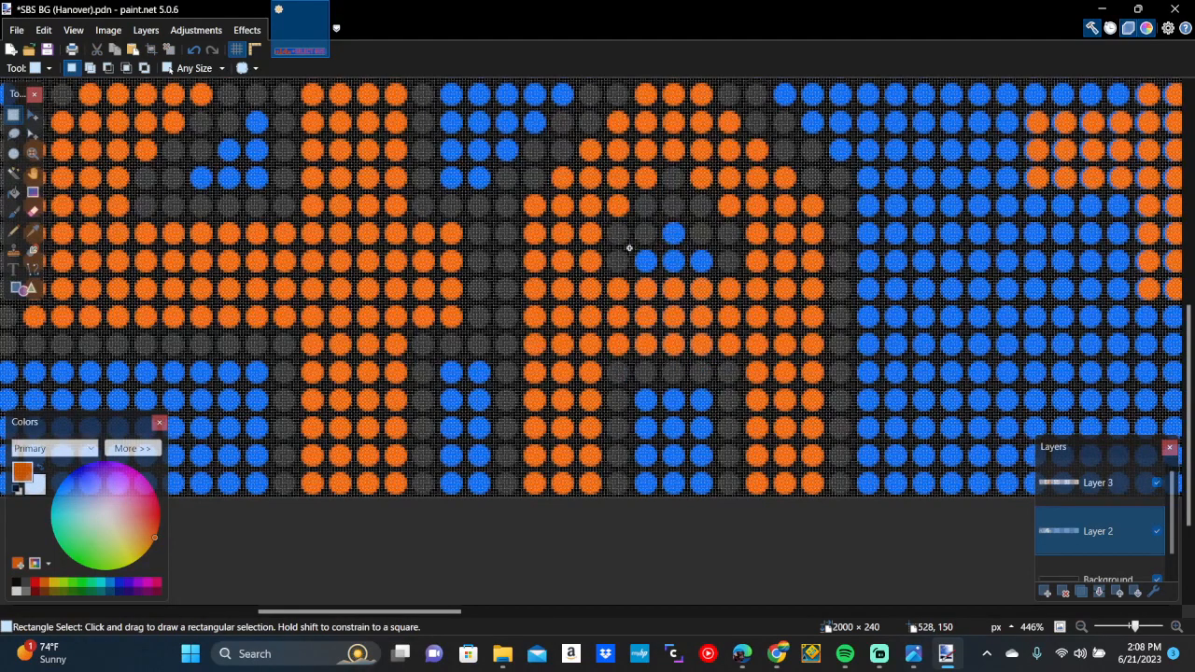
mouse_move(629, 247)
mouse_down()
mouse_move(697, 254)
mouse_move(716, 272)
mouse_up()
key(Delete)
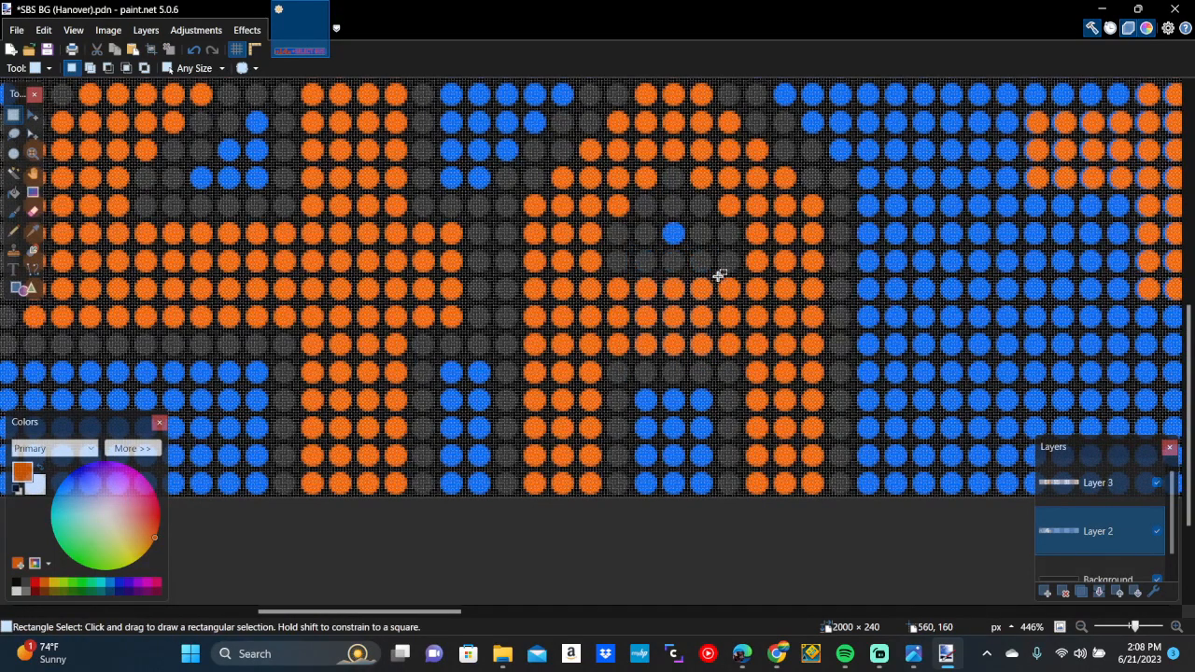
Hide Layer 3, delete the leftover blue dots beneath the A's crossbar on Layer 2, and show Layer 3 again
click(1158, 482)
mouse_move(637, 271)
mouse_down()
mouse_move(715, 326)
mouse_move(728, 360)
mouse_up()
key(Delete)
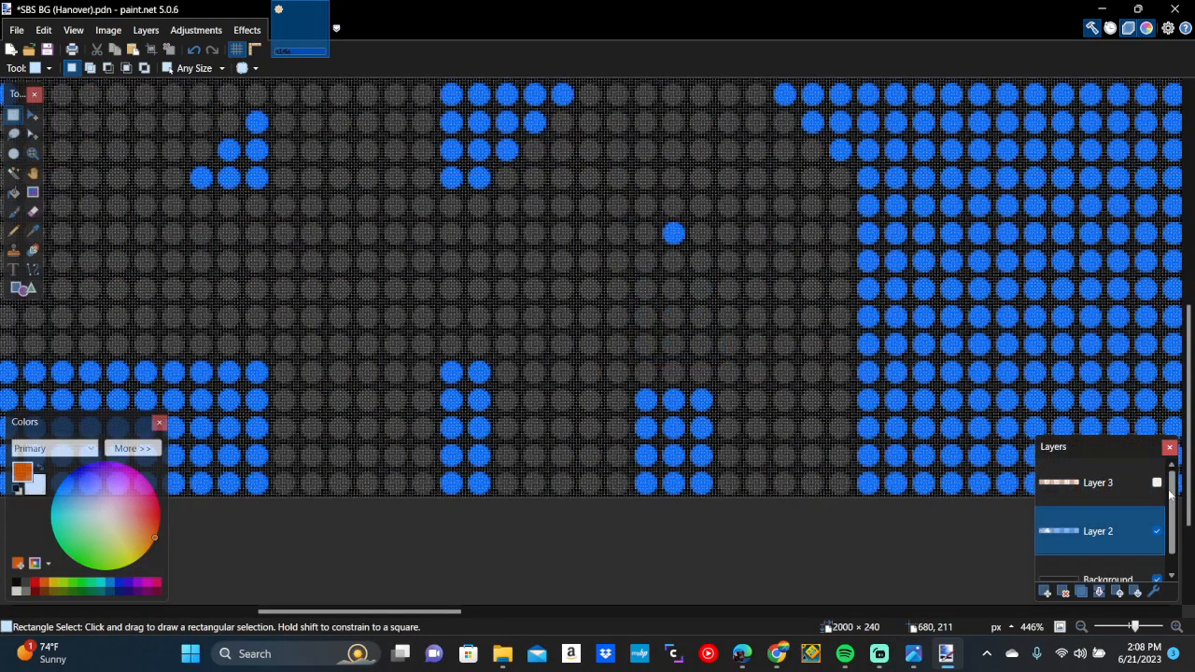
click(1158, 482)
Delete the blue dots under and around the plus sign's vertical bar, leaving a one-dot cleared border
scroll(713, 371, right, 5)
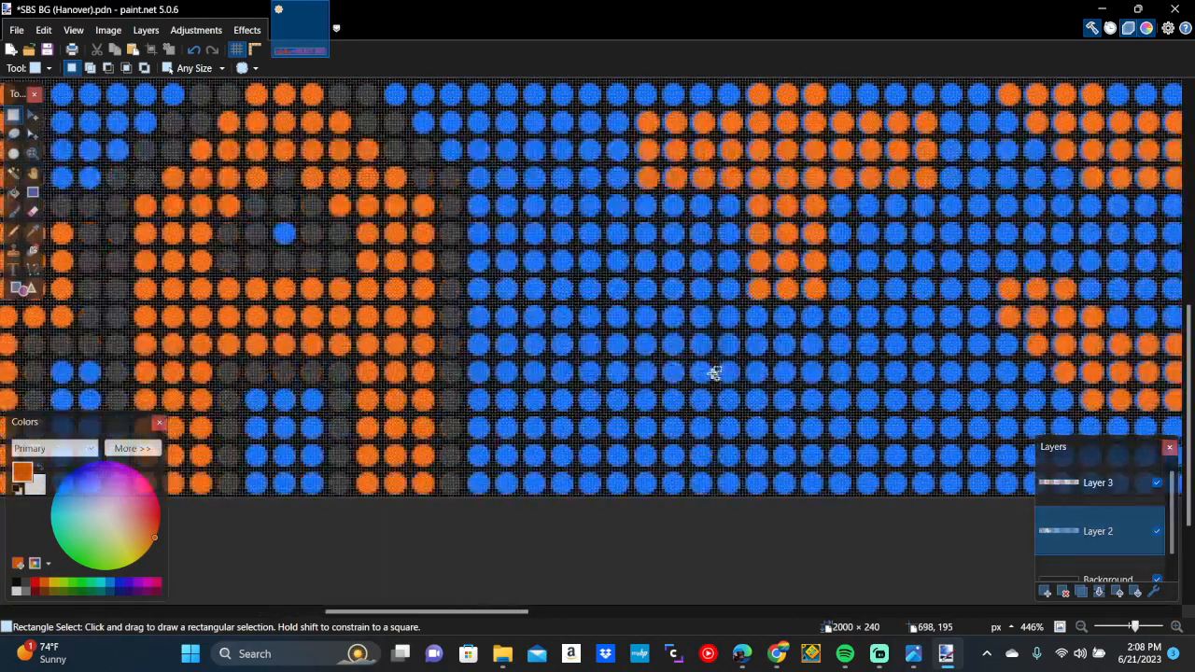
scroll(665, 118, up, 2)
scroll(754, 163, up, 2)
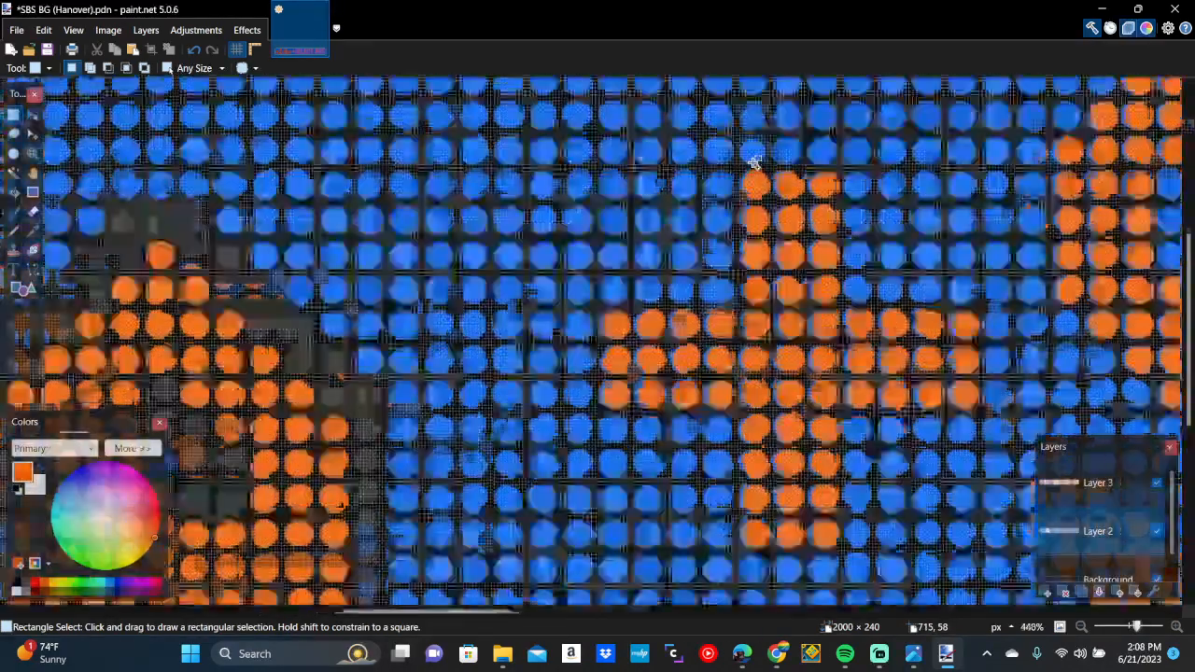
drag(676, 122, 930, 319)
key(Delete)
Delete the blue dots under and around the plus sign's horizontal bar, leaving a one-dot cleared border
scroll(932, 318, up, 5)
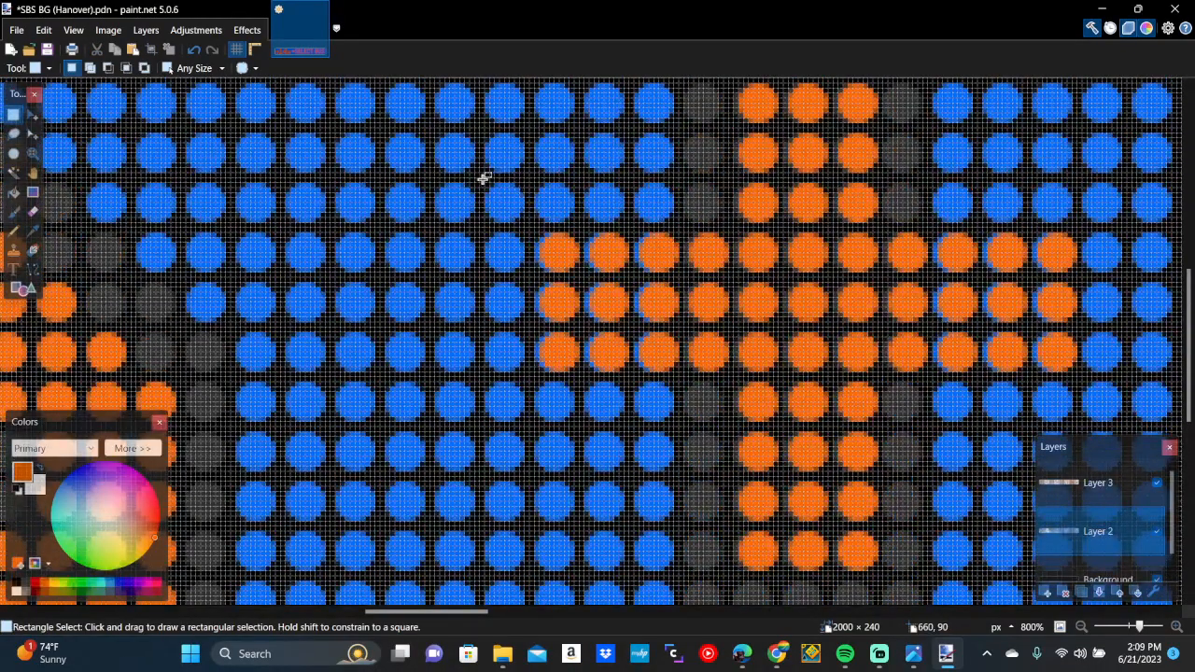
drag(483, 181, 1126, 426)
key(Delete)
Check the running recording in Streamlabs Desktop and return to paint.net
scroll(598, 341, right, 5)
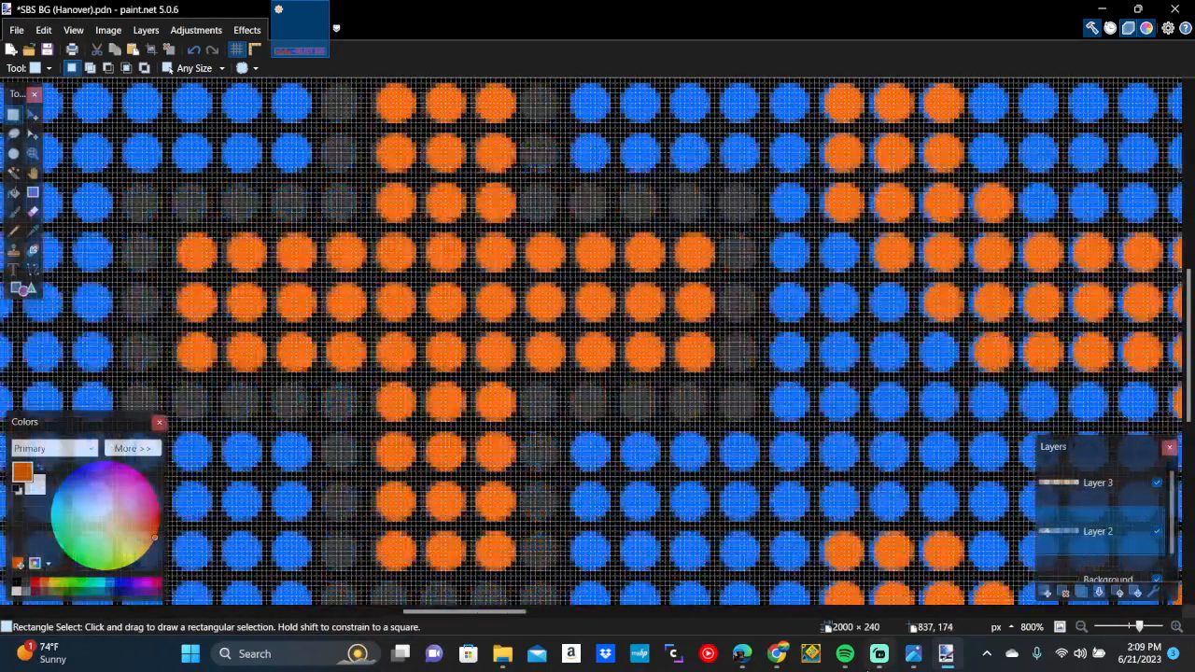
click(868, 661)
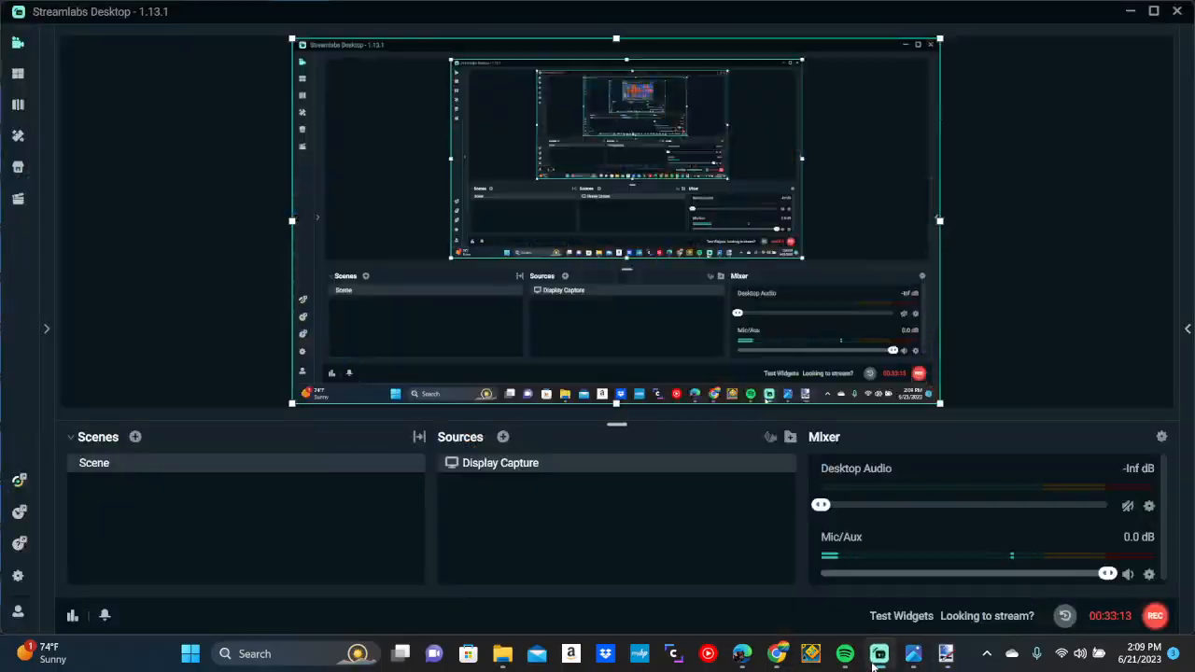
click(946, 653)
Examine the plus sign's cleared border and the blue dots surrounding the orange S of SELECT
scroll(740, 428, right, 3)
scroll(740, 429, down, 3)
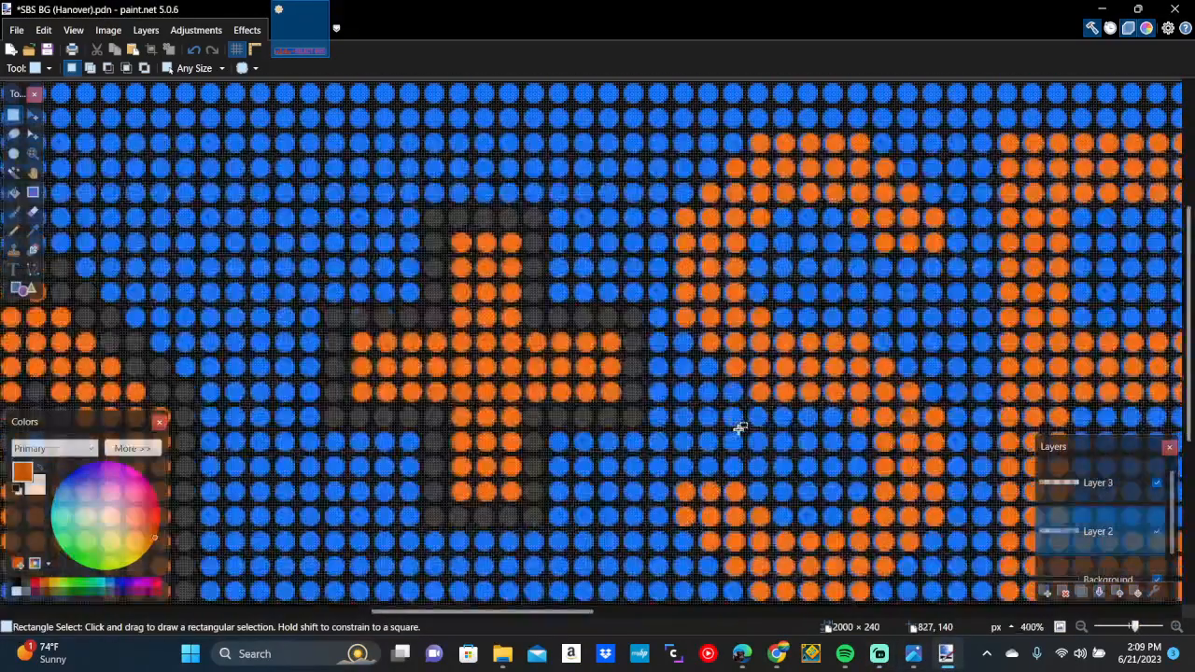
scroll(740, 428, up, 2)
scroll(739, 429, right, 1)
scroll(739, 429, right, 3)
scroll(446, 324, left, 2)
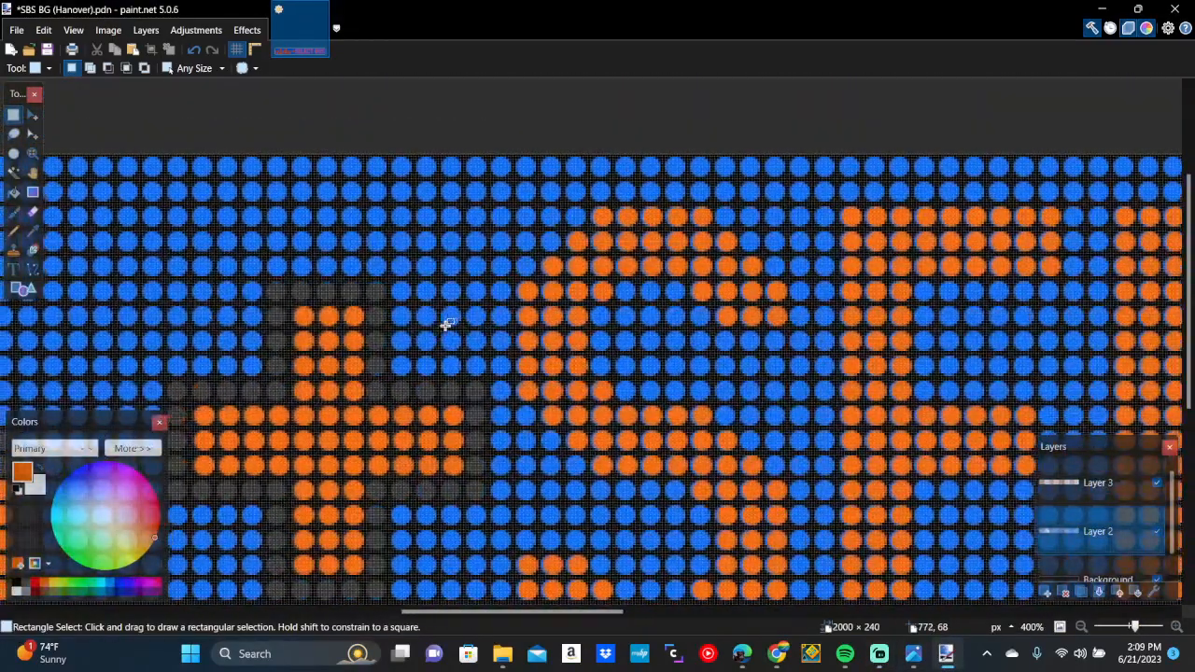
scroll(446, 324, up, 1)
scroll(446, 324, down, 2)
scroll(446, 324, right, 2)
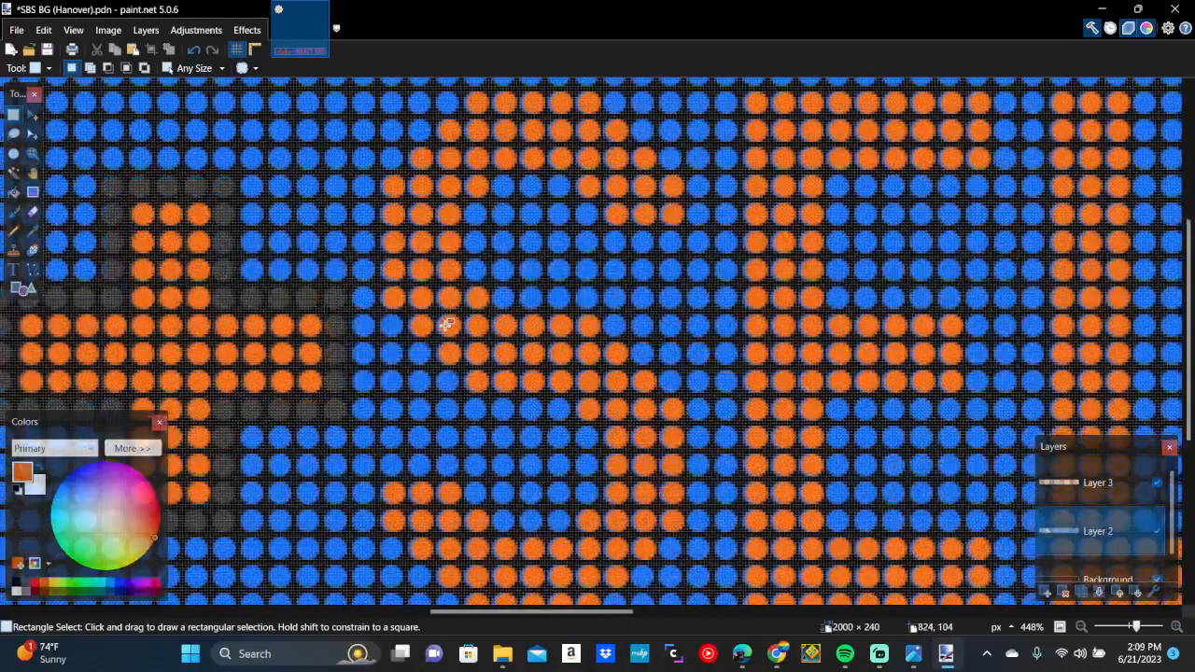
scroll(632, 200, up, 2)
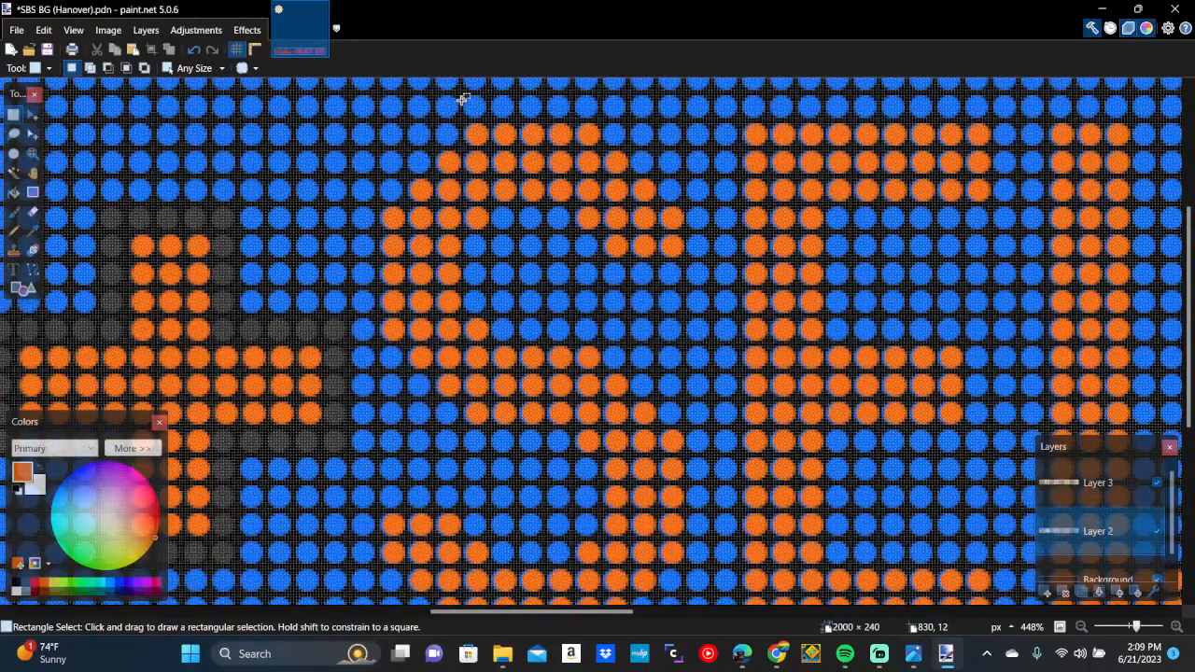
scroll(512, 364, down, 3)
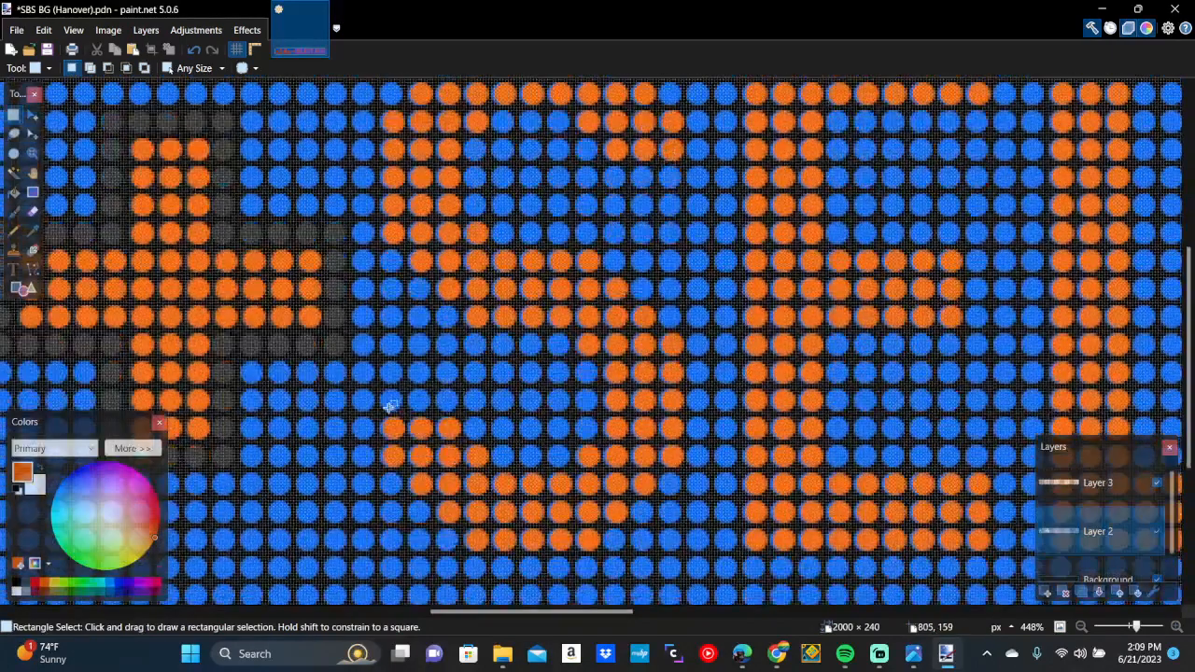
Try deleting the blue dots around the S's lower-left tip, and undo the deletion
drag(351, 386, 494, 469)
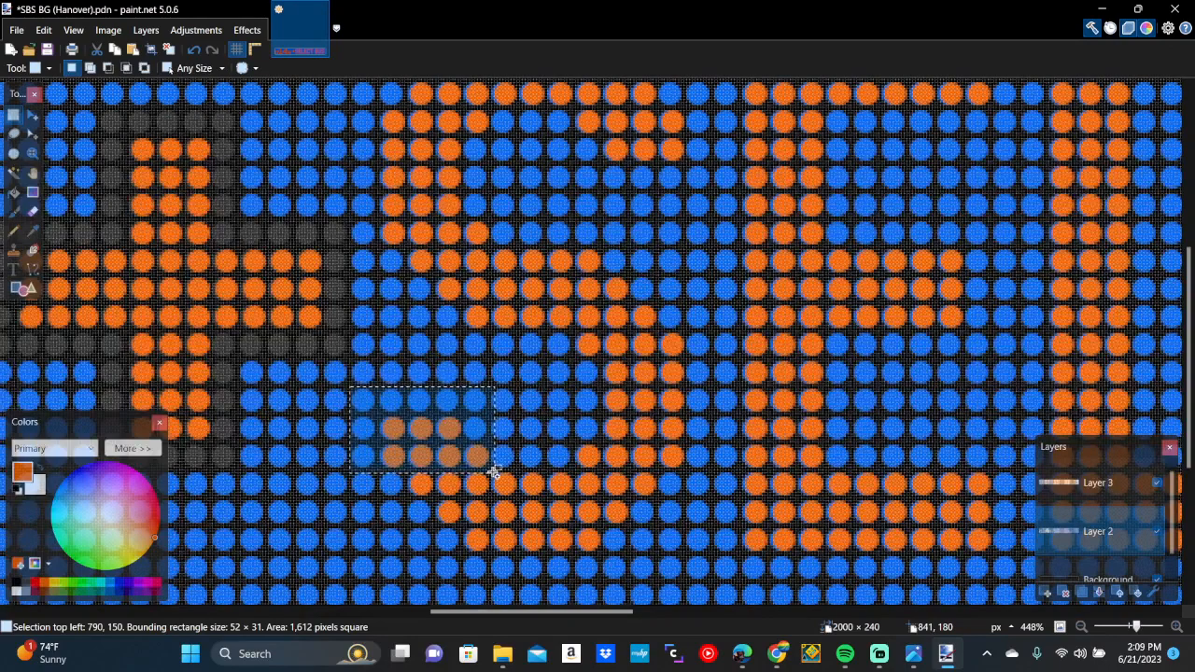
click(493, 472)
scroll(494, 472, up, 1)
scroll(494, 472, up, 1)
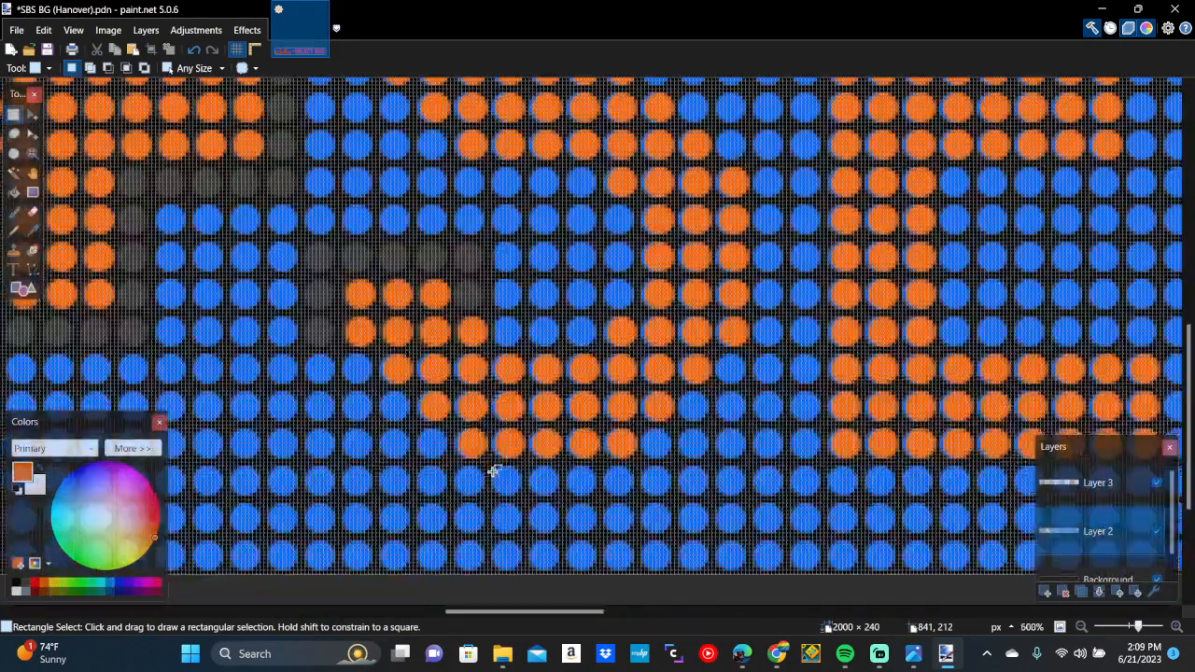
click(195, 51)
Delete the blue dots above and around the S's lower-left tip, leaving a one-dot cleared border
click(305, 242)
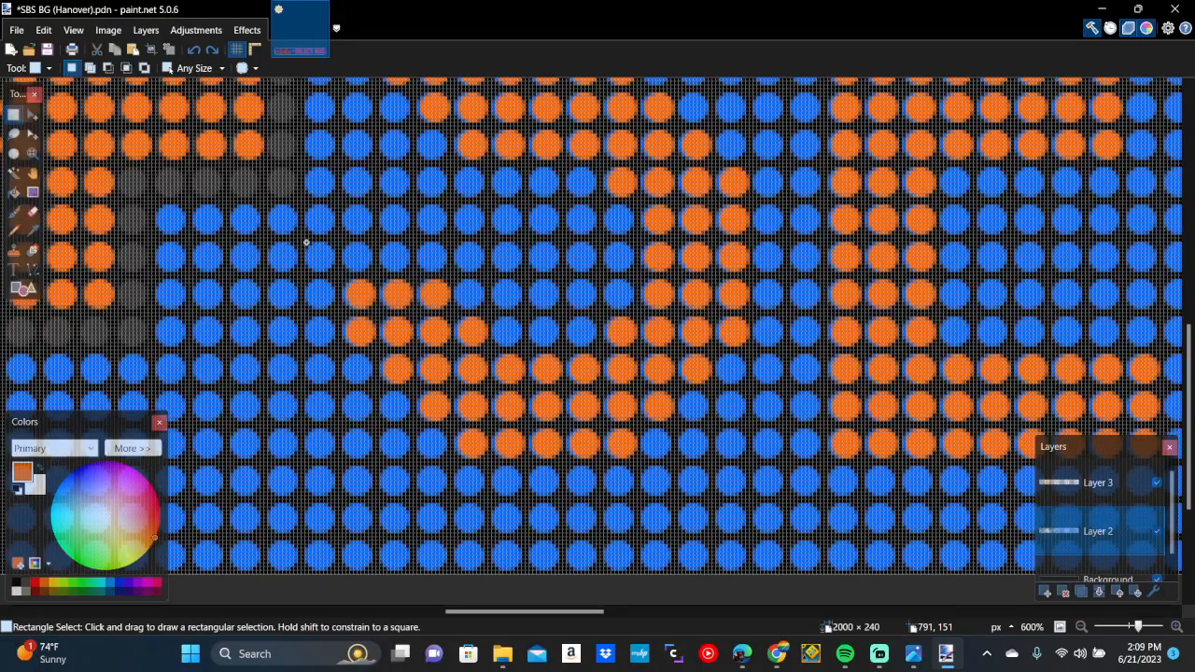
drag(305, 243, 486, 340)
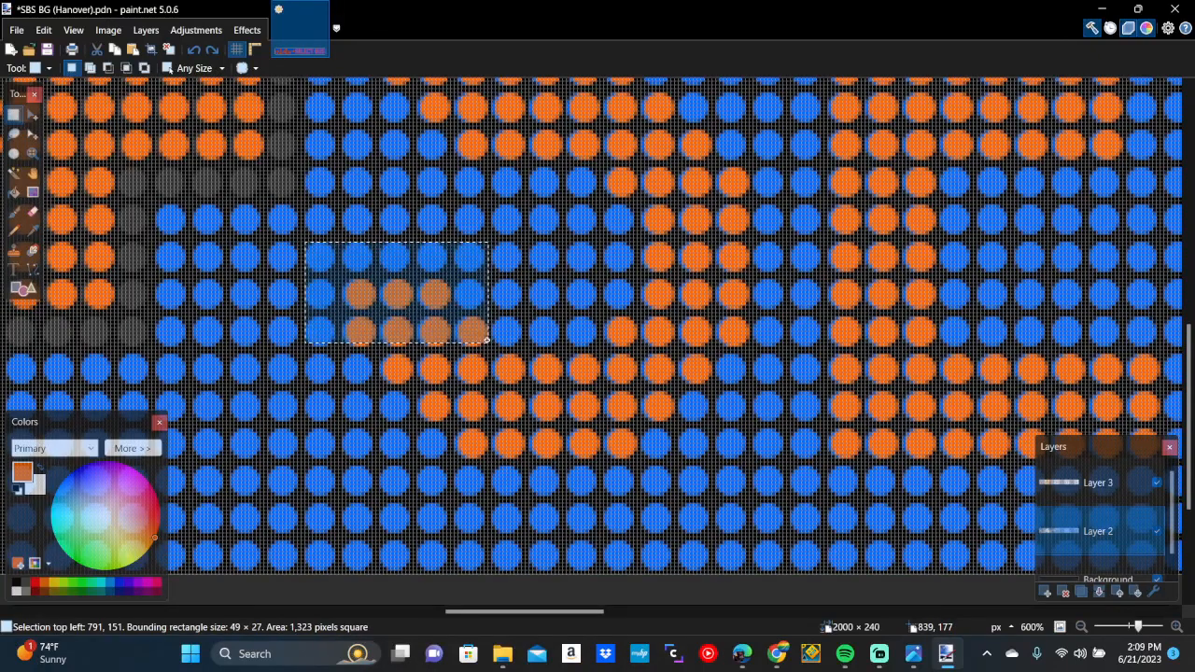
key(Delete)
click(360, 362)
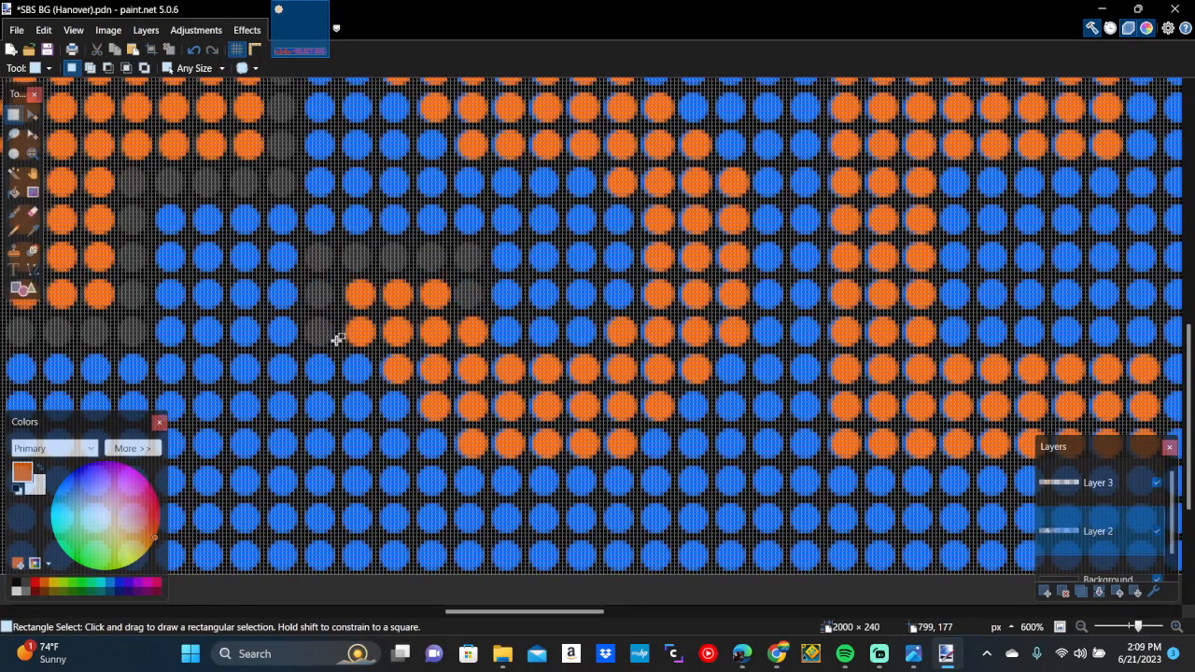
mouse_move(305, 318)
mouse_down()
mouse_move(491, 396)
mouse_move(514, 361)
mouse_move(528, 385)
mouse_up()
key(Delete)
click(396, 376)
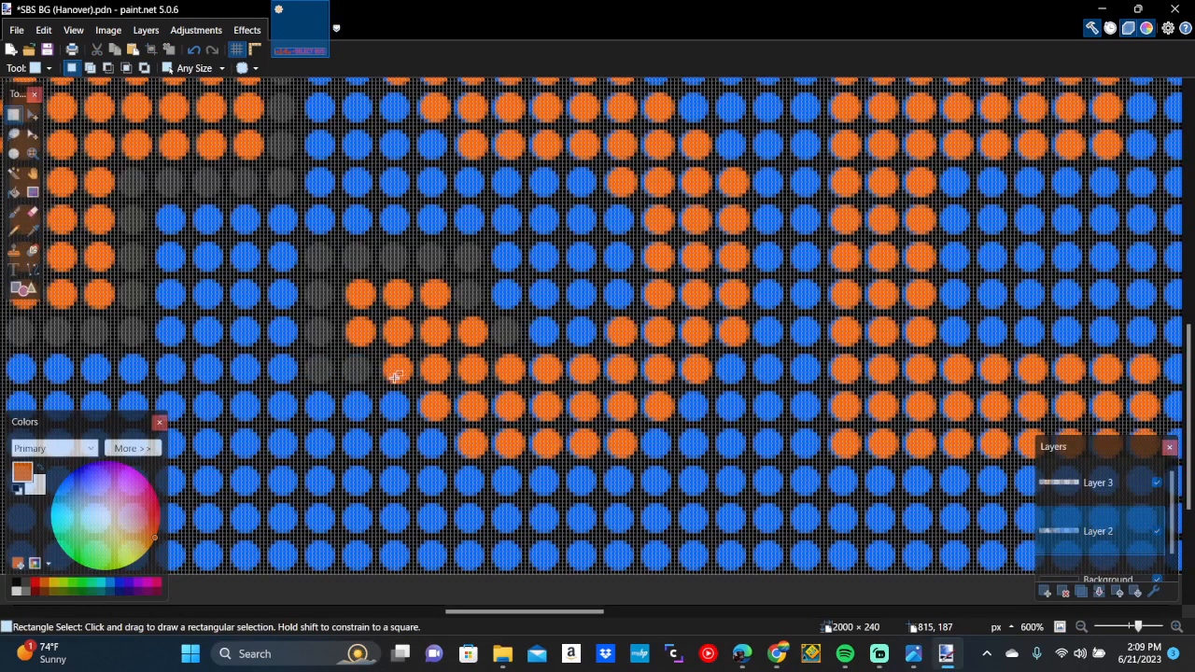
Delete the blue dots beside and directly beneath the S's bottom curve, following its stepped outline
drag(375, 347, 367, 376)
mouse_move(341, 390)
mouse_down()
mouse_move(377, 423)
mouse_move(617, 399)
mouse_move(746, 417)
mouse_up()
key(Delete)
key(Delete)
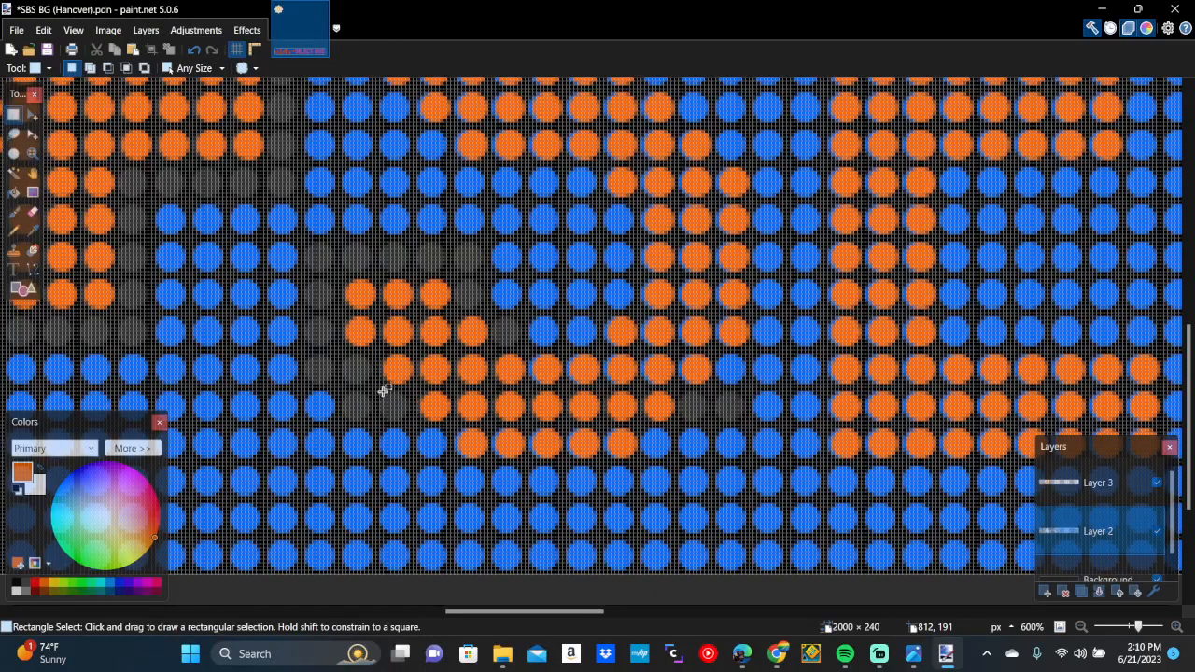
drag(383, 390, 710, 459)
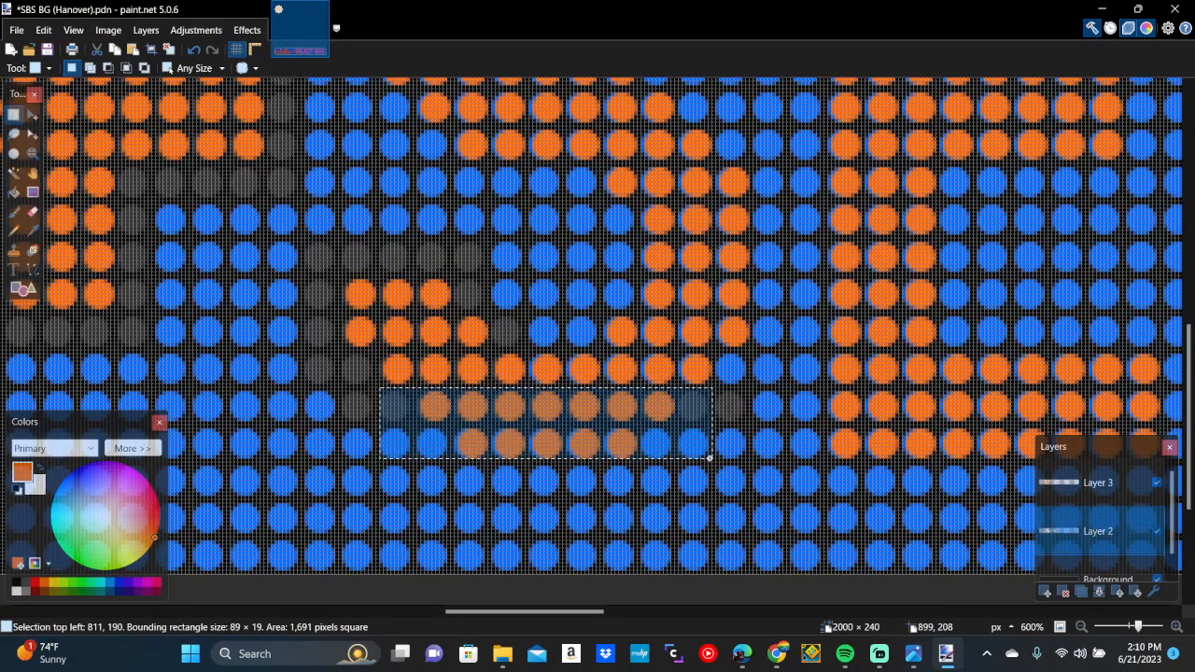
key(Delete)
drag(415, 430, 672, 497)
key(Delete)
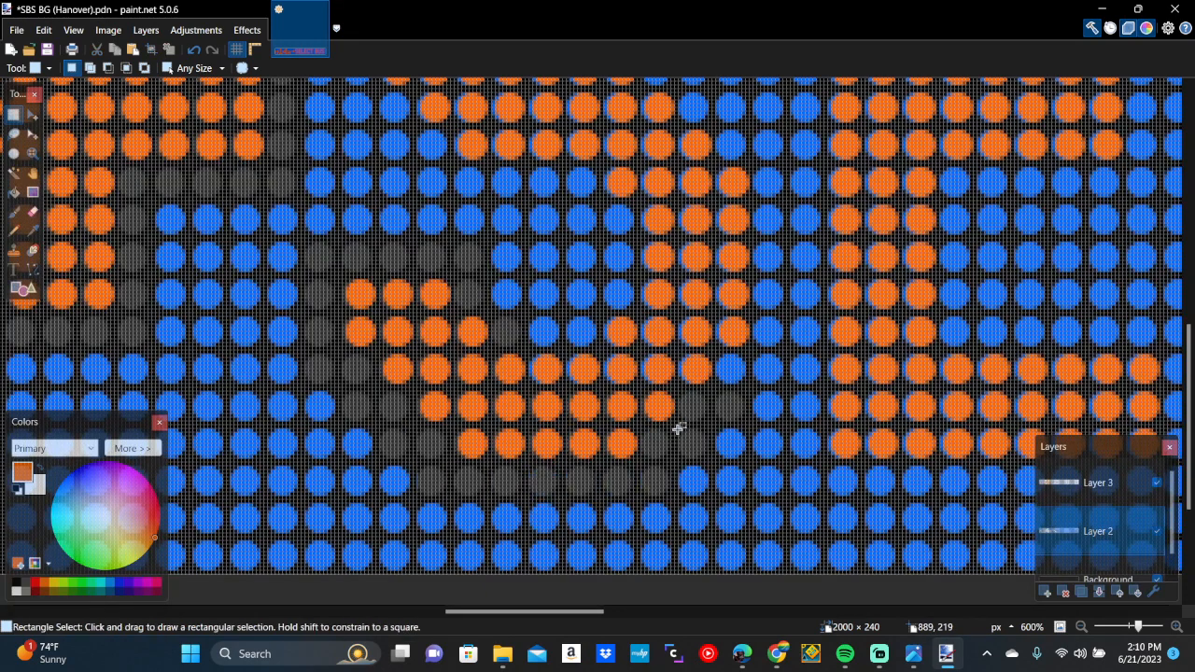
Delete the blue dots along the inner and outer edges of the S's lower-right curve
drag(489, 287, 538, 320)
key(Delete)
mouse_move(492, 274)
mouse_down()
mouse_move(723, 400)
mouse_move(786, 382)
mouse_up()
key(Delete)
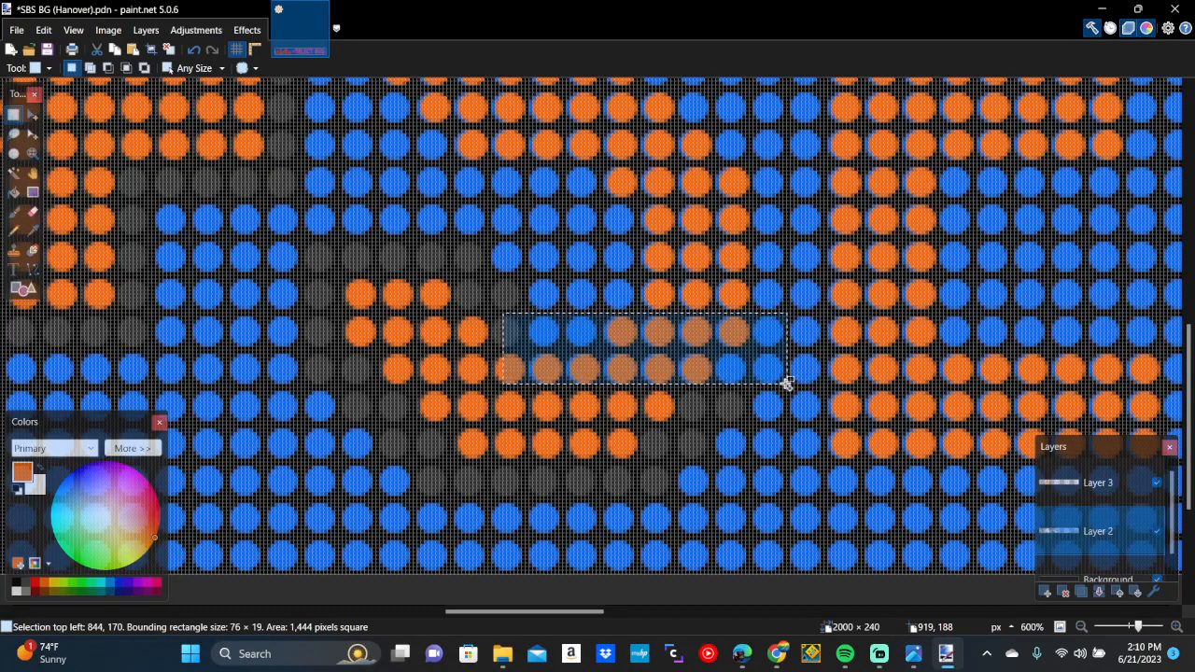
key(Delete)
drag(602, 275, 787, 312)
key(Delete)
Delete the remaining blue dots bordering both sides of the S's lower-right vertical stroke, up to where it meets the middle stroke
scroll(788, 312, up, 3)
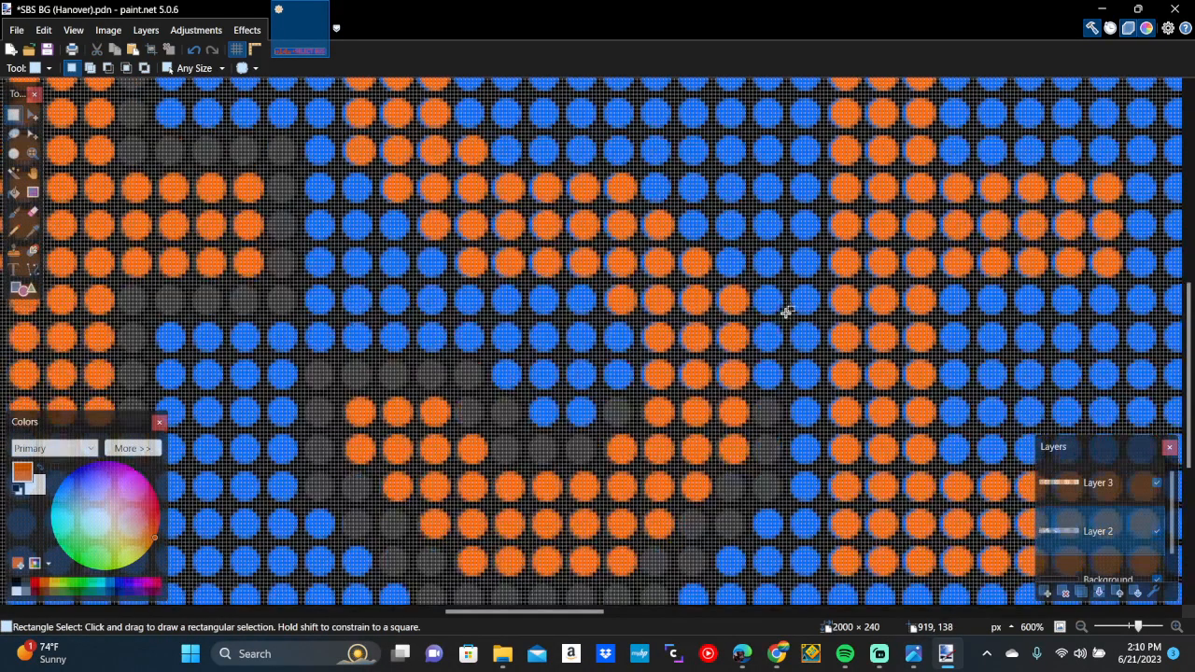
drag(567, 393, 615, 443)
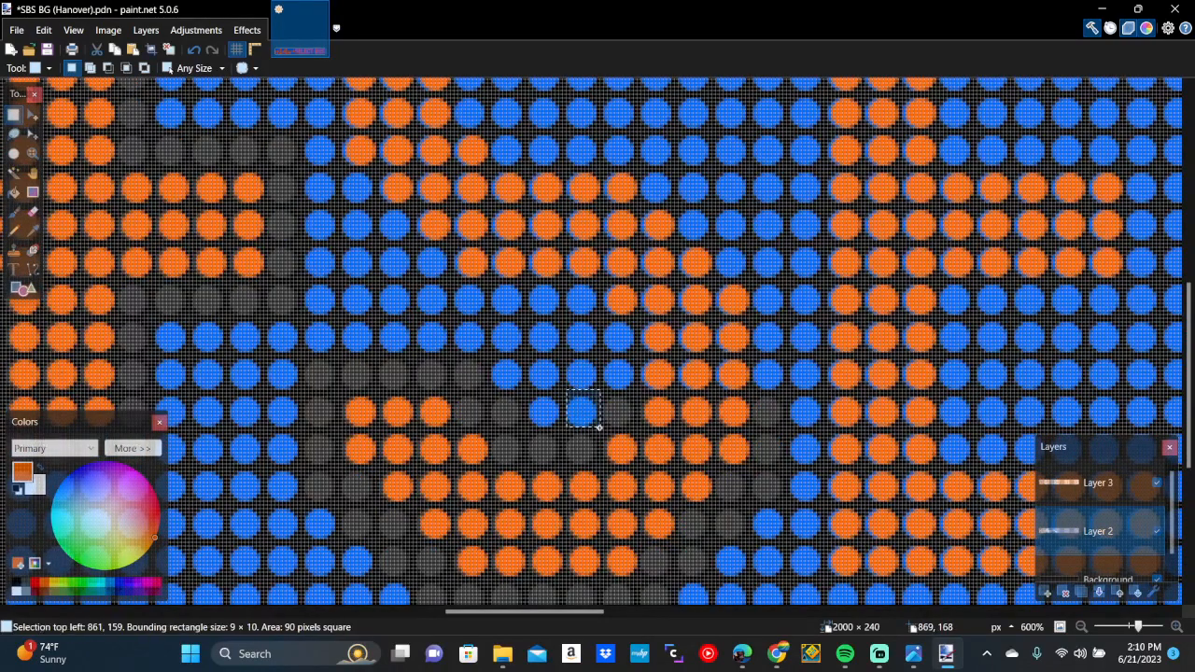
key(Delete)
drag(605, 360, 787, 389)
key(Delete)
key(ctrl+d)
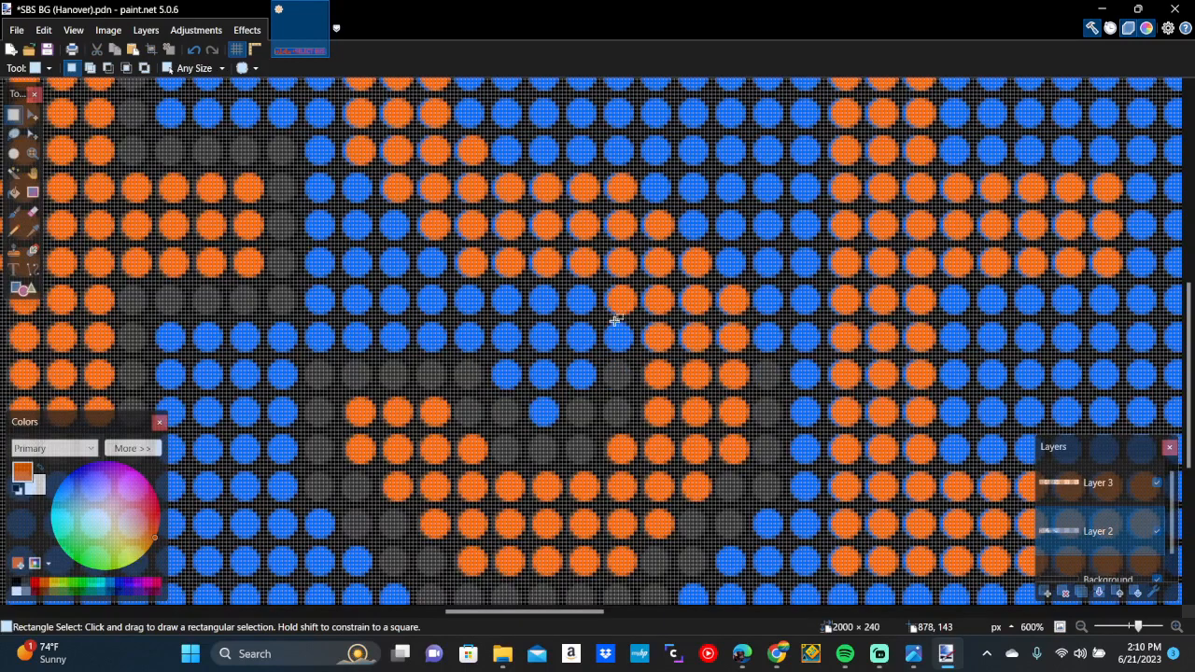
drag(605, 320, 780, 355)
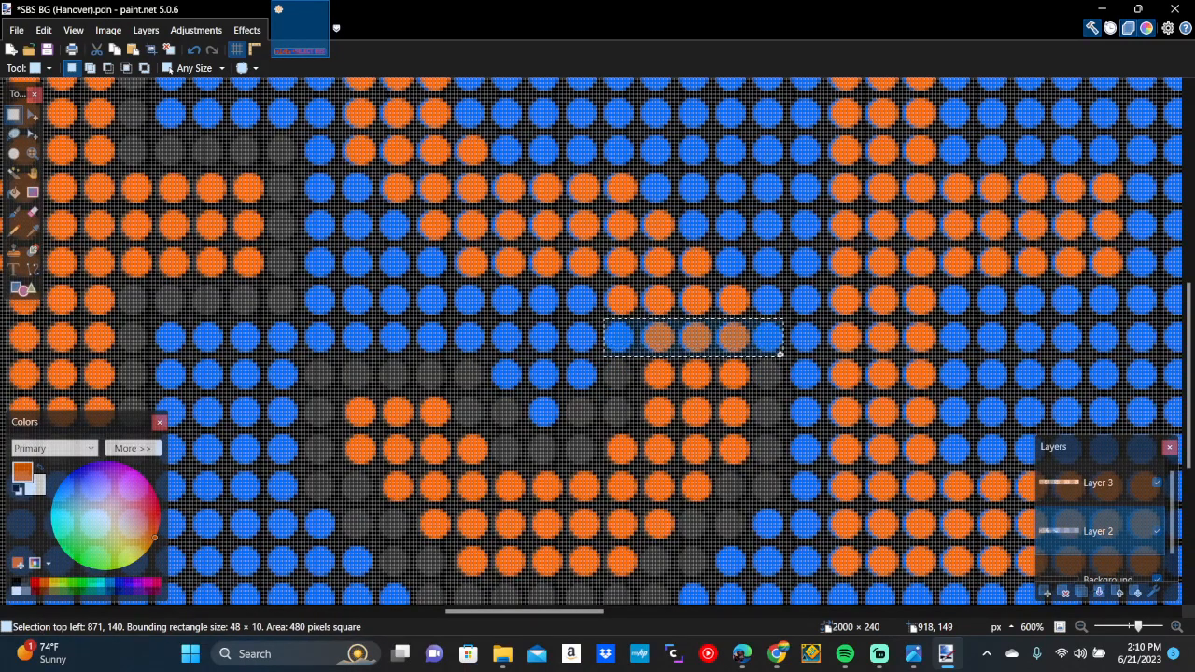
key(Delete)
key(ctrl+d)
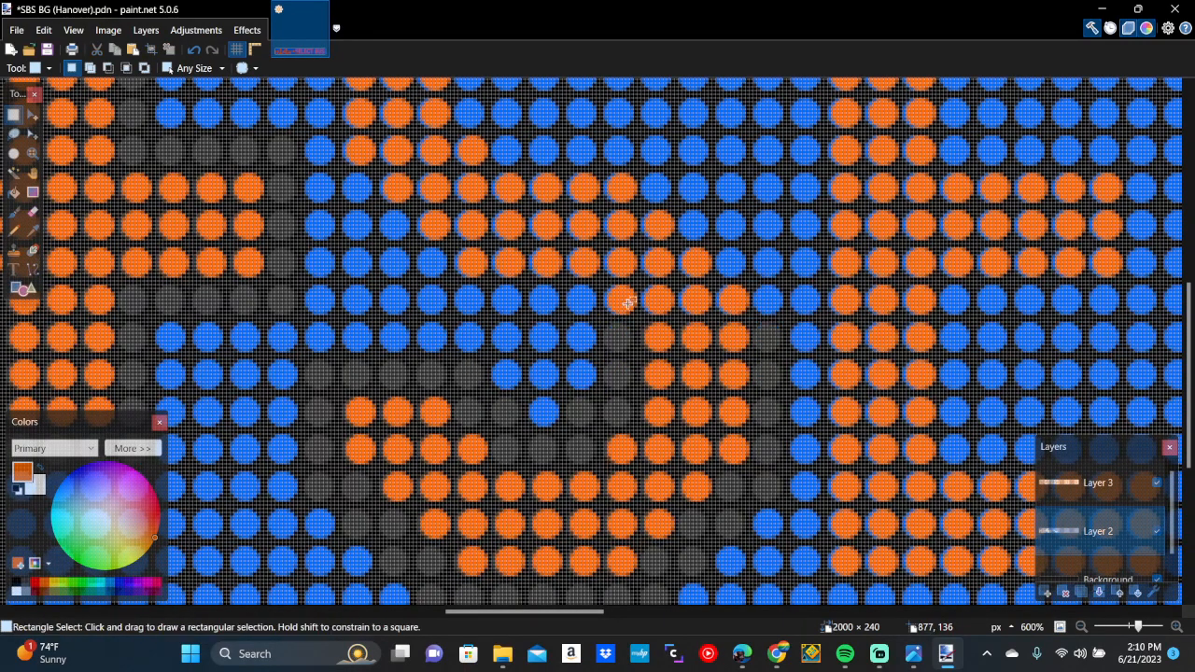
drag(599, 287, 786, 317)
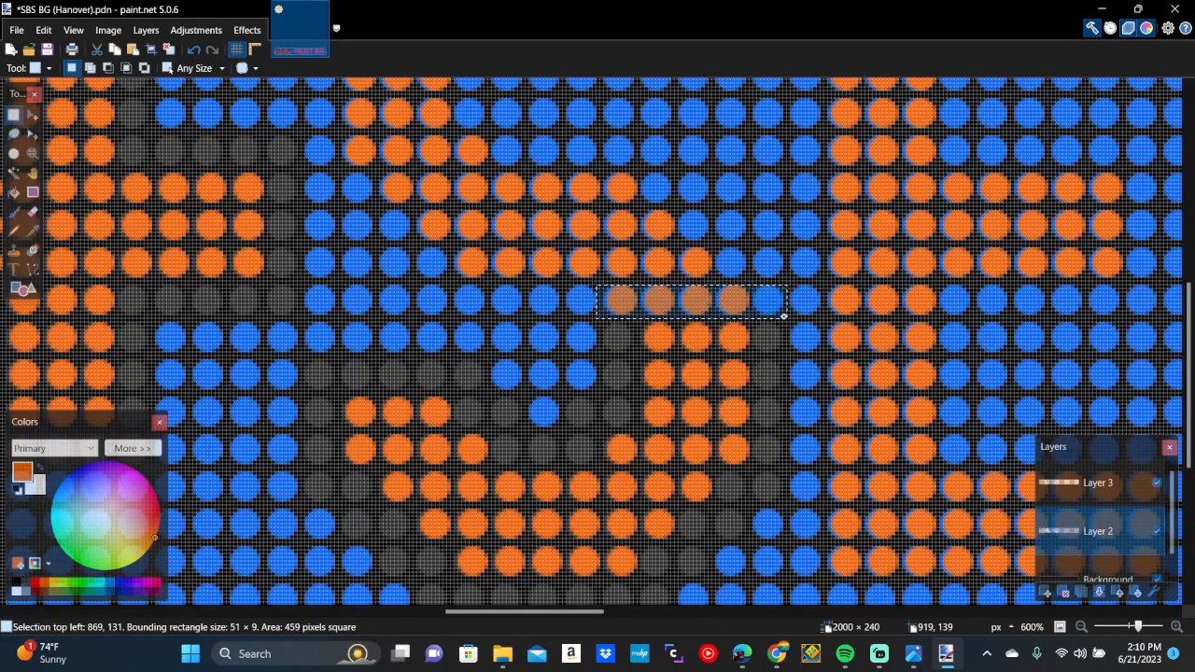
key(Delete)
key(ctrl+d)
Delete the blue dots at both ends of the lowest row of the S's middle stroke and along its underside
scroll(575, 267, up, 3)
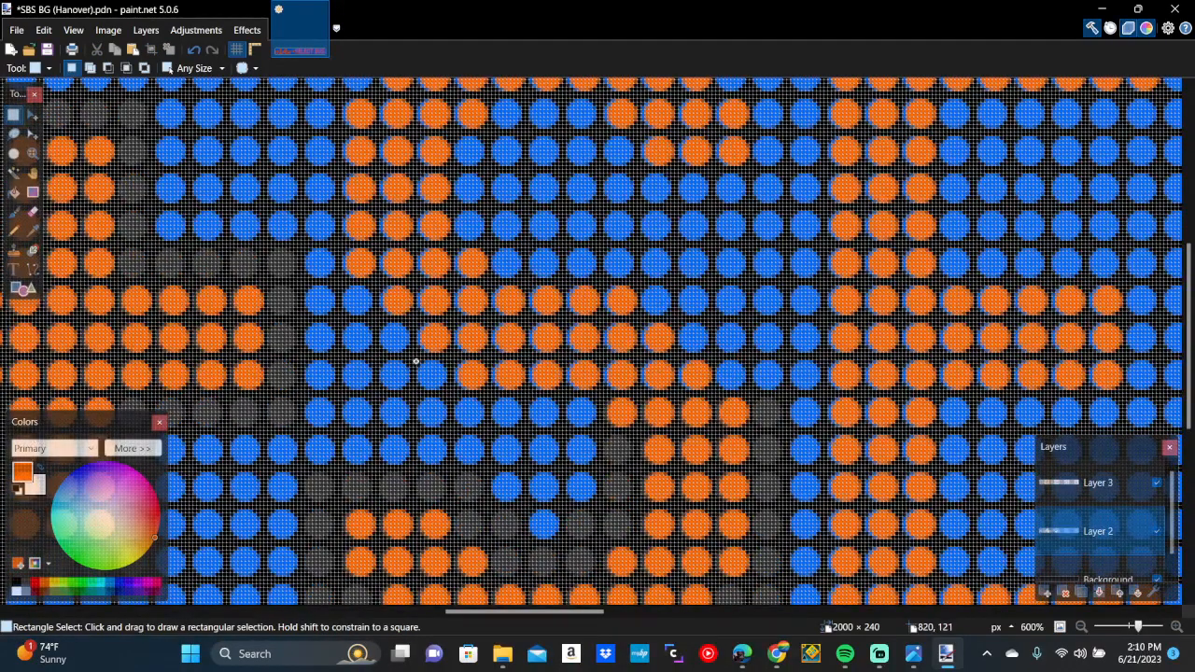
drag(416, 361, 782, 389)
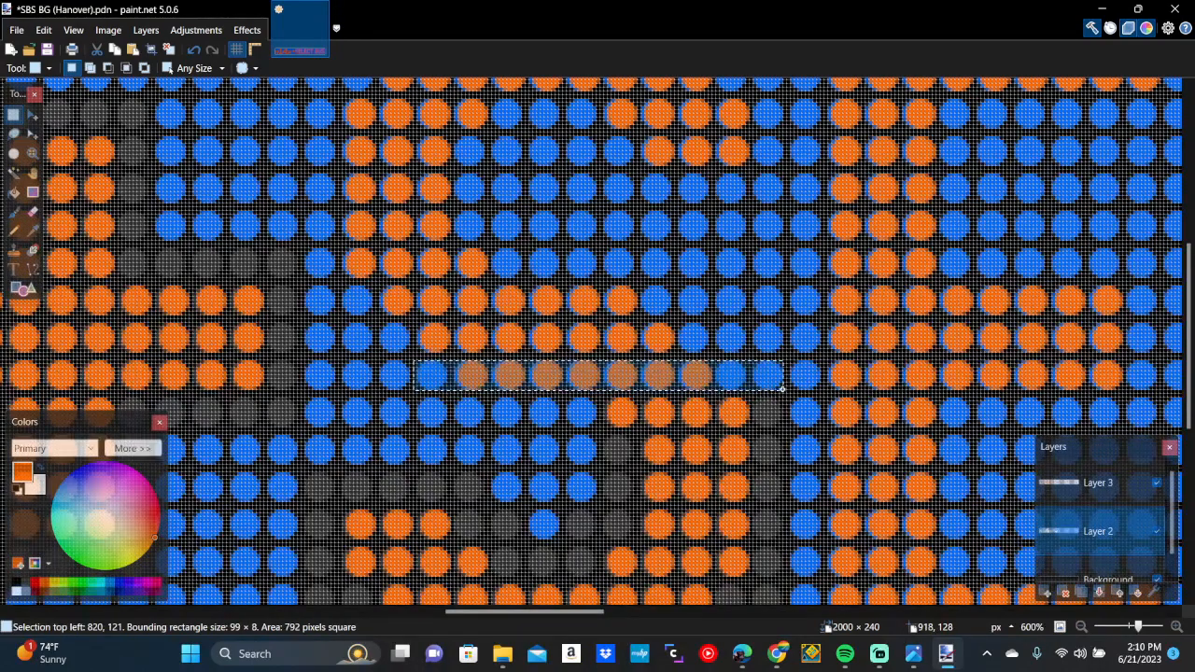
key(Delete)
key(ctrl+d)
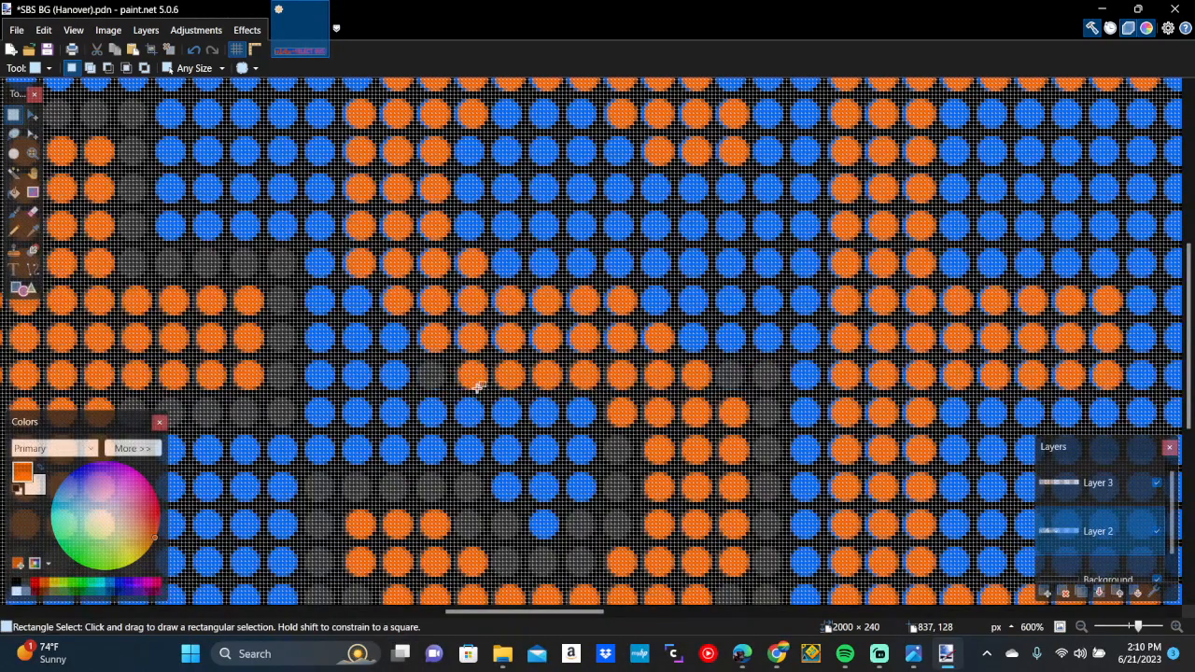
mouse_move(454, 393)
mouse_down()
mouse_move(603, 431)
mouse_move(579, 432)
mouse_move(599, 463)
mouse_up()
key(Delete)
key(ctrl+d)
key(Delete)
key(ctrl+d)
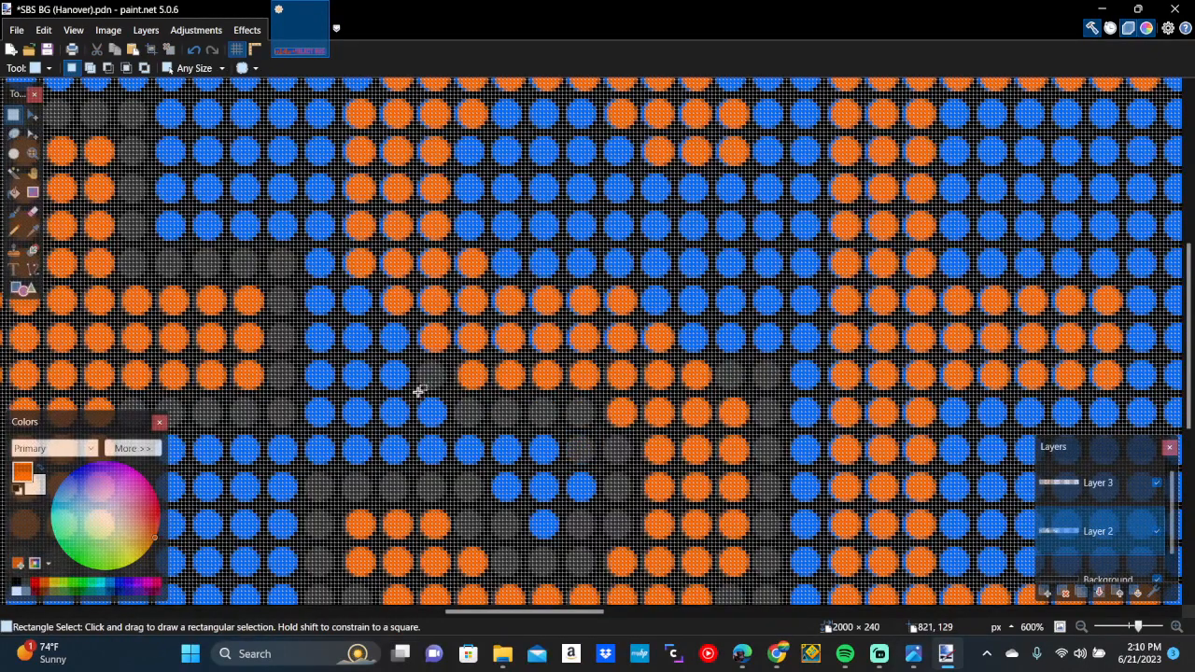
drag(420, 391, 448, 426)
key(Delete)
key(ctrl+d)
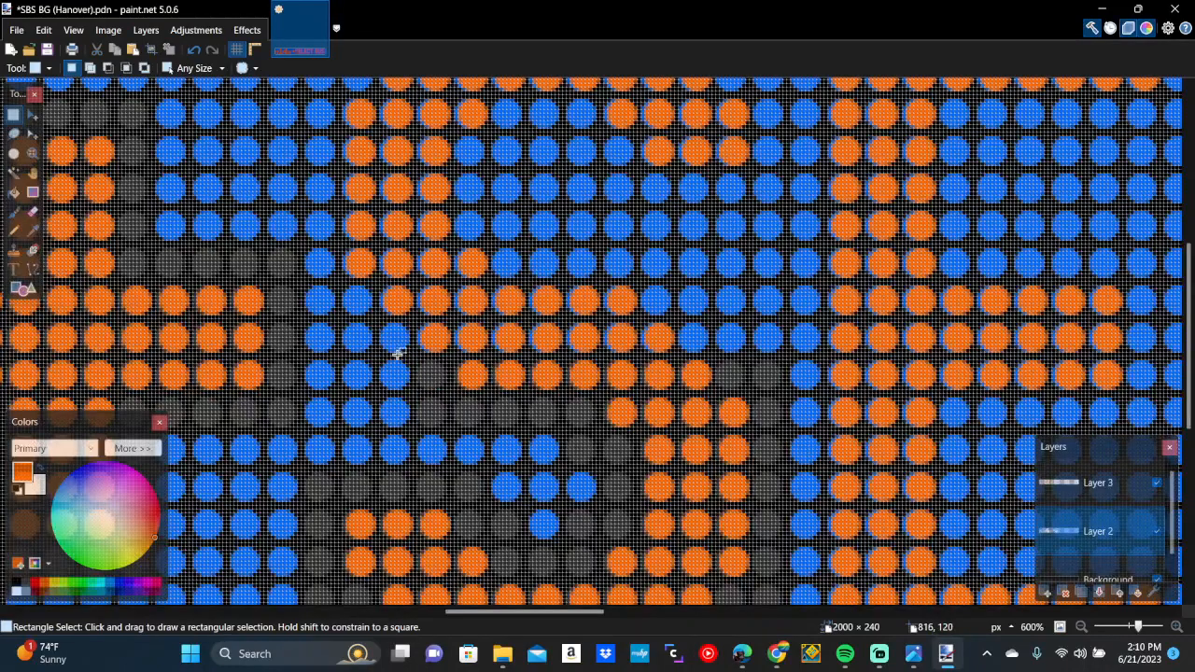
Delete the blue dots at both ends of the upper two rows of the S's middle stroke, including the stepped corner dot
drag(378, 321, 748, 348)
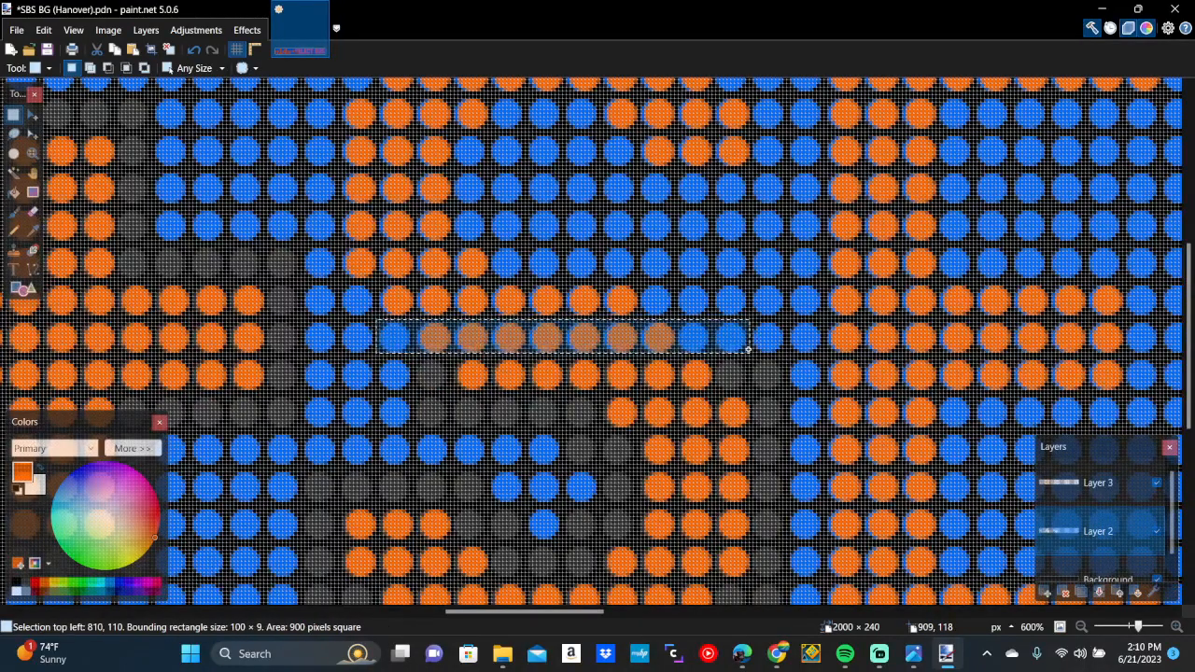
key(Delete)
key(ctrl+d)
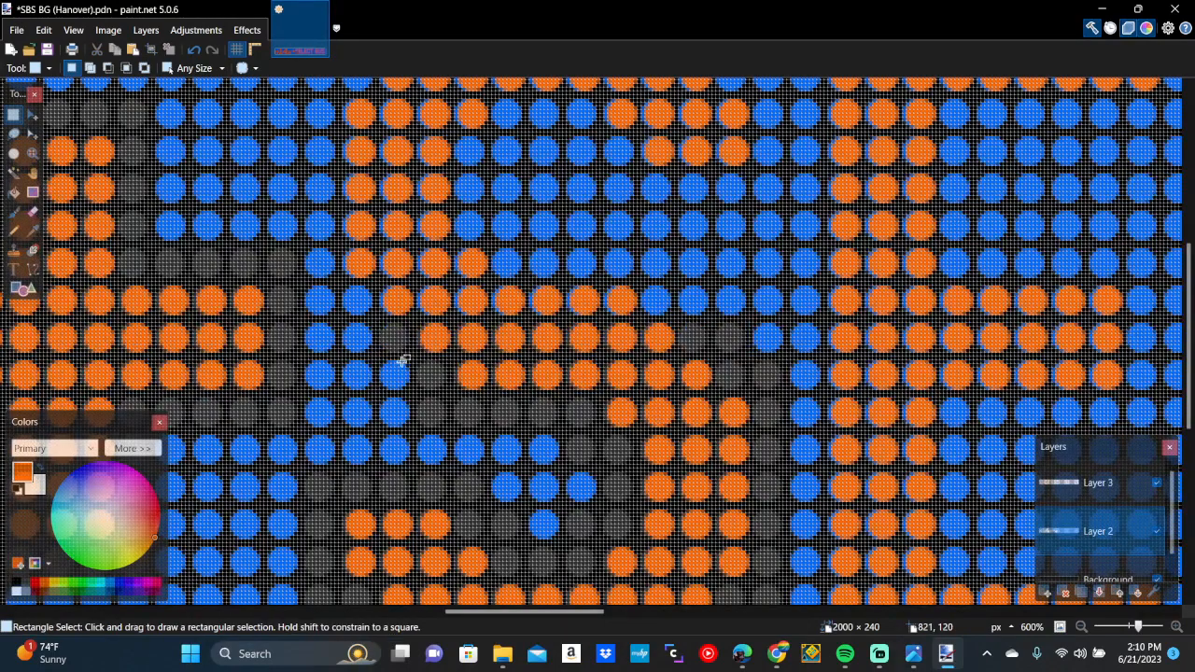
drag(381, 357, 407, 383)
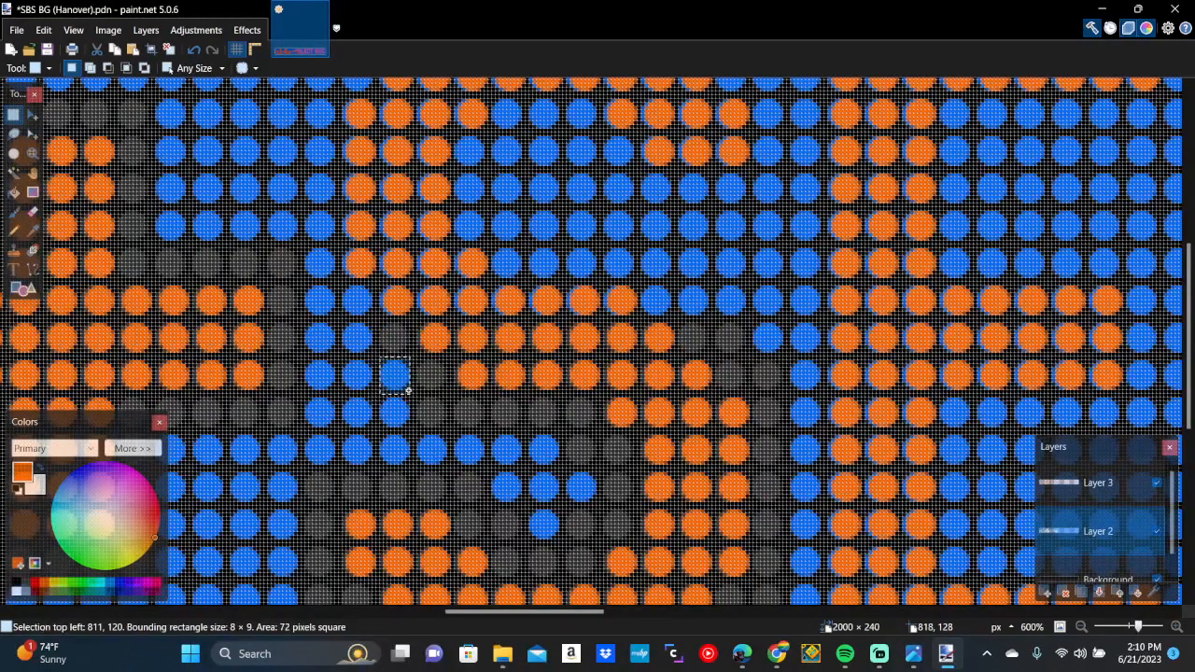
key(Delete)
key(ctrl+d)
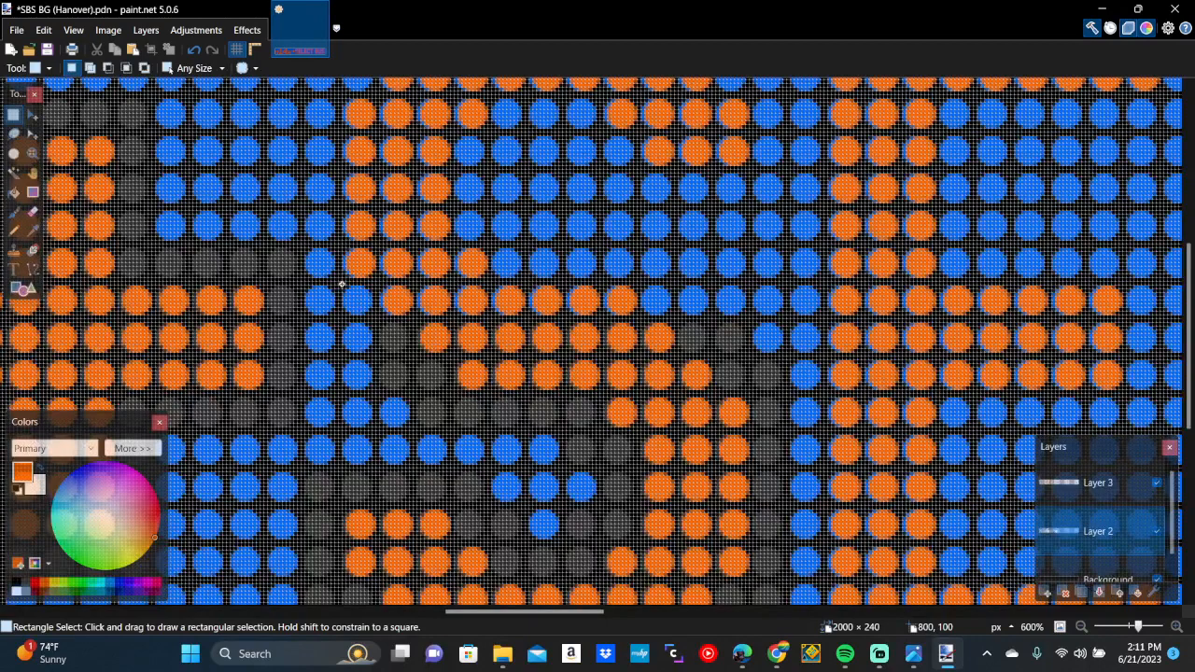
drag(340, 283, 710, 318)
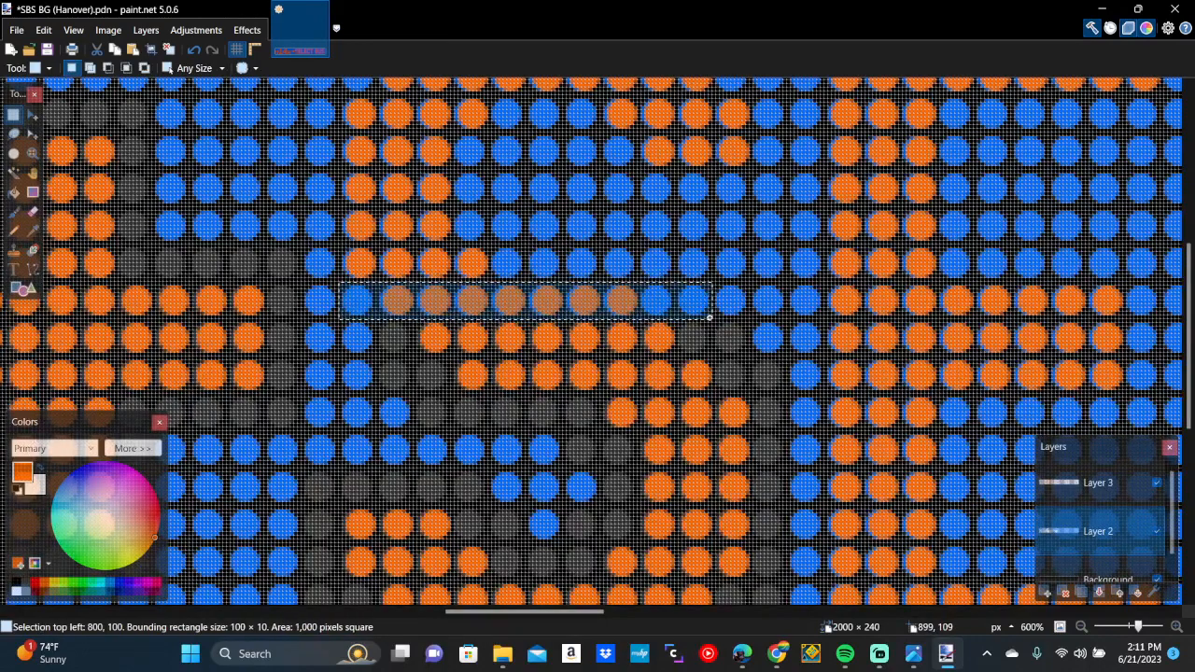
key(Delete)
key(ctrl+d)
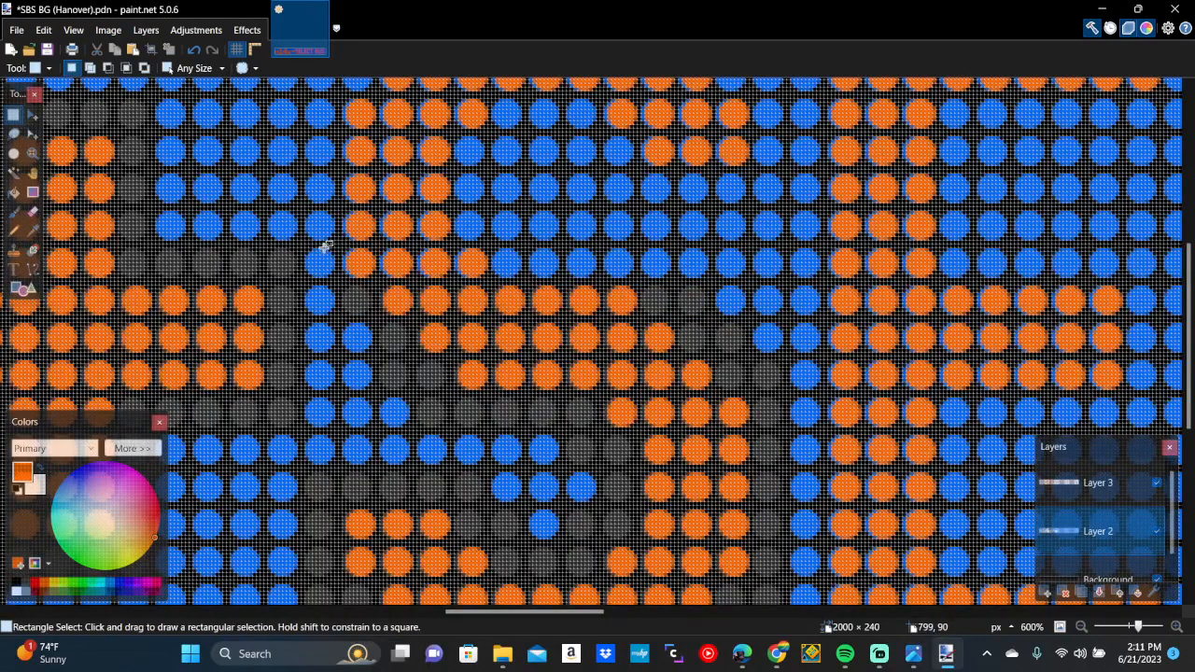
Delete the blue dots above the S's middle stroke and around the lower end of its upper-left curve
drag(309, 247, 669, 277)
key(Delete)
key(ctrl+d)
drag(301, 282, 342, 314)
key(Delete)
key(ctrl+d)
Delete the blue dots bordering both sides of the S's upper-left vertical stroke, including the inner corner dot
scroll(342, 313, up, 3)
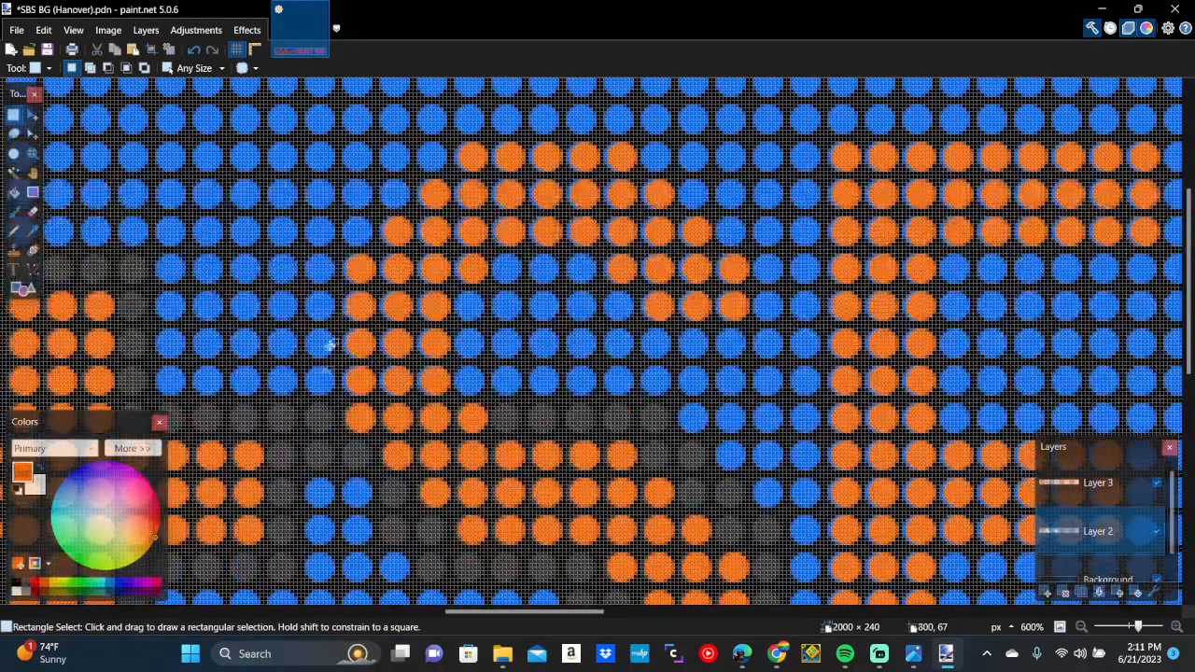
drag(302, 368, 523, 400)
key(Delete)
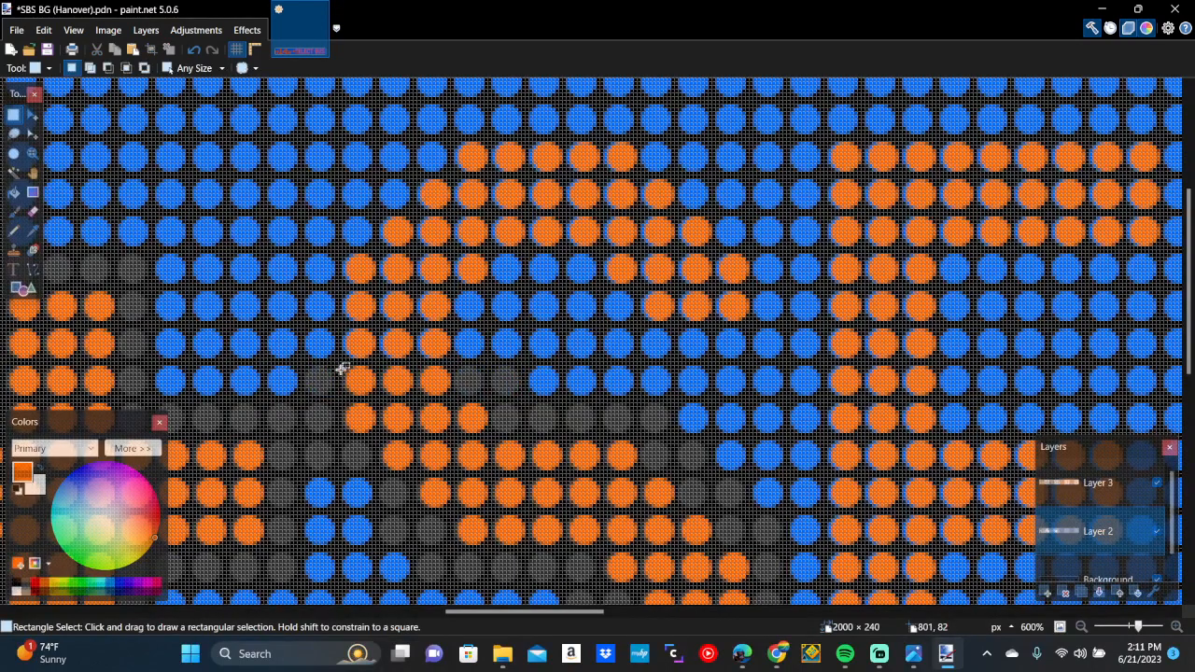
drag(298, 328, 486, 358)
key(Delete)
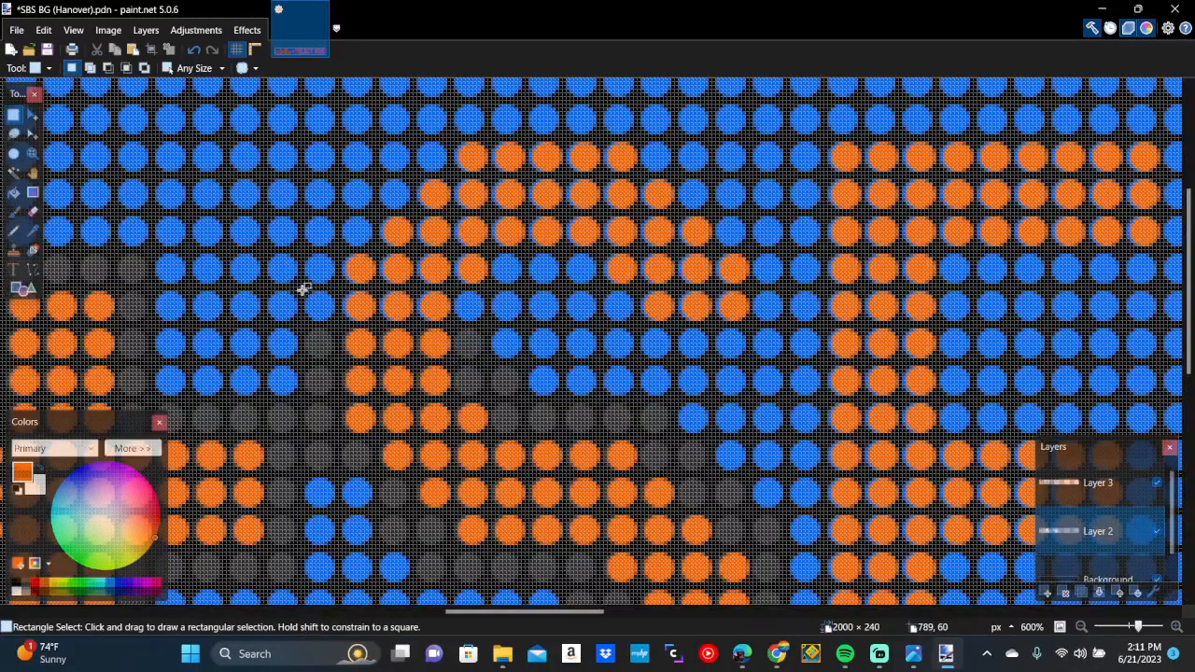
drag(301, 292, 490, 319)
key(Delete)
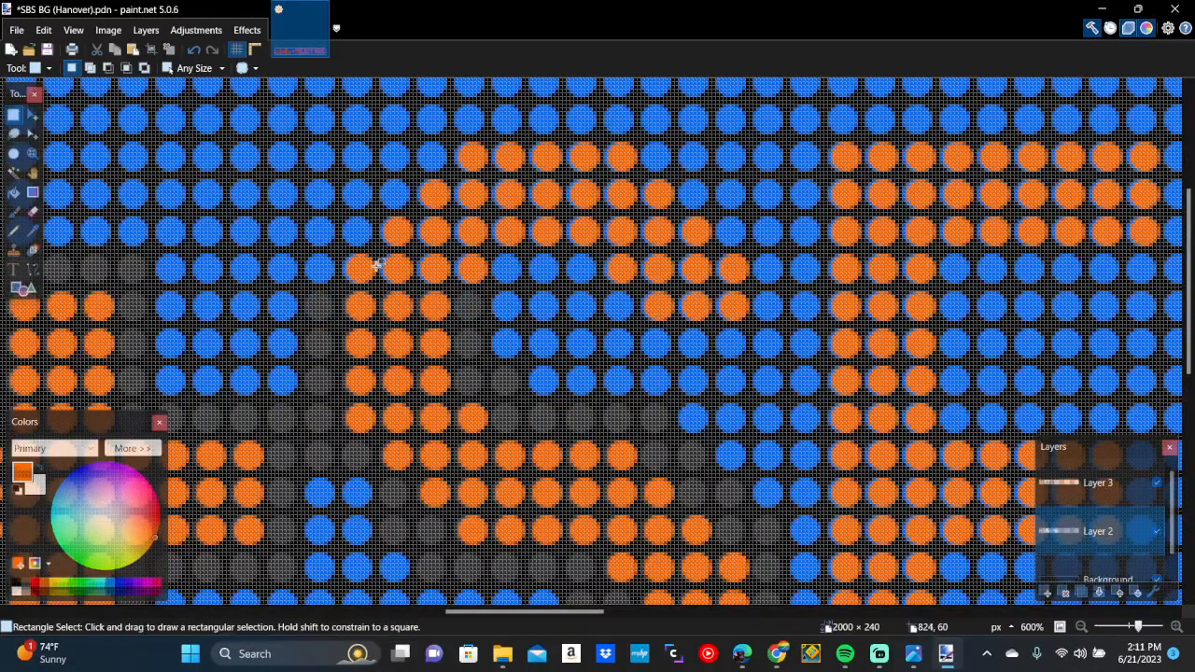
drag(304, 252, 520, 284)
key(Delete)
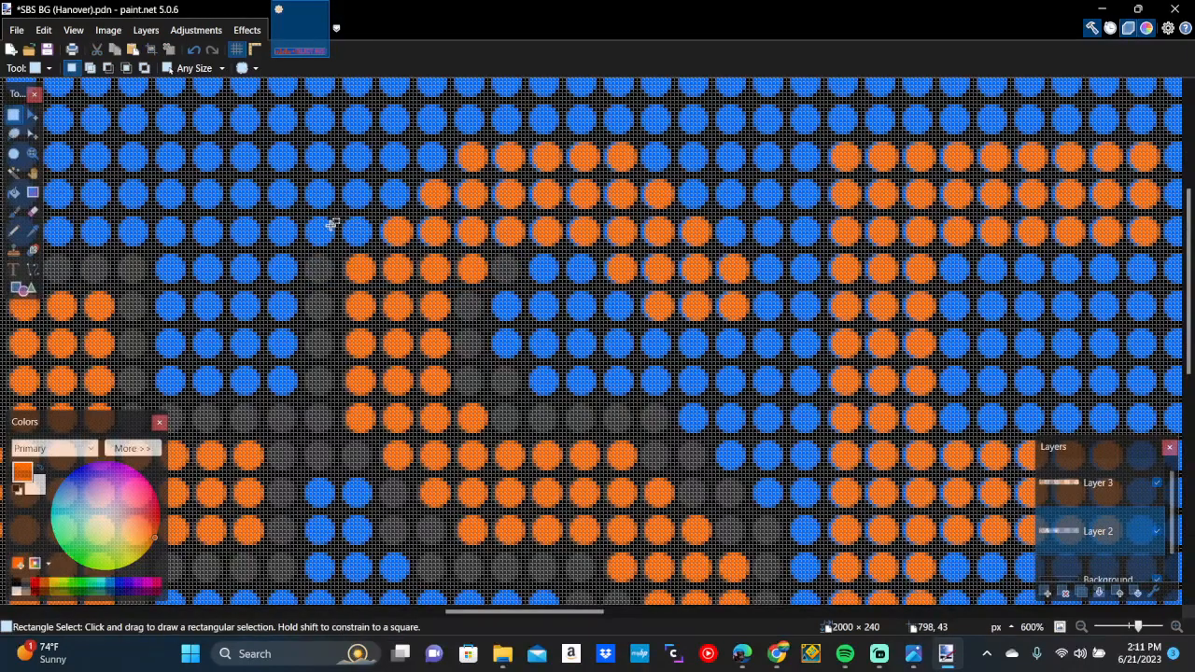
mouse_move(500, 292)
mouse_down()
mouse_move(519, 315)
mouse_move(495, 312)
mouse_up()
key(Delete)
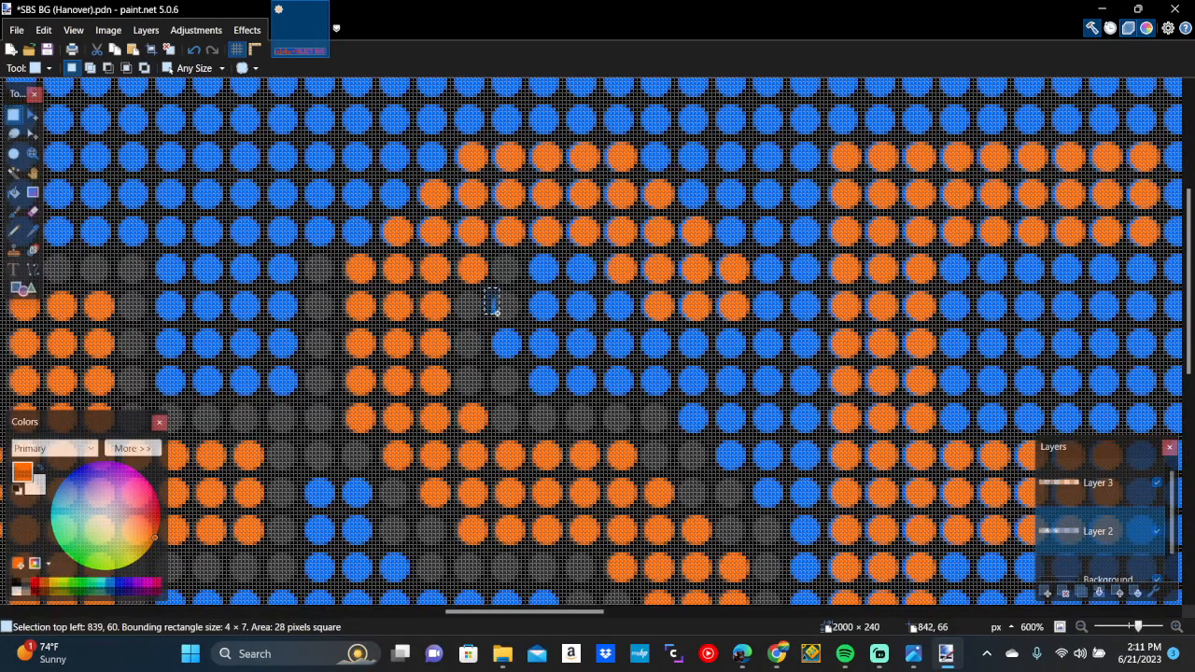
key(Delete)
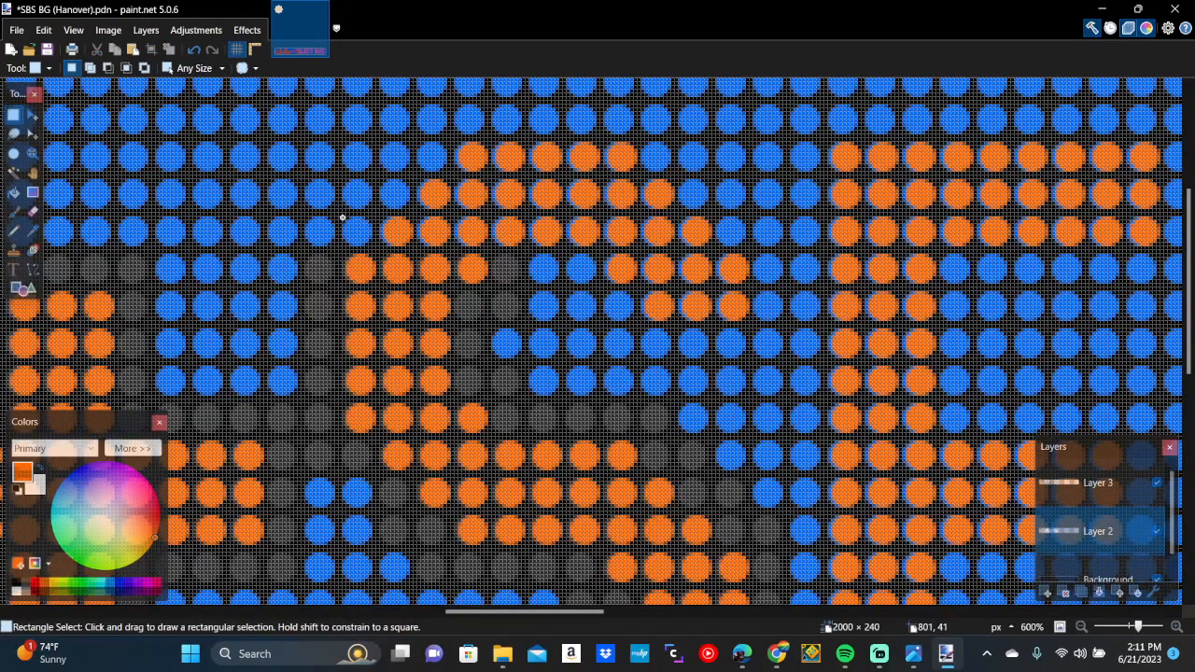
Delete the blue dots at both ends of the S's third row from its top, plus the outer dot at its upper-left shoulder
drag(342, 219, 753, 244)
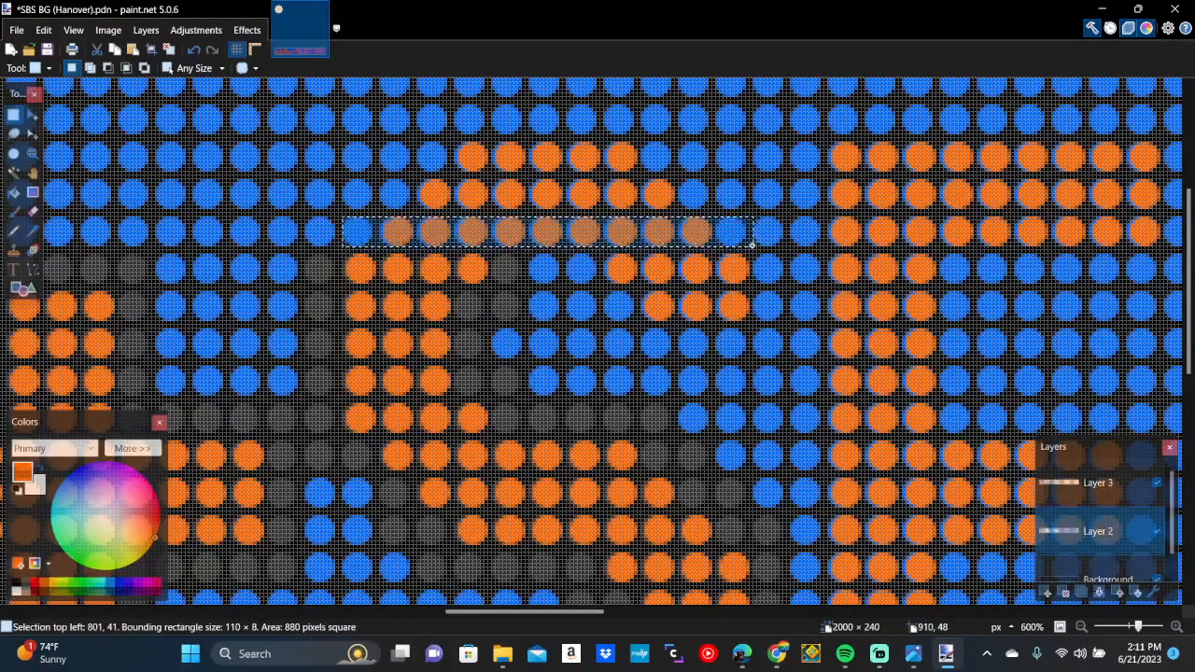
key(Delete)
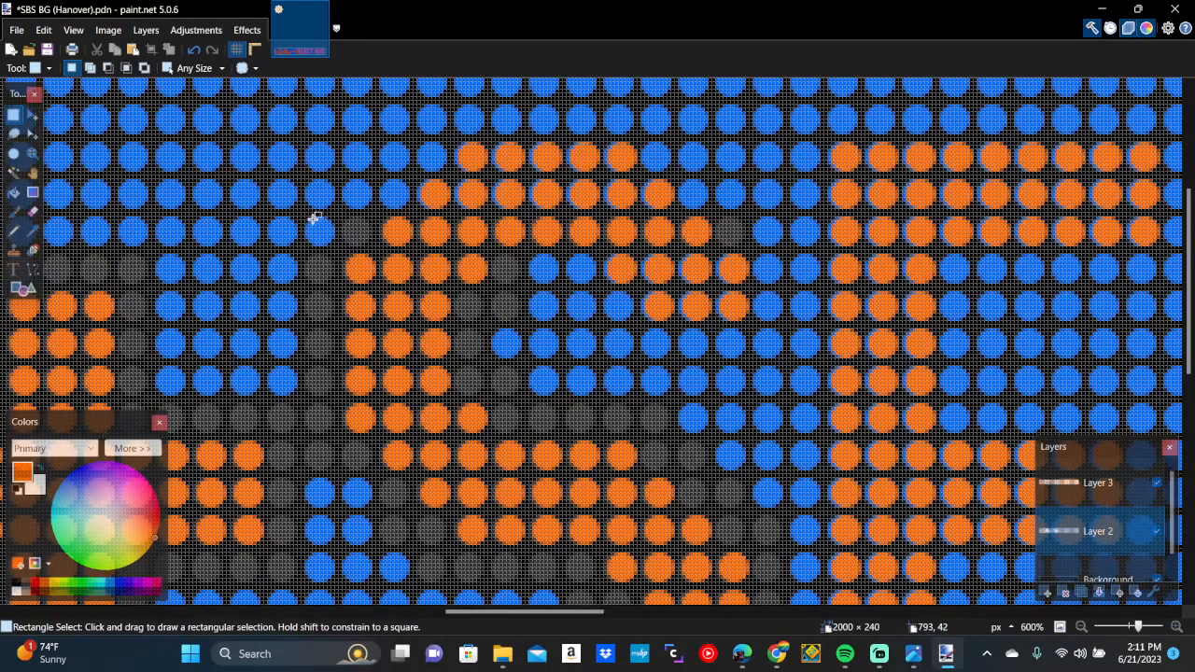
drag(315, 218, 344, 254)
key(Delete)
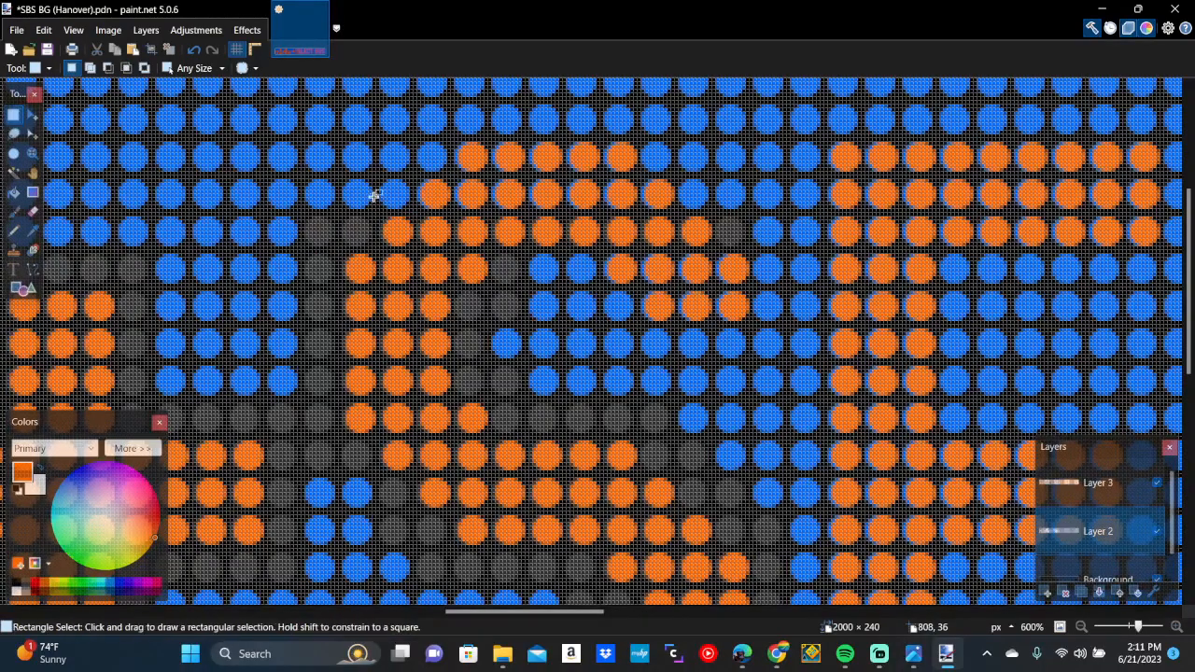
Delete the blue dots at both ends of the S's second row from its top, including their leftover edges
drag(380, 178, 712, 202)
key(Delete)
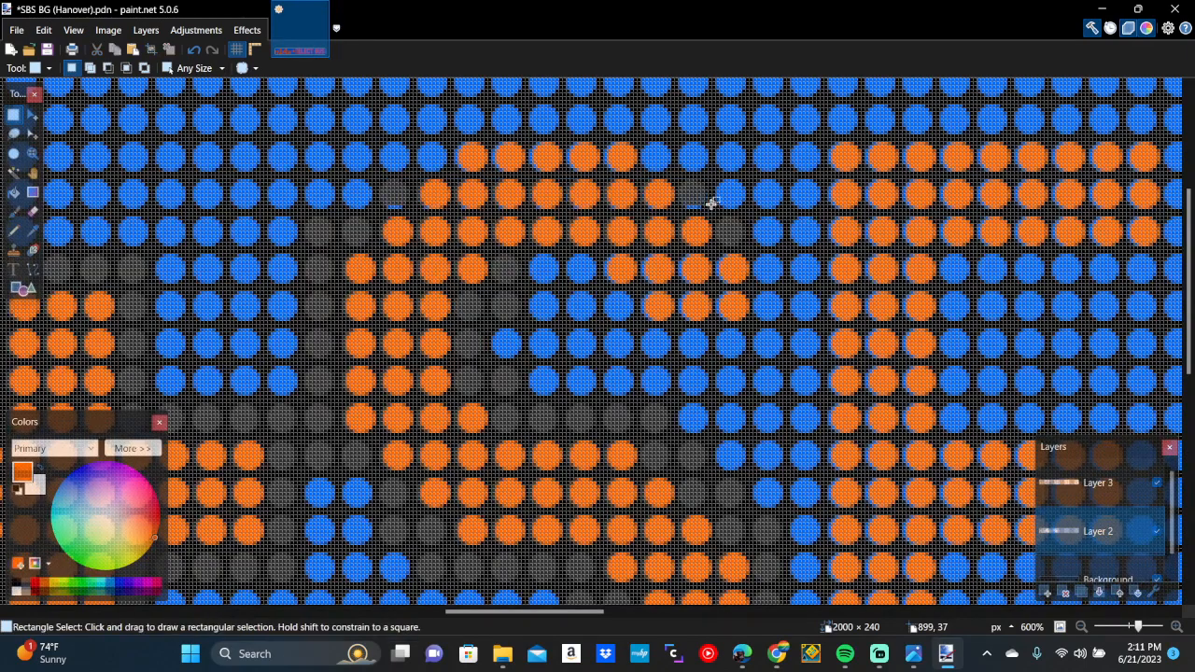
drag(380, 196, 705, 211)
key(Delete)
Delete the blue dots around the S's upper-right tip and along the inside of its top curve
drag(602, 252, 783, 282)
key(Delete)
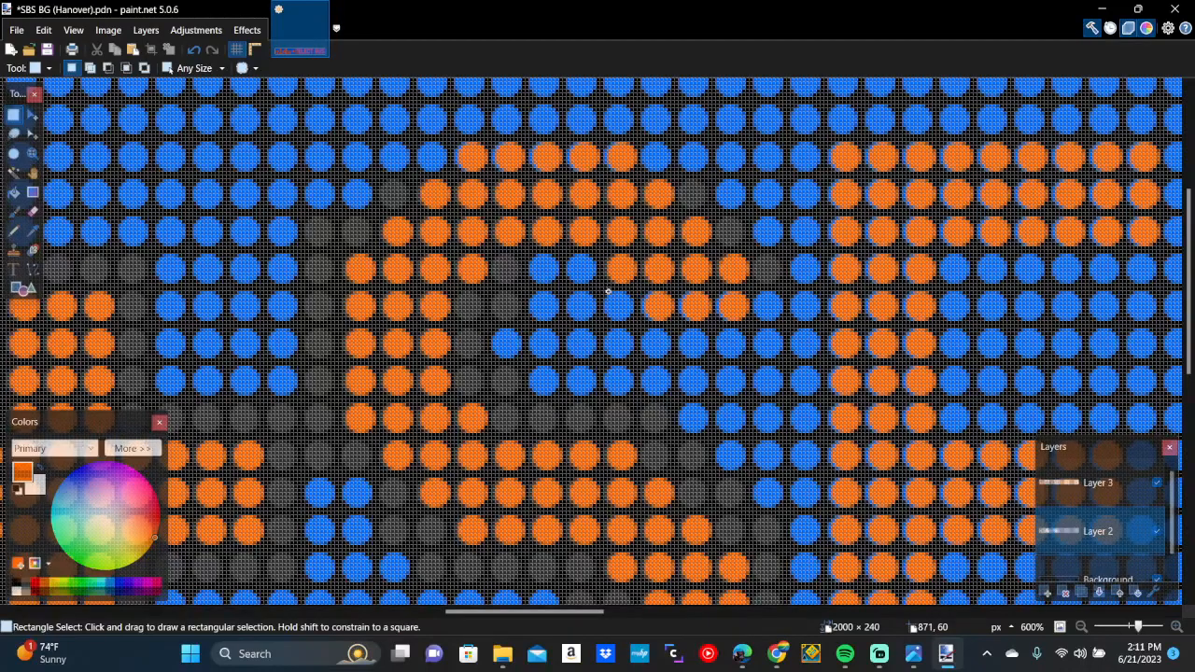
drag(608, 292, 785, 359)
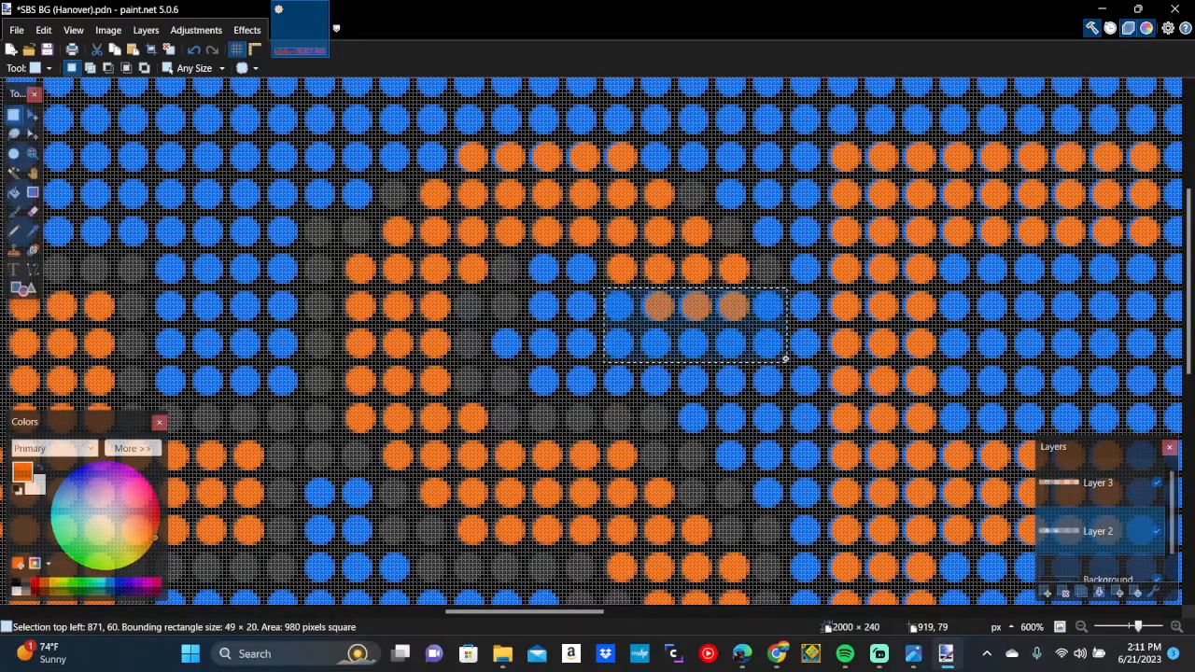
key(Delete)
mouse_move(521, 245)
mouse_down()
mouse_move(616, 265)
mouse_move(604, 319)
mouse_up()
key(Delete)
key(Delete)
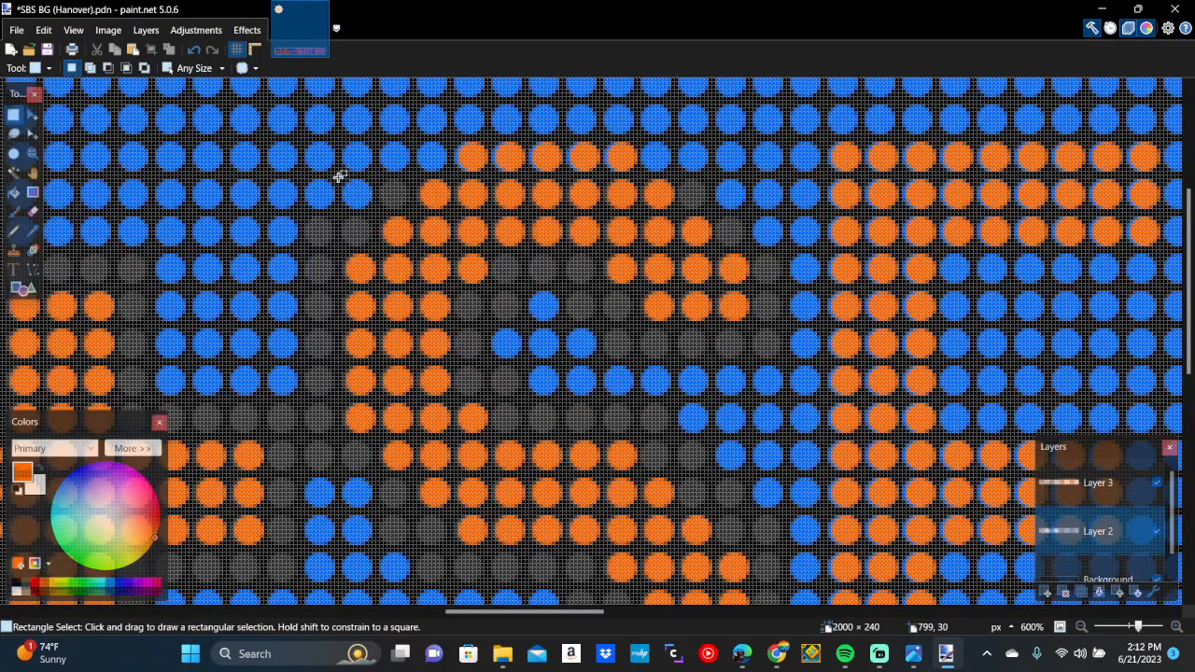
Delete the blue dots at both ends of the S's top row, plus the outer left dot beside its second row
mouse_move(339, 175)
mouse_down()
mouse_move(374, 215)
mouse_move(712, 218)
mouse_up()
key(Delete)
scroll(374, 216, up, 2)
key(Delete)
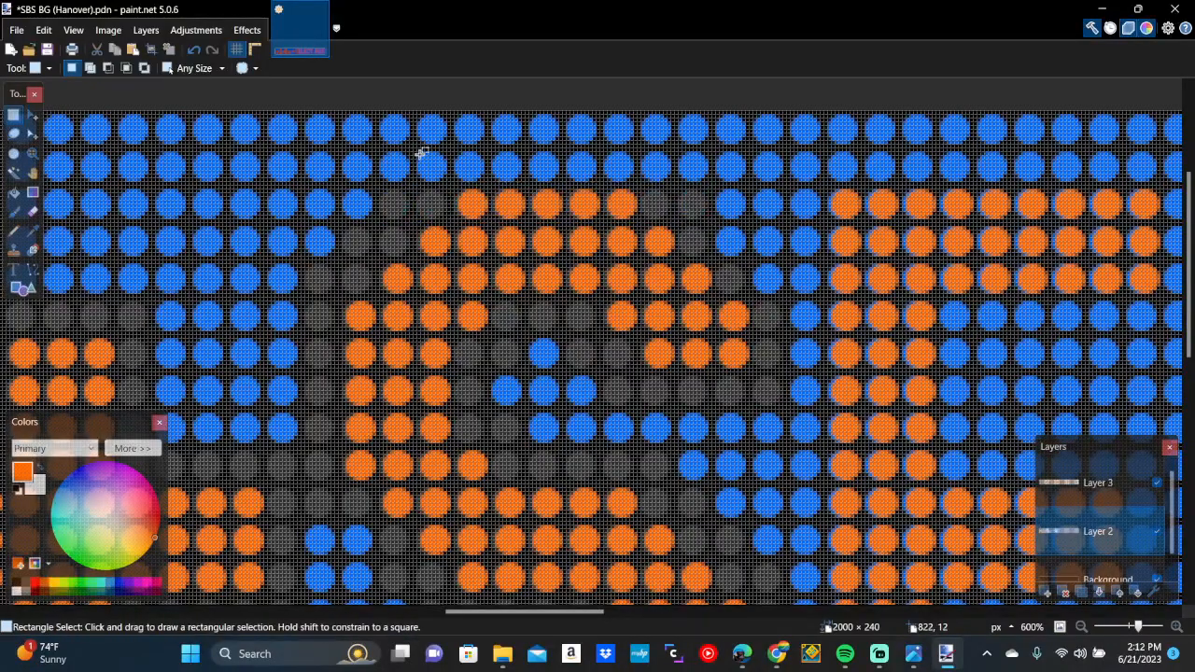
drag(413, 148, 680, 184)
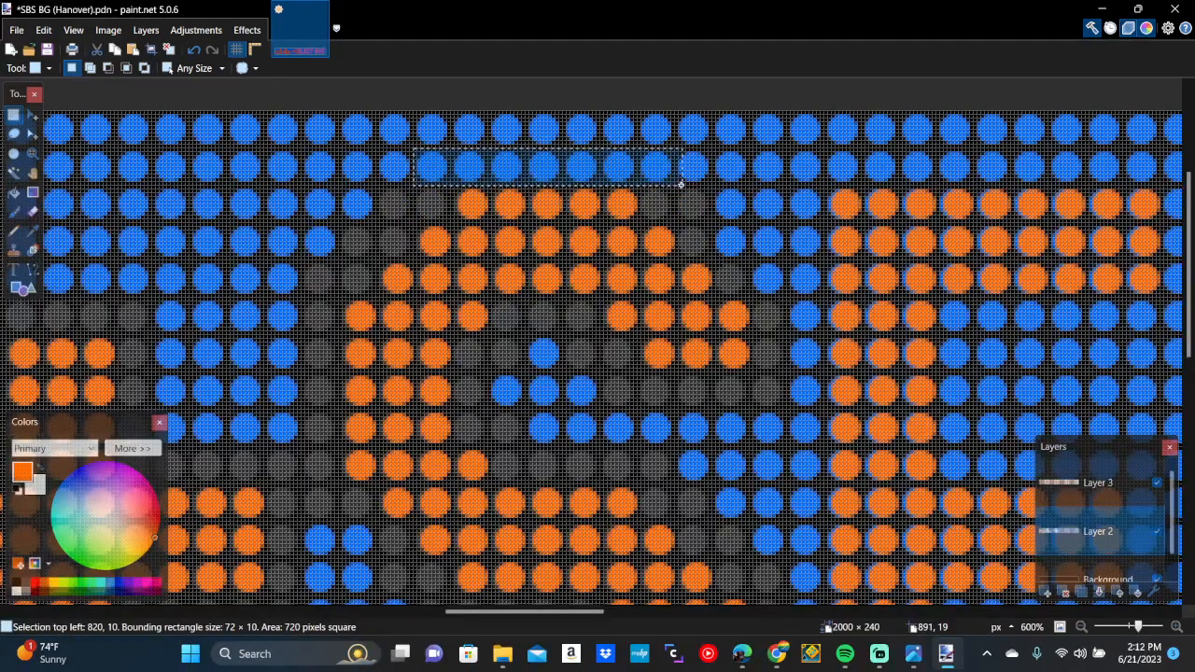
key(Delete)
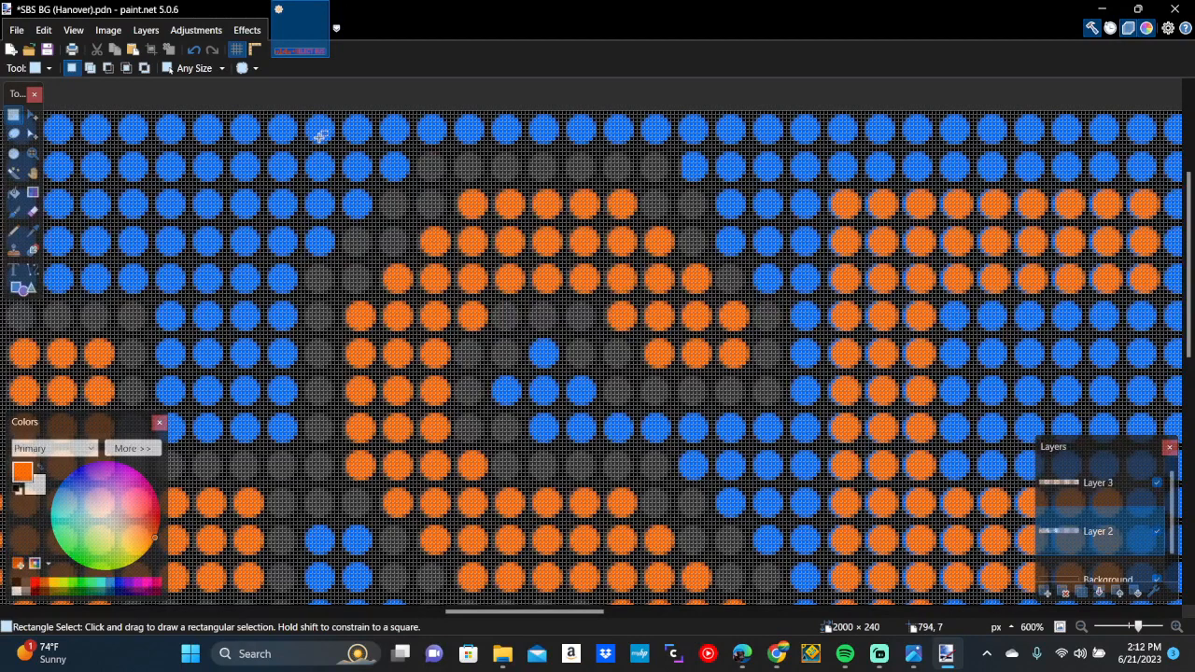
click(196, 50)
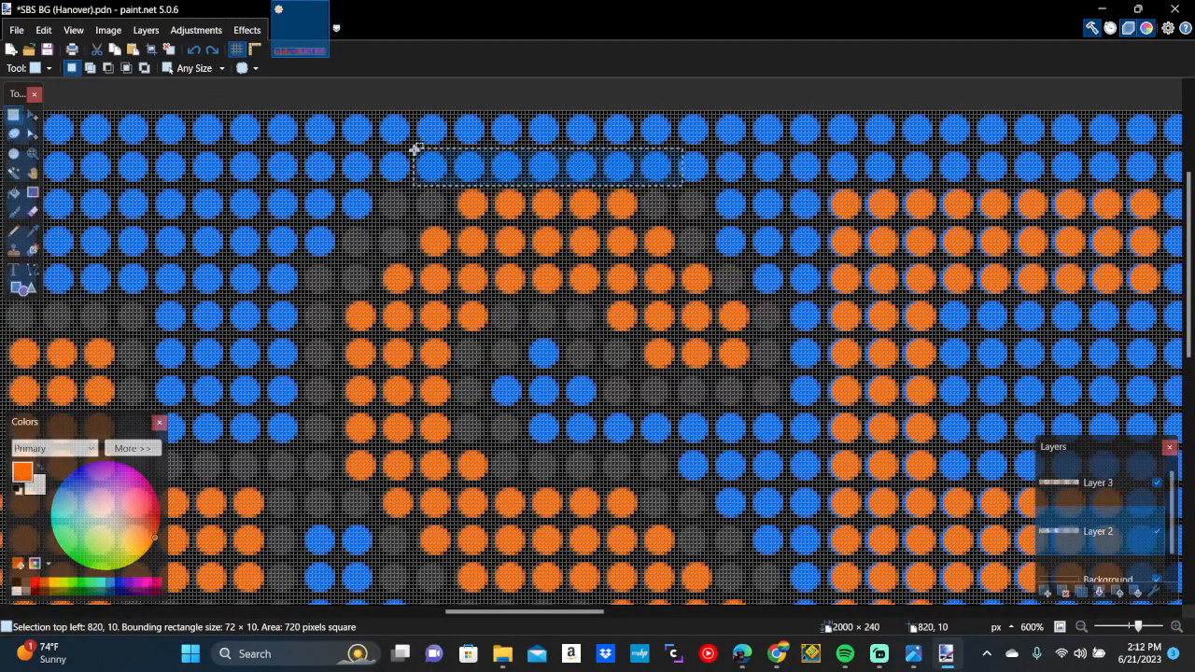
Delete the row of seven blue dots above the S's top stroke and the outer dot at its upper-right shoulder
drag(414, 147, 673, 181)
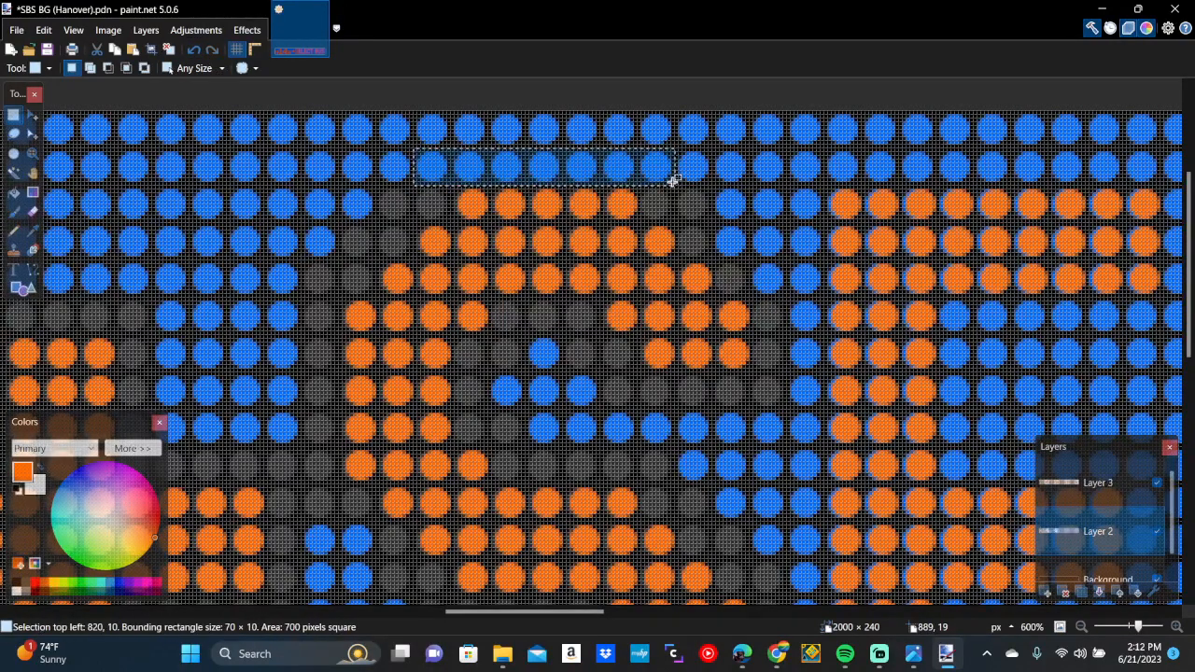
key(Delete)
scroll(673, 180, right, 2)
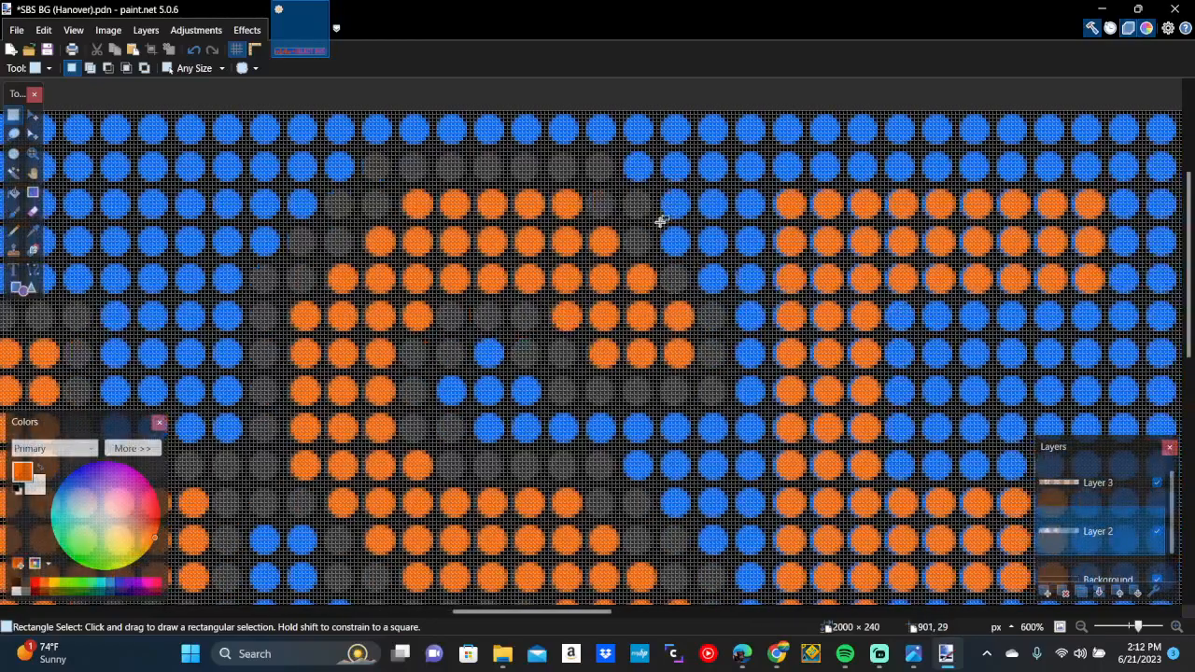
drag(659, 227, 693, 259)
key(Delete)
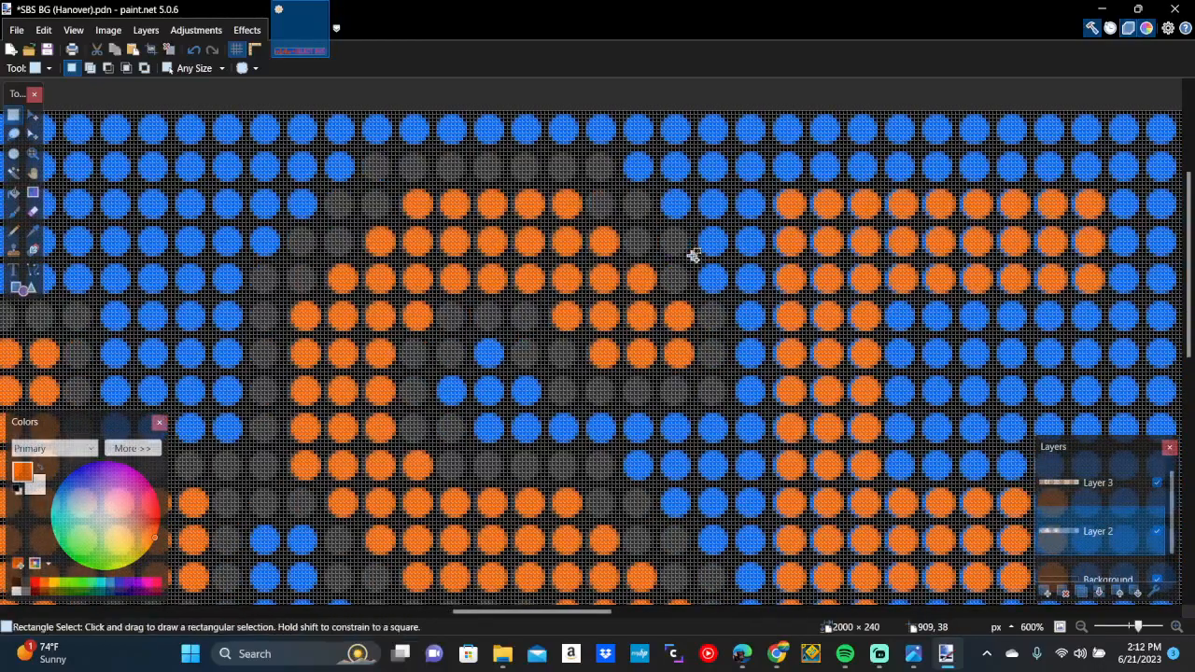
Hide Layer 3 to examine the cleared outline of the S on the blue dots, and show the layer again
scroll(694, 255, down, 1)
scroll(693, 254, down, 3)
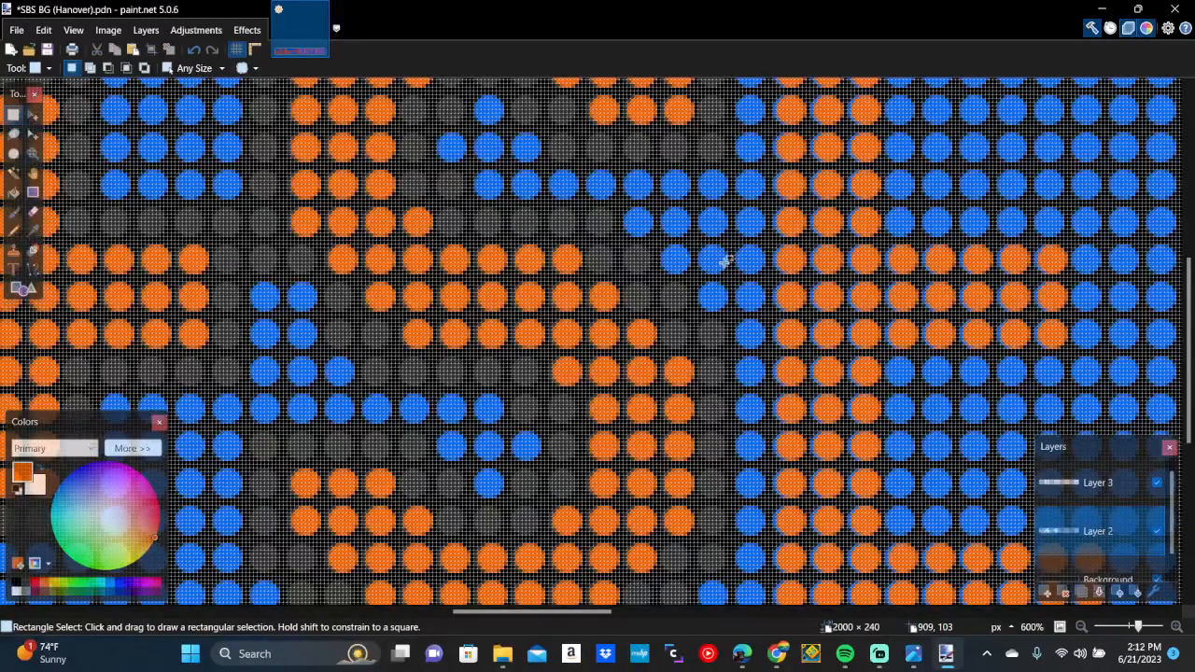
click(1157, 483)
scroll(707, 375, up, 4)
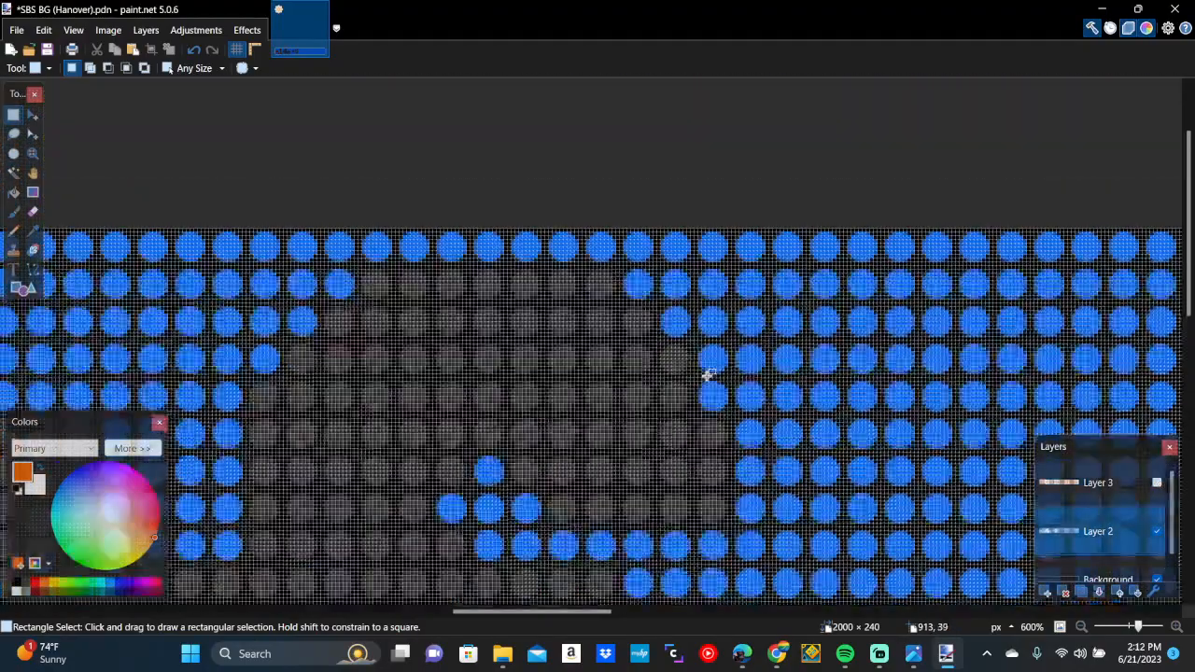
scroll(708, 374, down, 5)
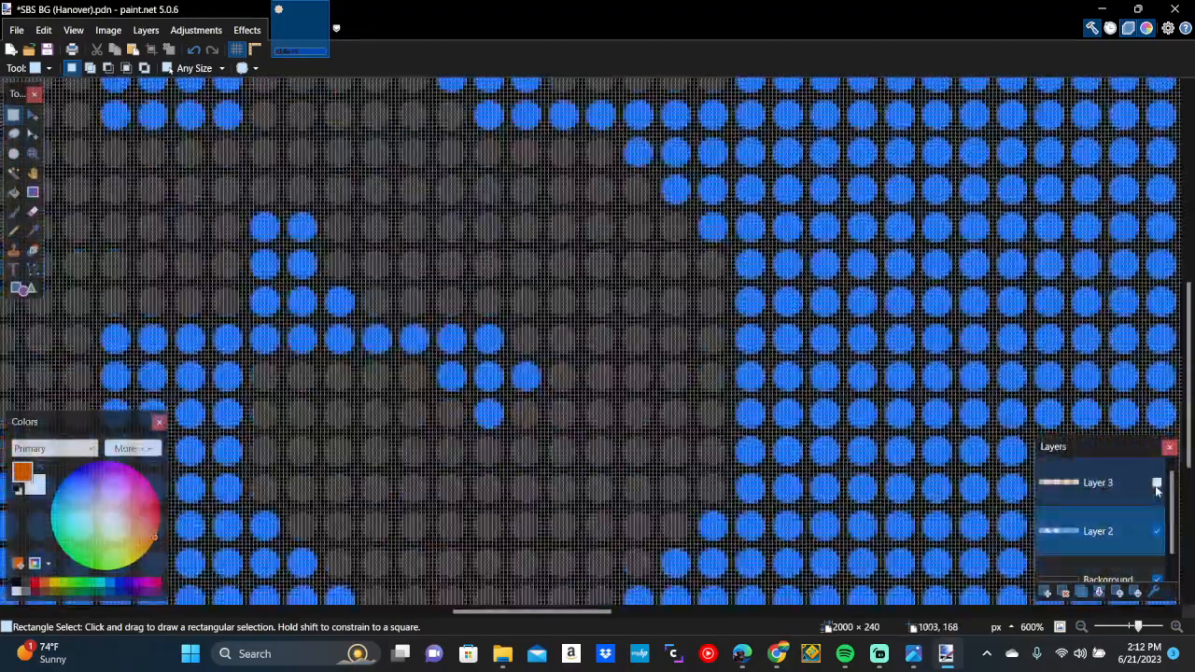
click(1157, 483)
scroll(800, 282, up, 5)
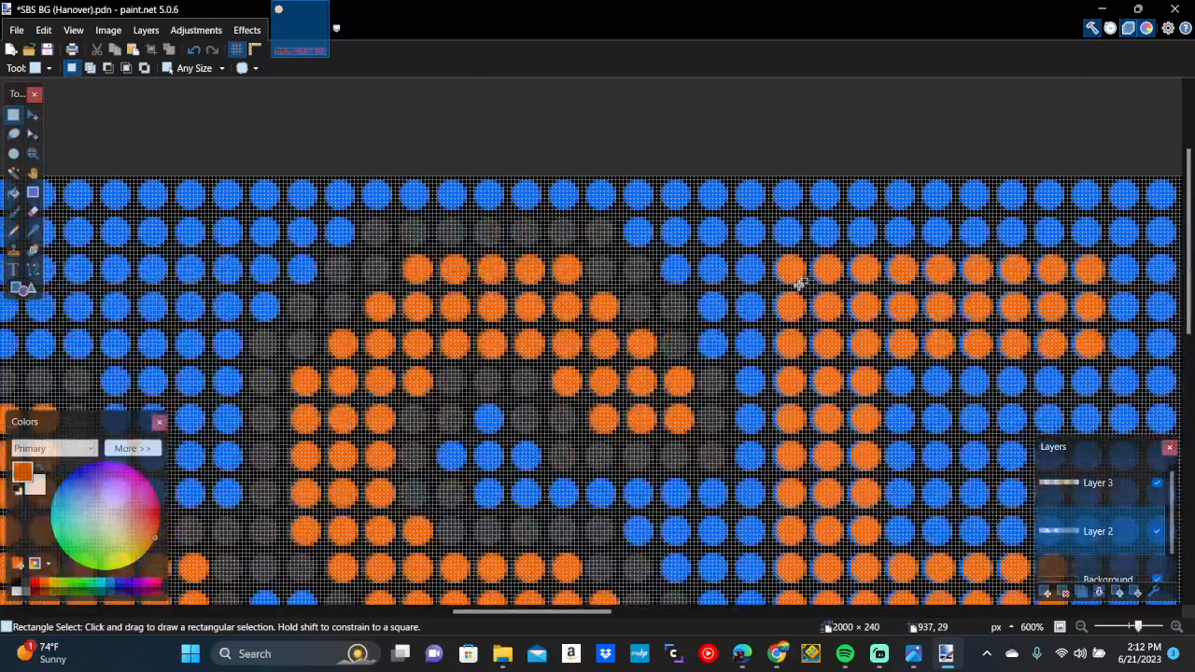
Delete the blue dots around the vertical stroke and bottom arm of the first E in SELECT
scroll(799, 281, right, 3)
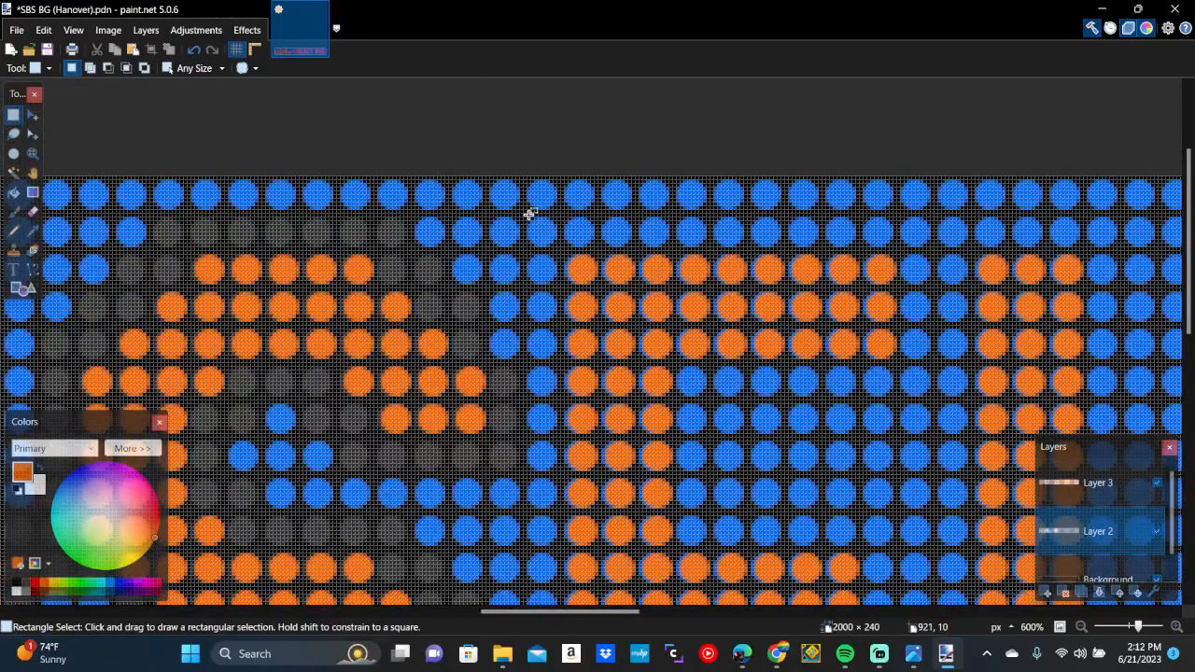
drag(528, 214, 709, 505)
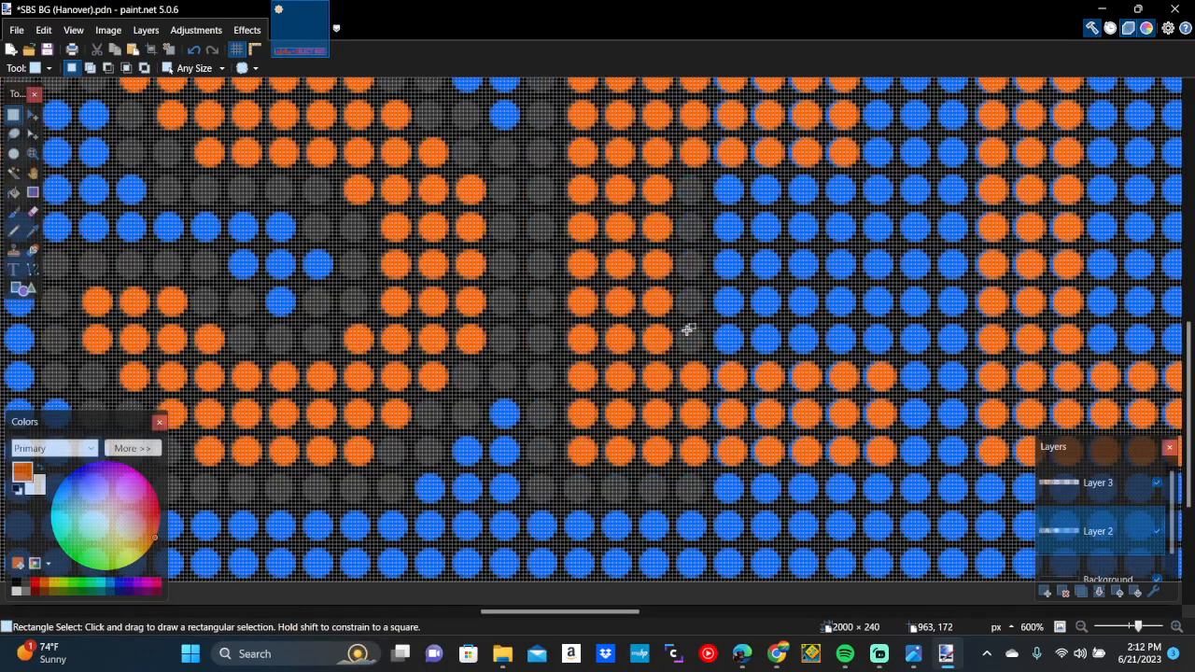
drag(684, 321, 931, 505)
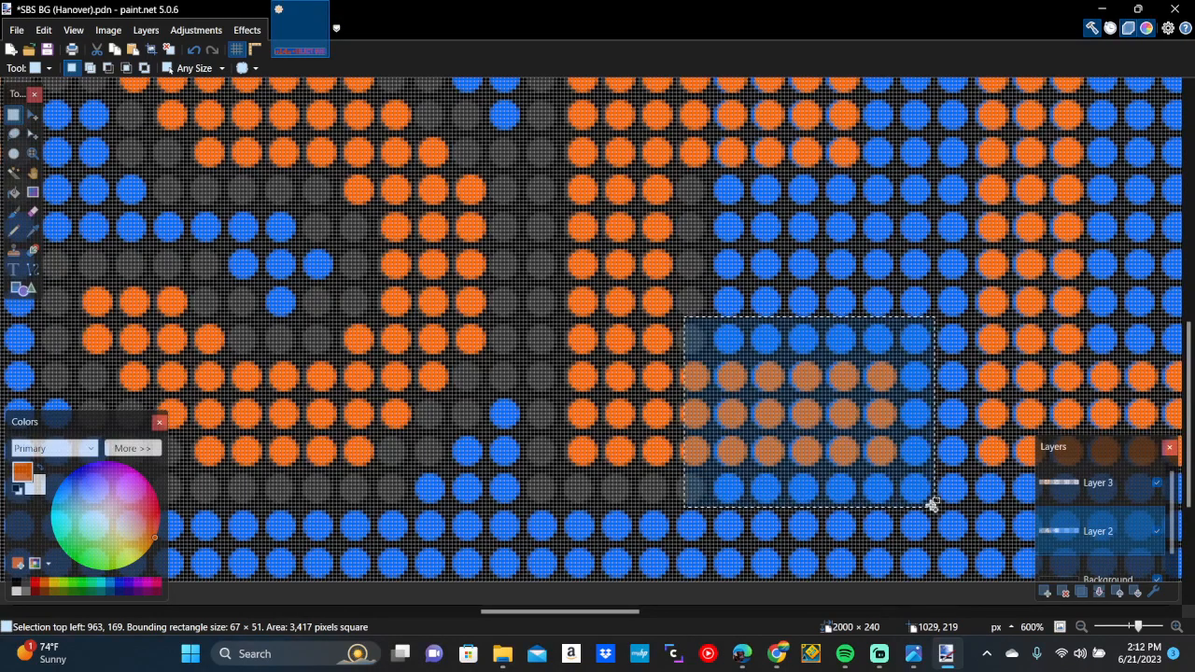
key(Delete)
Delete the blue dots behind and around the middle and top arms of the first E in SELECT
scroll(932, 504, up, 3)
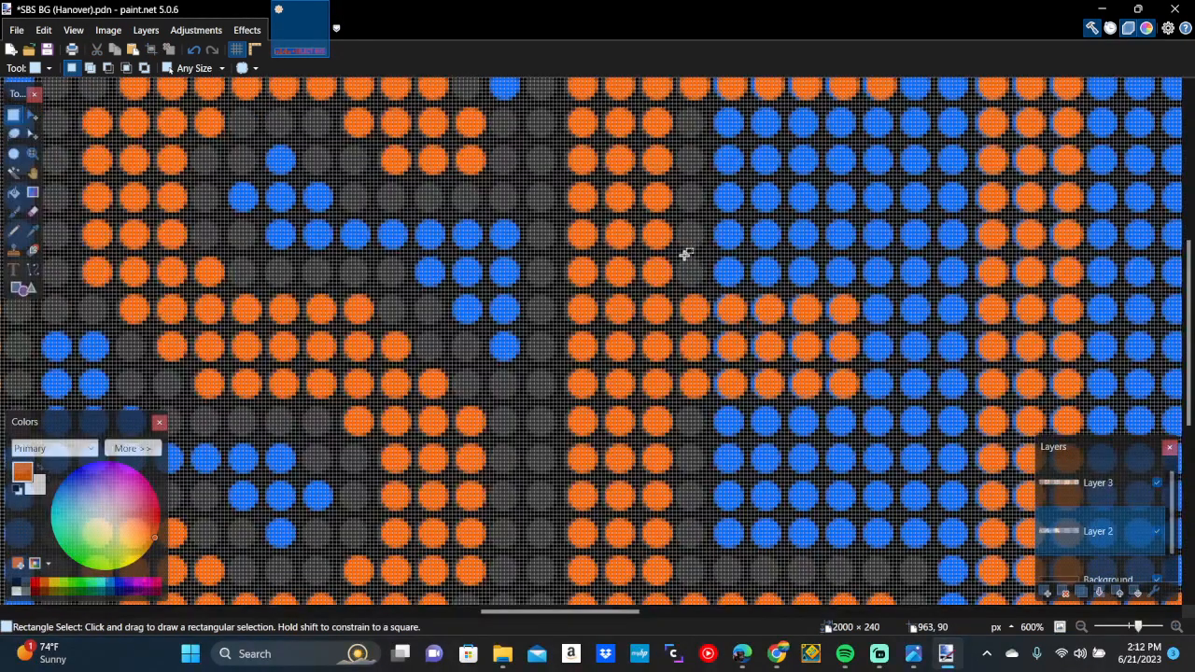
drag(685, 253, 892, 437)
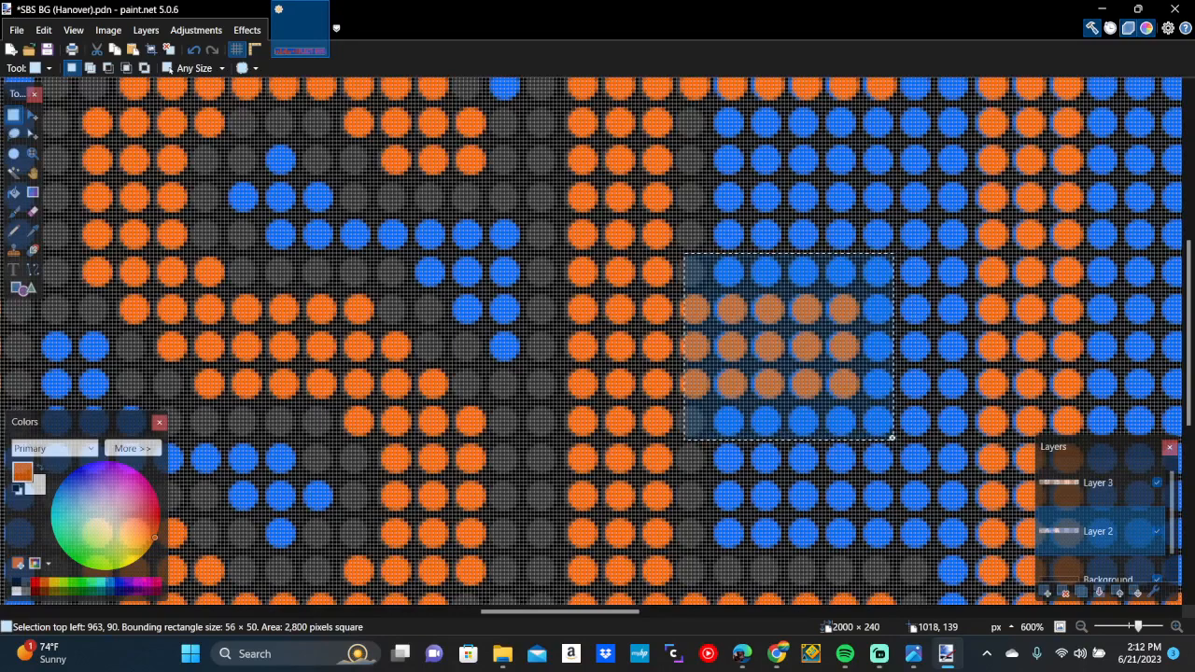
key(Delete)
scroll(894, 437, up, 8)
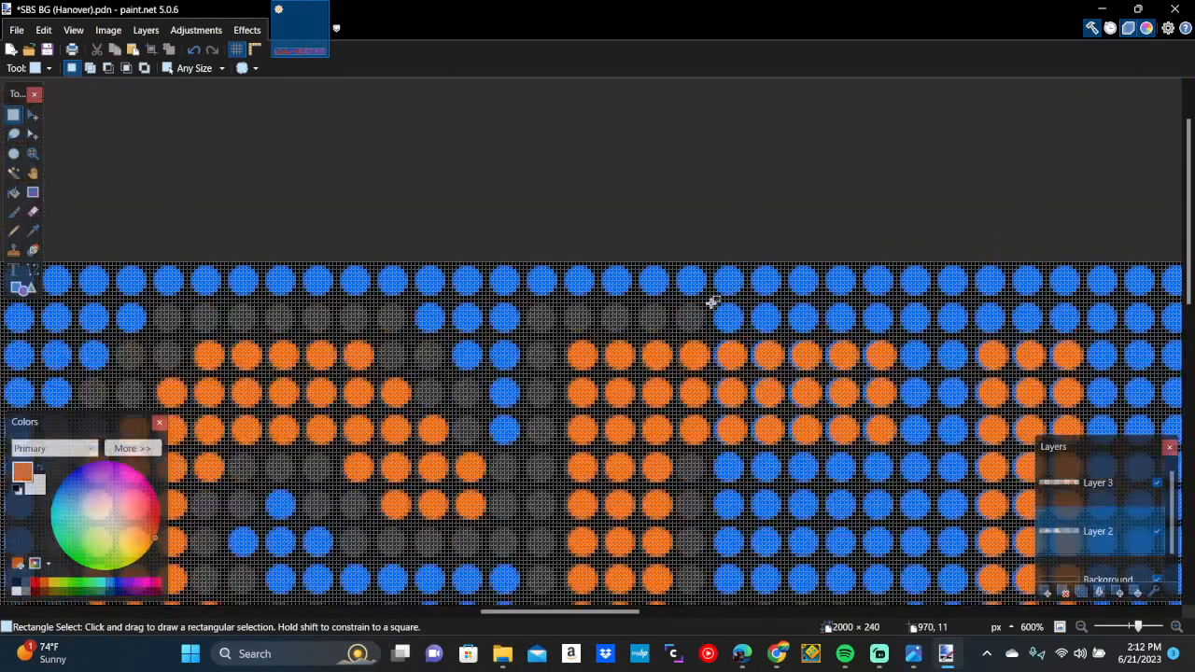
mouse_move(710, 308)
mouse_down()
mouse_move(902, 435)
mouse_move(934, 486)
mouse_up()
key(Delete)
Delete the blue dots behind and around the L's vertical stroke and bottom arm
scroll(934, 486, right, 5)
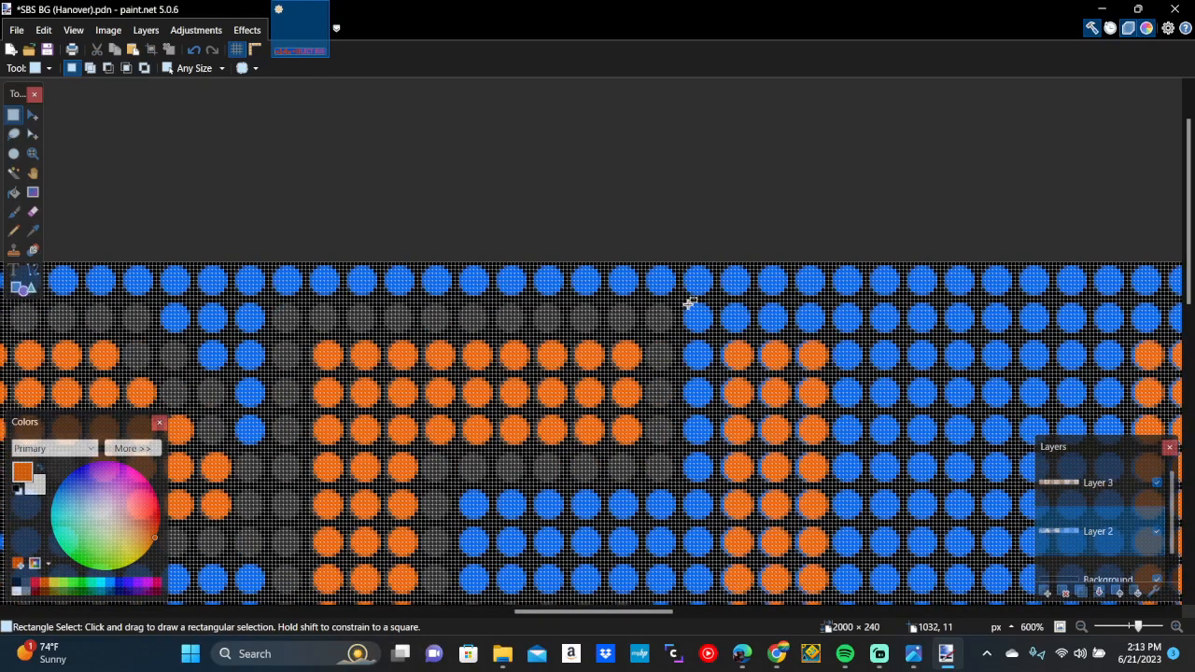
drag(682, 304, 863, 504)
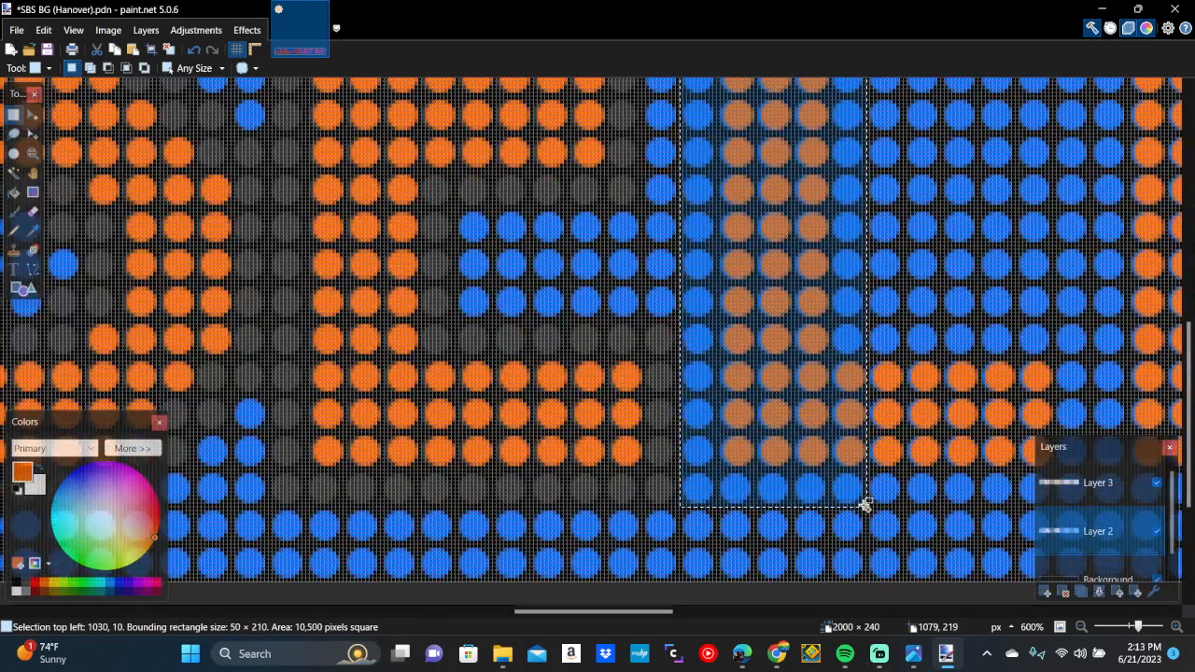
key(Delete)
drag(701, 325, 1087, 502)
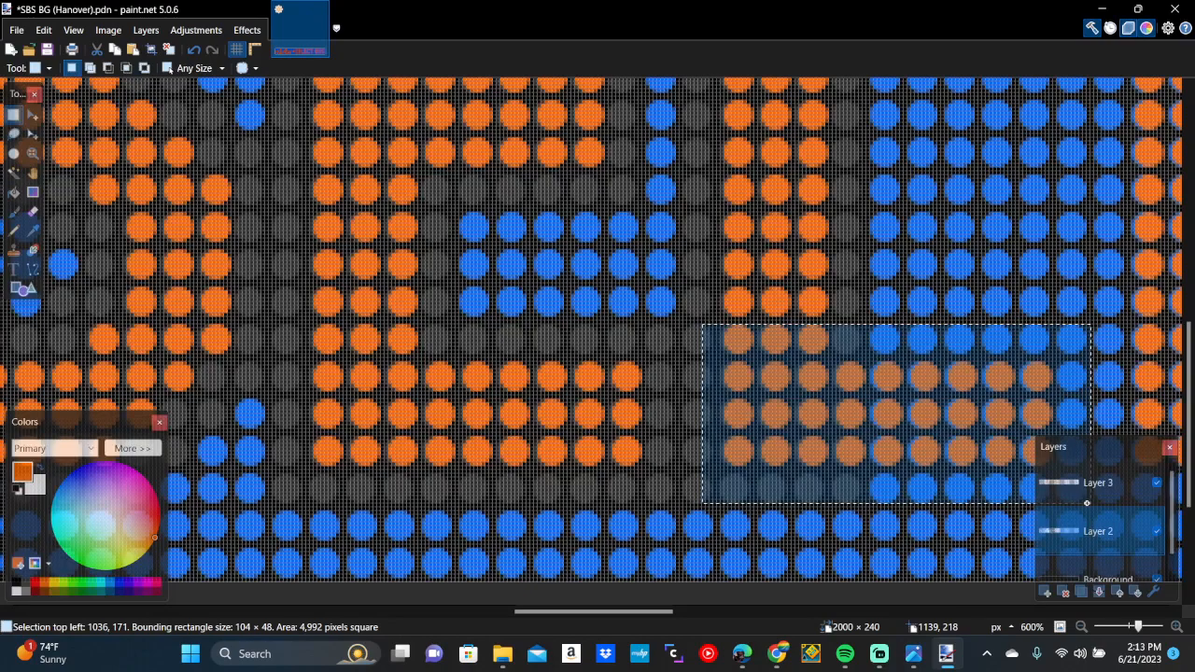
key(Delete)
Delete the blue dots around the vertical stroke and bottom arm of the second E in SELECT
scroll(801, 407, right, 4)
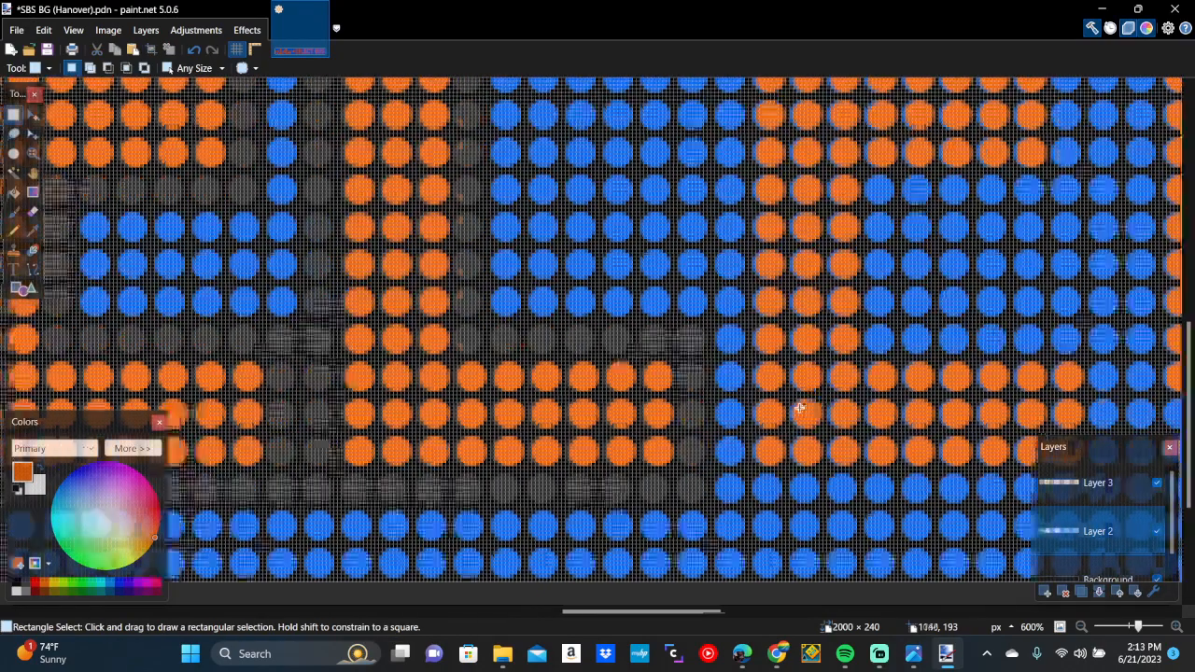
scroll(800, 407, up, 2)
scroll(800, 407, up, 5)
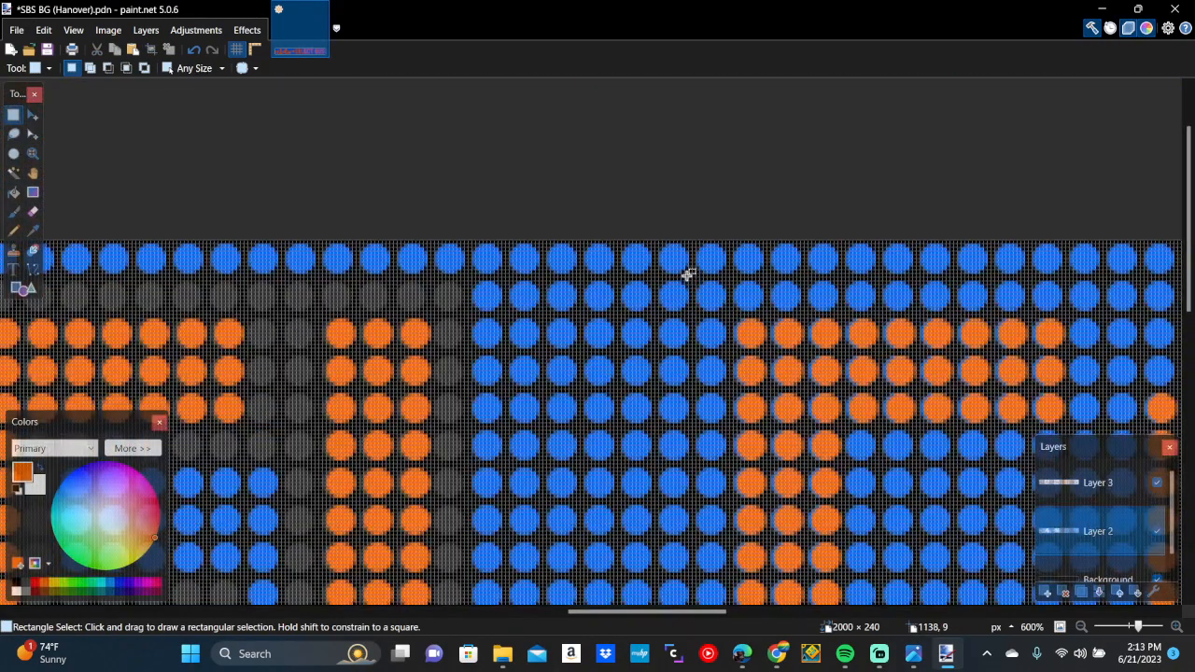
mouse_move(692, 275)
mouse_down()
mouse_move(882, 533)
mouse_move(883, 586)
mouse_move(878, 511)
mouse_up()
key(Delete)
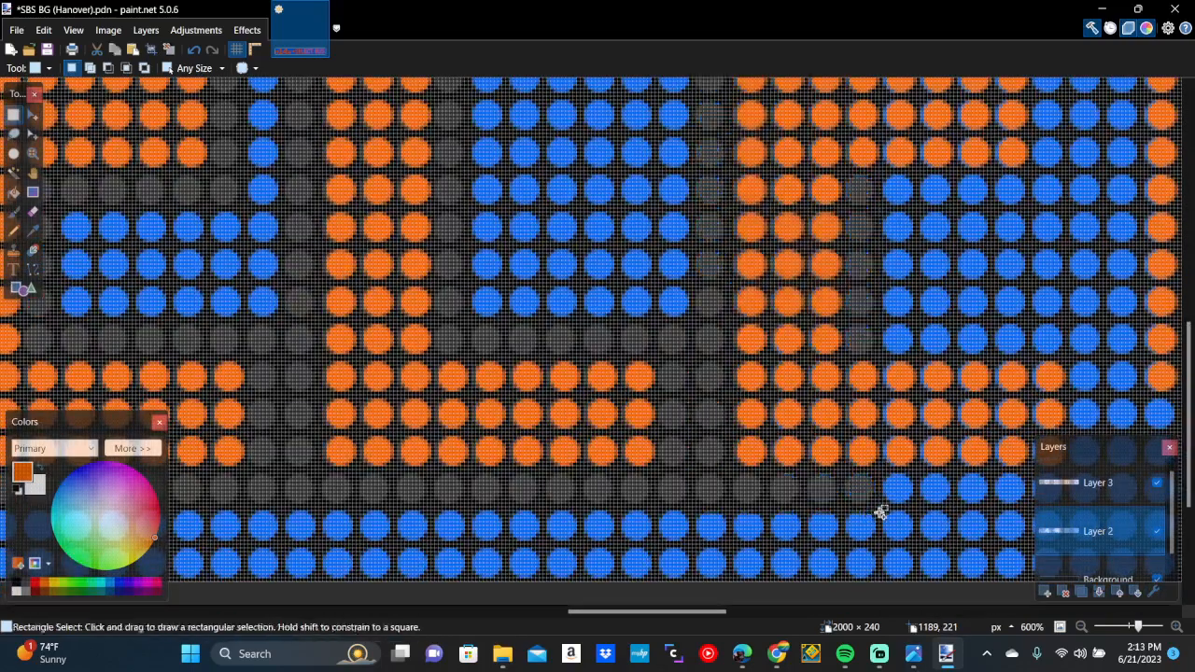
scroll(880, 512, right, 3)
mouse_move(662, 323)
mouse_down()
mouse_move(795, 386)
mouse_move(887, 502)
mouse_up()
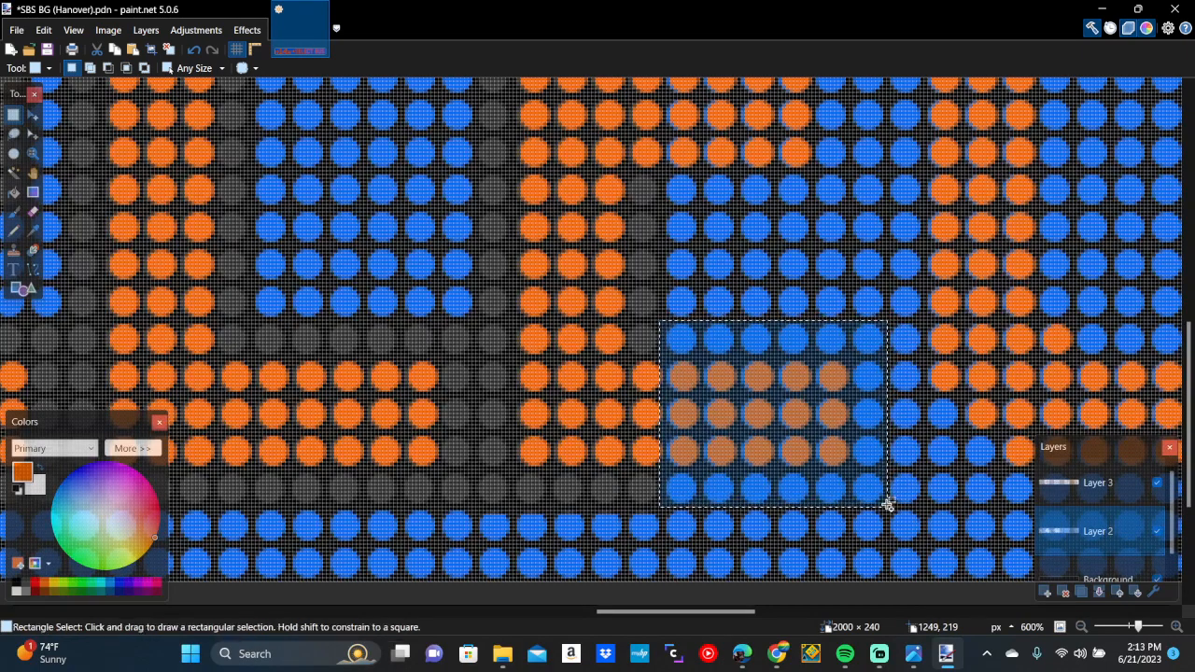
key(Delete)
Delete the blue dots behind and around the middle and top arms of the second E in SELECT
scroll(888, 501, up, 3)
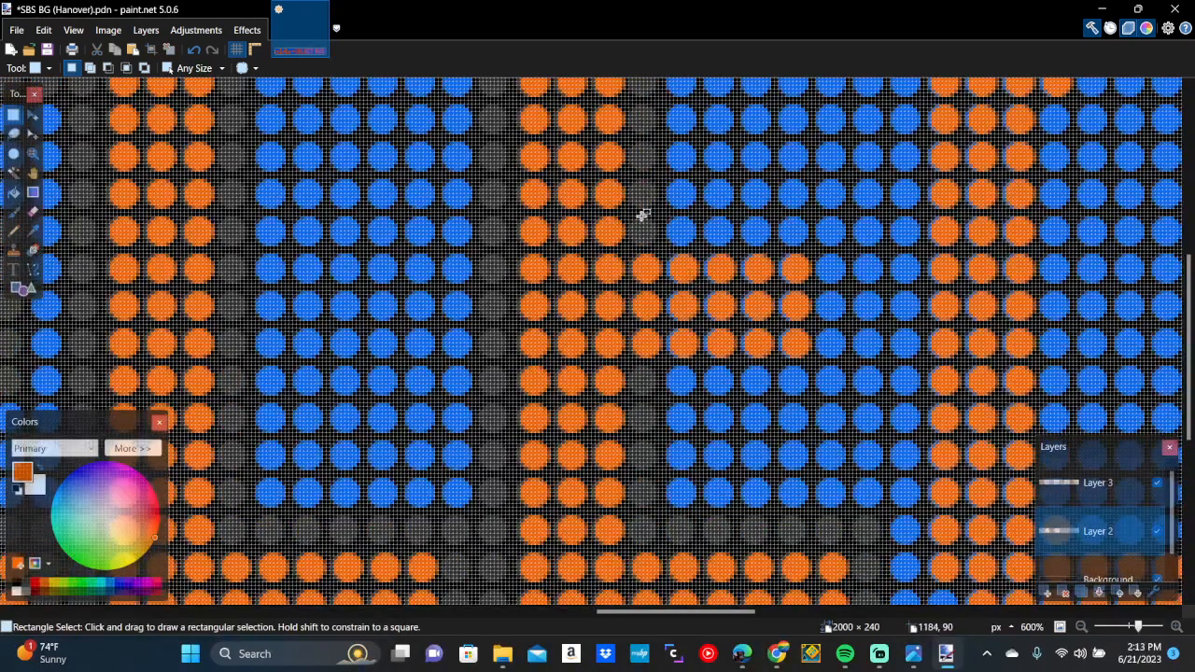
mouse_move(643, 215)
mouse_down()
mouse_move(803, 280)
mouse_move(864, 359)
mouse_move(864, 402)
mouse_move(843, 401)
mouse_up()
key(Delete)
scroll(843, 401, up, 7)
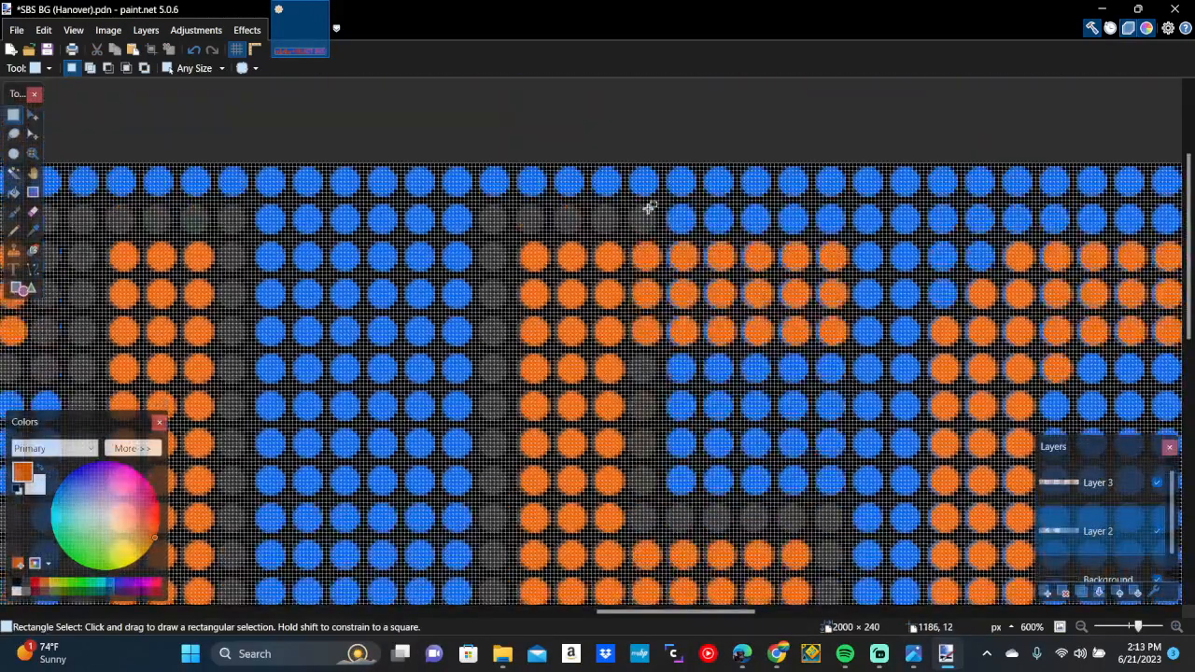
mouse_move(657, 201)
mouse_down()
mouse_move(810, 360)
mouse_move(883, 392)
mouse_up()
key(Delete)
Delete the blue dots along both sides of the C's left vertical stroke, from its second row to its second-to-last row
scroll(884, 392, right, 5)
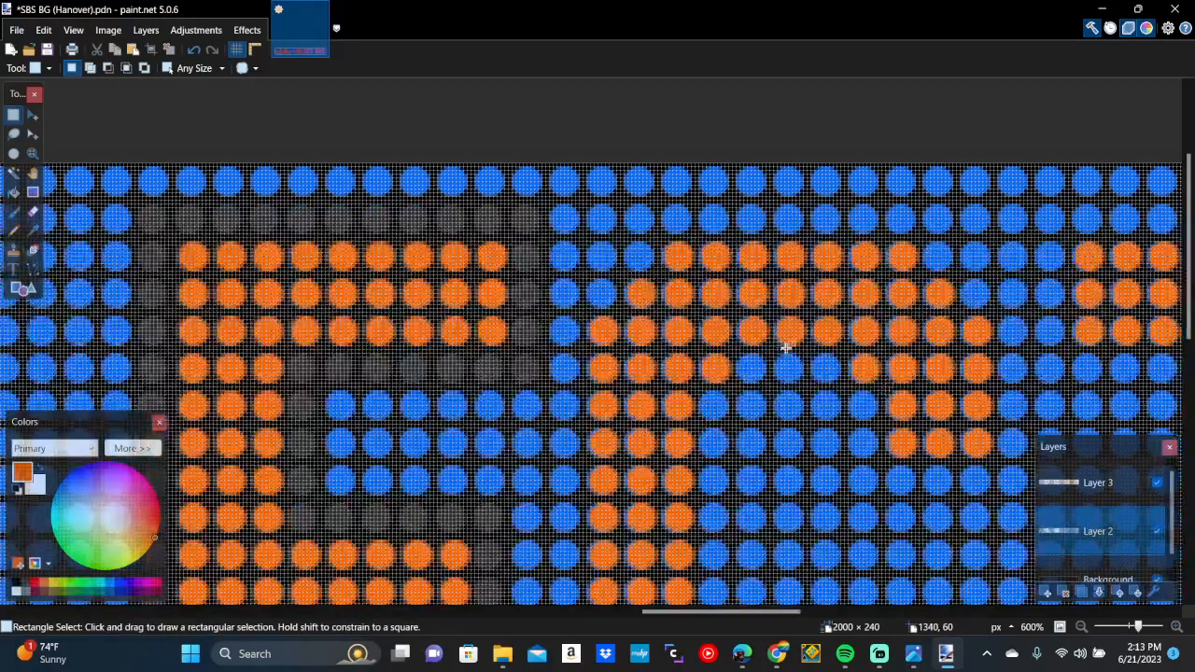
scroll(590, 353, down, 2)
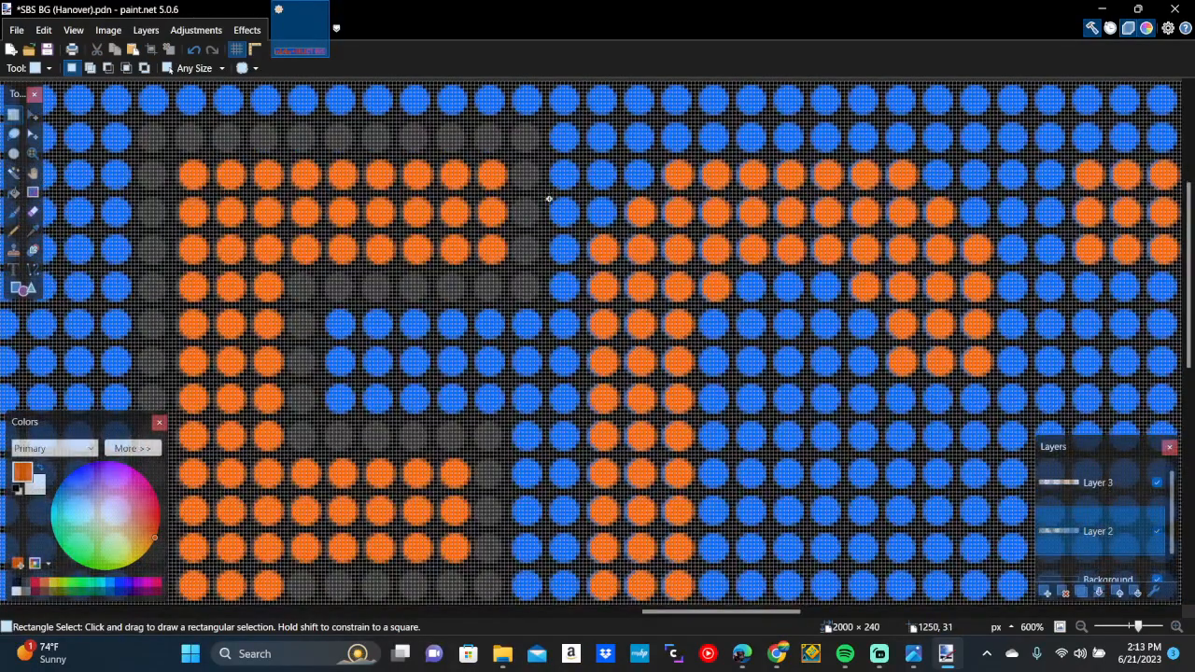
mouse_move(549, 199)
mouse_down()
mouse_move(720, 547)
mouse_move(711, 431)
mouse_move(736, 427)
mouse_up()
key(Delete)
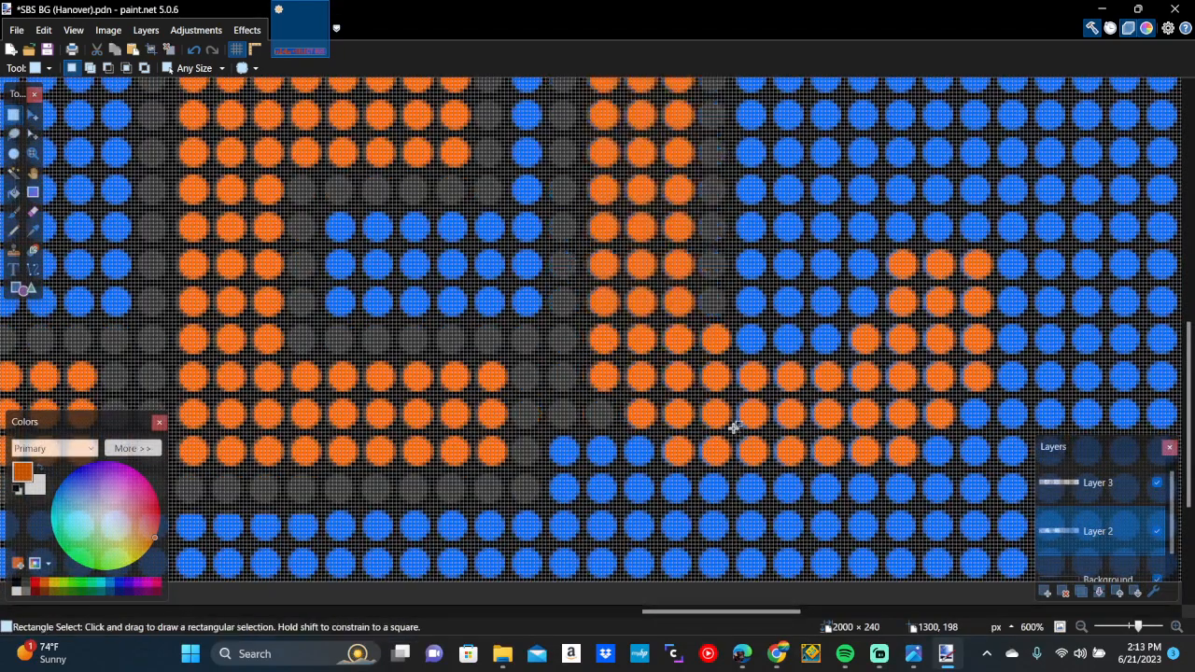
Delete the blue dots behind and beside the C's two bottom rows and in the row directly beneath them
mouse_move(588, 404)
mouse_down()
mouse_move(715, 465)
mouse_move(1006, 464)
mouse_move(994, 462)
mouse_up()
key(Delete)
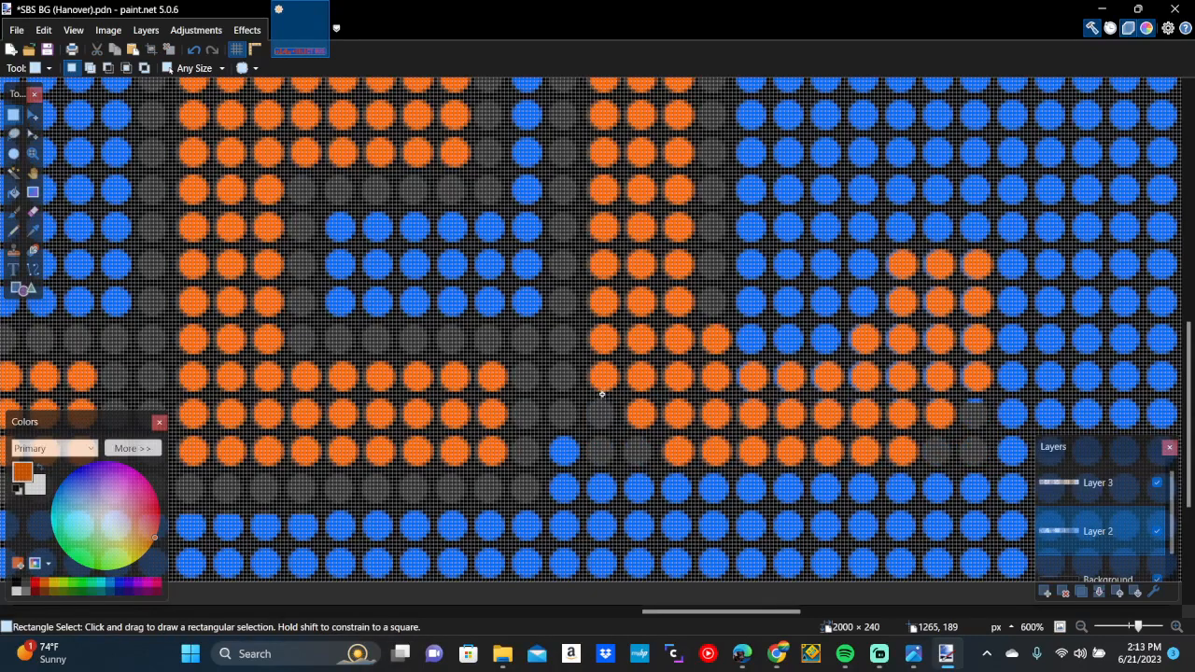
drag(602, 393, 981, 431)
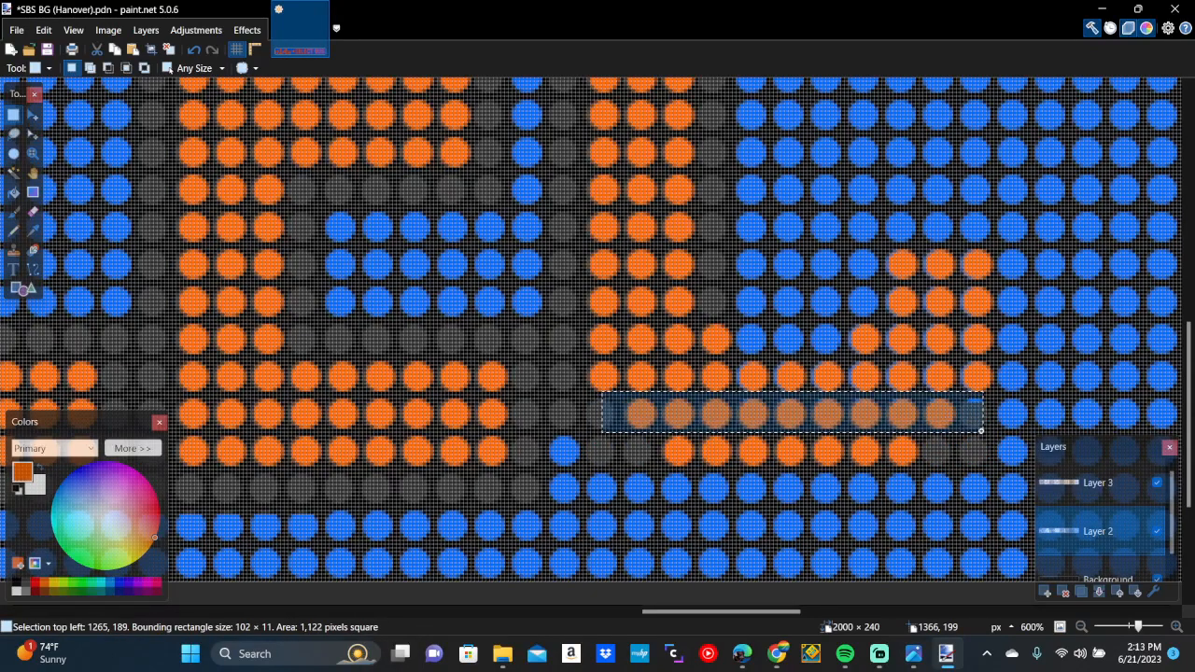
key(Delete)
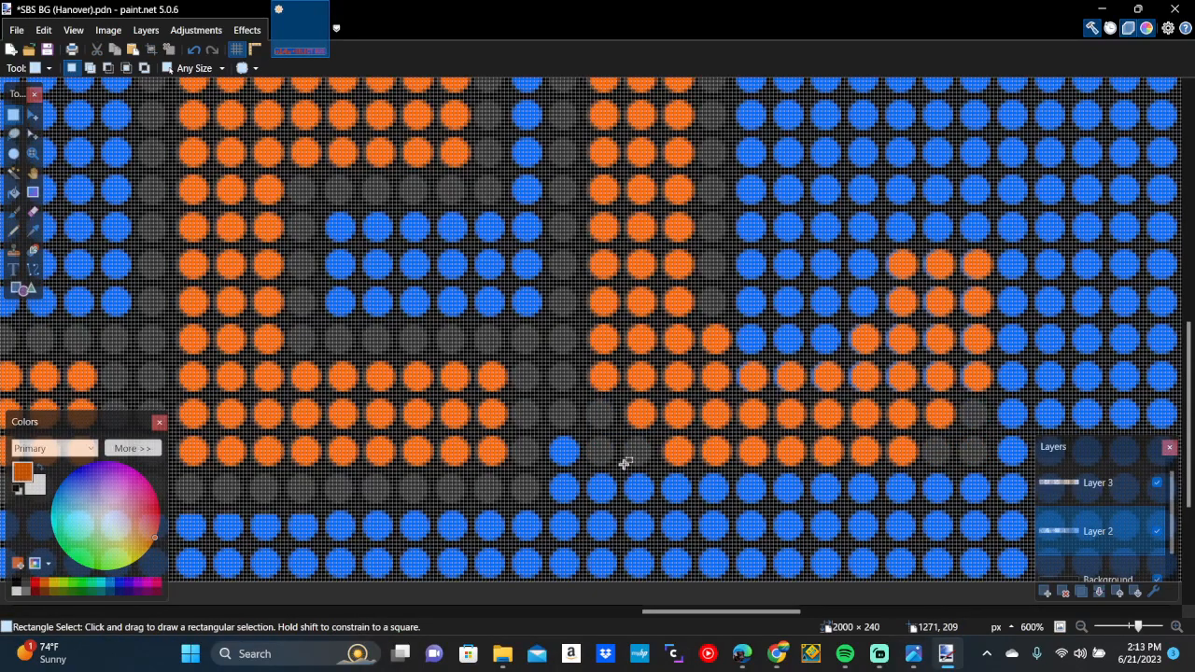
drag(623, 463, 956, 504)
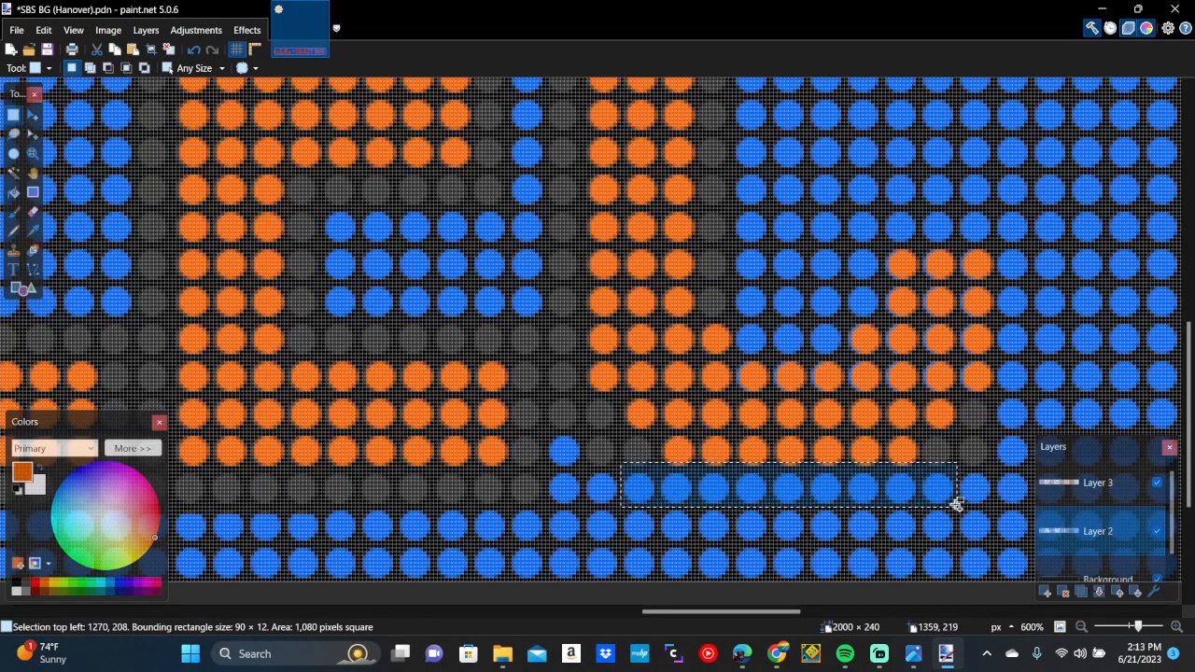
key(Delete)
Delete the blue dots behind, inside and along the outer right edge of the C's lower curve
scroll(955, 501, right, 3)
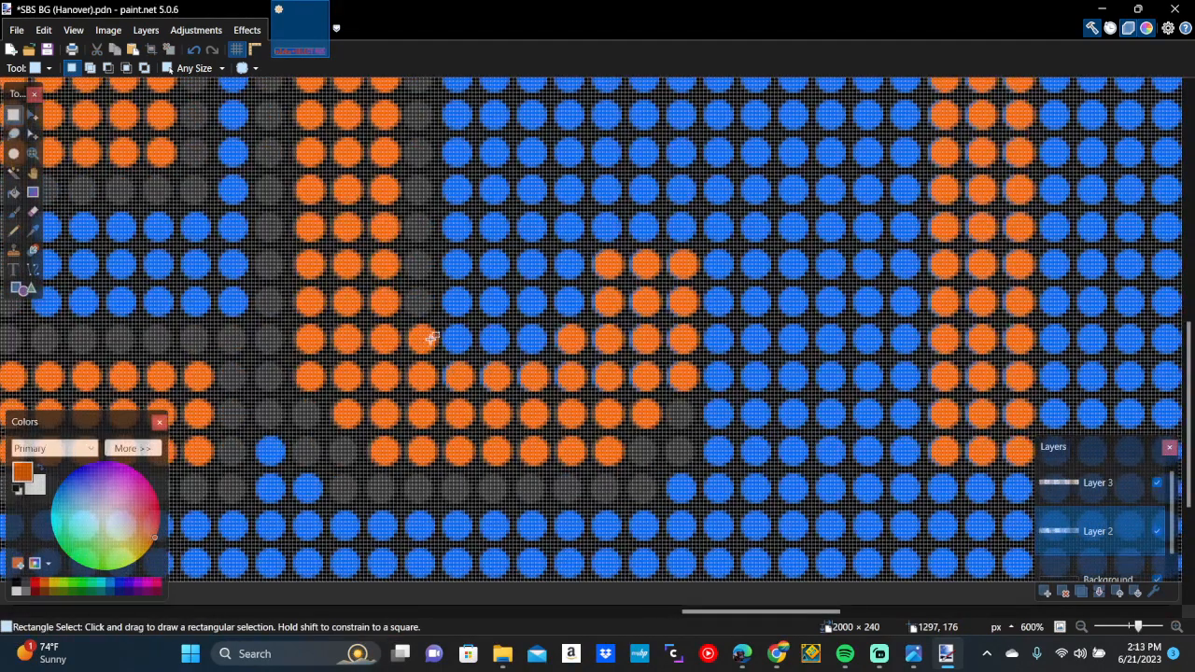
mouse_move(425, 324)
mouse_down()
mouse_move(632, 379)
mouse_move(734, 390)
mouse_move(707, 400)
mouse_move(732, 425)
mouse_up()
key(Delete)
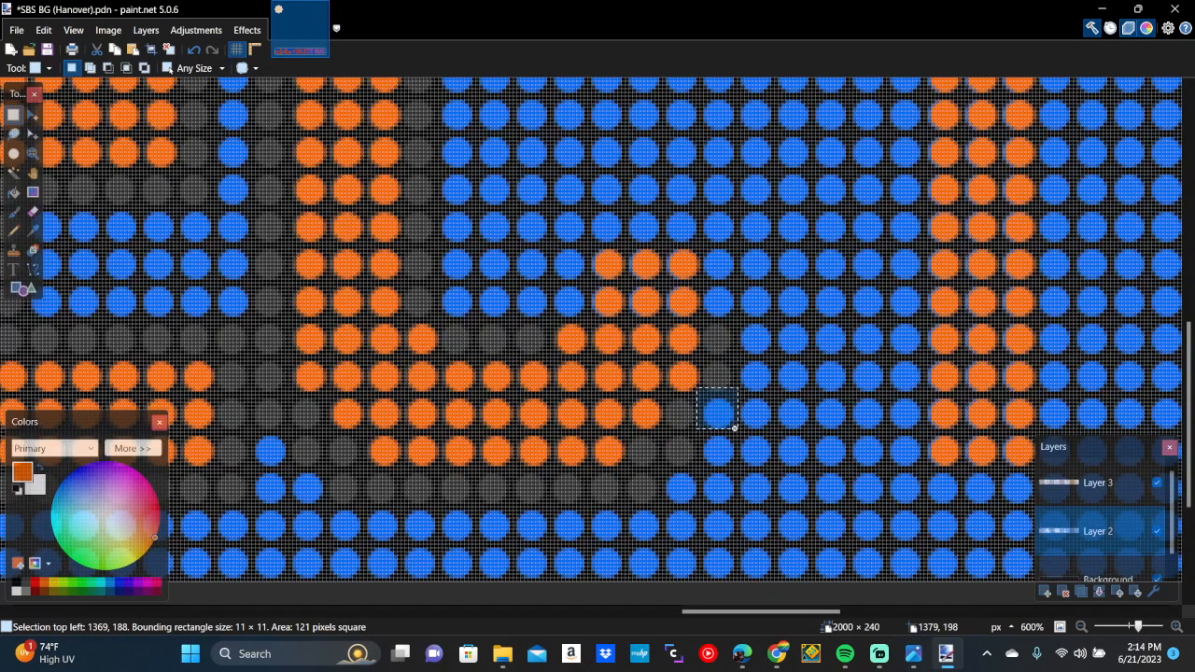
key(Delete)
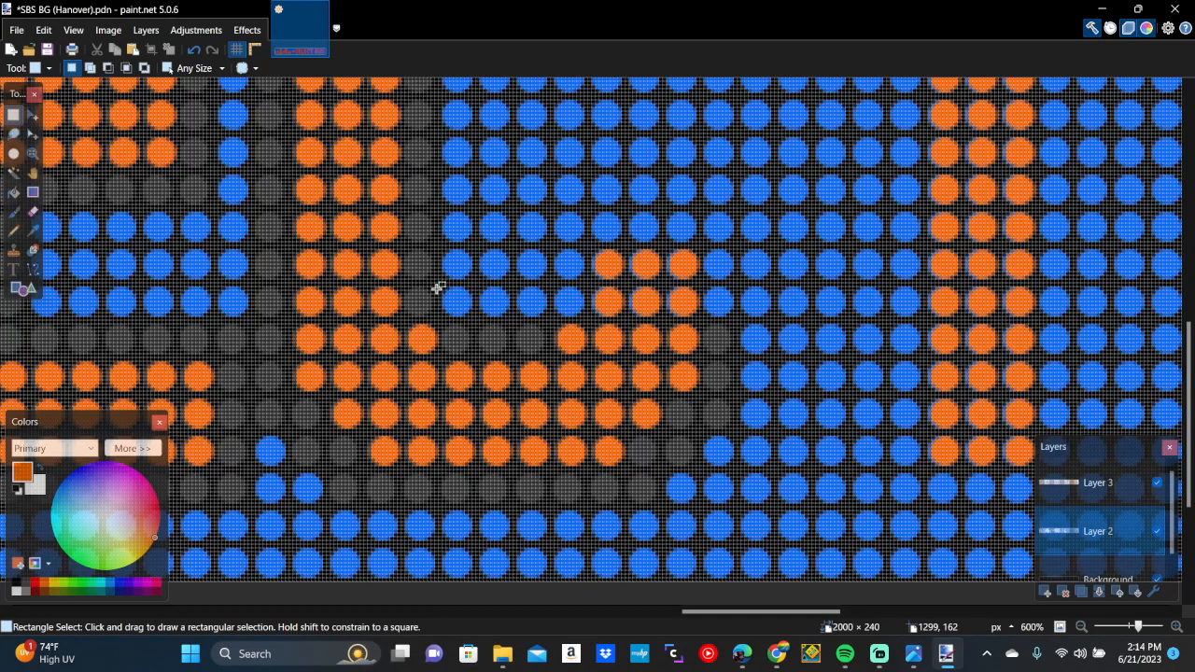
Delete the blue dots behind, beside and directly above the C's lower terminal, including those in the lower inner corners
drag(443, 285, 482, 325)
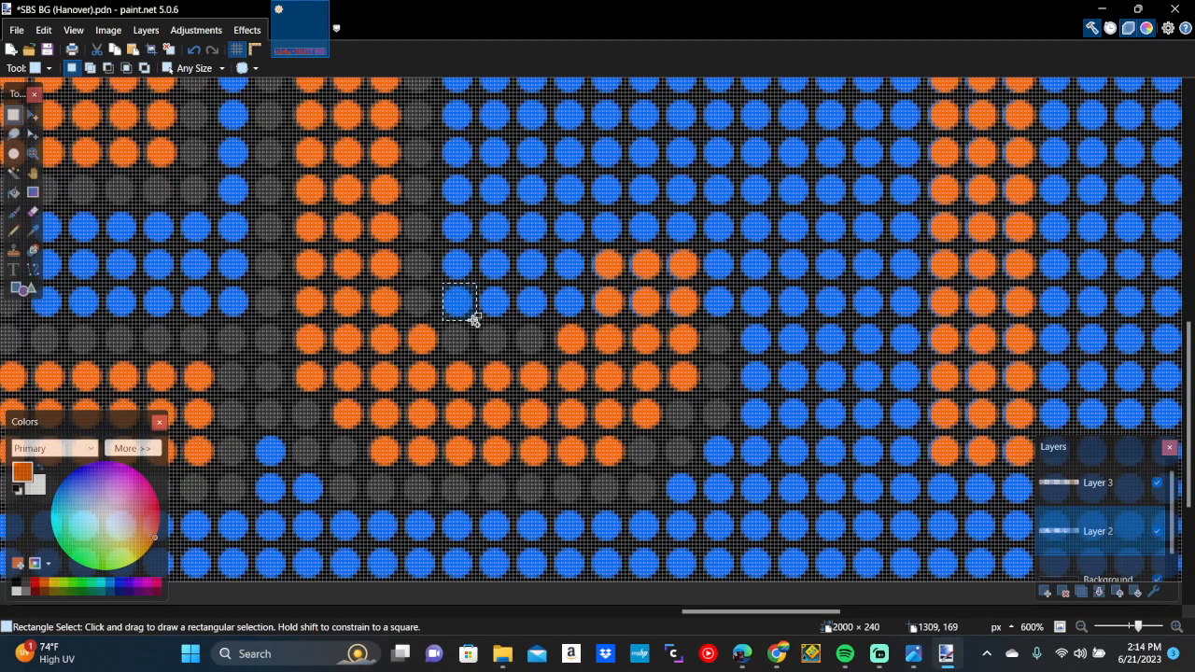
key(Delete)
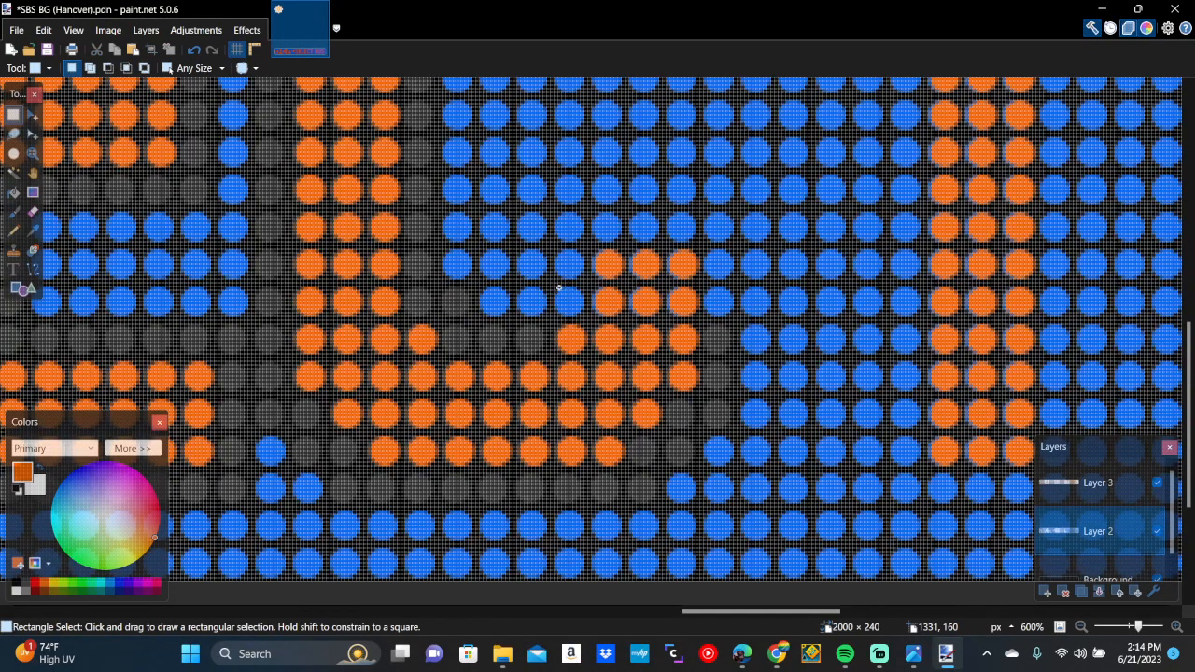
mouse_move(559, 287)
mouse_down()
mouse_move(662, 314)
mouse_move(725, 305)
mouse_move(737, 316)
mouse_up()
key(Delete)
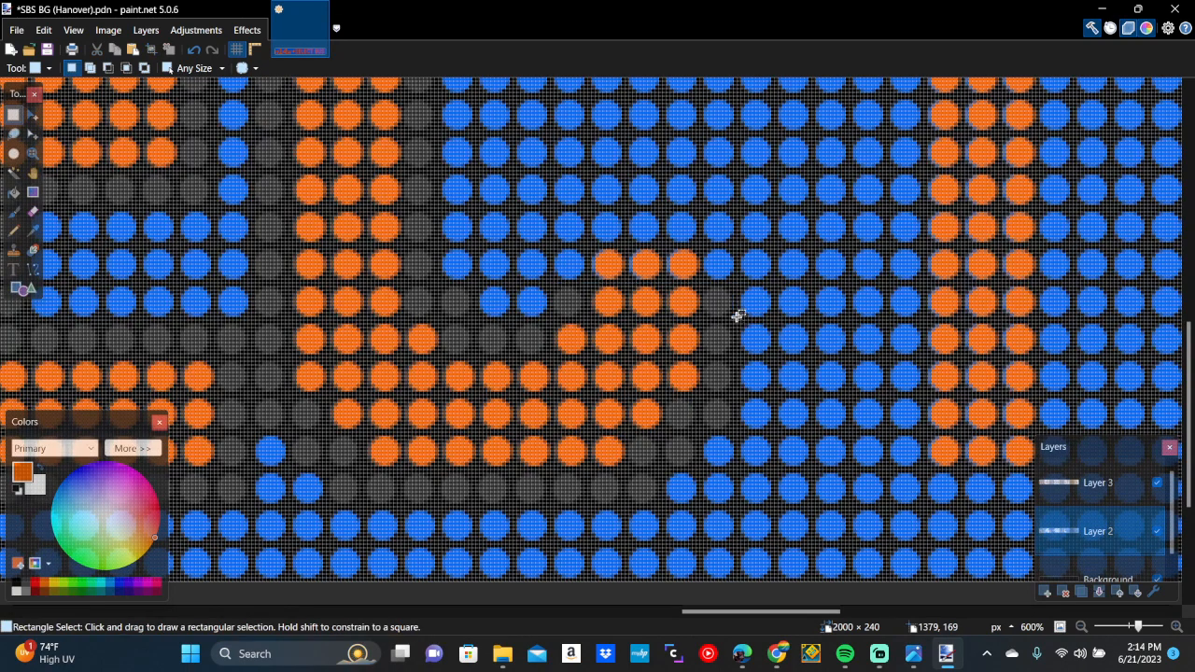
drag(517, 283, 549, 318)
key(Delete)
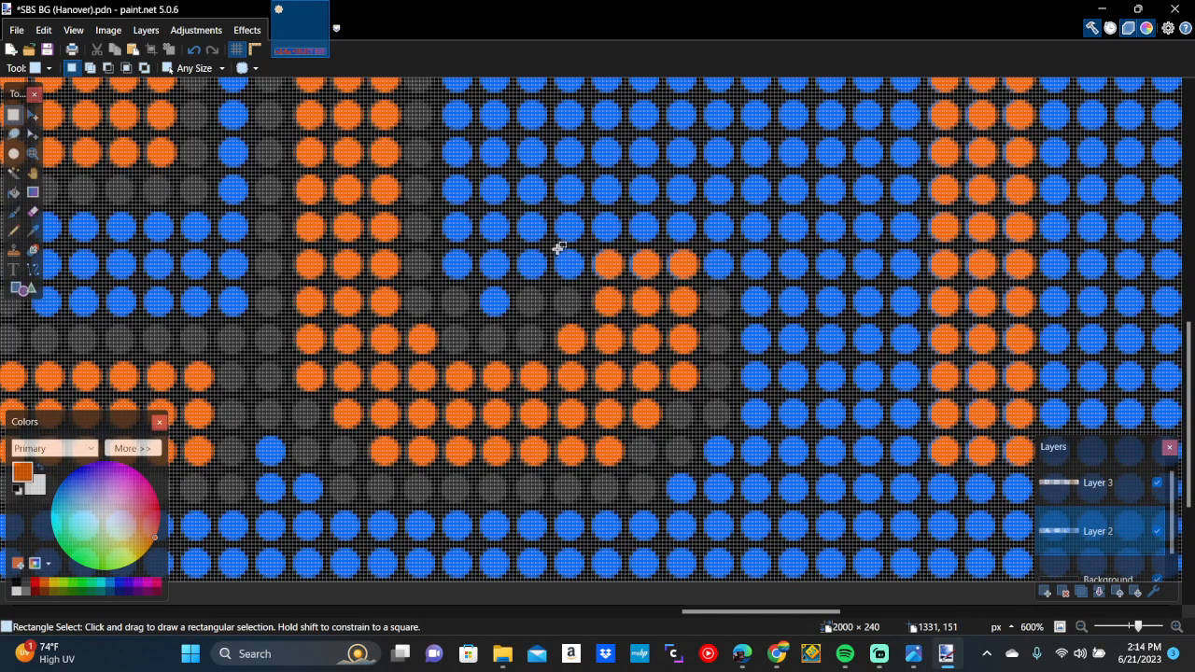
drag(557, 247, 738, 276)
key(Delete)
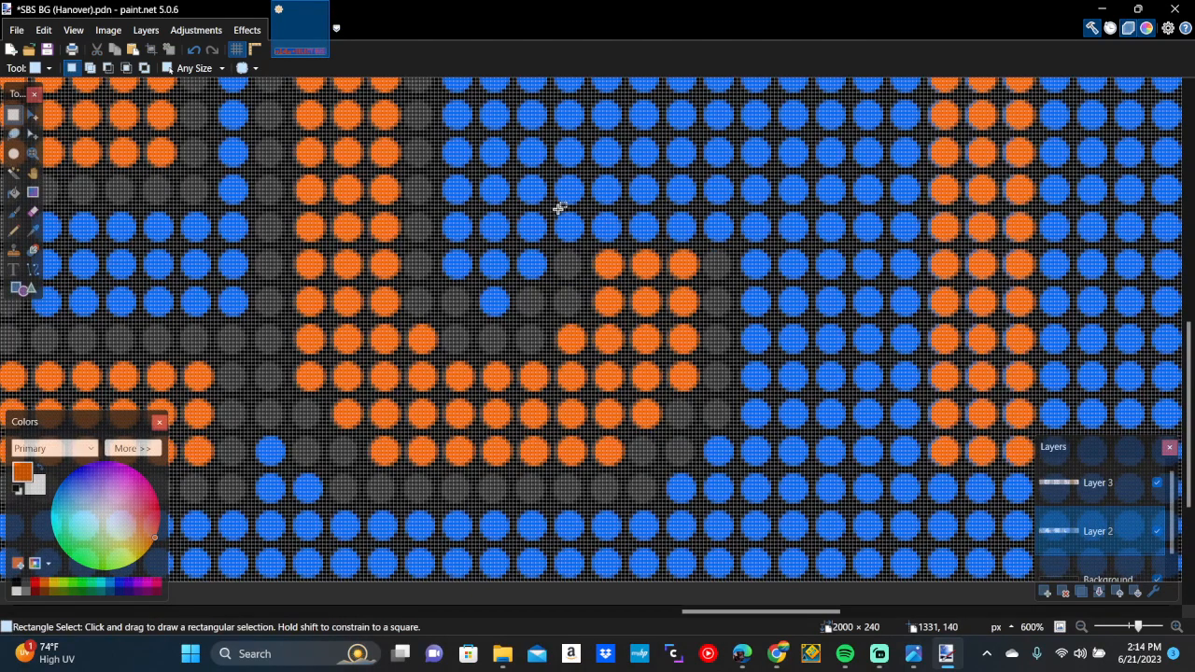
drag(557, 209, 722, 243)
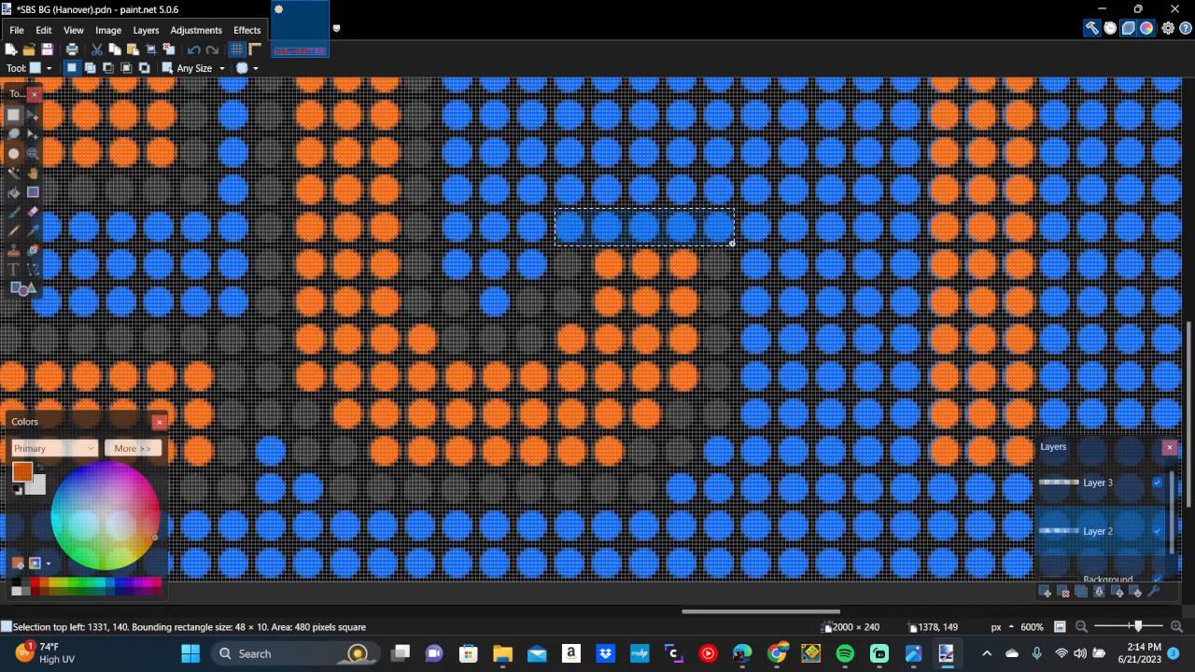
key(Delete)
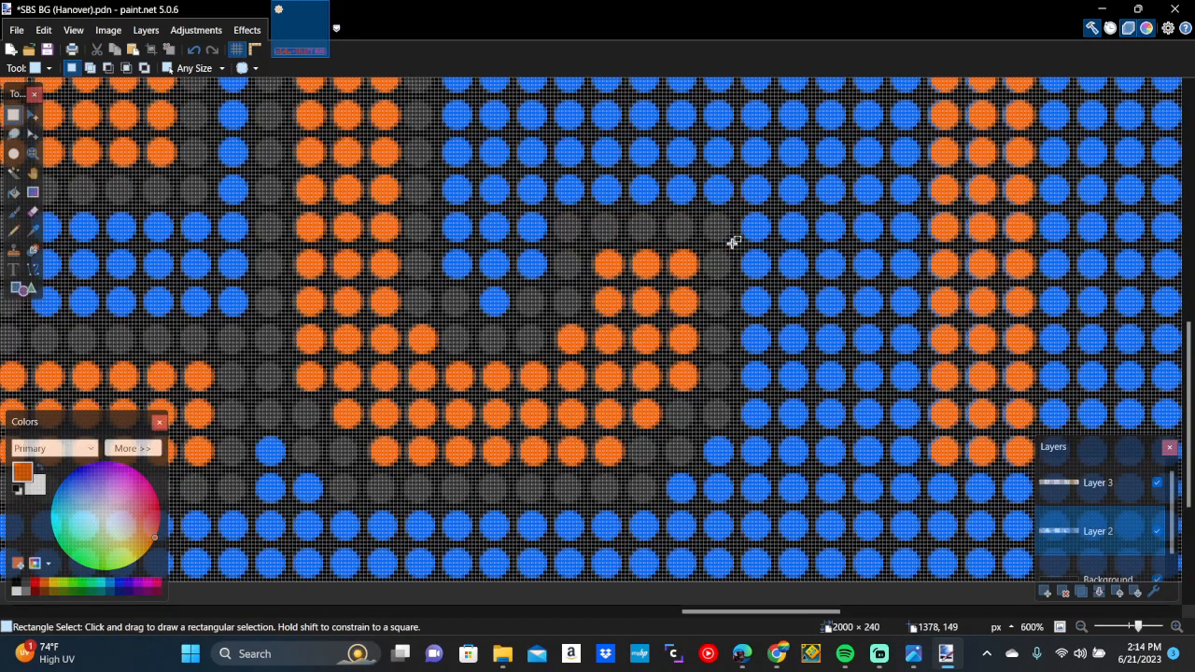
Delete the blue dots behind and inside the C's top four rows, plus the dot in its upper-left inner corner
scroll(733, 242, up, 5)
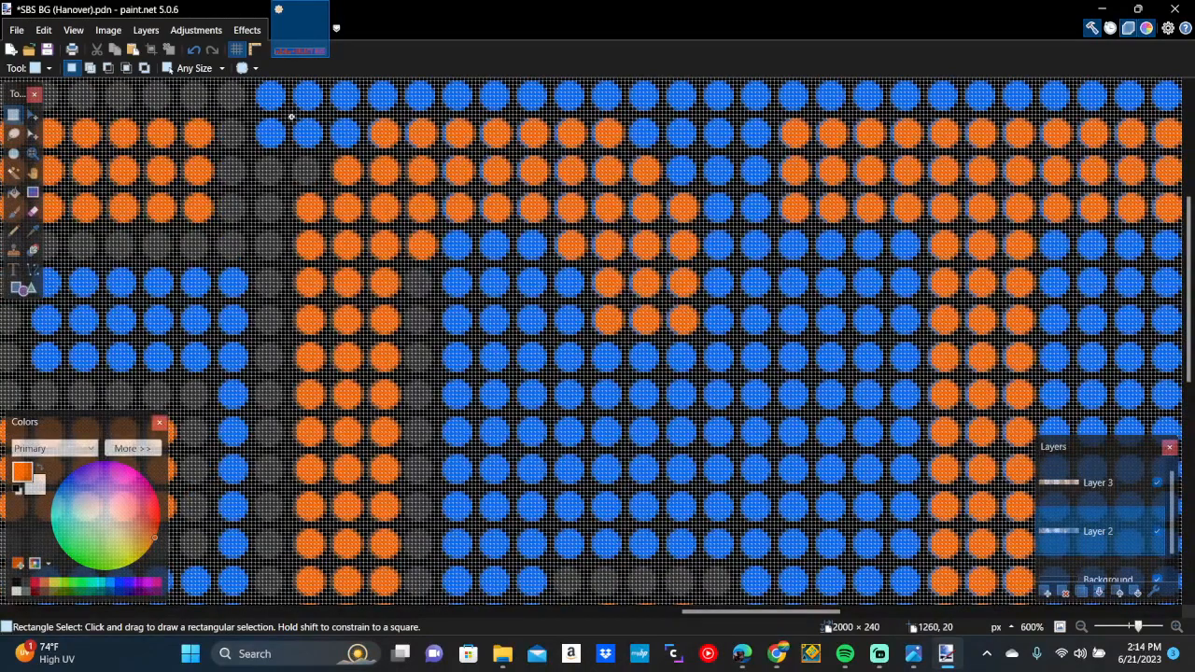
drag(291, 115, 696, 149)
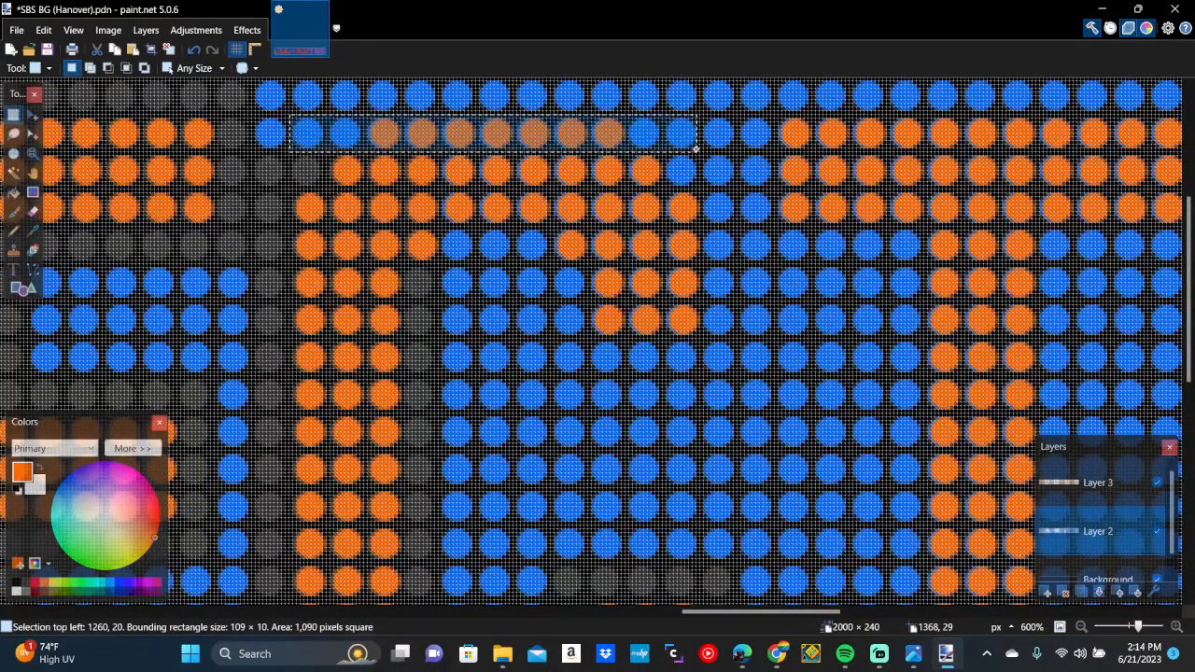
key(Delete)
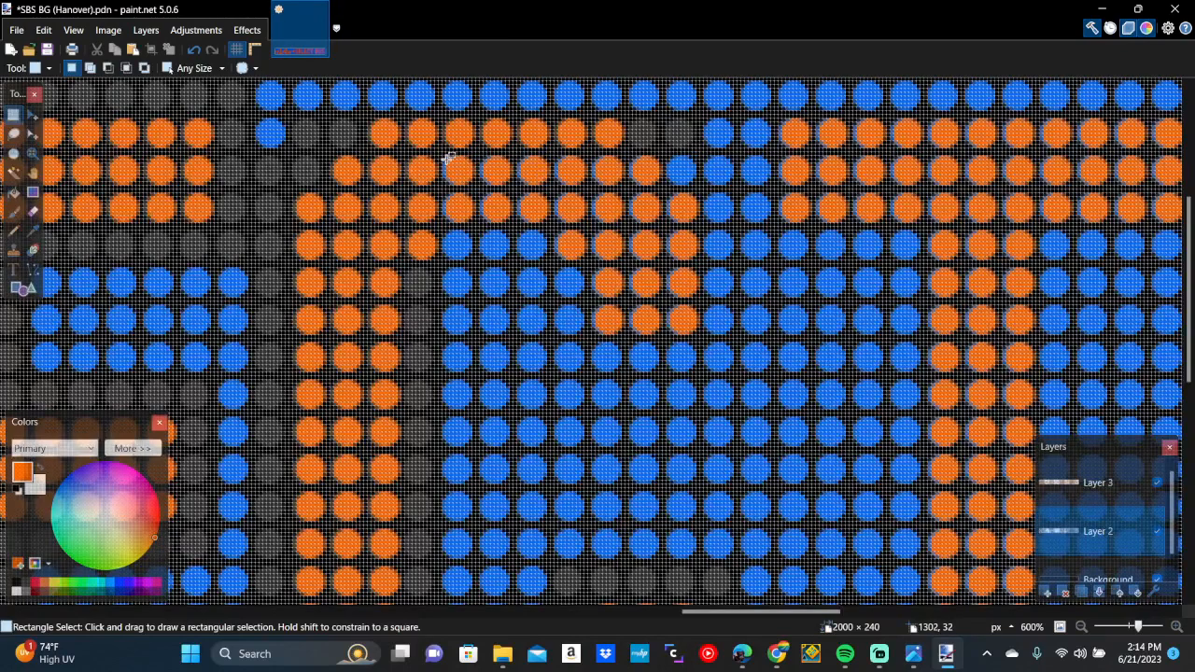
drag(446, 157, 695, 256)
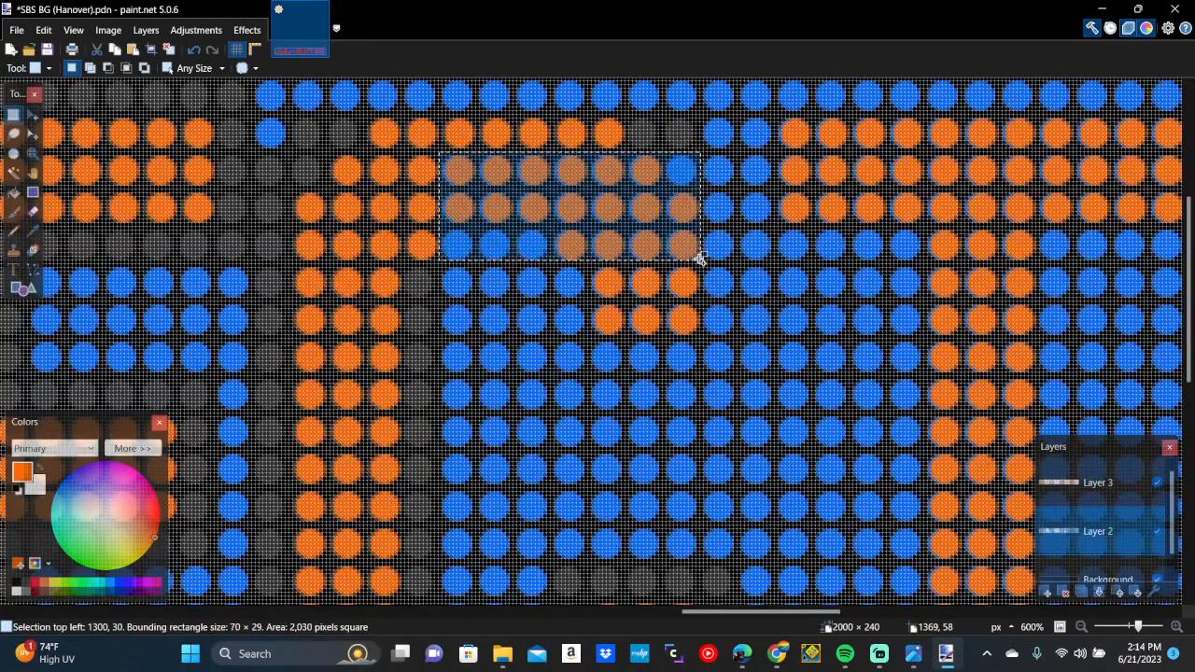
key(Delete)
drag(439, 265, 481, 302)
key(Delete)
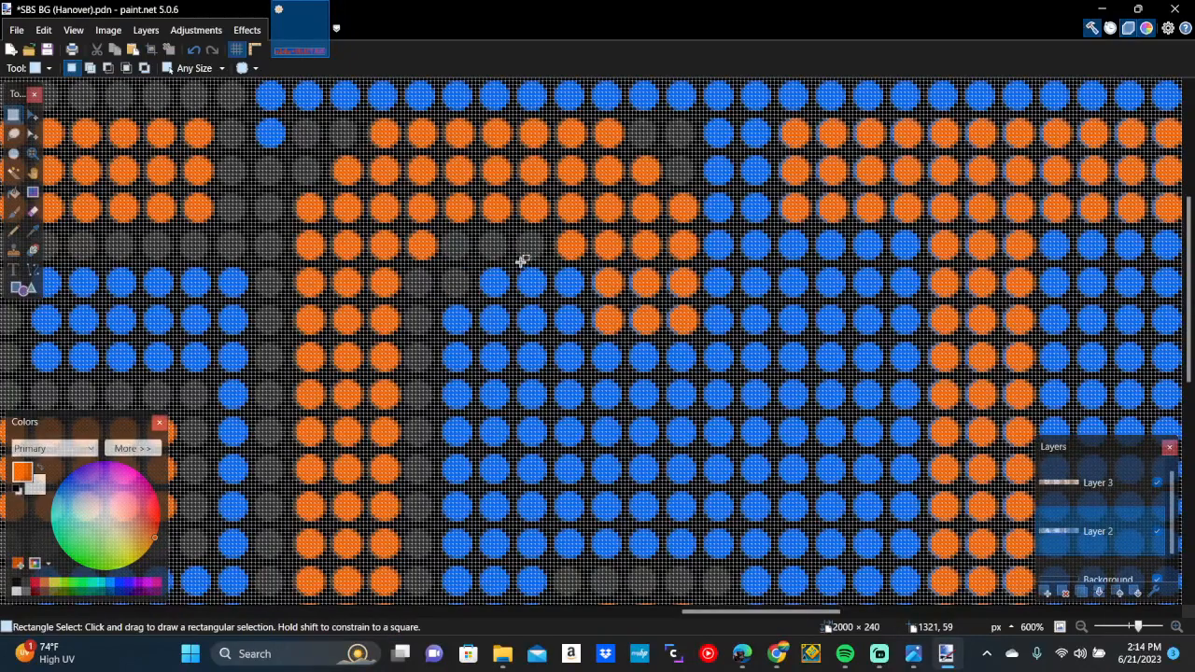
Delete the blue dots behind and beside the C's upper terminal and along the outer right edge of its top curve
mouse_move(522, 260)
mouse_down()
mouse_move(589, 295)
mouse_move(737, 297)
mouse_up()
key(Delete)
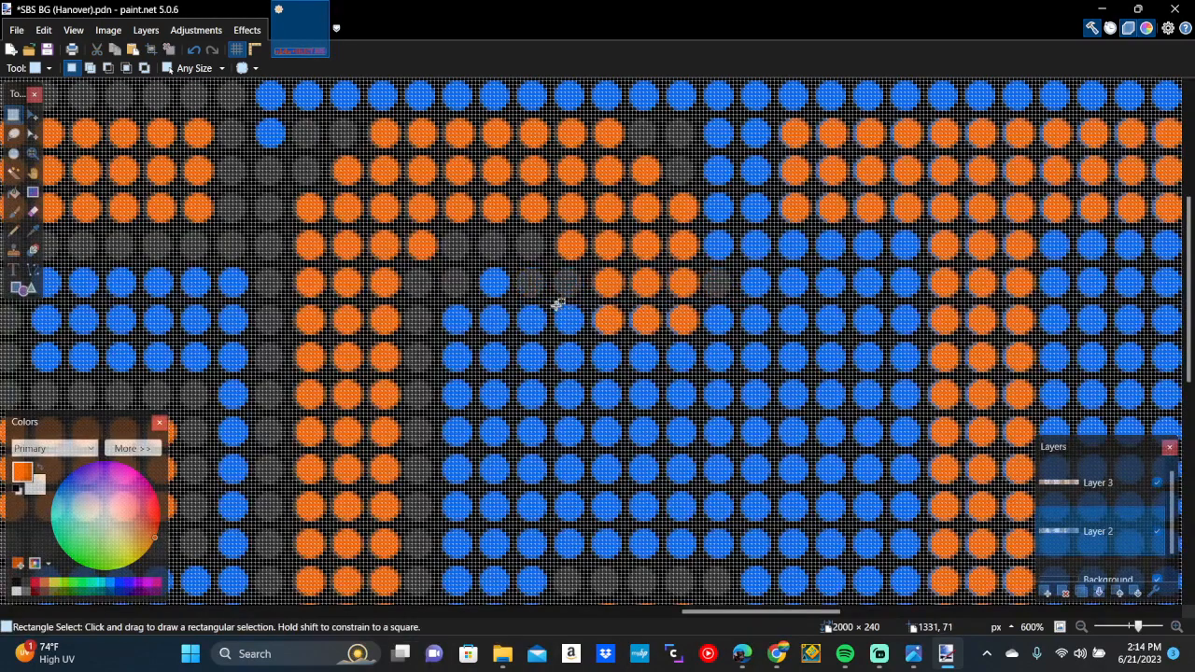
drag(554, 301, 732, 338)
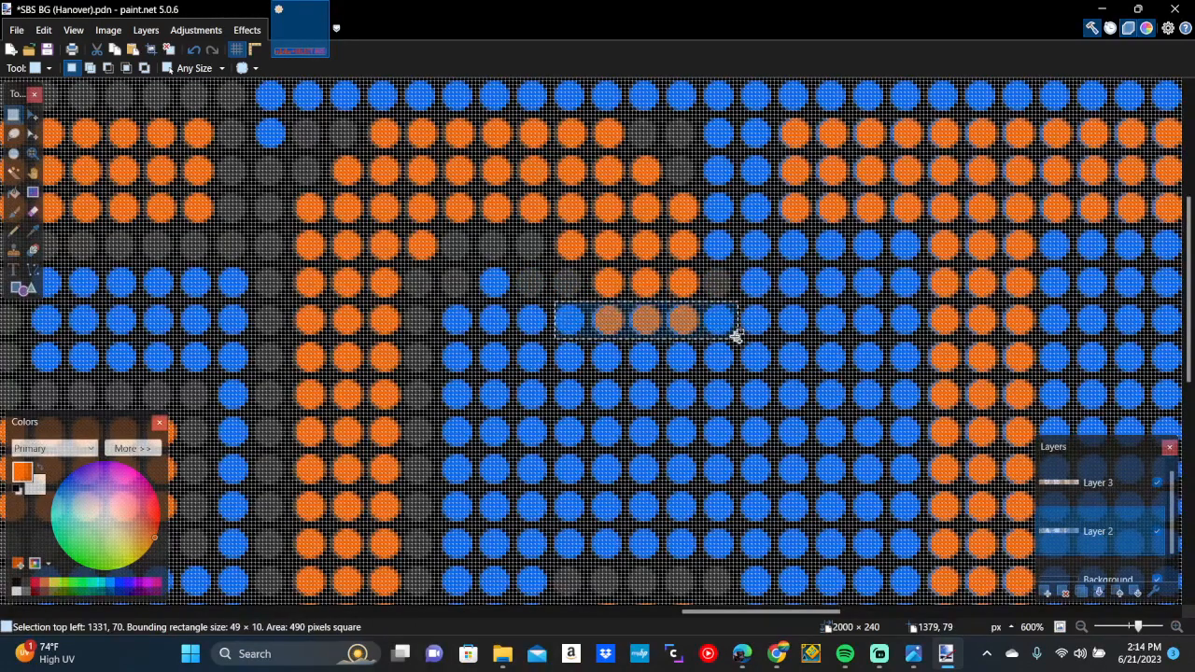
key(Delete)
drag(699, 153, 737, 258)
key(Delete)
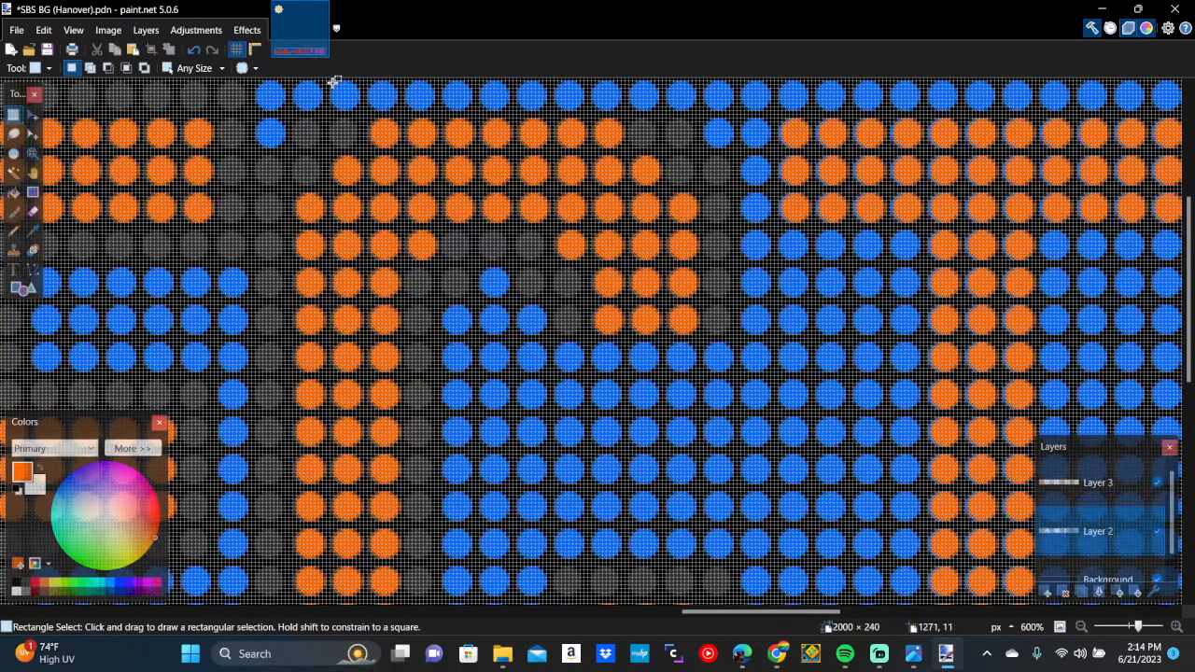
Delete the blue dots in the row above the C and in the row directly beneath its upper terminal
mouse_move(330, 78)
mouse_down()
mouse_move(526, 105)
mouse_move(532, 147)
mouse_move(660, 176)
mouse_up()
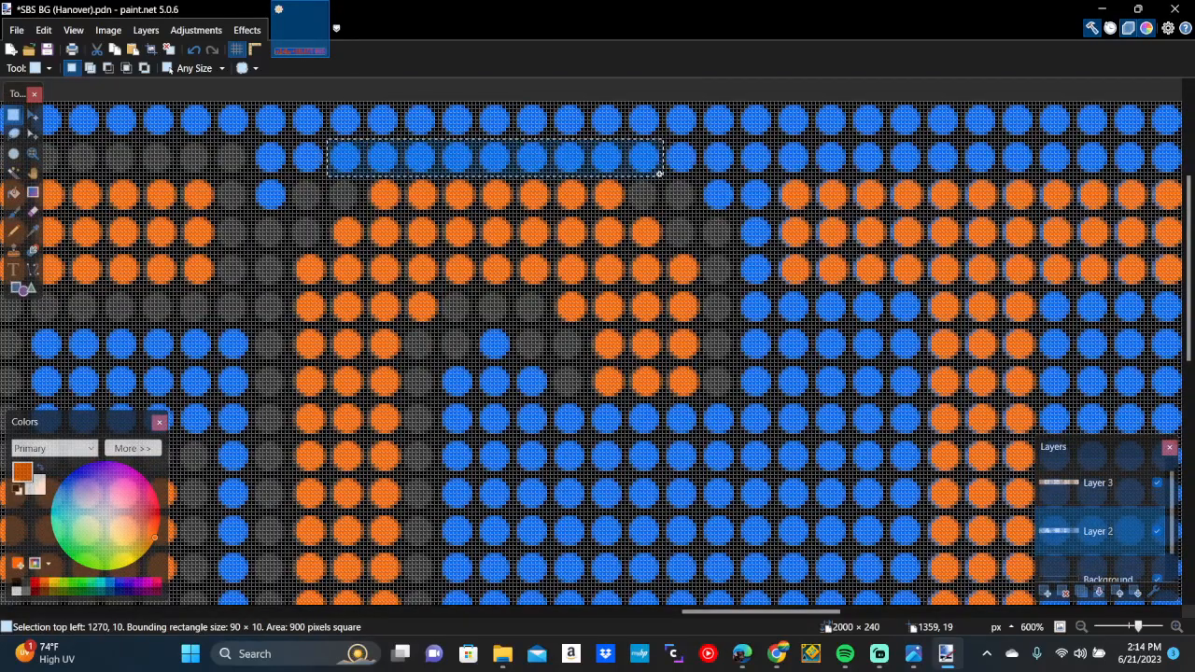
key(Delete)
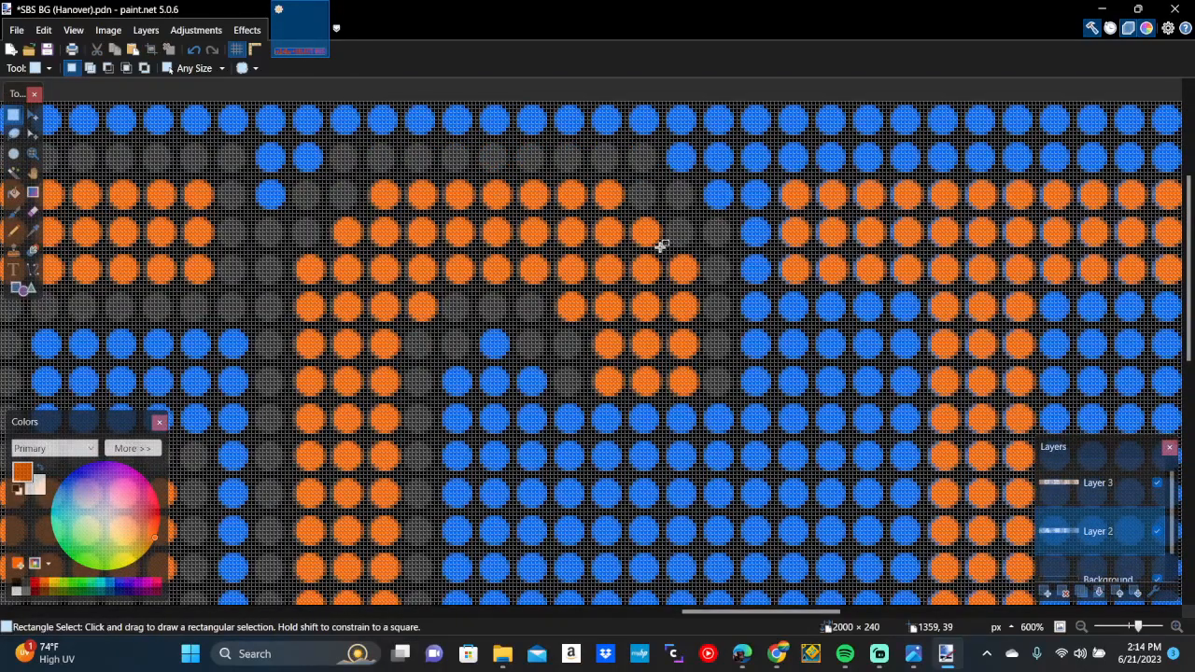
scroll(660, 245, down, 2)
drag(555, 308, 735, 350)
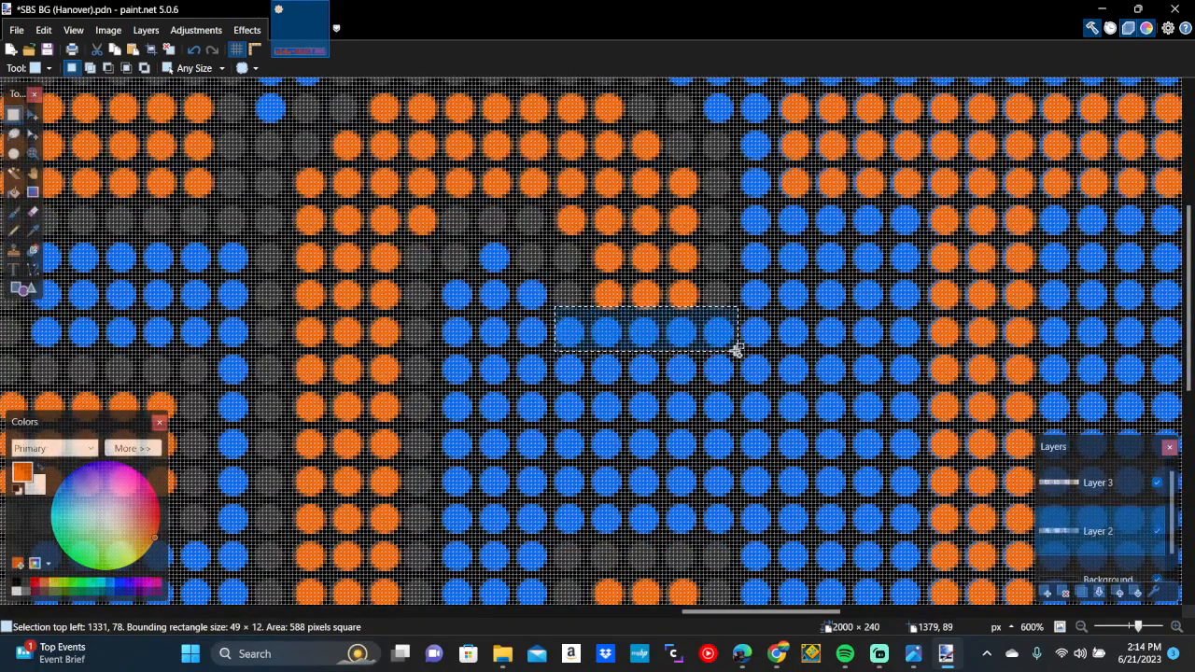
key(Delete)
Hide Layer 3 to inspect the cleared dots around the C, and restore the layer's visibility
scroll(734, 350, down, 2)
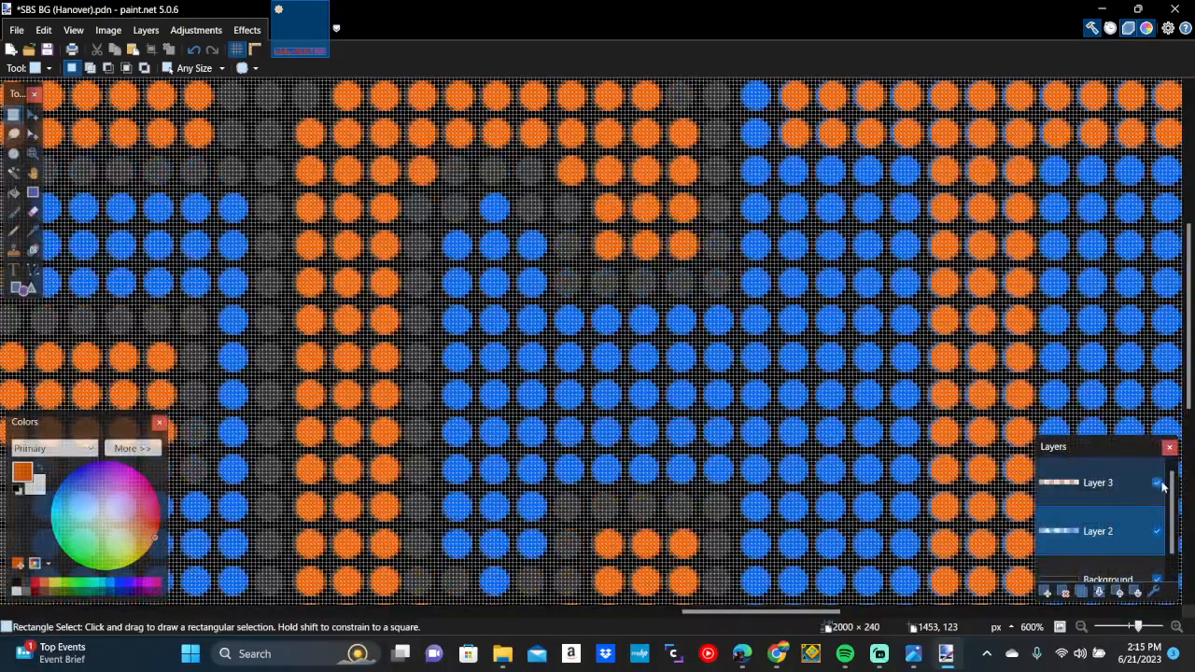
click(1158, 483)
scroll(648, 336, up, 5)
scroll(648, 337, down, 6)
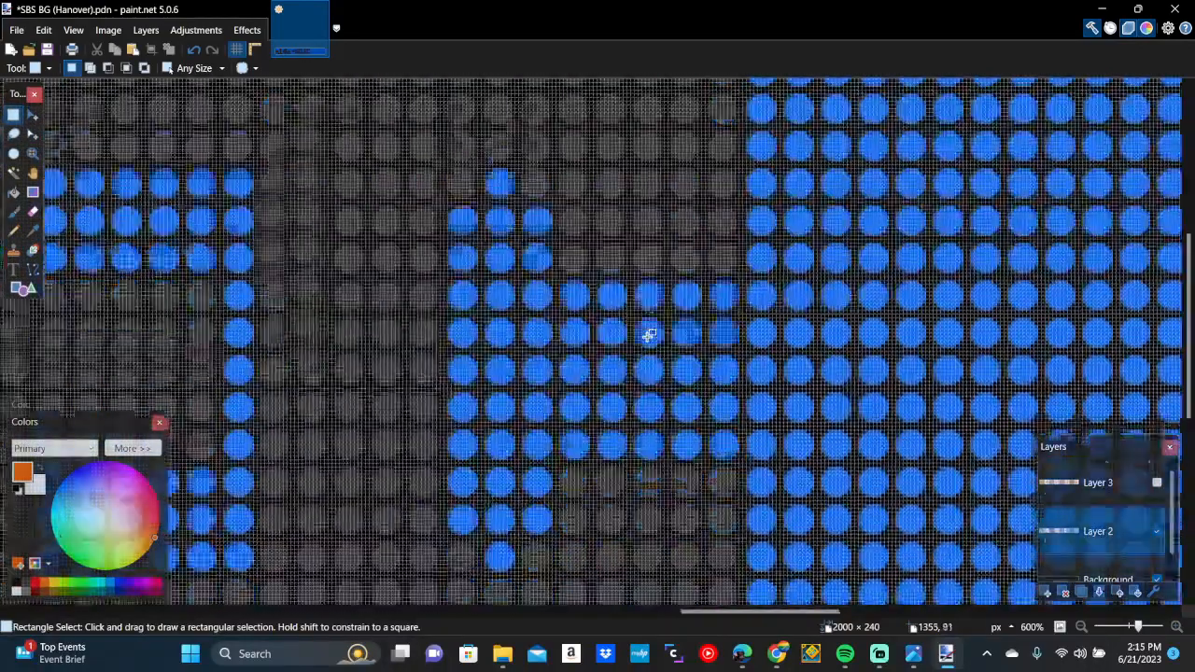
click(1158, 483)
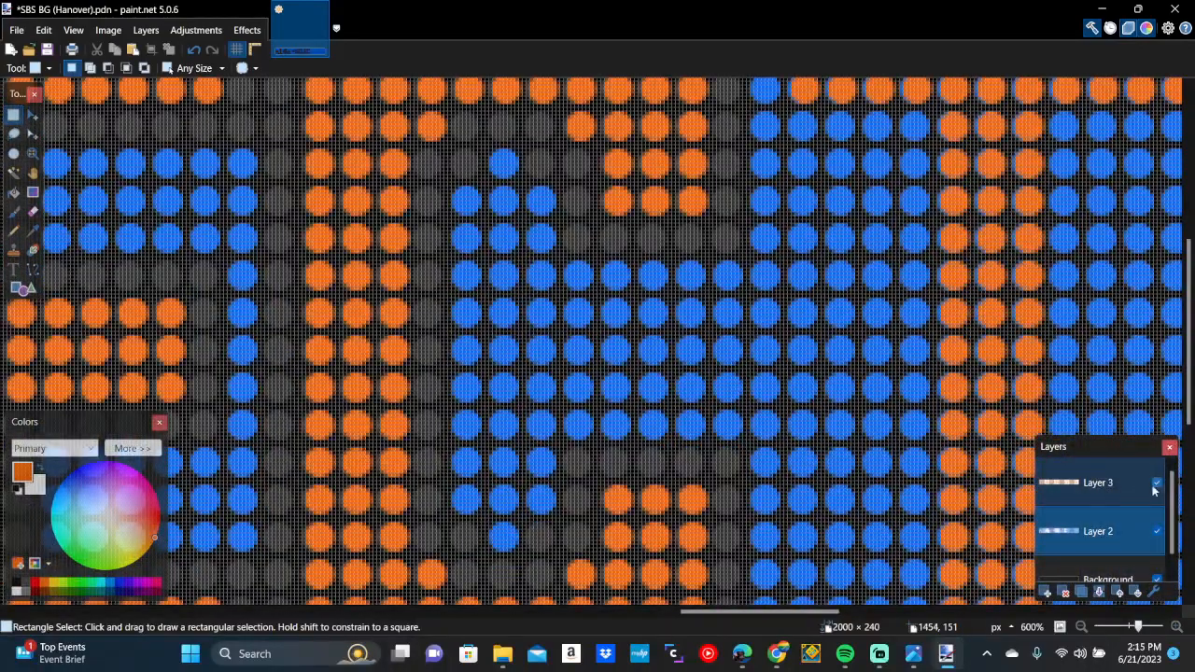
Delete the blue dots behind and one dot around the T's crossbar and vertical stem
scroll(862, 339, up, 5)
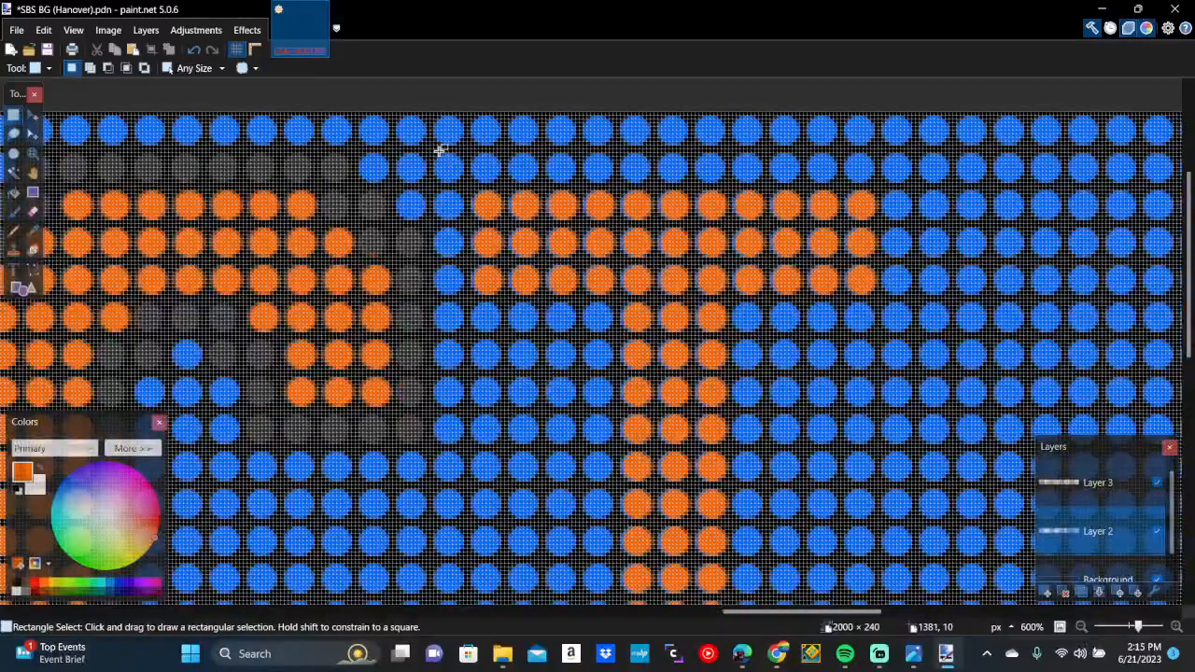
drag(435, 147, 913, 336)
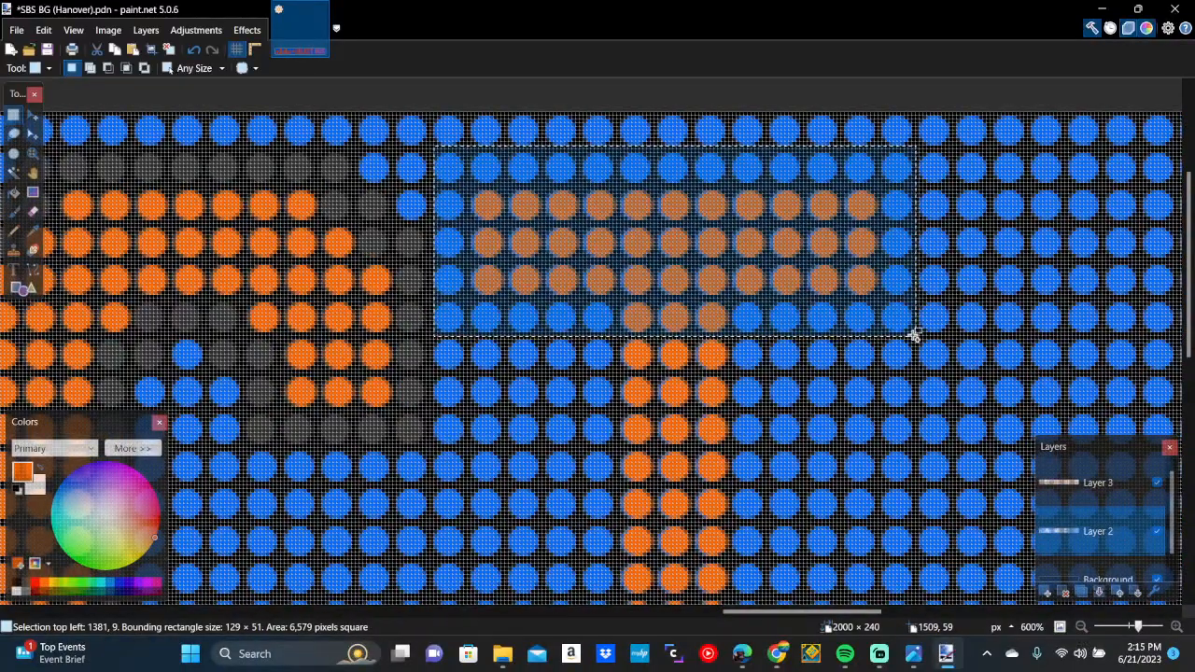
key(Delete)
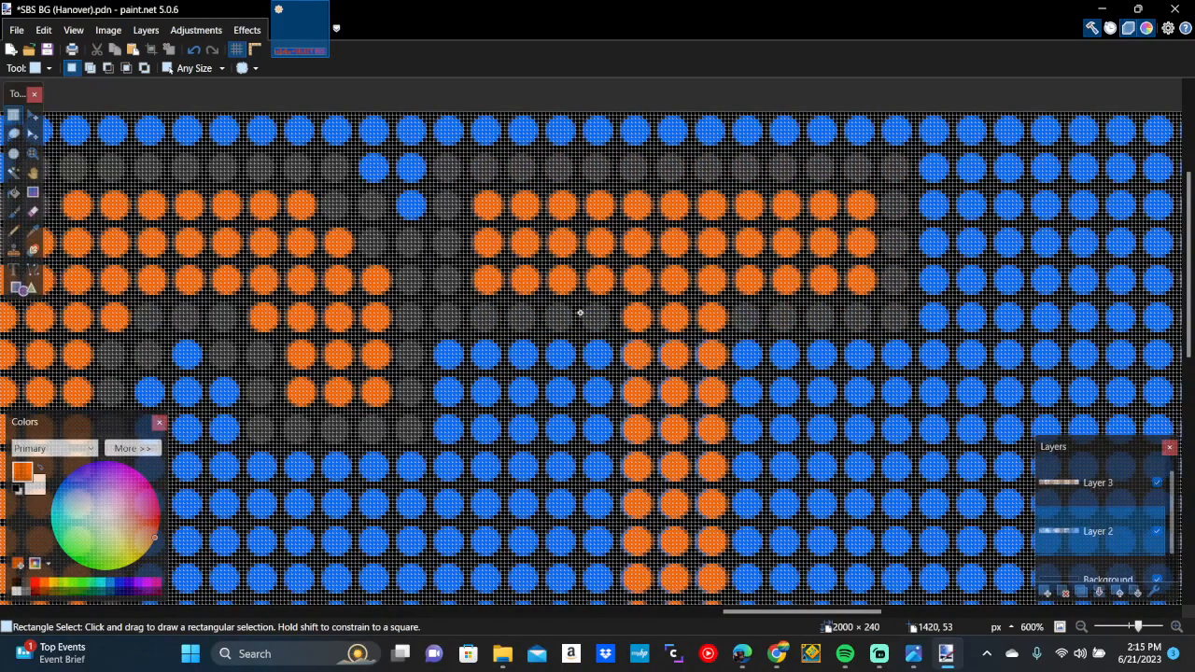
drag(579, 313, 764, 510)
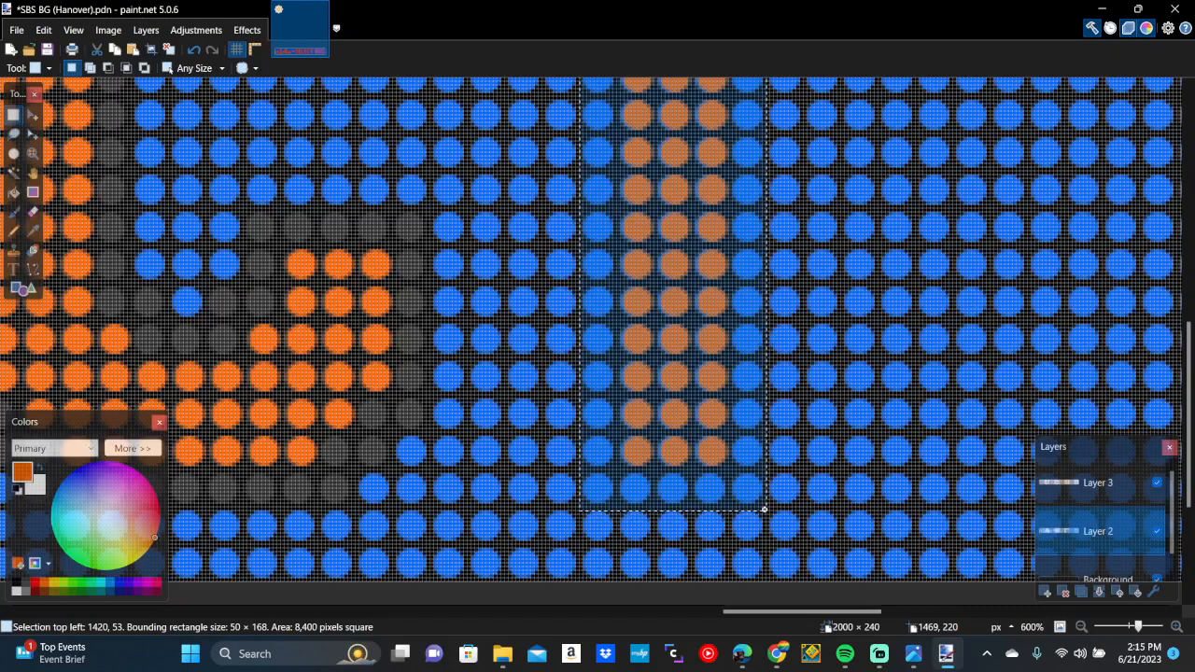
key(Delete)
scroll(766, 509, down, 9)
scroll(766, 509, right, 2)
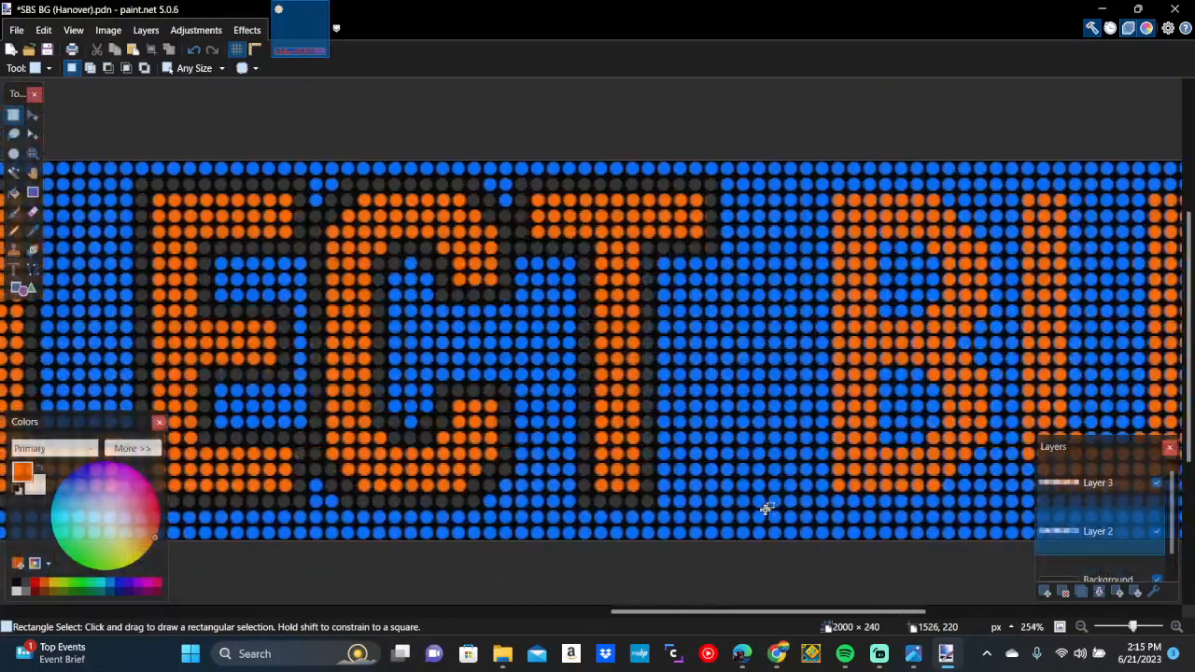
scroll(765, 509, right, 5)
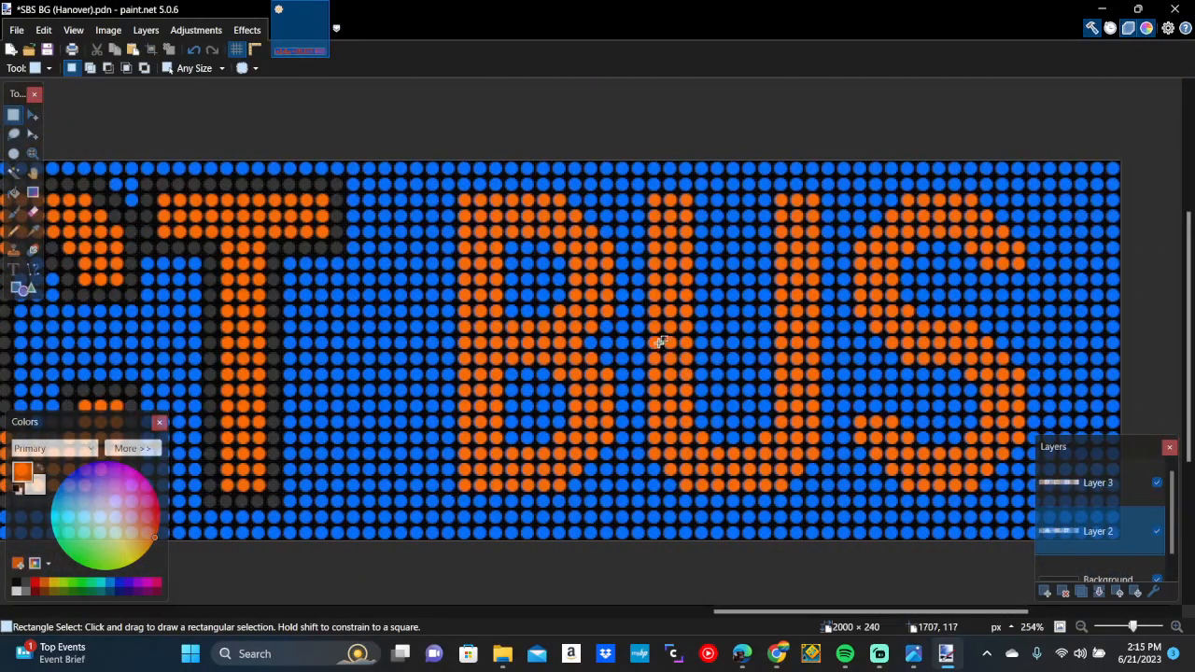
scroll(526, 278, left, 5)
scroll(526, 278, down, 3)
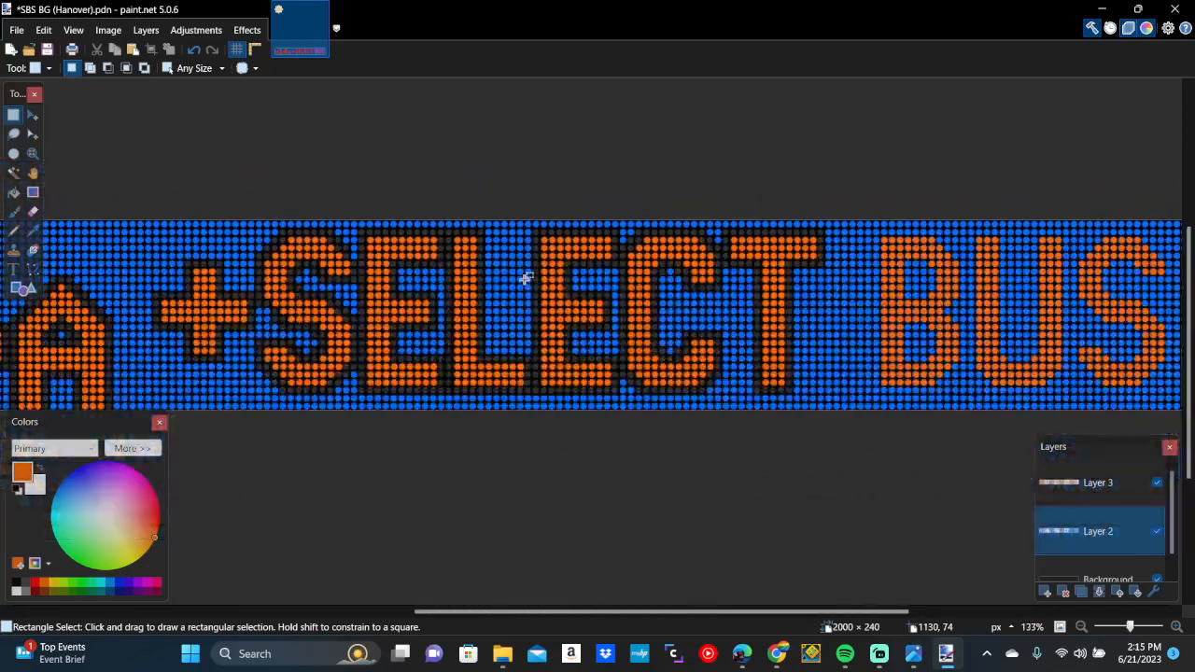
scroll(526, 278, left, 6)
scroll(526, 279, right, 10)
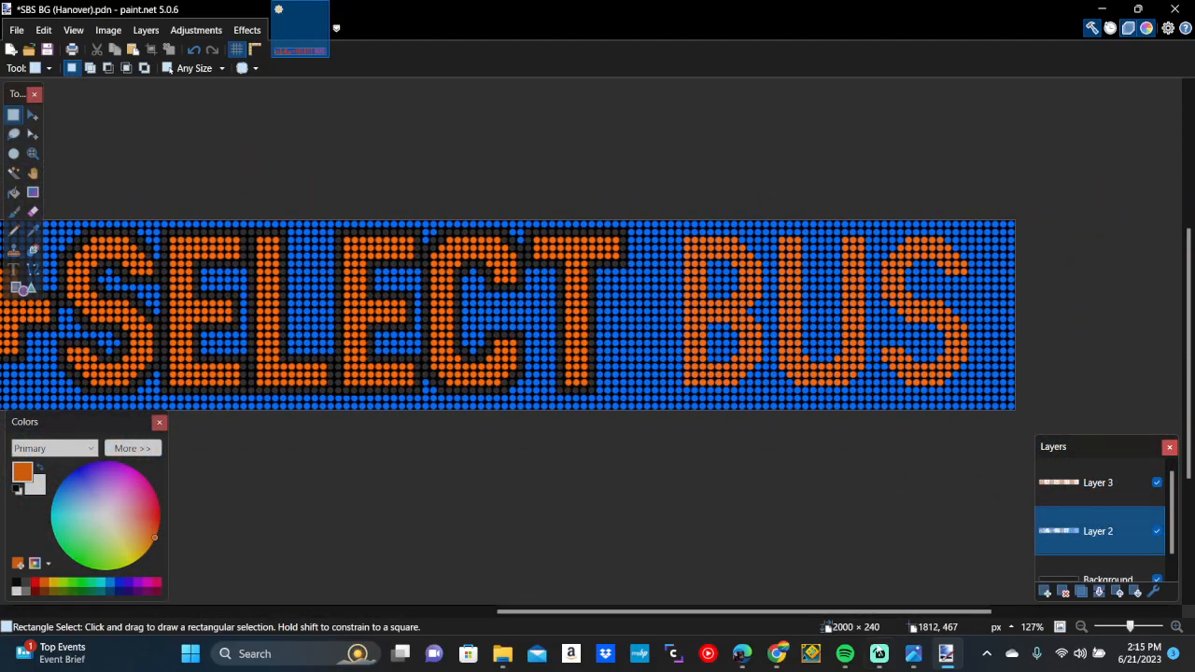
click(878, 654)
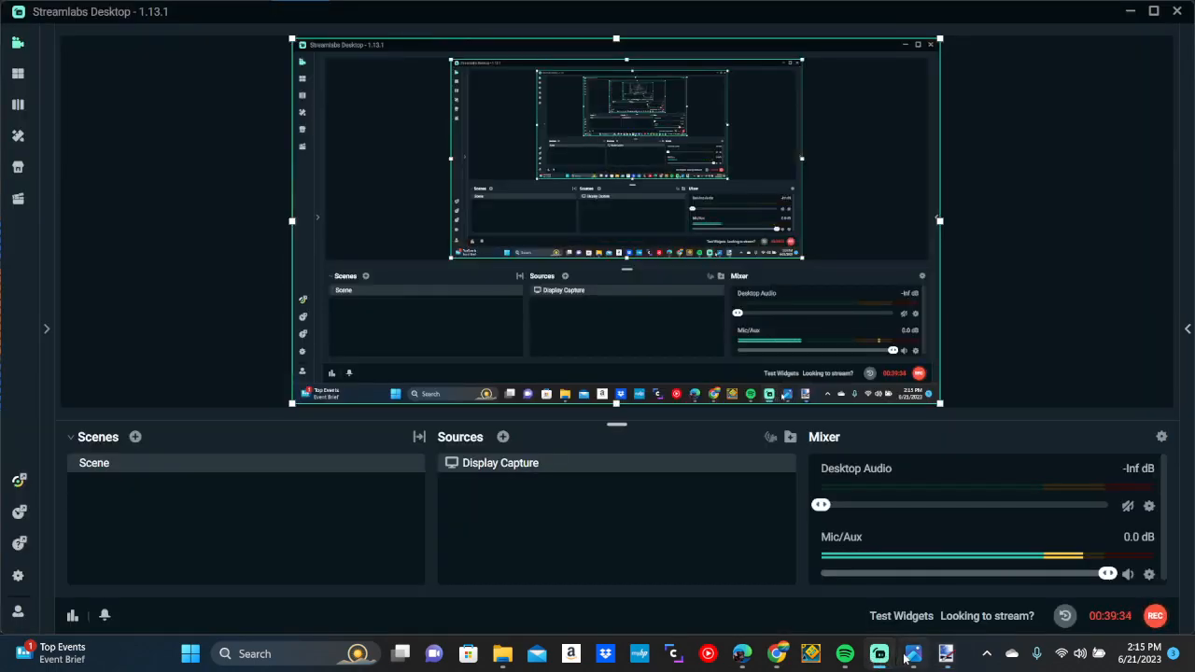
click(946, 656)
Delete the blue dots behind and around the B's vertical stem over the letter's full height
scroll(657, 268, up, 5)
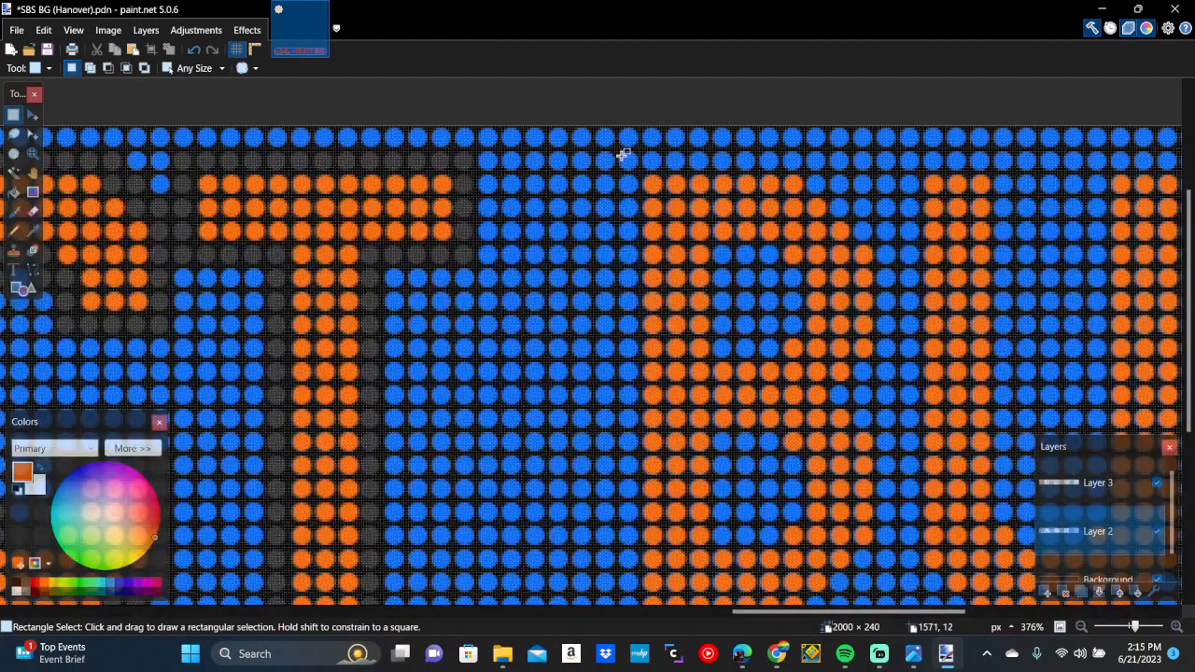
drag(618, 149, 735, 544)
click(734, 542)
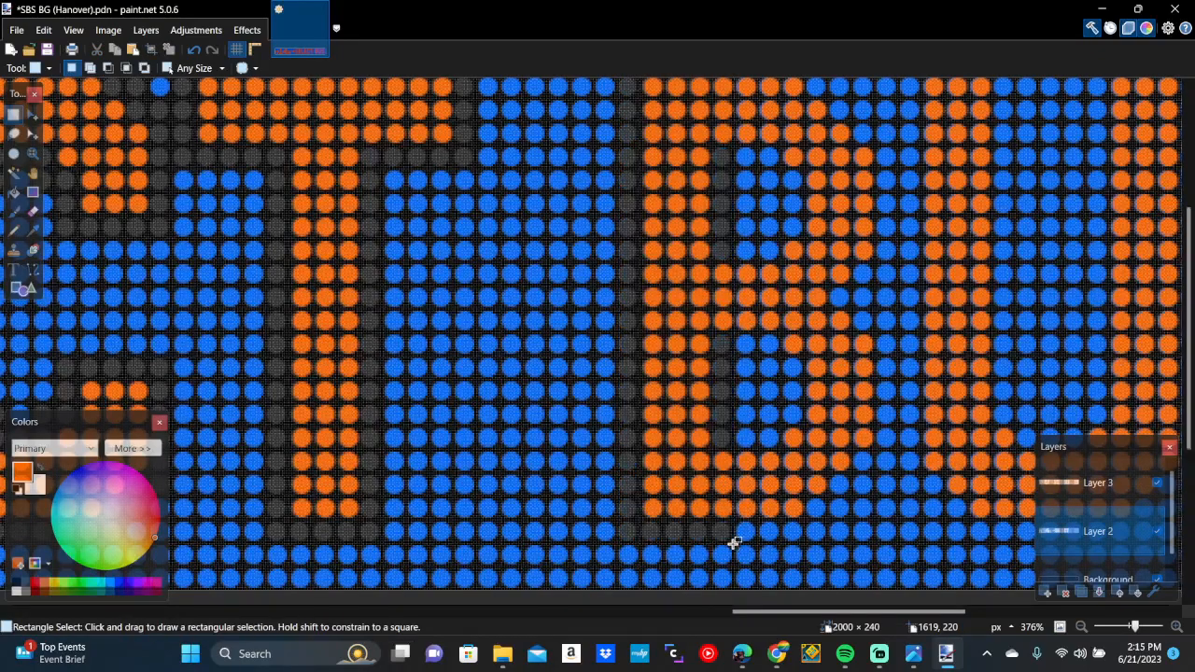
Delete the blue dots behind, above and directly beneath the B's top bar
scroll(734, 543, up, 3)
scroll(728, 353, up, 5)
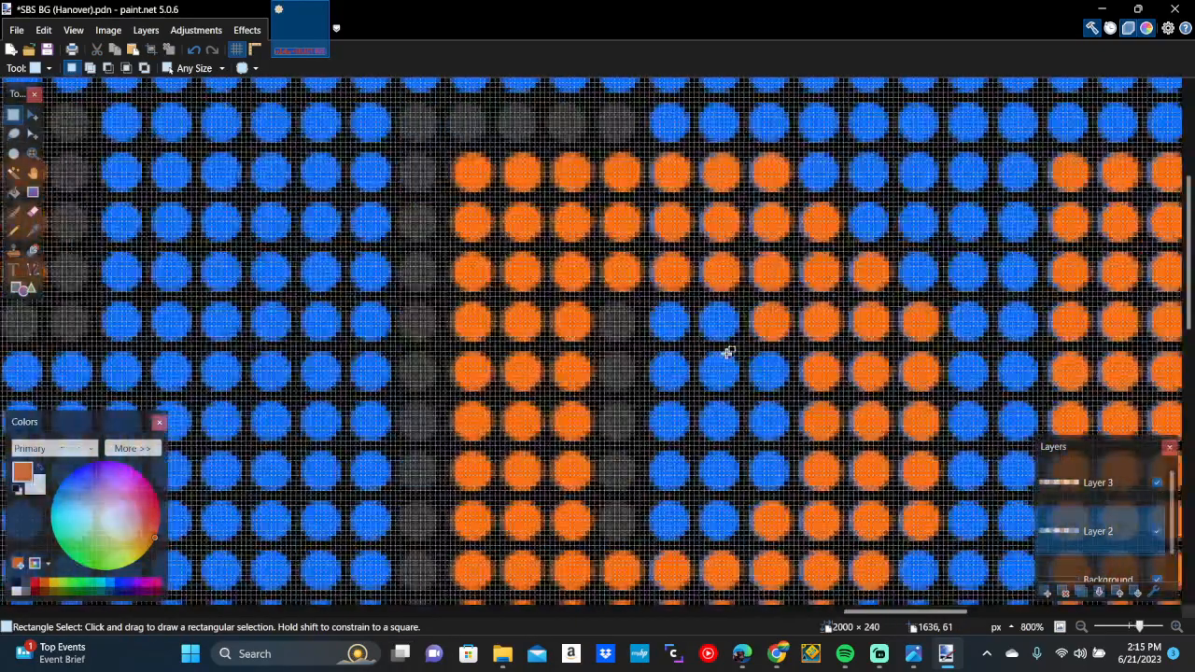
drag(632, 104, 796, 338)
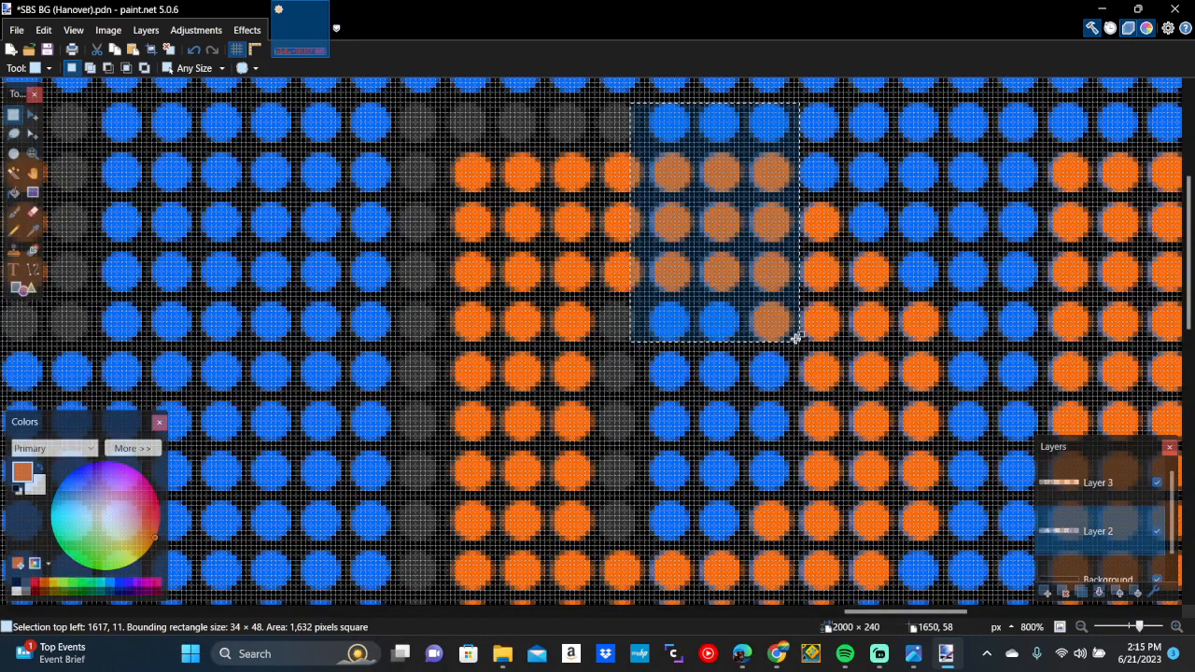
key(Delete)
Delete the blue dots in a full-height, two-dot-wide strip along the inner edge of the B's curved side
scroll(795, 339, right, 2)
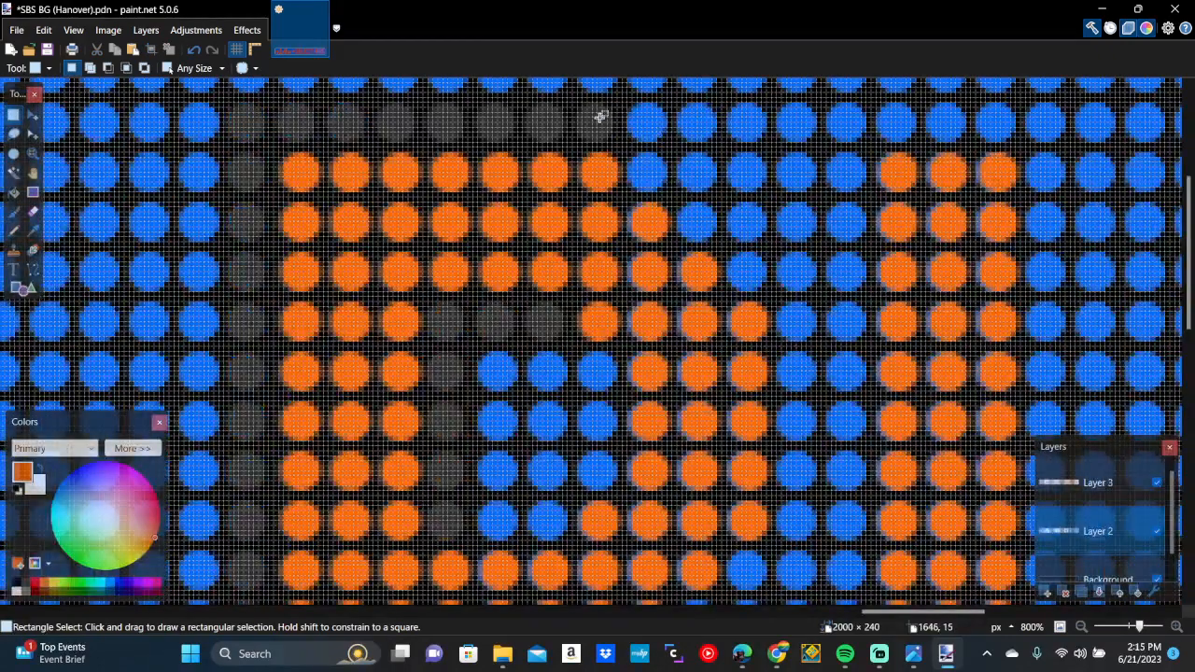
drag(598, 104, 597, 138)
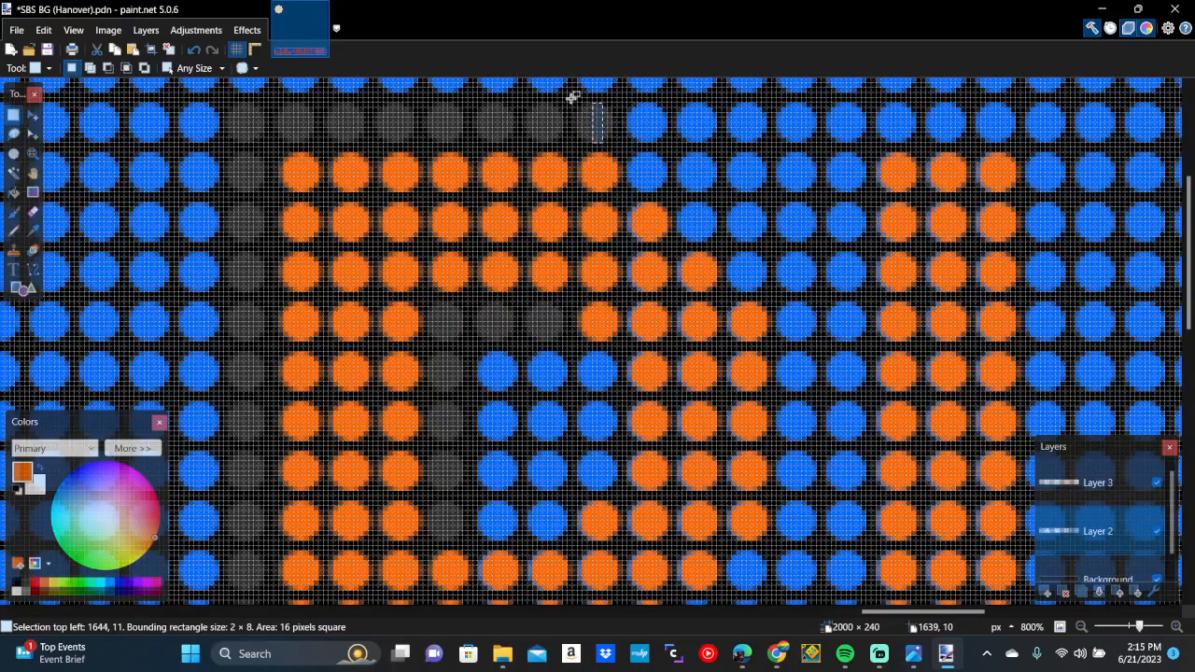
drag(573, 97, 672, 469)
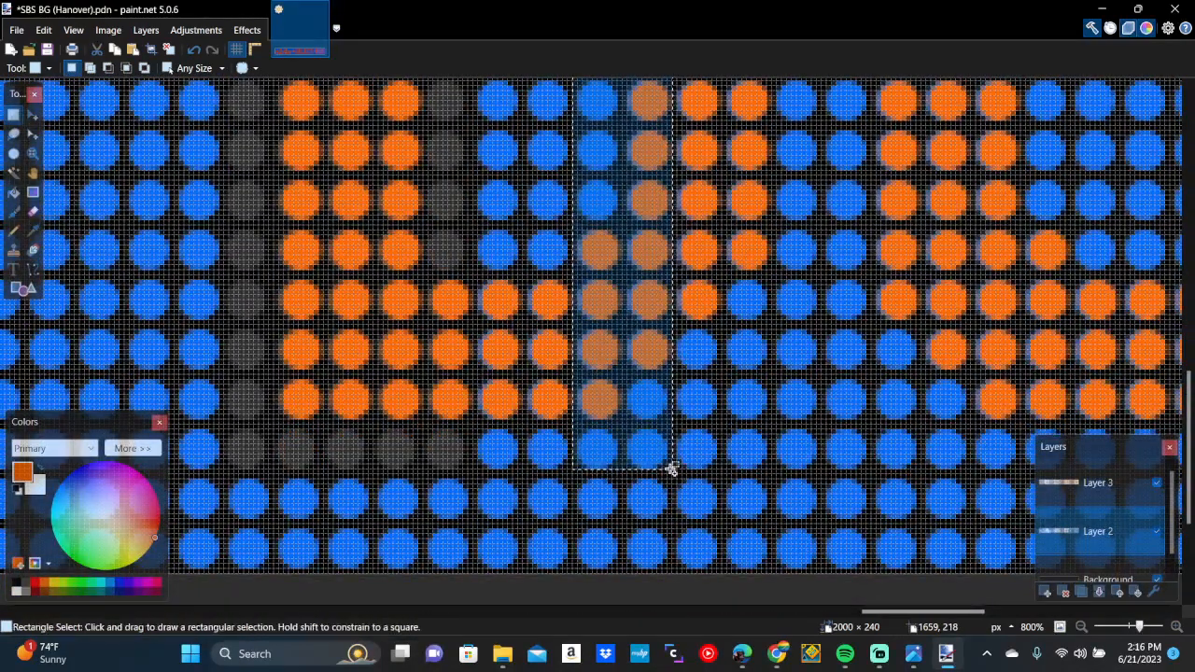
key(Delete)
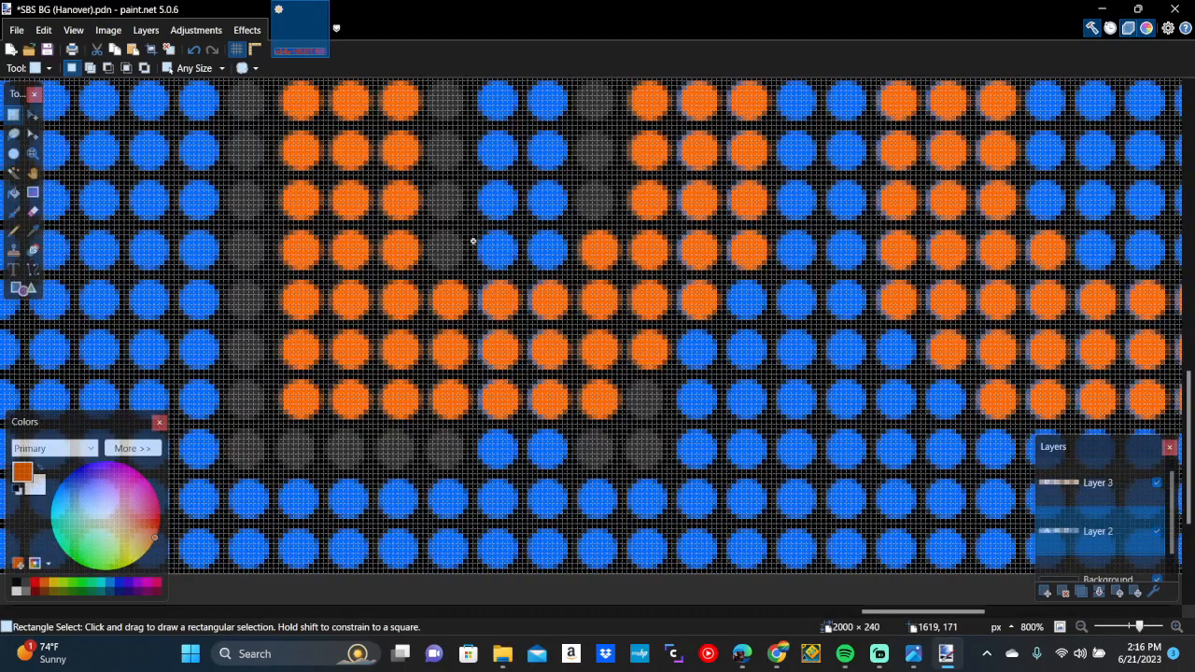
Delete the blue dots behind and around the B's bottom bar and the lower right corner dot inside its lower opening
drag(473, 241, 597, 472)
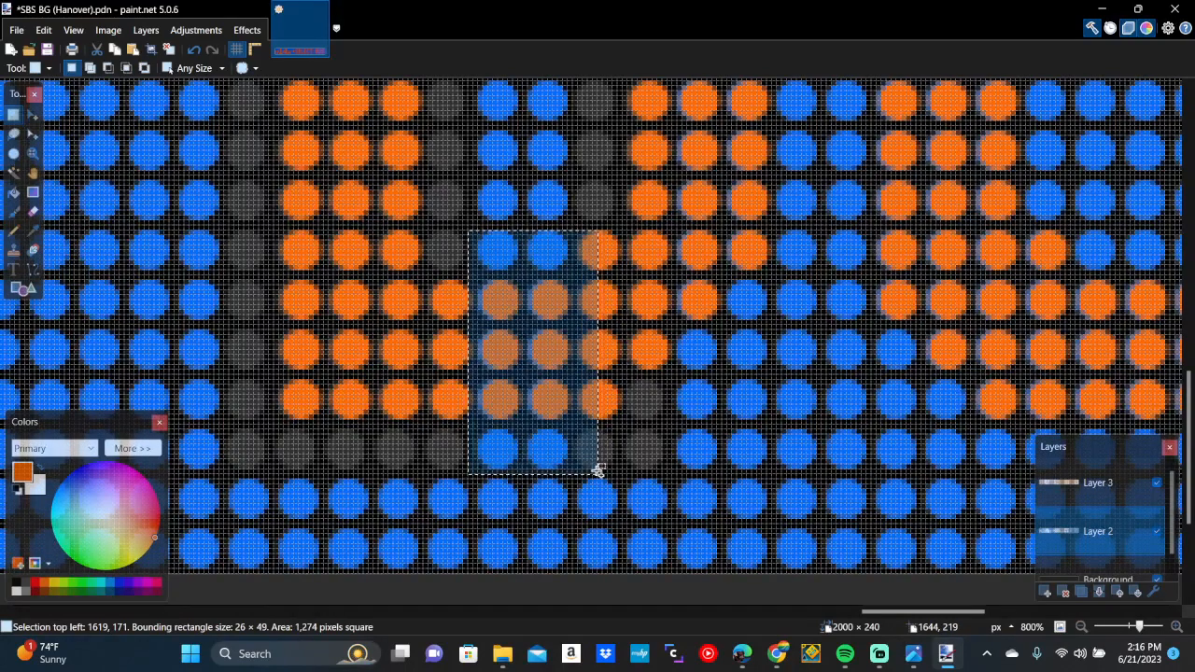
key(Delete)
scroll(598, 472, up, 2)
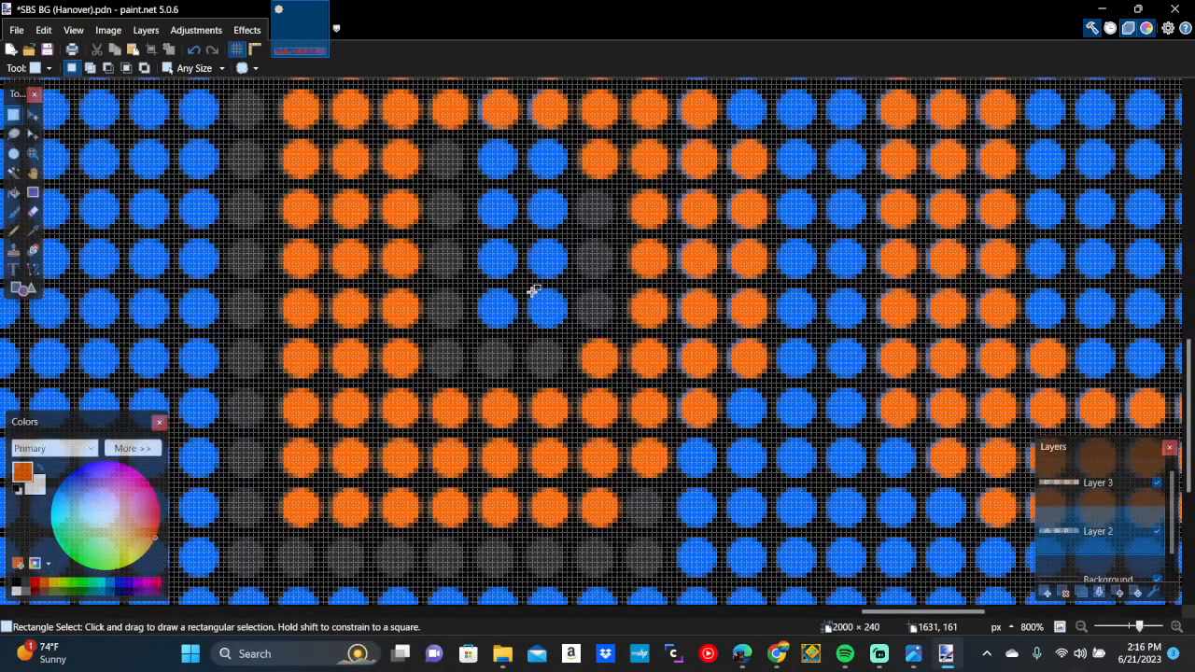
drag(529, 285, 581, 341)
key(Delete)
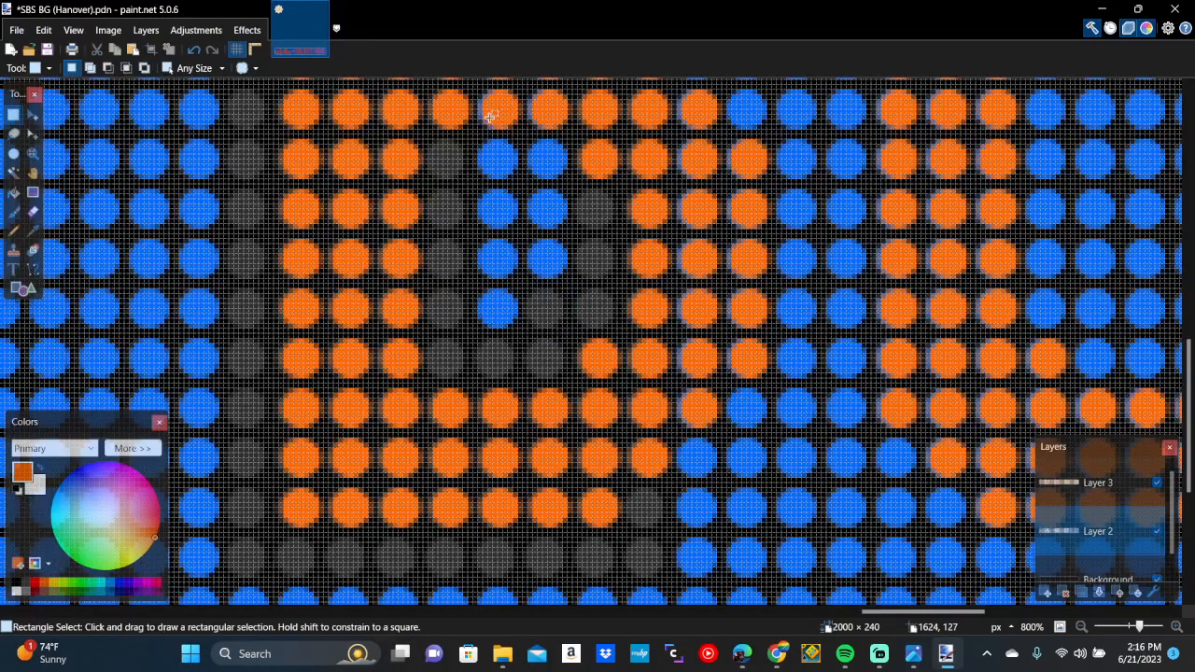
Delete the blue dots directly beneath the B's middle bar and the upper right corner dot inside its lower opening
mouse_move(468, 134)
mouse_down()
mouse_move(566, 178)
mouse_move(577, 189)
mouse_move(570, 234)
mouse_up()
key(Delete)
key(Delete)
Delete both right corner dots inside the B's upper opening and the blue dots behind and directly above its middle bar
scroll(572, 231, up, 8)
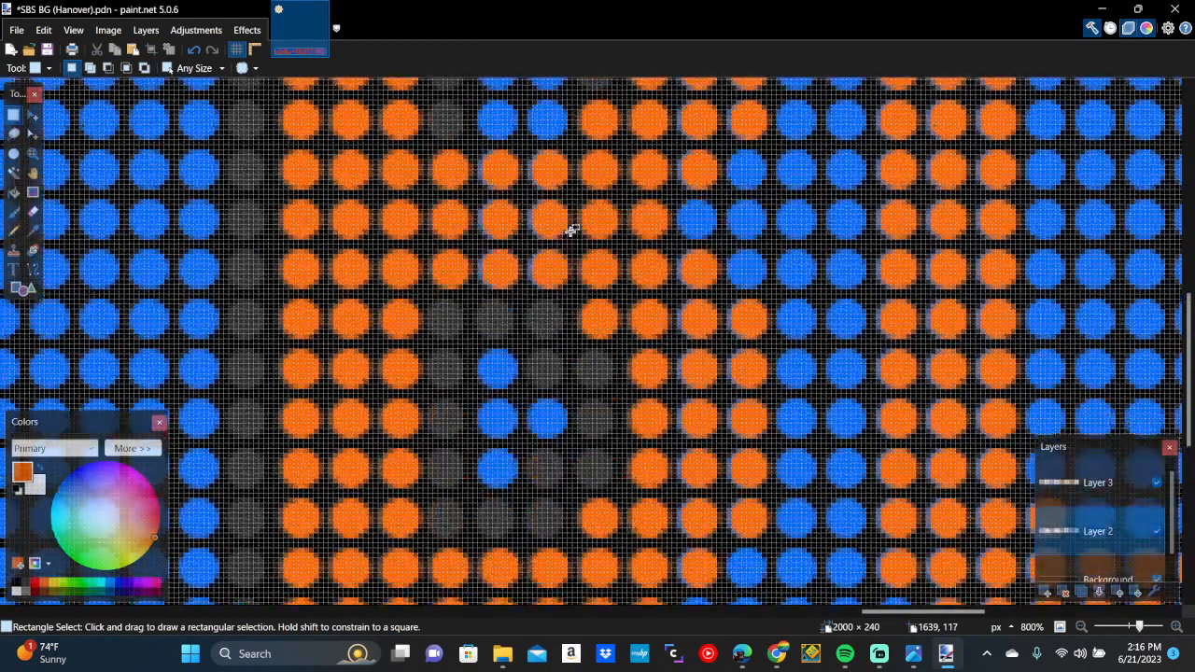
scroll(571, 232, up, 3)
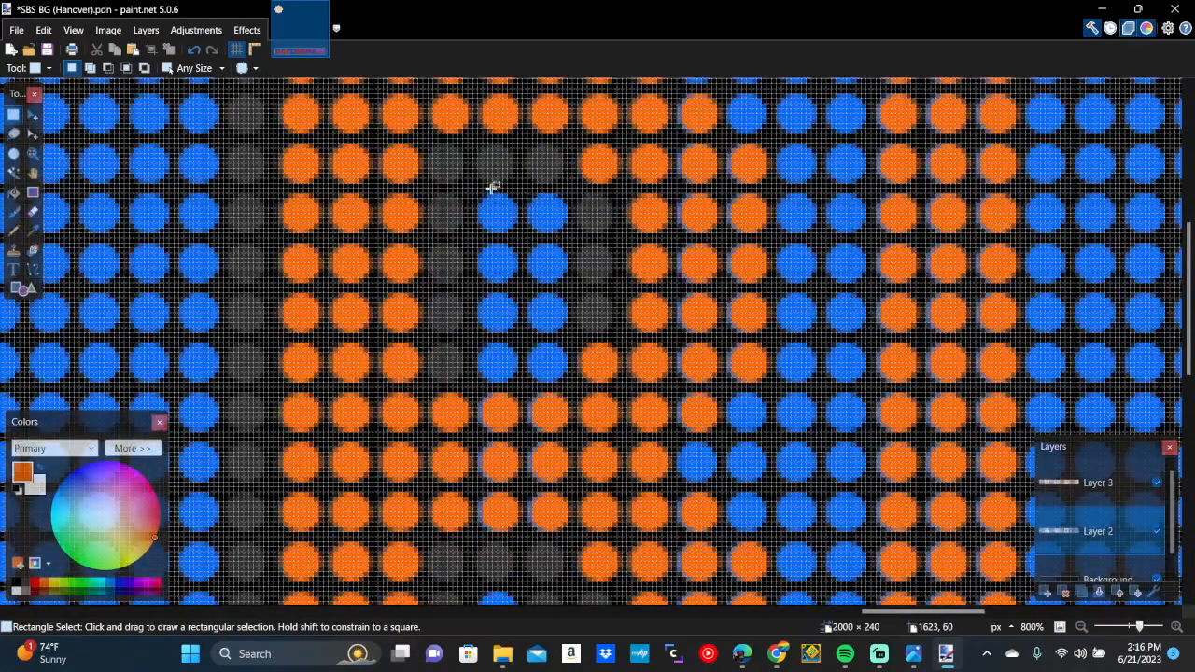
drag(532, 187, 569, 238)
key(Delete)
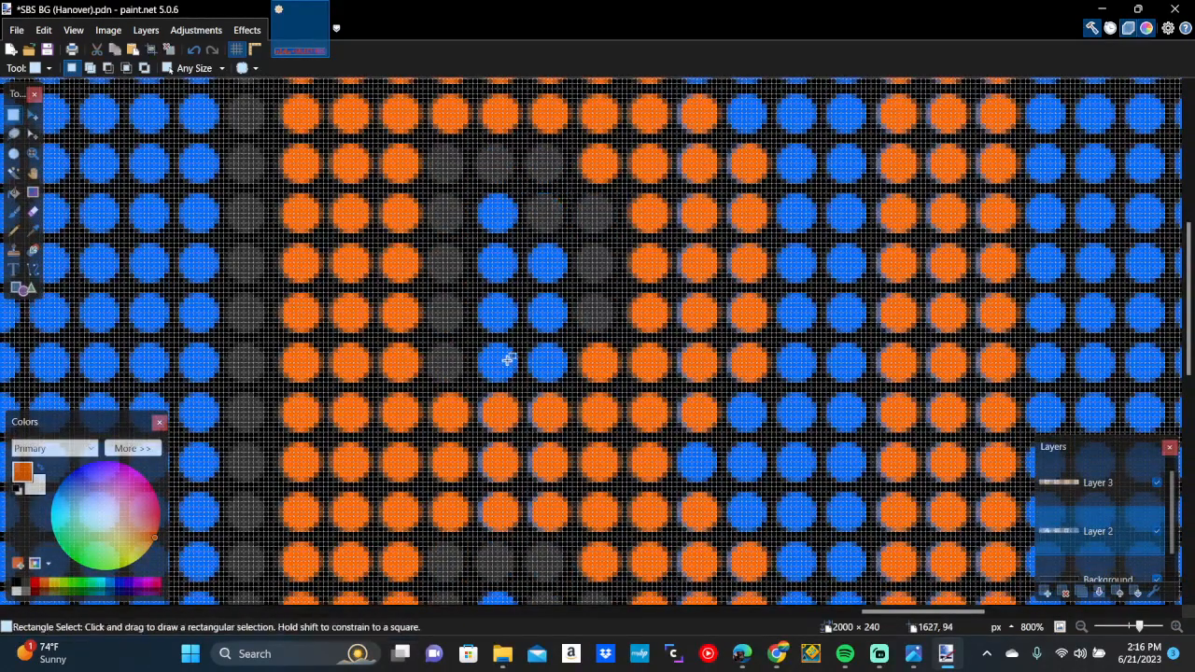
mouse_move(475, 343)
mouse_down()
mouse_move(556, 383)
mouse_move(574, 537)
mouse_up()
key(Delete)
drag(528, 292, 560, 325)
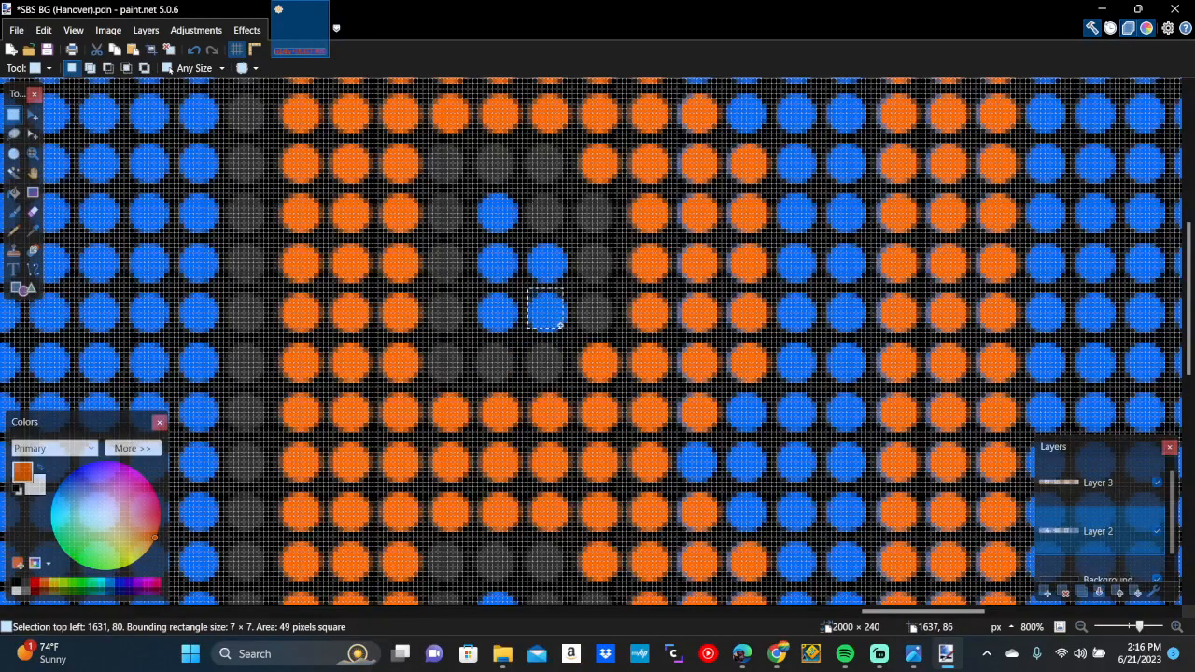
key(Delete)
Delete the blue dots in the third dot column from the B's outer right edge, from its top row to its bottom row
scroll(569, 330, up, 5)
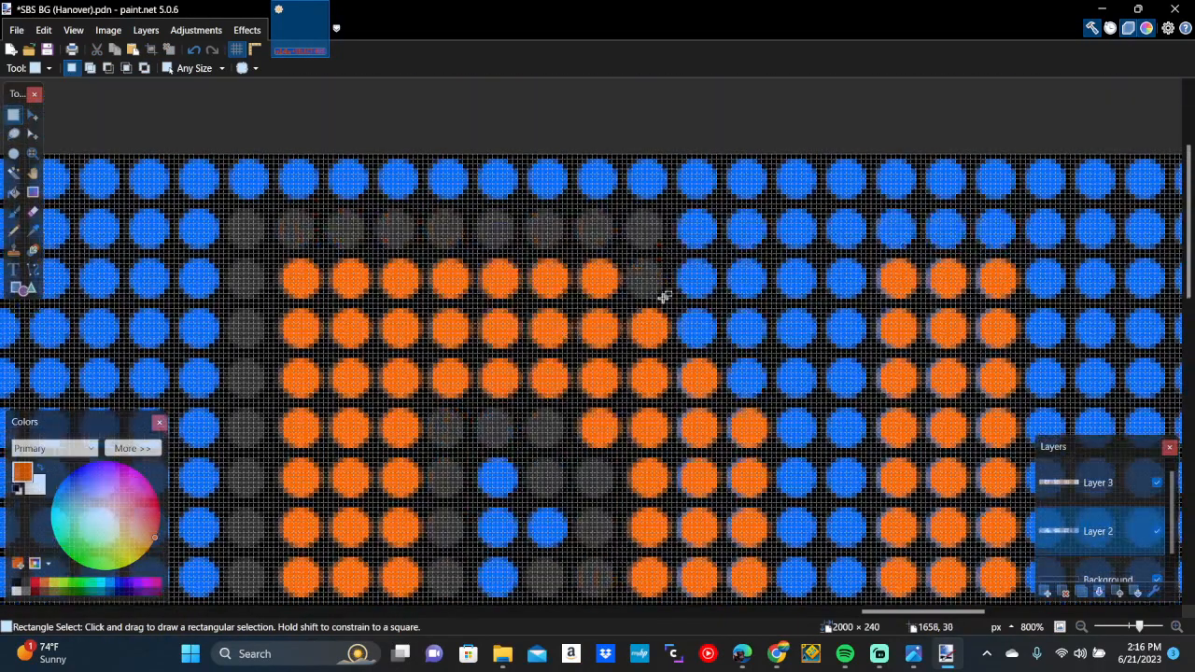
drag(674, 263, 715, 419)
key(Delete)
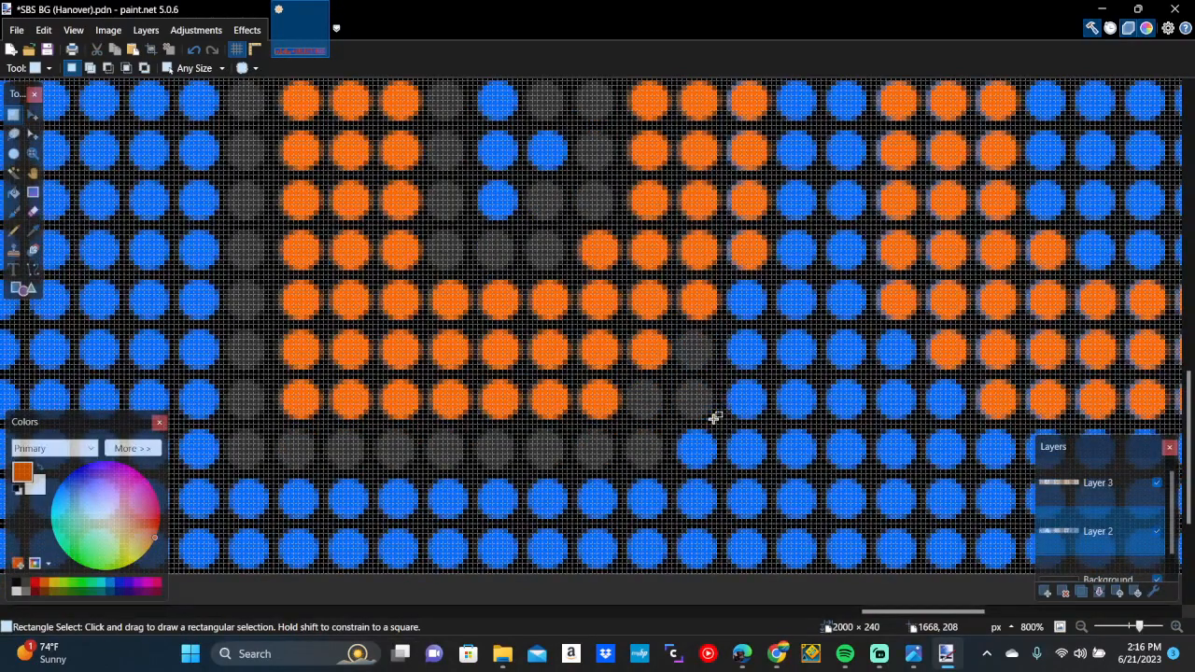
Delete the blue dots in the column behind the B's rightmost orange dots, including the leftover blue slivers along that column
scroll(715, 418, up, 5)
scroll(738, 274, up, 5)
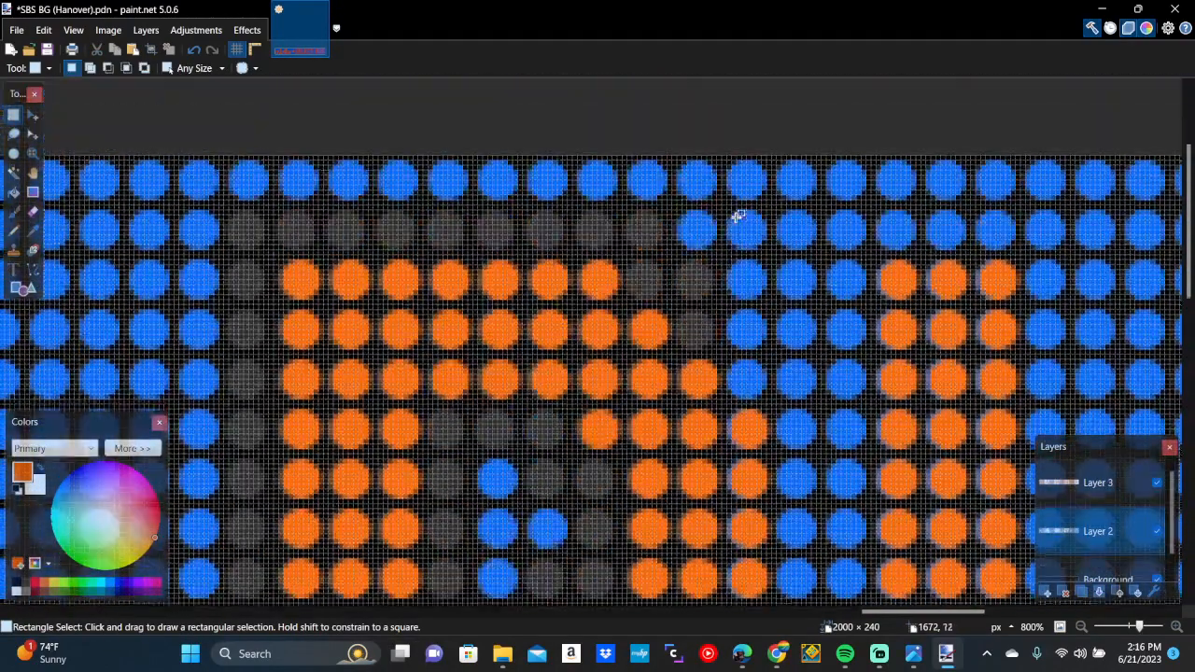
mouse_move(727, 319)
mouse_down()
mouse_move(771, 560)
mouse_move(767, 392)
mouse_move(766, 567)
mouse_move(762, 370)
mouse_up()
key(Delete)
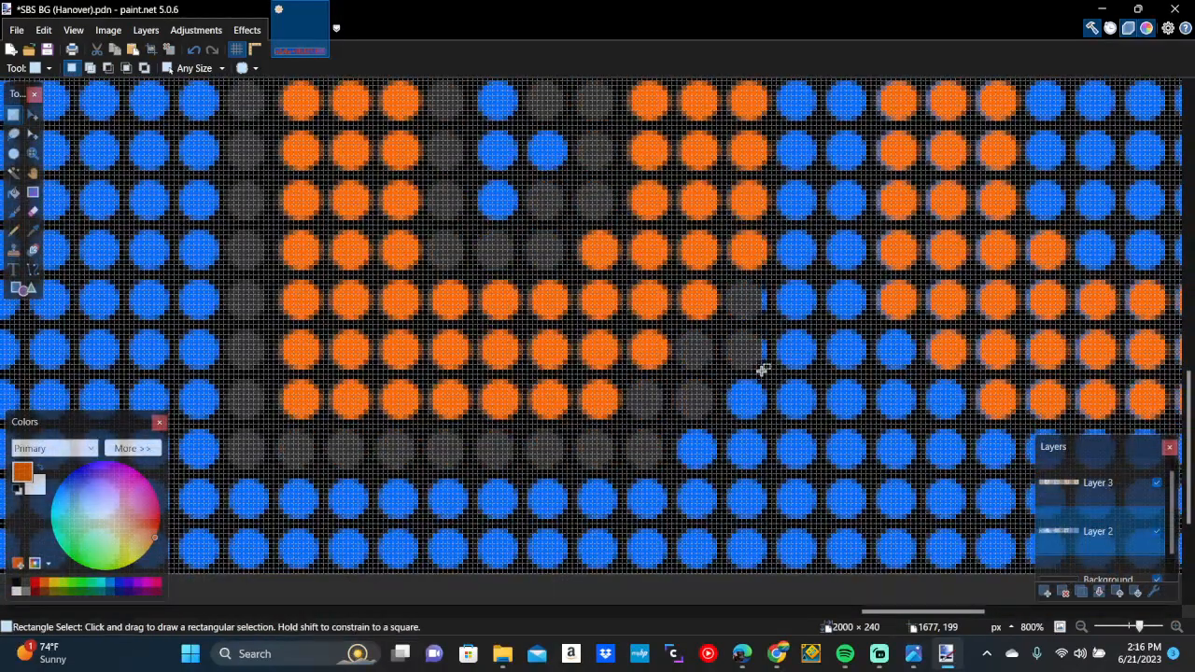
drag(759, 290, 768, 373)
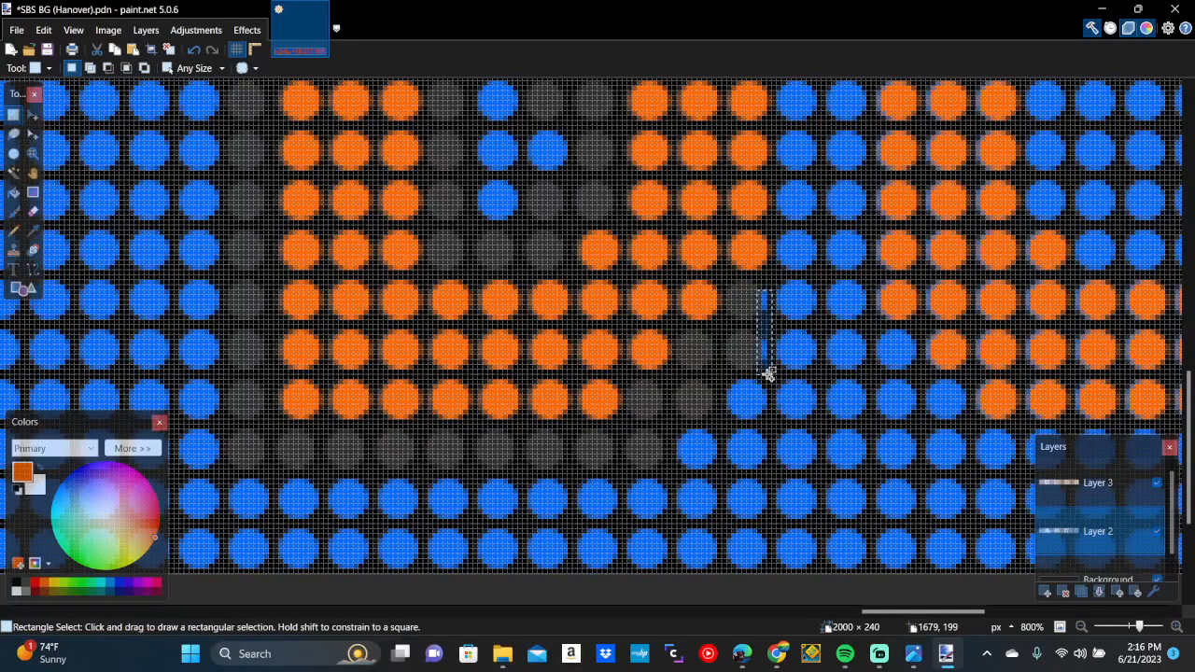
mouse_move(752, 296)
mouse_down()
mouse_move(752, 85)
mouse_move(769, 254)
mouse_up()
key(Delete)
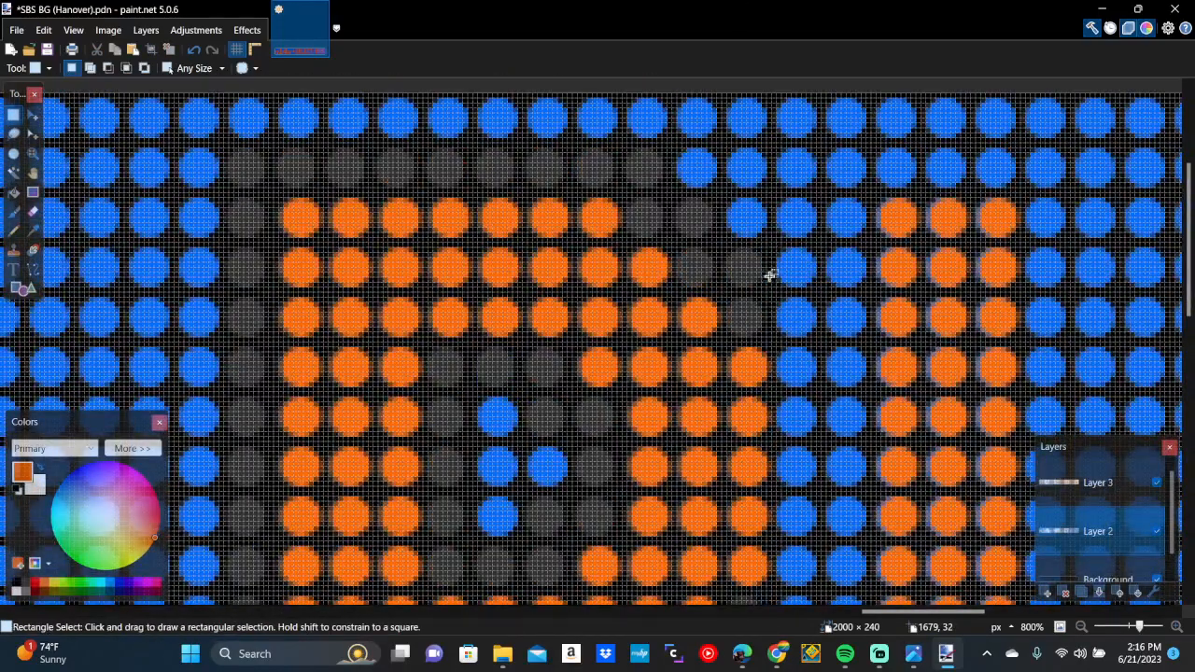
Delete the blue dots and leftover slivers in the column just outside the right edges of the B's upper and lower bowls
drag(776, 297, 816, 216)
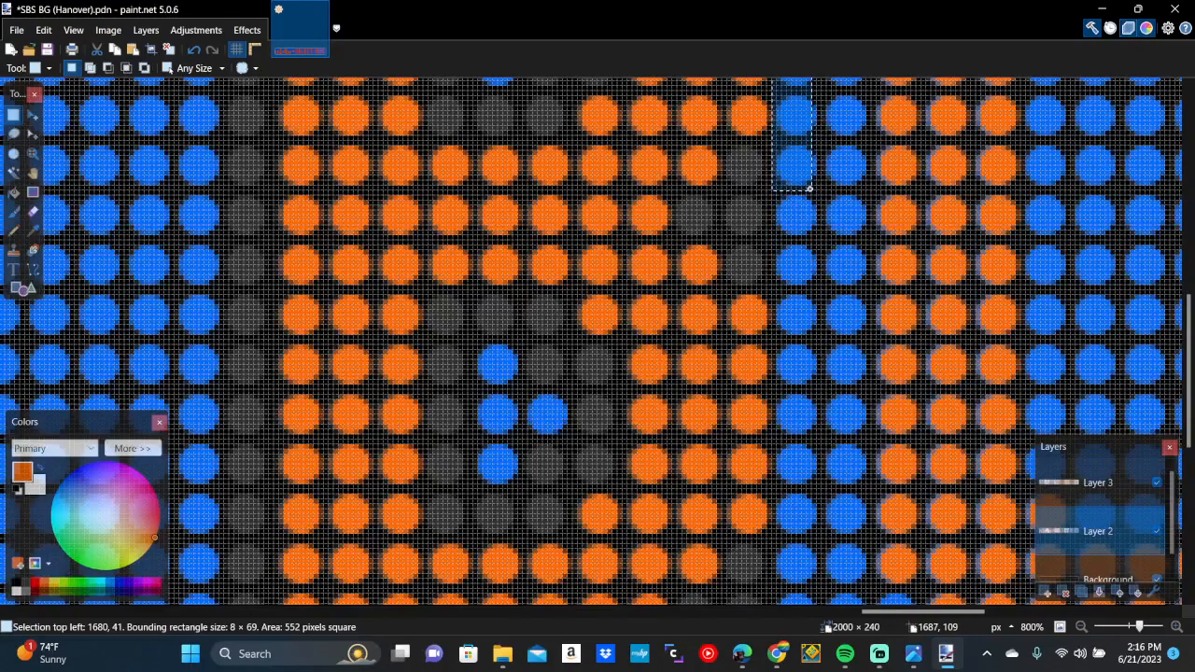
key(Delete)
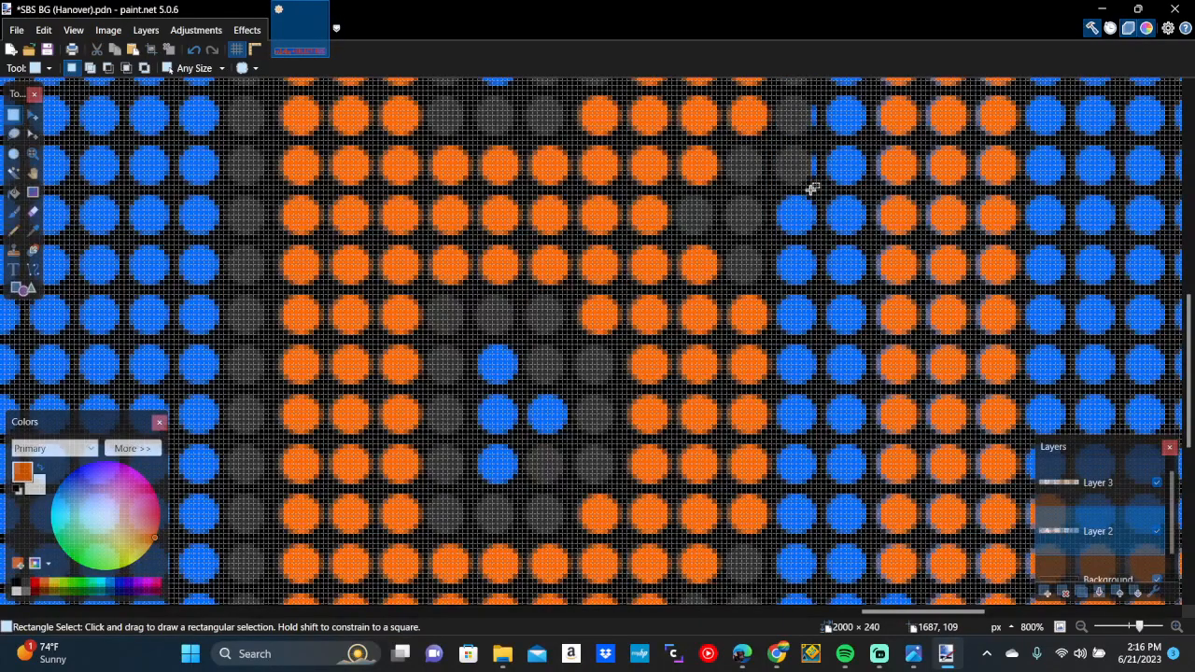
scroll(810, 190, up, 5)
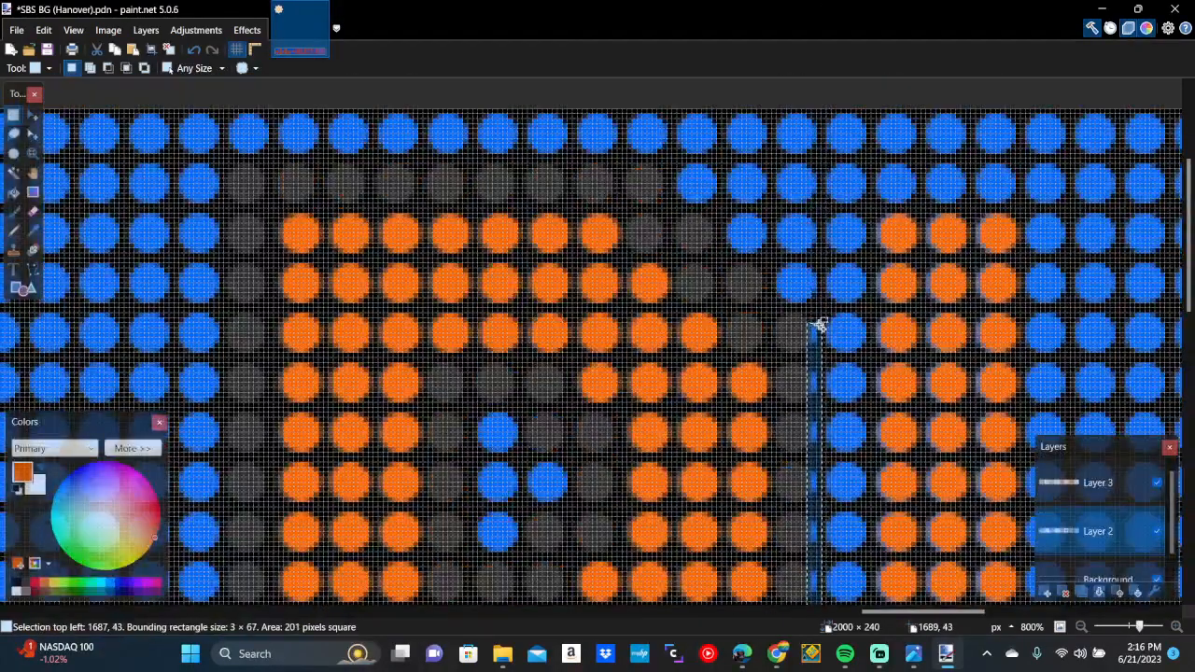
scroll(817, 322, down, 5)
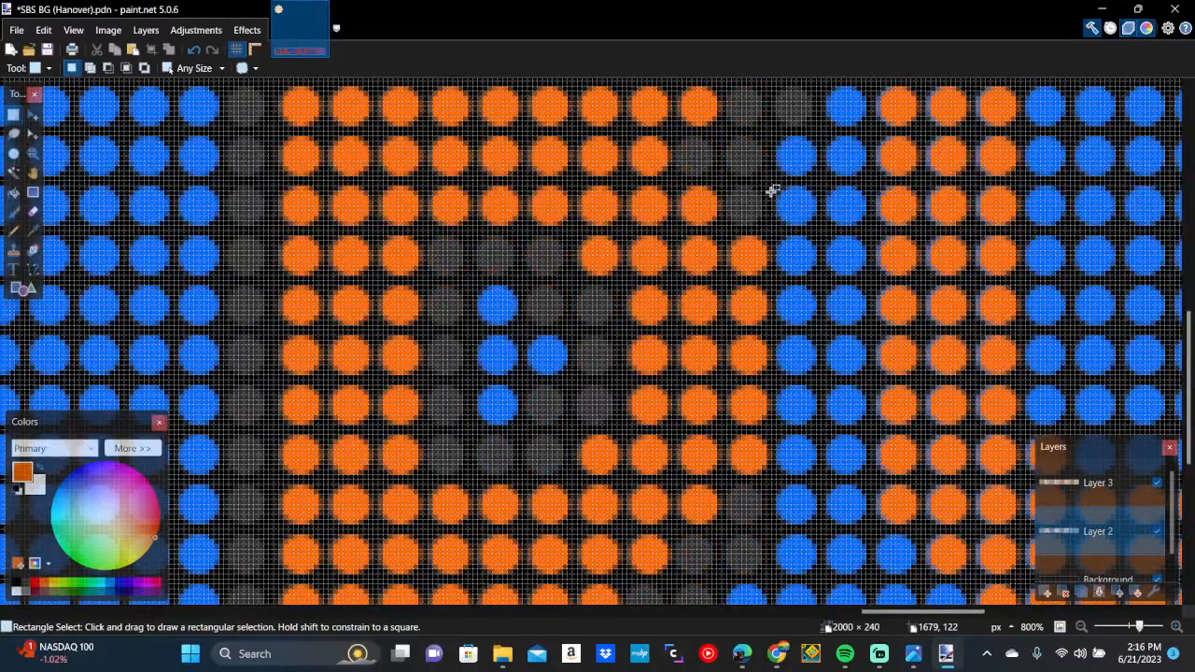
drag(771, 184, 819, 304)
scroll(822, 445, down, 3)
key(Delete)
Delete the blue dots behind, above and on both sides of the U's left stem
scroll(821, 323, right, 3)
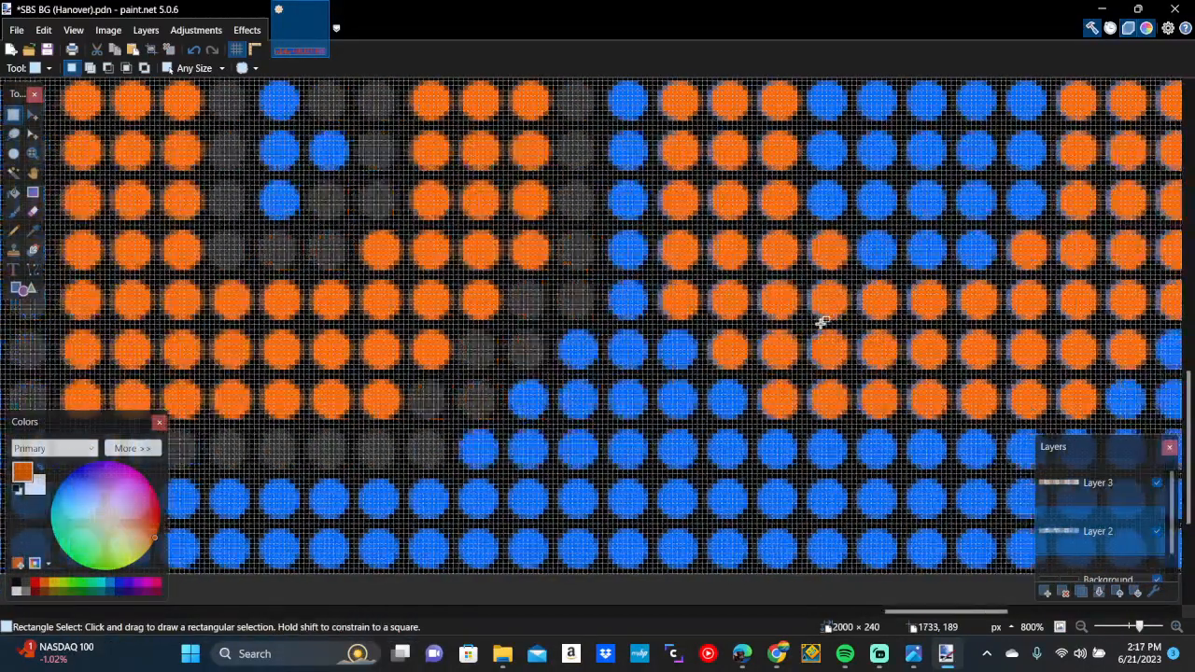
scroll(822, 323, up, 5)
scroll(821, 323, up, 4)
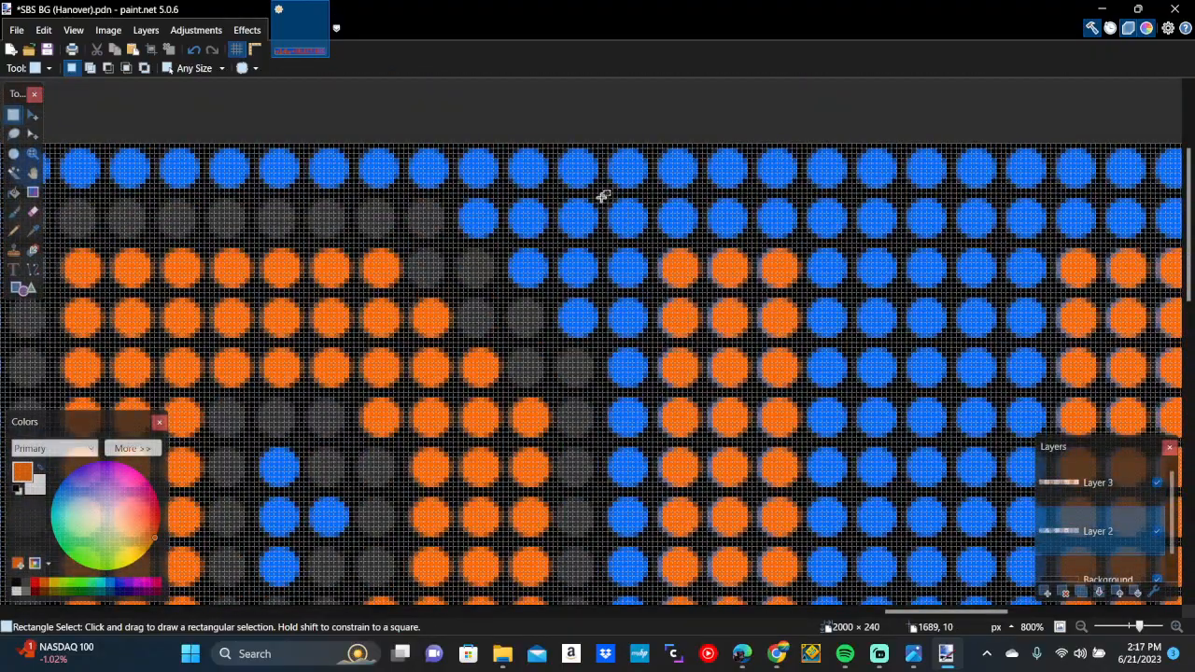
drag(605, 195, 850, 506)
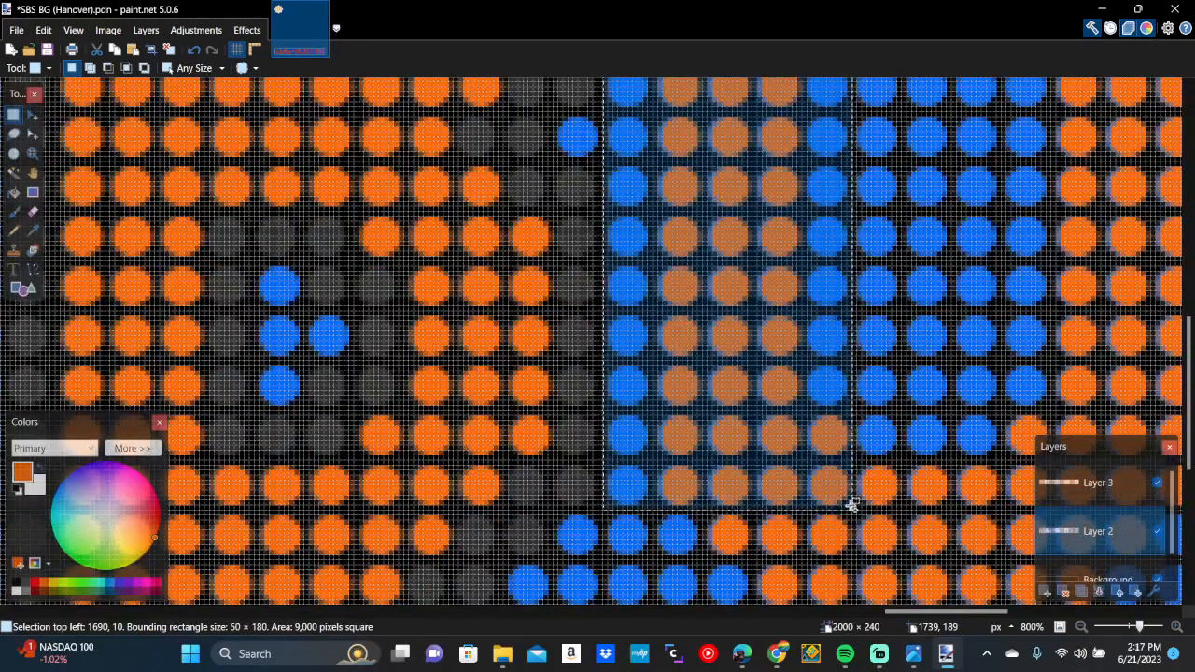
key(Delete)
Delete the blue dots behind and beside the two orange rows directly above the U's bottom row
scroll(852, 505, down, 2)
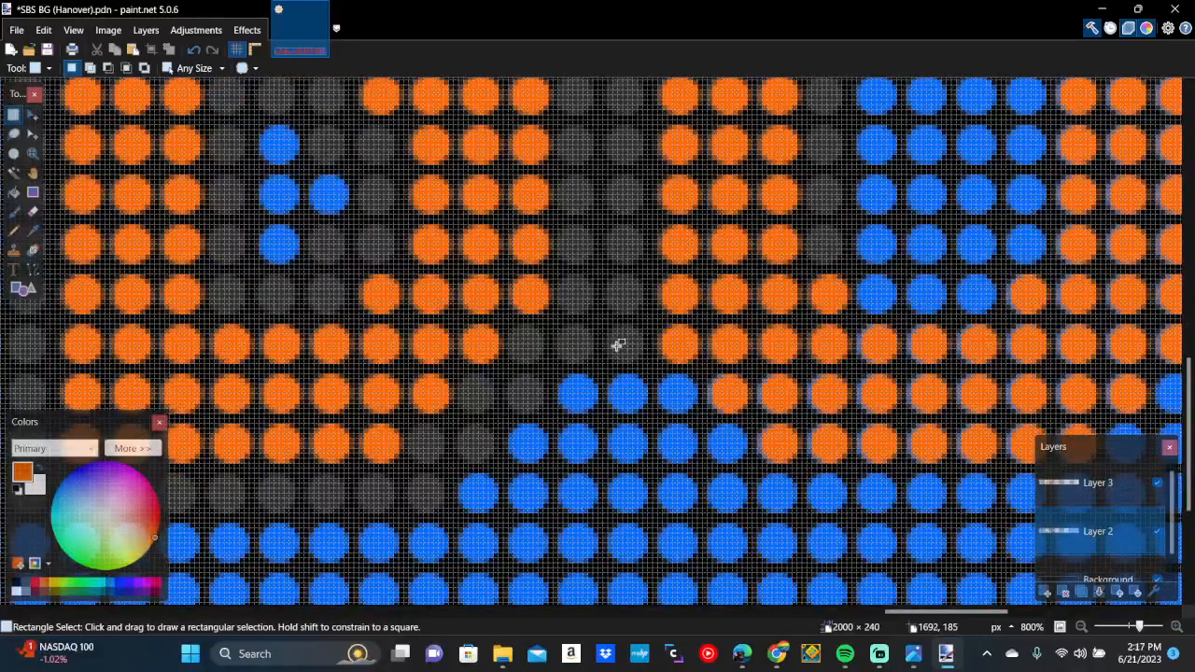
mouse_move(609, 331)
mouse_down()
mouse_move(756, 408)
mouse_move(861, 415)
mouse_move(1034, 392)
mouse_move(1097, 411)
mouse_move(696, 402)
mouse_move(593, 324)
mouse_move(609, 315)
mouse_move(742, 374)
mouse_move(1179, 400)
mouse_move(920, 424)
mouse_move(761, 426)
mouse_move(769, 416)
mouse_up()
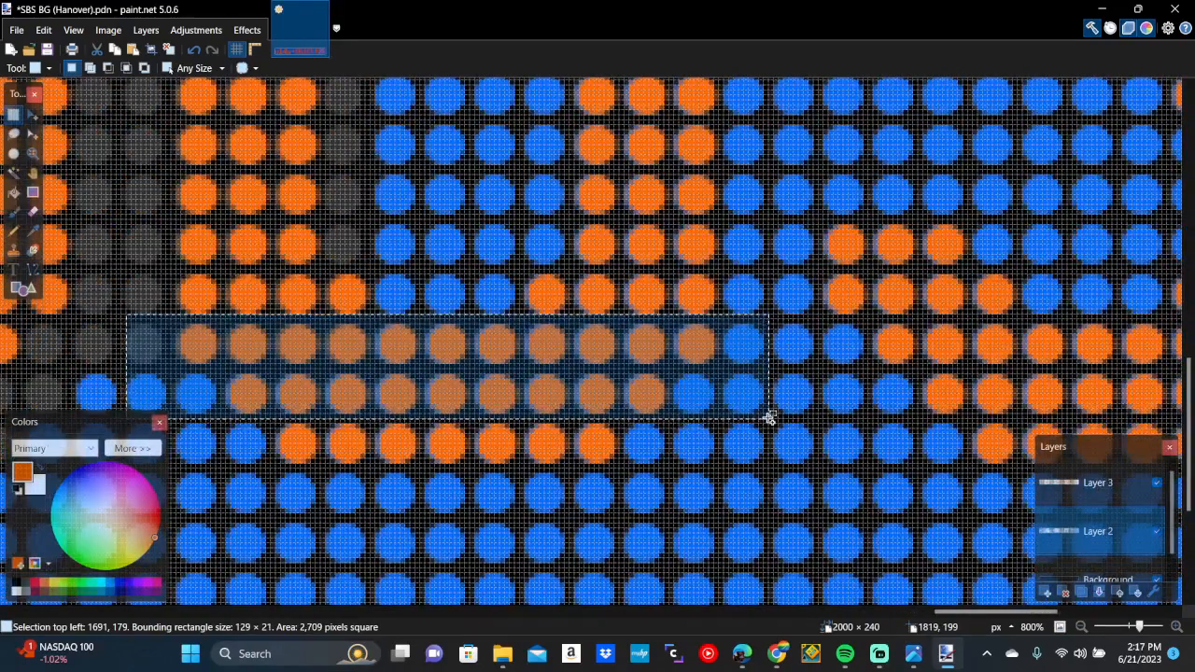
key(Delete)
Delete the blue dots behind and beside the U's bottom orange row and in the row directly beneath it
scroll(769, 416, left, 3)
scroll(768, 417, left, 1)
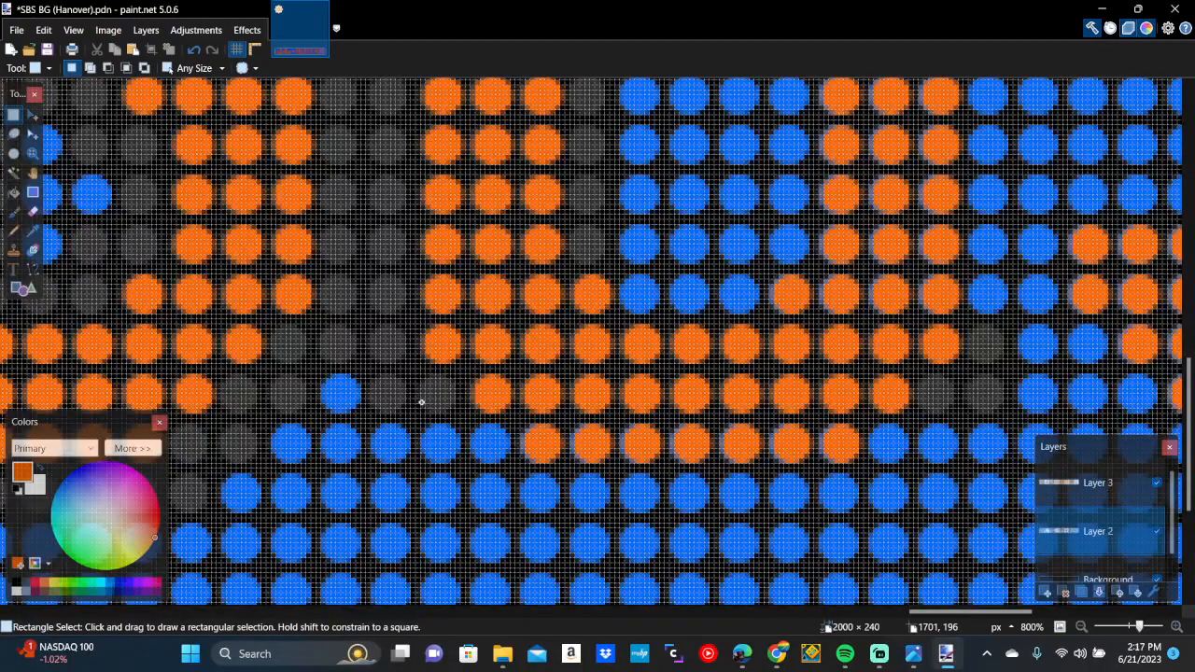
mouse_move(421, 402)
mouse_down()
mouse_move(600, 447)
mouse_move(888, 452)
mouse_move(960, 457)
mouse_move(962, 467)
mouse_up()
key(Delete)
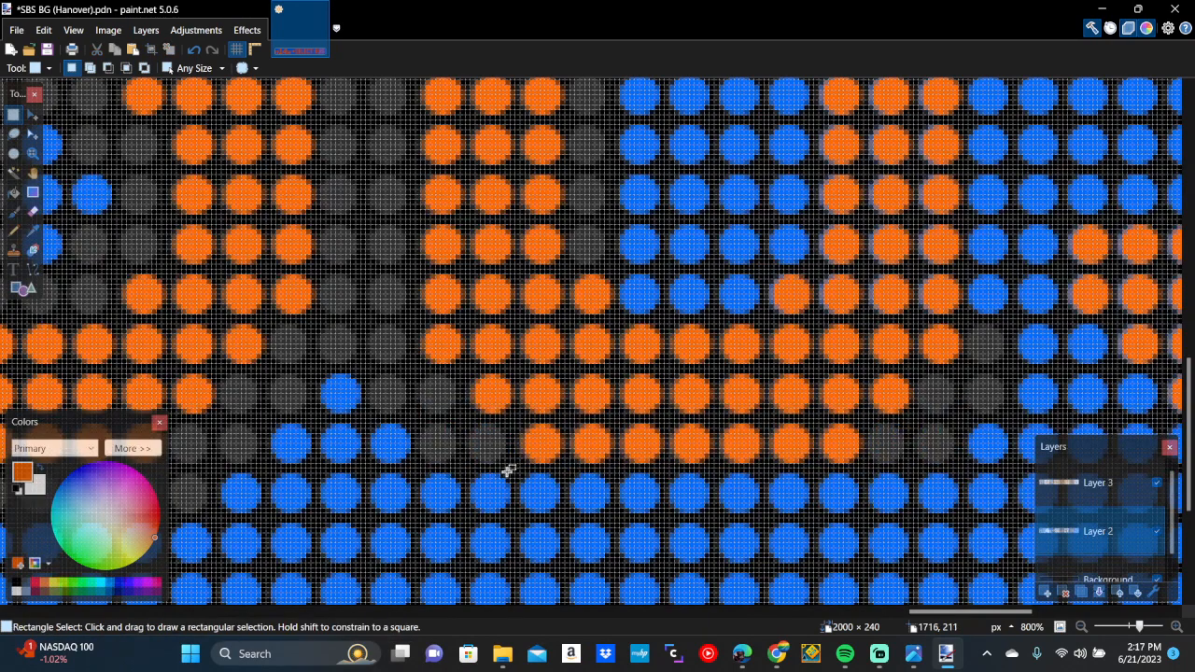
mouse_move(517, 464)
mouse_down()
mouse_move(644, 496)
mouse_move(902, 505)
mouse_move(913, 517)
mouse_up()
key(Delete)
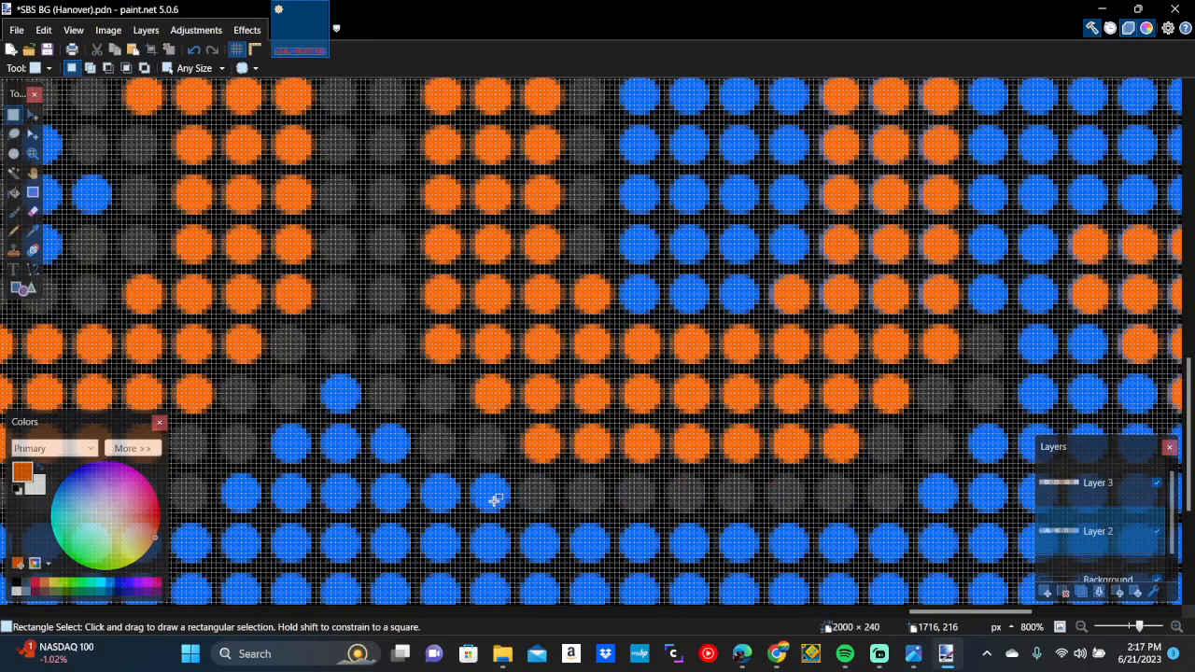
Delete the blue dot at the U's lower-left outline and the blue dots lining its inner curve and the base of its right stem
drag(470, 466, 528, 510)
key(Delete)
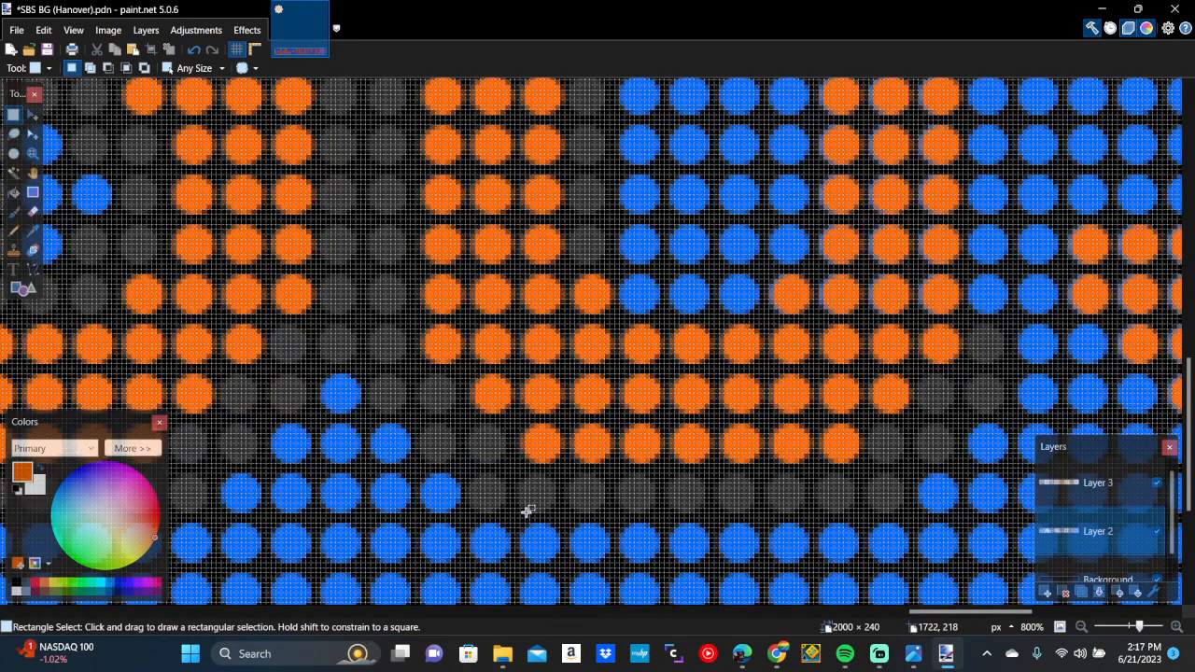
scroll(653, 350, up, 3)
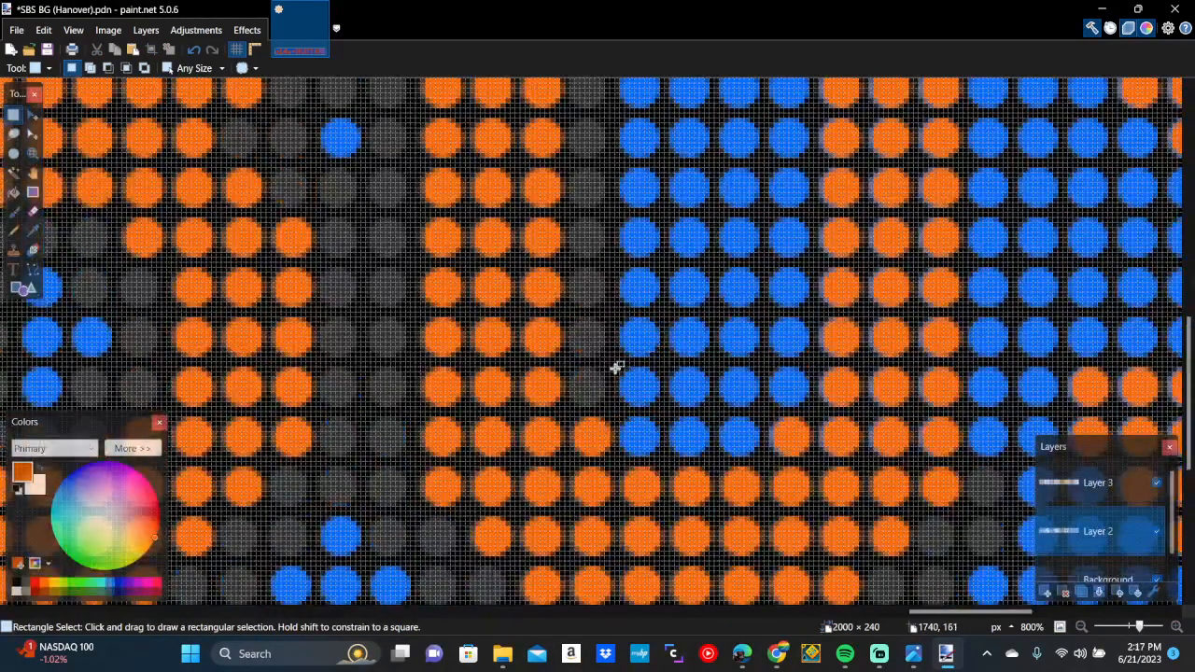
drag(616, 368, 663, 460)
key(Delete)
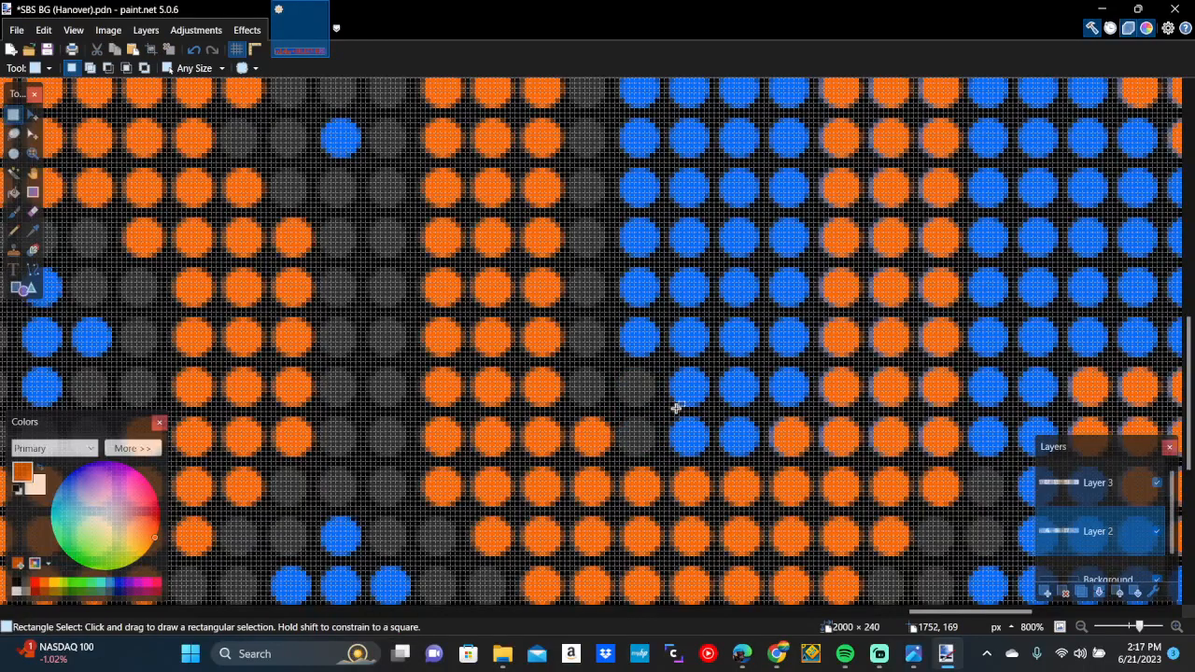
drag(673, 415, 1006, 461)
key(Delete)
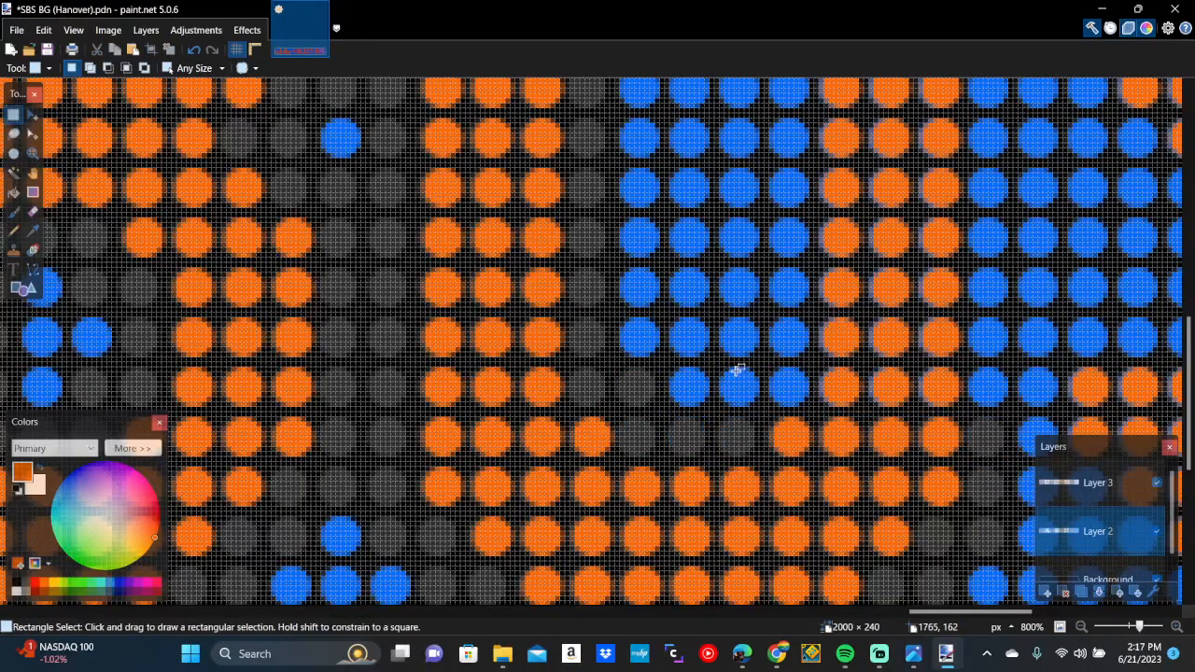
drag(722, 366, 1011, 410)
key(Delete)
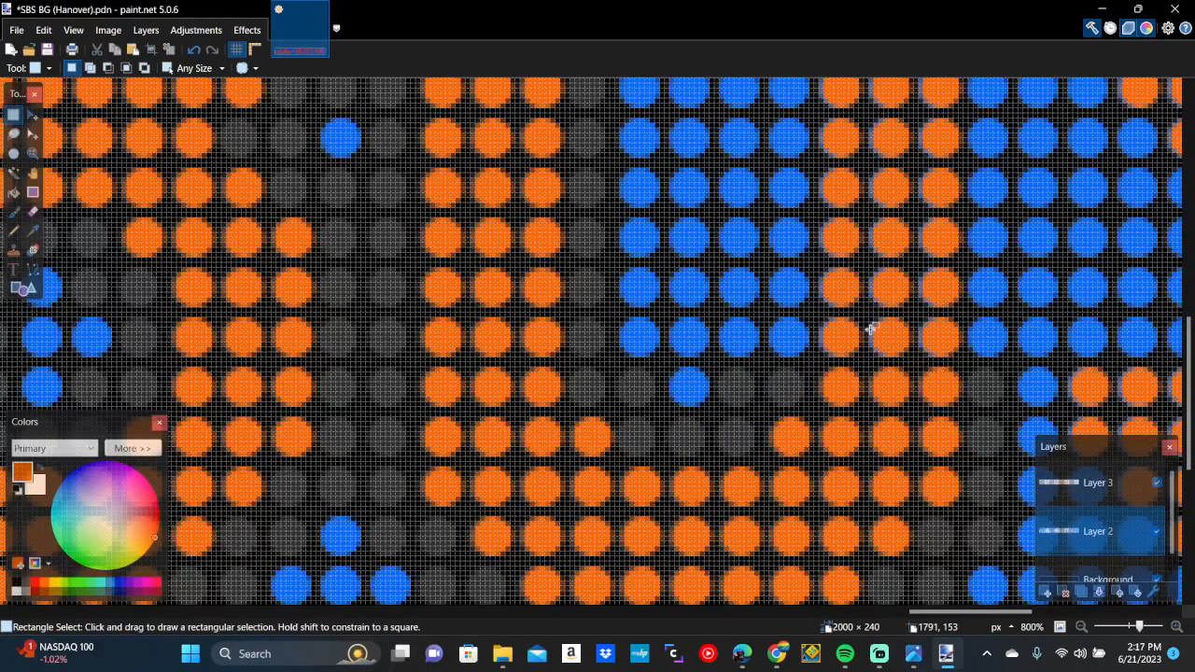
Delete the blue dots behind, above and on both sides of the U's right stem
scroll(869, 327, up, 10)
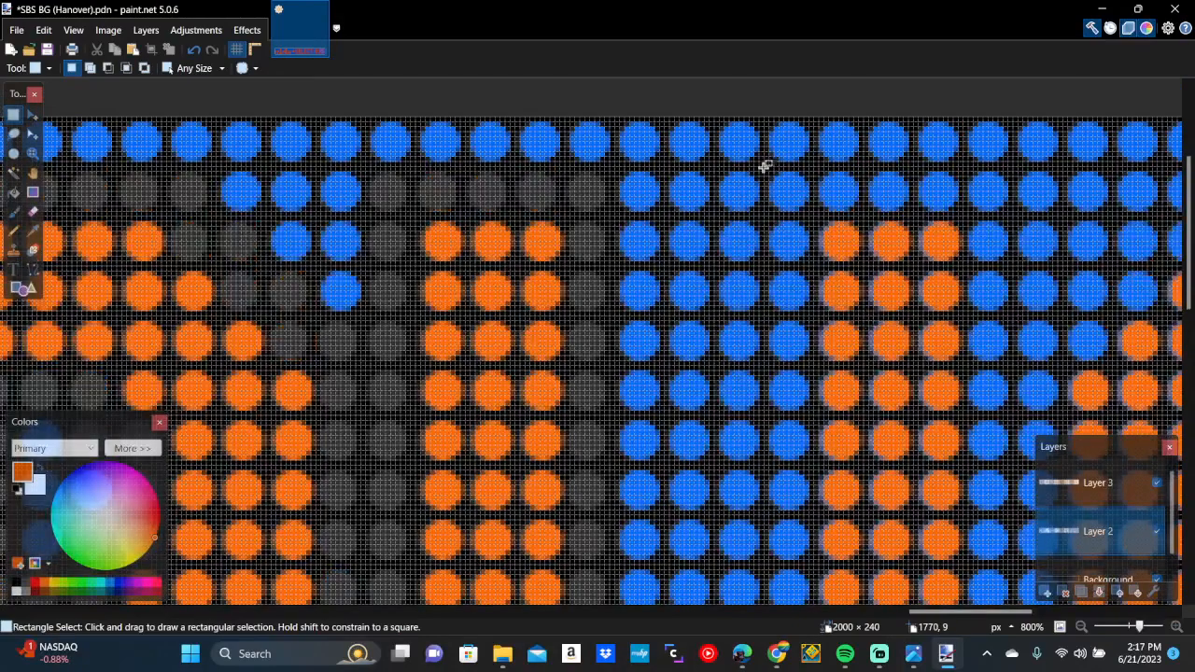
mouse_move(767, 165)
mouse_down()
mouse_move(920, 331)
mouse_move(934, 402)
mouse_move(985, 476)
mouse_move(1010, 282)
mouse_up()
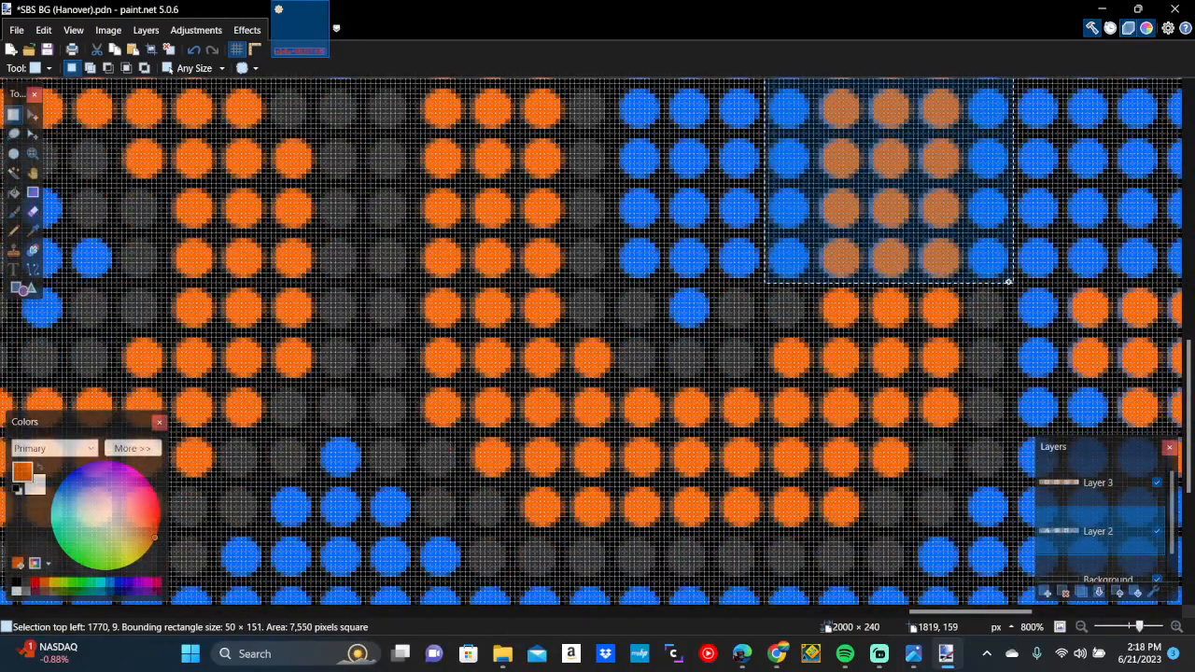
key(Delete)
Delete the blue dots behind and beside the two lowest orange rows at the S's upper-right tip
scroll(1010, 280, up, 10)
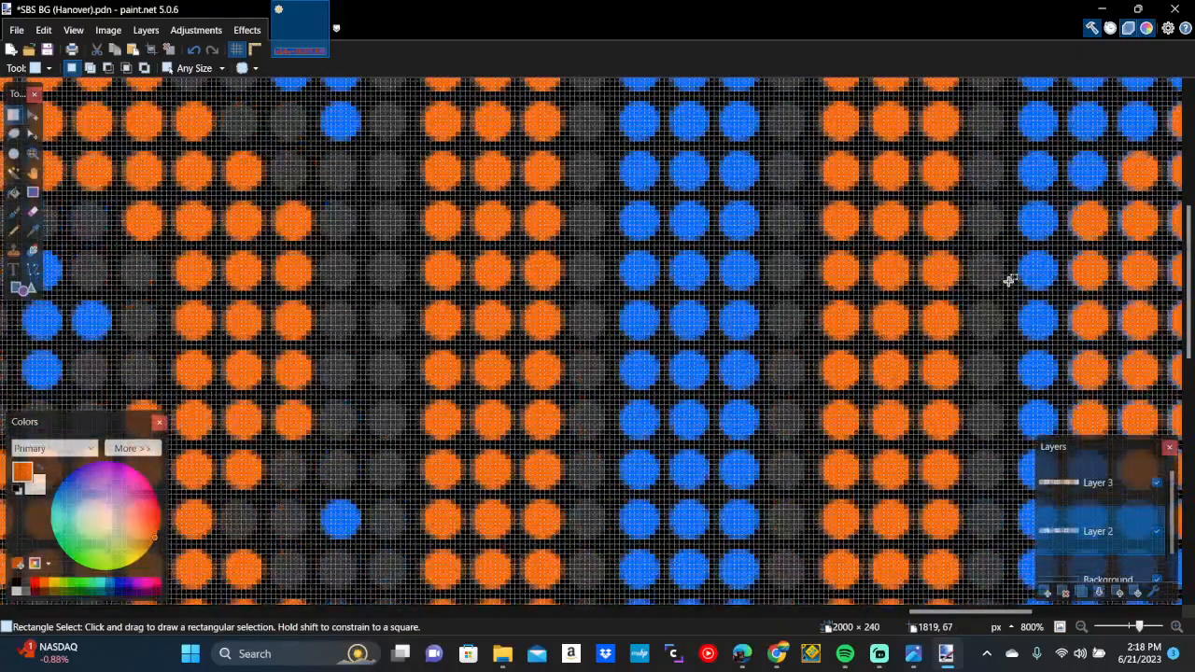
scroll(1010, 280, right, 8)
scroll(1010, 280, down, 3)
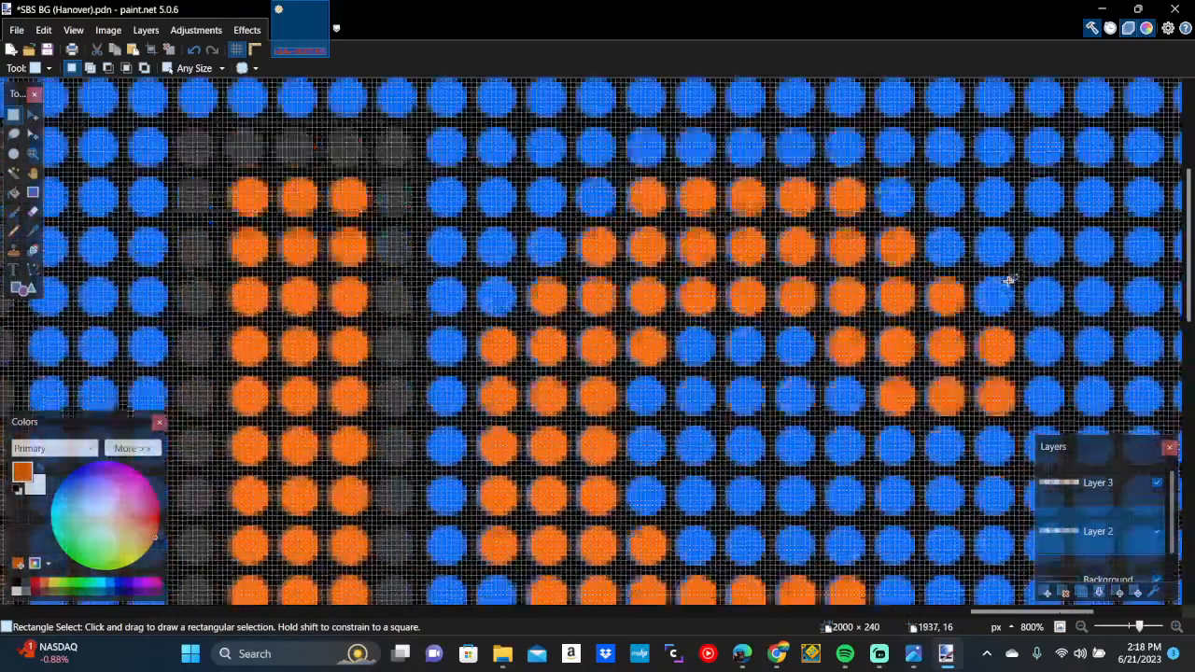
drag(825, 331, 1069, 382)
key(Delete)
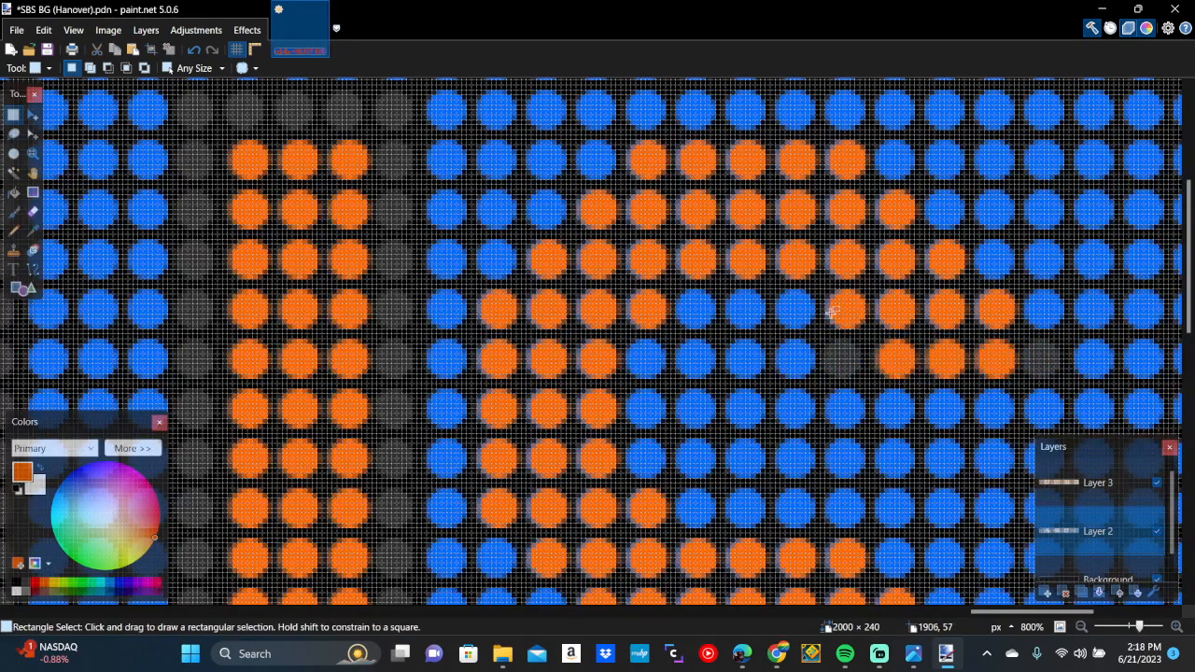
drag(773, 286, 1068, 331)
key(Delete)
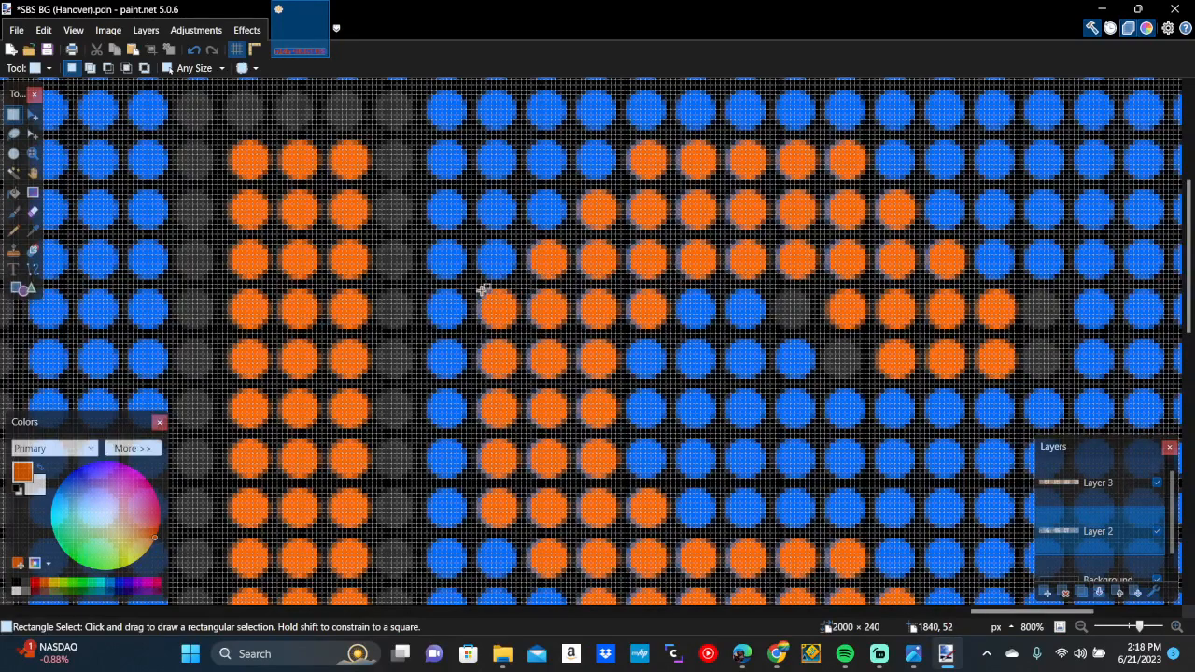
Delete the blue dots behind and left of the S's upper-left side and those lining the inside of its top curve
drag(425, 287, 770, 332)
key(Delete)
drag(407, 332, 715, 378)
key(Delete)
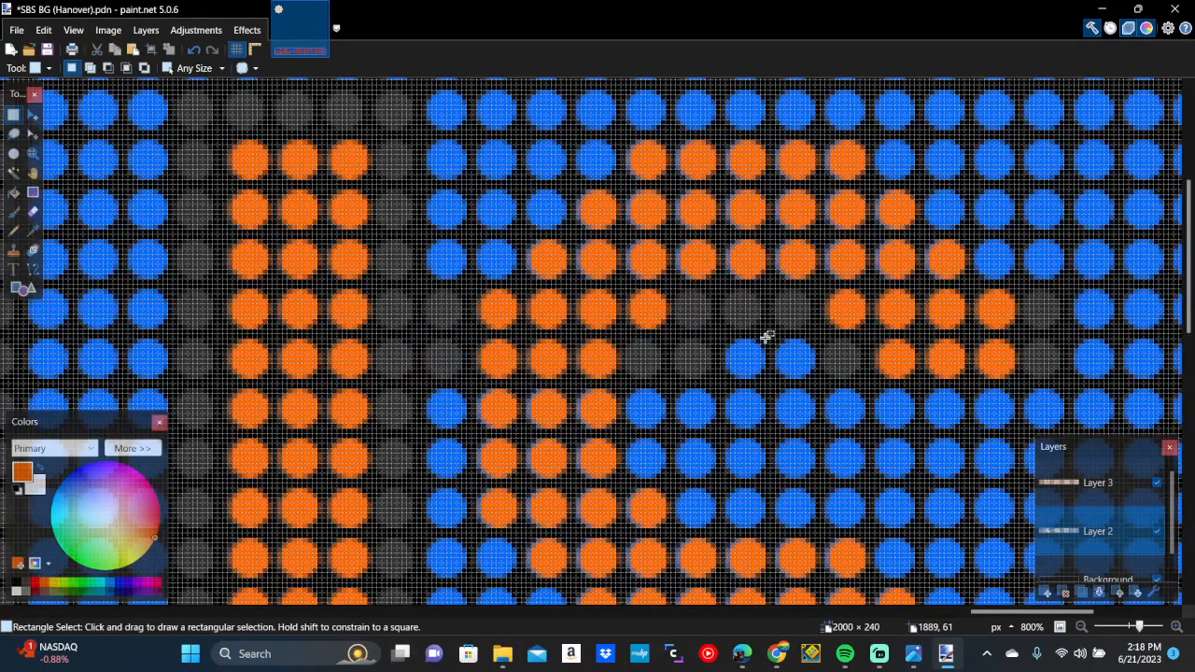
drag(773, 335, 811, 373)
key(Delete)
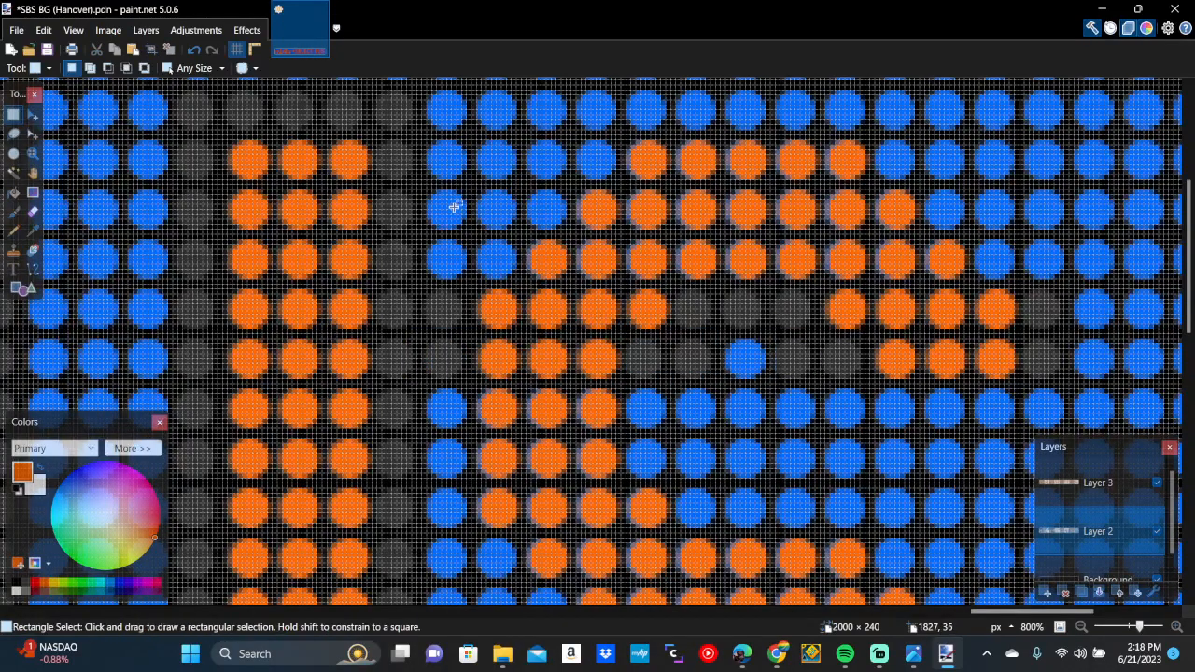
Delete the blue dots behind and at both ends of the S's top three orange rows
drag(430, 238, 1065, 287)
key(Delete)
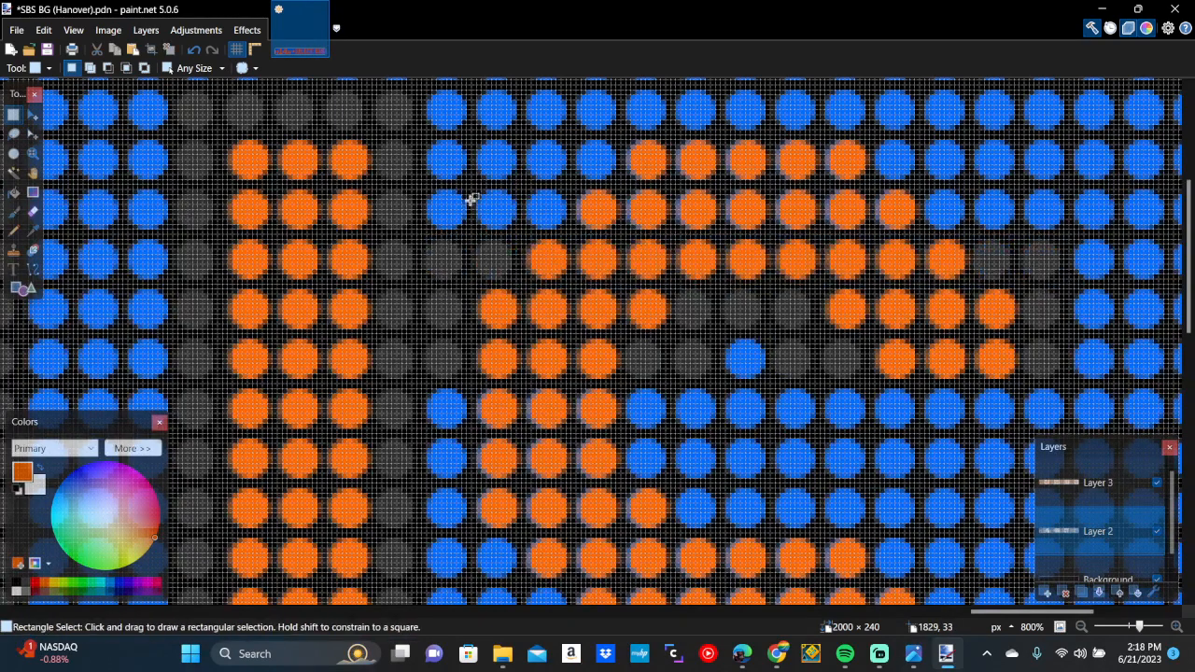
drag(472, 185, 1016, 228)
key(Delete)
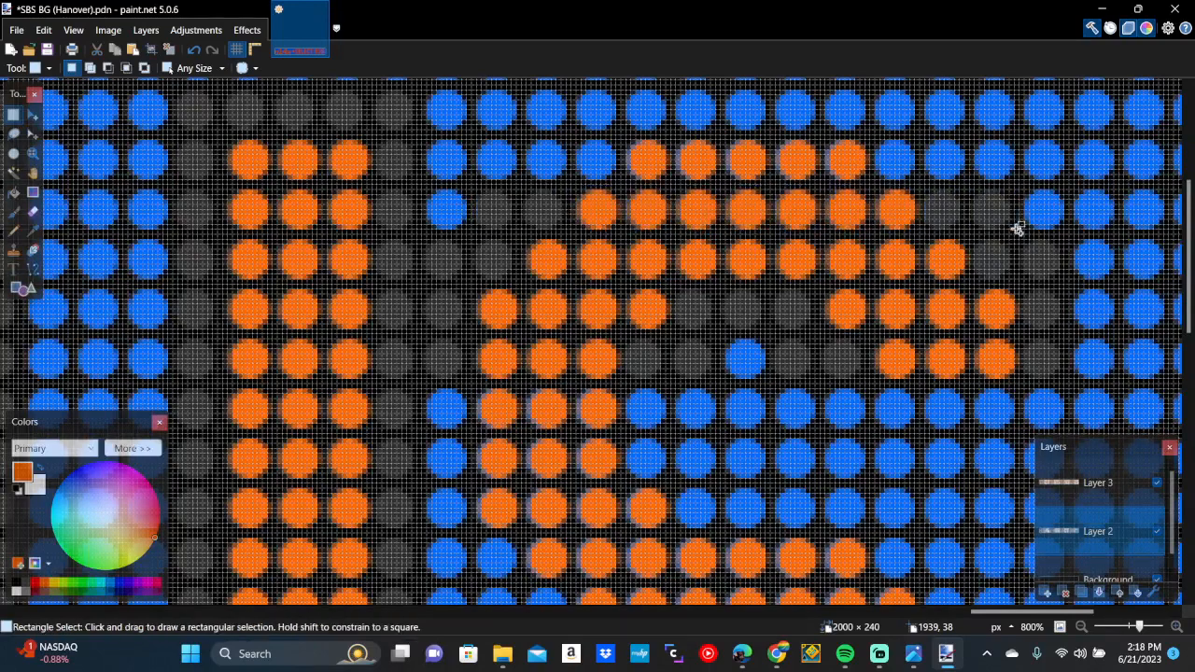
drag(473, 137, 966, 177)
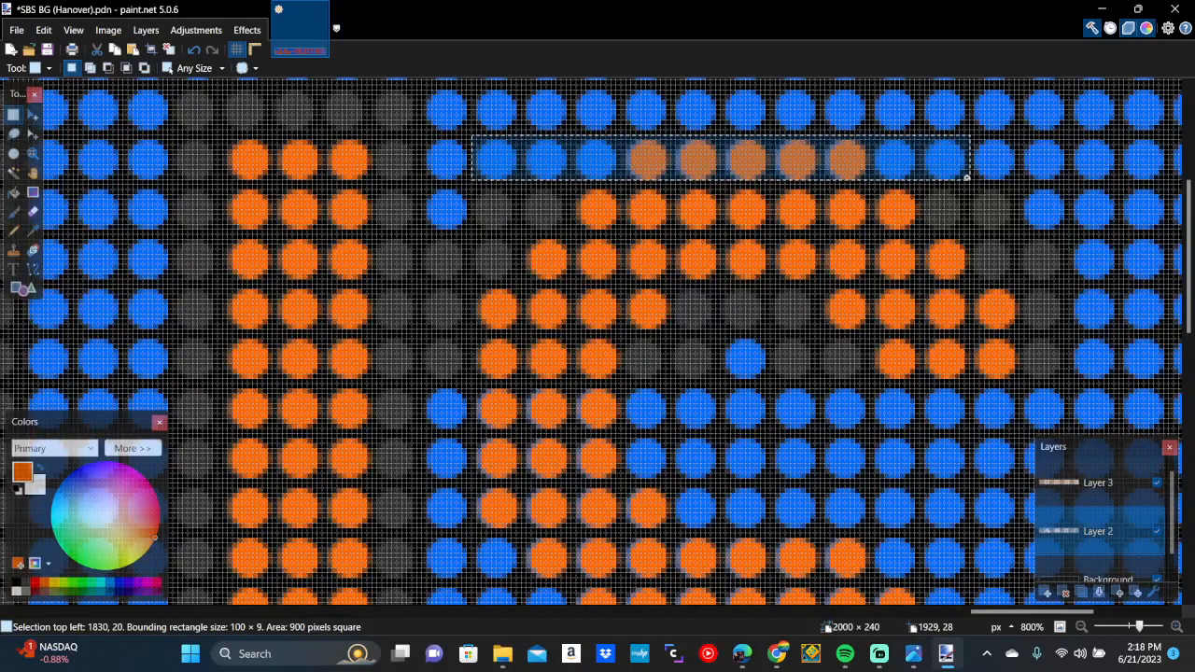
key(Delete)
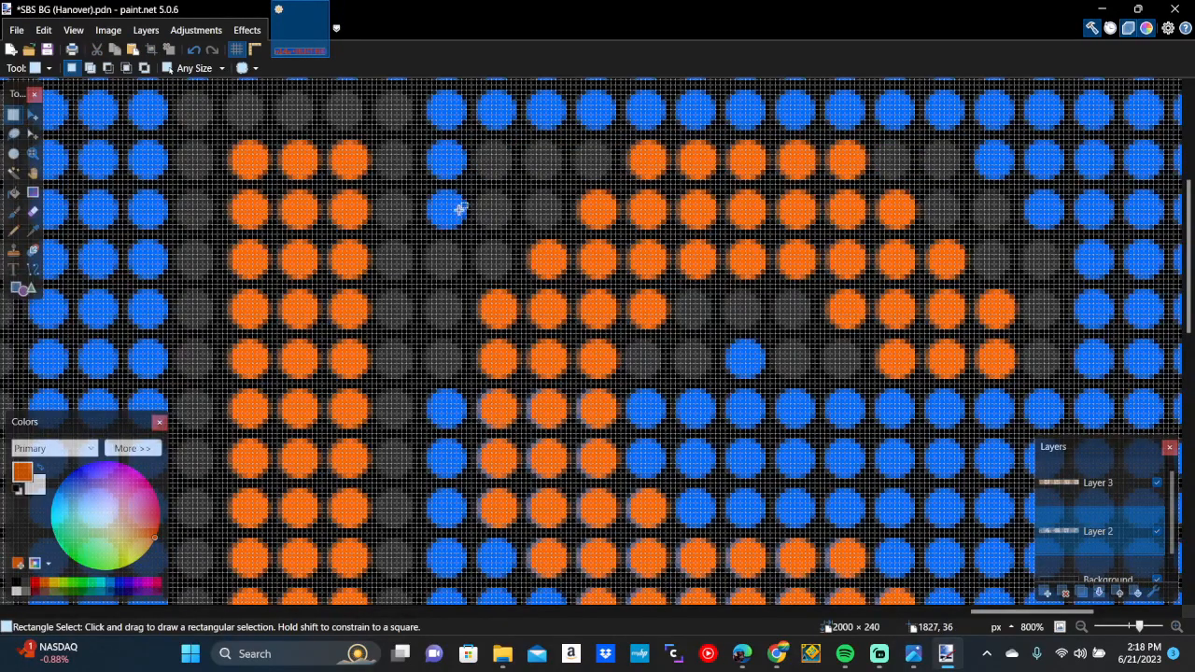
Put a blue dot back in the cleared spot three columns left of the S's top orange row
drag(425, 141, 546, 196)
key(m)
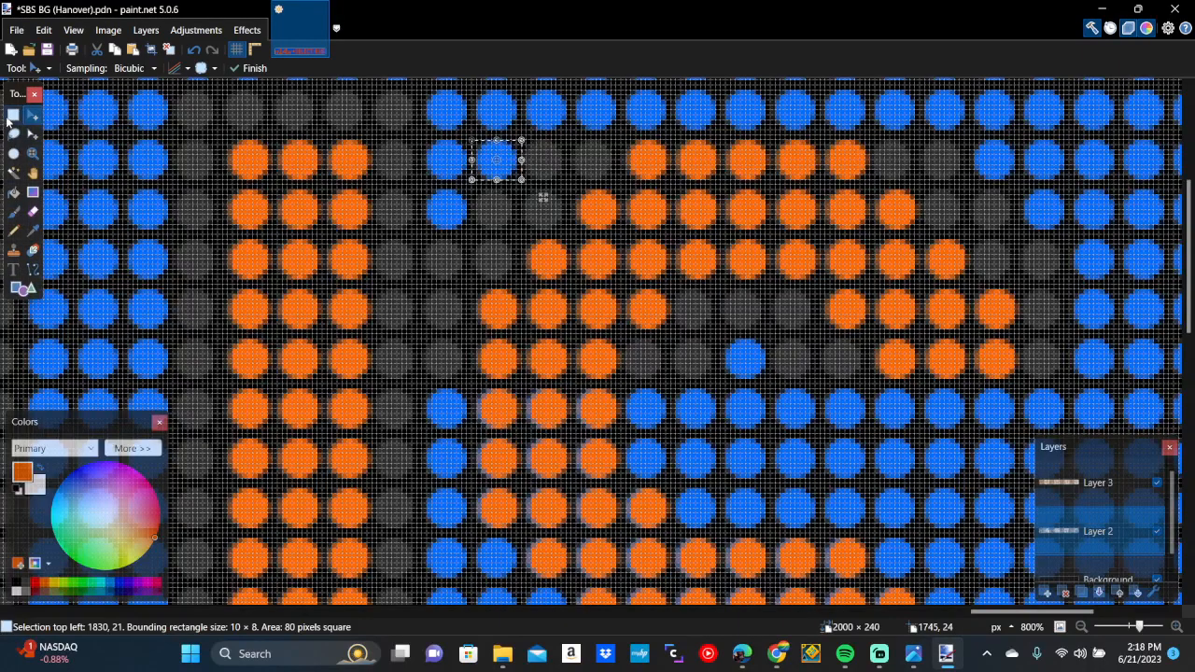
click(11, 115)
Delete the seven blue dots in the row directly above the S's top orange row
scroll(394, 166, up, 1)
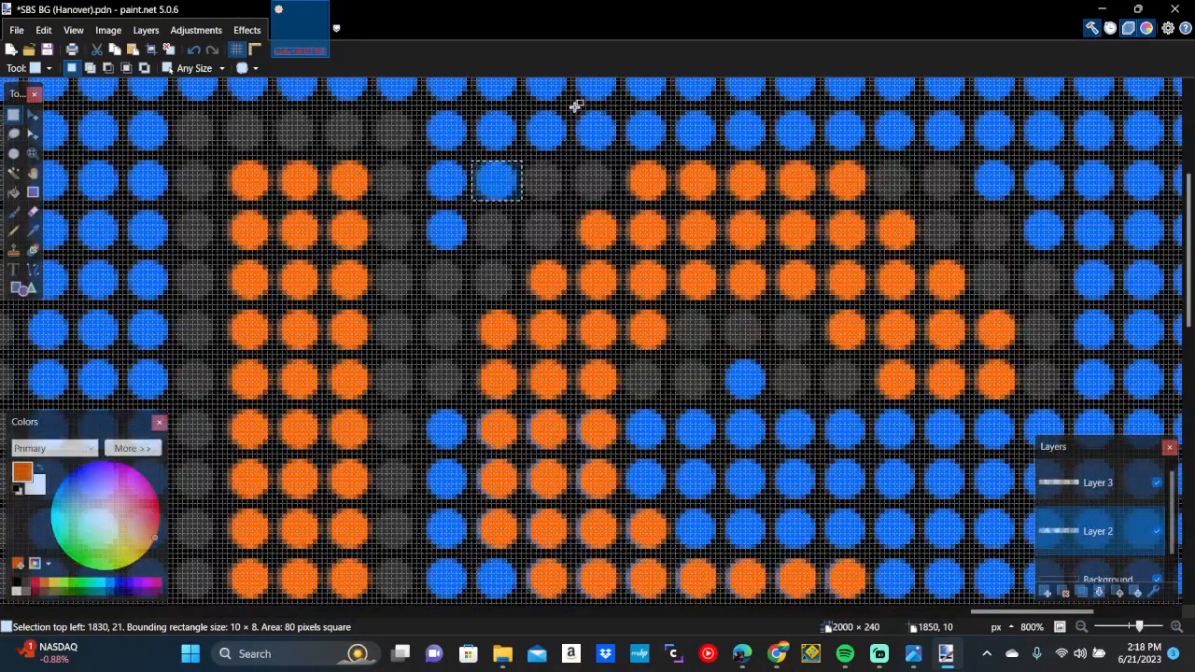
drag(575, 106, 914, 157)
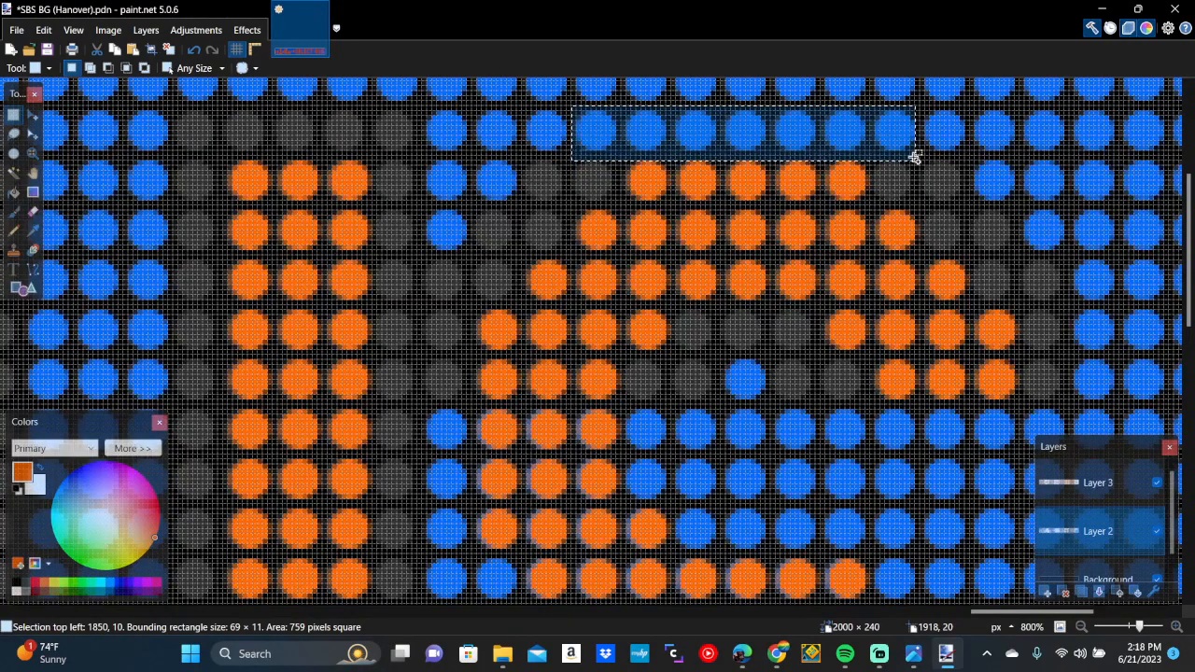
key(Delete)
Delete the blue dots behind and on both sides of the lower two three-dot rows of the S's upper-left side
scroll(915, 157, down, 3)
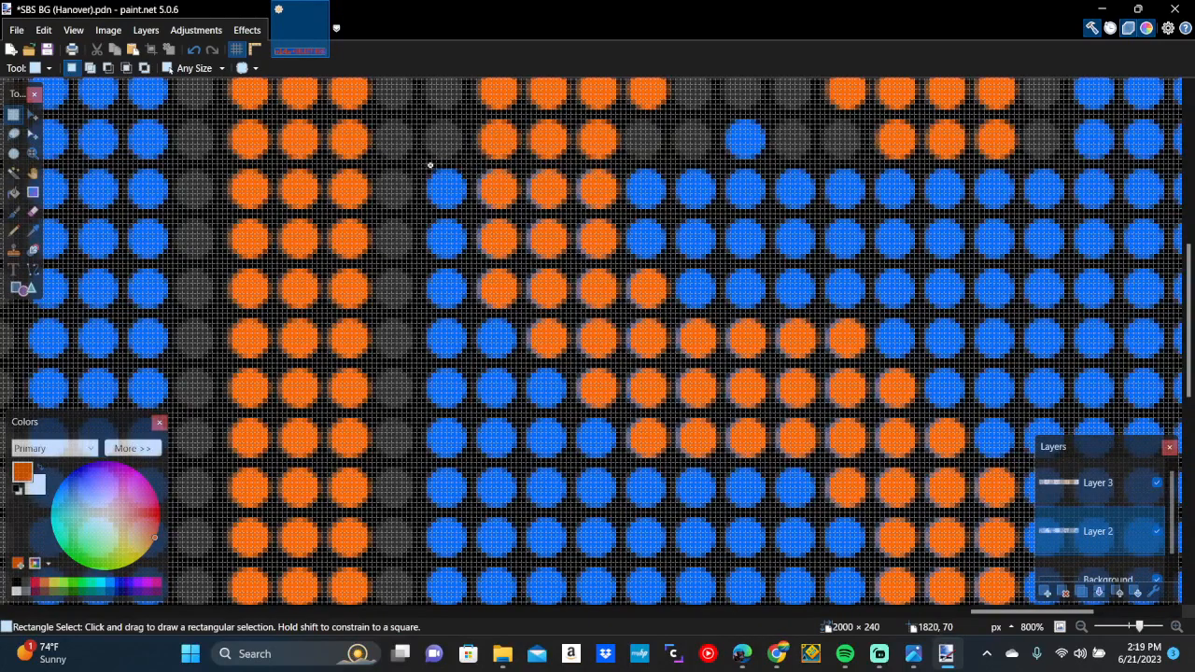
drag(431, 165, 665, 260)
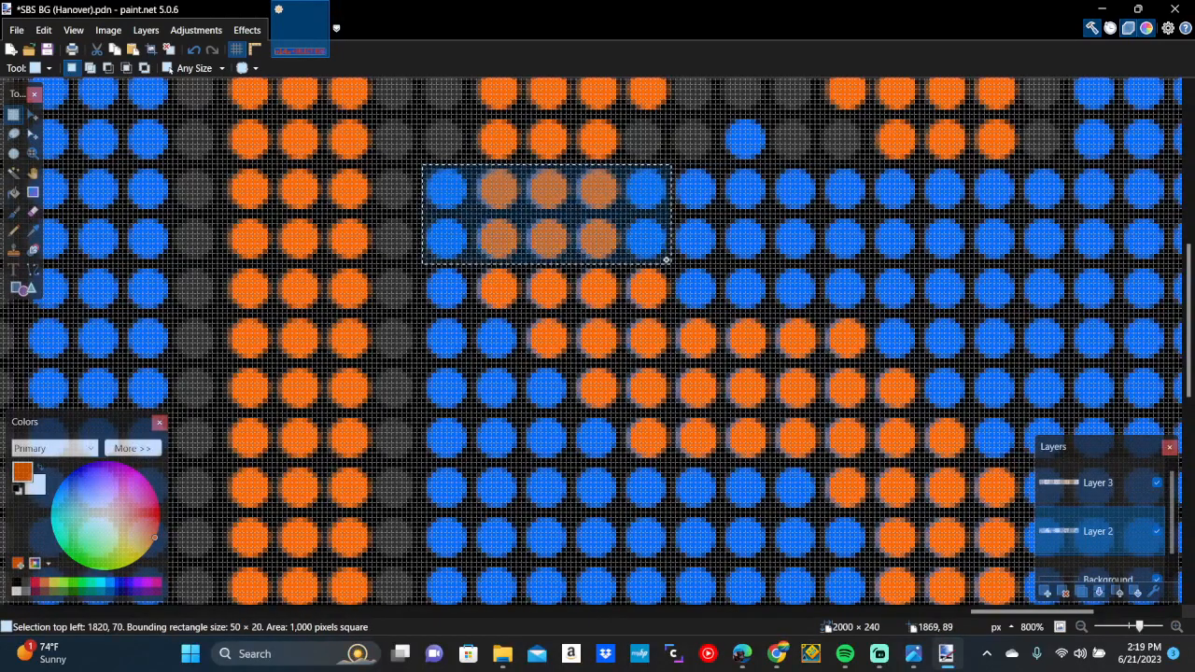
key(Delete)
Delete the blue dots behind and beside the four-dot row under the S's upper-left side and the next two rows of its middle stroke
scroll(668, 260, down, 1)
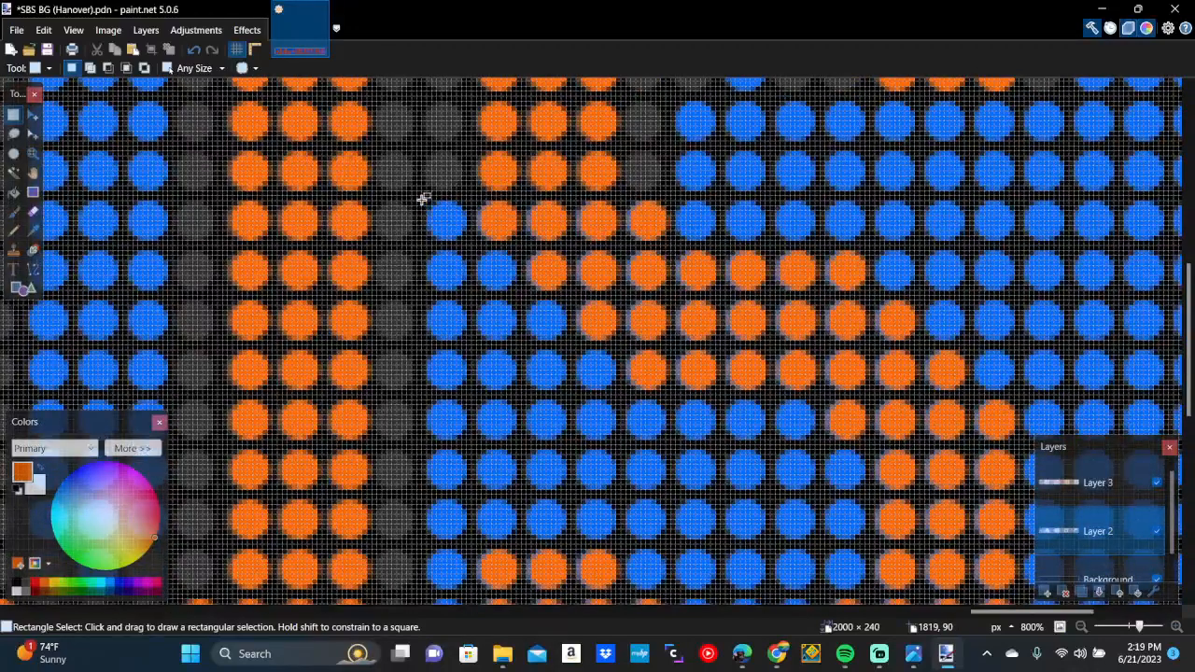
mouse_move(420, 199)
mouse_down()
mouse_move(661, 233)
mouse_move(780, 267)
mouse_move(867, 256)
mouse_move(868, 280)
mouse_up()
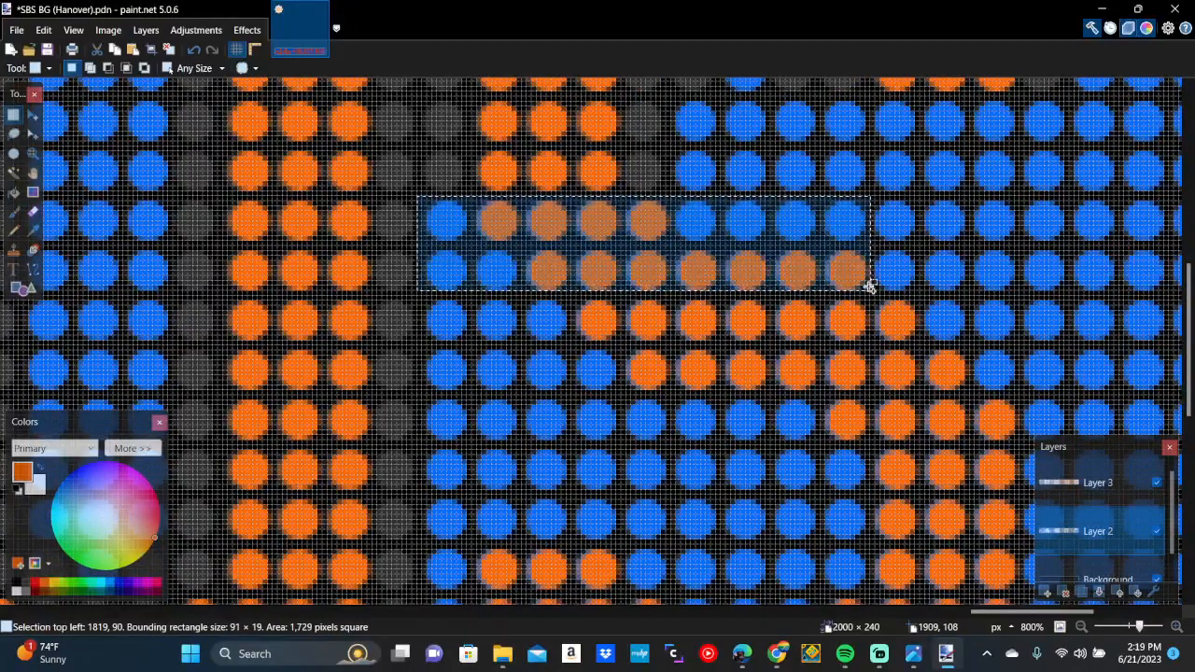
key(Delete)
drag(475, 289, 920, 344)
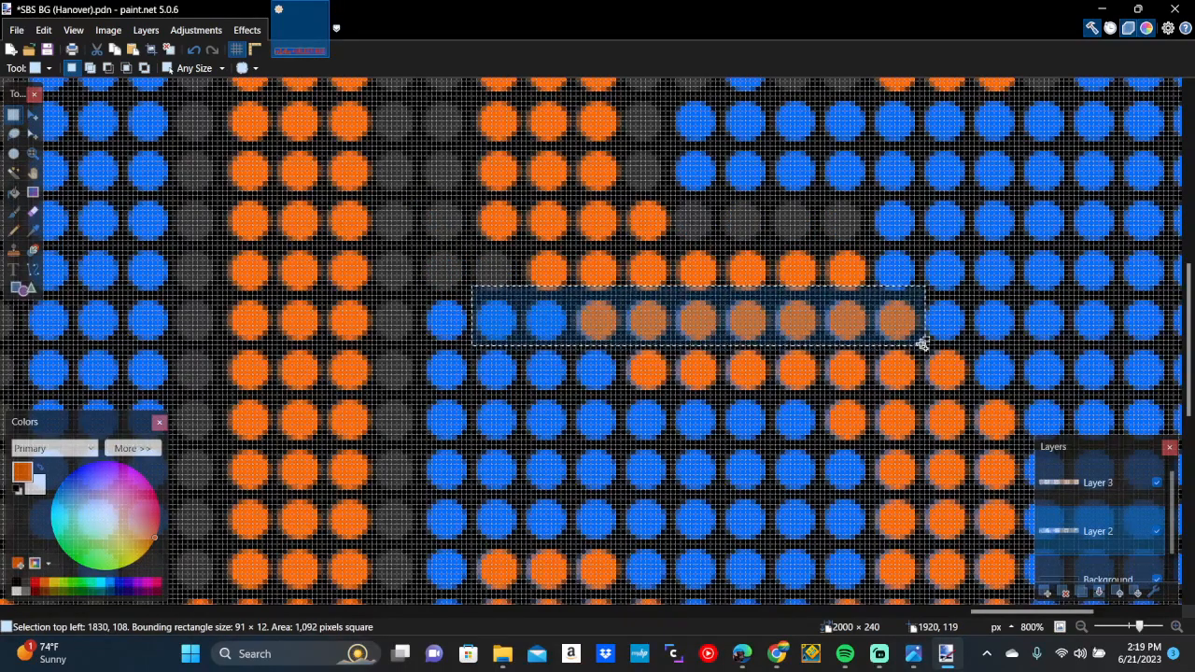
key(Delete)
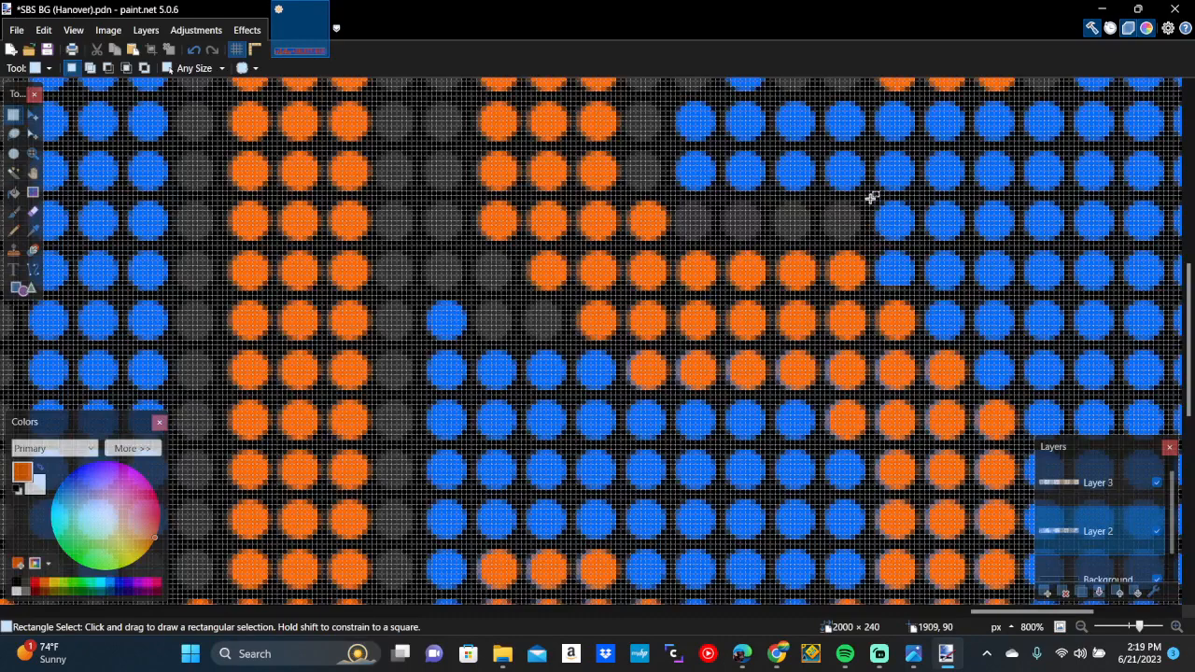
drag(870, 197, 916, 287)
key(Delete)
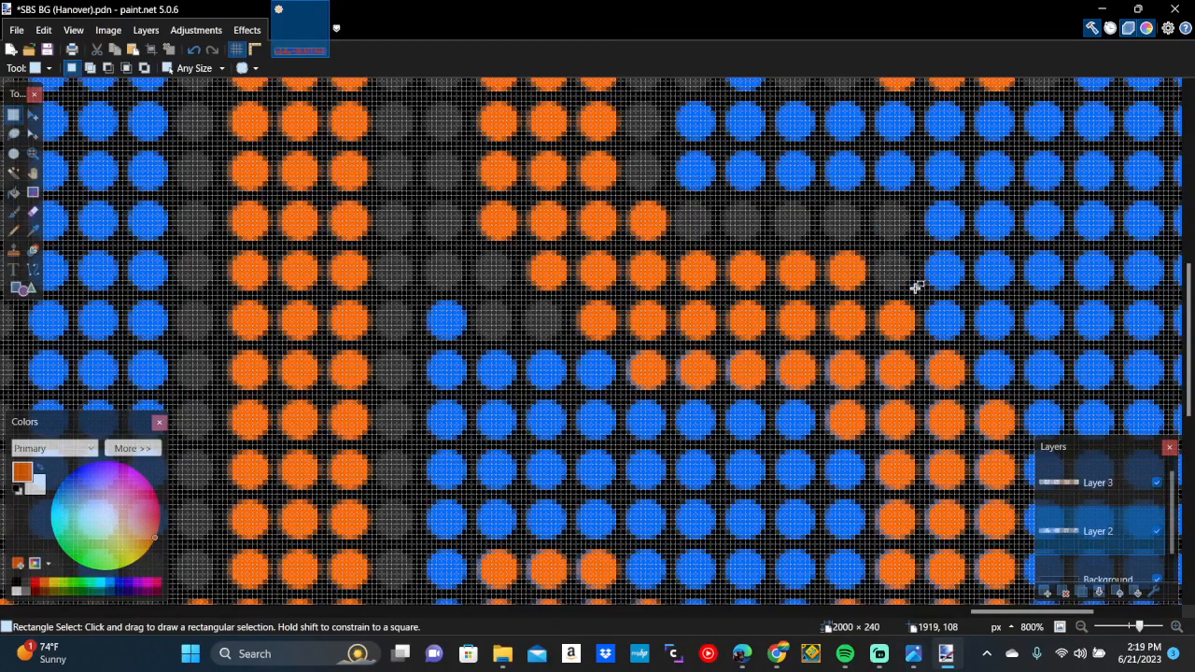
Delete the blue dots behind and beside the lowest row of the S's middle stroke and those right of the two rows above it
scroll(916, 287, down, 3)
drag(522, 250, 1019, 299)
key(Delete)
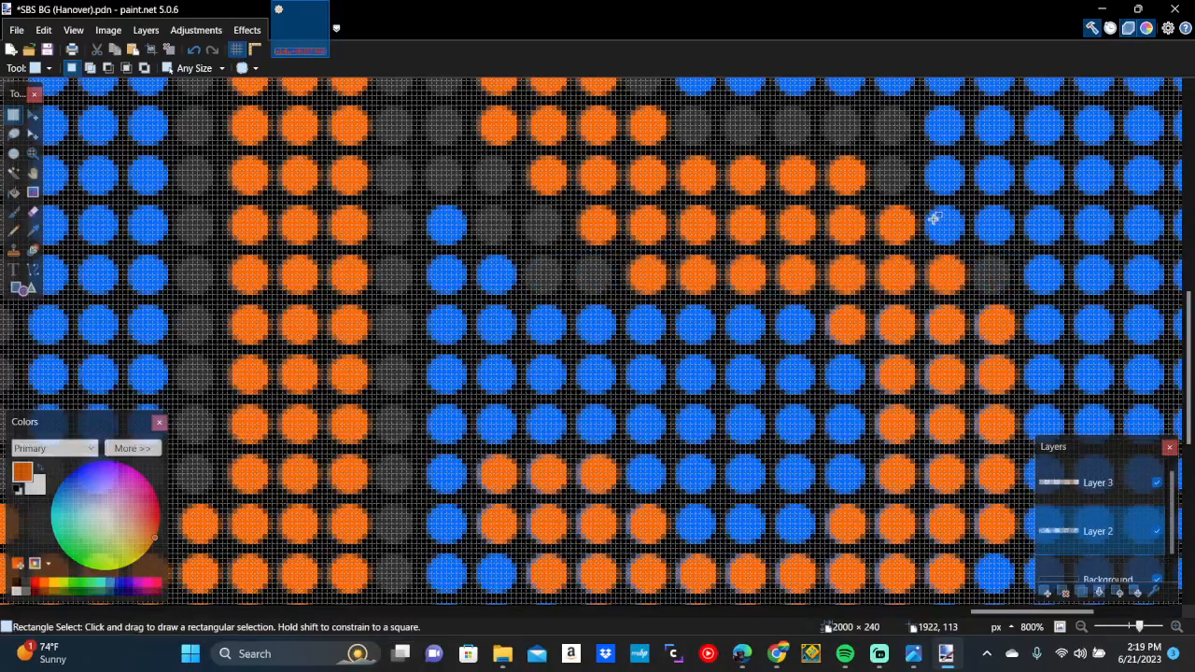
drag(921, 197, 1004, 225)
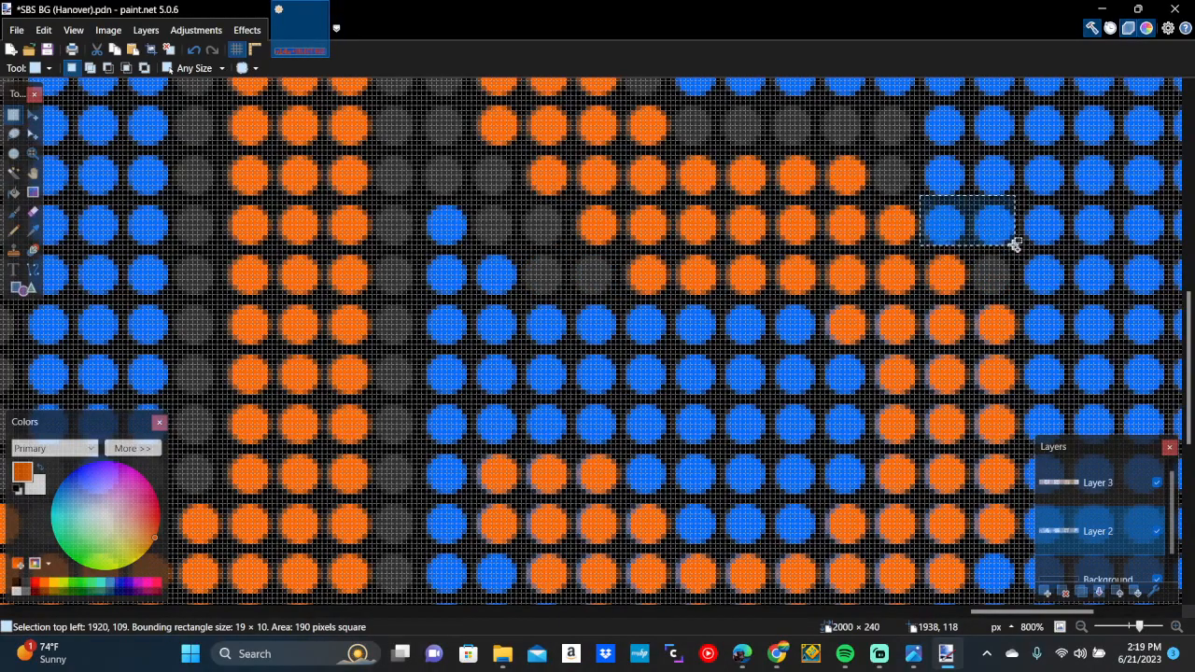
key(Delete)
drag(917, 157, 961, 197)
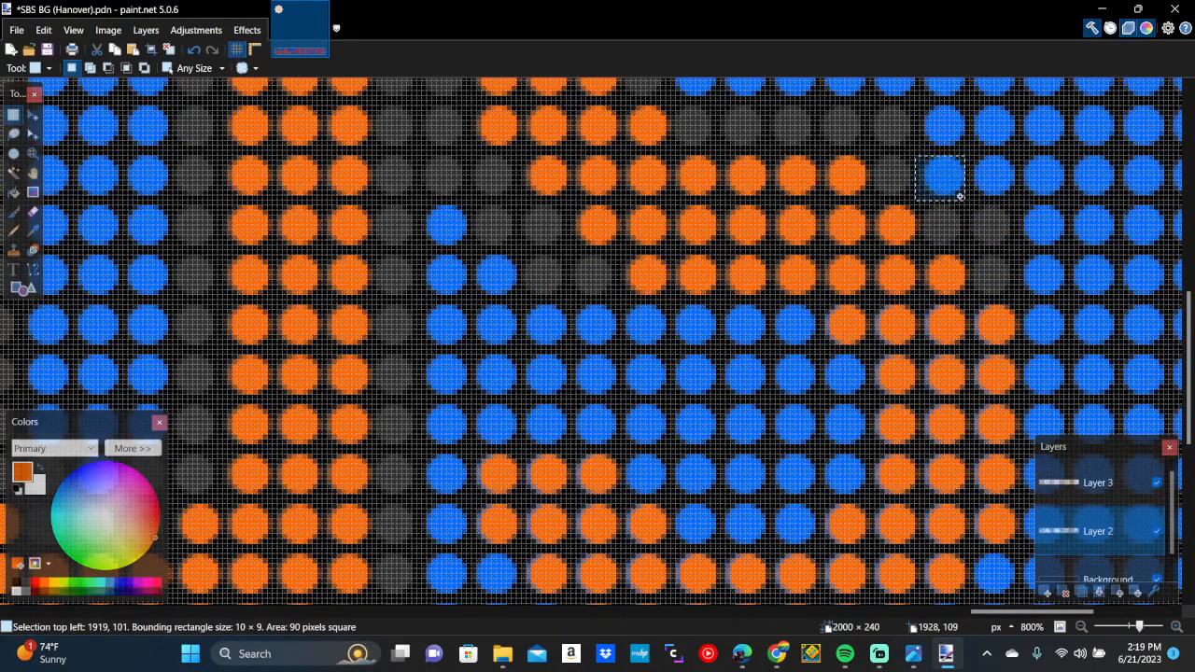
key(Delete)
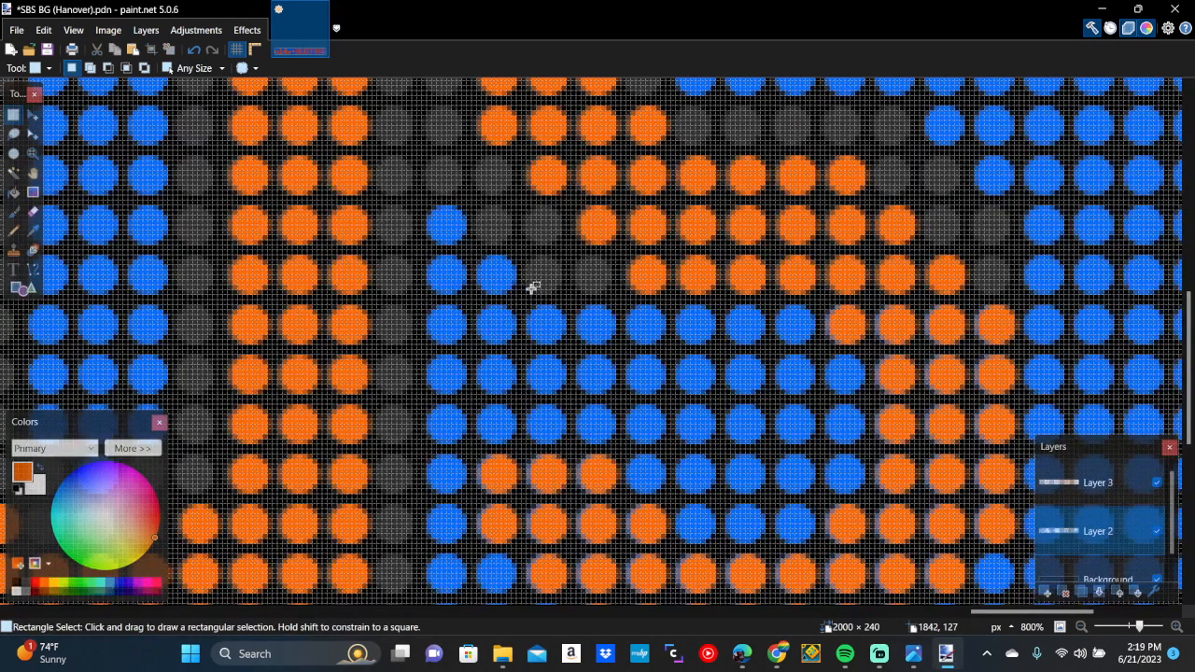
Delete the blue dots directly beneath the S's middle stroke and behind and right of the four-dot orange row there
drag(573, 288, 1019, 348)
key(Delete)
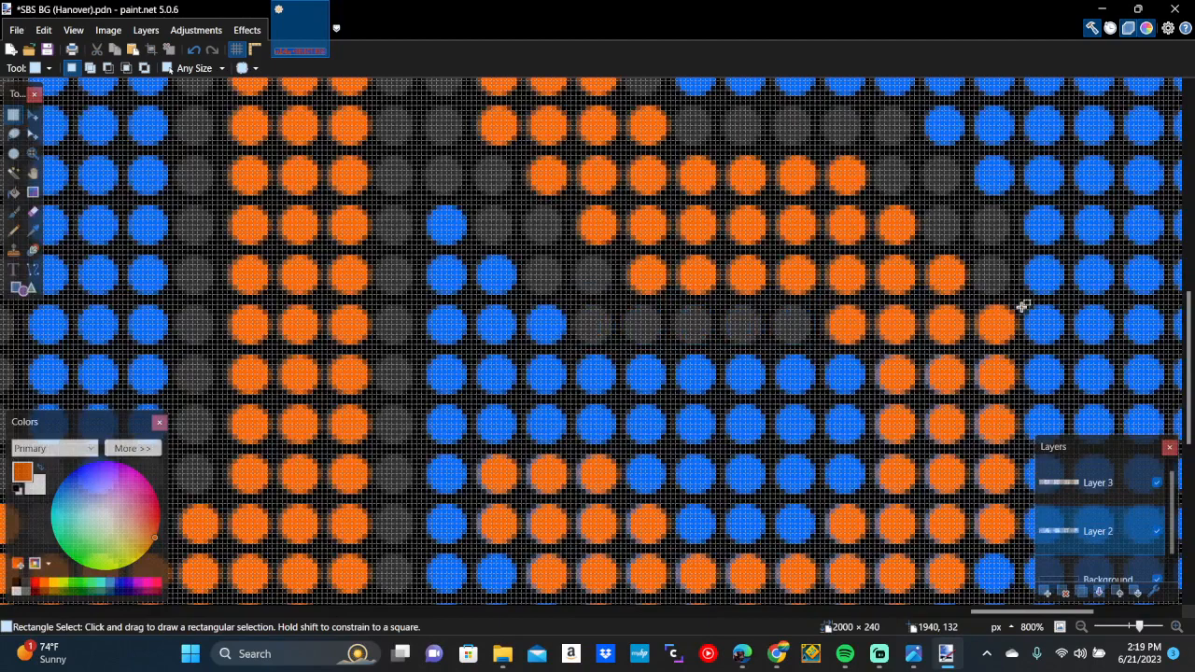
drag(1019, 301, 1068, 343)
key(Delete)
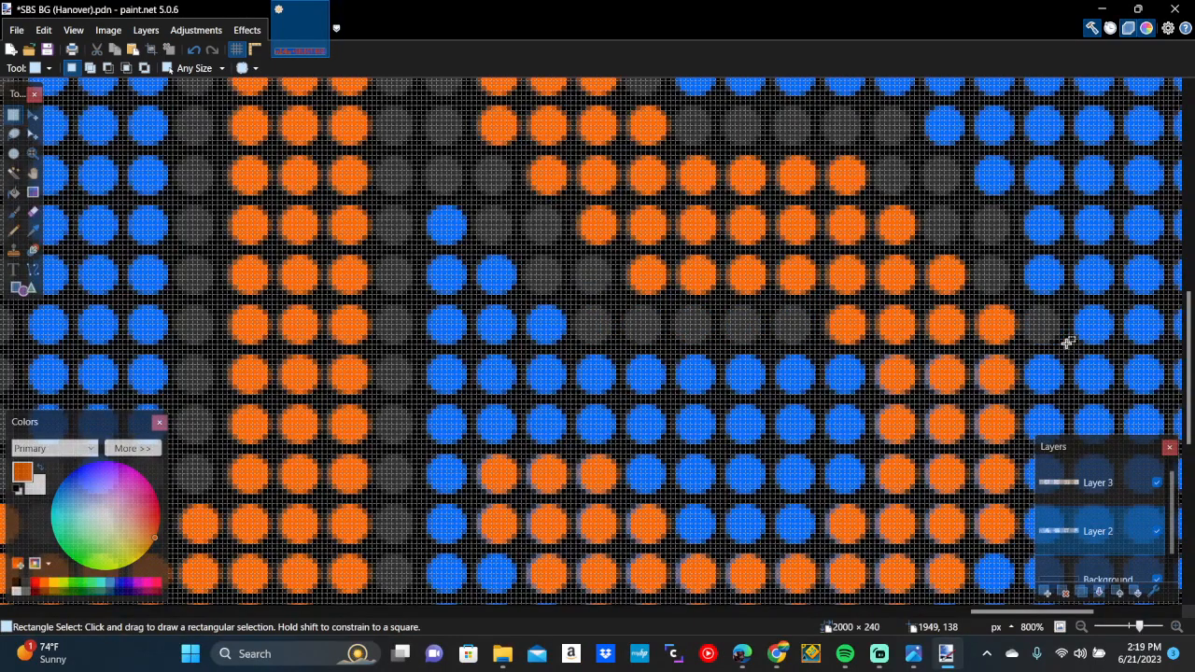
Delete the blue dots behind and on both sides of the upper two three-dot rows of the S's lower-right side
scroll(1067, 343, down, 1)
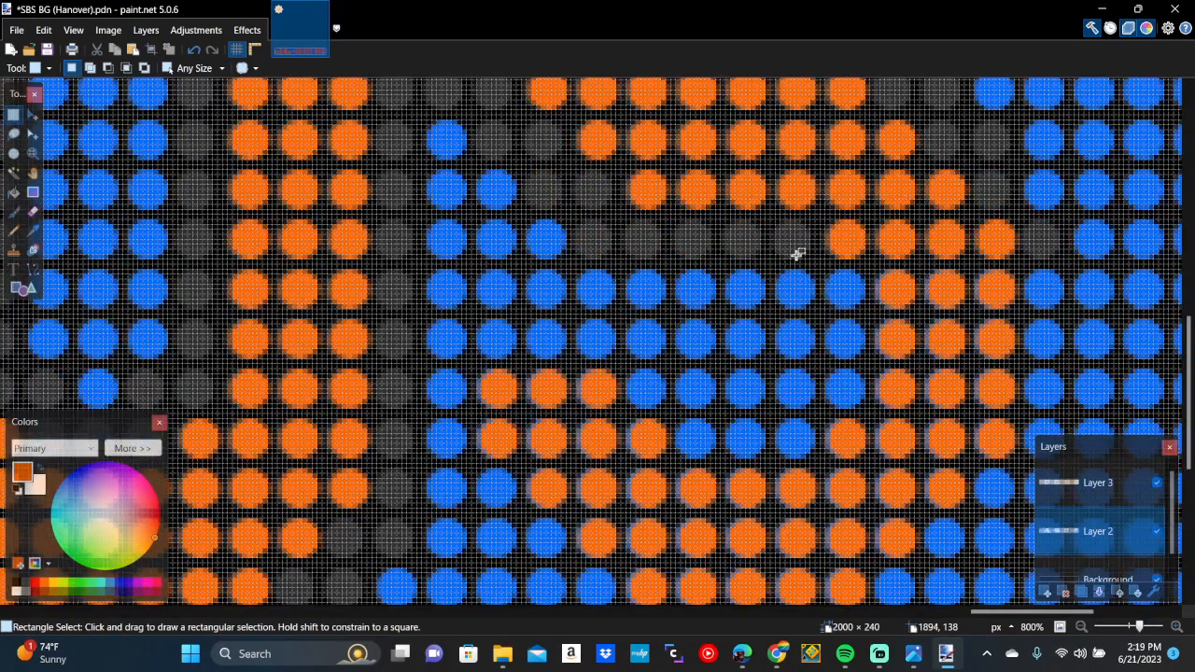
drag(782, 256, 1069, 316)
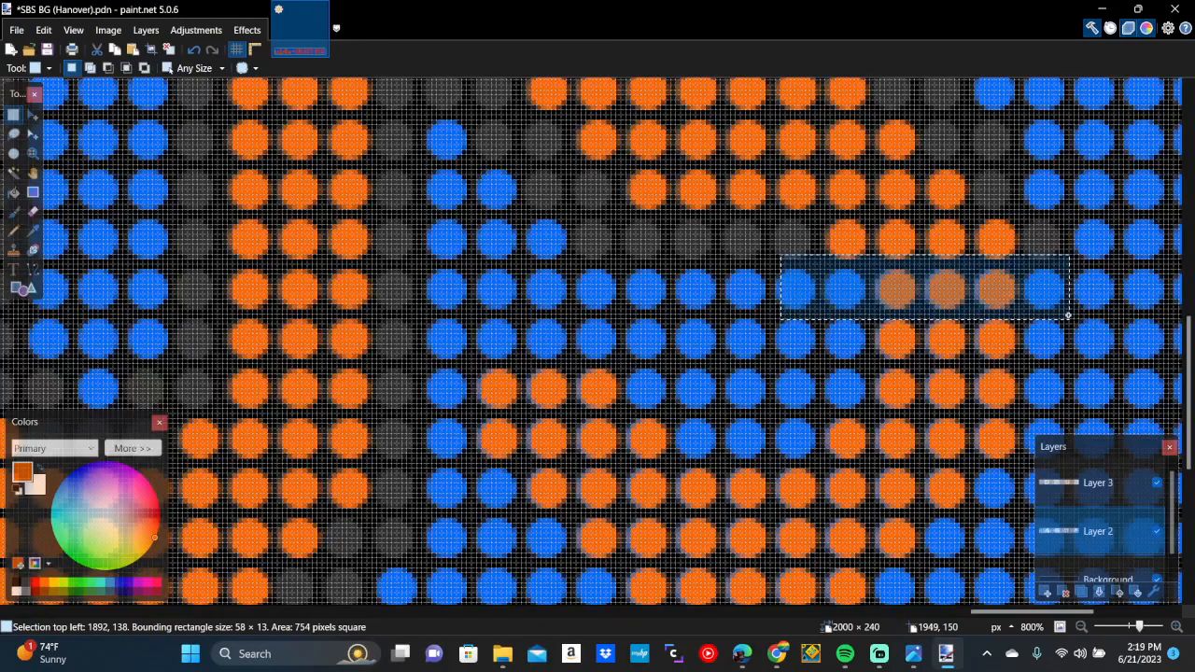
key(Delete)
key(ctrl+d)
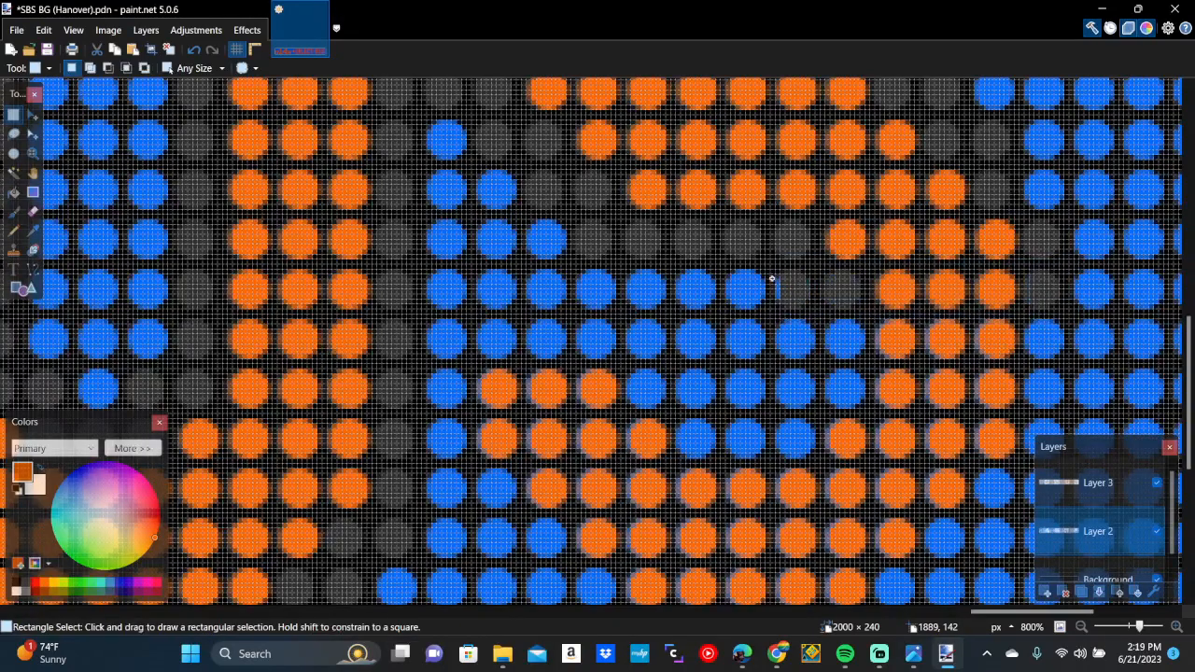
mouse_move(772, 279)
mouse_down()
mouse_move(790, 296)
mouse_move(1018, 333)
mouse_move(1070, 362)
mouse_up()
key(Delete)
key(ctrl+d)
key(Delete)
key(ctrl+d)
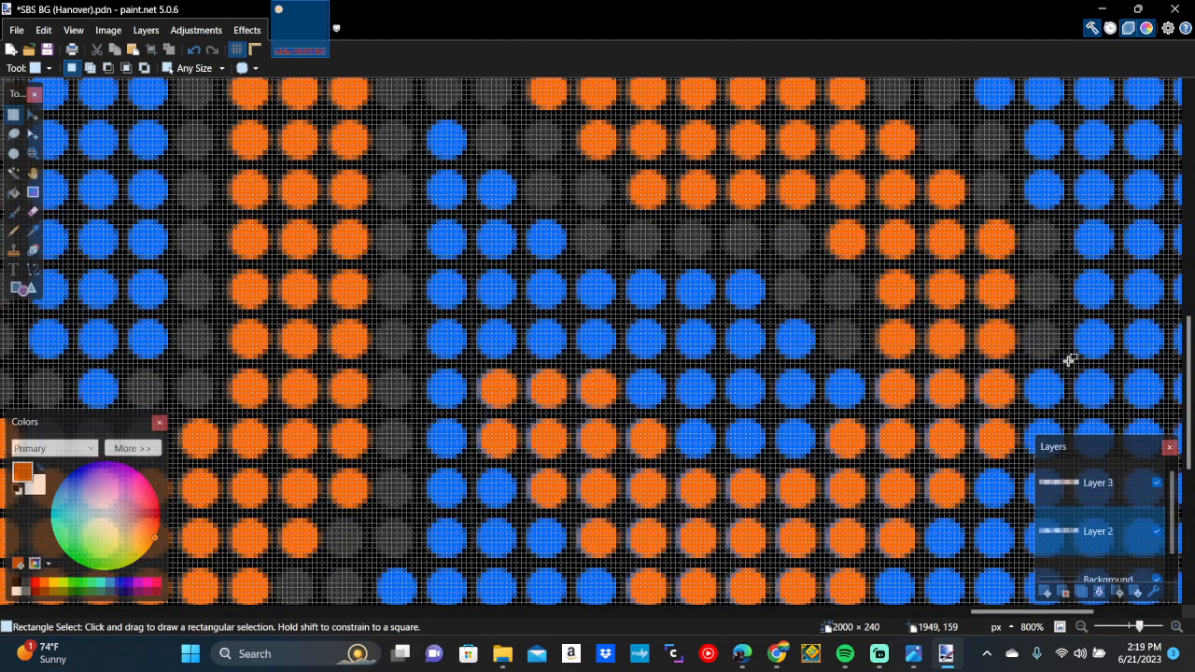
Delete the blue dots behind and beside the next three rows of the S's lower-right side and the leftover one at the middle stroke's right end
scroll(1070, 362, down, 2)
drag(824, 252, 1063, 401)
key(Delete)
scroll(1009, 211, up, 2)
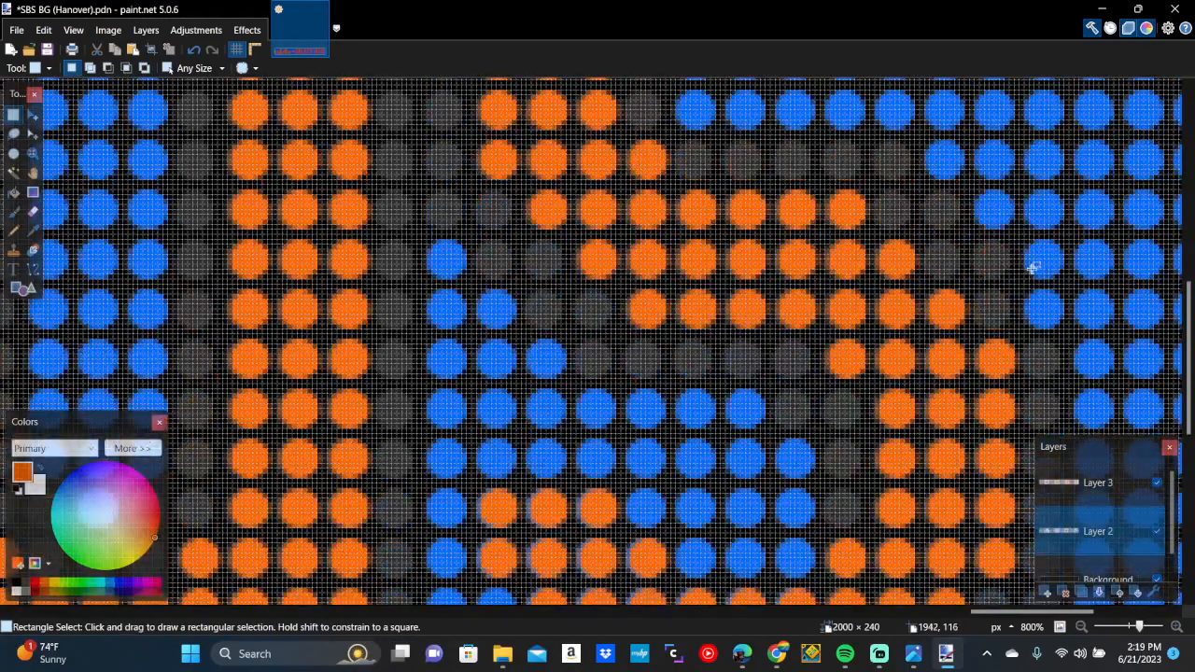
drag(1024, 290, 1063, 332)
key(Delete)
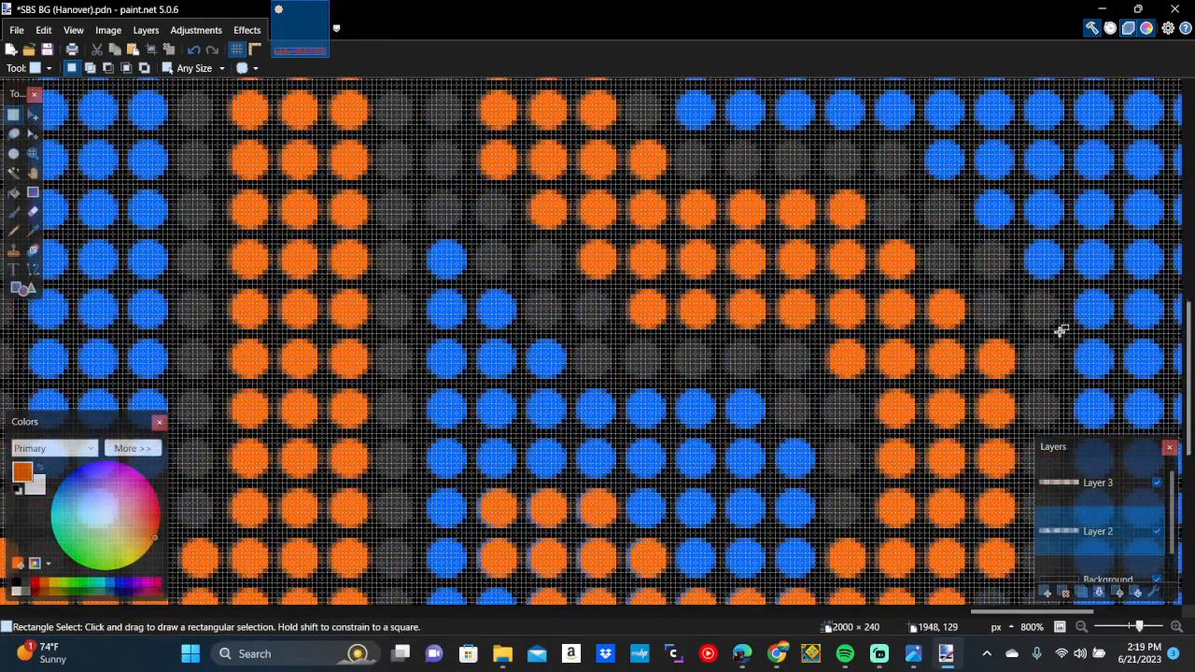
Delete the blue dots behind and beside the S's two bottom orange rows and the seven dots directly beneath them
scroll(1062, 332, down, 3)
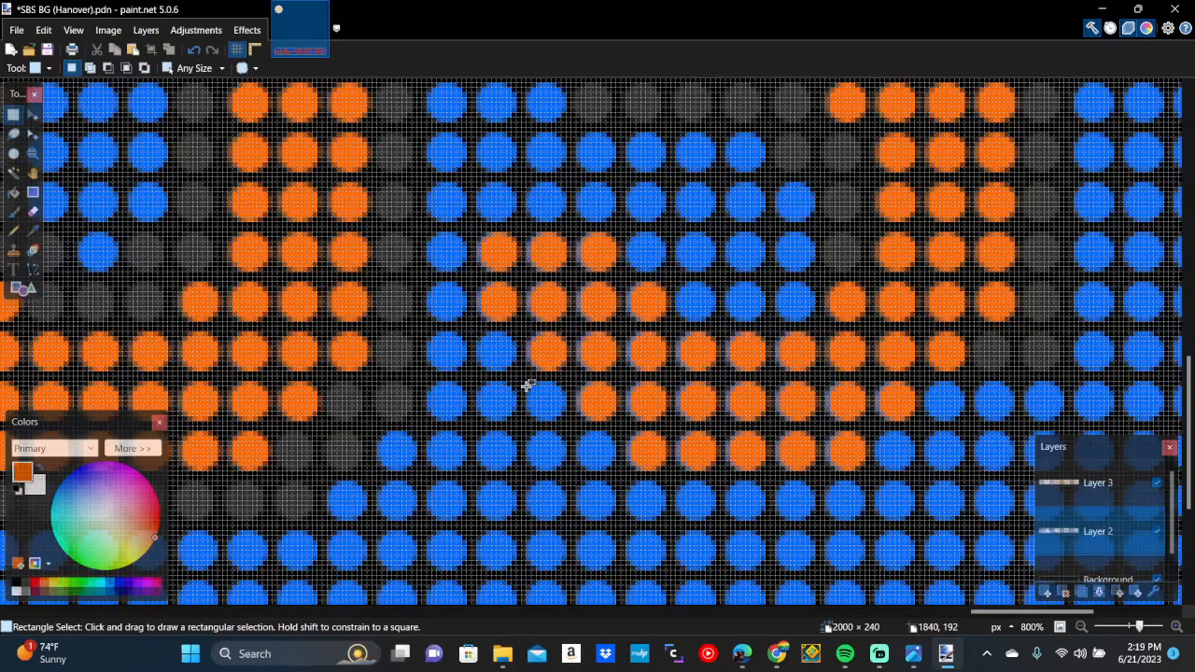
drag(479, 380, 1014, 425)
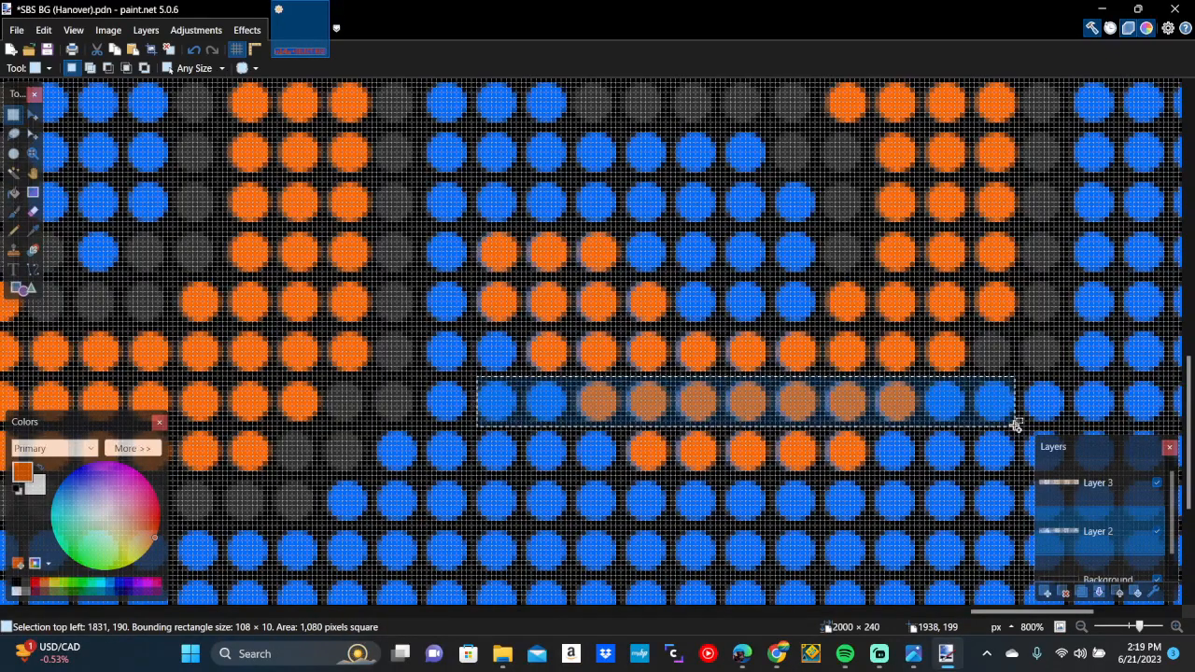
key(Delete)
key(ctrl+d)
mouse_move(523, 419)
mouse_down()
mouse_move(920, 457)
mouse_move(975, 478)
mouse_up()
key(Delete)
key(ctrl+d)
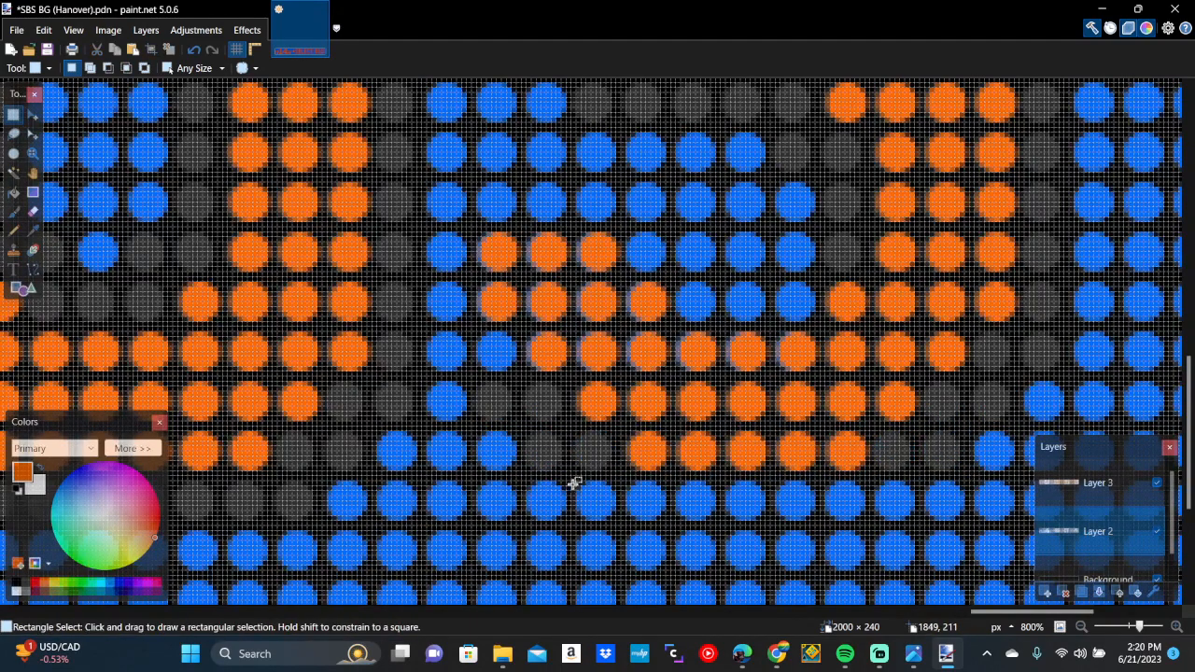
drag(576, 476, 921, 525)
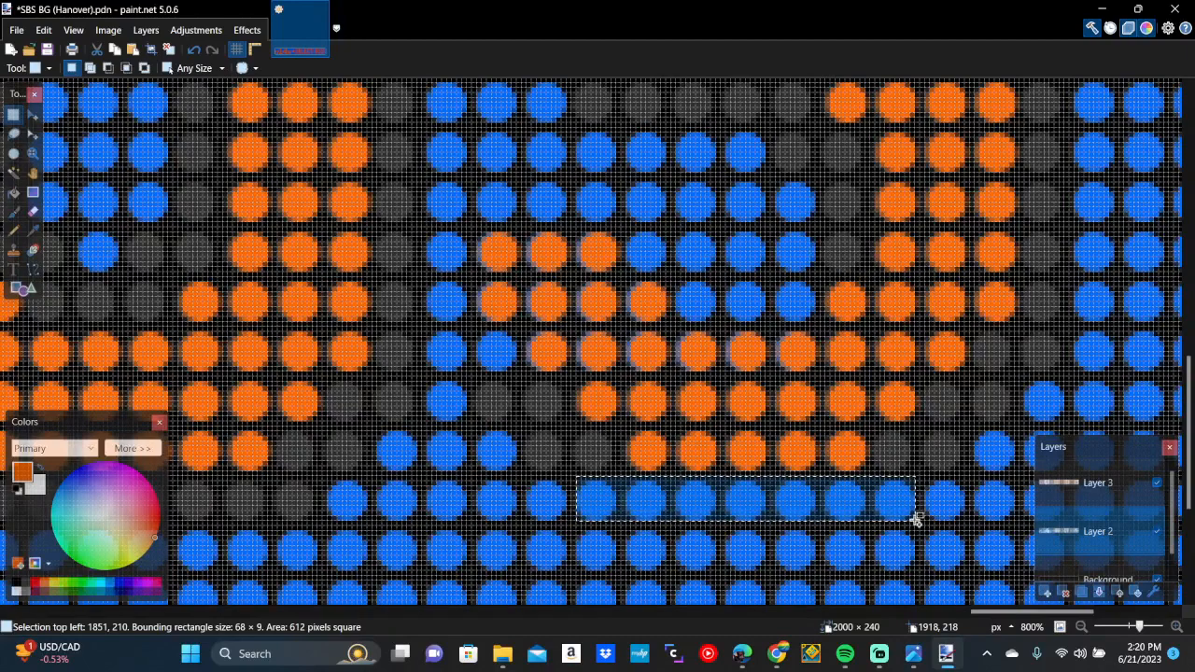
key(Delete)
key(ctrl+d)
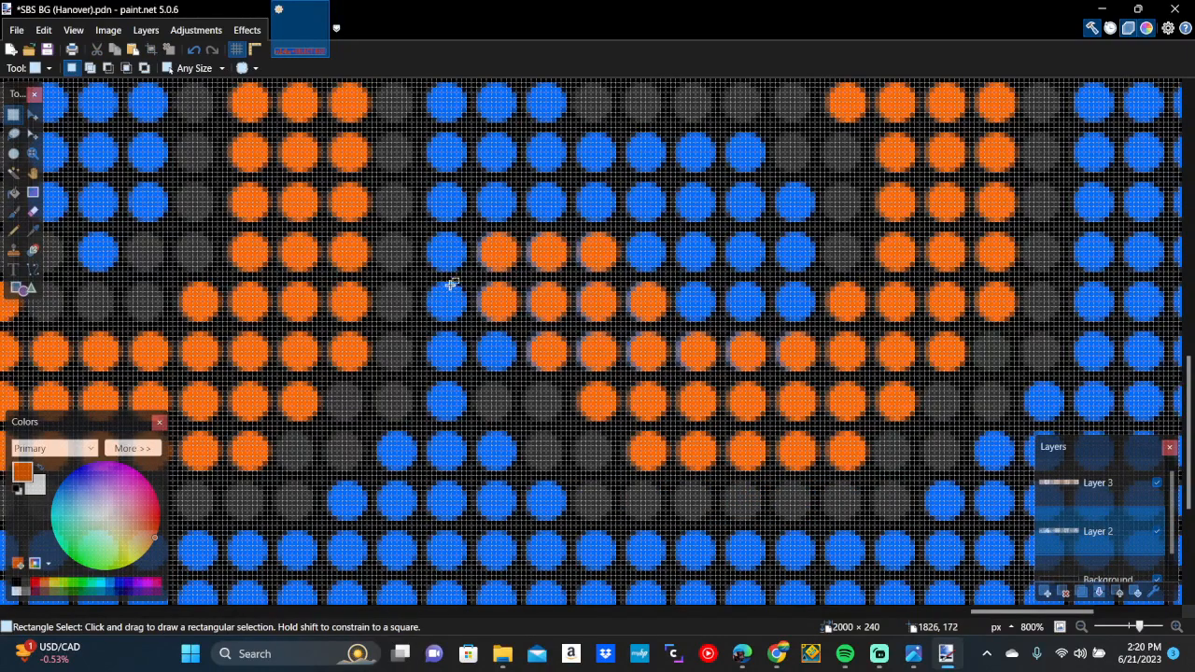
Delete the blue dots behind and beside the four-dot row of the S's lower-left hook and those left of the row below
mouse_move(419, 287)
mouse_down()
mouse_move(677, 302)
mouse_move(828, 326)
mouse_up()
key(Delete)
key(ctrl+d)
drag(469, 329, 828, 372)
key(Delete)
key(ctrl+d)
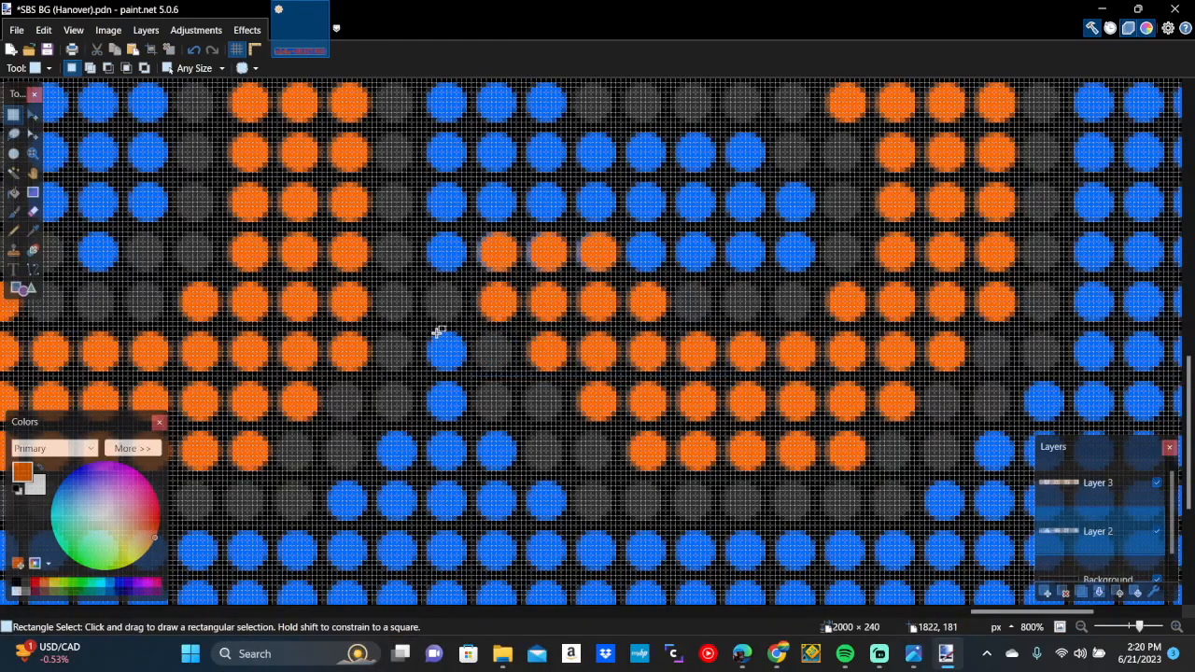
drag(427, 327, 474, 368)
key(Delete)
key(ctrl+d)
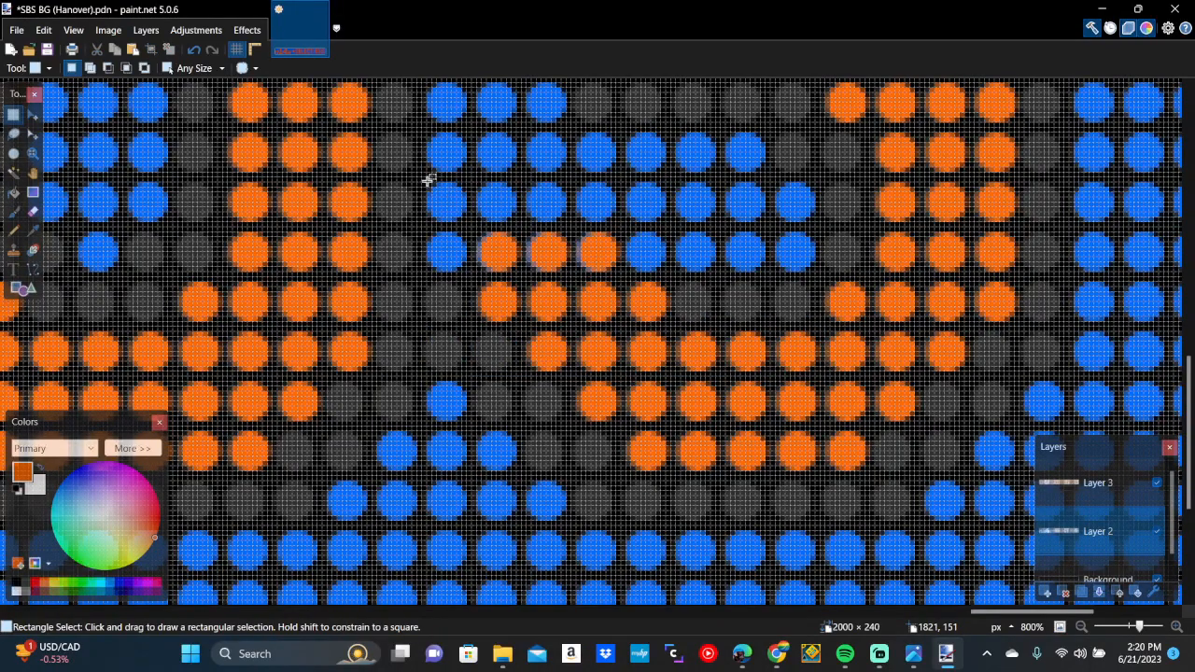
Delete the blue dots above, behind and beside the three-dot tip of the S's lower-left hook
mouse_move(423, 178)
mouse_down()
mouse_move(555, 240)
mouse_move(667, 275)
mouse_move(699, 259)
mouse_move(721, 273)
mouse_up()
key(Delete)
key(ctrl+d)
key(Delete)
key(ctrl+d)
scroll(719, 271, up, 3)
scroll(719, 270, down, 6)
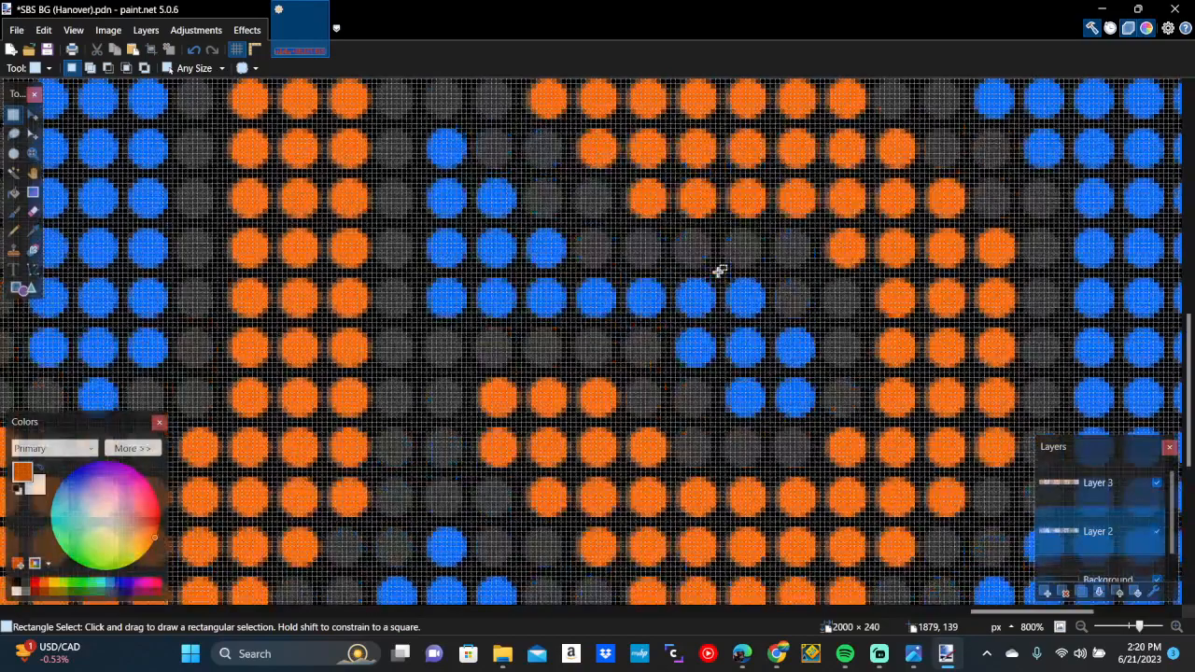
Hide and reshow Layer 3 to inspect the cleared letter outlines in the blue background
scroll(719, 271, left, 5)
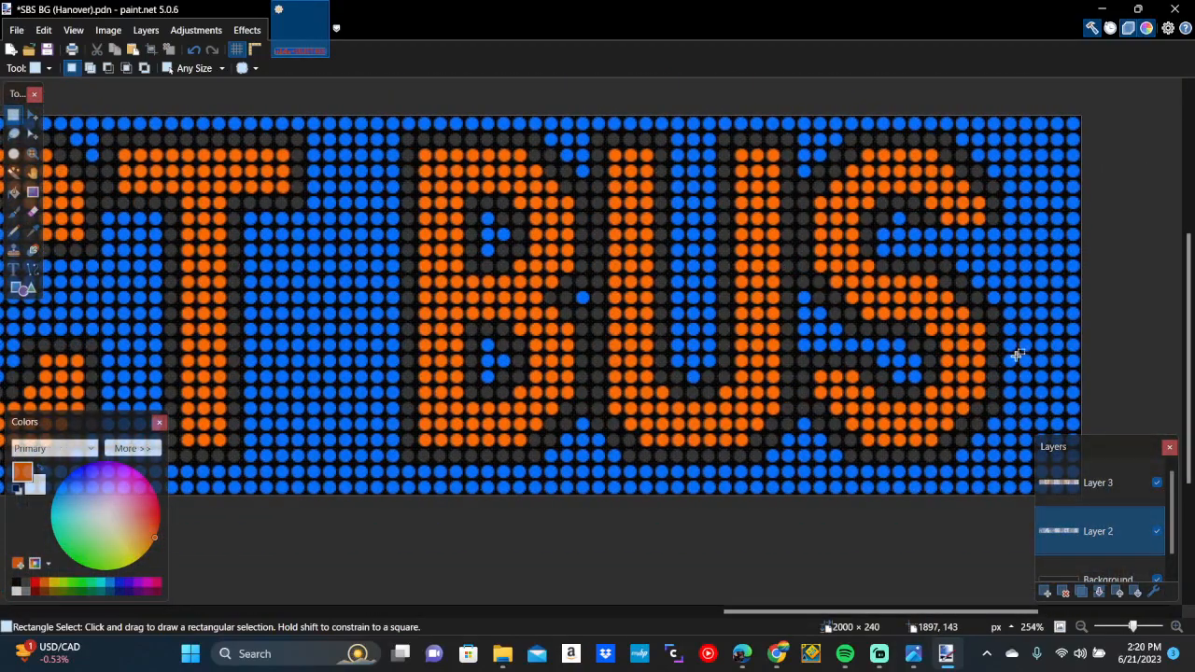
click(1157, 483)
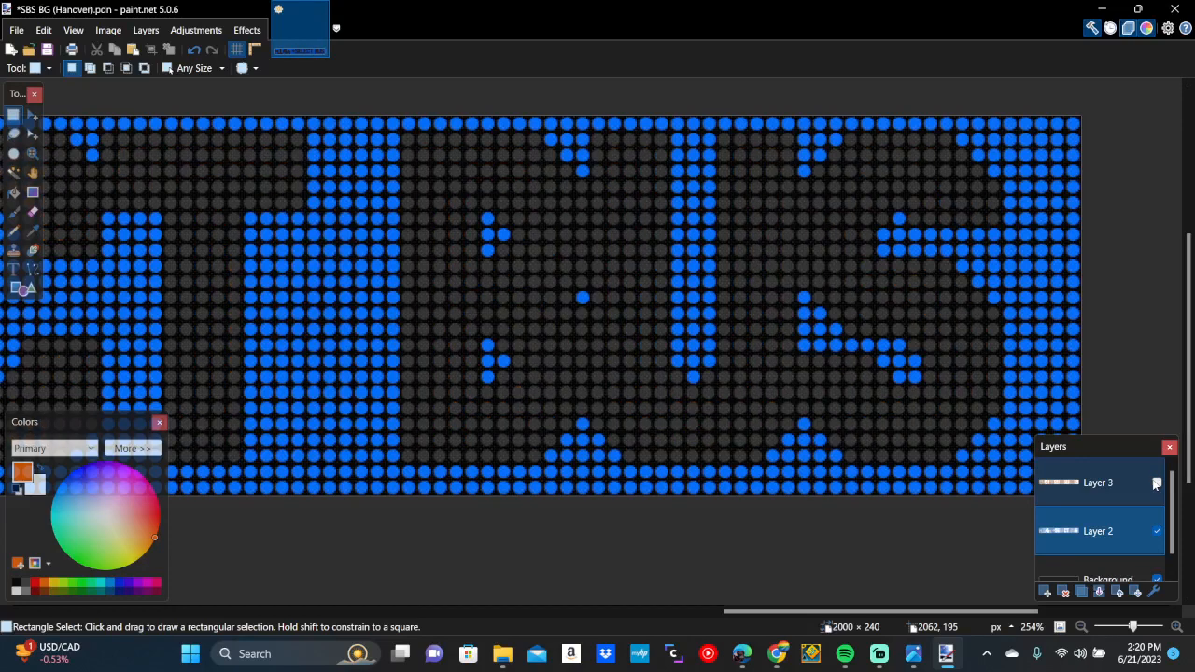
scroll(620, 393, left, 15)
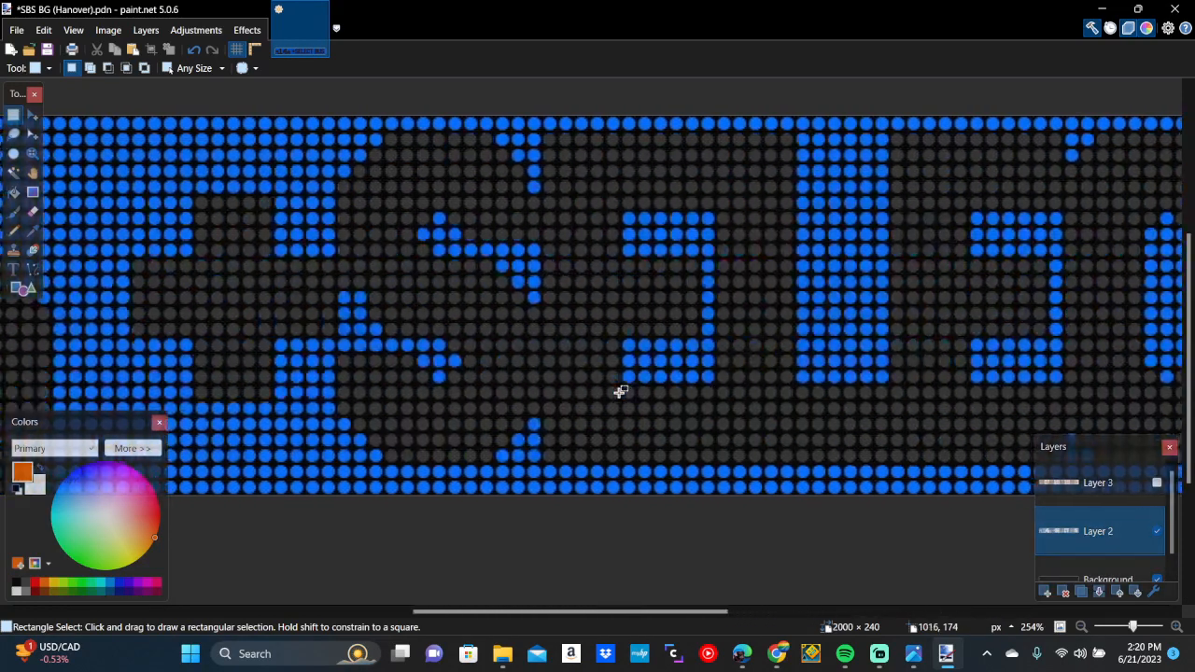
scroll(620, 392, right, 10)
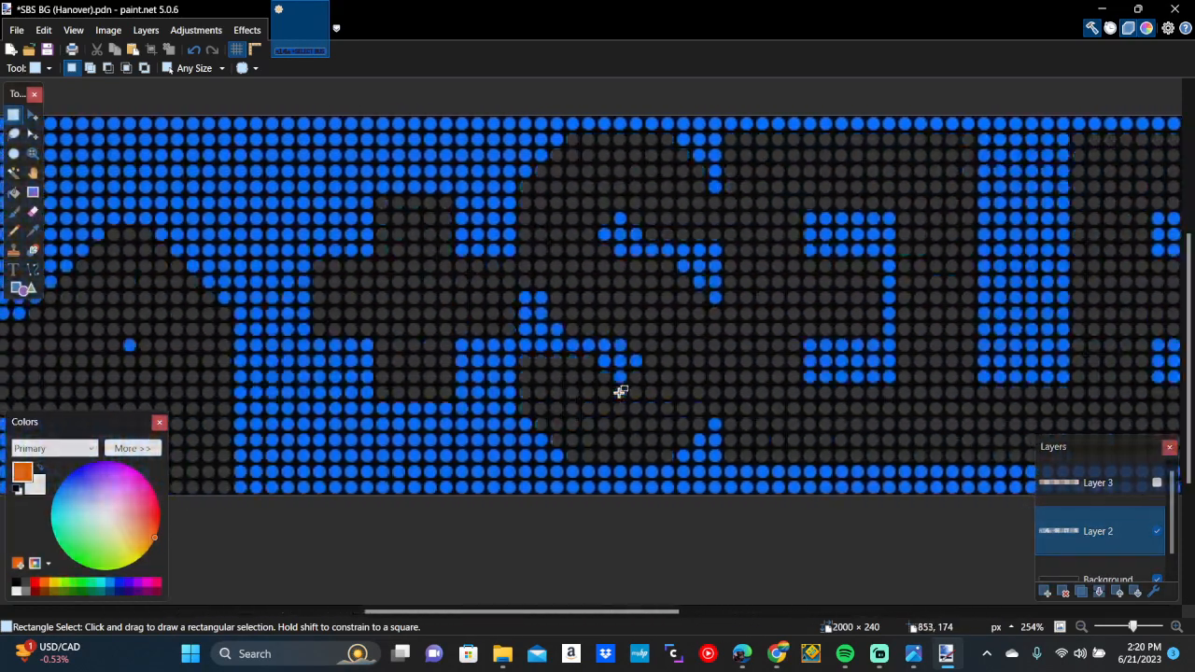
click(1157, 483)
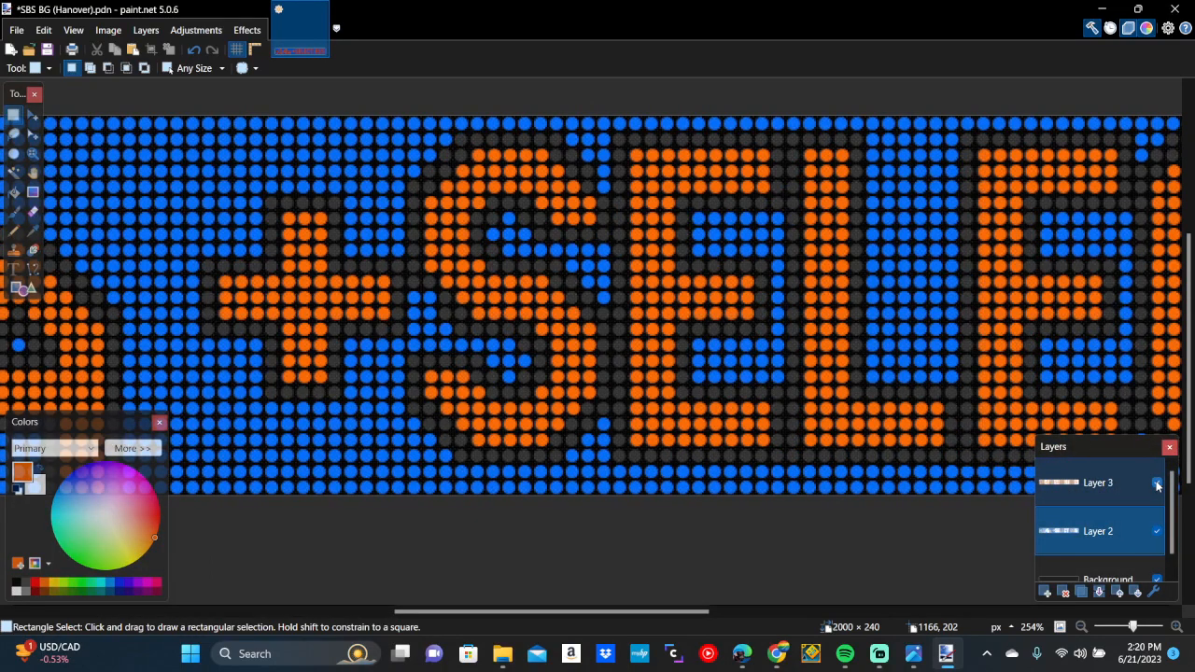
scroll(767, 419, down, 8)
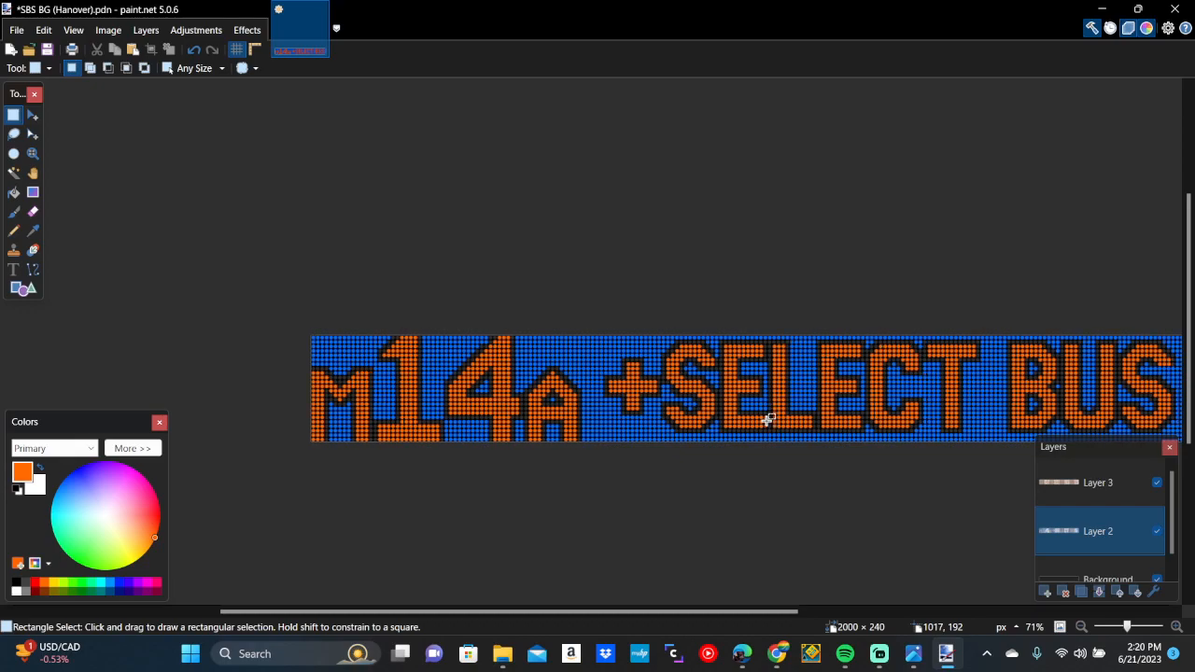
scroll(768, 418, right, 3)
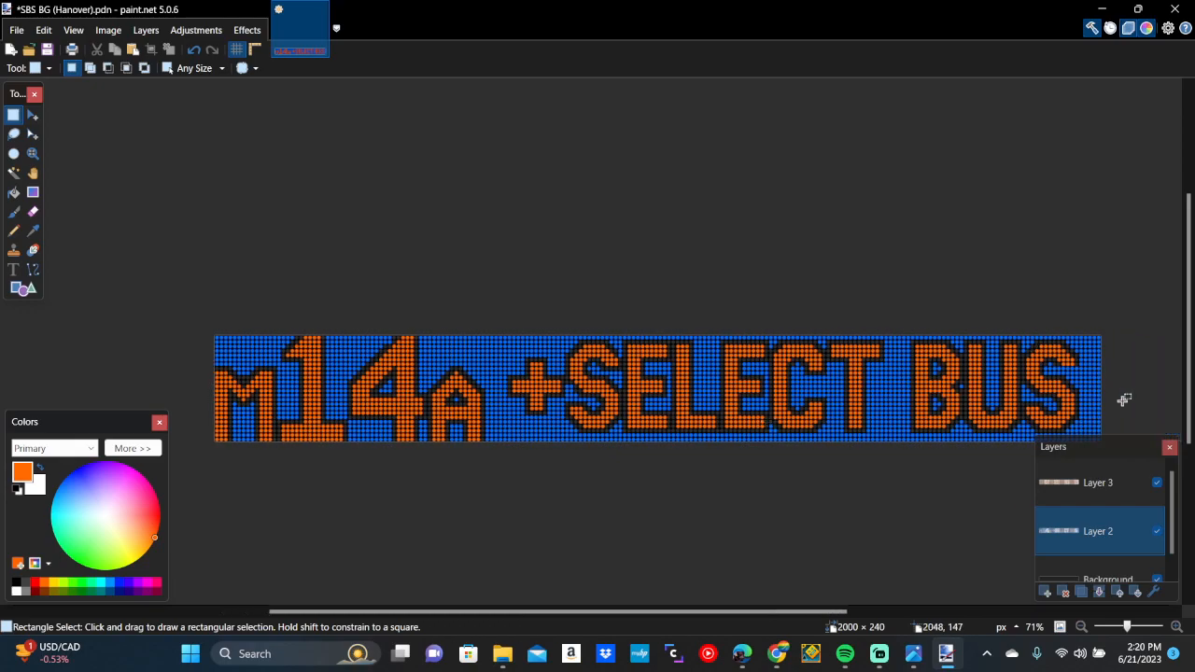
Delete the five blue dots directly beneath the three-dot tip of the S's upper-right end
scroll(1123, 400, up, 7)
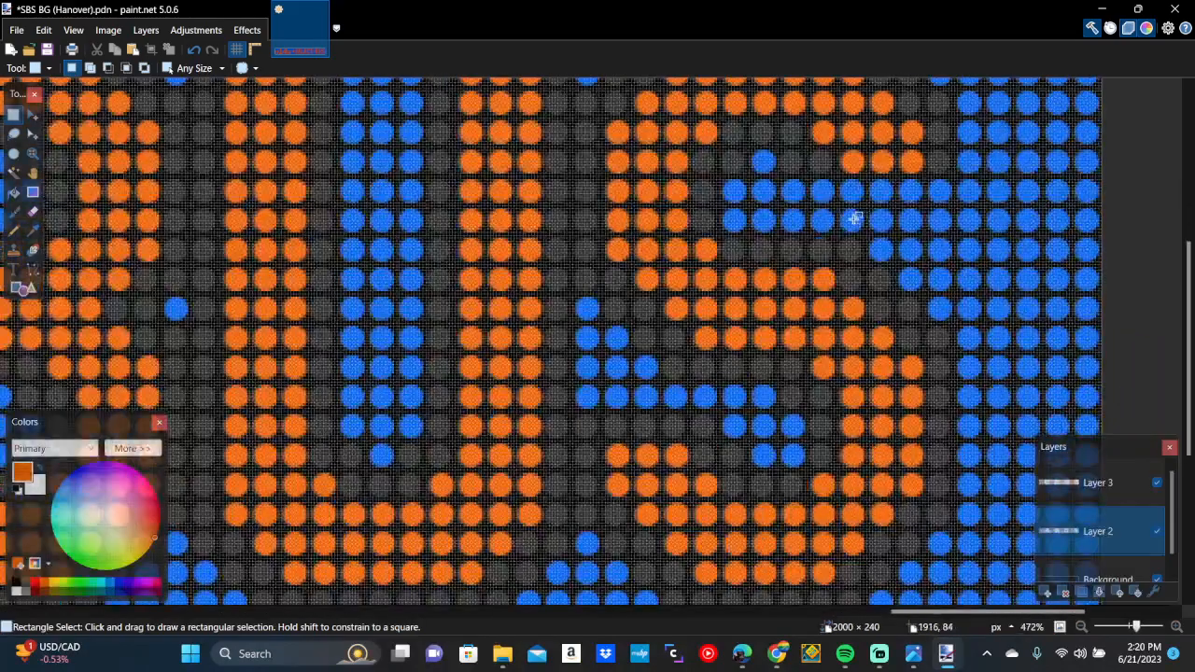
drag(808, 174, 954, 203)
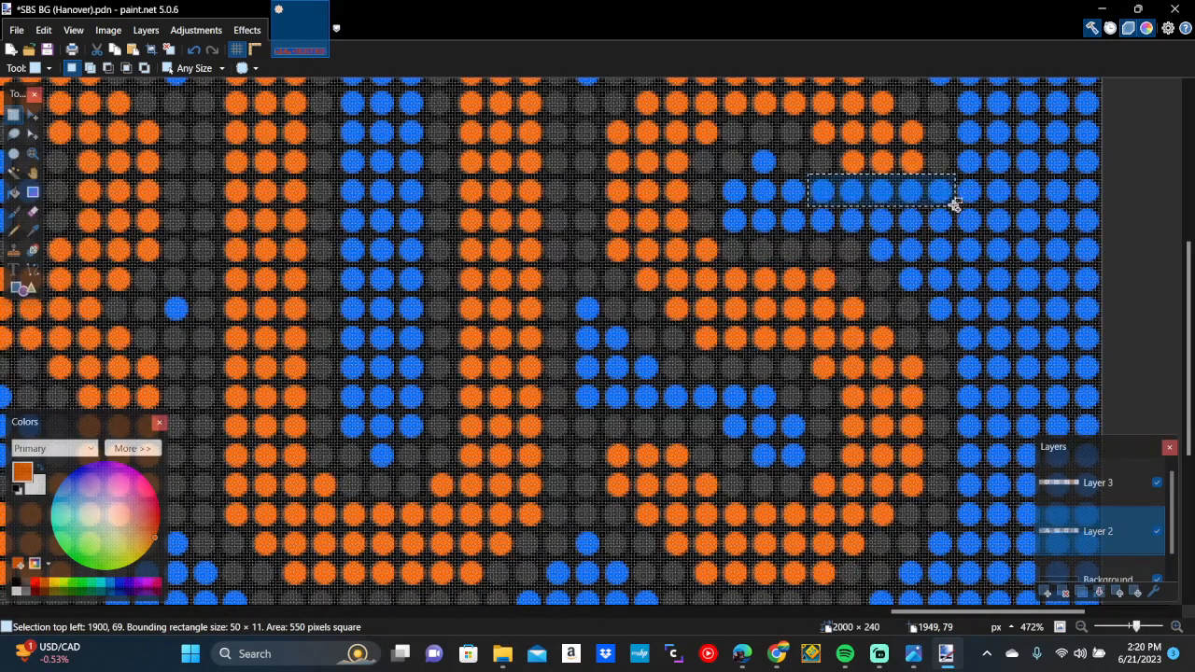
key(Delete)
Toggle Layer 3 off and on to check the outline across the whole sign for missed blue dots
scroll(955, 204, down, 5)
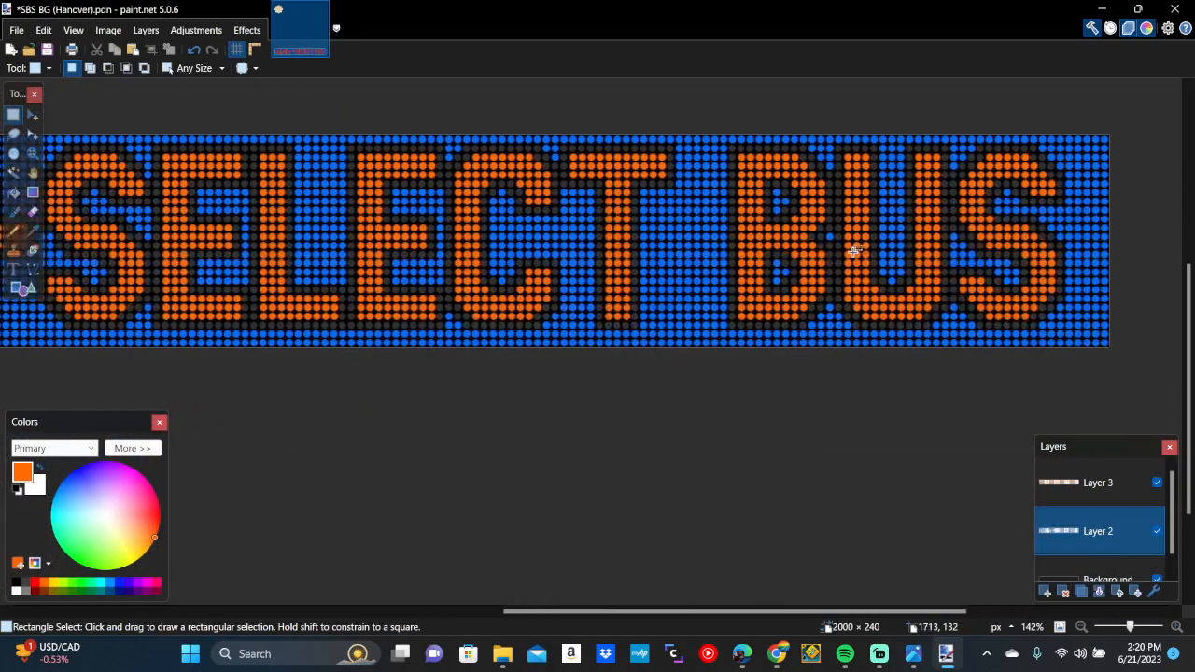
scroll(853, 250, down, 3)
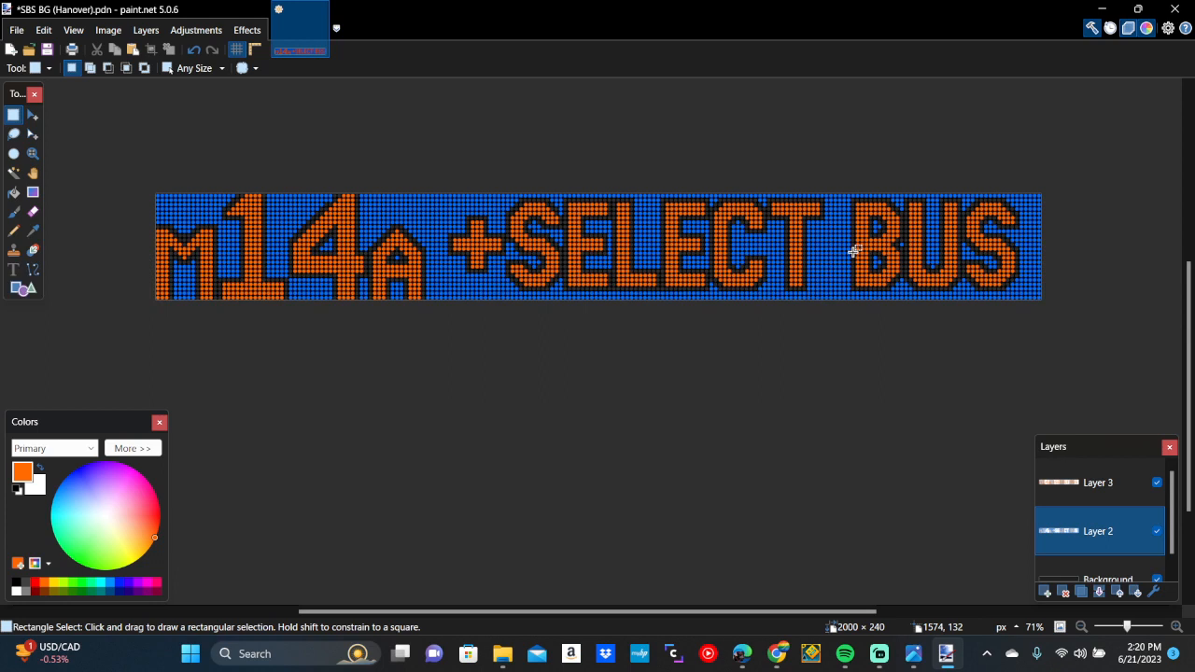
click(1157, 483)
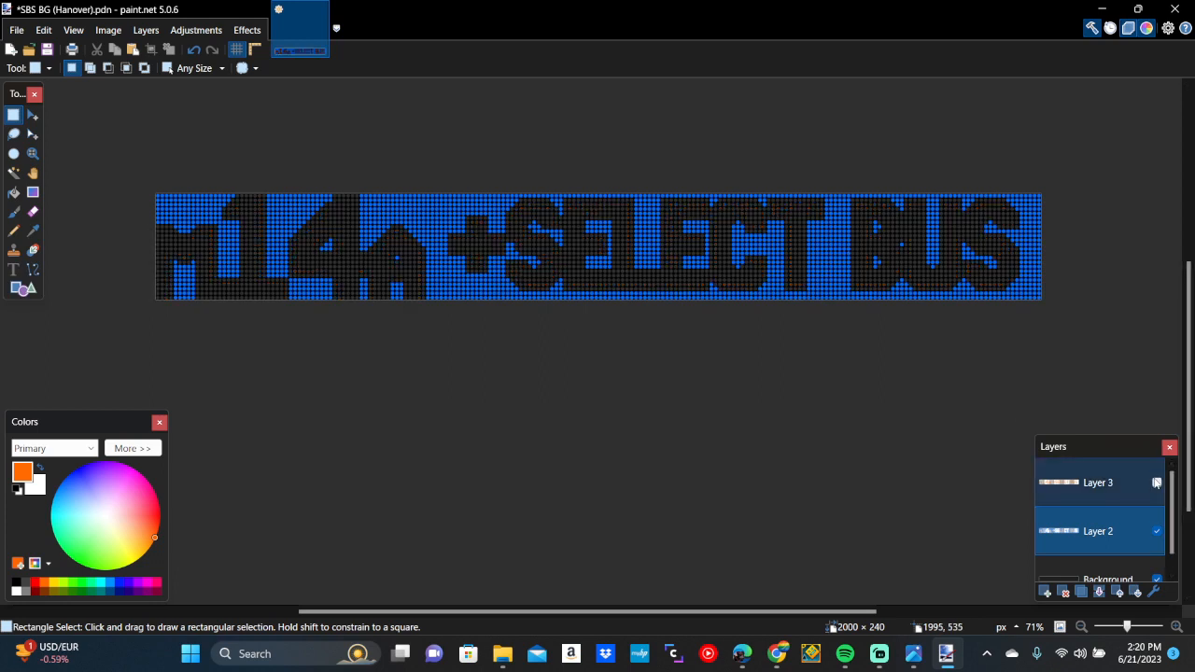
click(1157, 483)
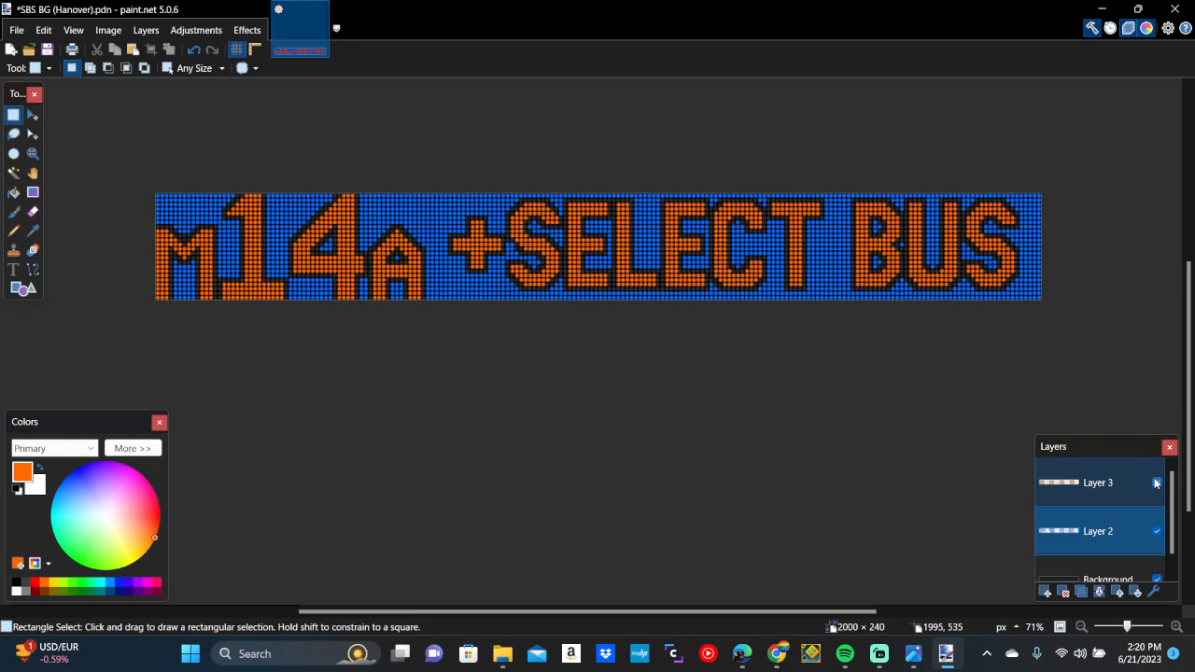
Delete the leftover blue dot beside the second row of the 4's diagonal edge
scroll(328, 202, up, 3)
scroll(328, 202, up, 8)
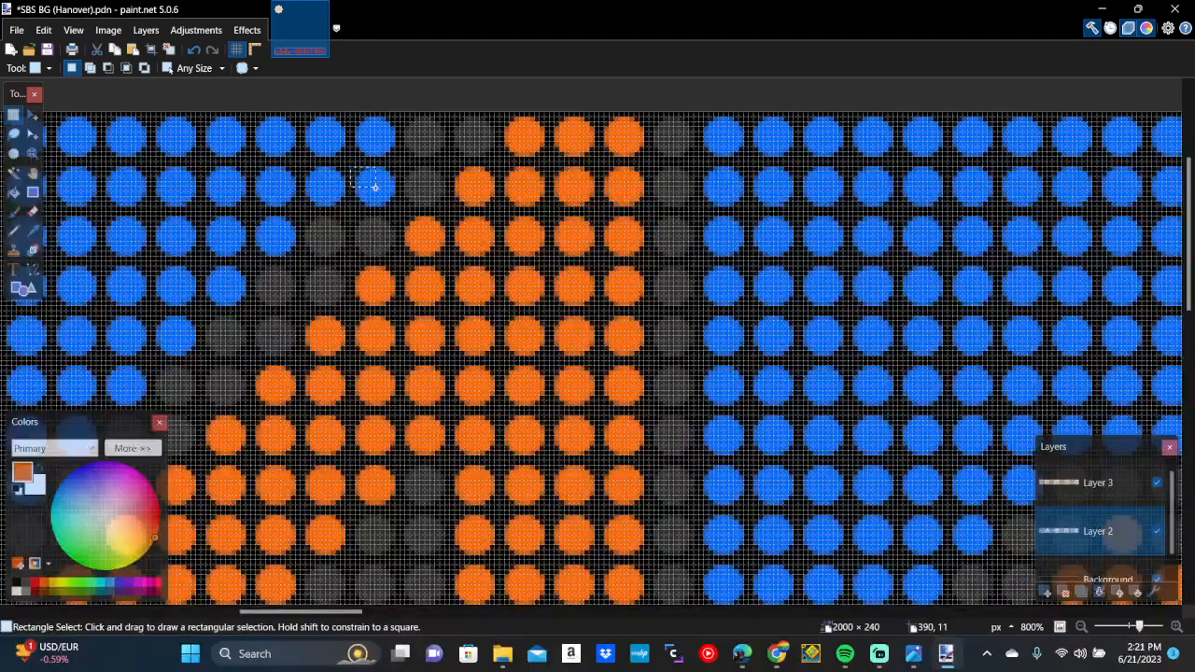
drag(351, 166, 399, 204)
key(Delete)
Compare the full sign with and without the orange text on Layer 3
scroll(399, 204, down, 10)
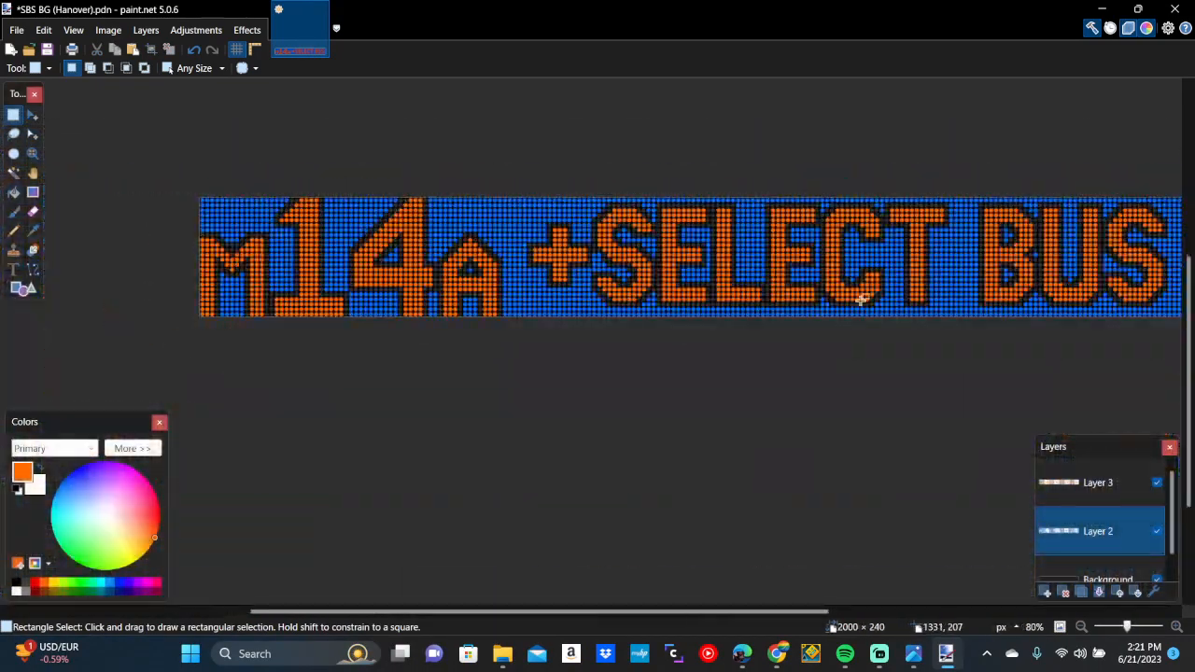
click(1158, 483)
scroll(859, 337, right, 2)
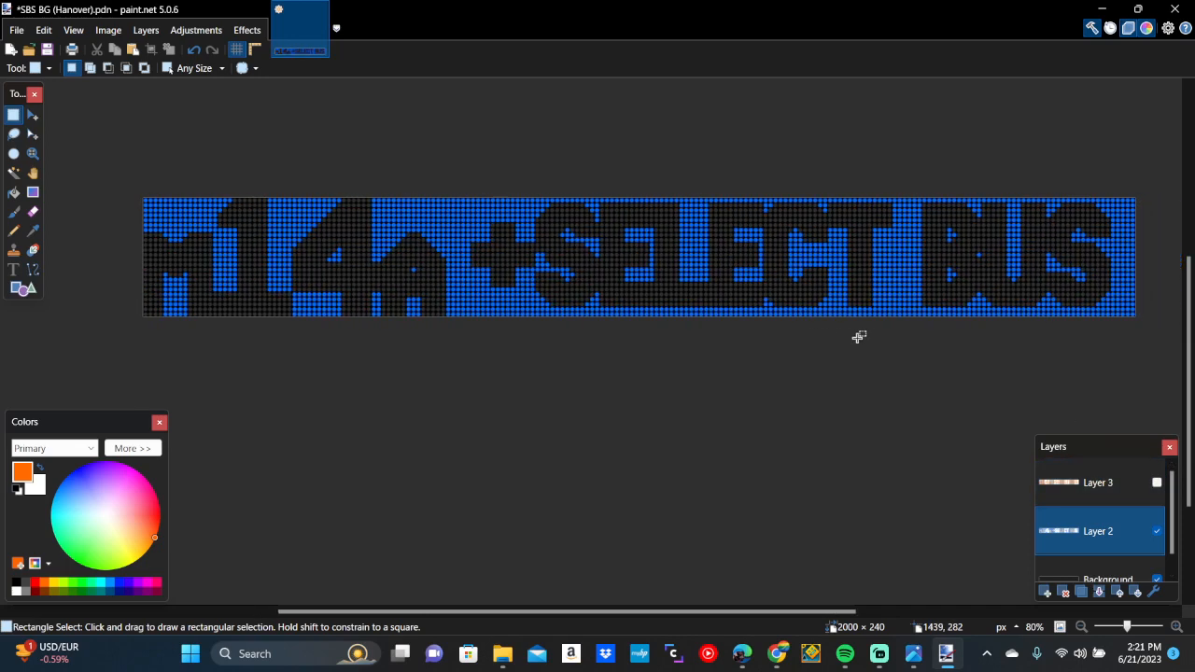
click(1158, 483)
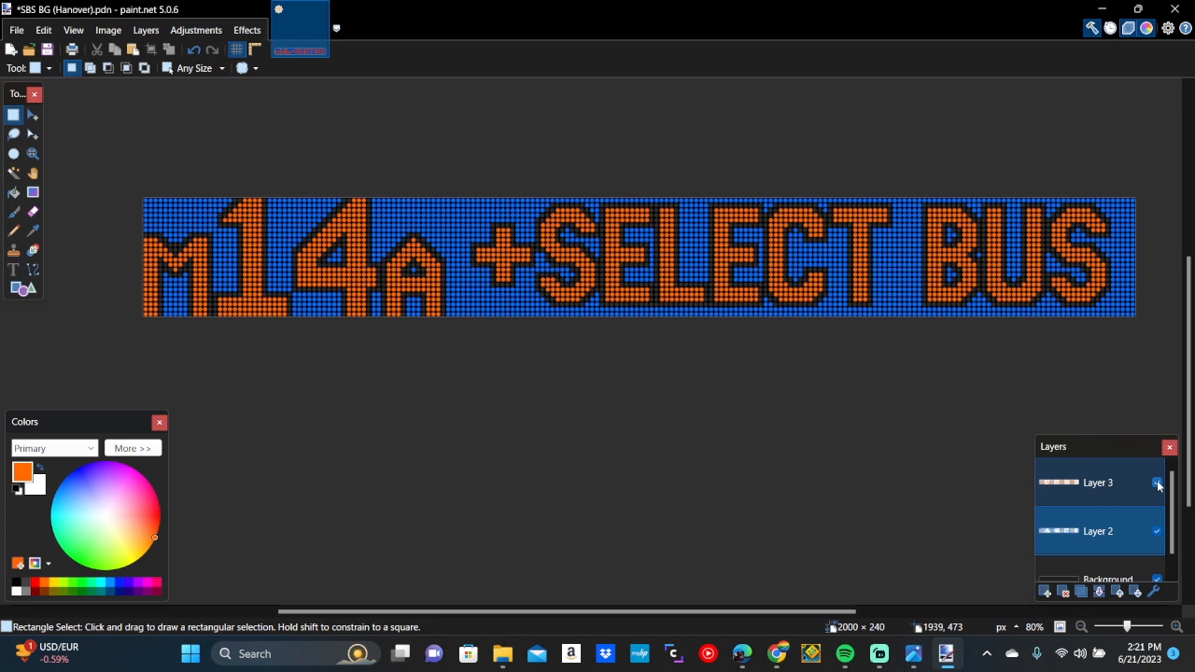
click(1157, 483)
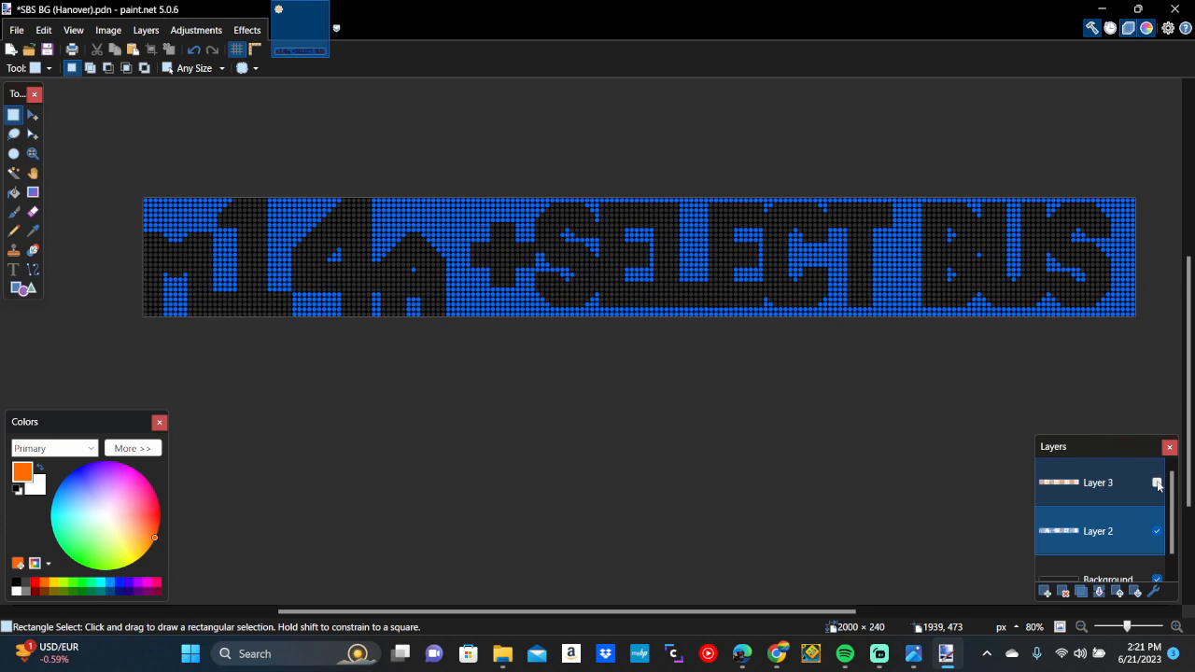
click(1157, 483)
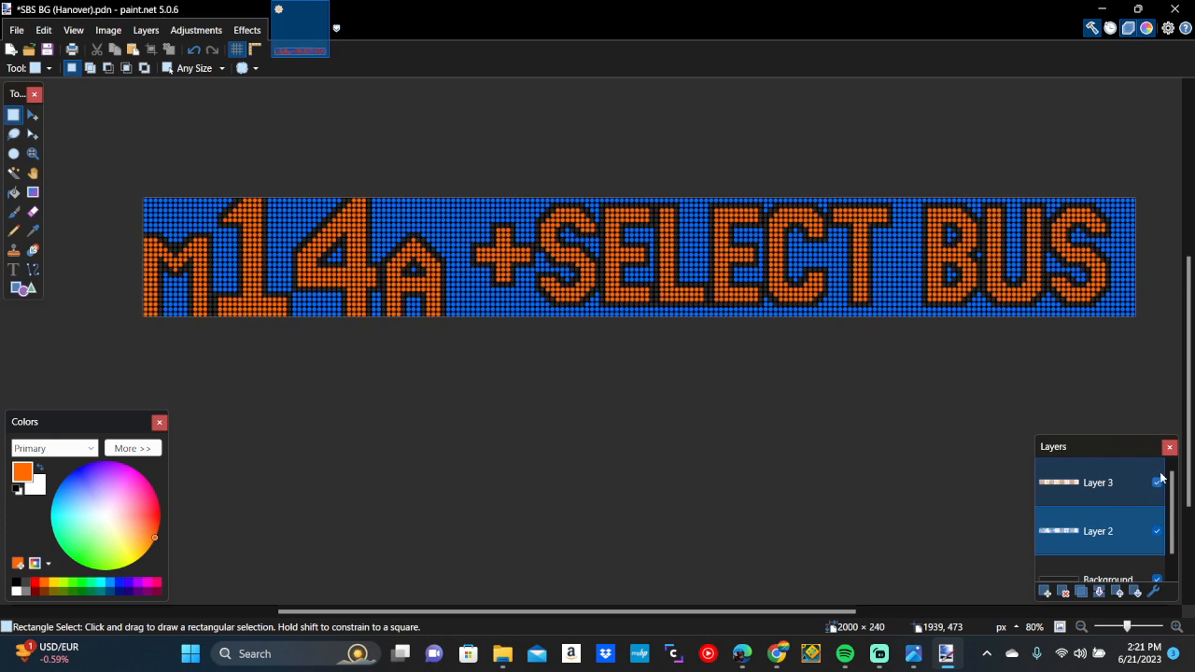
Apply a Glow effect with radius 20, brightness 10 and contrast 10 to the blue dots on Layer 2, hiding Layer 3 meanwhile
click(1158, 483)
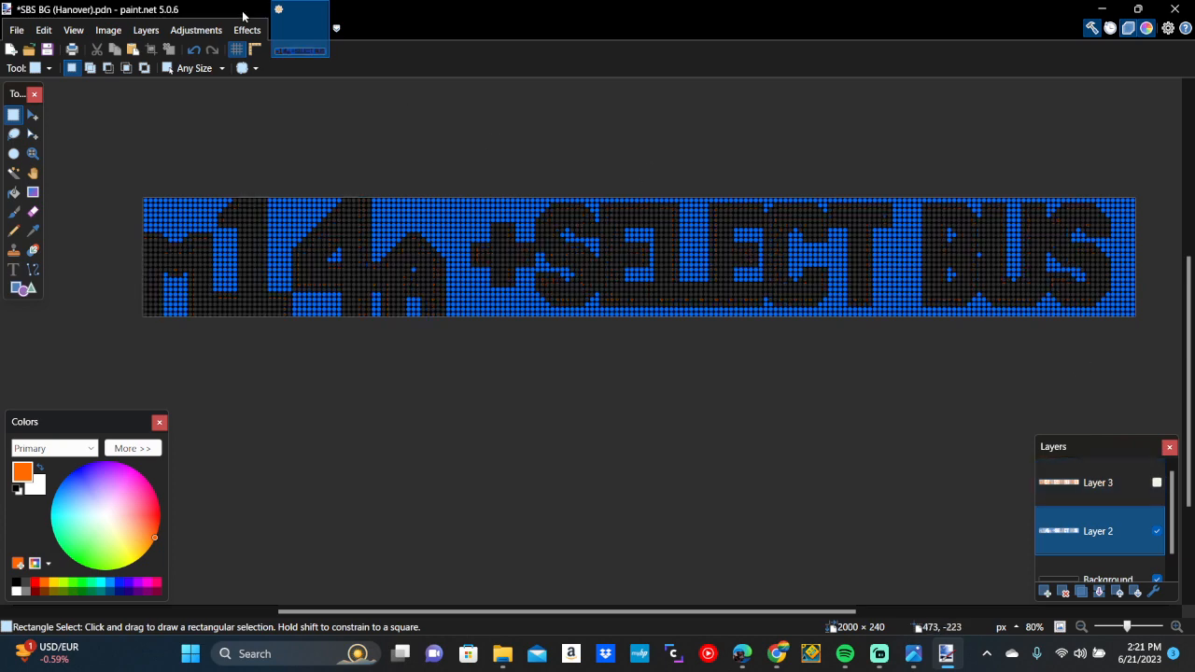
click(247, 31)
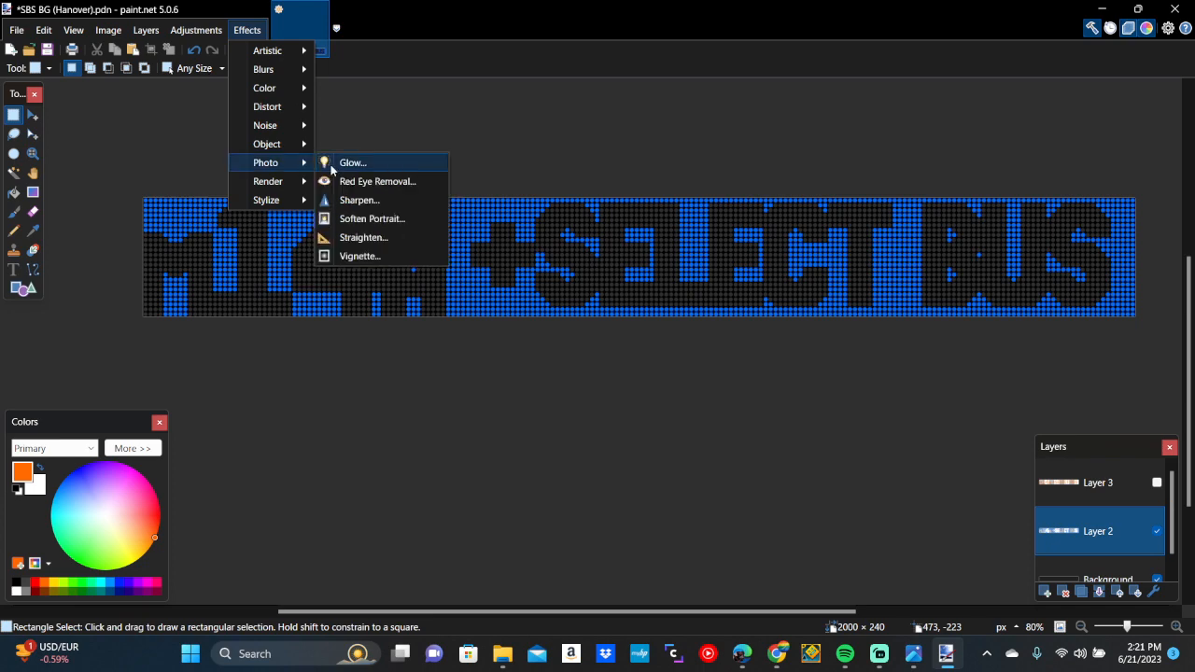
click(331, 164)
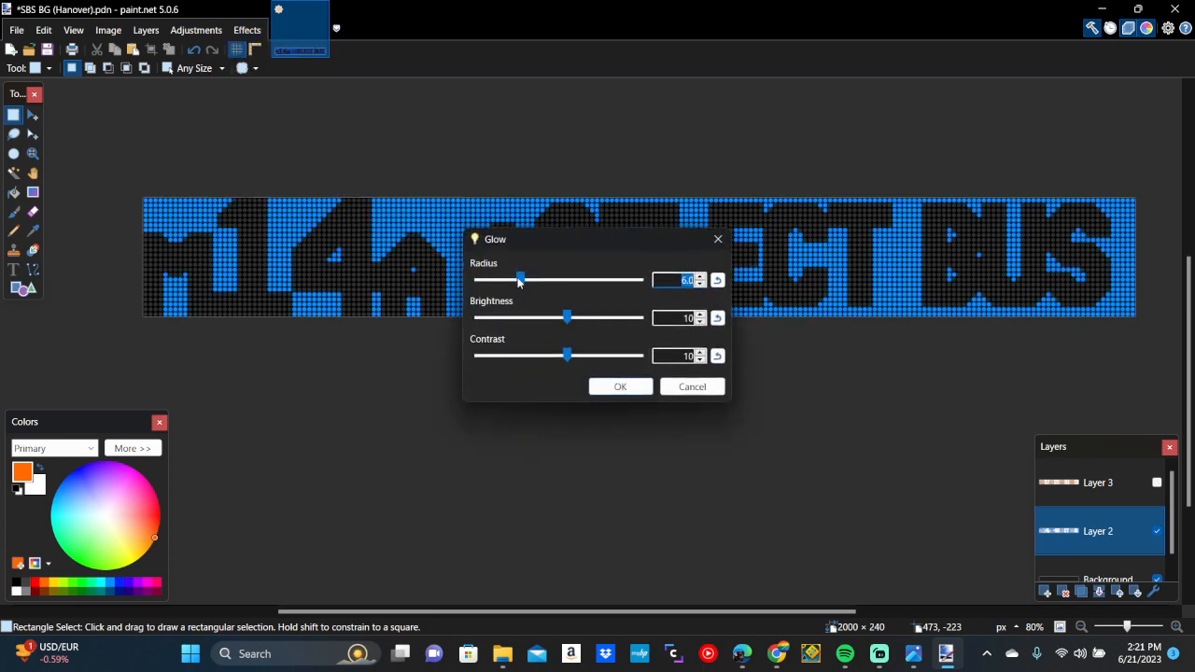
drag(520, 282, 645, 285)
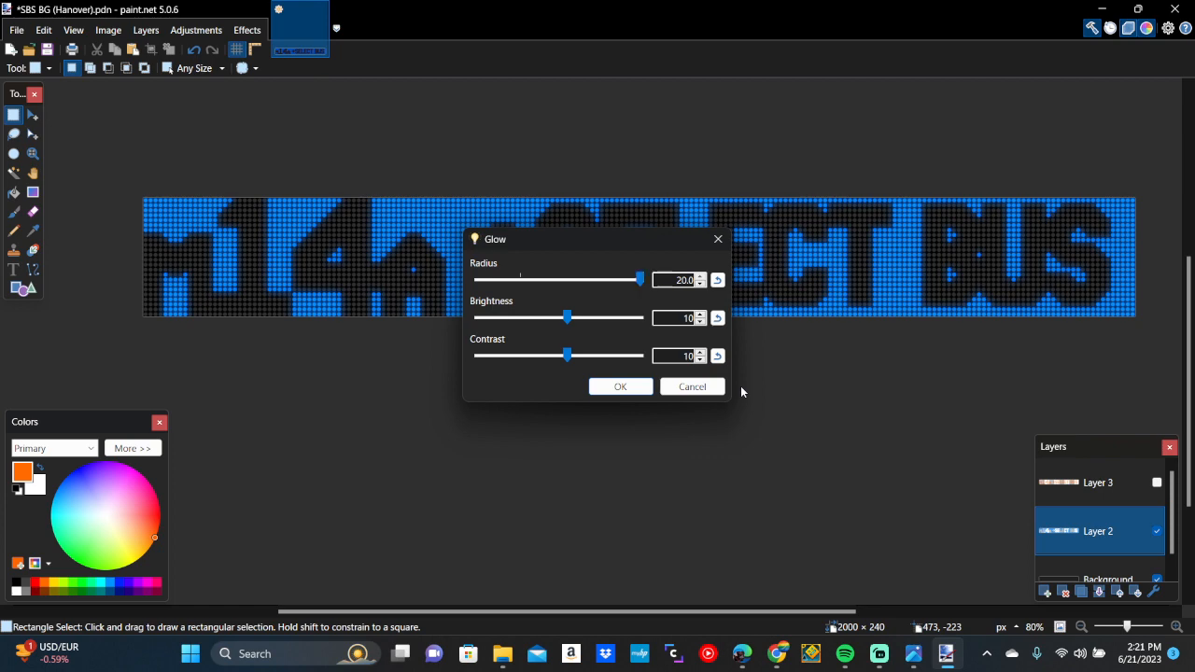
click(639, 392)
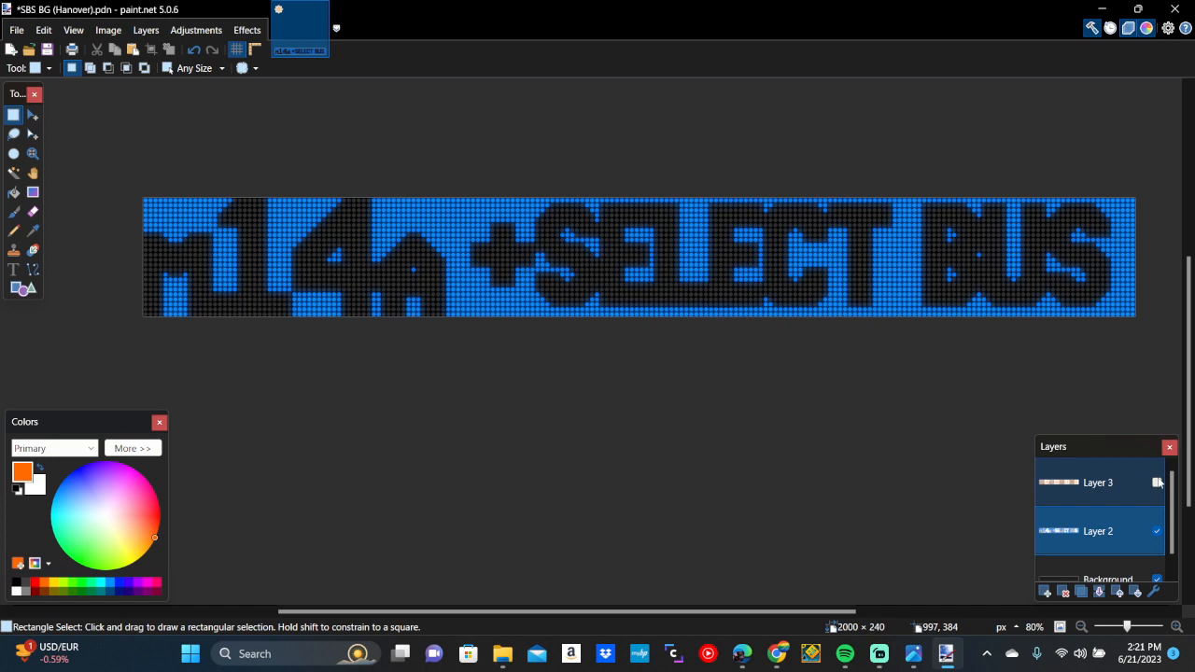
click(1158, 482)
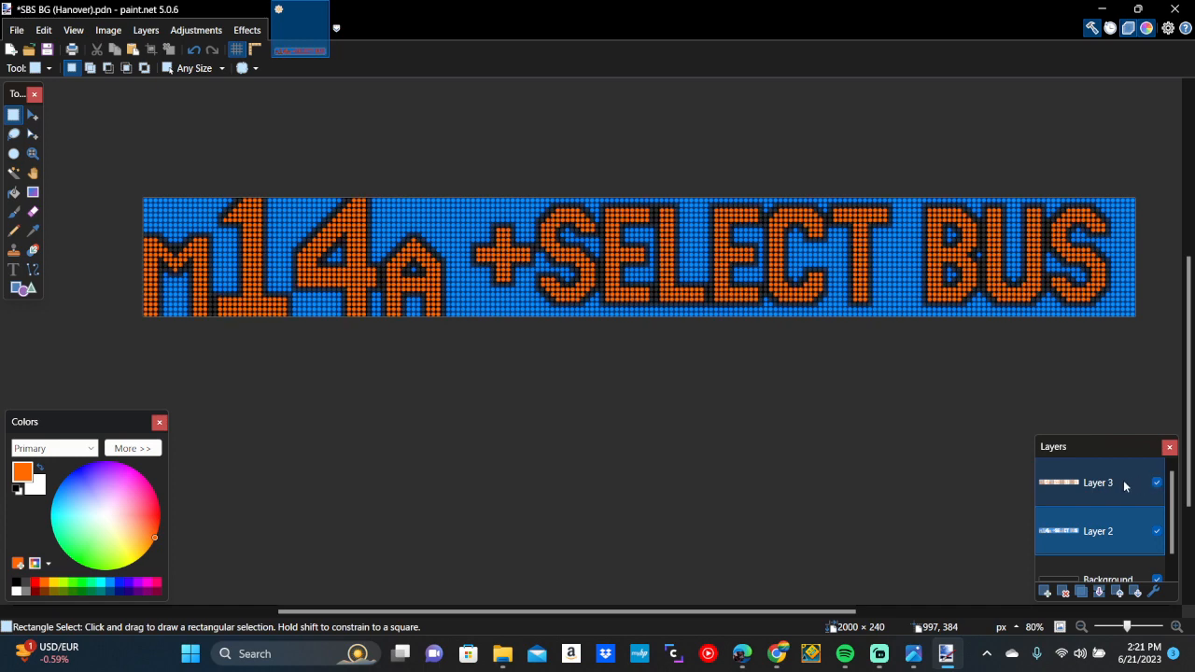
Apply the Glow effect with radius 20, brightness 10 and contrast 10 to the orange text on Layer 3
click(1125, 484)
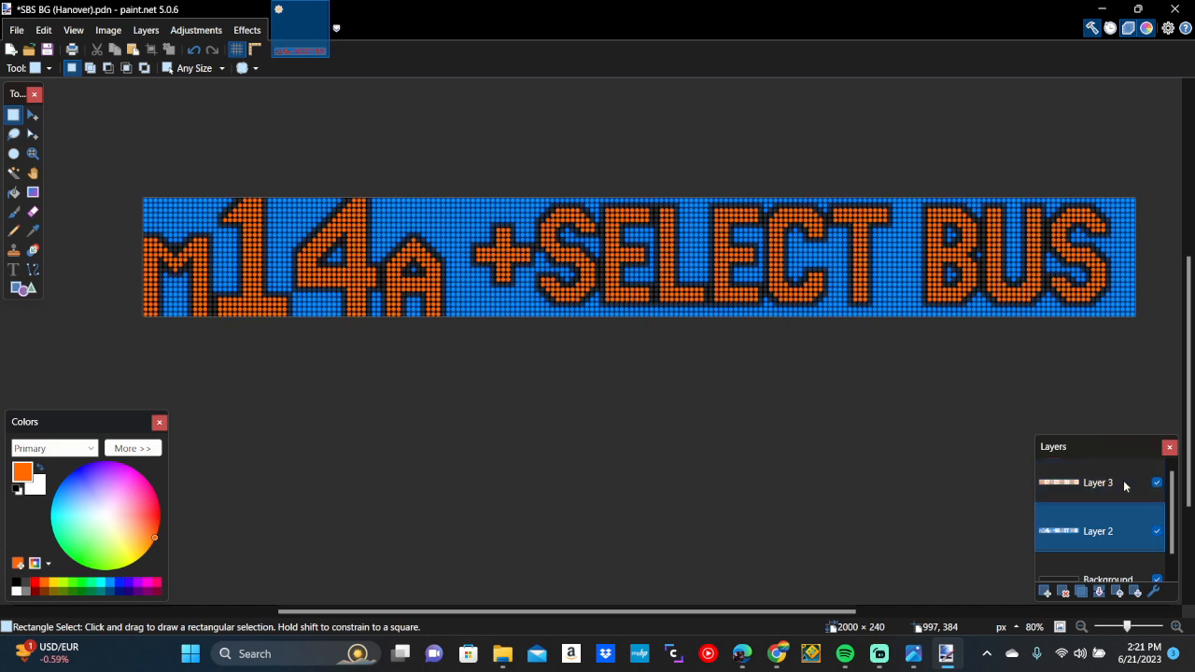
click(248, 31)
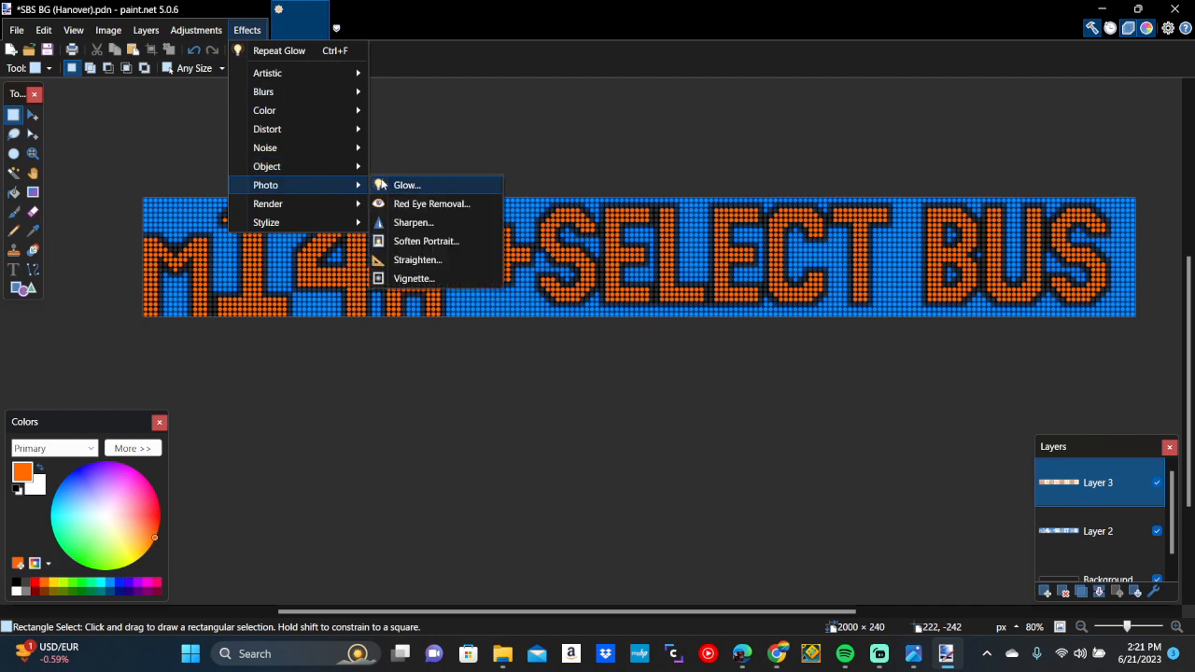
click(383, 186)
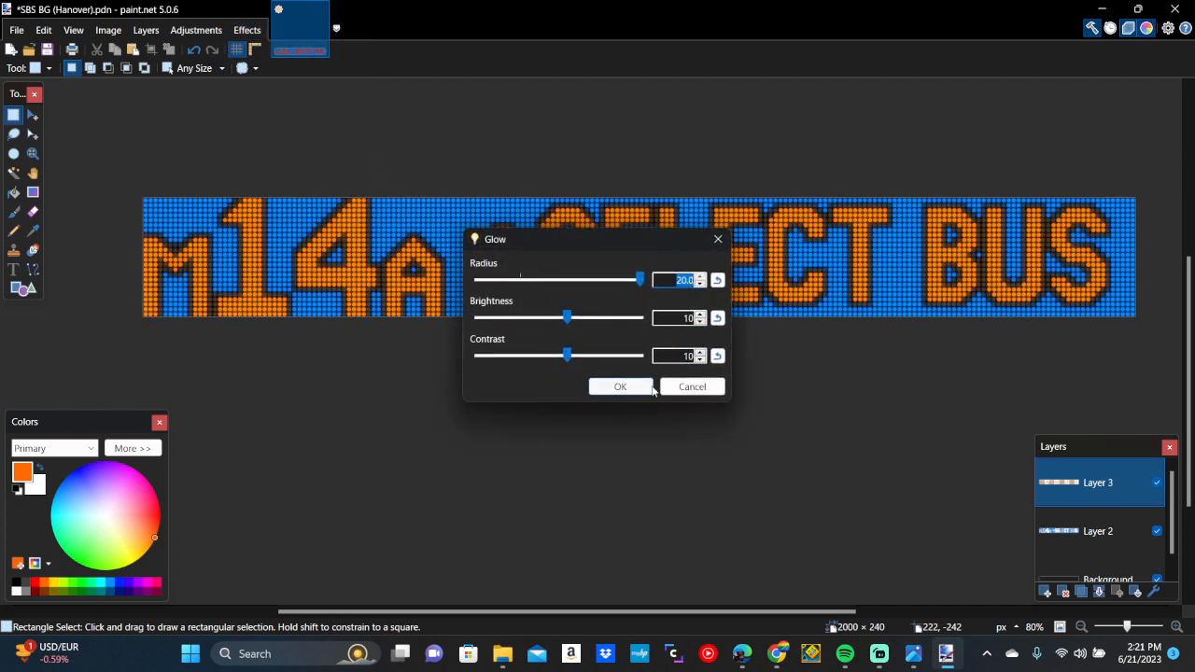
click(645, 388)
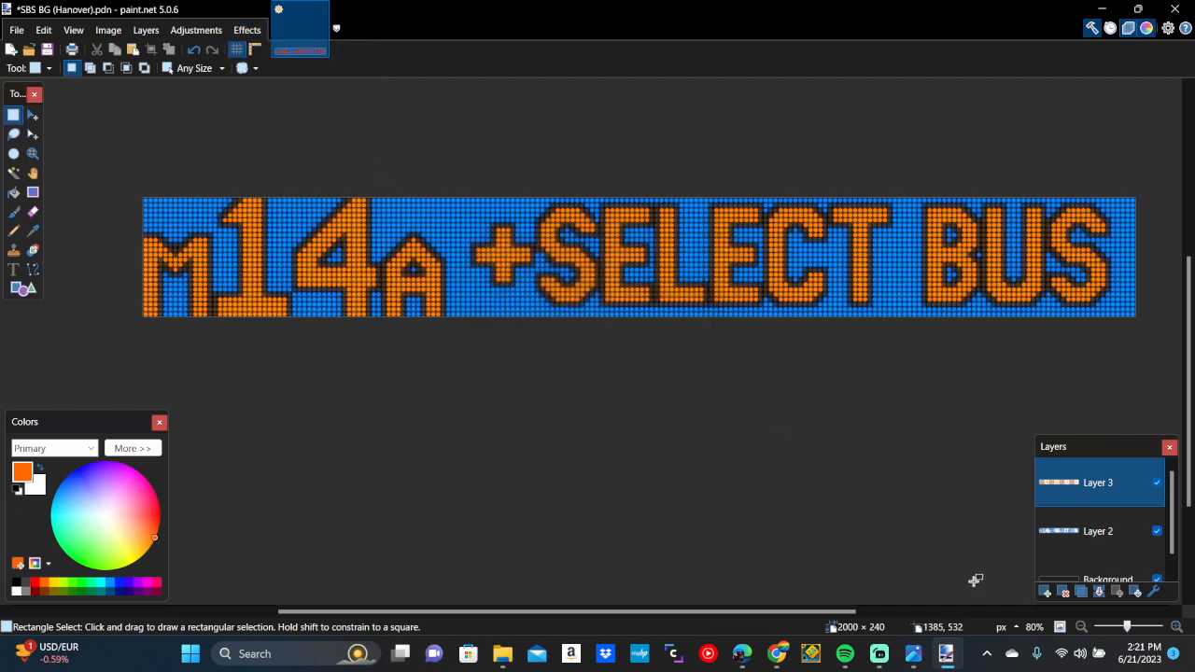
Compare the glowing sign with the bus photo IMG_3812.JPG in Photos, returning to paint.net
click(915, 656)
scroll(795, 514, down, 5)
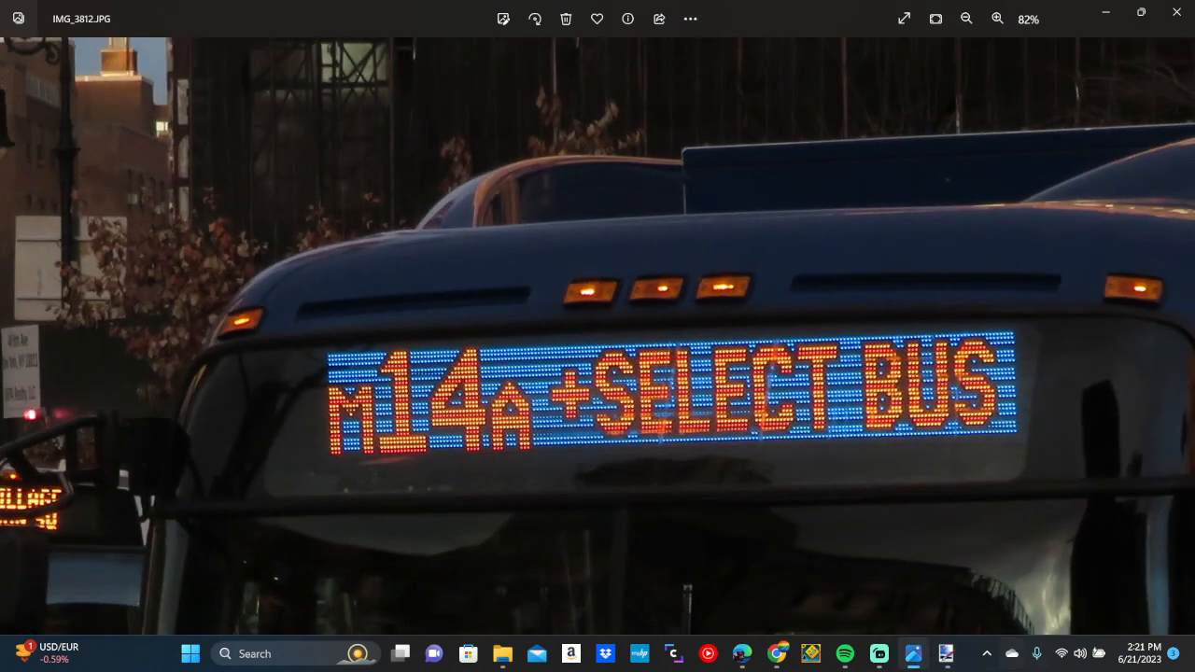
click(956, 661)
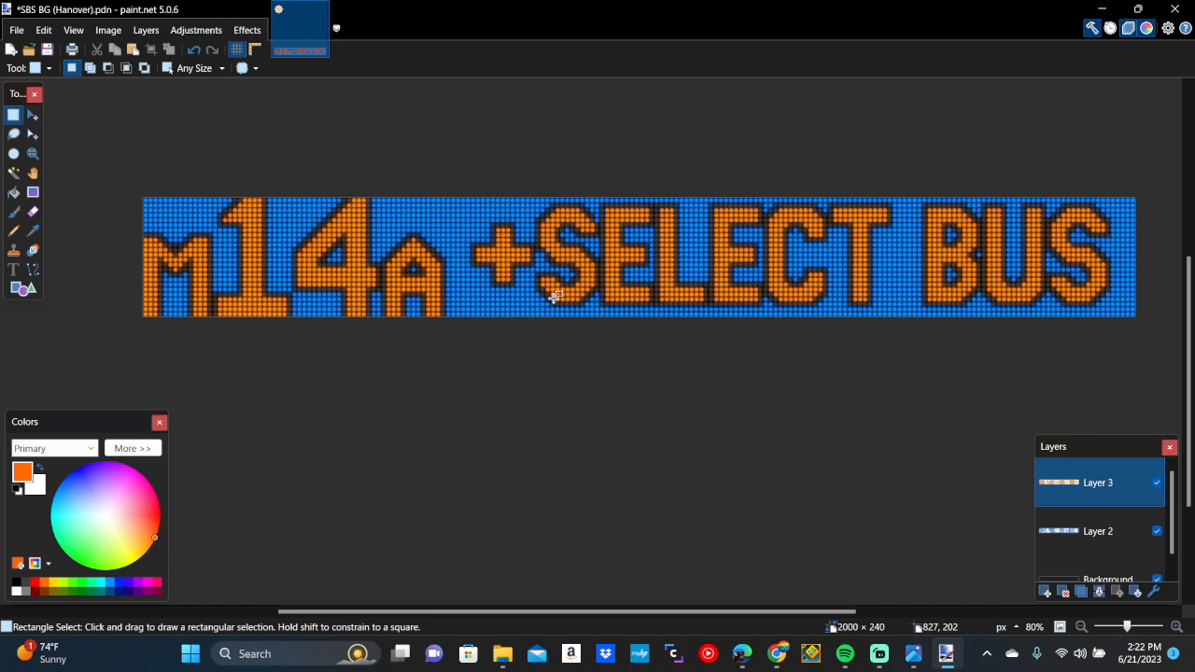
Start saving the sign under a new name as PNG and check the existing sign files in the Casey Stengel folder
click(15, 30)
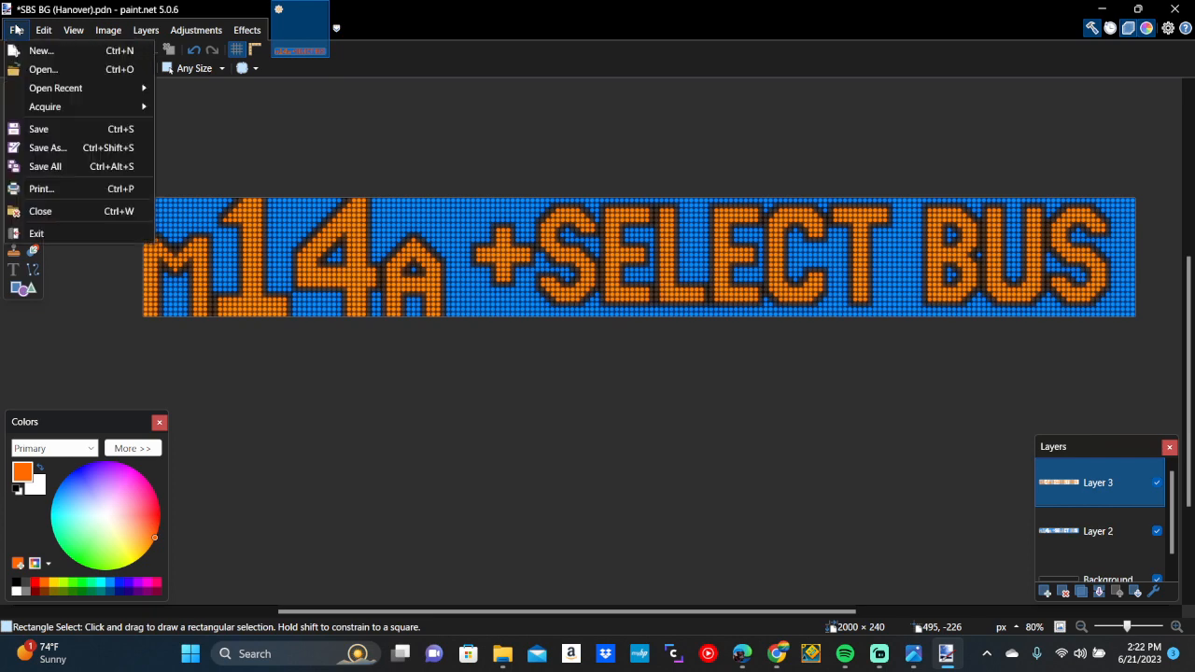
click(101, 148)
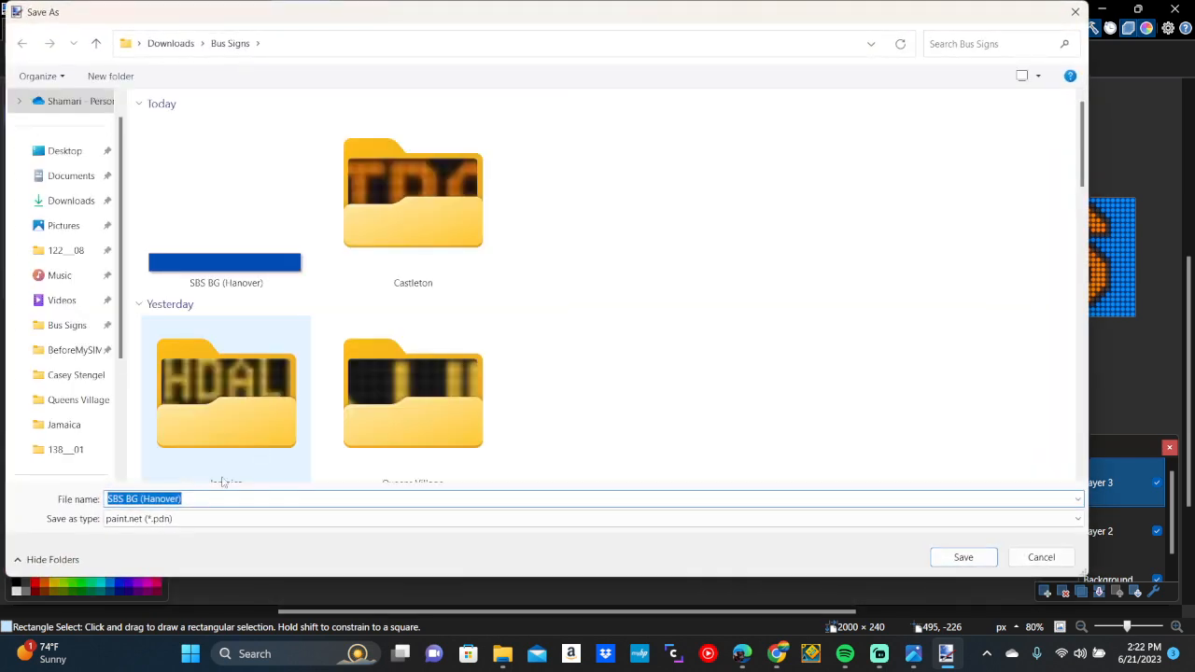
text(M)
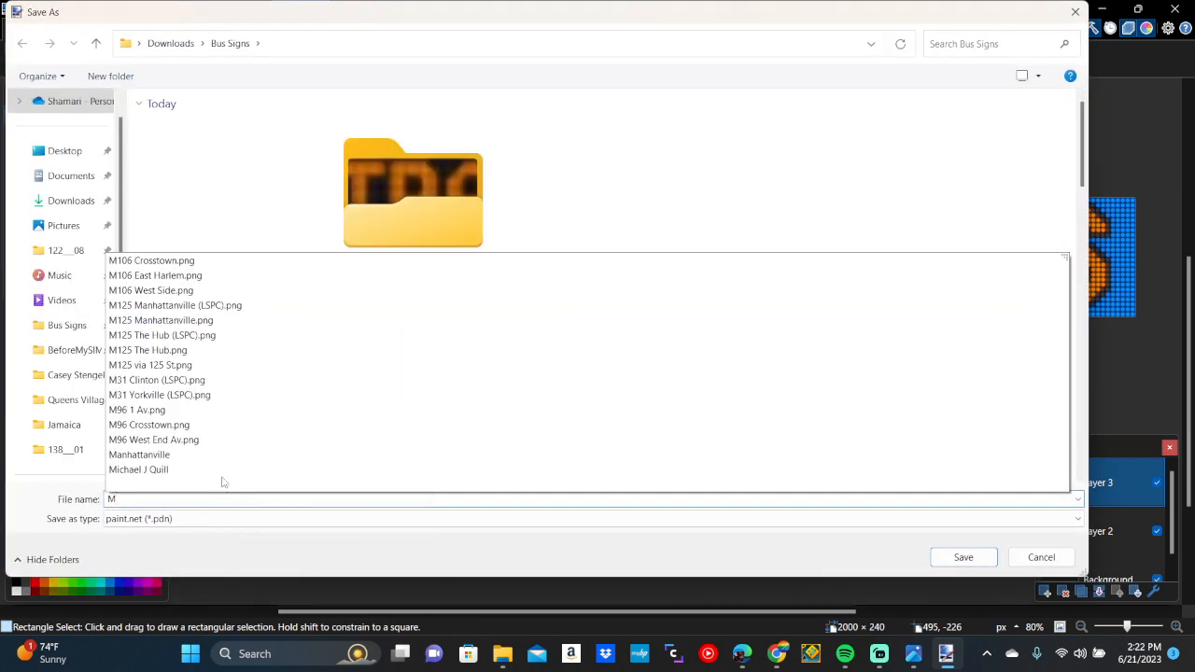
key(BackSpace)
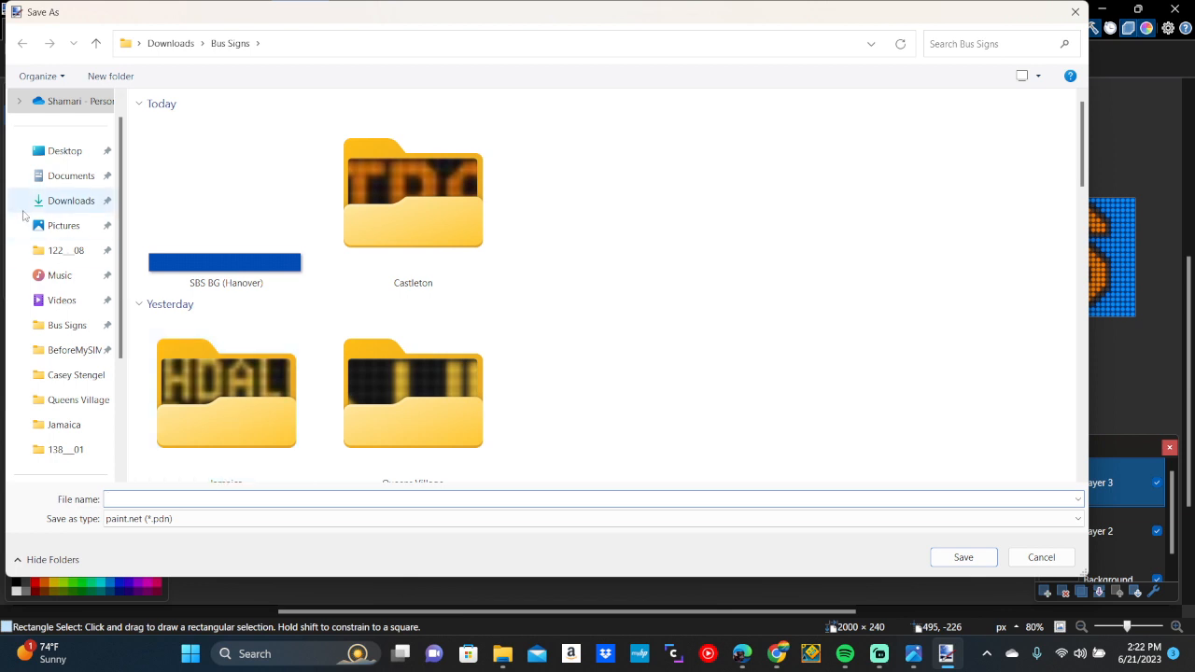
scroll(361, 392, down, 1)
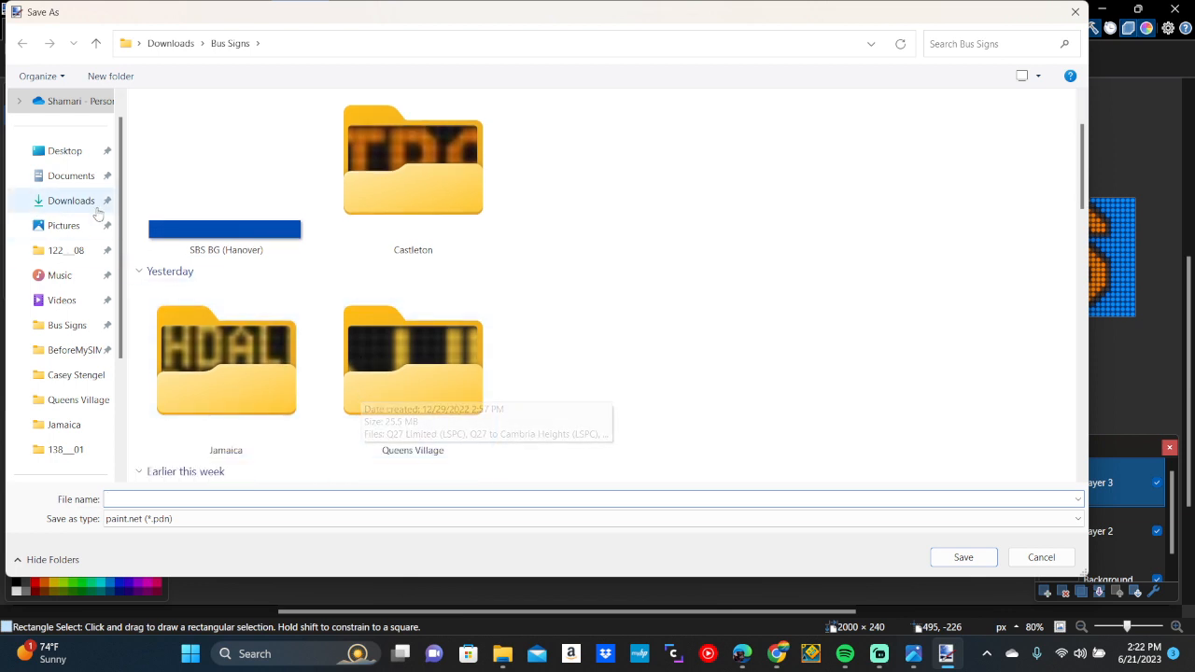
scroll(312, 375, down, 5)
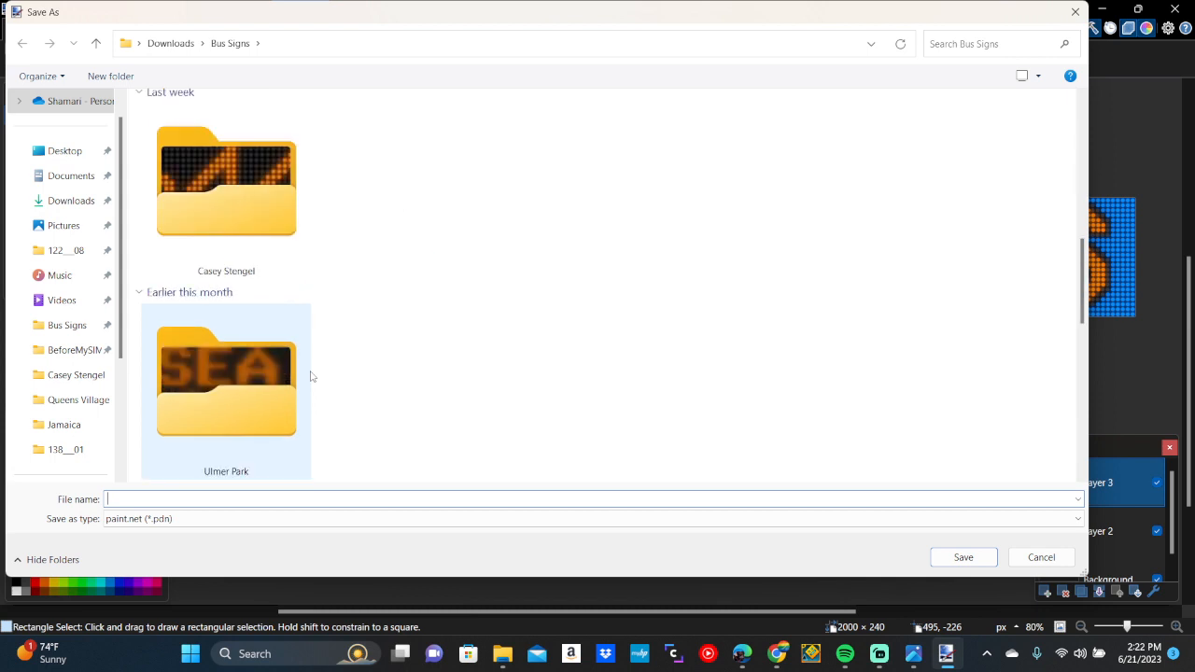
double_click(267, 230)
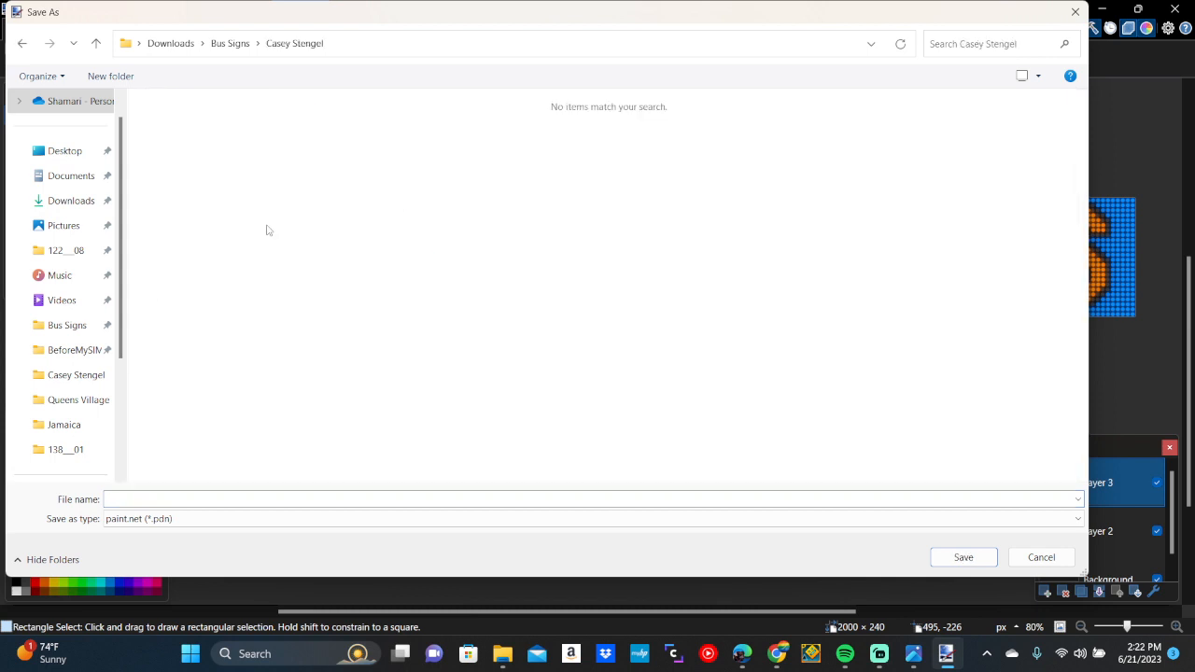
click(138, 519)
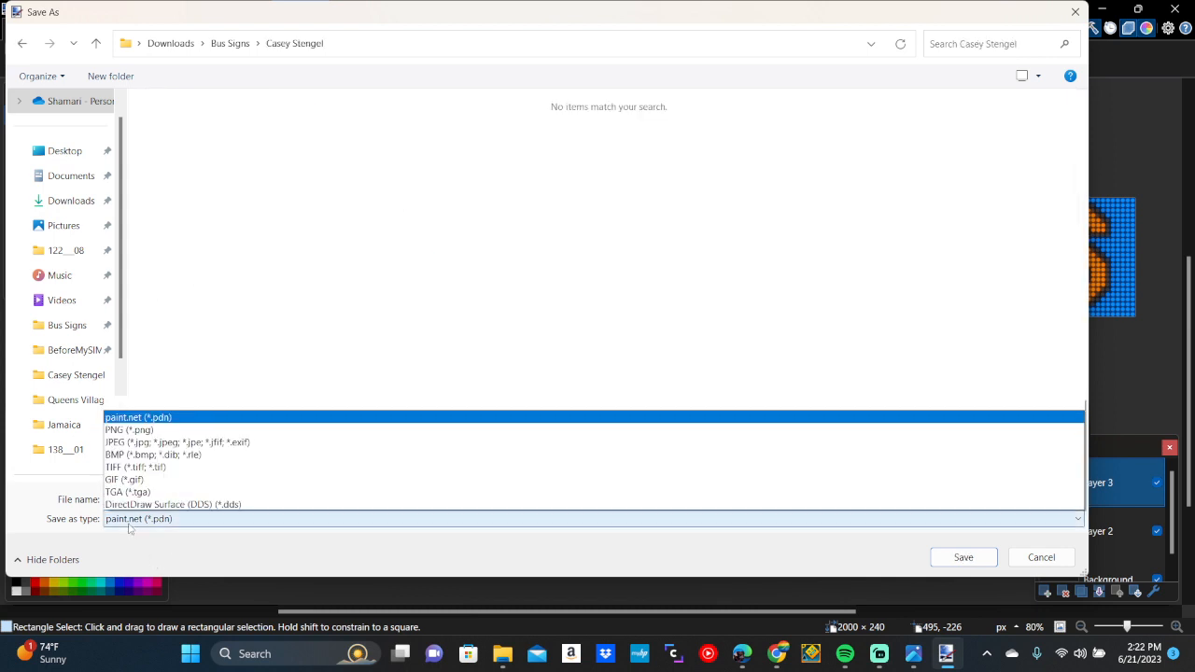
click(114, 380)
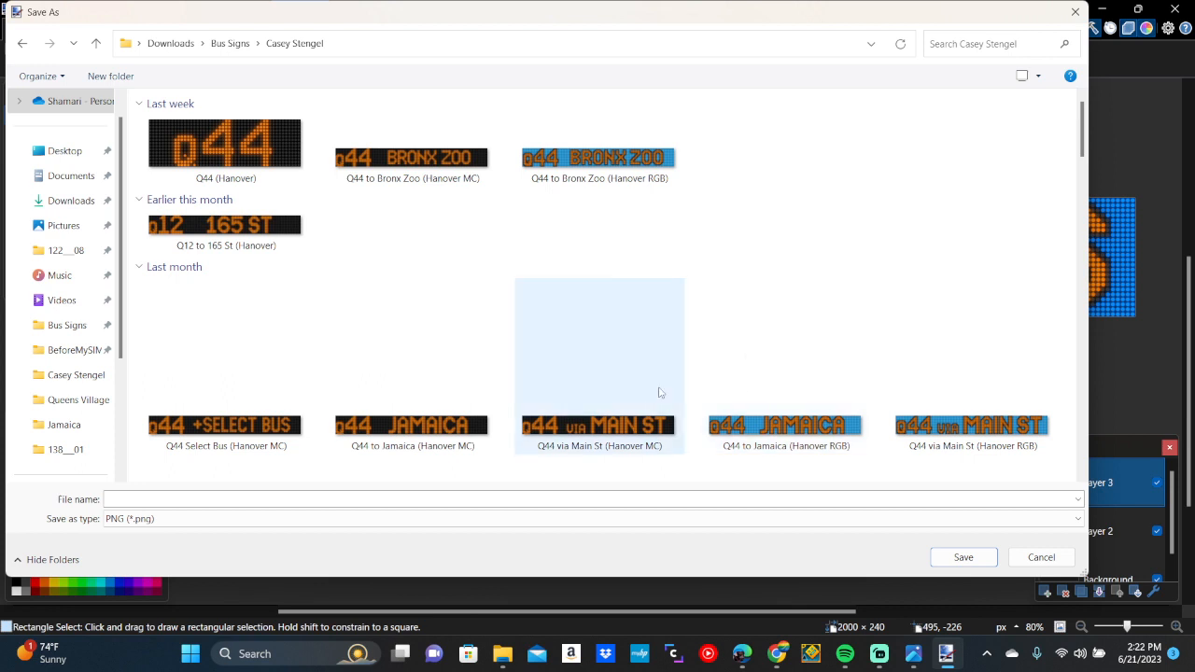
scroll(660, 392, down, 2)
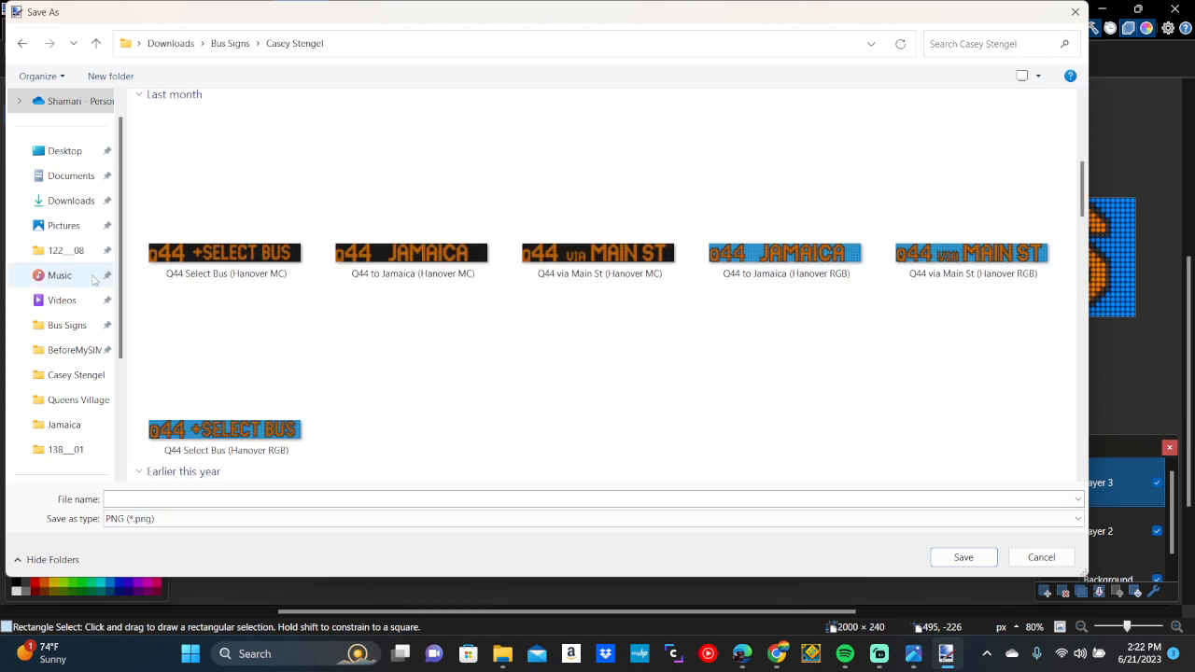
Choose the Michael J Quill folder inside Bus Signs as the save location
click(74, 329)
scroll(350, 384, down, 5)
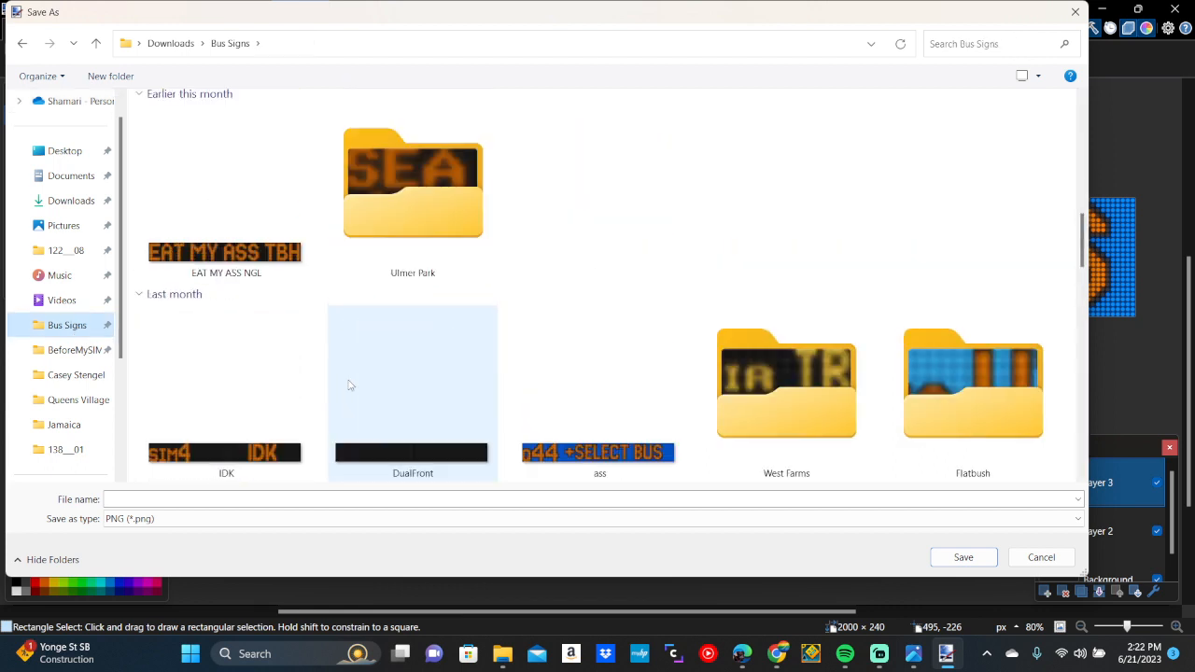
scroll(350, 385, down, 3)
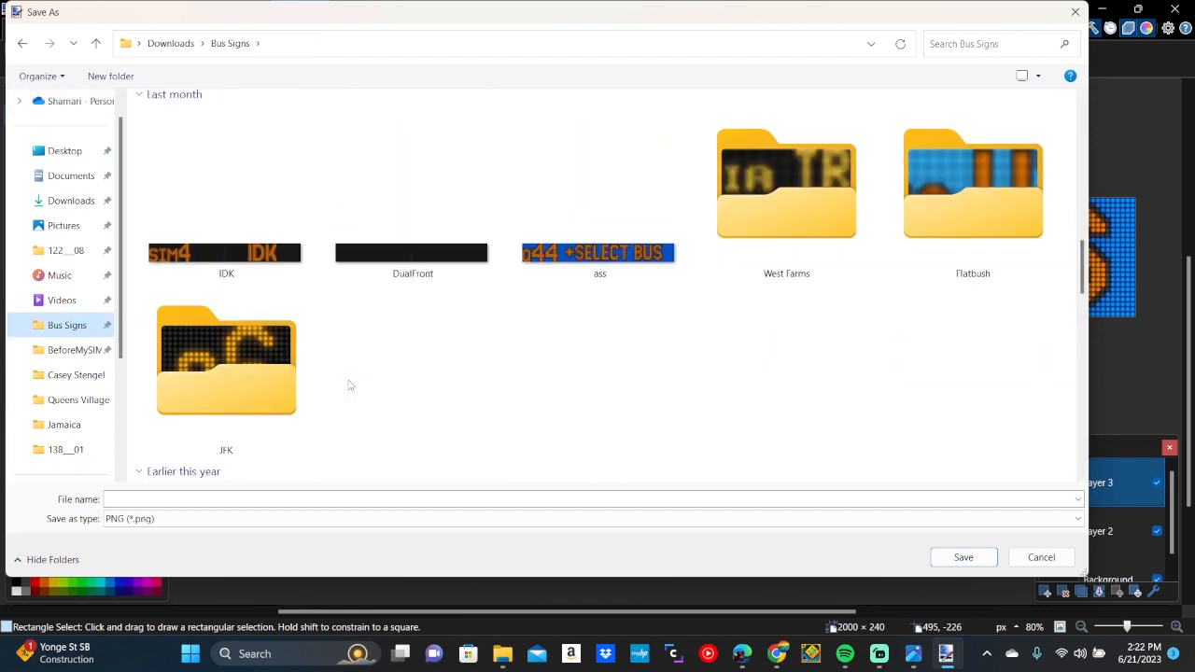
scroll(349, 385, down, 3)
click(579, 415)
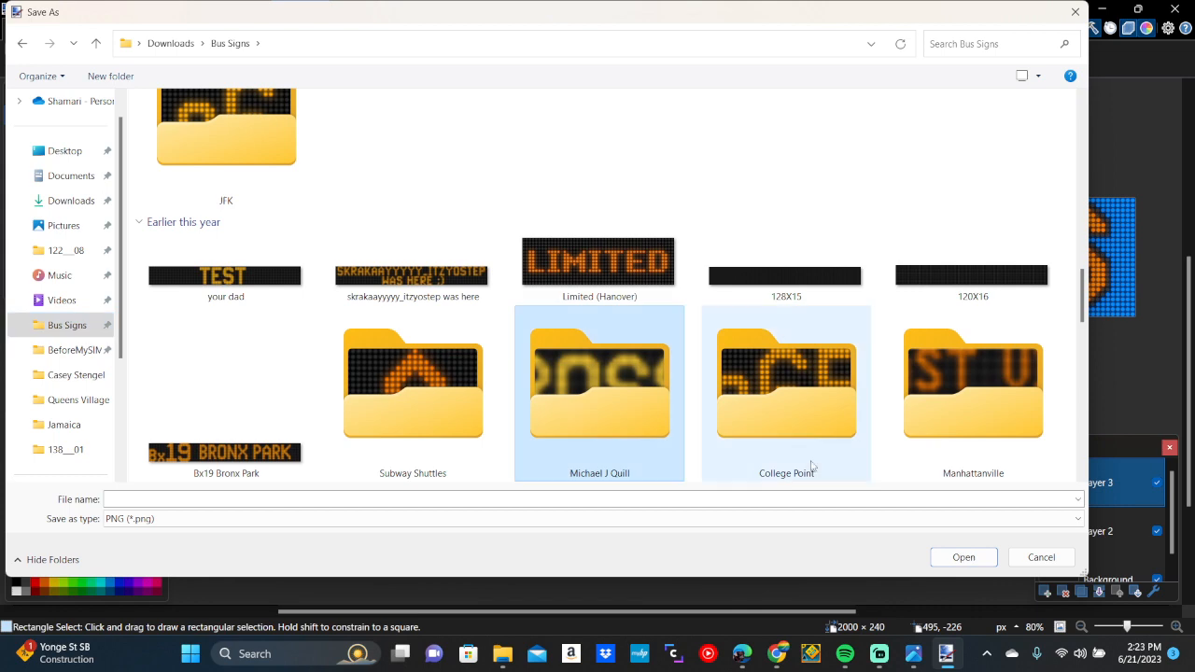
click(964, 559)
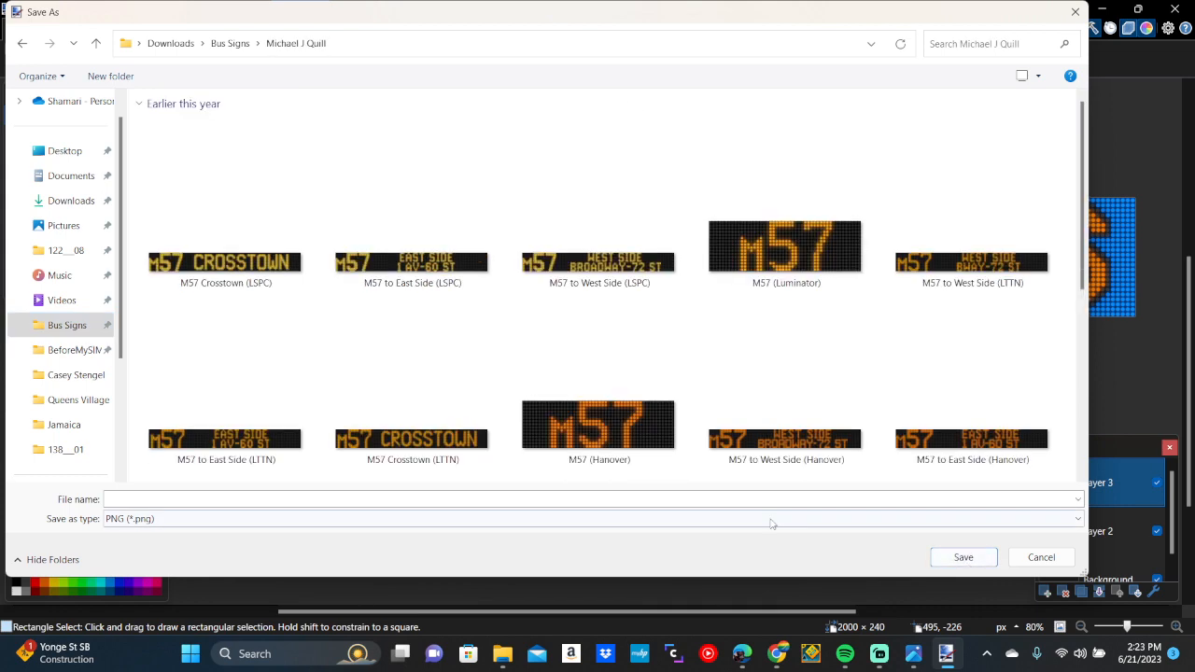
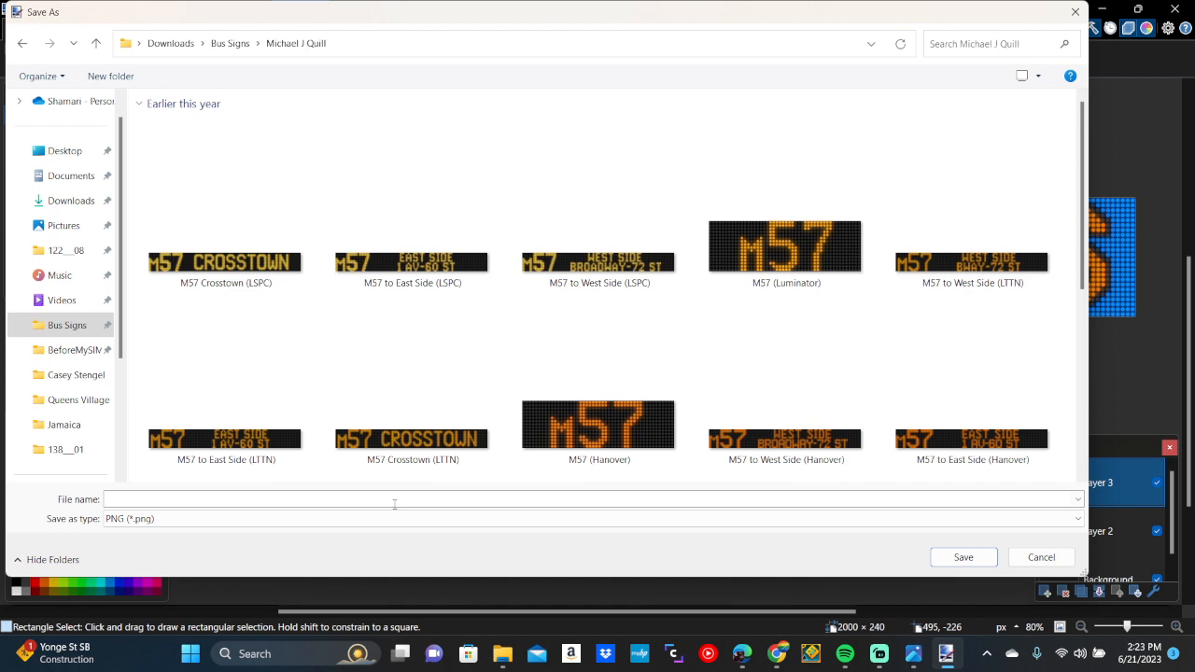
Save the sign as "M14A Select Bus (Hanover RBG)" in PNG format with the default settings, flattening its layers
click(394, 504)
text(Q)
key(BackSpace)
text(M14A Select Bus )
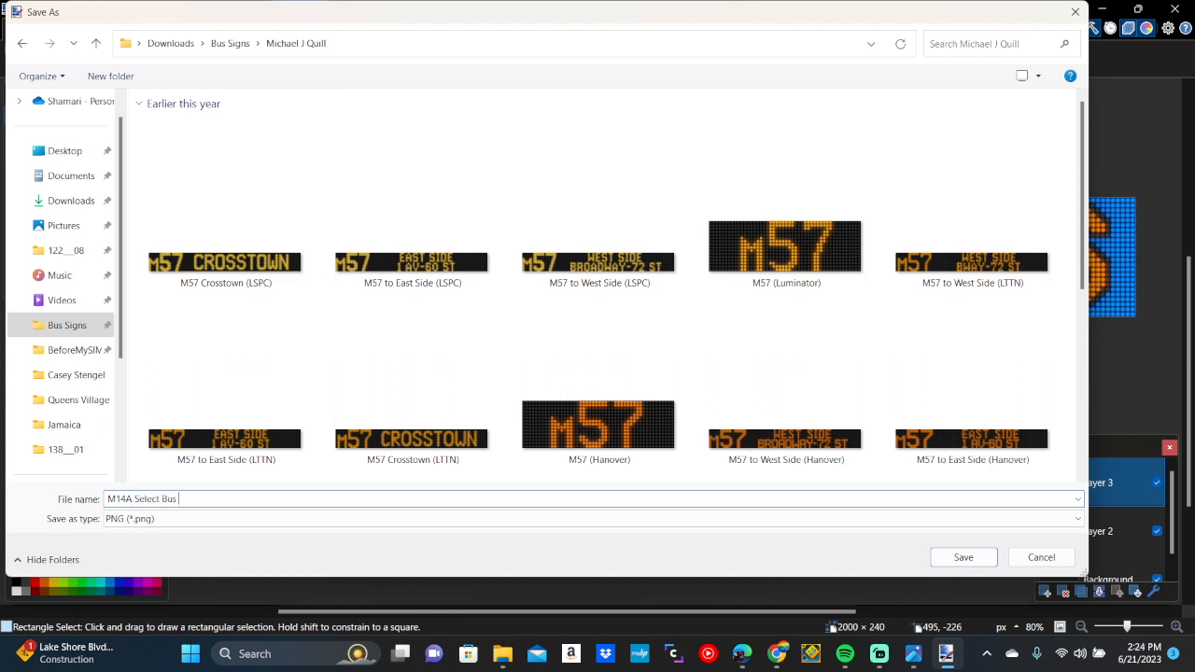
text((Hanover MC)
key(BackSpace)
key(BackSpace)
text(RBG))
key(Return)
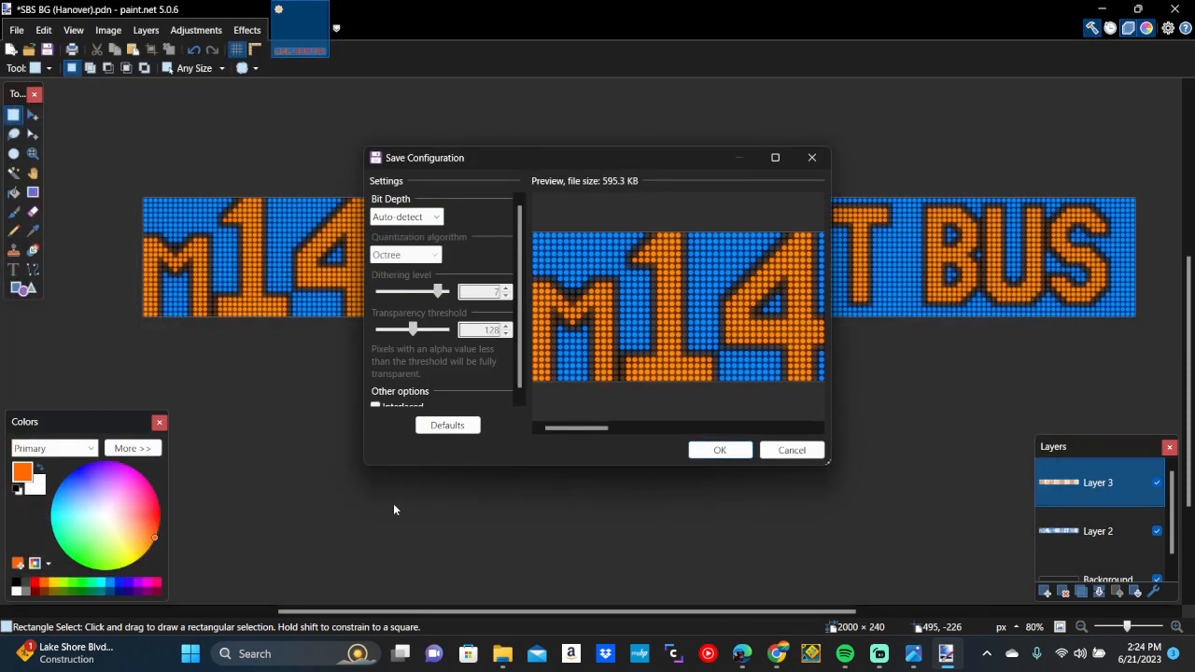
key(Return)
key(Return)
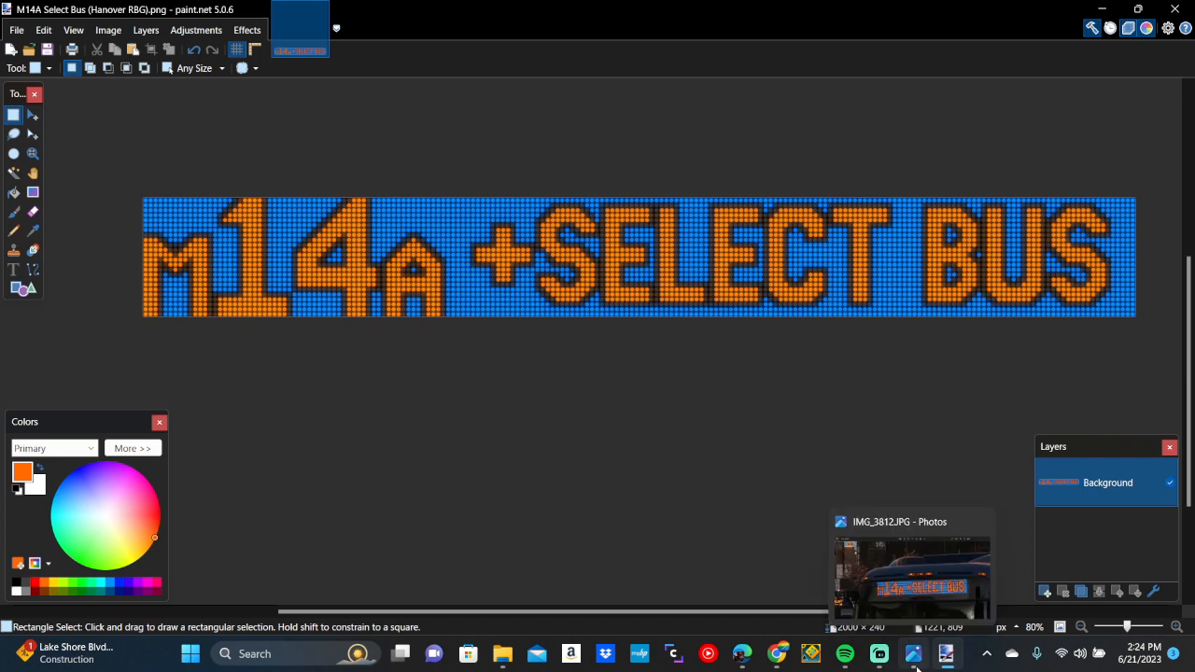
Open the saved M14A Select Bus PNG from the Michael J Quill folder and compare it with the IMG_3812.JPG bus photo
click(910, 635)
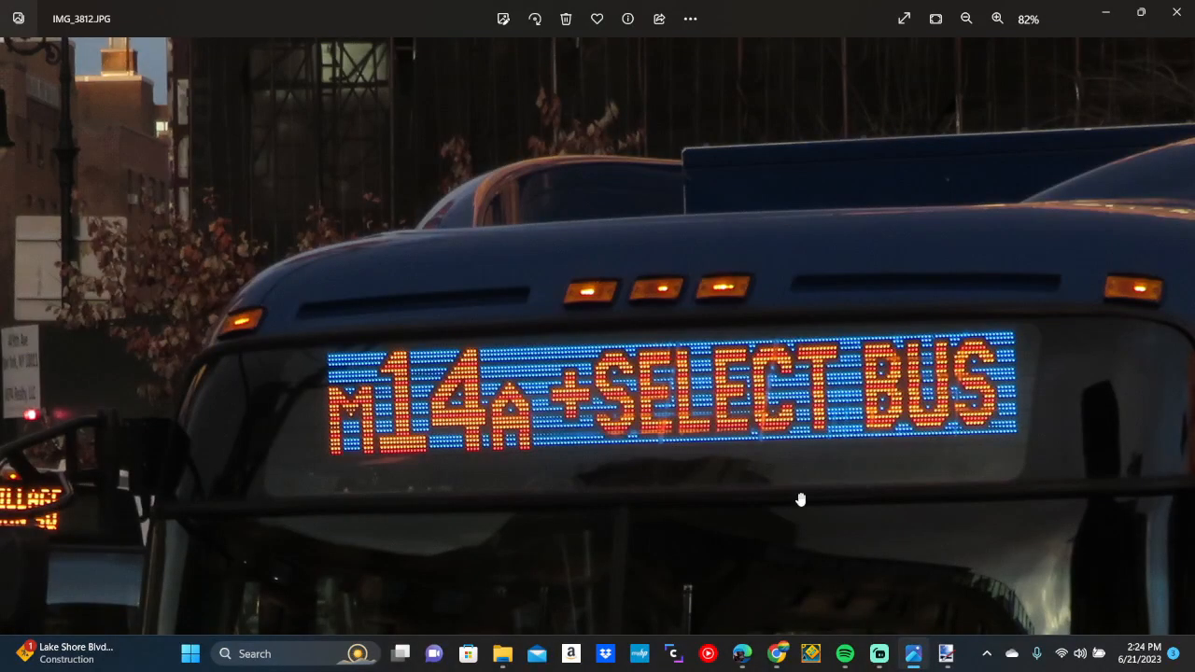
drag(799, 499, 756, 473)
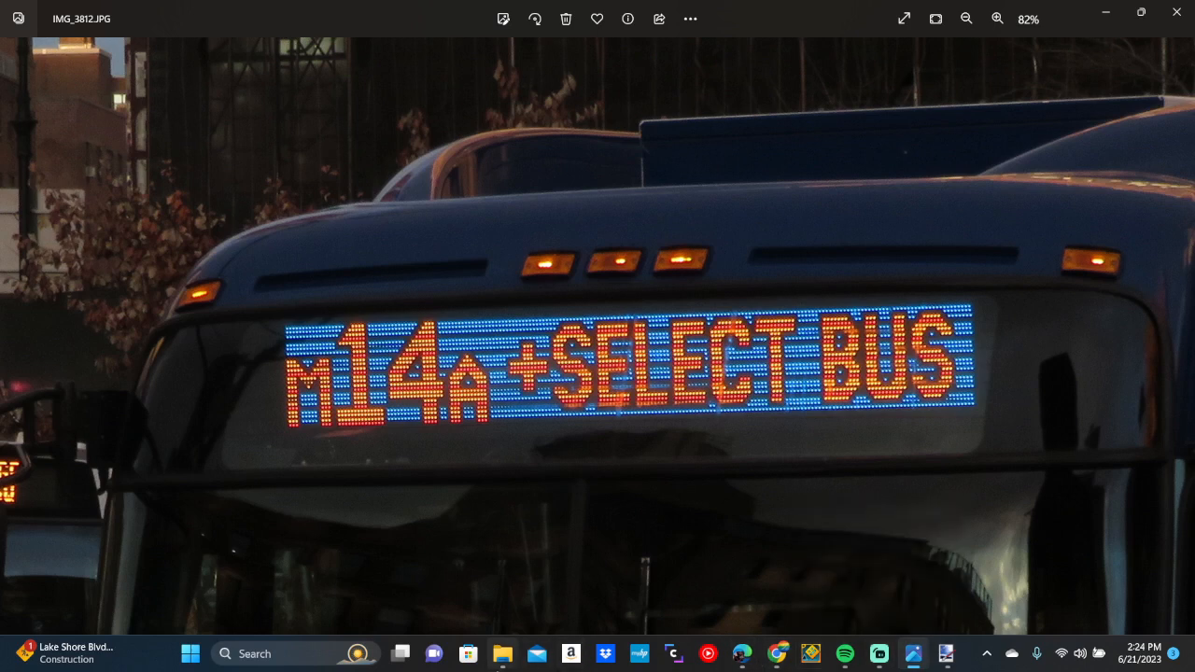
click(503, 654)
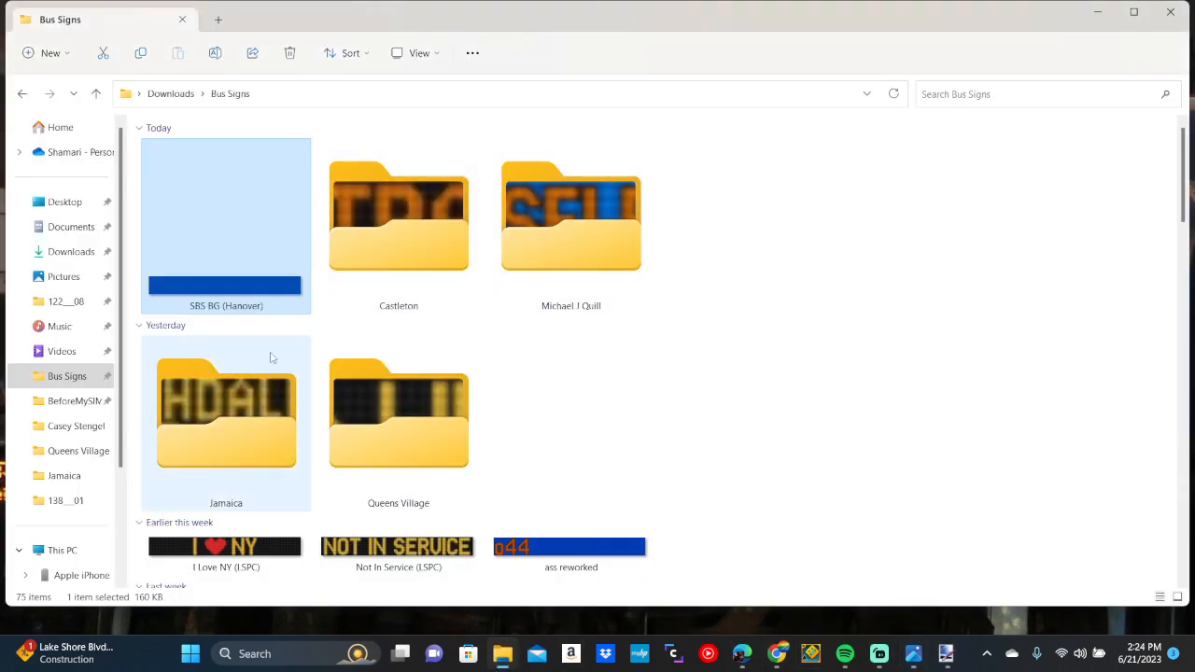
double_click(572, 166)
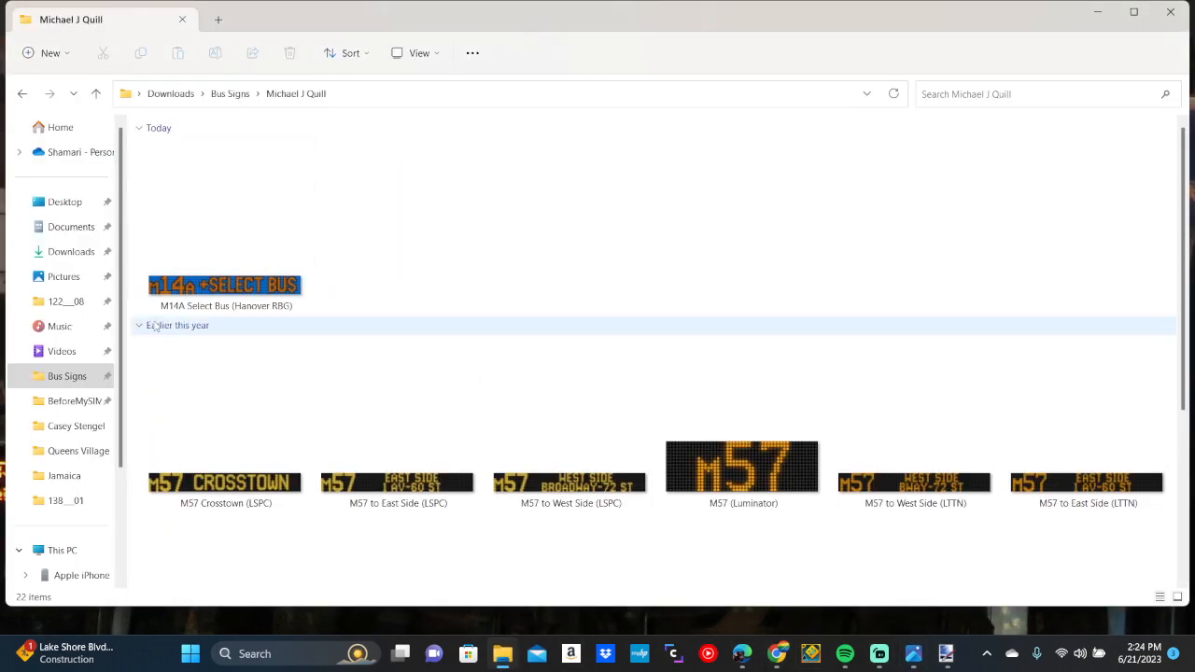
double_click(209, 270)
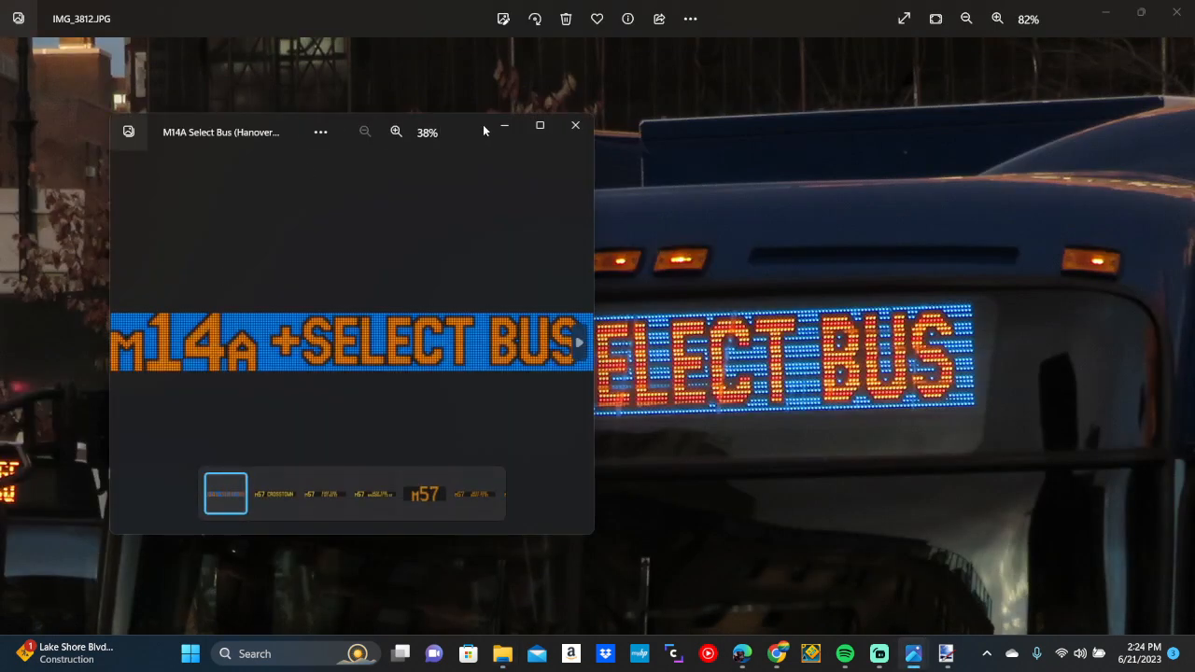
drag(483, 124, 468, 112)
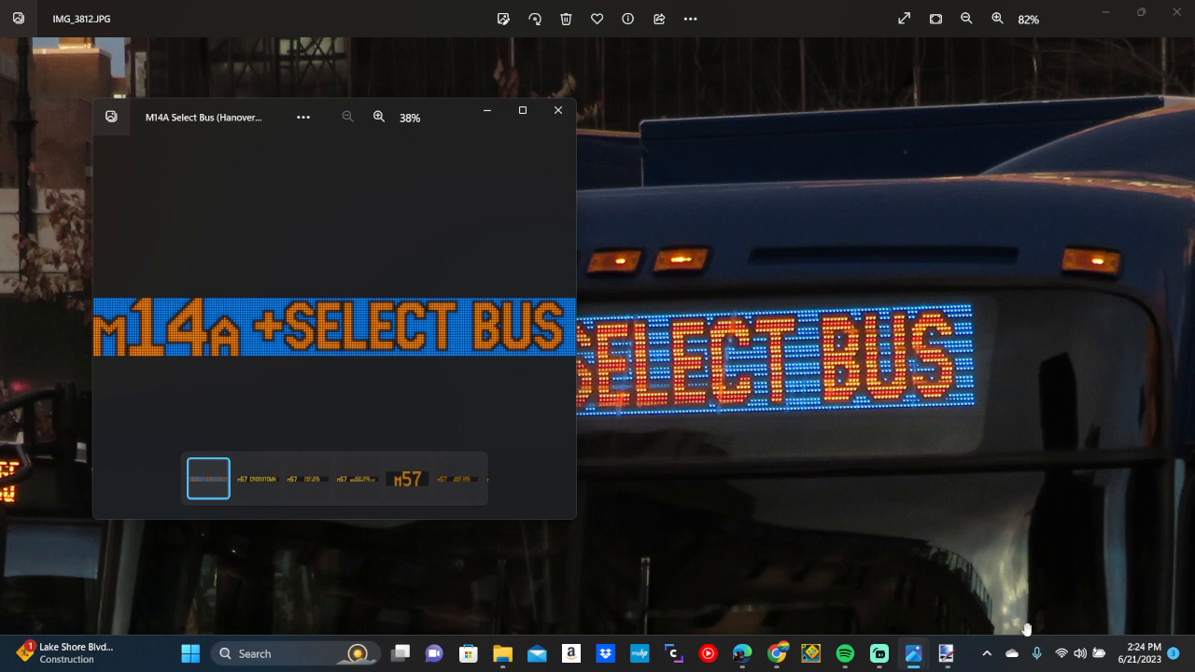
click(844, 665)
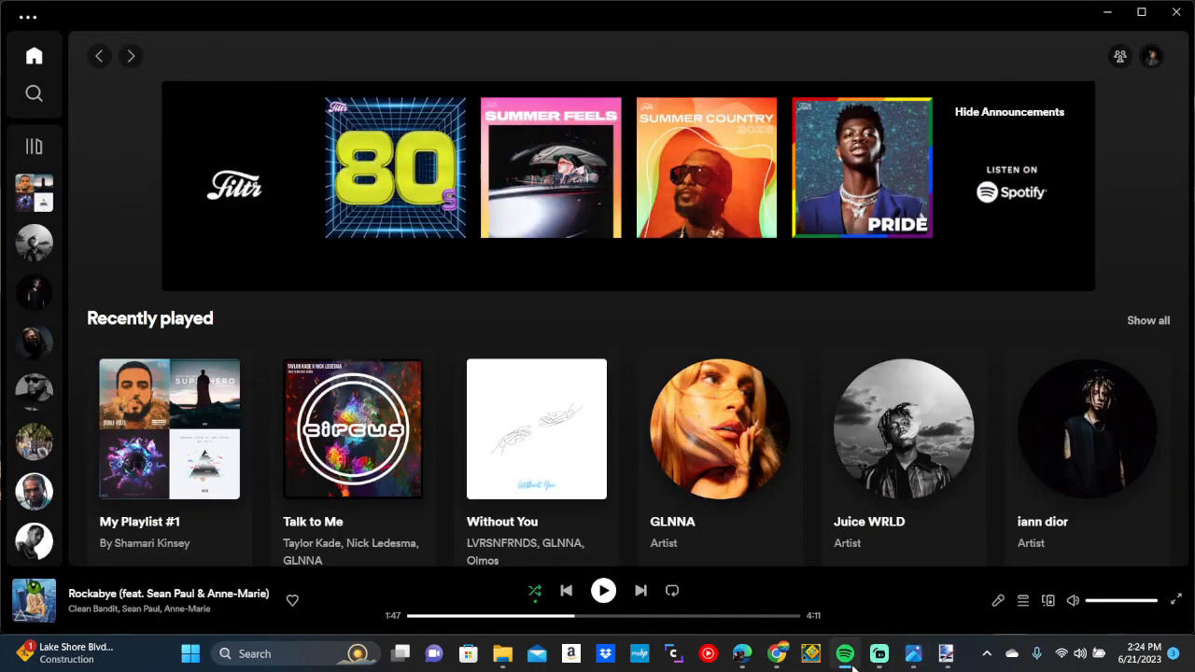
click(879, 663)
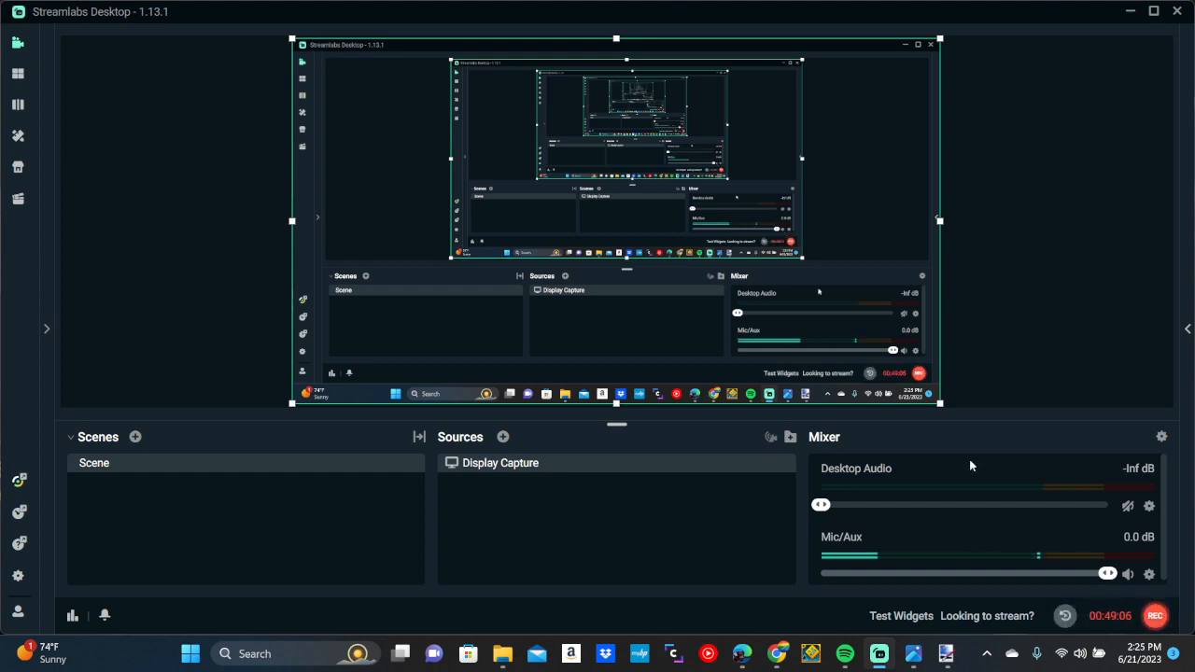
click(950, 657)
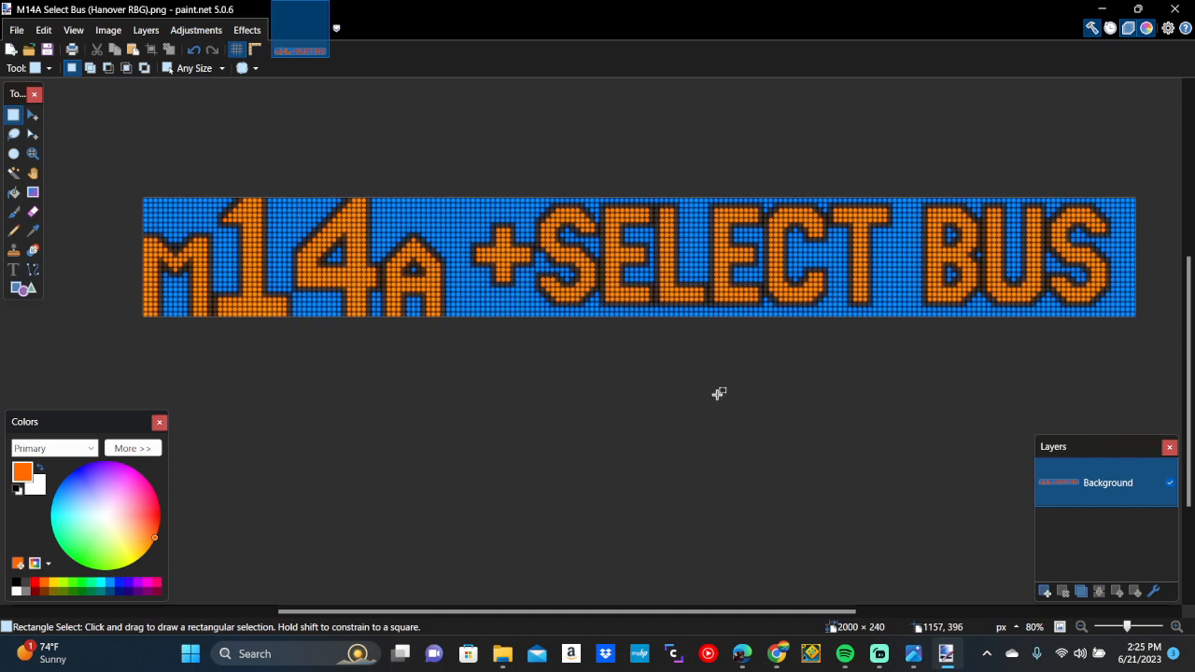
click(877, 655)
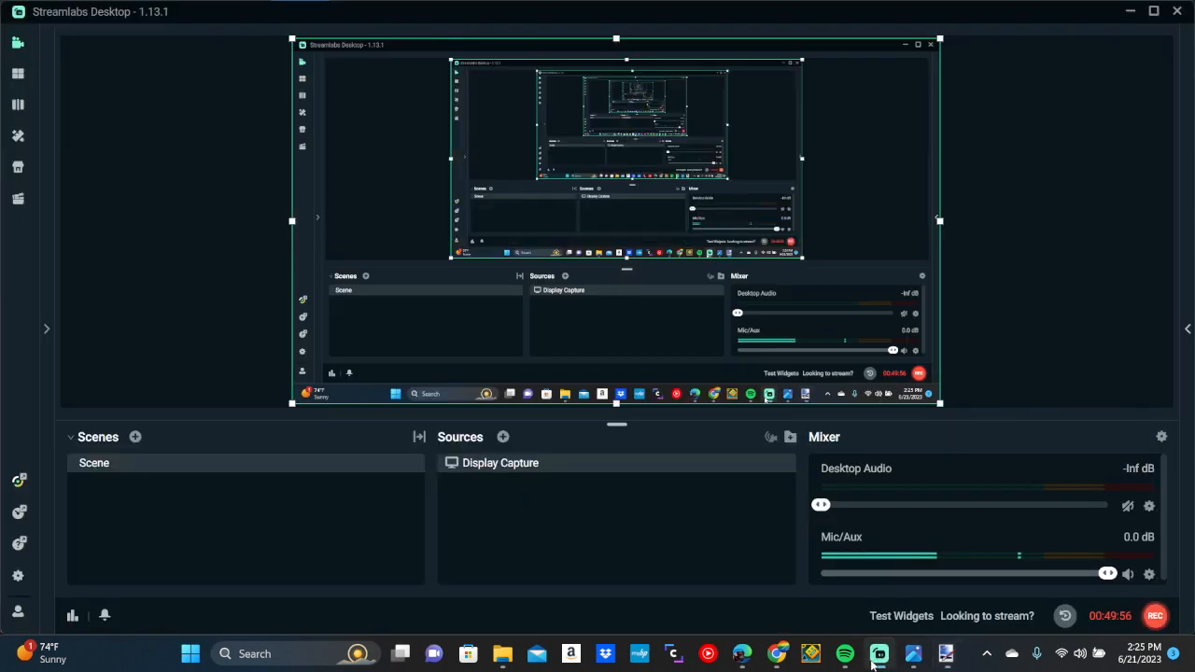